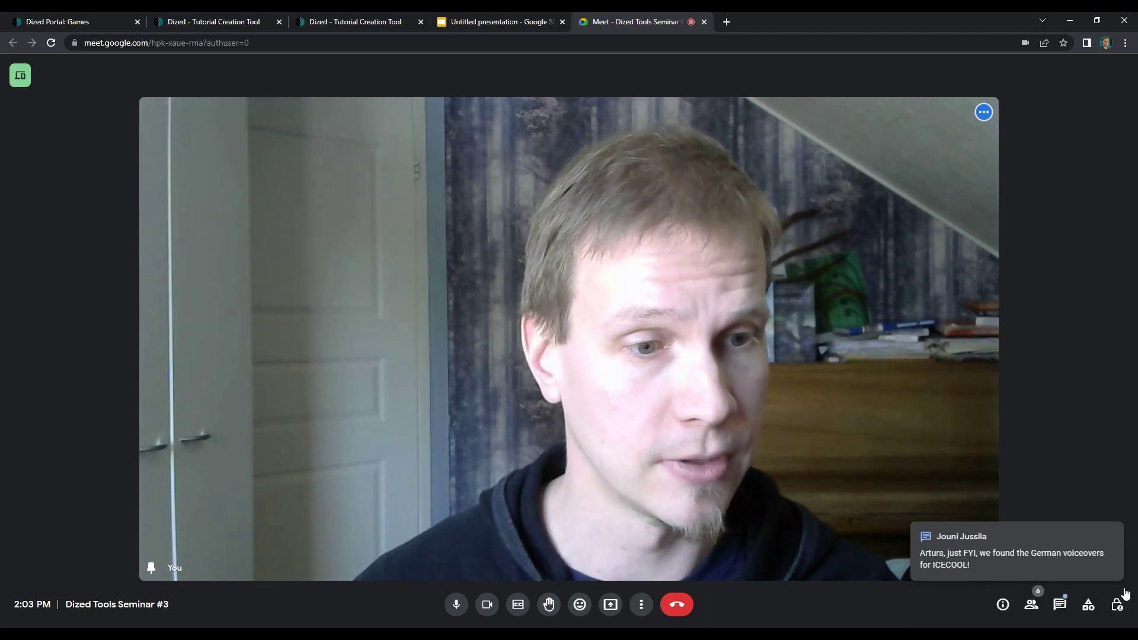
- Present the entire screen to the participants of the Google Meet call
mouse_move(788, 537)
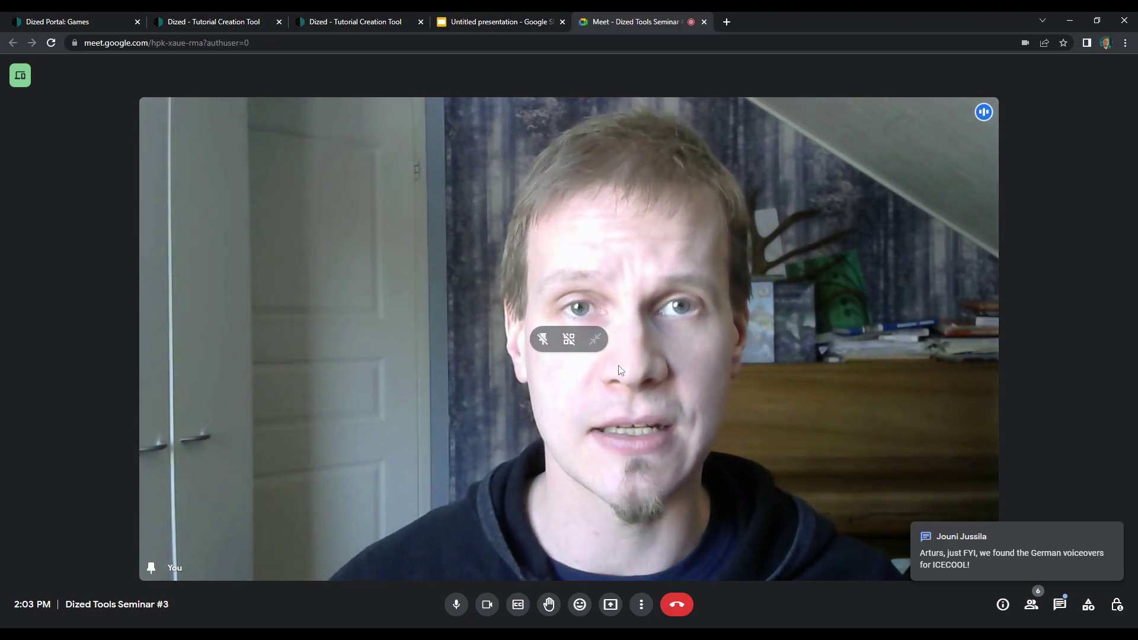
left_click(611, 606)
left_click(677, 521)
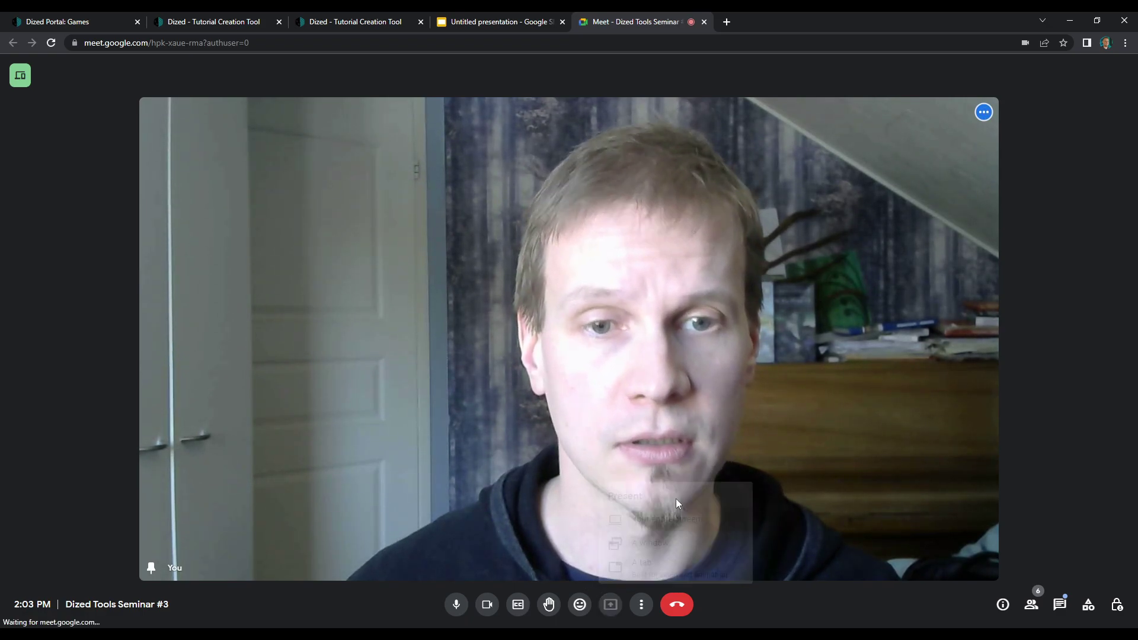
left_click(679, 293)
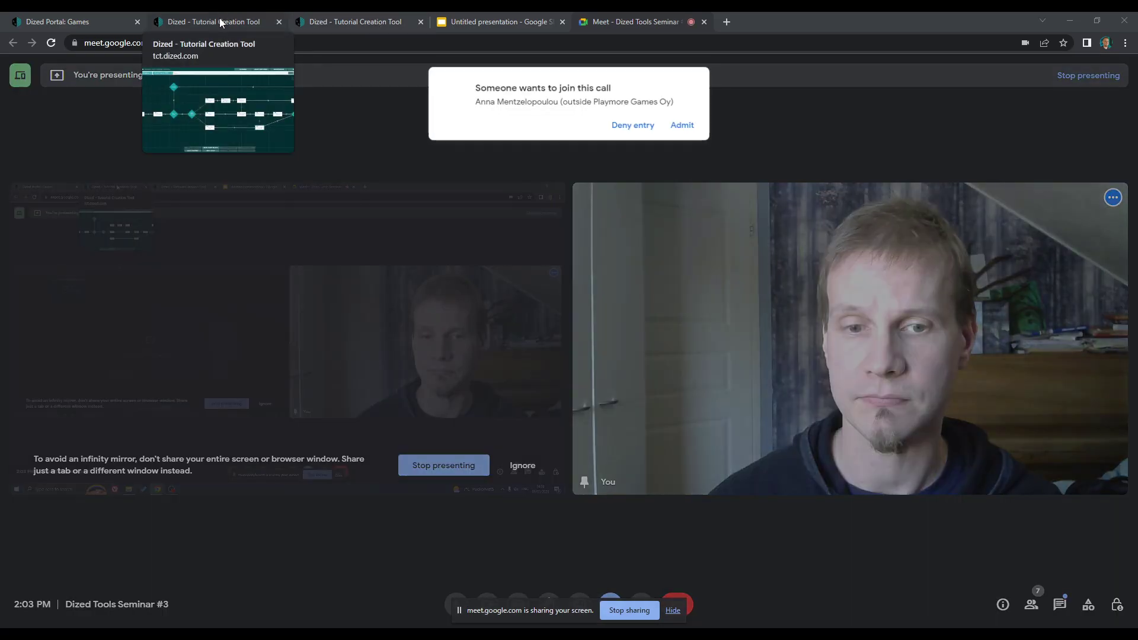
- Switch to Seminar Project #1 in the Dized Tutorial Creation Tool and examine the setup flow through to its Setup complete block
left_click(219, 18)
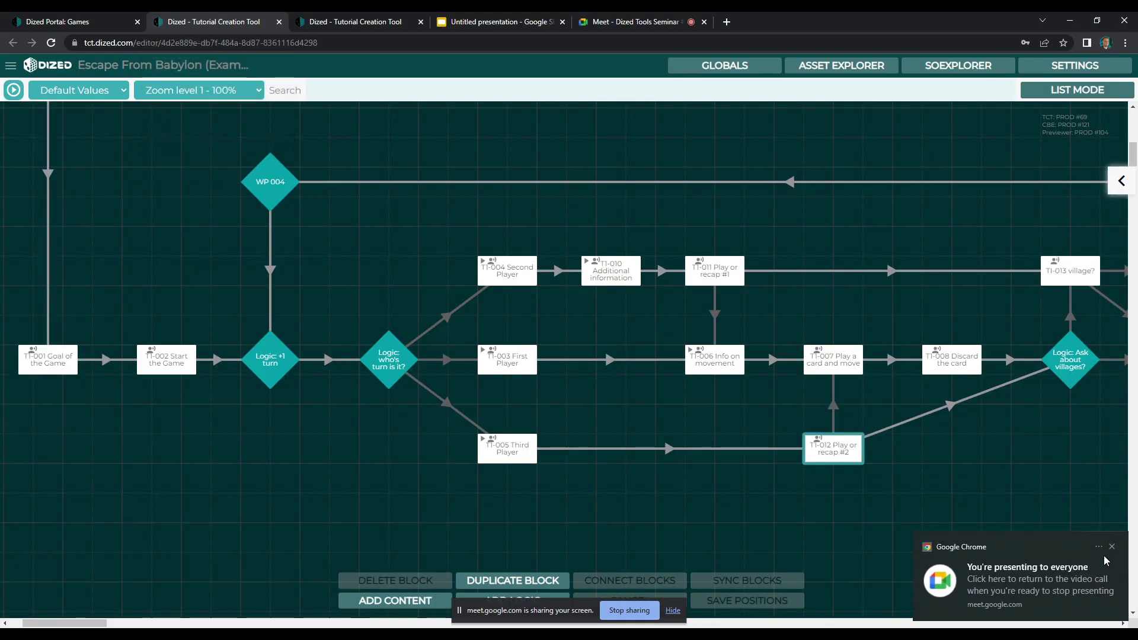
left_click(299, 24)
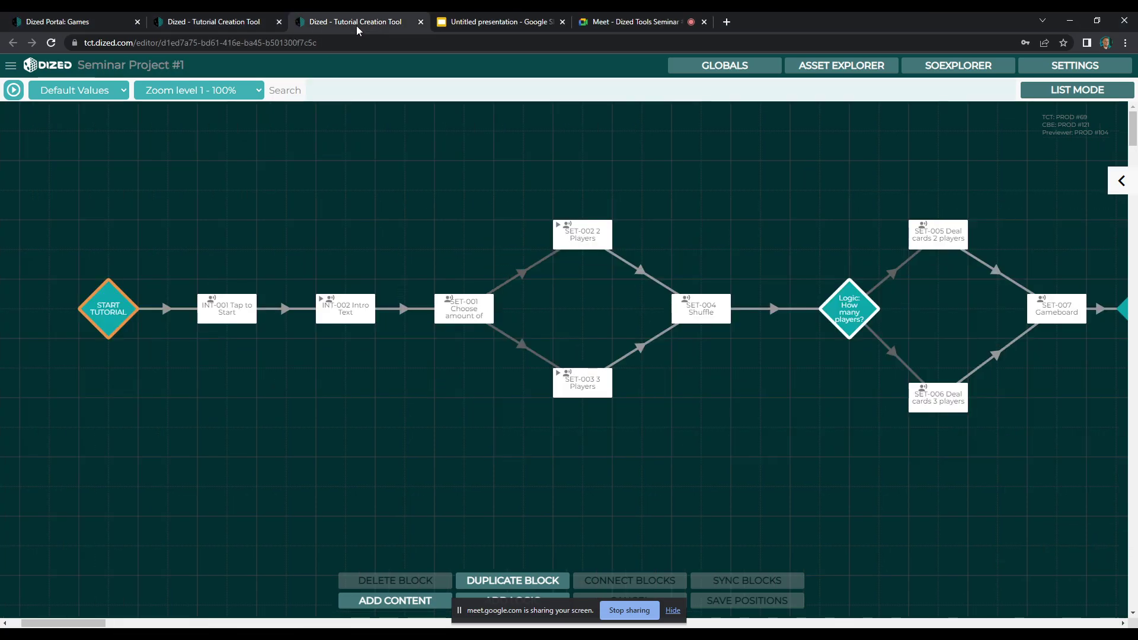
mouse_move(95, 624)
left_mouse_down()
mouse_move(137, 624)
mouse_move(87, 625)
mouse_move(113, 626)
left_mouse_up()
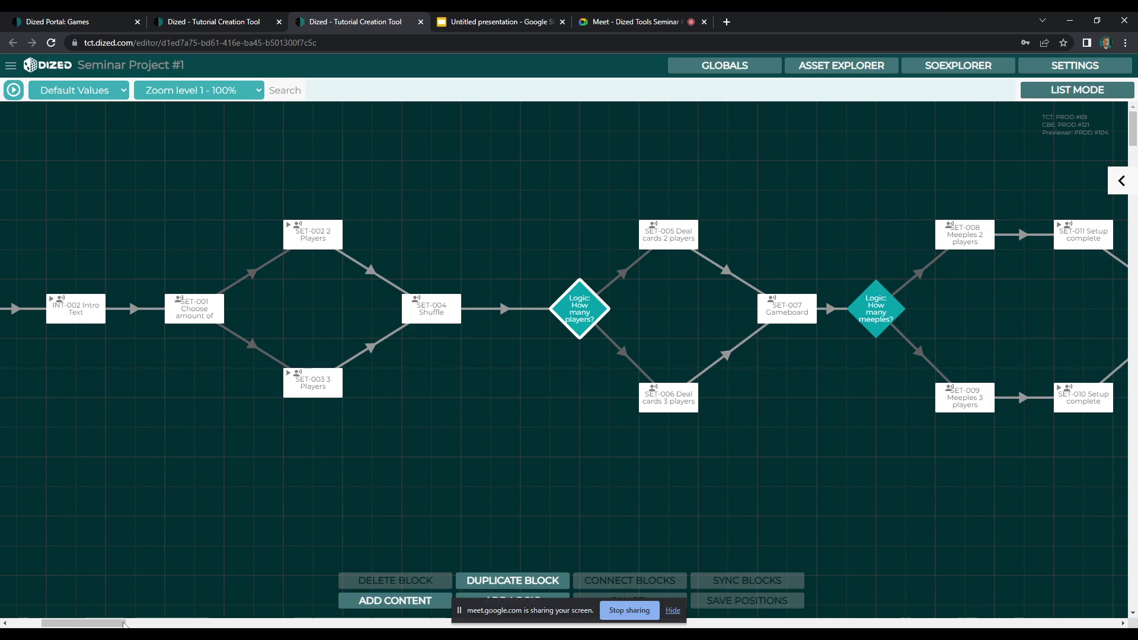
left_click_drag(569, 605, 1012, 610)
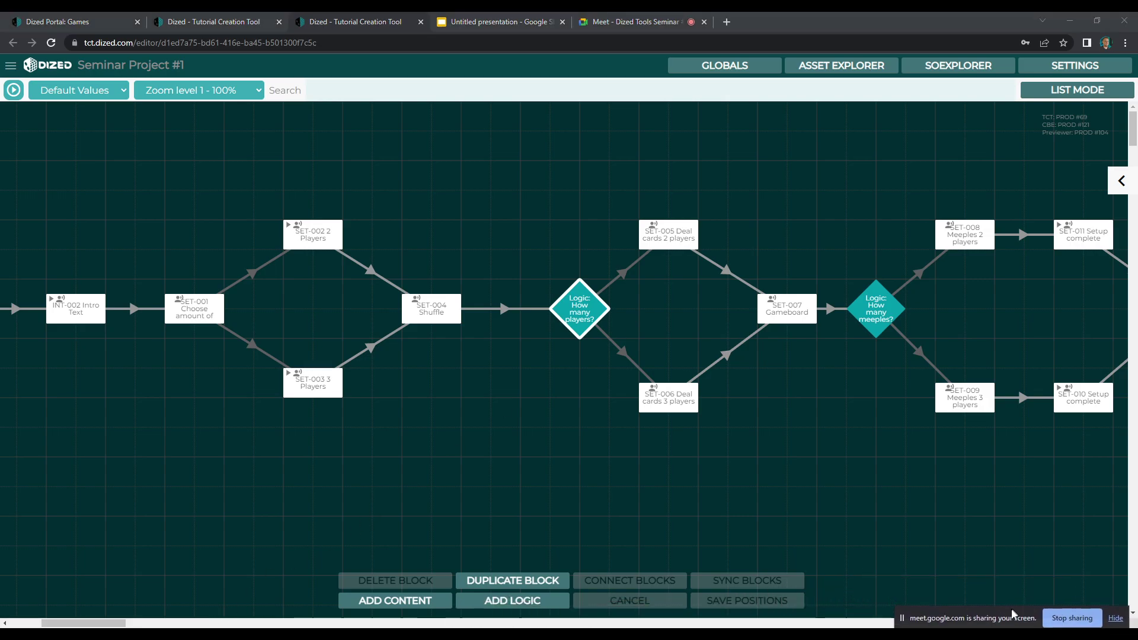
left_click_drag(104, 624, 136, 623)
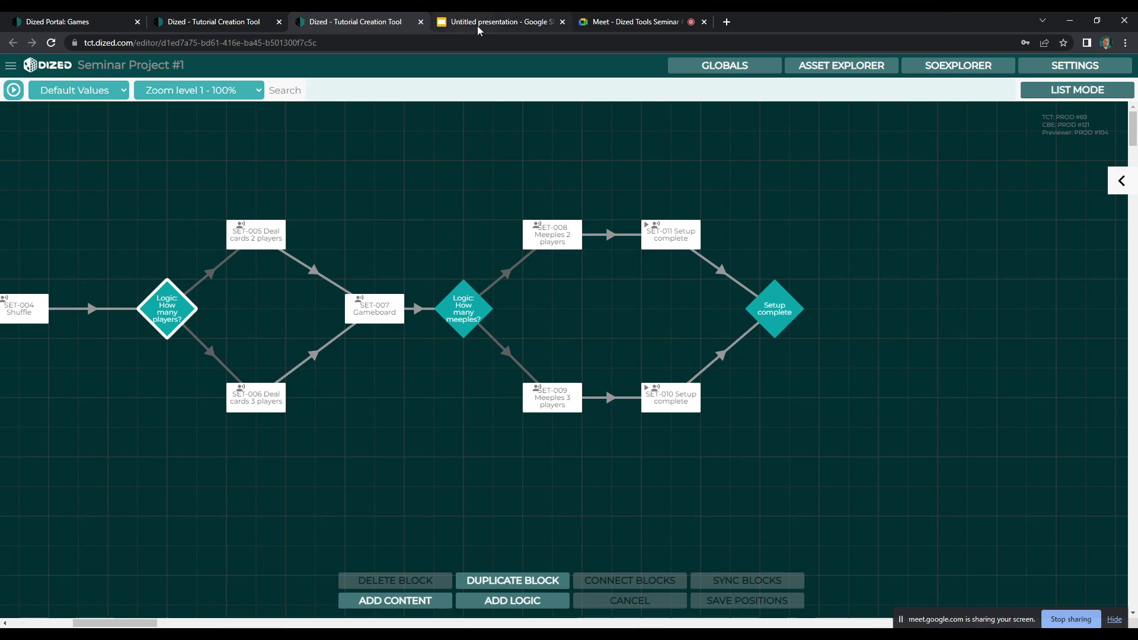
- Switch to the Google Slides presentation and change the diamond's label on the first slide to "+1turn"
mouse_move(478, 27)
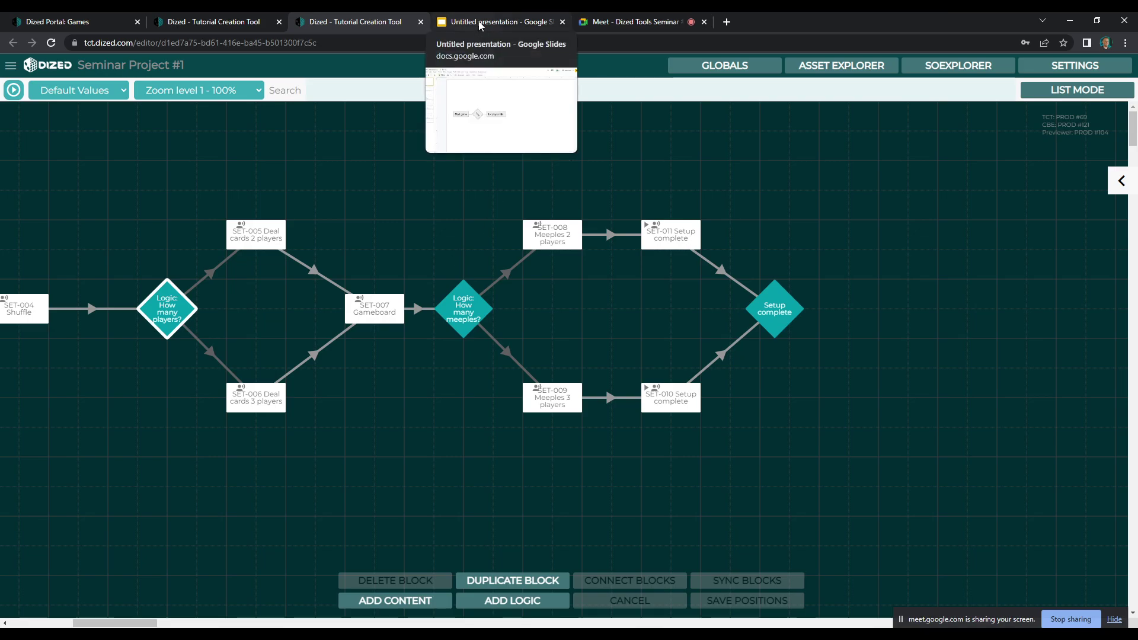
left_click(478, 20)
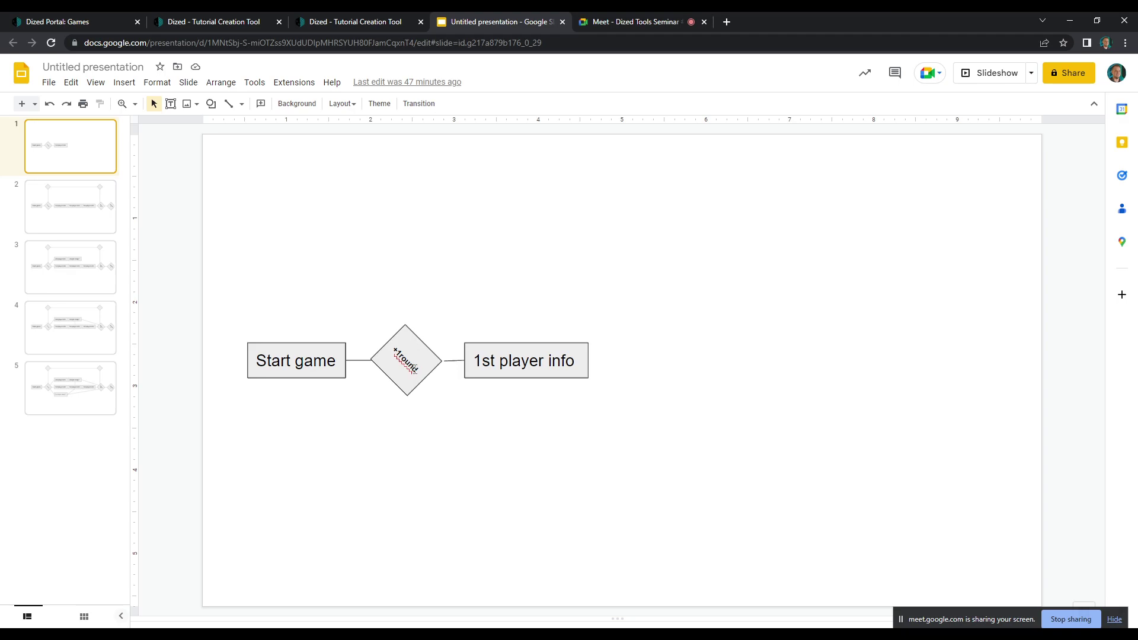
double_click(418, 369)
type("turn")
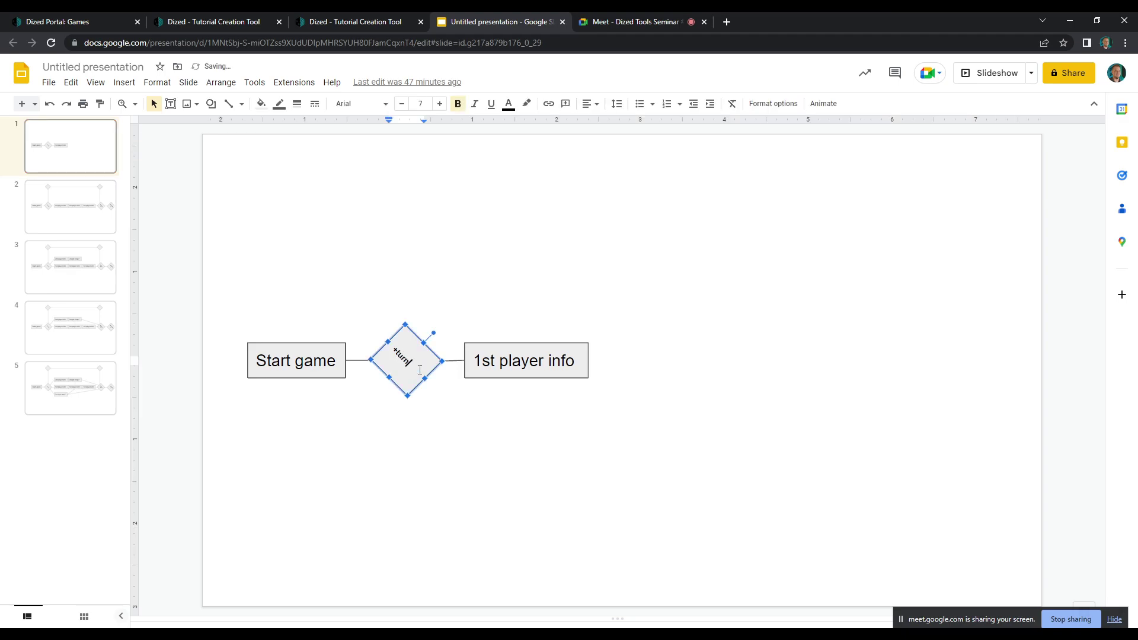
left_click(527, 241)
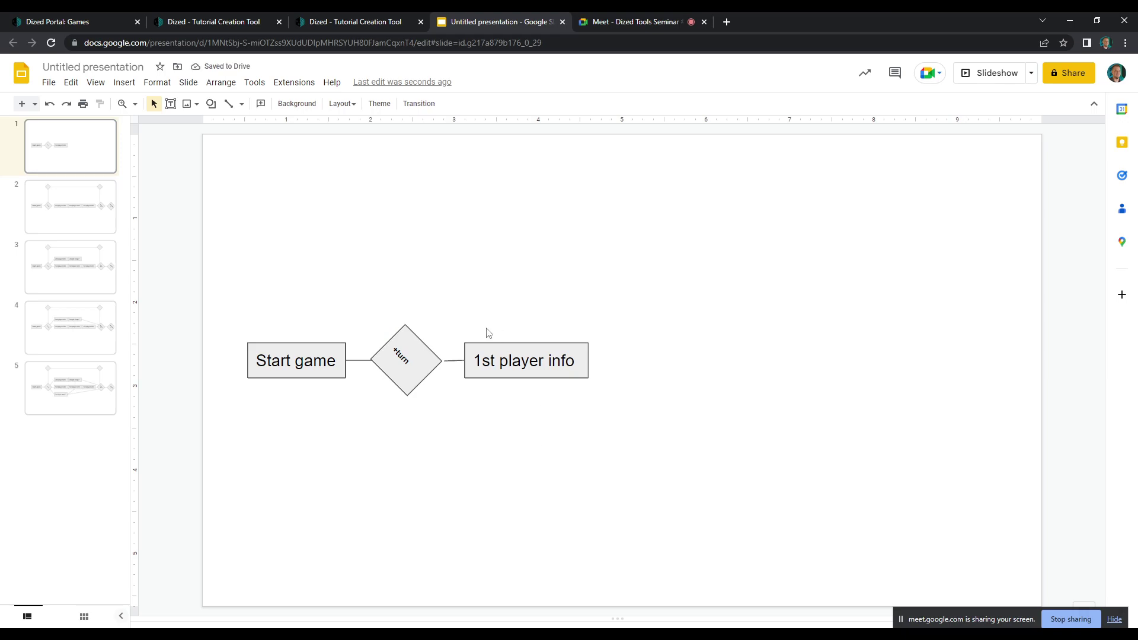
left_click(399, 352)
type("1")
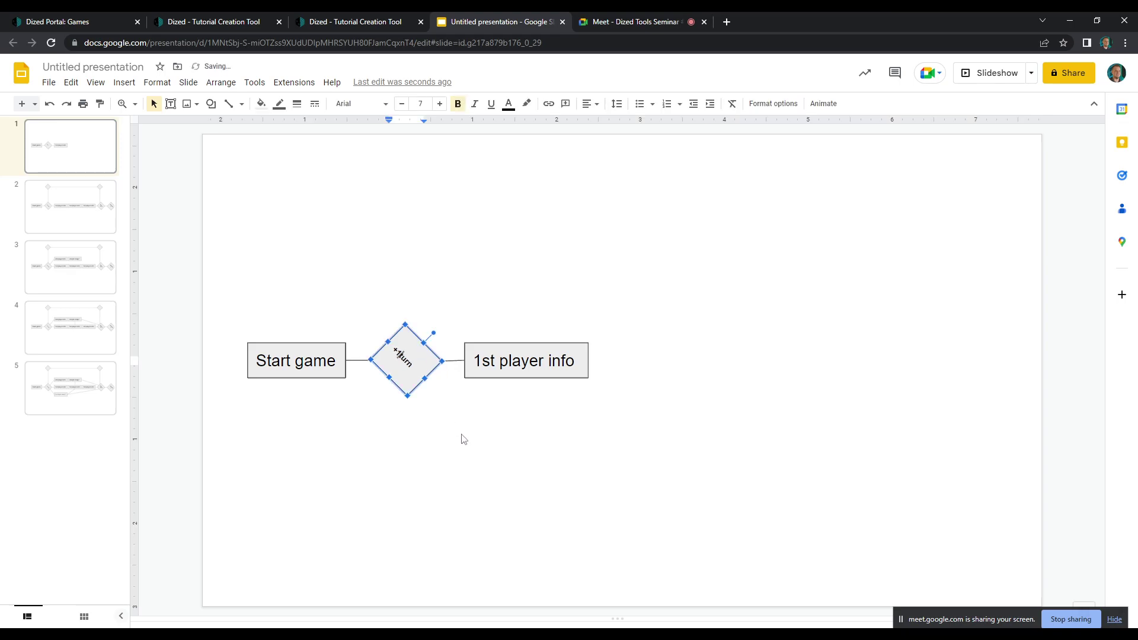
left_click(469, 436)
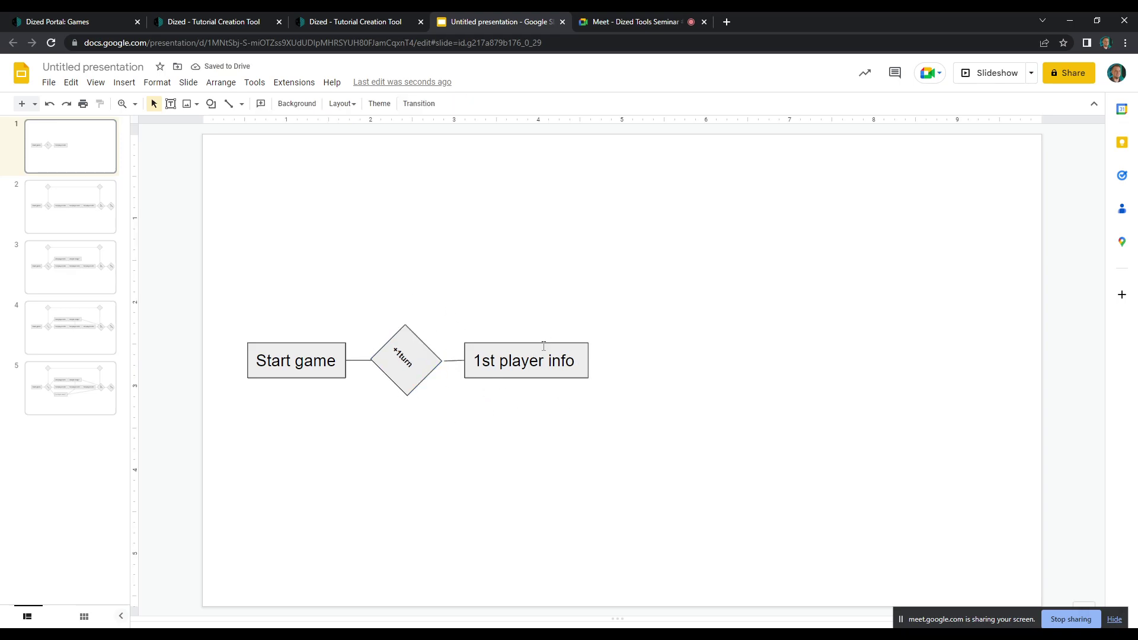
- Review slides 2 to 5 to see how the turn flowchart adds the loop and the second and third player branches
left_click(80, 218)
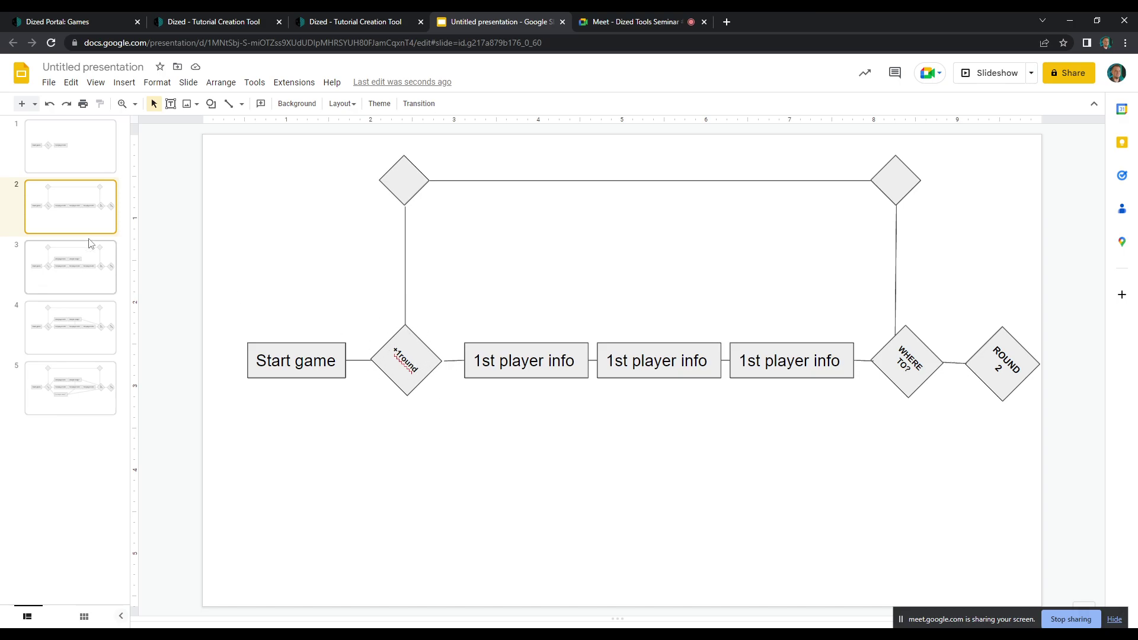
left_click(77, 266)
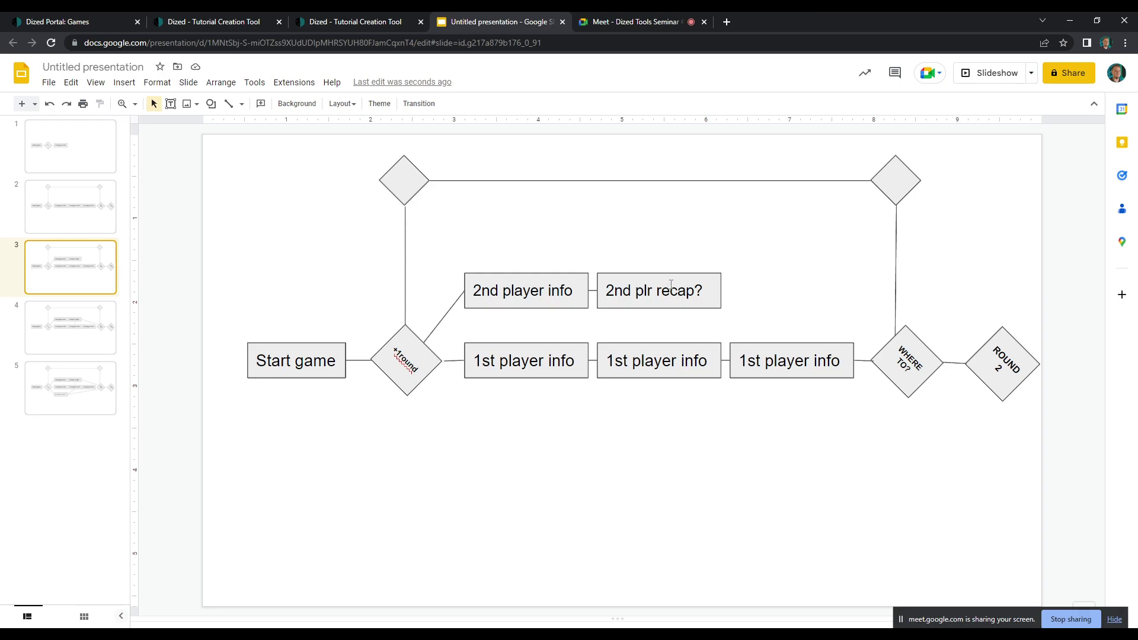
left_click(73, 315)
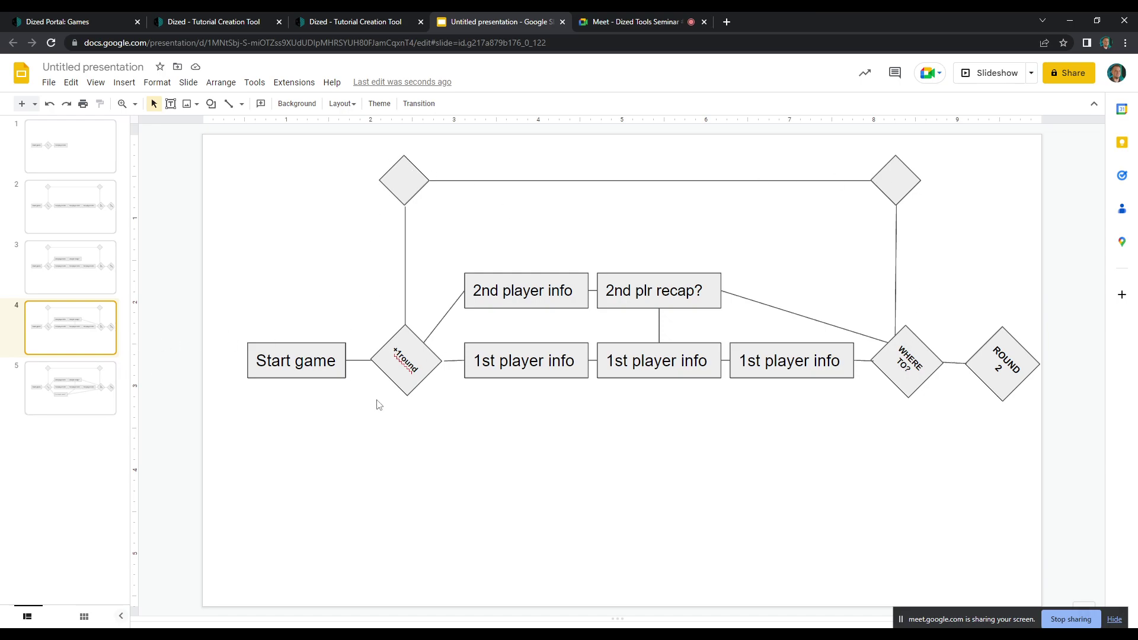
left_click(74, 383)
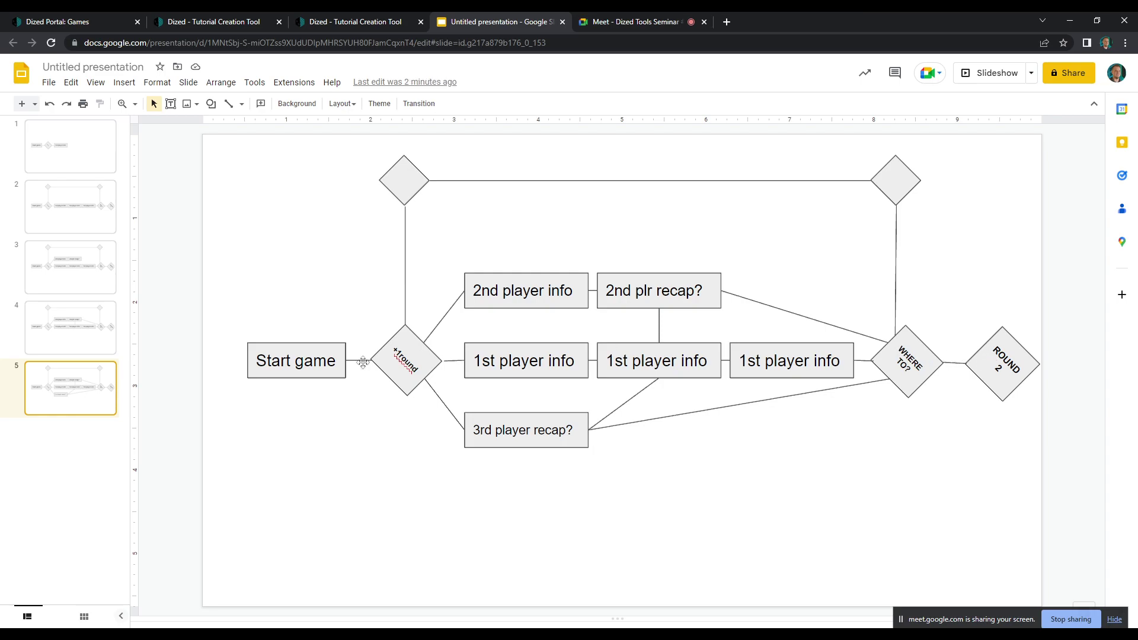
- Change the label of the diamond after Start game on slide 5 to "+1turn"
left_click(425, 372)
double_click(425, 371)
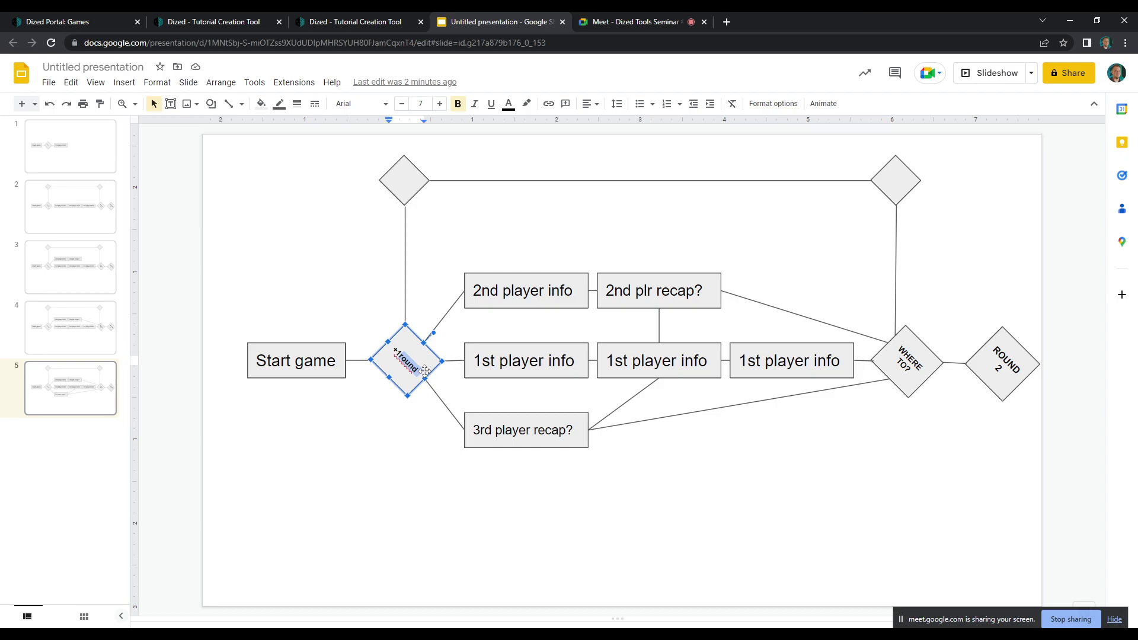
type("1turn")
left_click(670, 483)
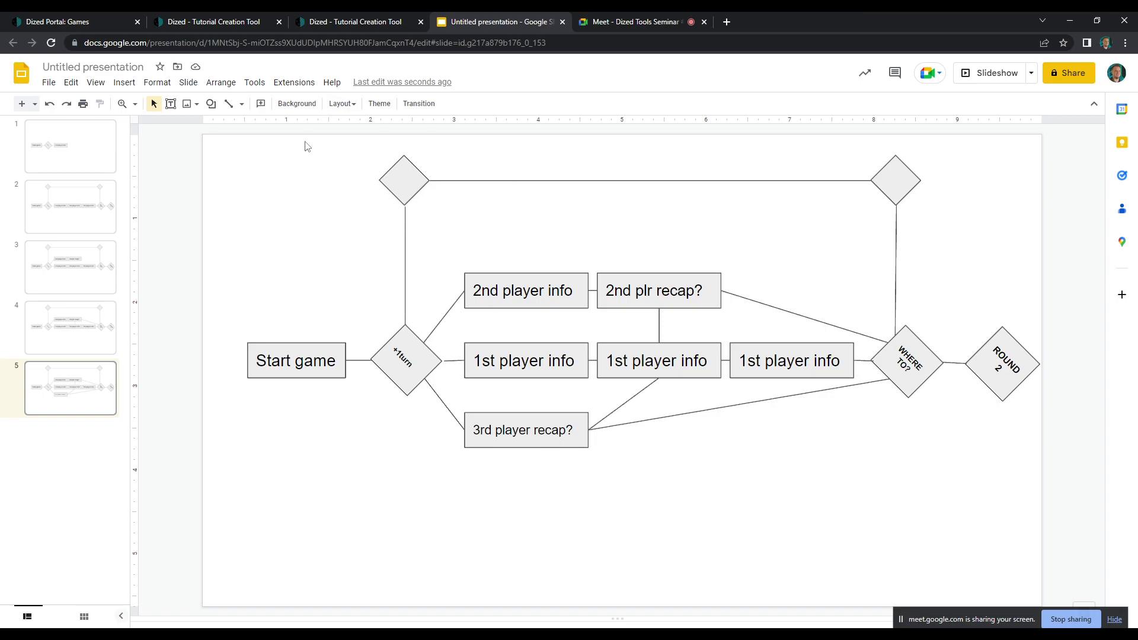
- Switch to the Escape From Babylon example in Dized and examine its turn and setup flows
left_click(235, 23)
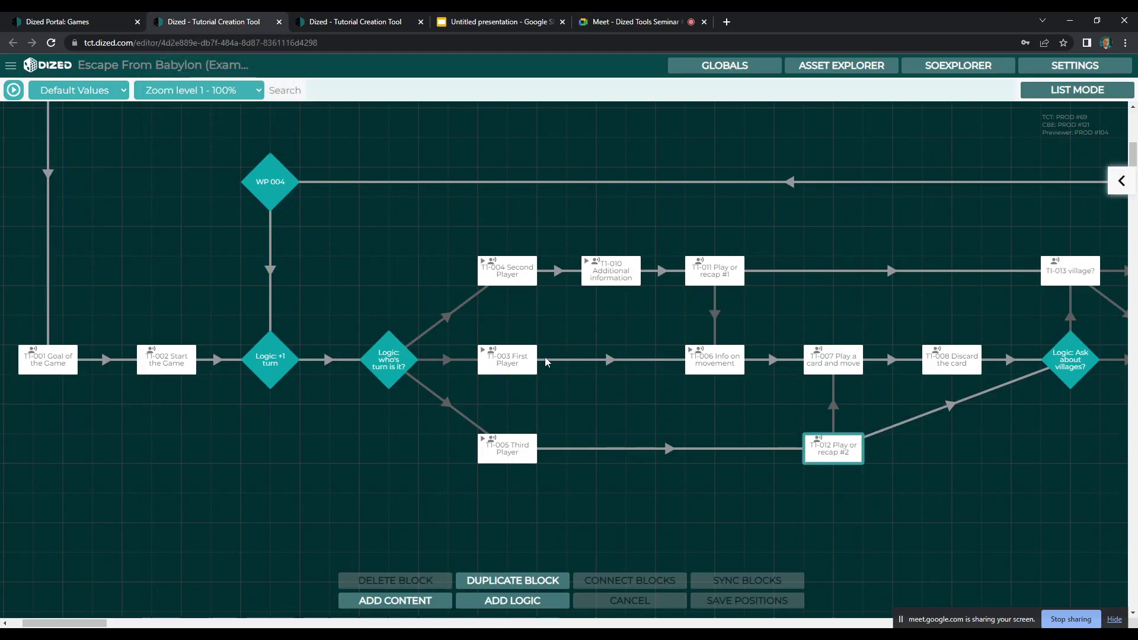
mouse_move(105, 623)
left_mouse_down()
mouse_move(137, 623)
mouse_move(127, 623)
left_mouse_up()
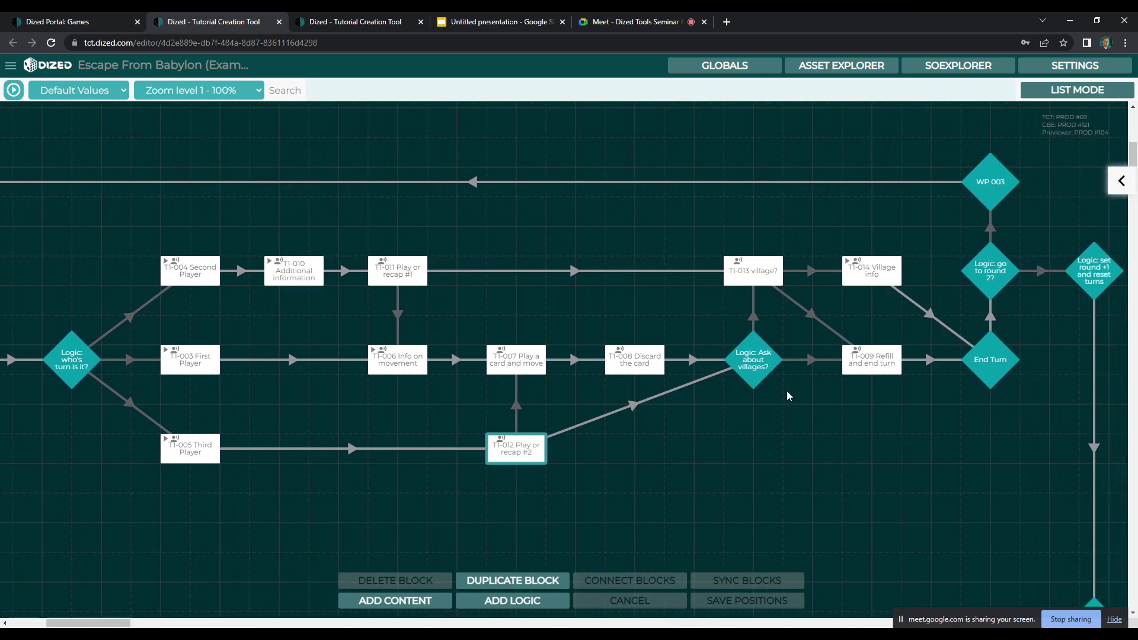
scroll(786, 397, "up", 10)
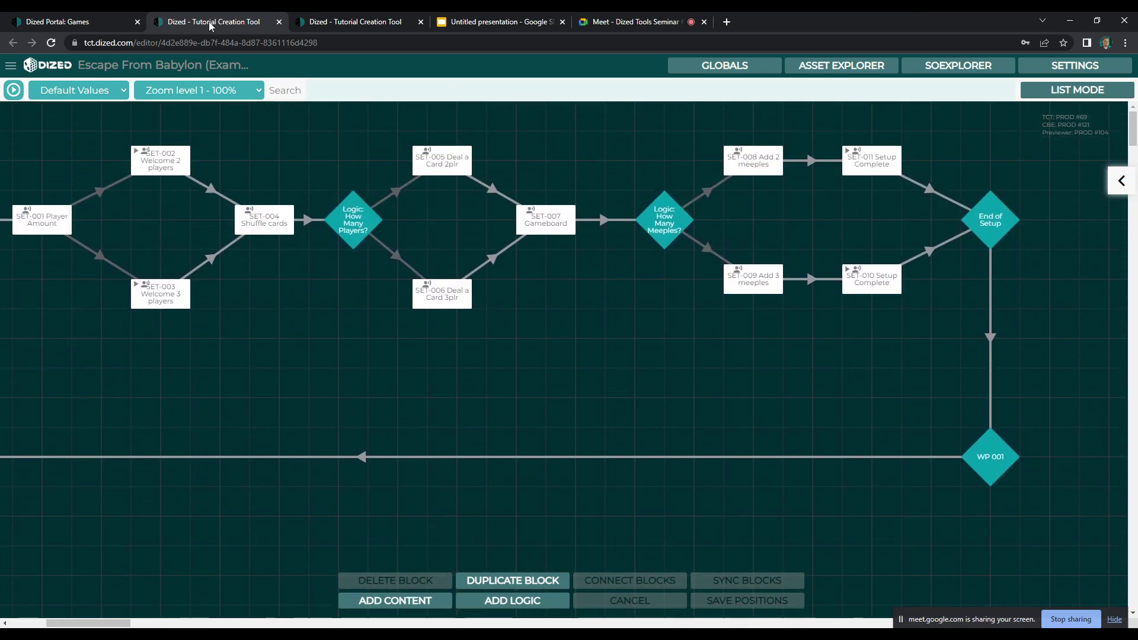
- Return to Seminar Project #1 and check the $round and $turn entries in its global variables
left_click(332, 22)
mouse_move(150, 624)
left_mouse_down()
mouse_move(93, 623)
mouse_move(137, 624)
left_mouse_up()
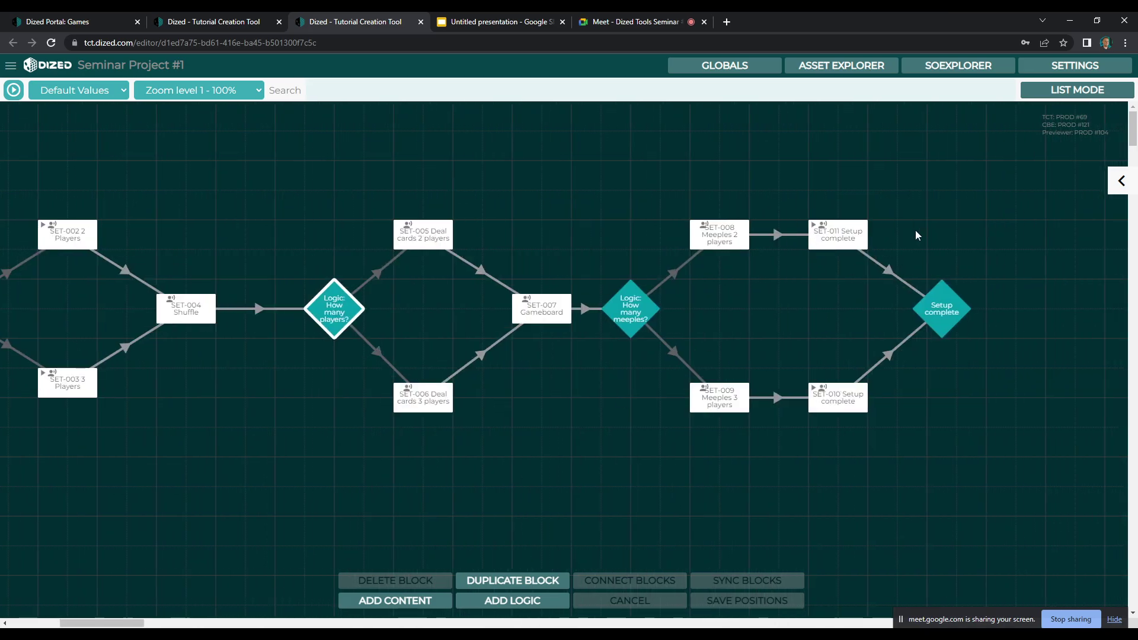
left_click(740, 75)
left_click_drag(794, 165, 805, 134)
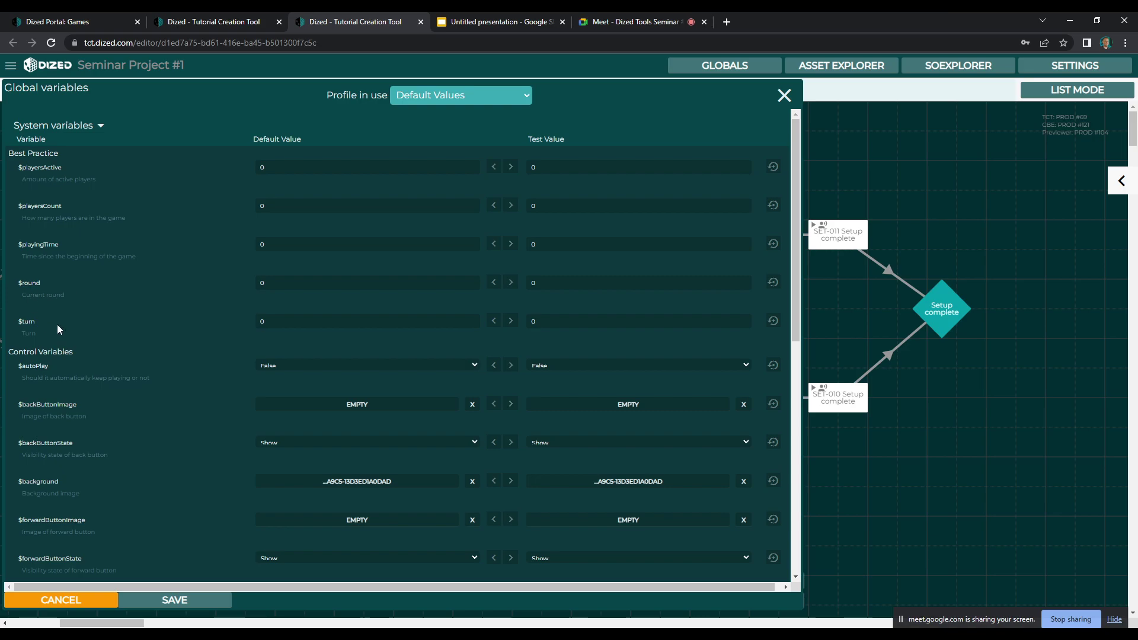
left_click(784, 96)
- Check the global variables of the Escape From Babylon example for comparison
left_click(222, 23)
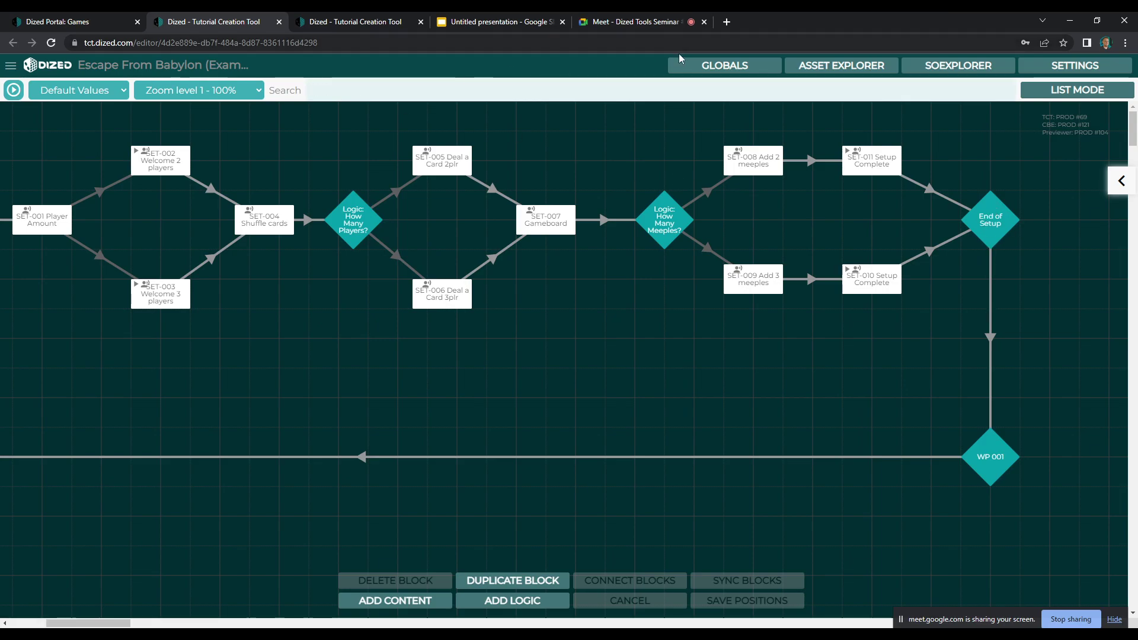
left_click(706, 74)
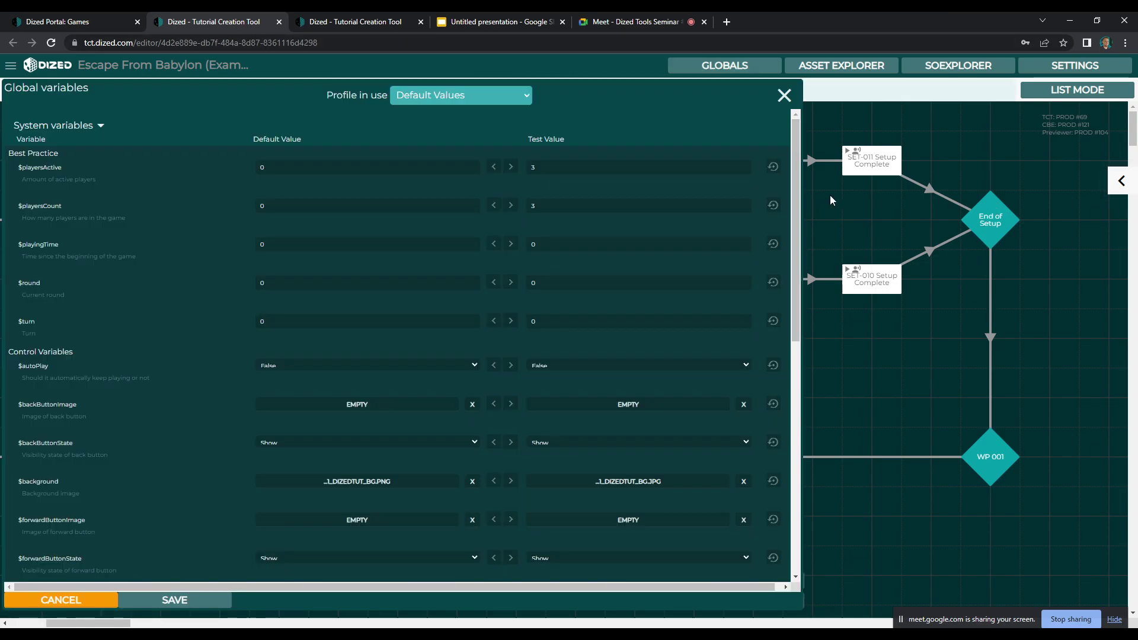
left_click(784, 100)
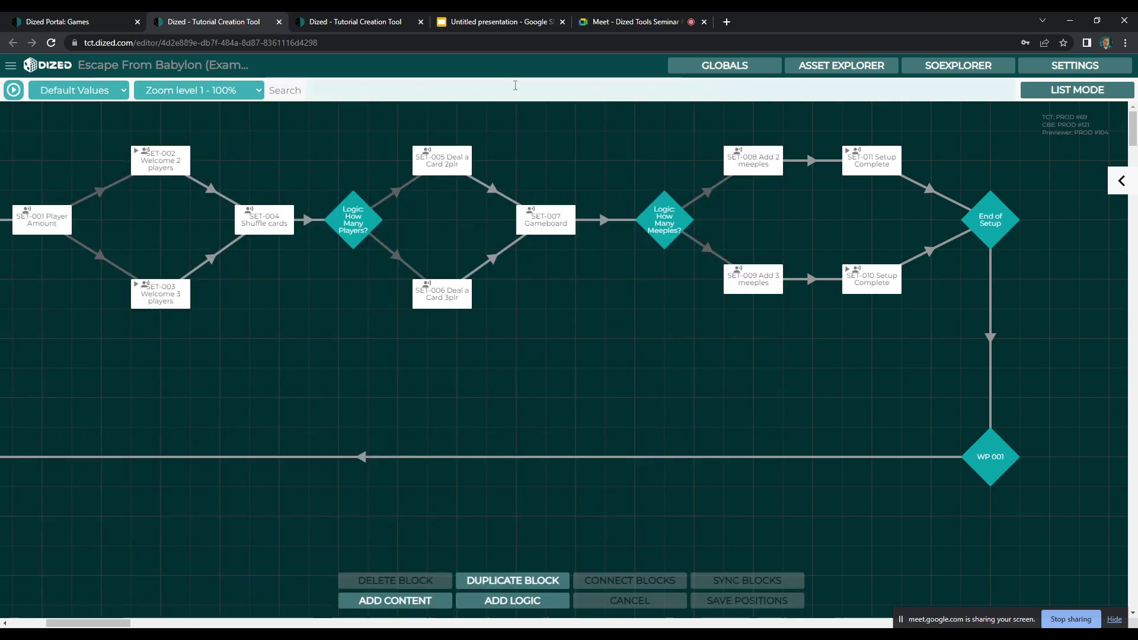
- Set the default value of the $round global variable to 1 in Seminar Project #1, and switch back to the flowchart in Google Slides
left_click(335, 22)
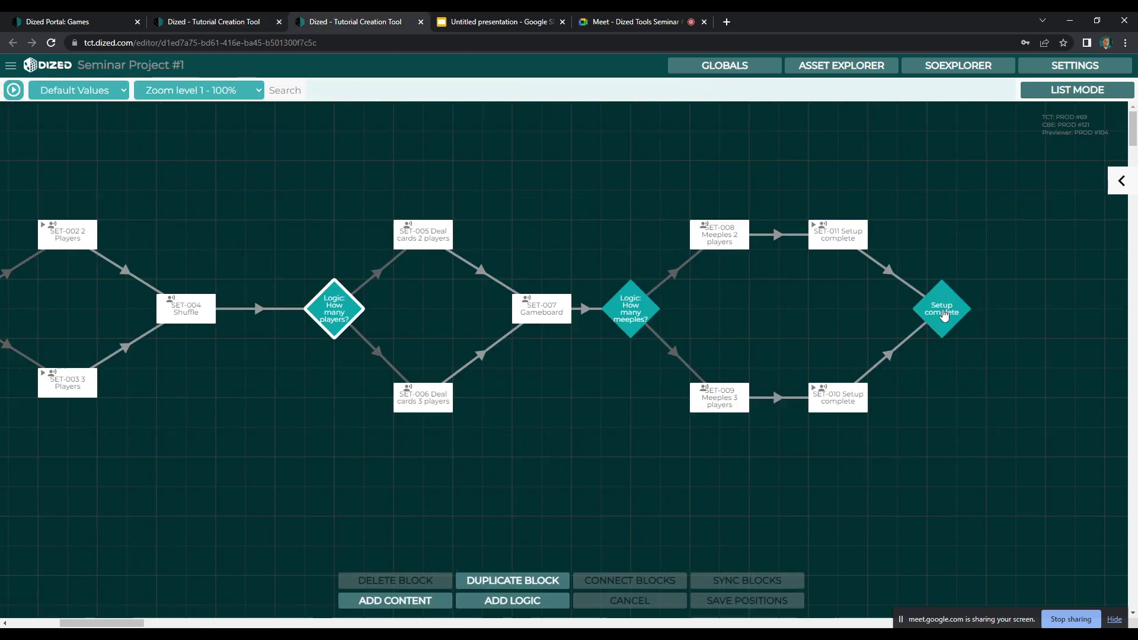
left_click(718, 67)
left_click(303, 282)
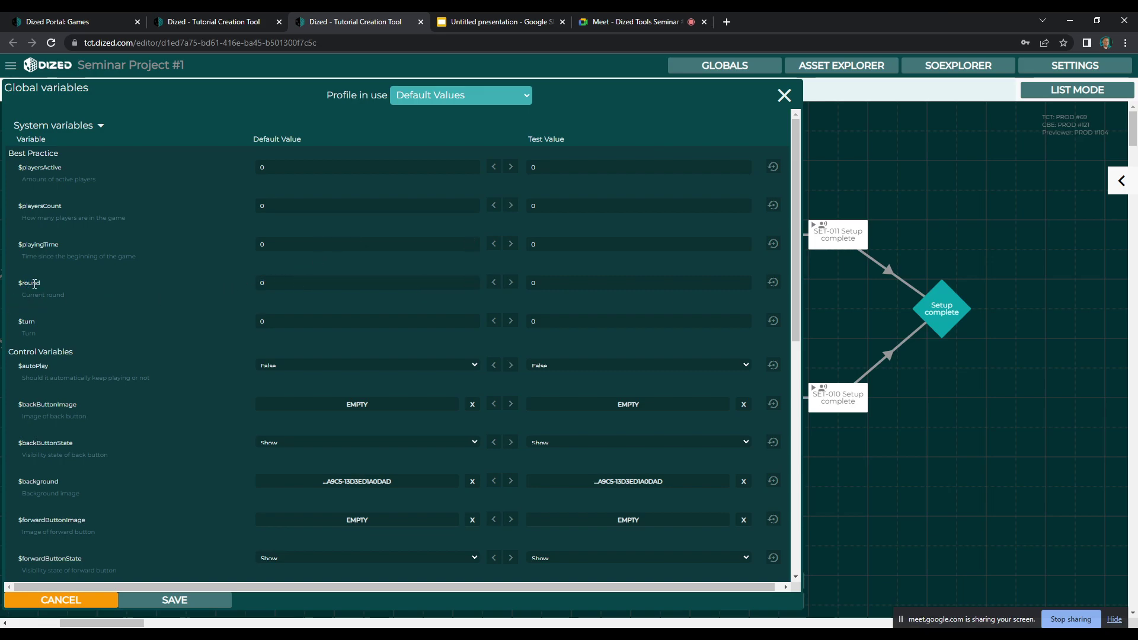
left_click(488, 23)
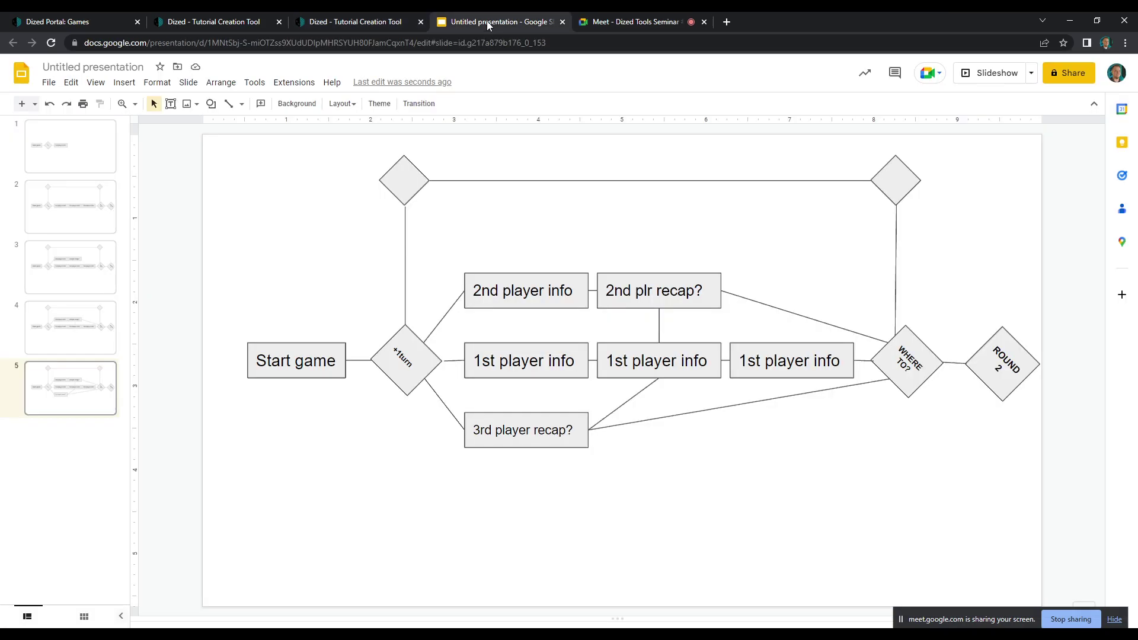
left_click(376, 21)
double_click(424, 284)
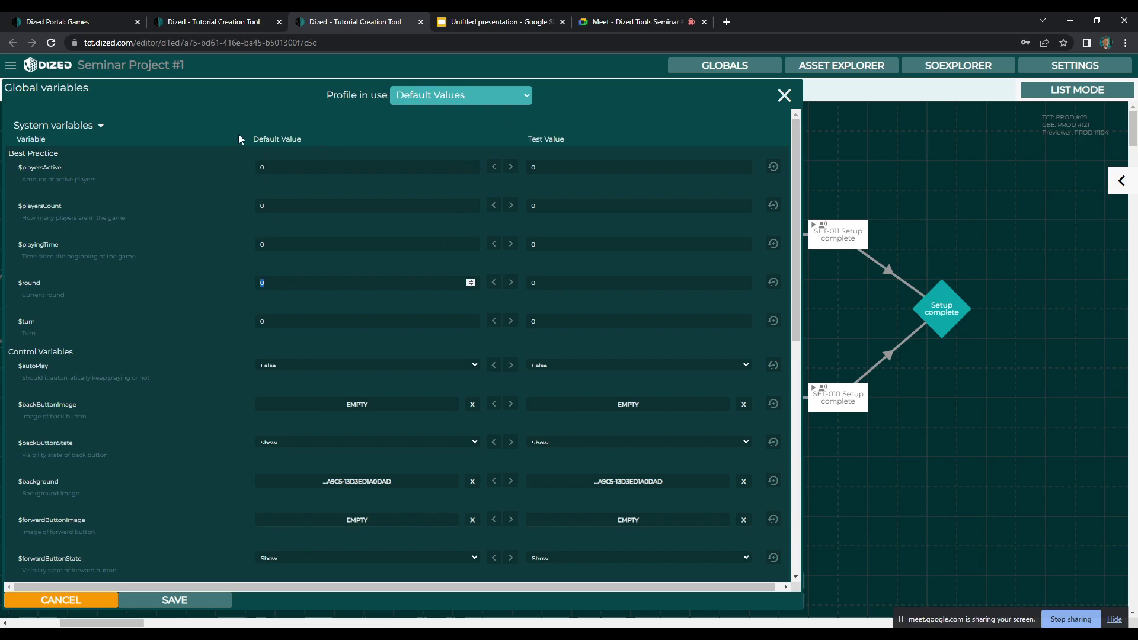
left_click_drag(242, 137, 304, 140)
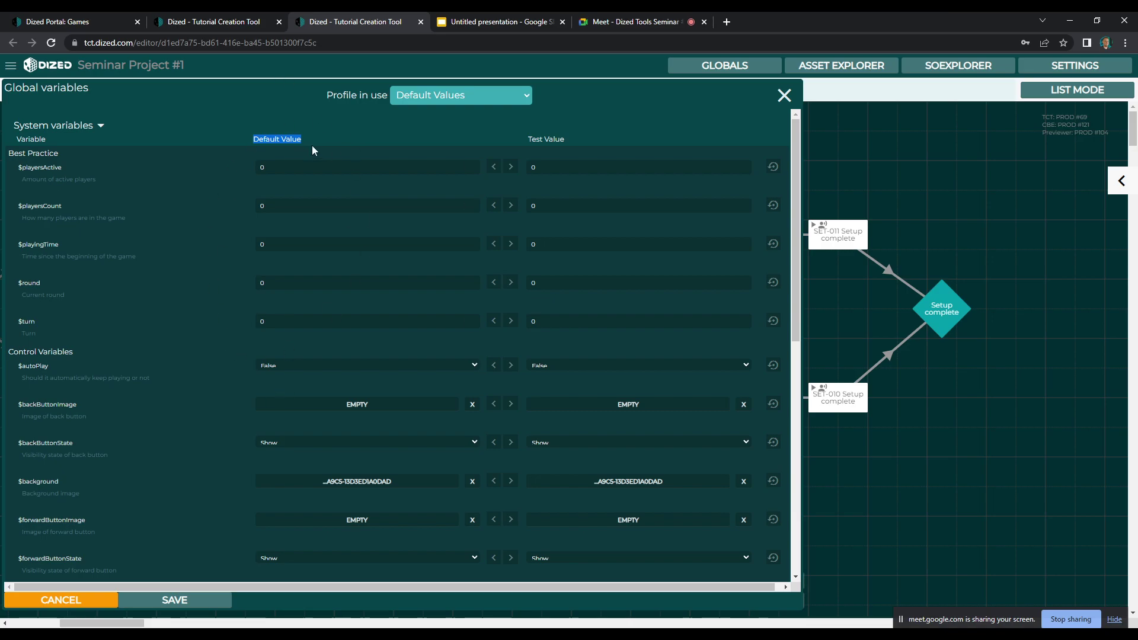
left_click(285, 287)
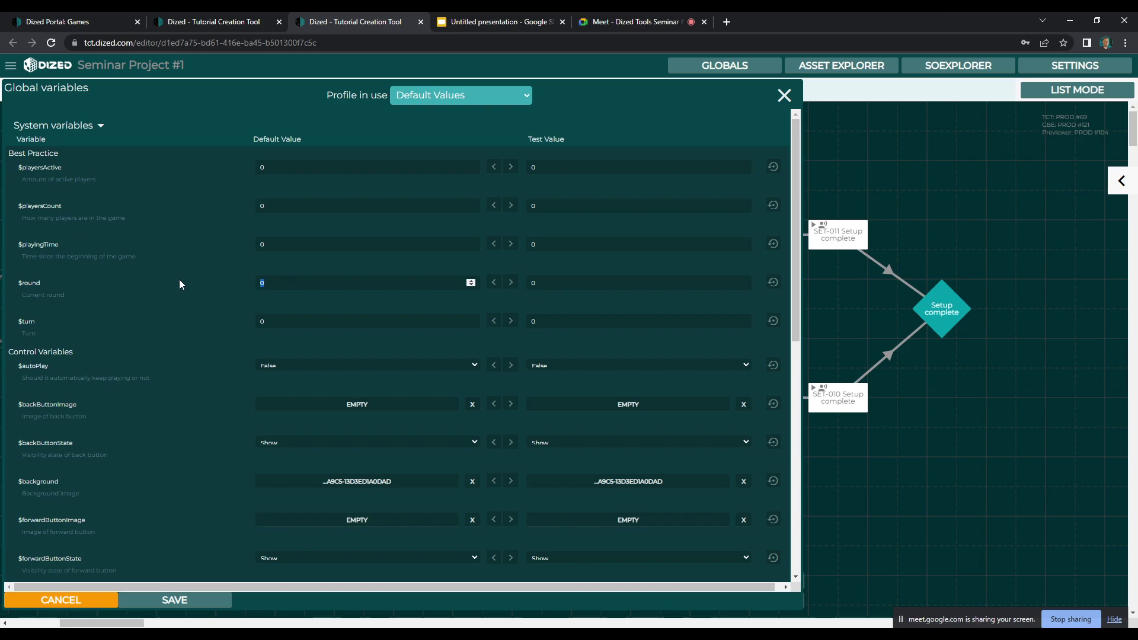
type("1")
left_click(492, 22)
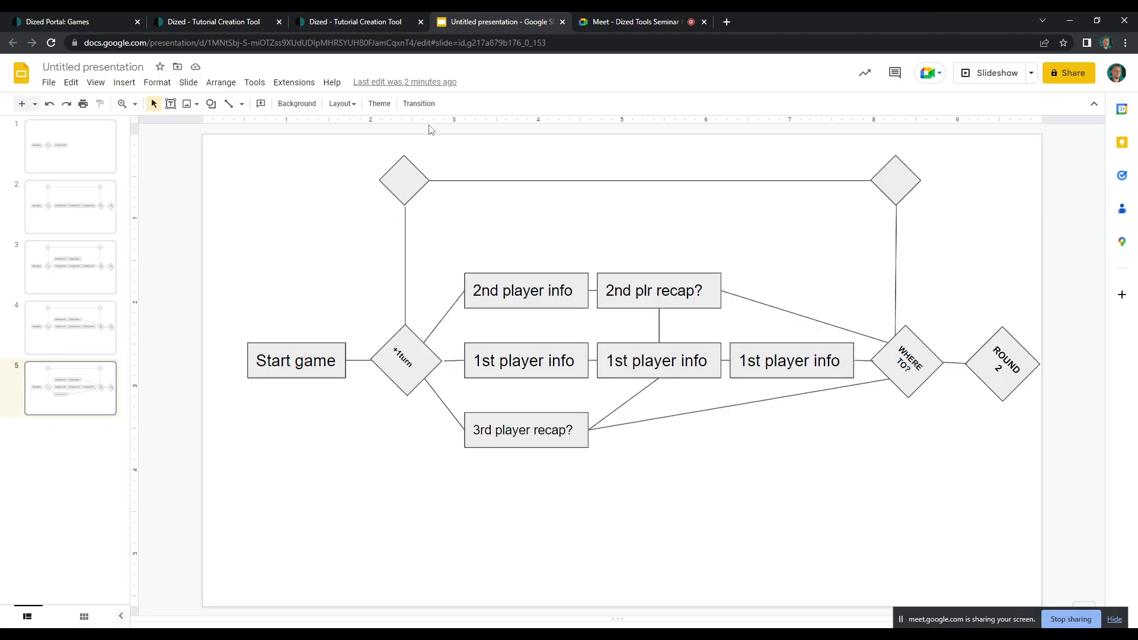
- Switch back to Seminar Project #1 in Dized, save its global variables and close them
left_click(360, 23)
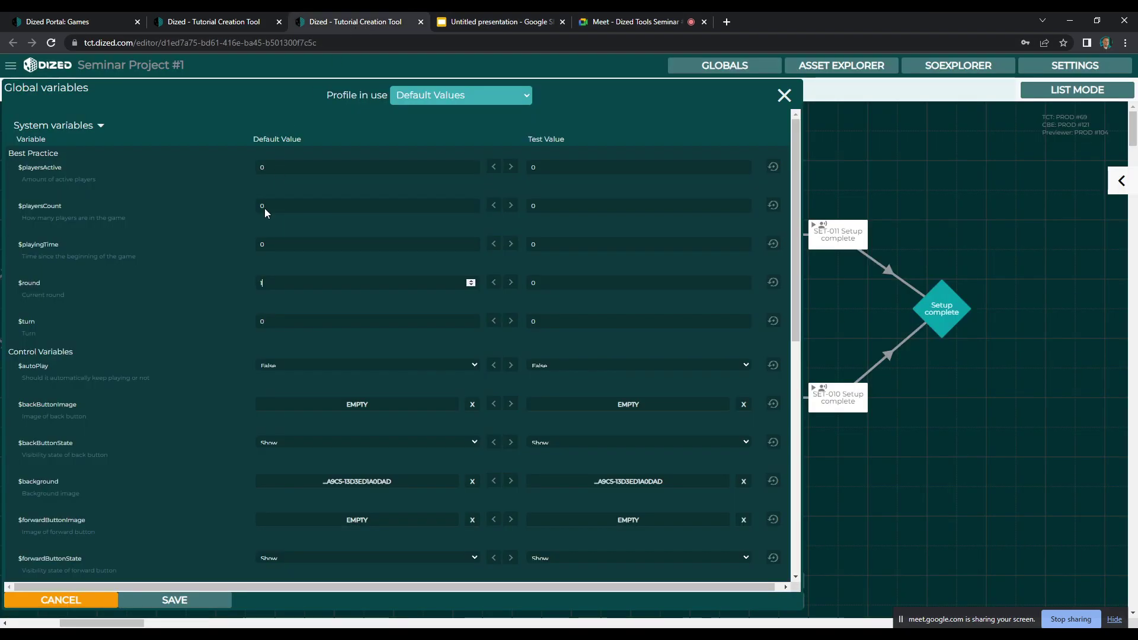
left_click(304, 320)
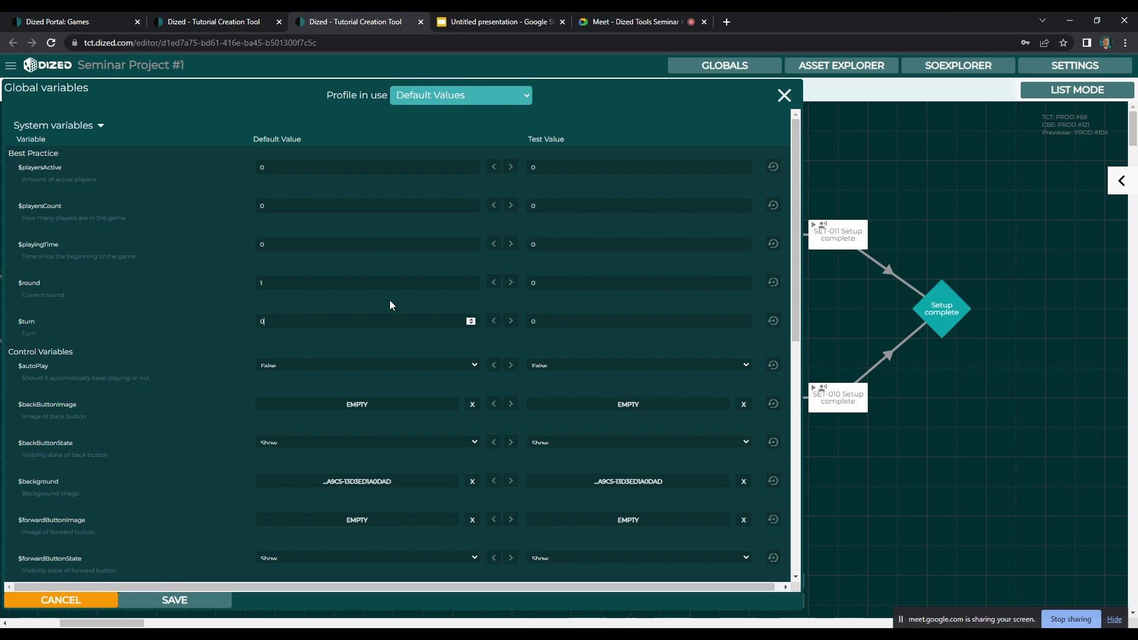
mouse_move(796, 264)
left_mouse_down()
mouse_move(800, 409)
mouse_move(809, 261)
left_mouse_up()
left_click(185, 601)
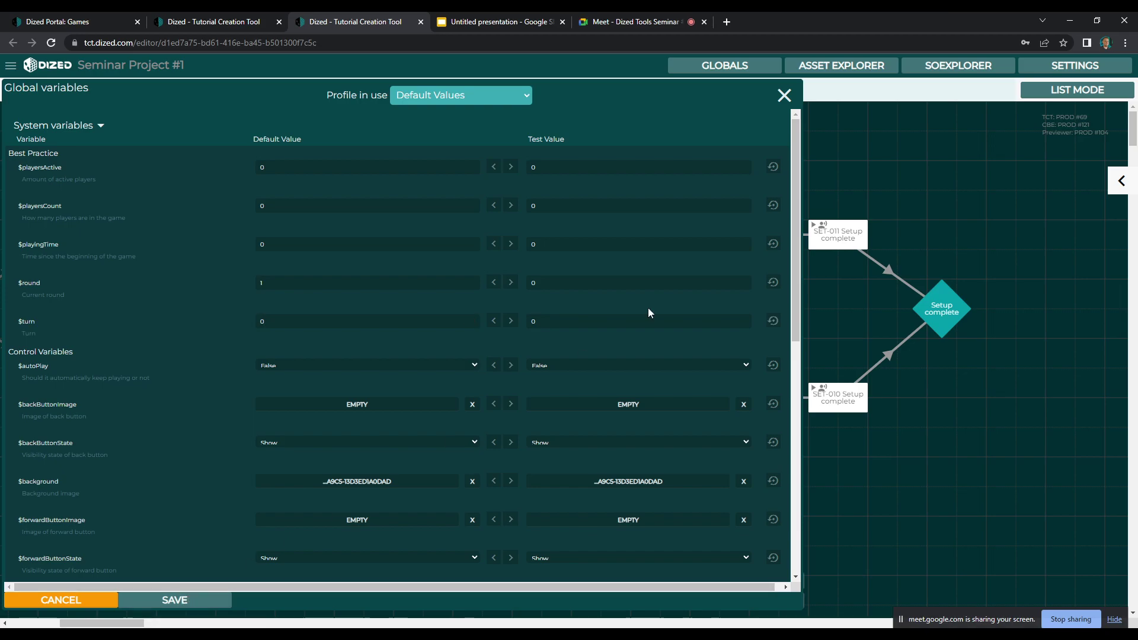
left_click(784, 95)
- Review the click actions of the 2-player and 3-player buttons in the SET-001 block, and close the block without changes
left_click_drag(147, 623, 118, 600)
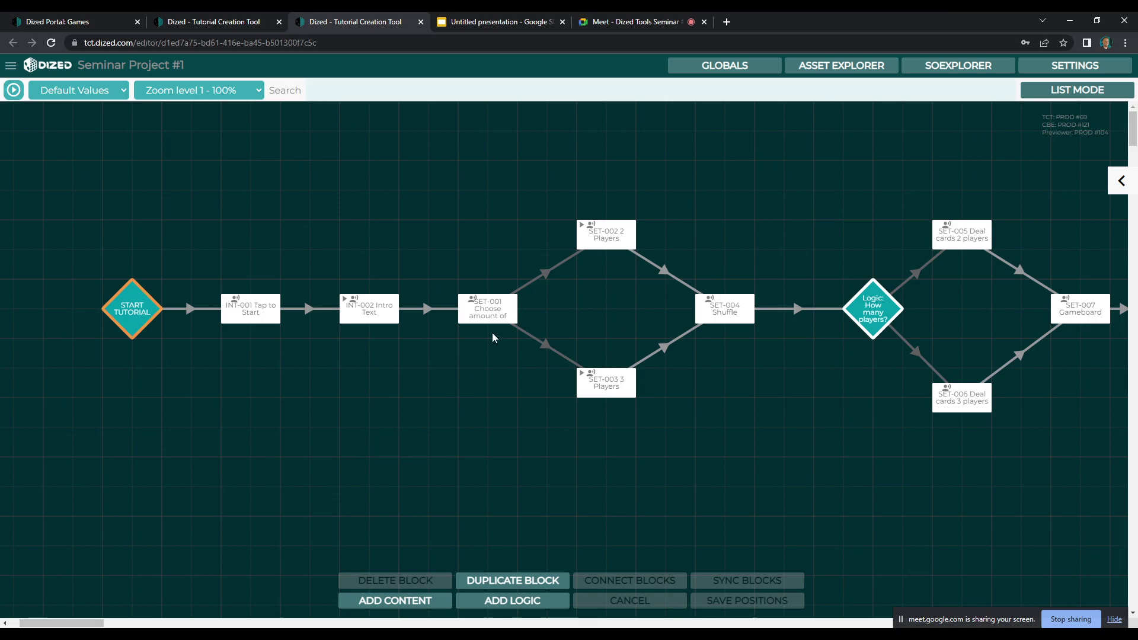
double_click(488, 310)
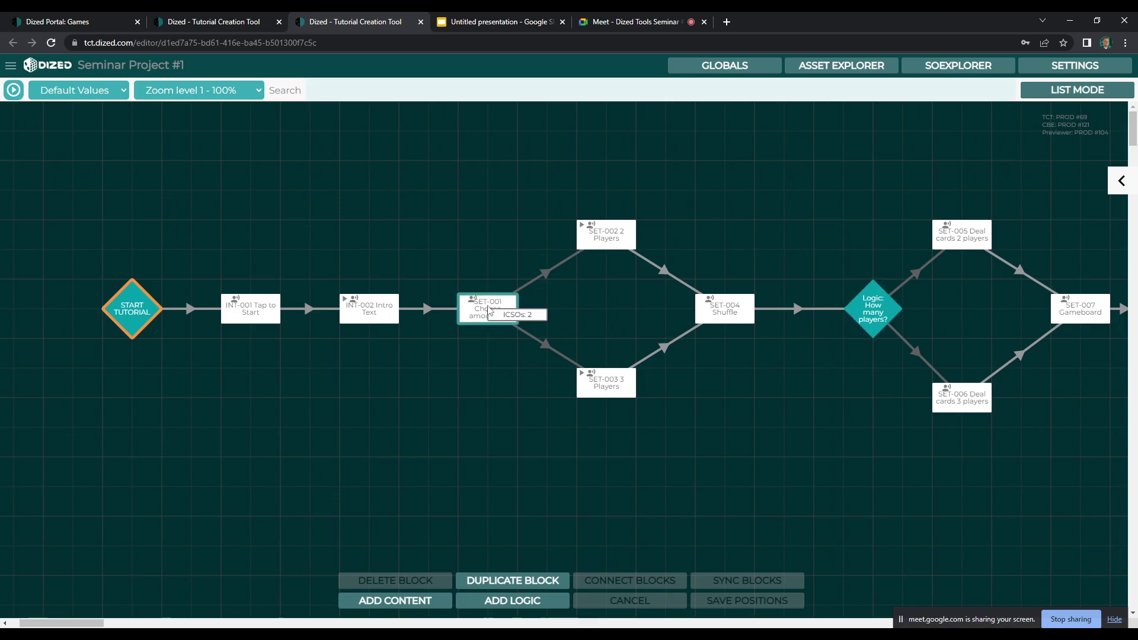
left_click(454, 228)
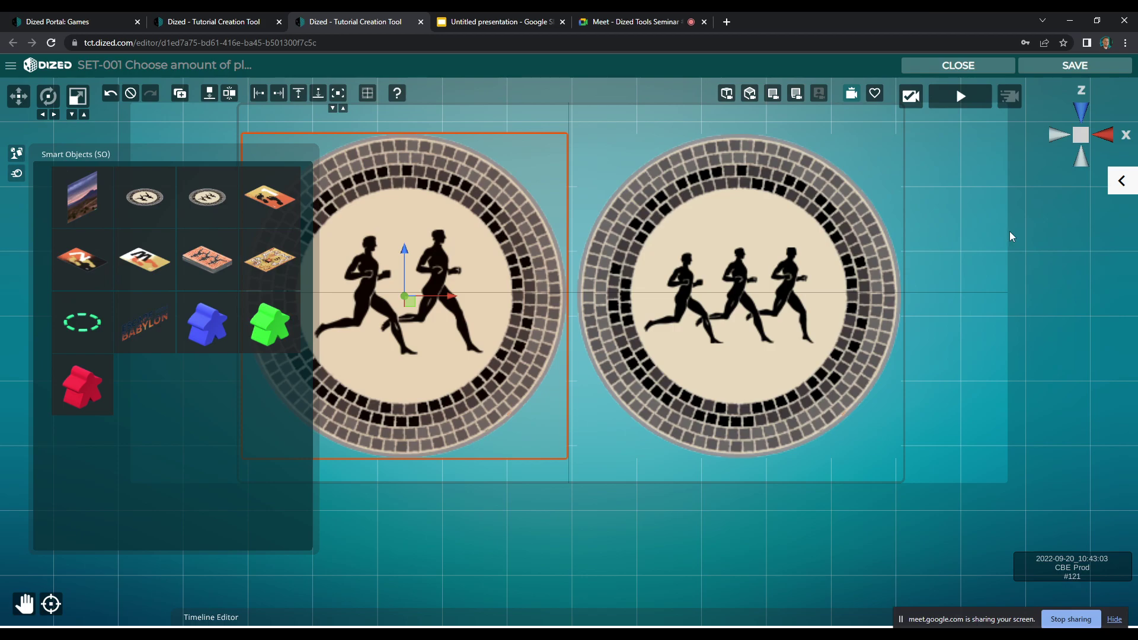
left_click(1121, 181)
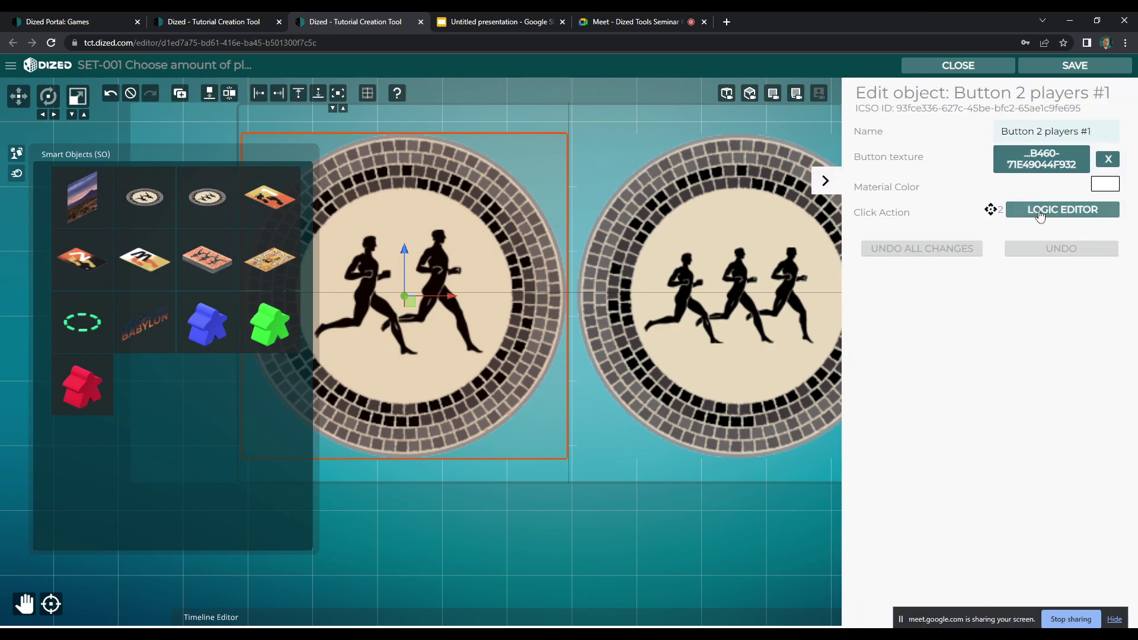
left_click(1041, 211)
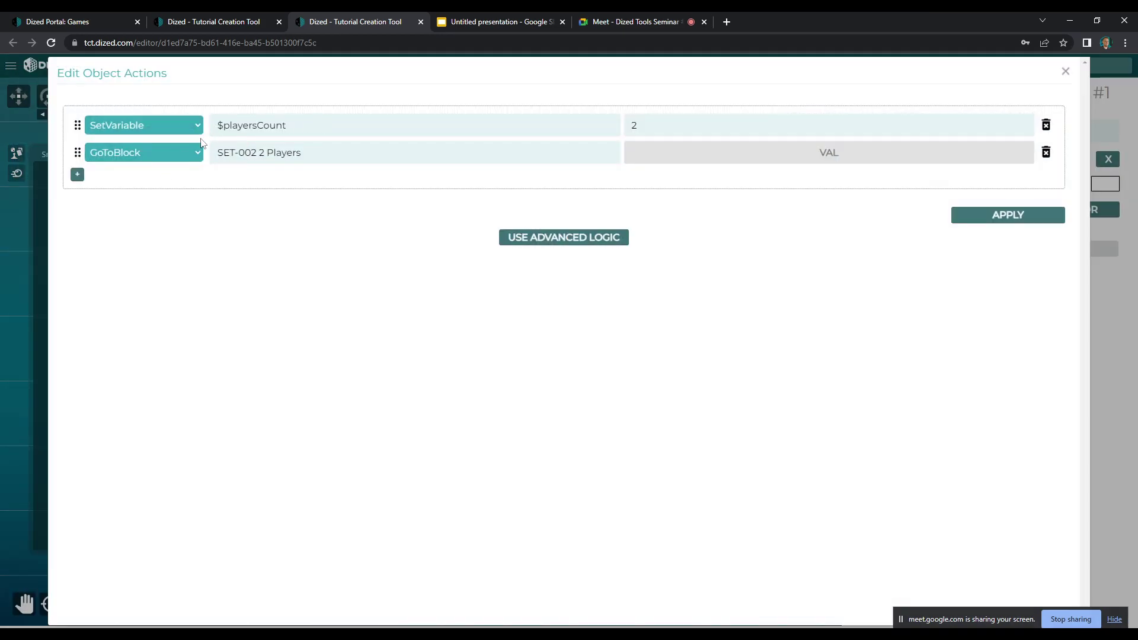
left_click(1066, 71)
left_click(674, 284)
left_click(1030, 211)
left_click(1065, 71)
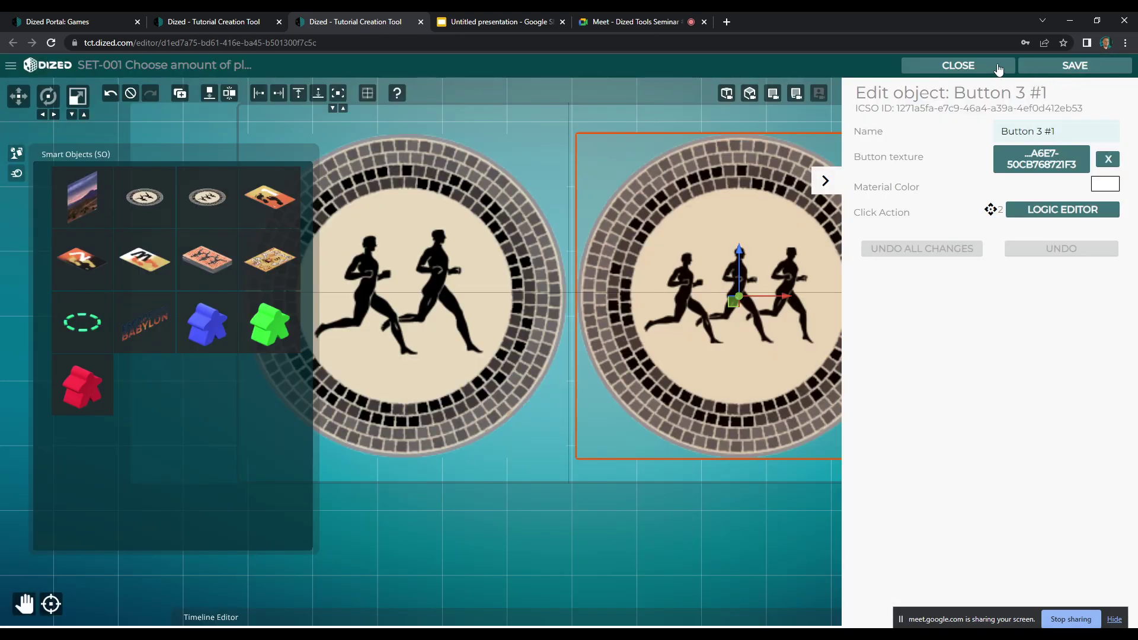
left_click(998, 68)
- Check the $playersCount entry in the global variables, and return to the end of the setup flow
left_click(723, 65)
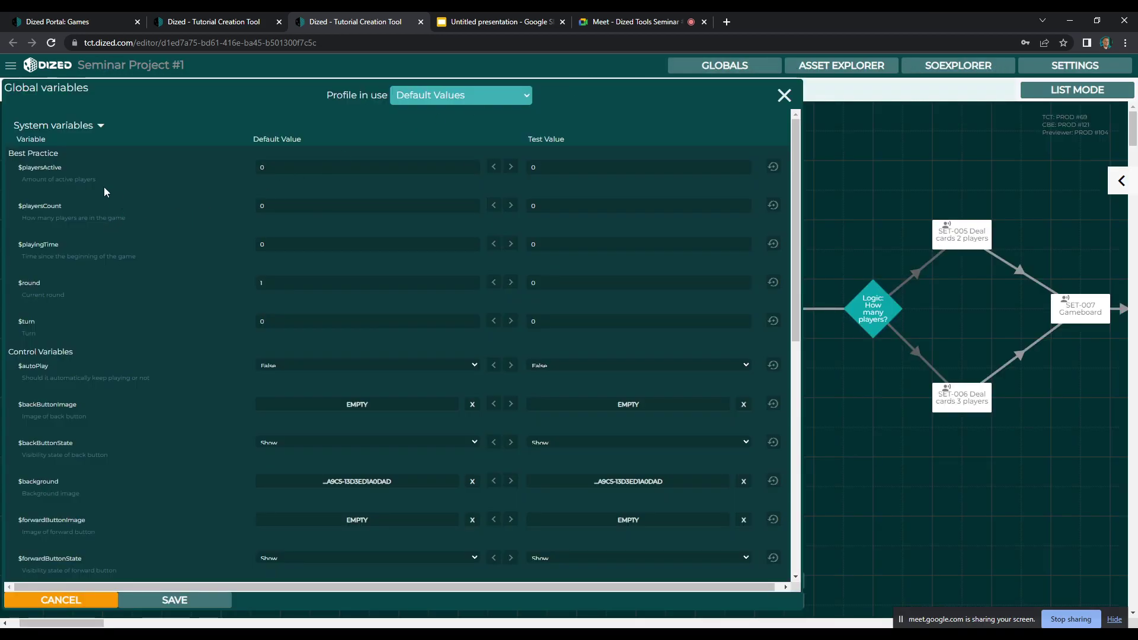
left_click_drag(292, 205, 200, 203)
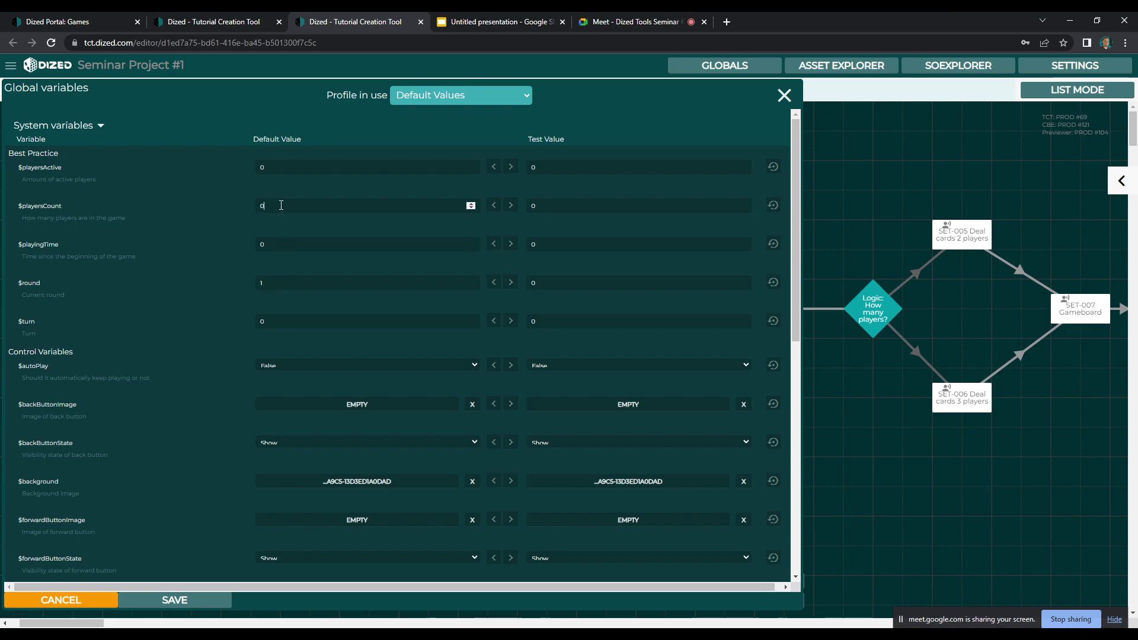
left_click(791, 100)
left_click_drag(62, 623, 111, 623)
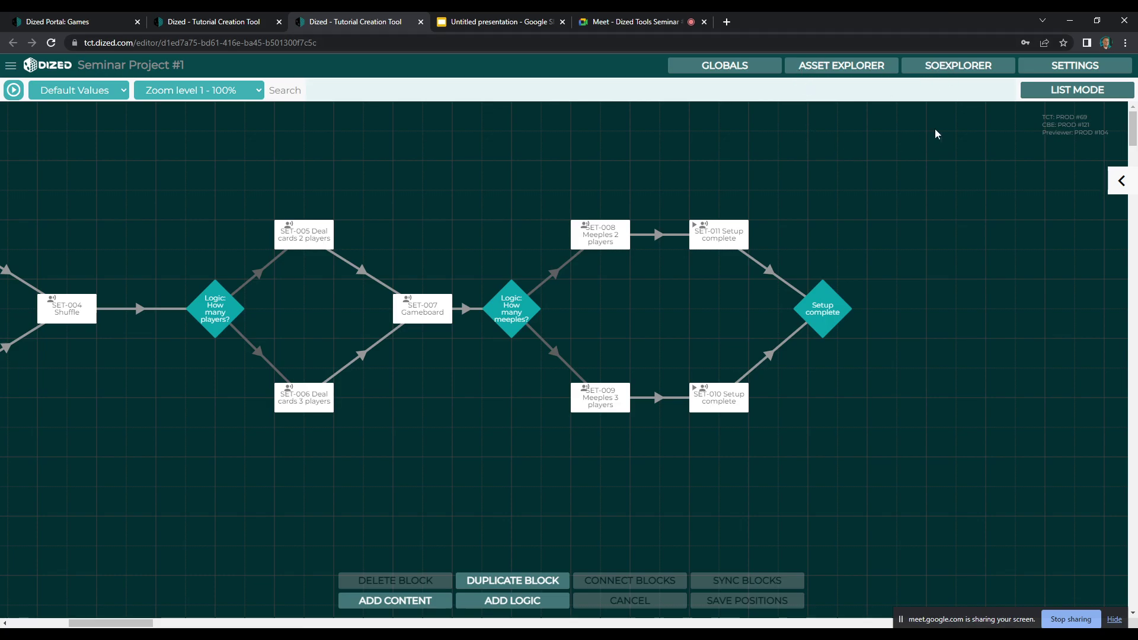
- In the tutorial's UI smart objects, copy Button 2 players as Button Help and open the copy for editing
left_click(953, 71)
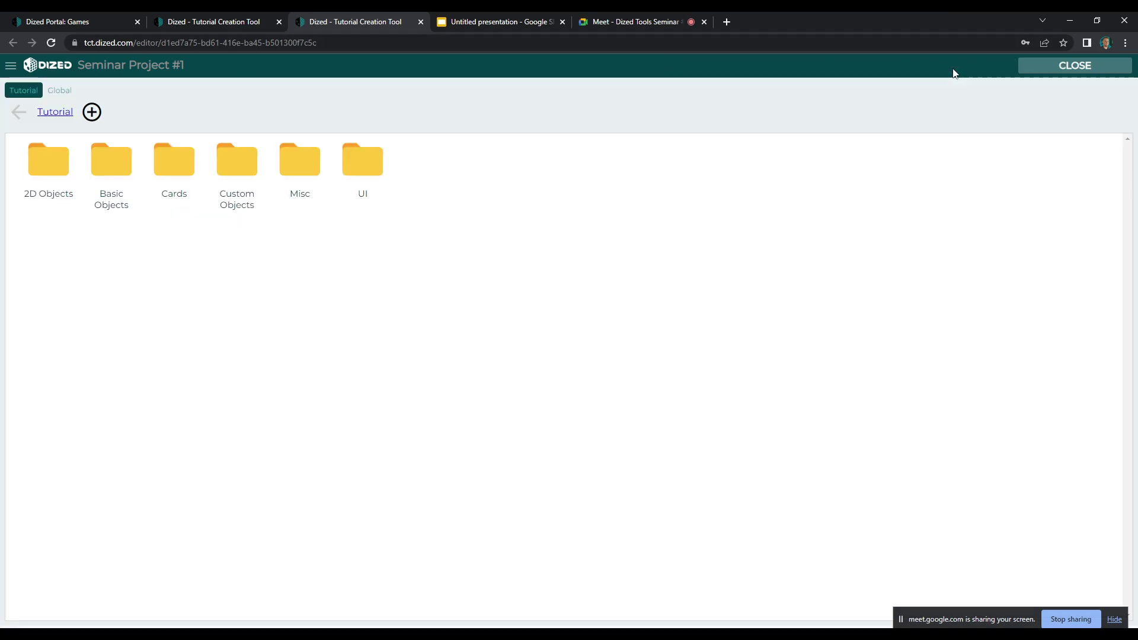
left_click(368, 163)
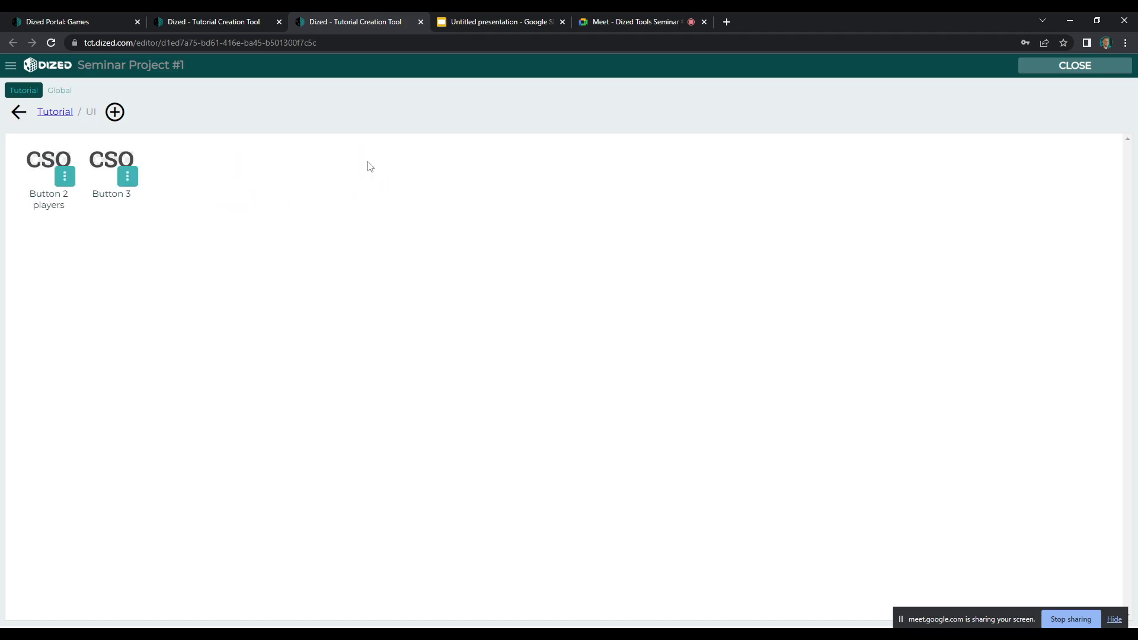
left_click(38, 113)
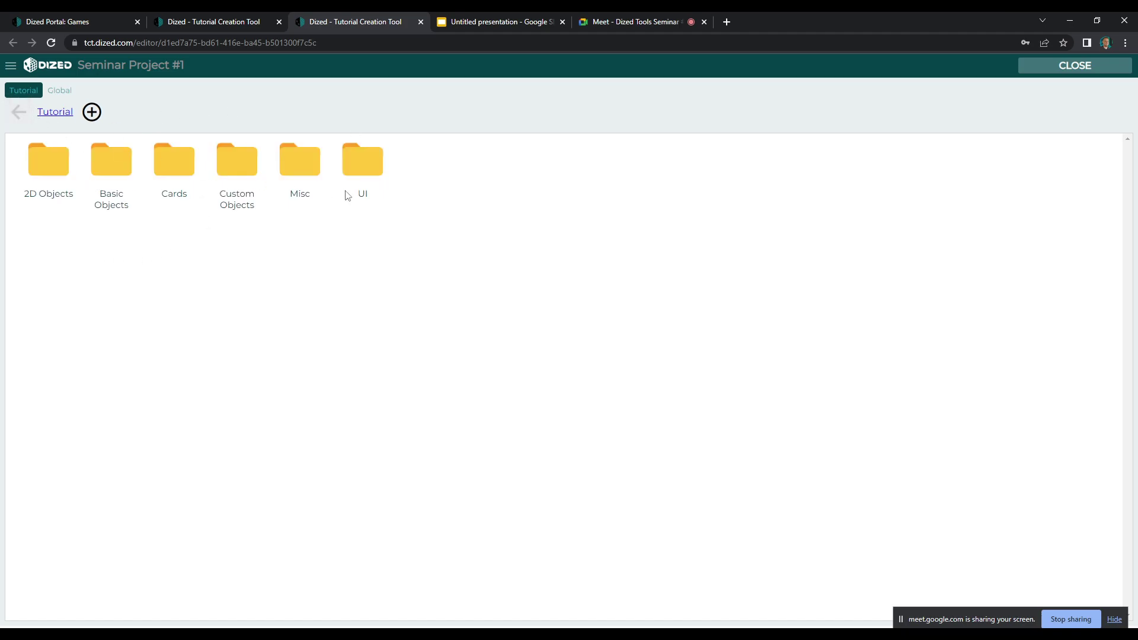
left_click(368, 166)
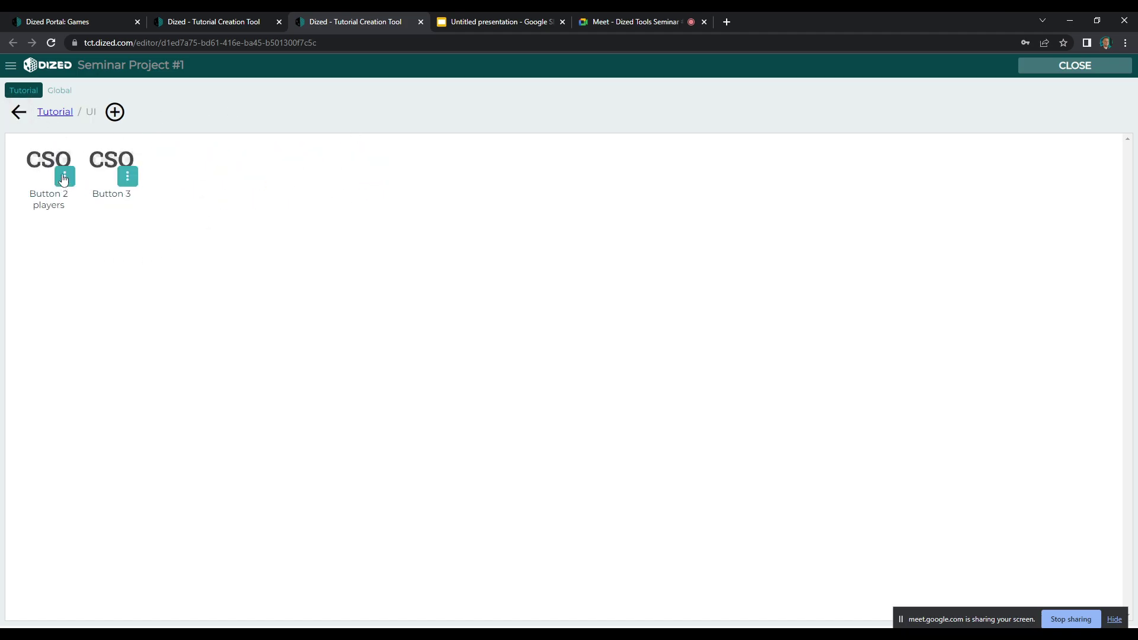
left_click(65, 178)
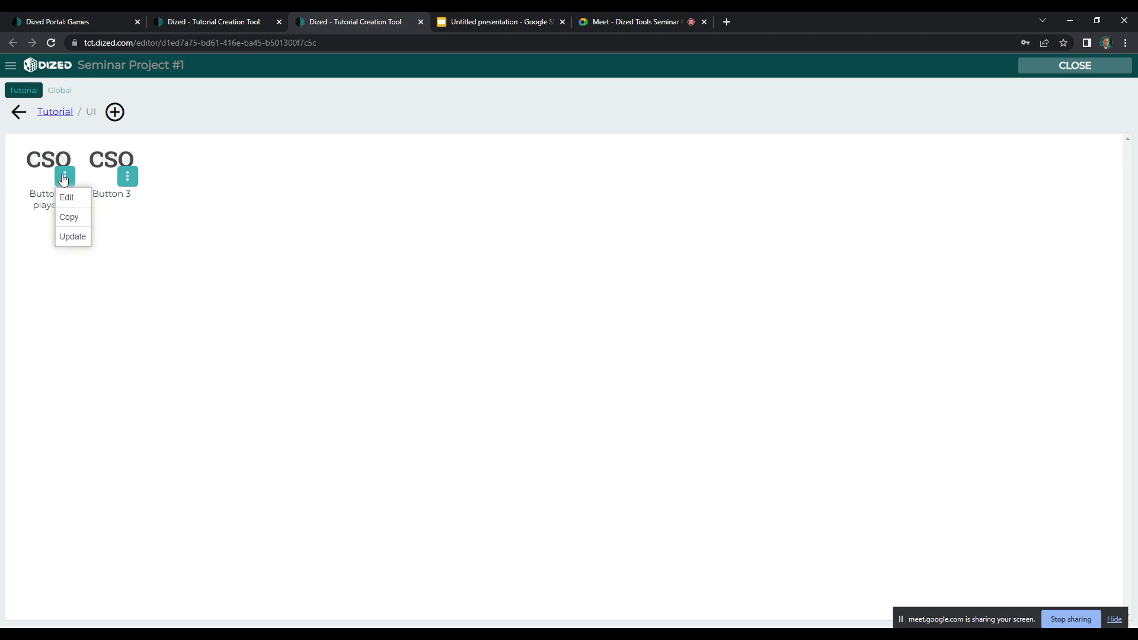
left_click(70, 217)
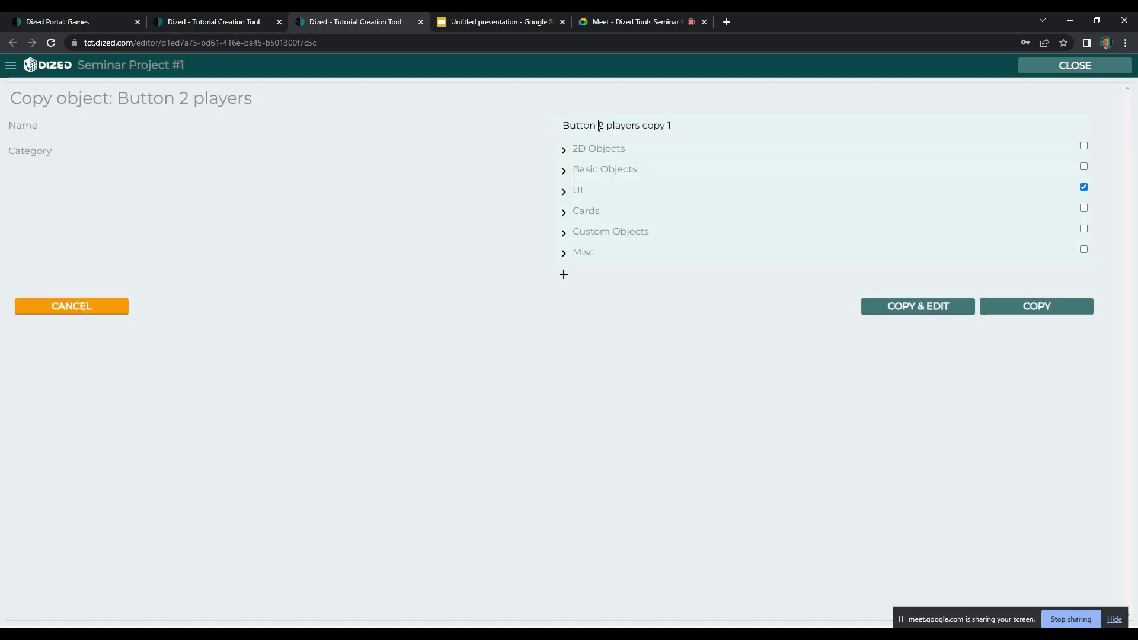
left_click_drag(599, 126, 793, 134)
type("Help")
left_click(911, 308)
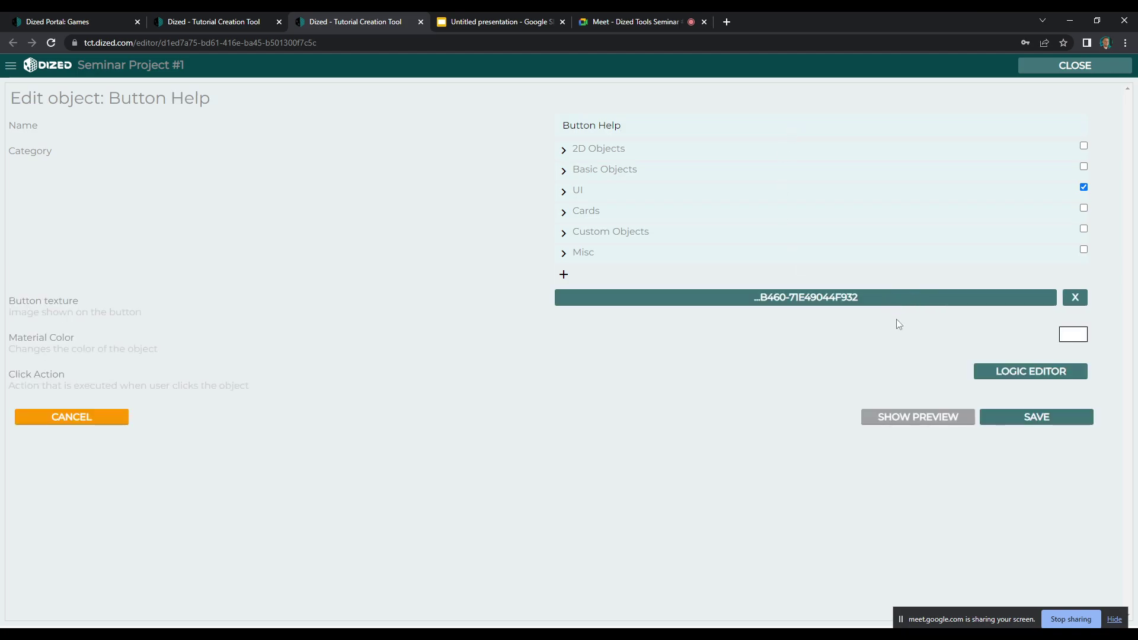
- Upload ButtonArrowQuestionMark.png, ButtonQuestionNo.png and ButtonQuestionYes.png from the local UI folder to the asset folder holding the player button images
left_click(843, 302)
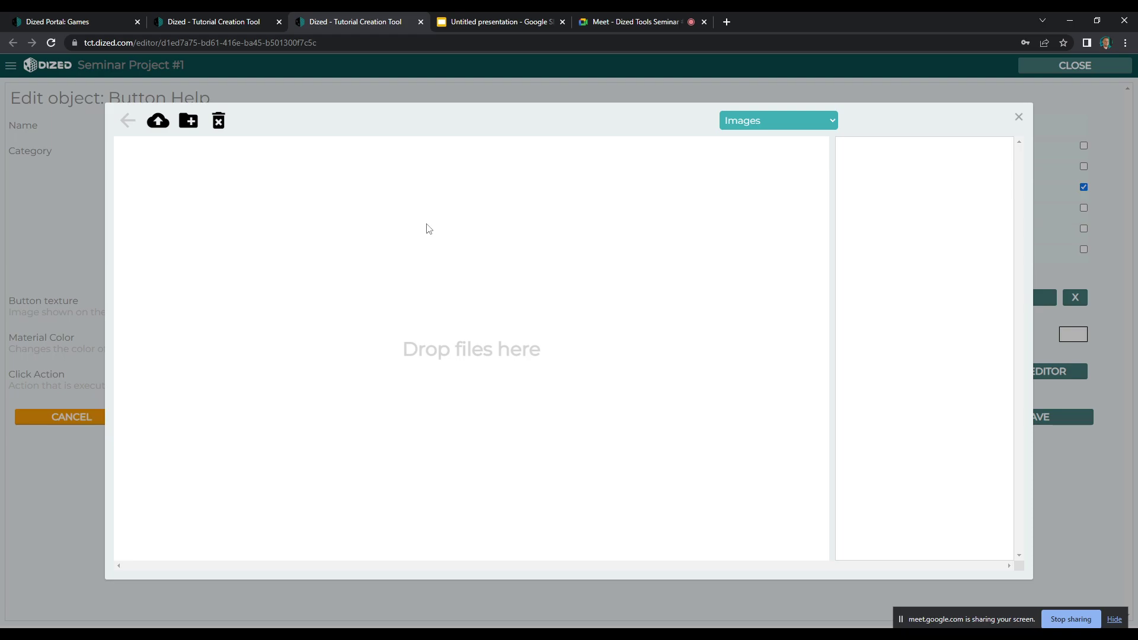
double_click(149, 163)
left_click(161, 167)
double_click(161, 165)
left_click(282, 169)
double_click(282, 162)
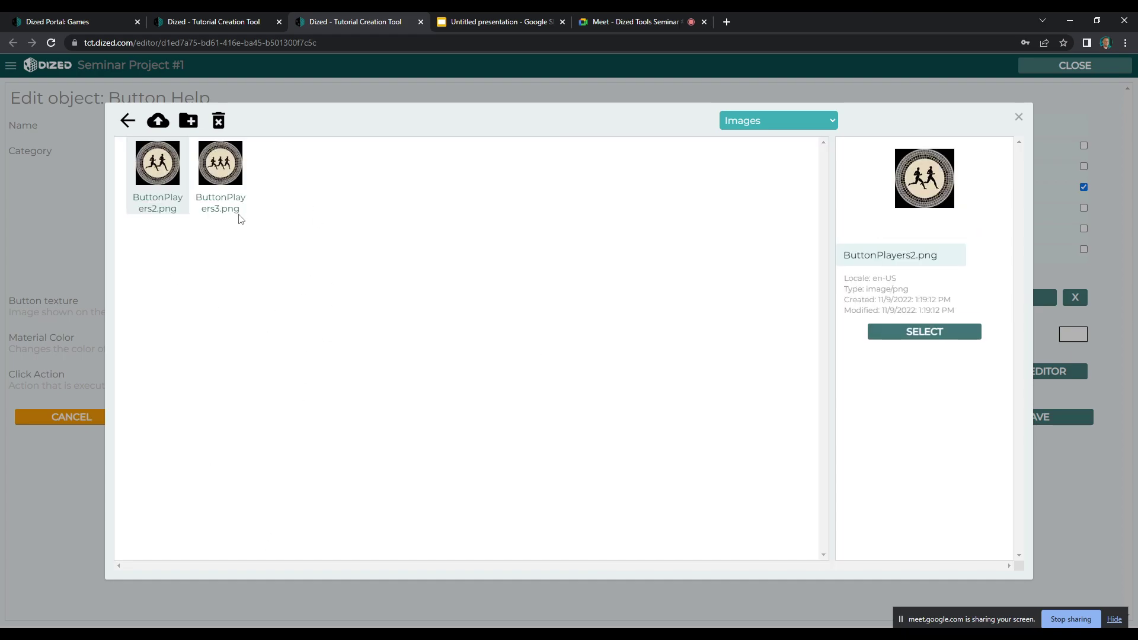
mouse_move(244, 635)
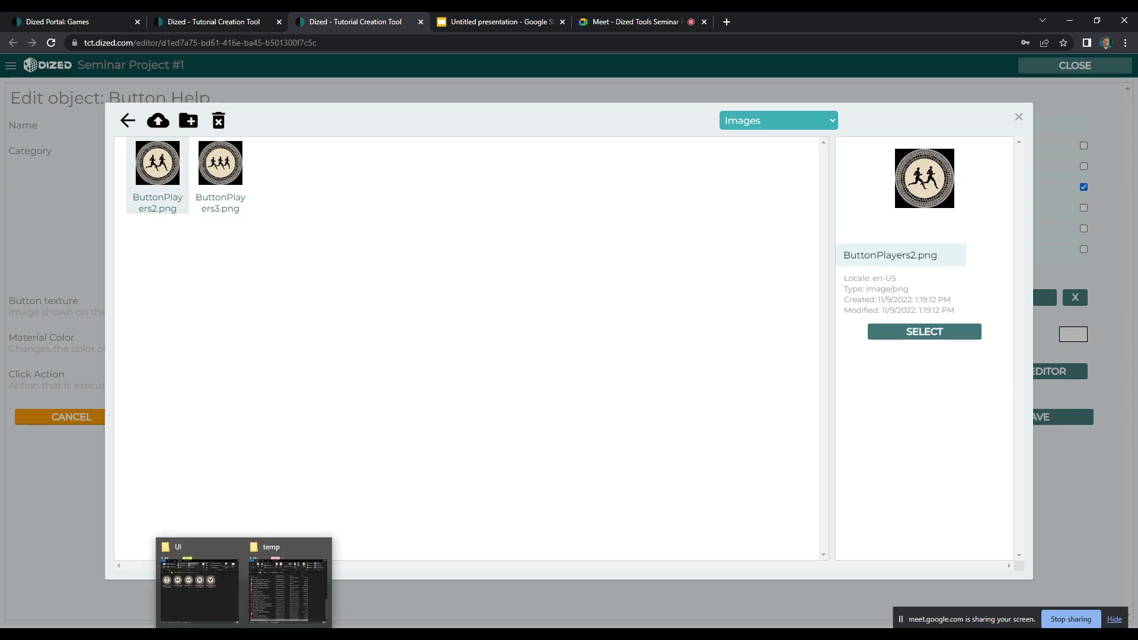
left_click(199, 587)
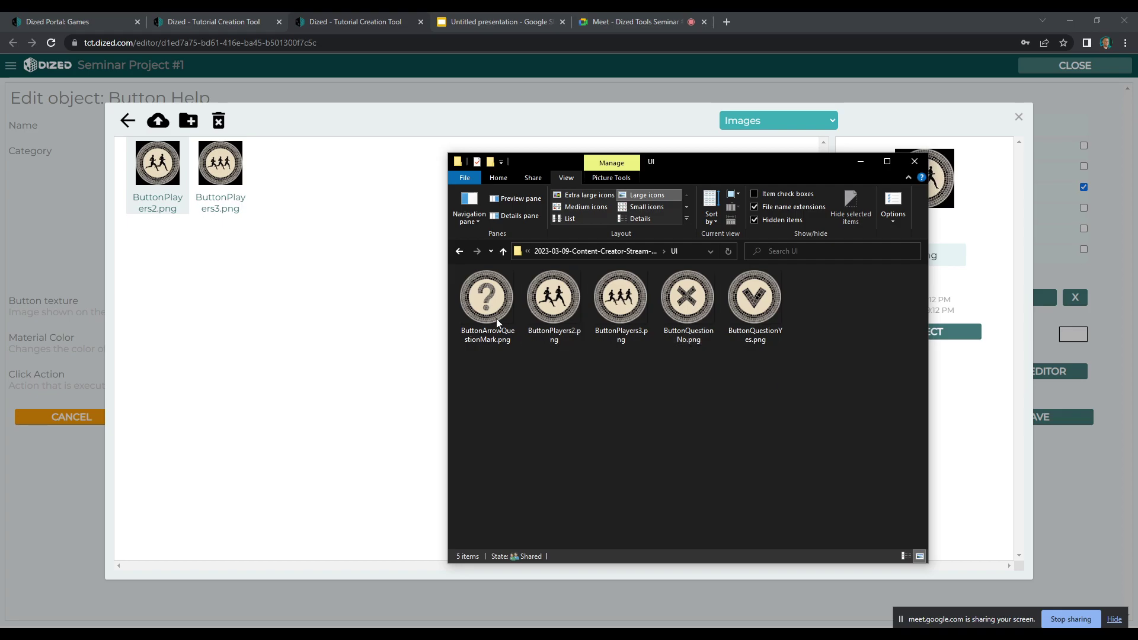
left_click(482, 314)
left_click(673, 305)
left_click(756, 302, "ctrl")
left_click_drag(756, 303, 333, 339)
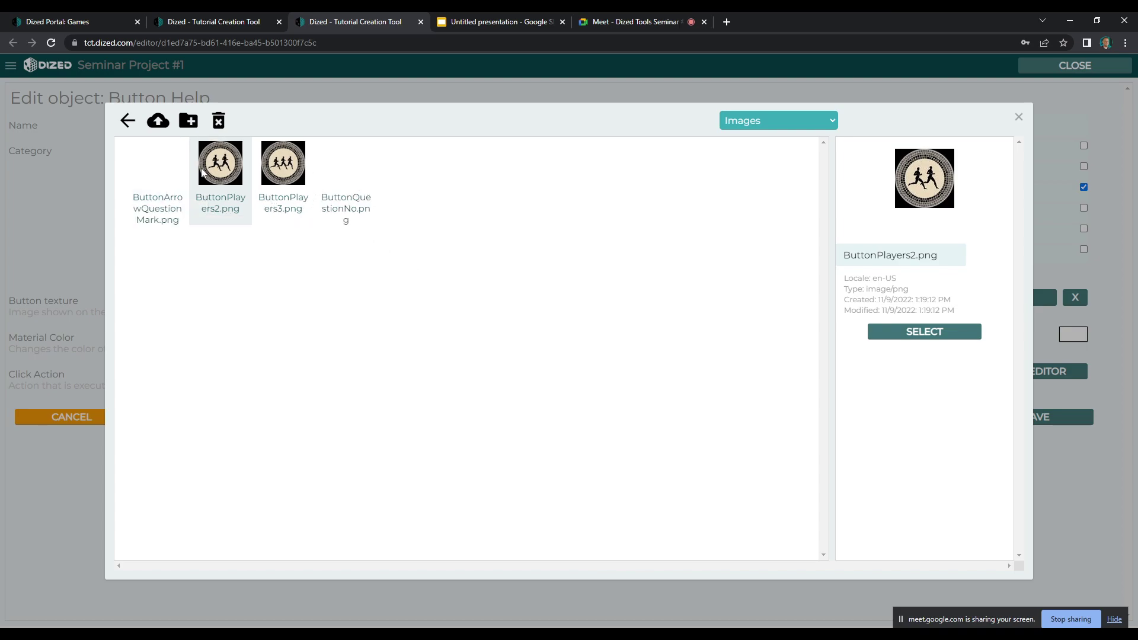
- Set Button Help's texture to ButtonArrowQuestionMark.png and save the object
left_click(159, 168)
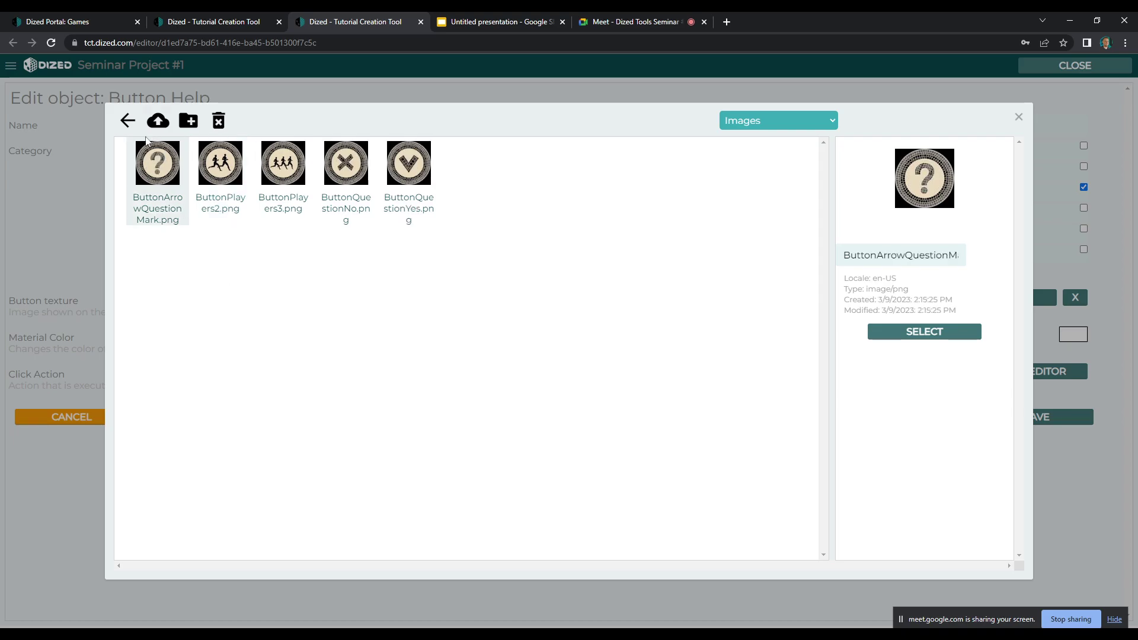
left_click(891, 333)
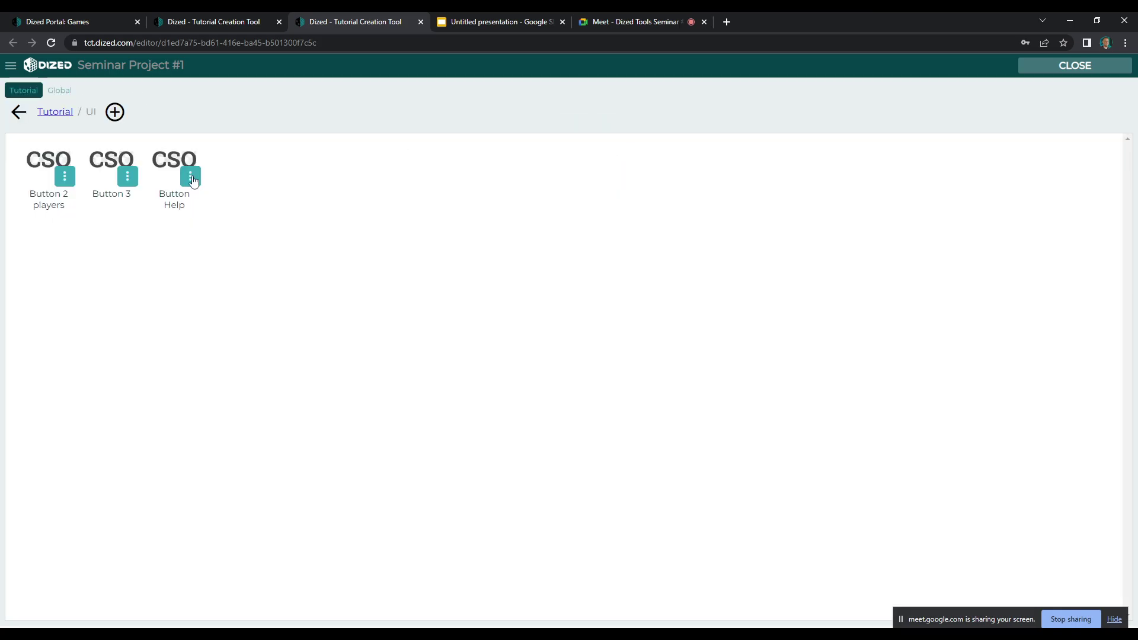
- Copy Button Help as Button Yes within the UI category and open the copy for editing
left_click(190, 176)
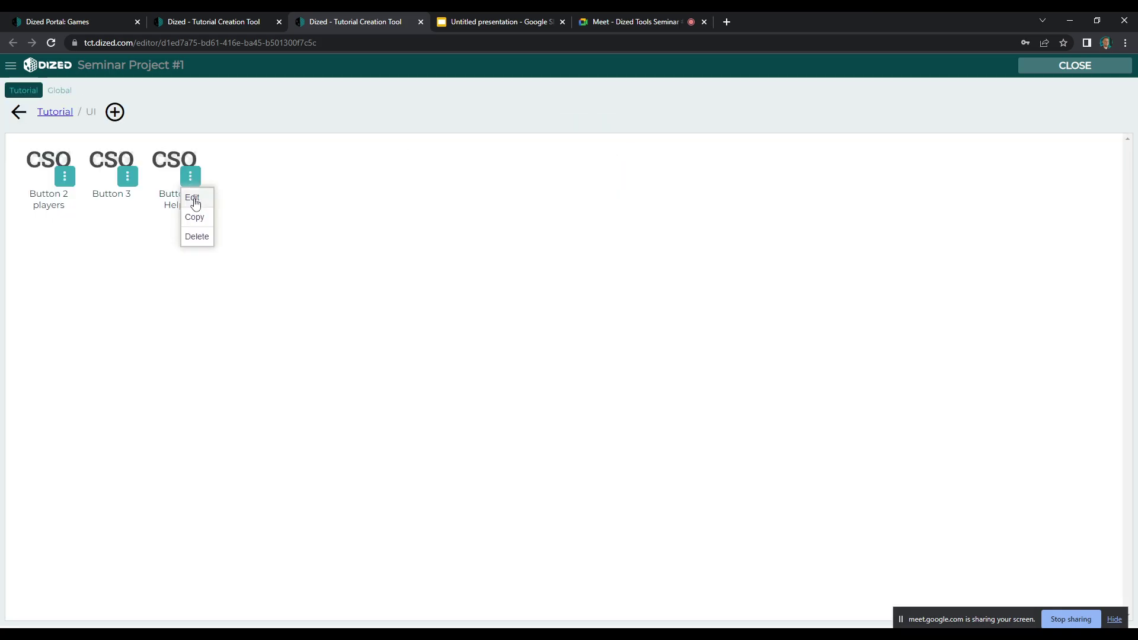
left_click(195, 217)
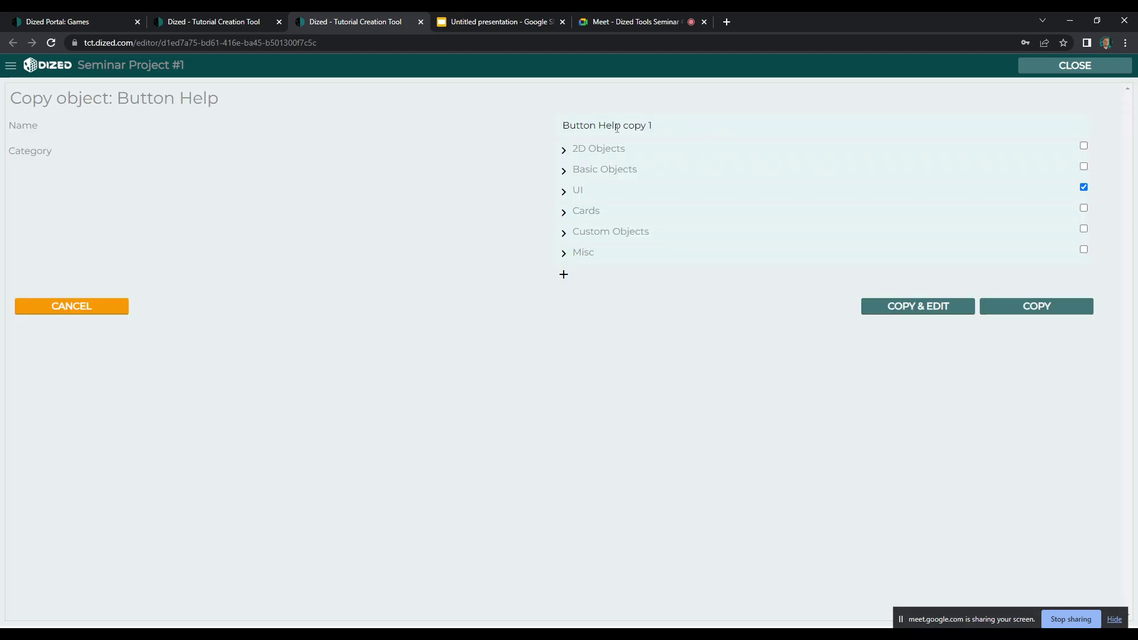
left_click_drag(599, 128, 802, 142)
type("Yes")
left_click(915, 306)
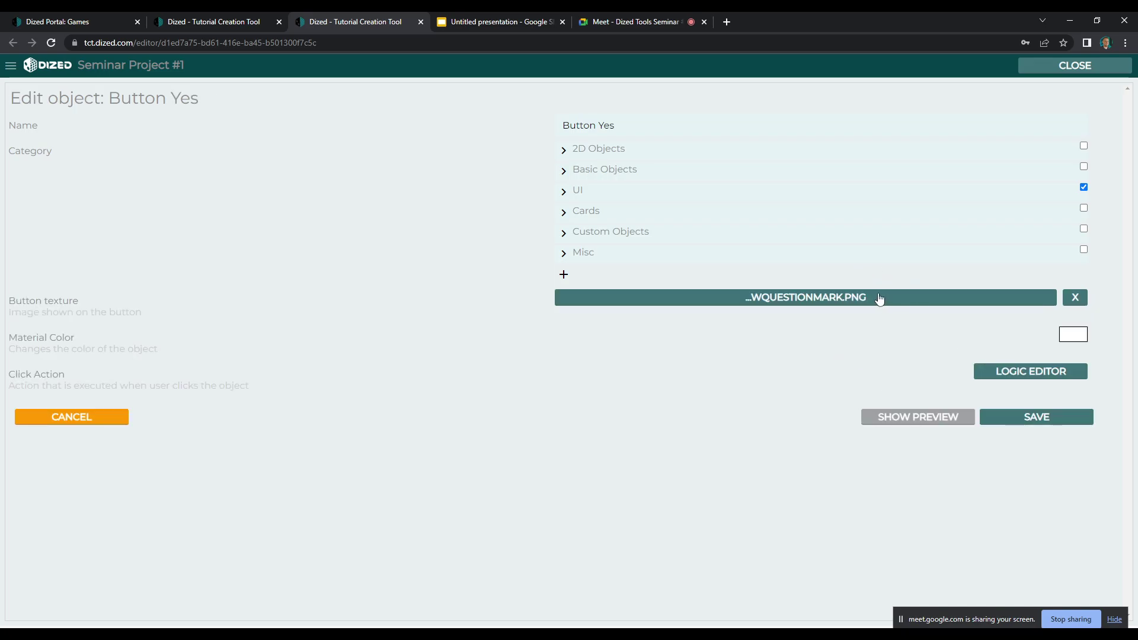
- Set Button Yes's texture to ButtonQuestionYes.png and save the object
left_click(877, 297)
double_click(392, 164)
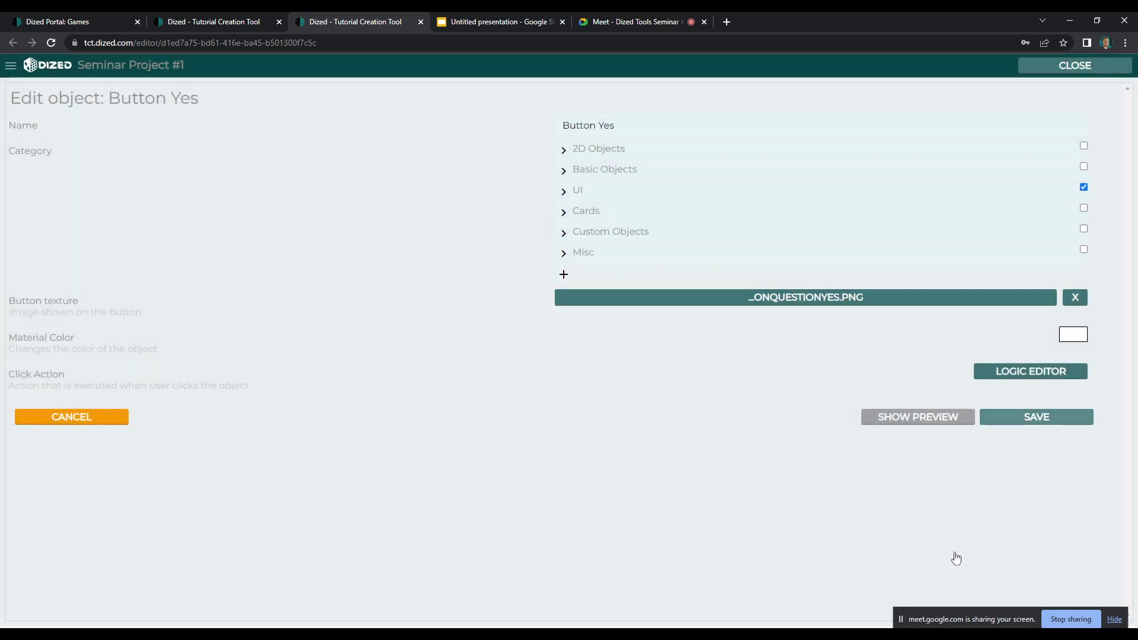
left_click(941, 614)
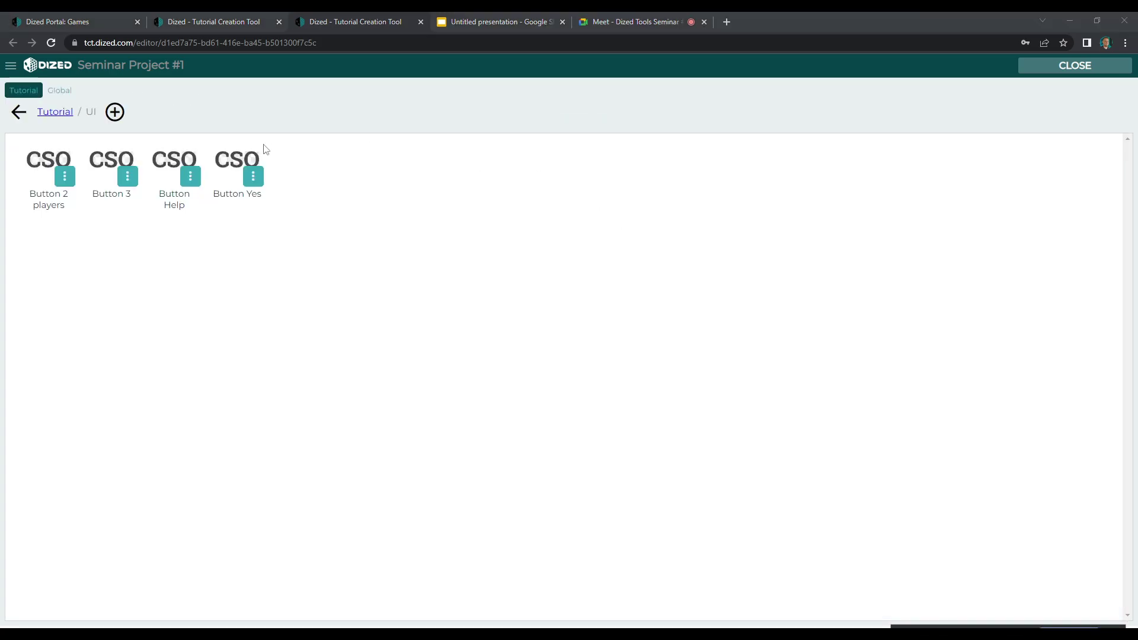
- Copy Button Yes as Button No within the UI category and open the copy for editing
left_click(254, 176)
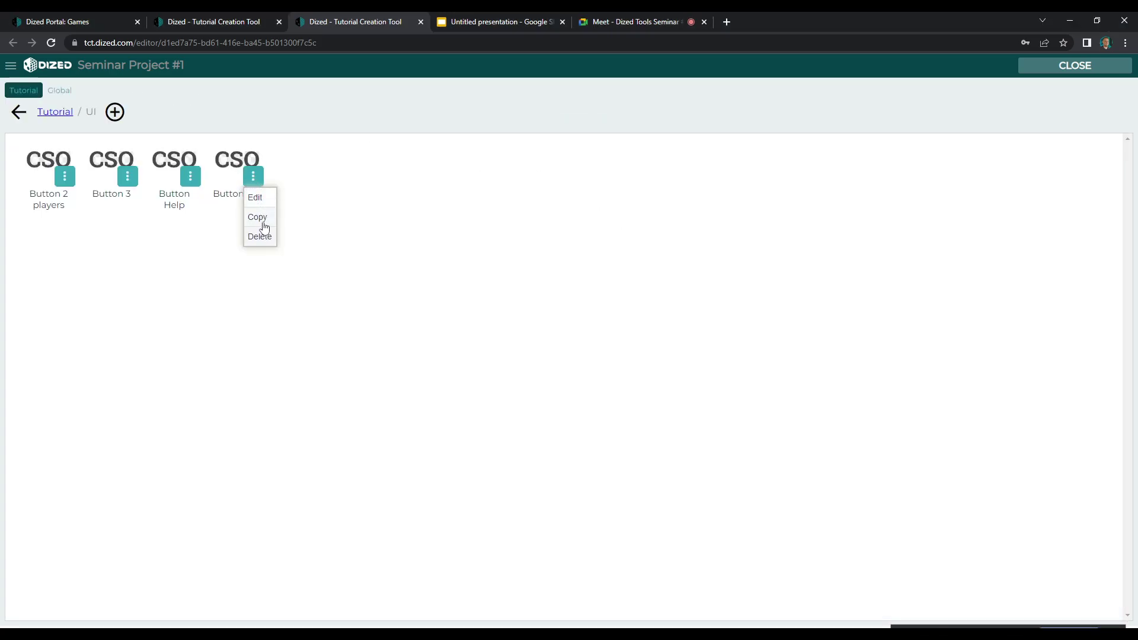
left_click(259, 218)
double_click(607, 127)
left_click(786, 121, "shift")
type("No")
left_click(904, 308)
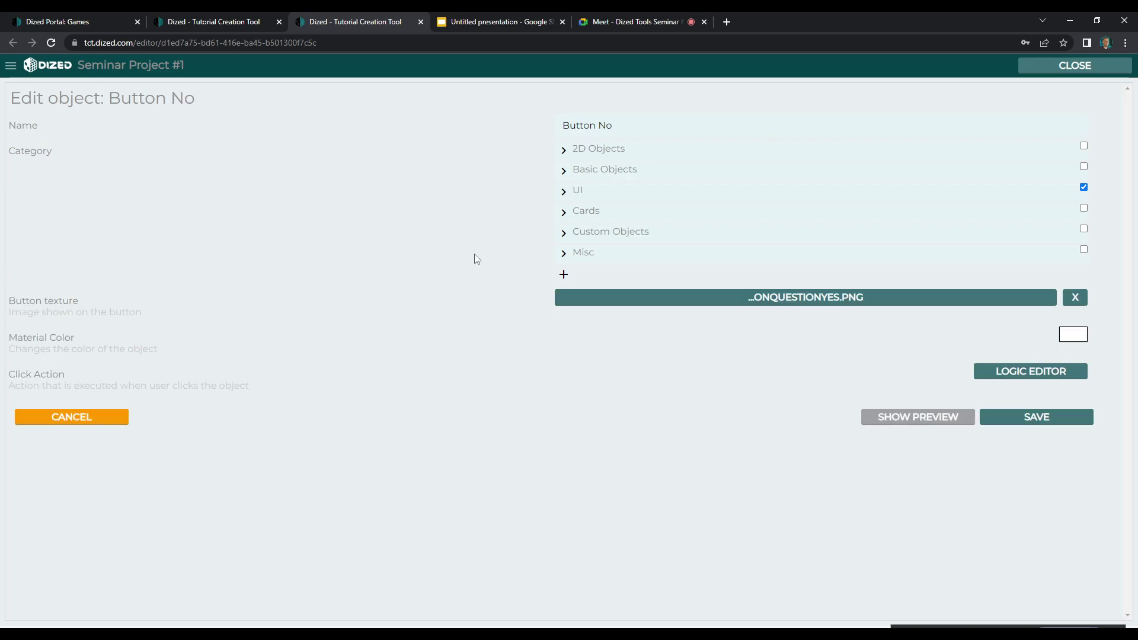
- Set Button No's texture to ButtonQuestionNo.png
left_click(687, 297)
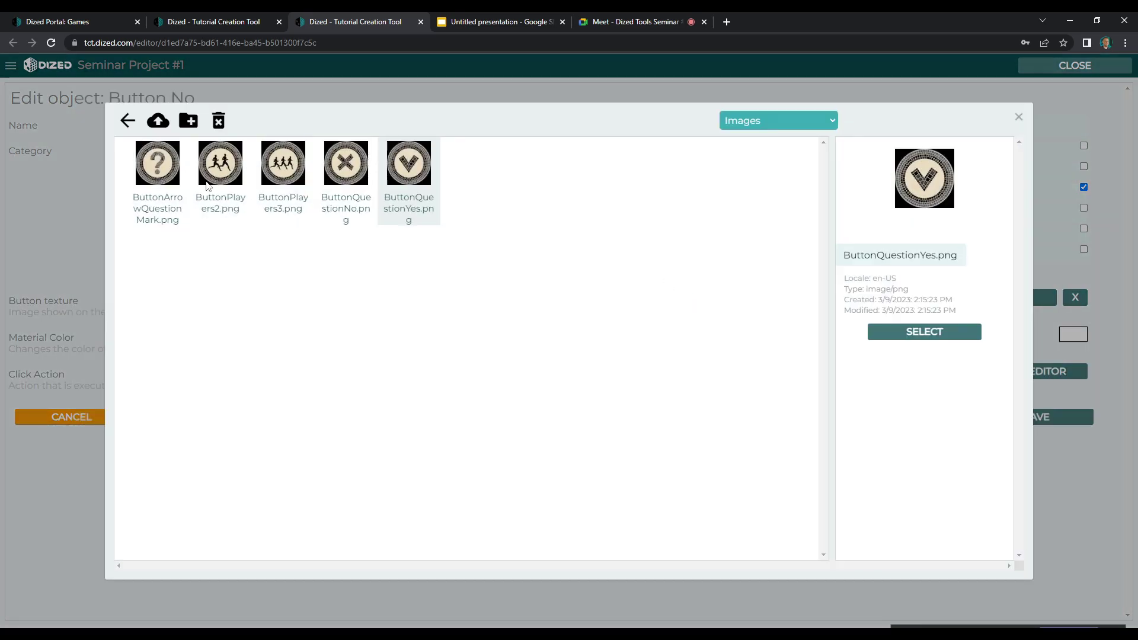
left_click(346, 171)
left_click(924, 332)
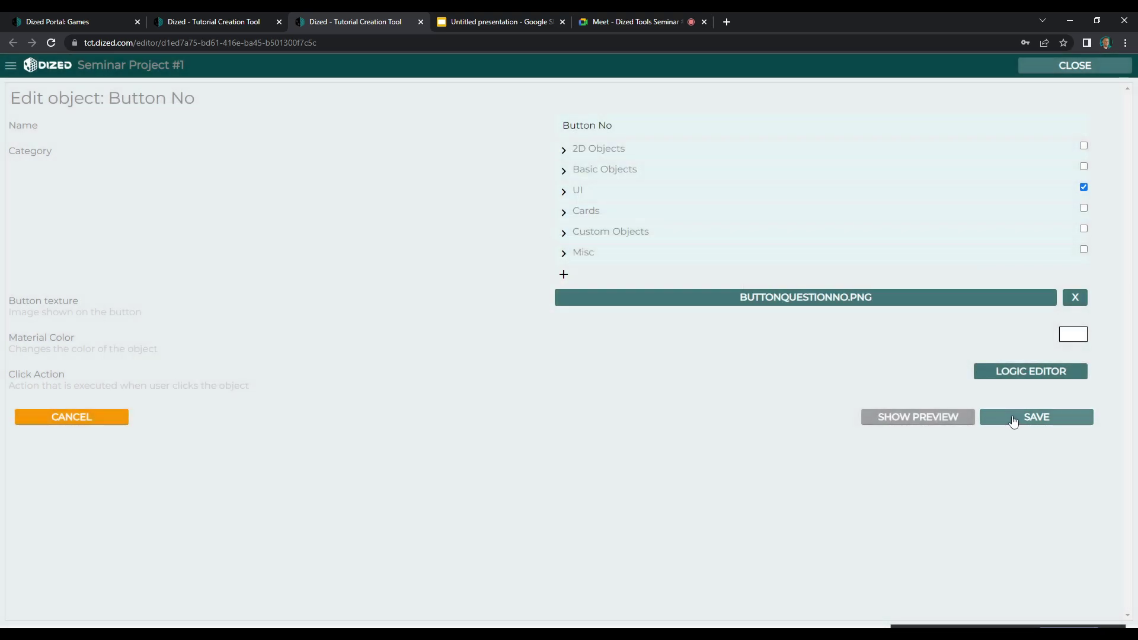
- Save the Button No object and return to the tutorial's block flow
left_click(1015, 420)
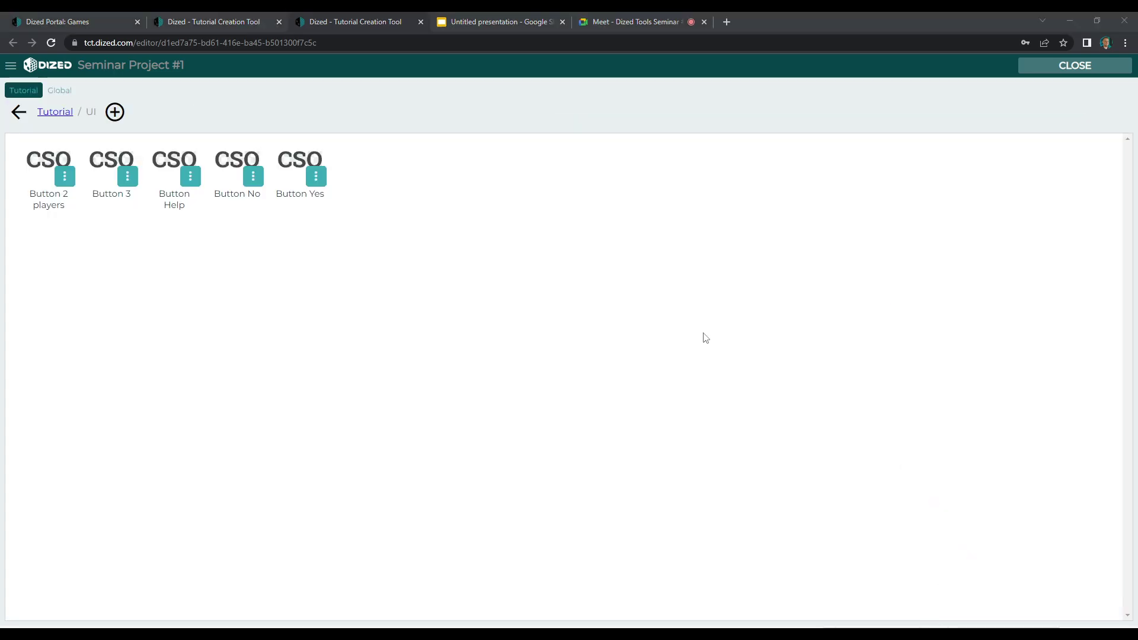
left_click(1075, 66)
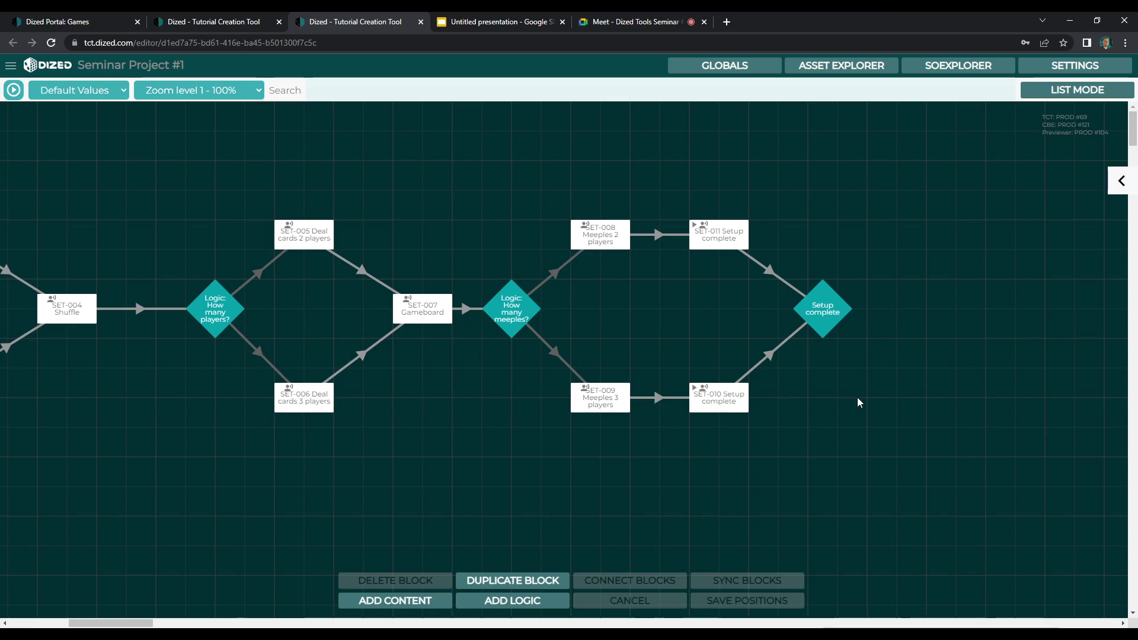
- Add a logic block following the Setup complete block and place it well below that block, vertically aligned with it
left_click(822, 325)
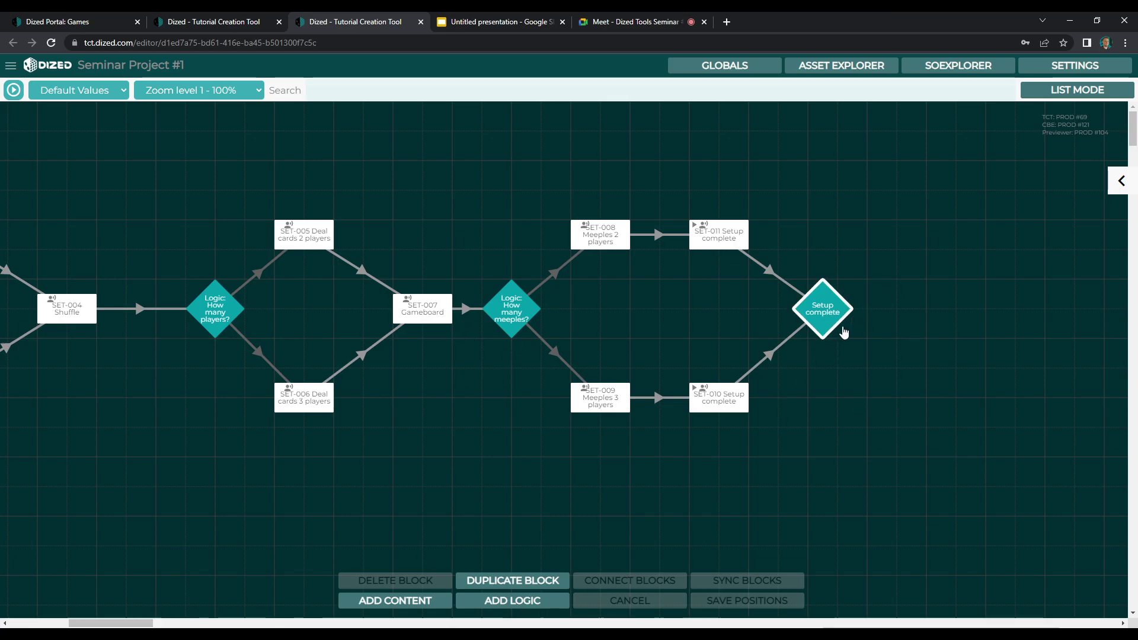
left_click_drag(122, 623, 86, 624)
scroll(569, 356, "right", 1)
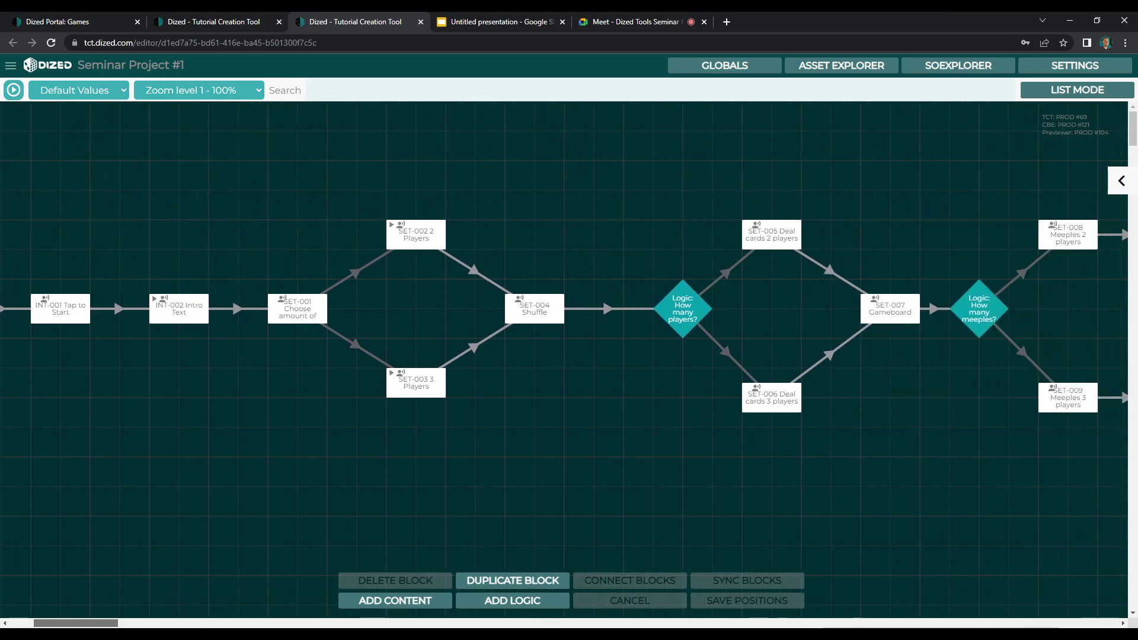
scroll(441, 467, "right", 15)
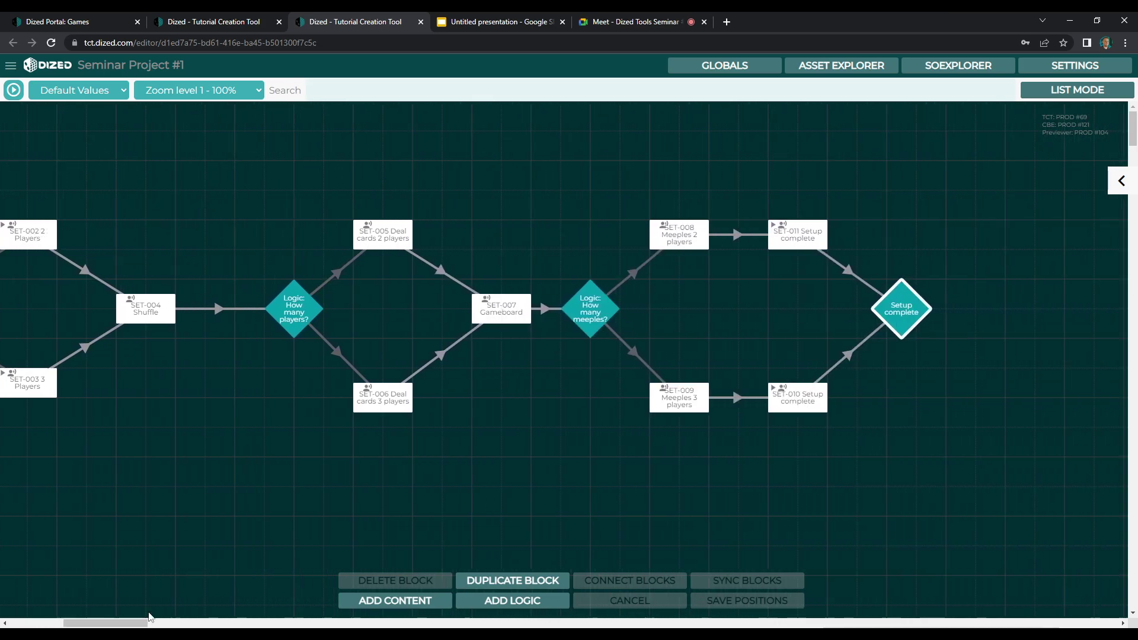
scroll(540, 477, "down", 4)
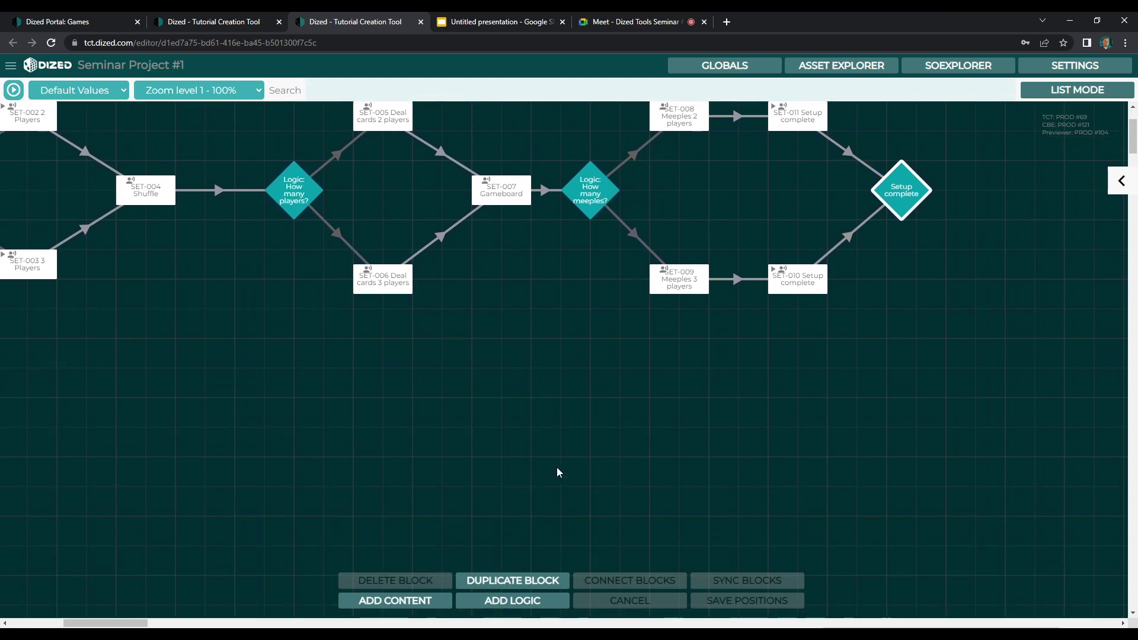
mouse_move(131, 622)
left_mouse_down()
mouse_move(62, 623)
mouse_move(115, 622)
left_mouse_up()
scroll(254, 533, "down", 2)
scroll(823, 379, "up", 2)
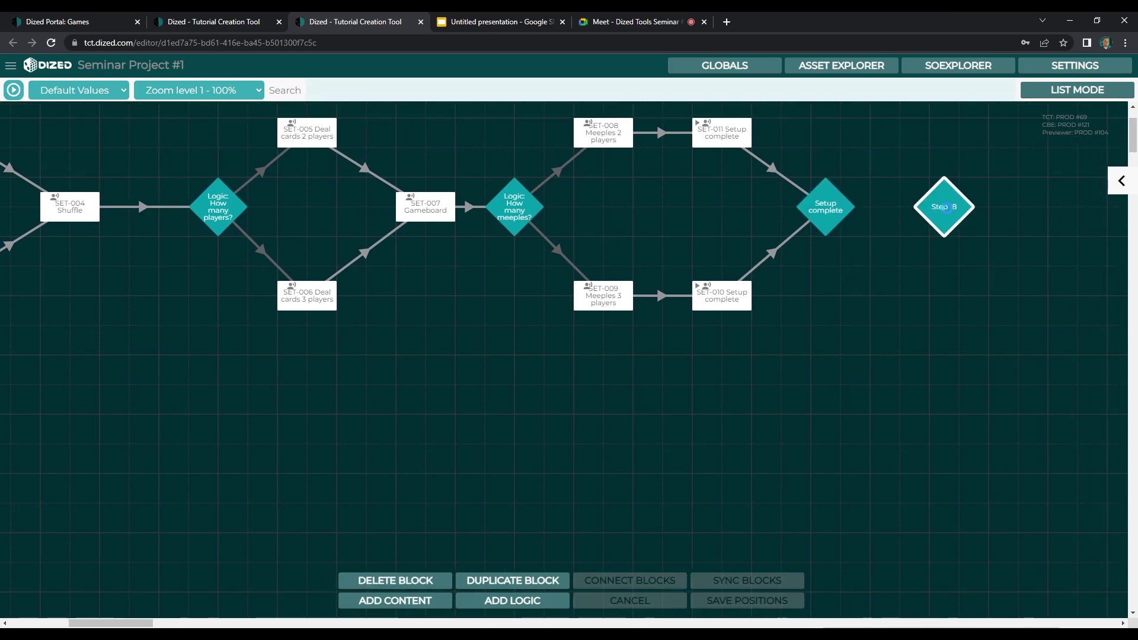
scroll(549, 347, "down", 2)
left_click_drag(568, 208, 463, 541)
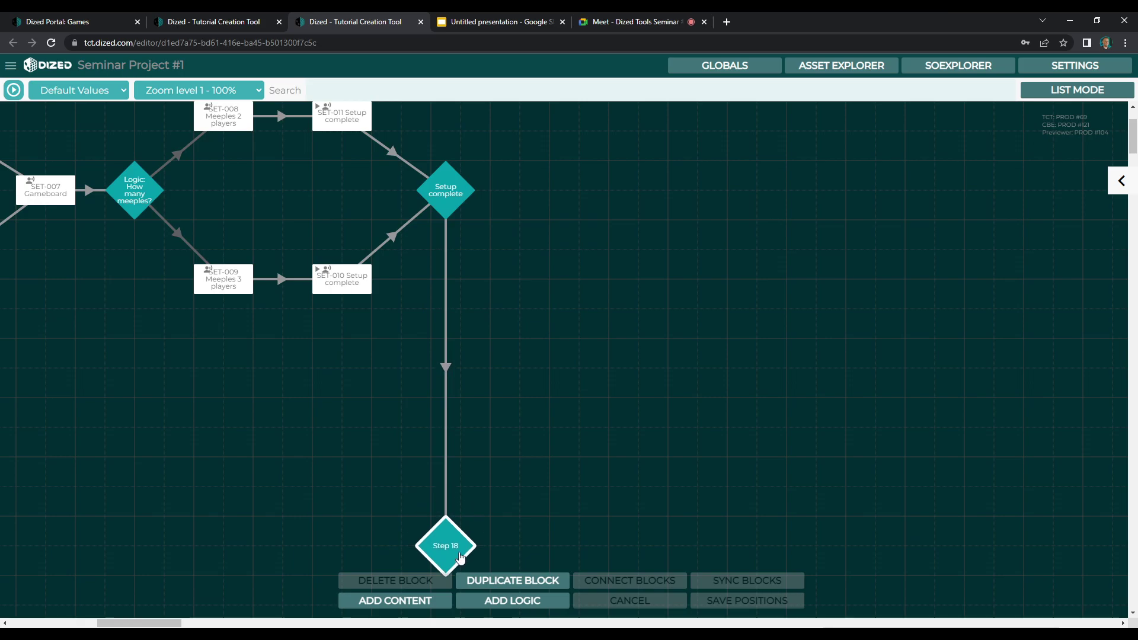
- Rename the new logic block below Setup complete as WP 001 and save it
scroll(480, 511, "down", 1)
left_click(1121, 181)
double_click(1012, 122)
key("ctrl+a")
type("WP")
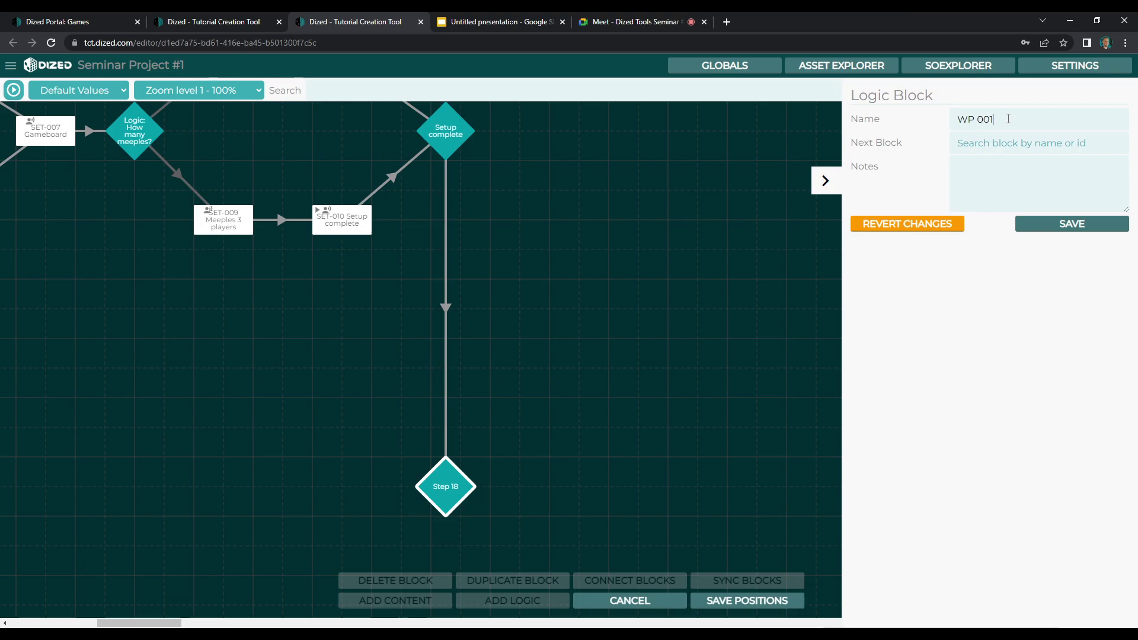
left_click(1044, 223)
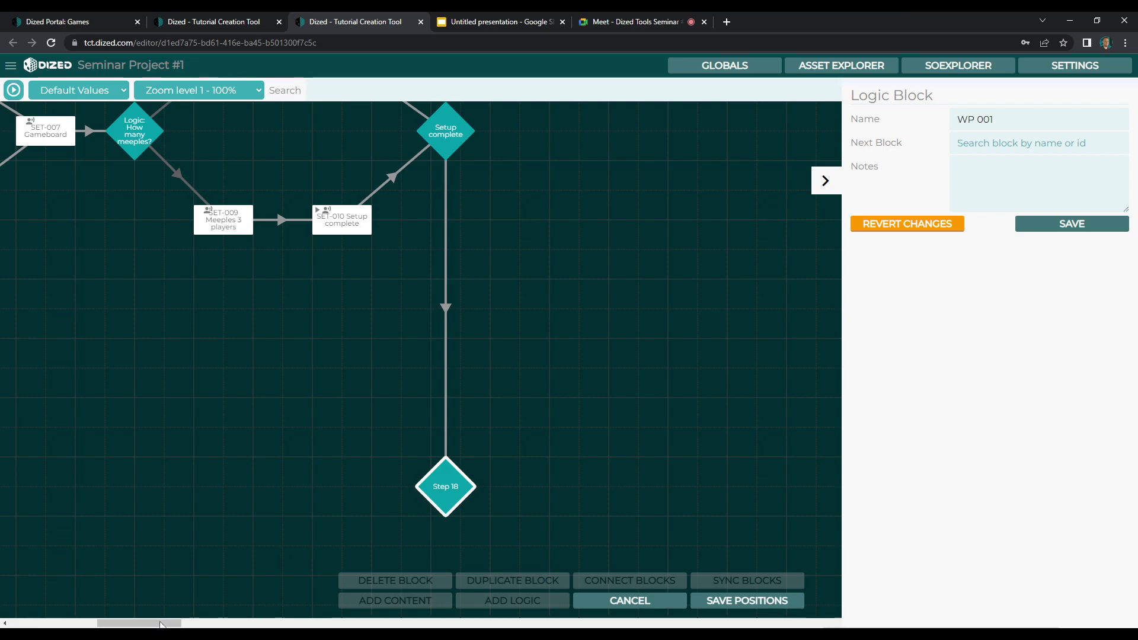
- Add another logic block following WP 001
left_click_drag(160, 624, 152, 624)
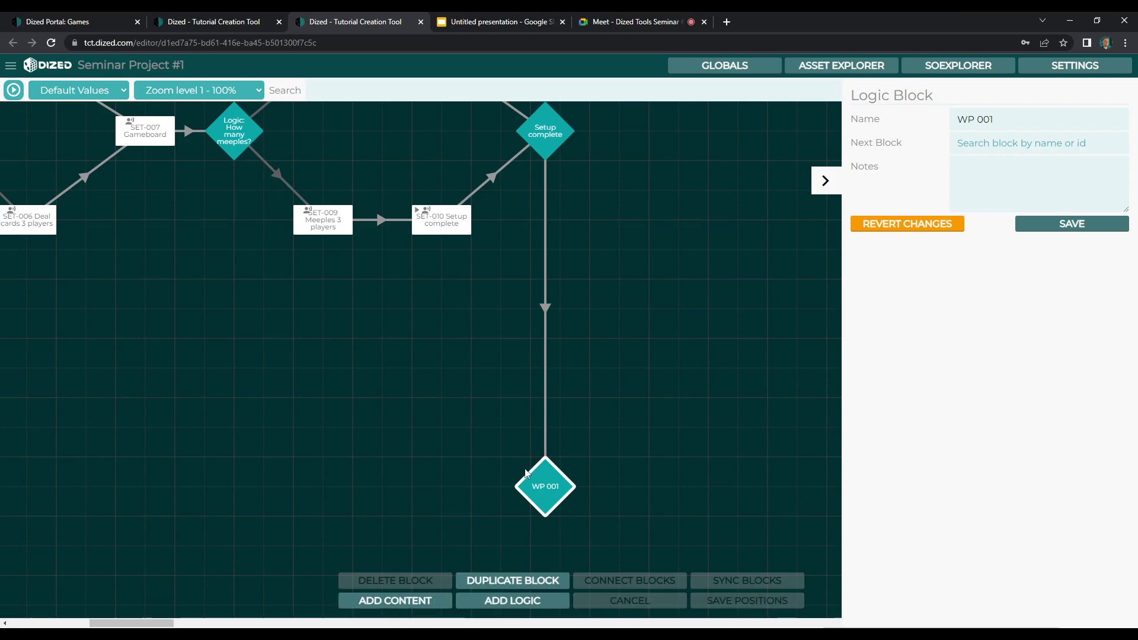
left_click_drag(115, 625, 100, 627)
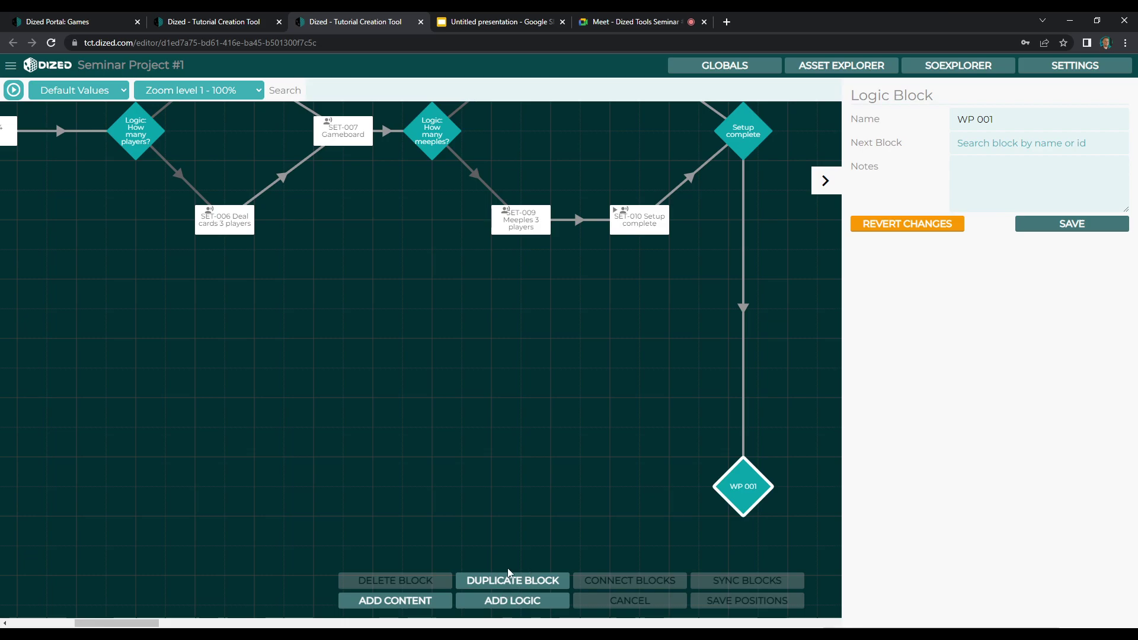
left_click(509, 603)
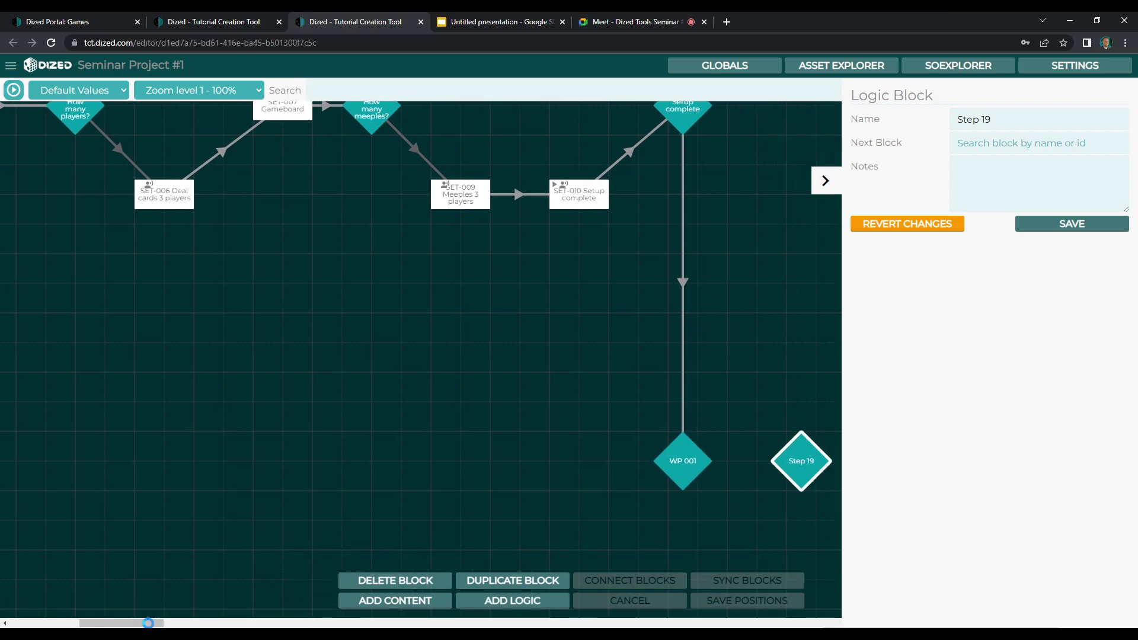
- Move the new logic block directly below START TUTORIAL, level with WP 001, and save the block positions
left_click_drag(584, 352, 66, 368)
left_click_drag(136, 623, 96, 623)
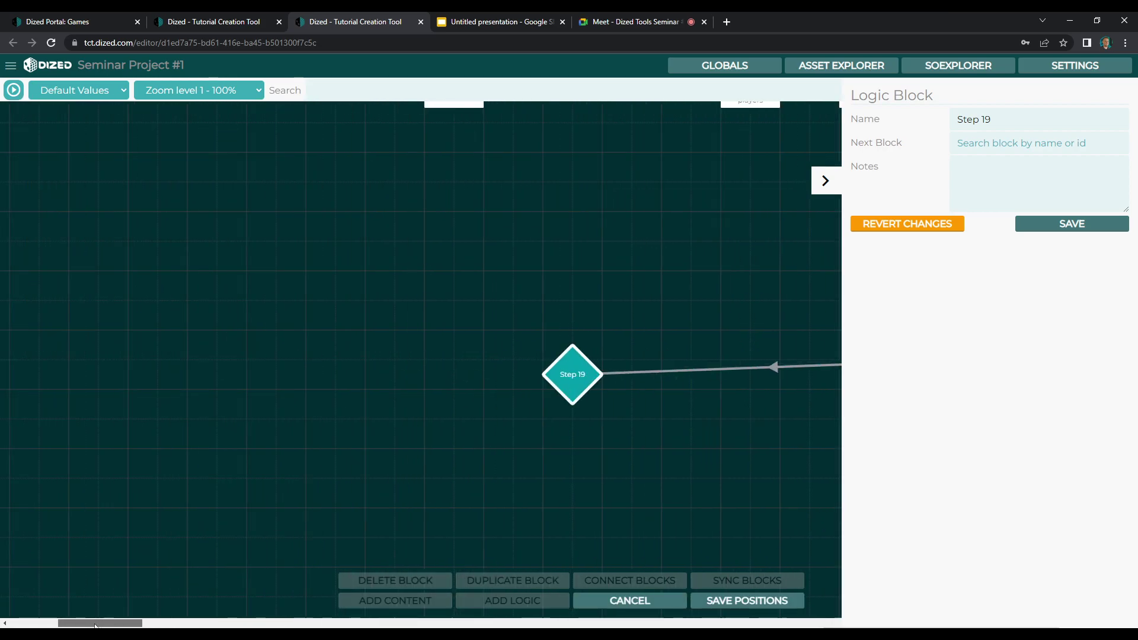
left_click_drag(599, 388, 112, 375)
scroll(152, 415, "up", 4)
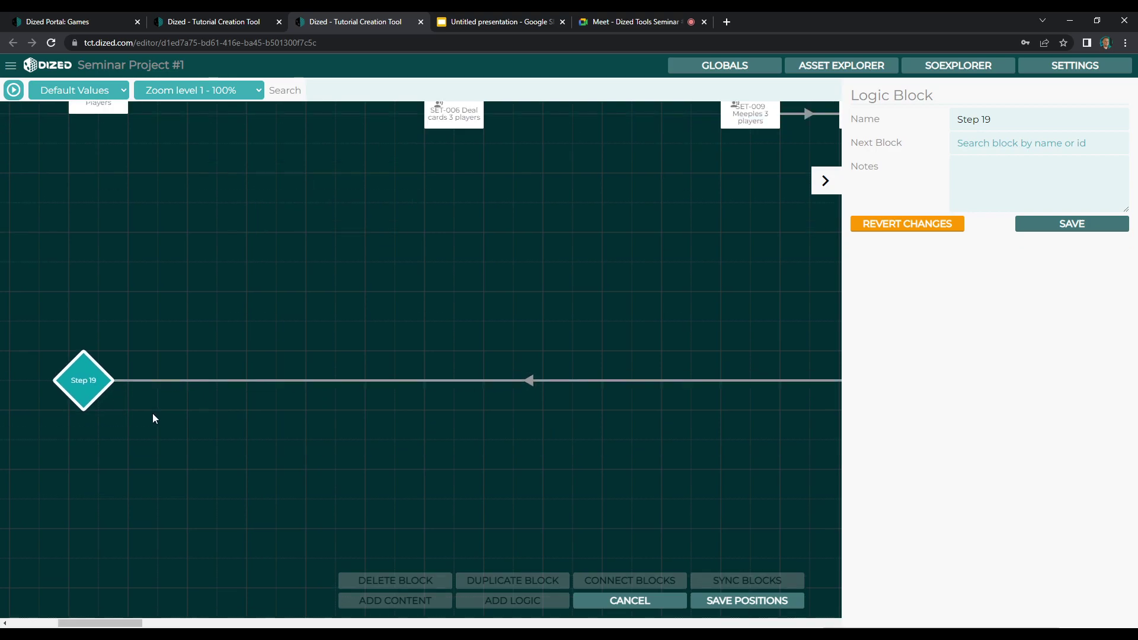
scroll(155, 433, "down", 3)
left_click_drag(85, 622, 46, 623)
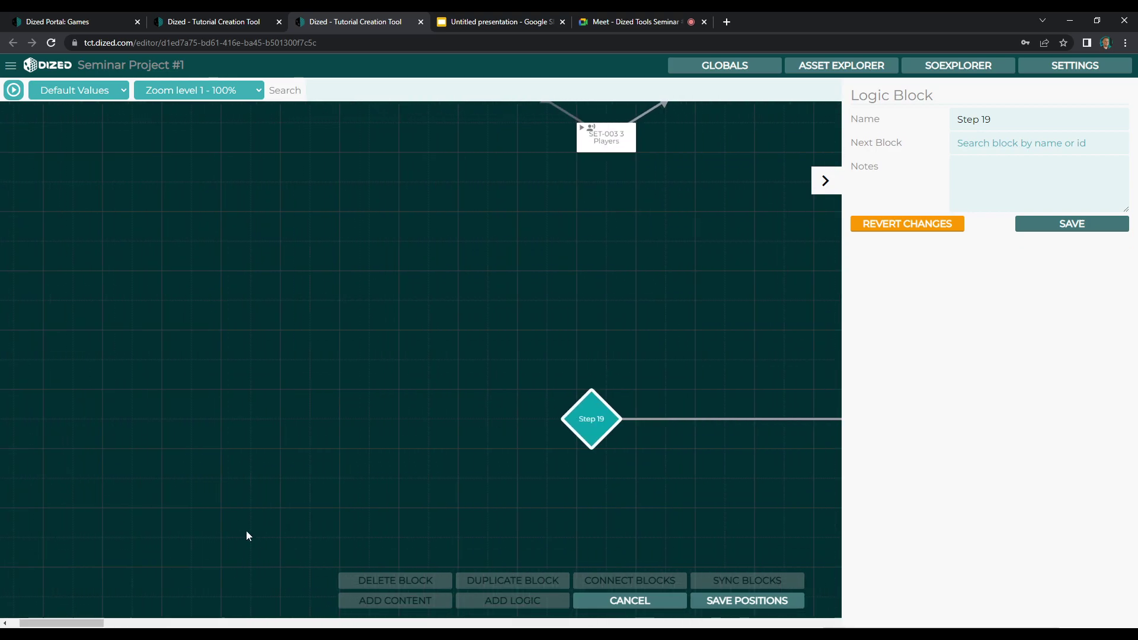
scroll(273, 537, "up", 2)
left_click_drag(603, 556, 152, 554)
scroll(246, 528, "down", 4)
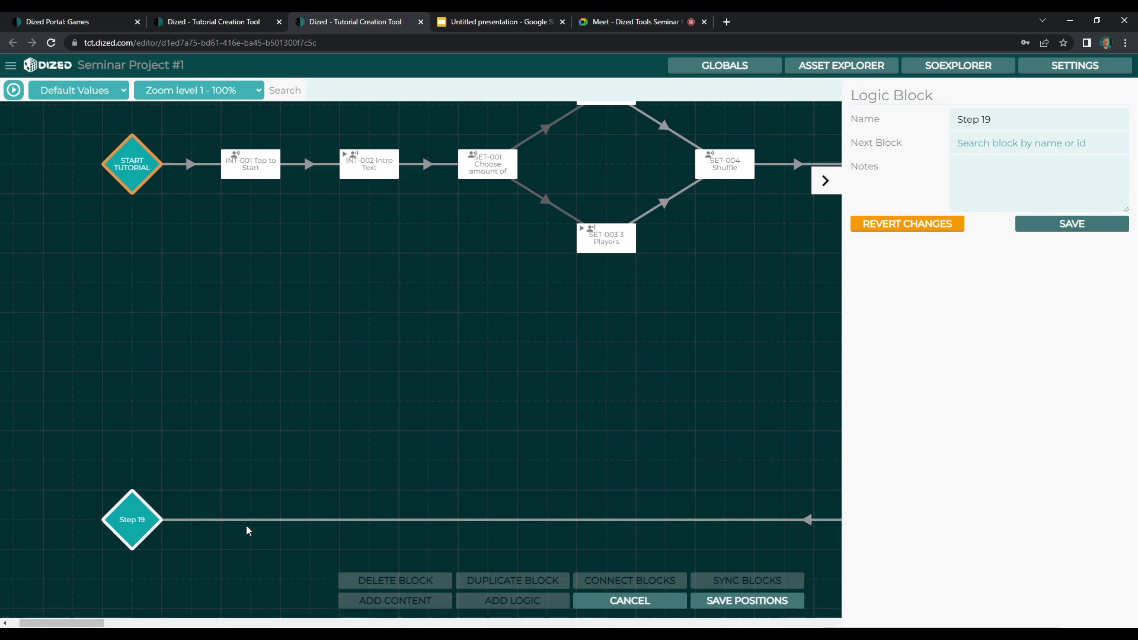
scroll(246, 528, "up", 3)
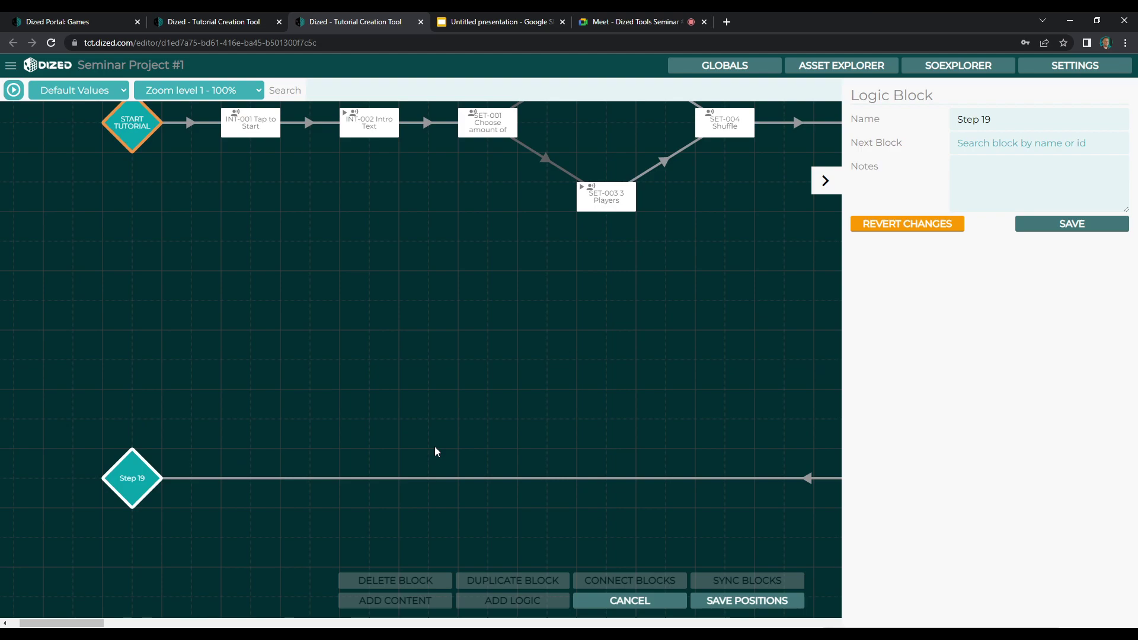
scroll(267, 284, "up", 2)
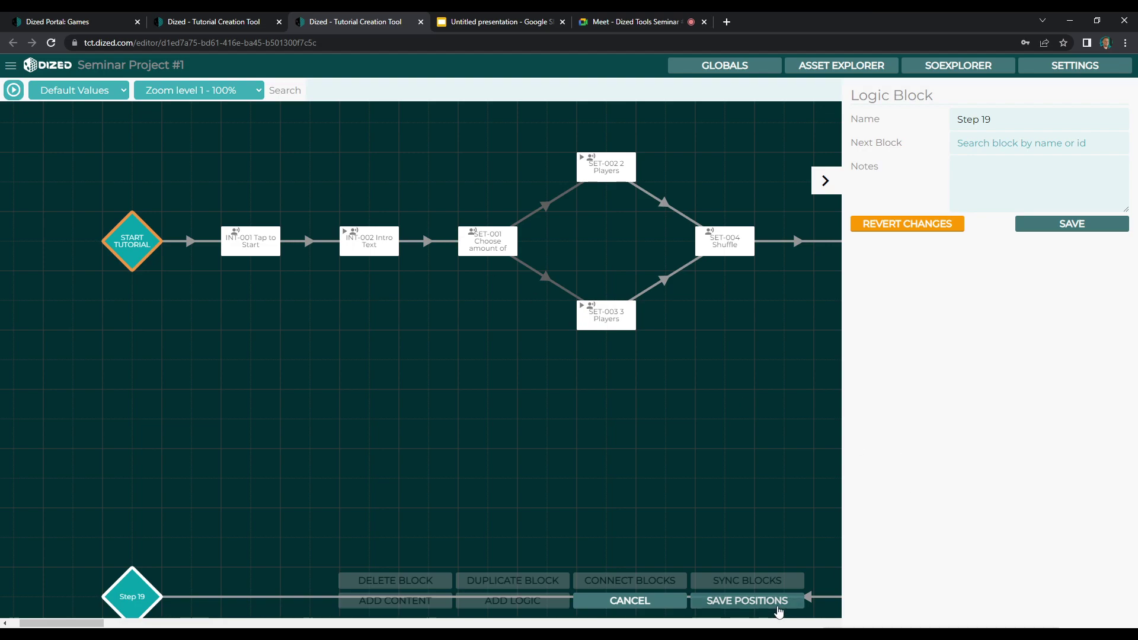
left_click(780, 613)
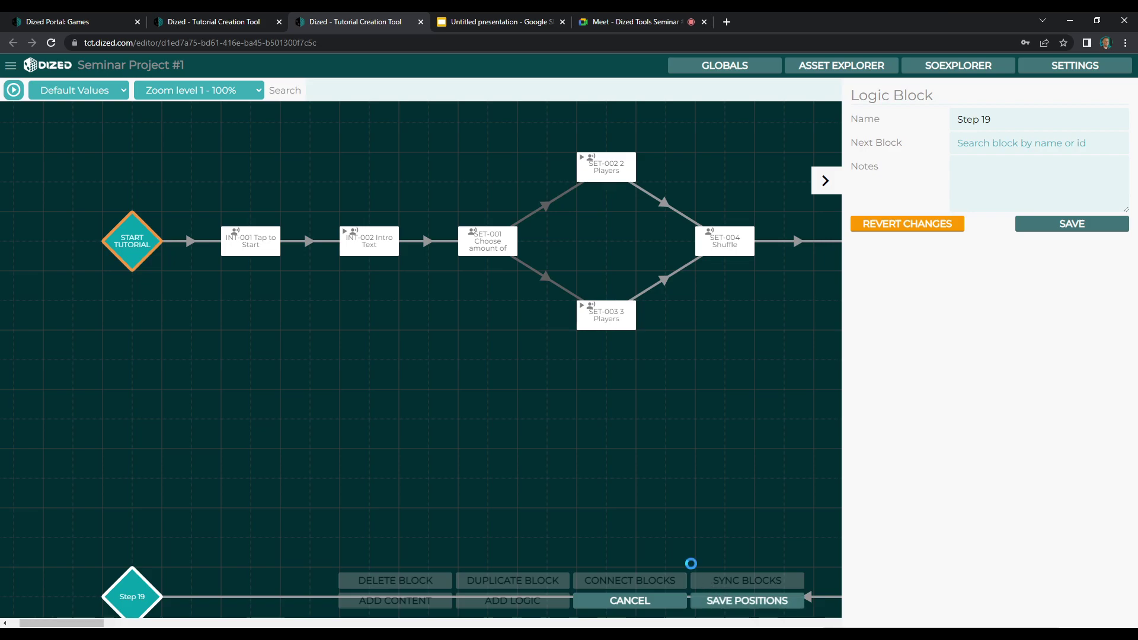
- Rename the logic block below START TUTORIAL as WP 002 and save it
scroll(529, 511, "down", 5)
triple_click(987, 109)
type("WP 002")
left_click(1038, 221)
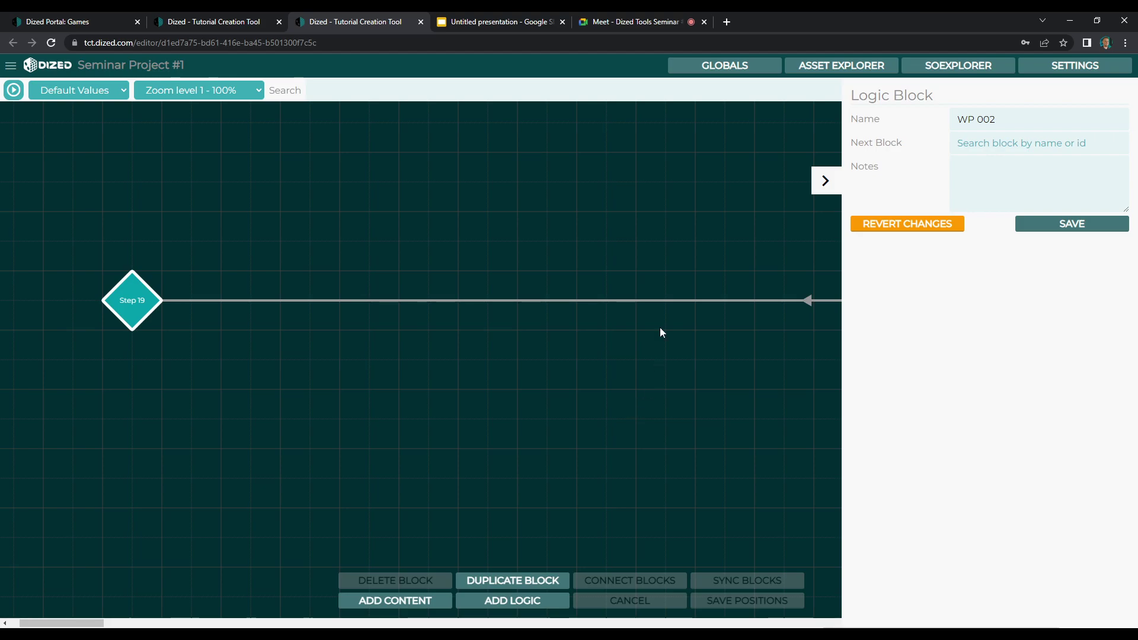
- Following the turn diagram in Google Slides, add a content block after WP 002 and save its position directly below WP 002
left_click(473, 25)
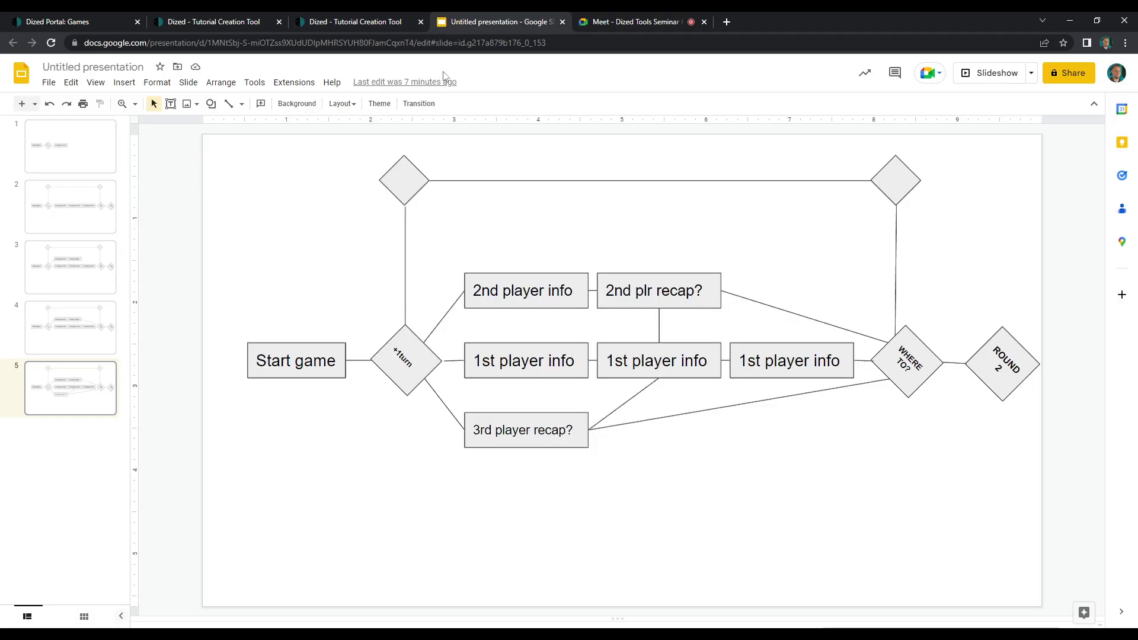
left_click(338, 21)
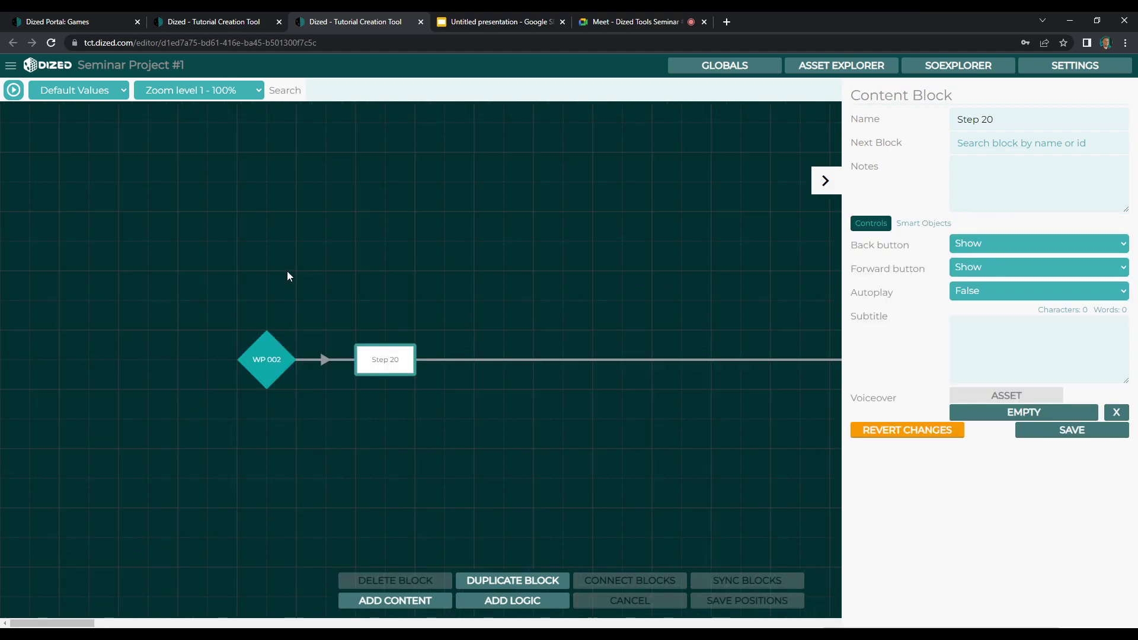
left_click_drag(381, 359, 271, 557)
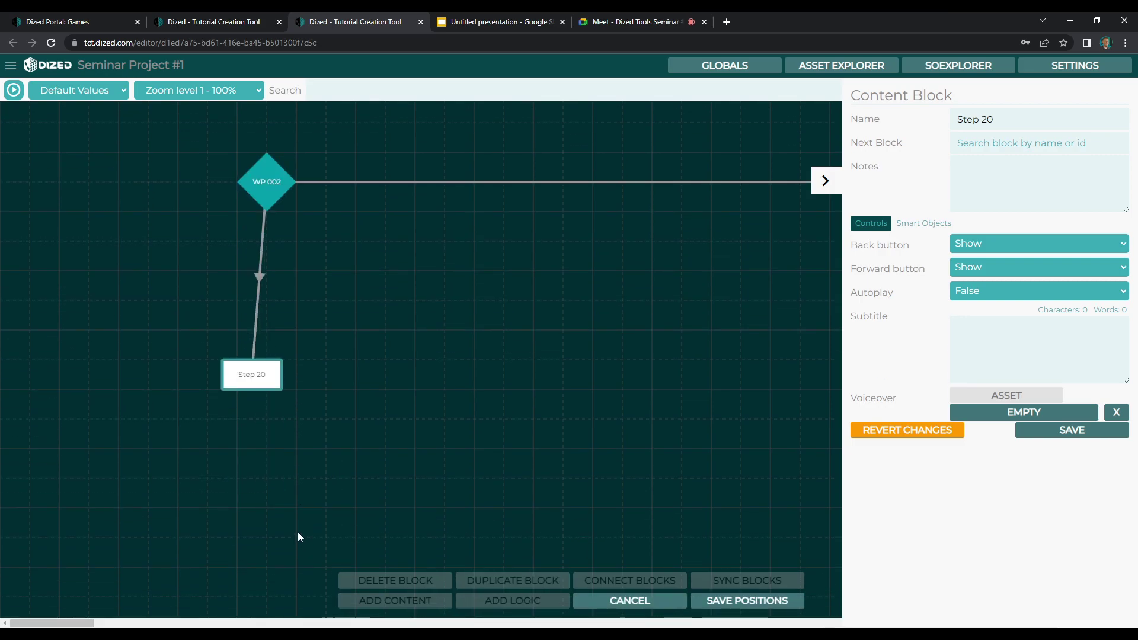
left_click_drag(254, 317, 274, 464)
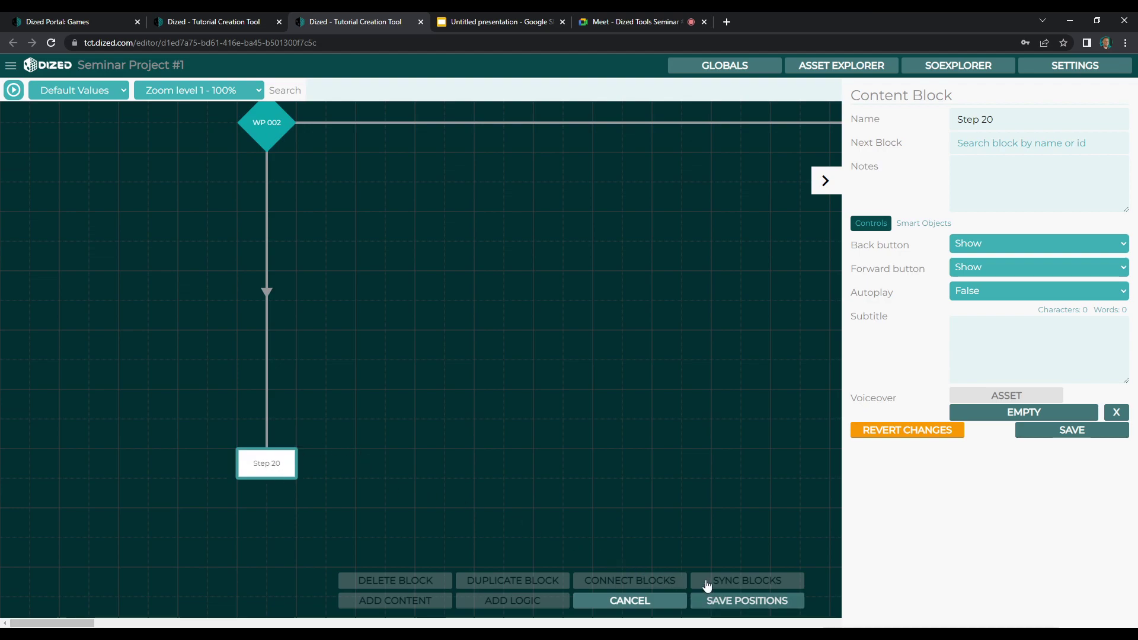
left_click(706, 583)
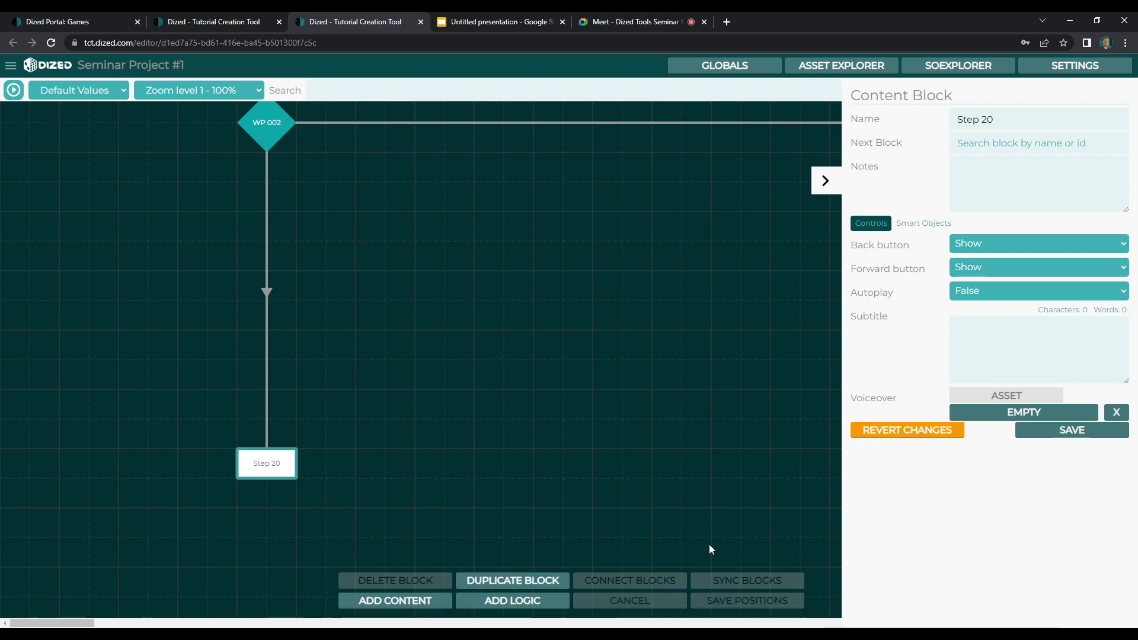
- Rename the content block below WP 002 as R1-001 and save it
triple_click(990, 122)
type("T1-001")
double_click(986, 119)
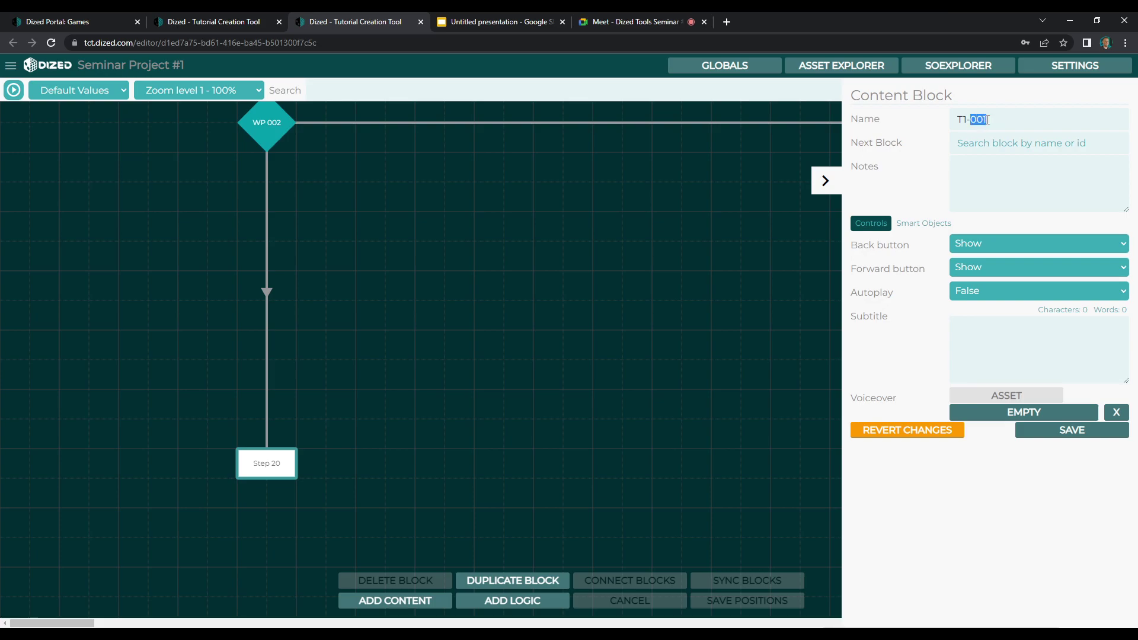
left_click_drag(968, 119, 958, 119)
left_click(1029, 117)
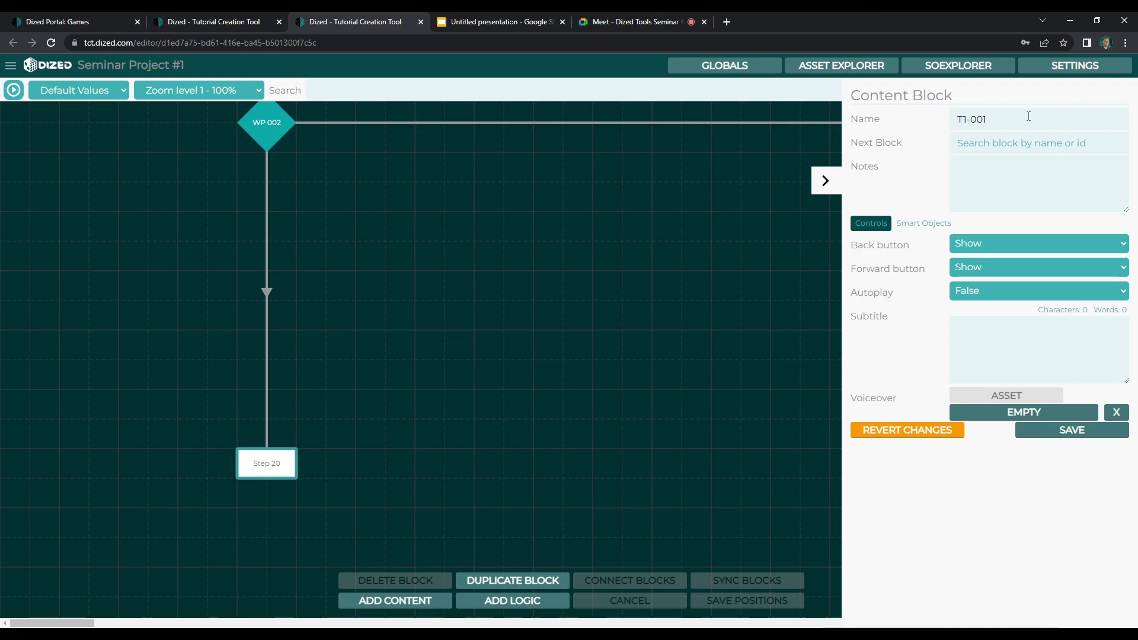
left_click_drag(956, 120, 964, 120)
type("R")
left_click(1053, 432)
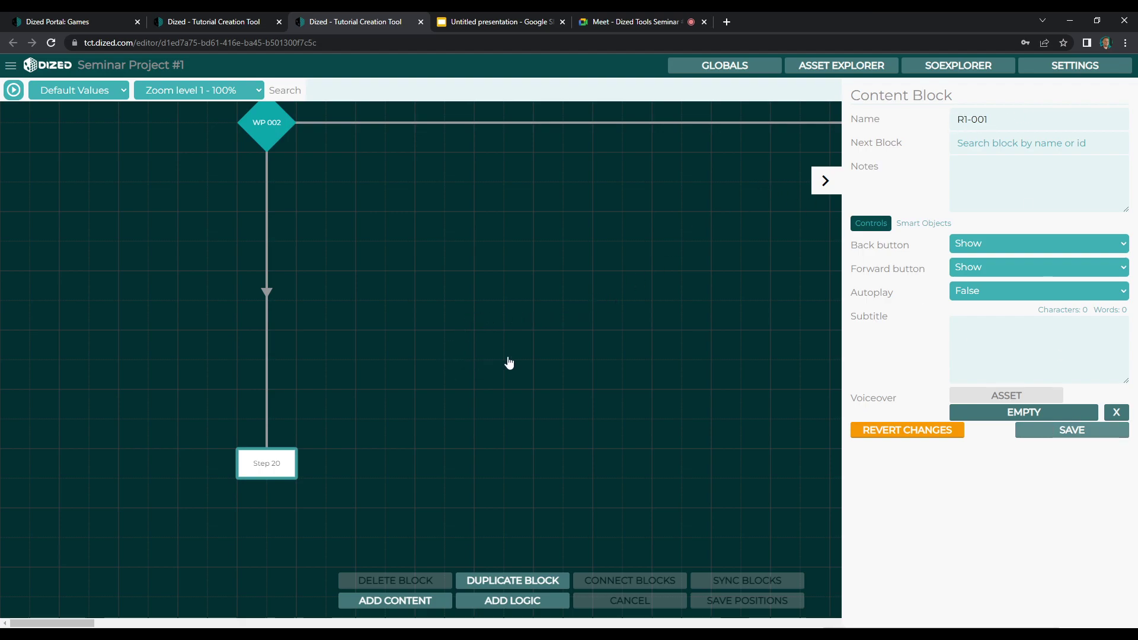
- Extend the content block's name to "R1-001 Goal of the game" and set Autoplay to True
left_click(1023, 117)
type("Goal of the game")
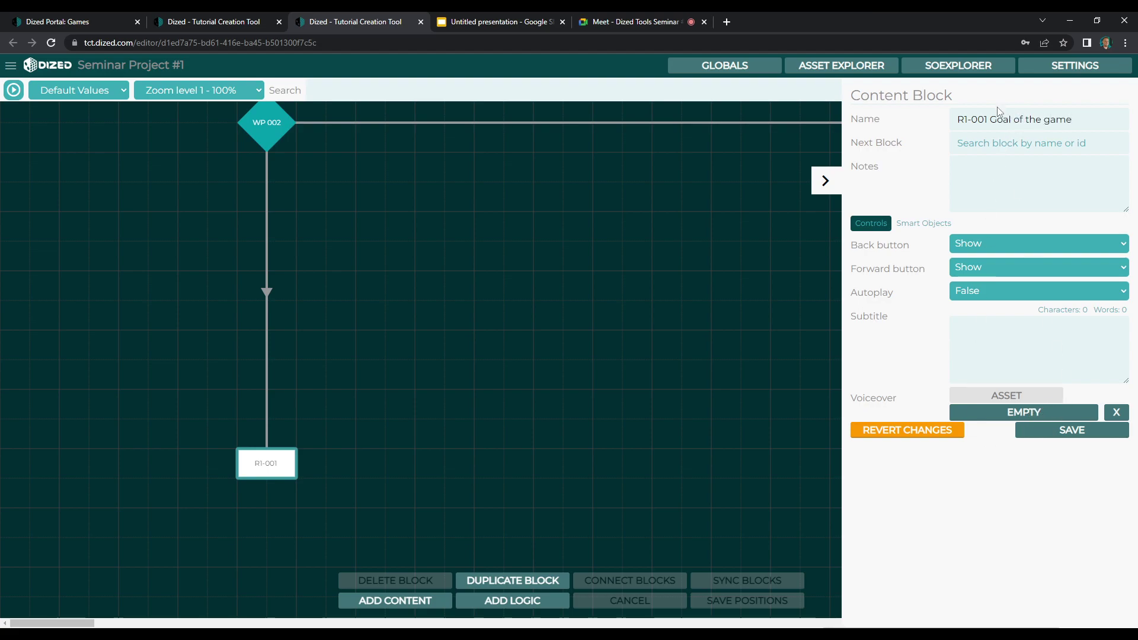
left_click(988, 293)
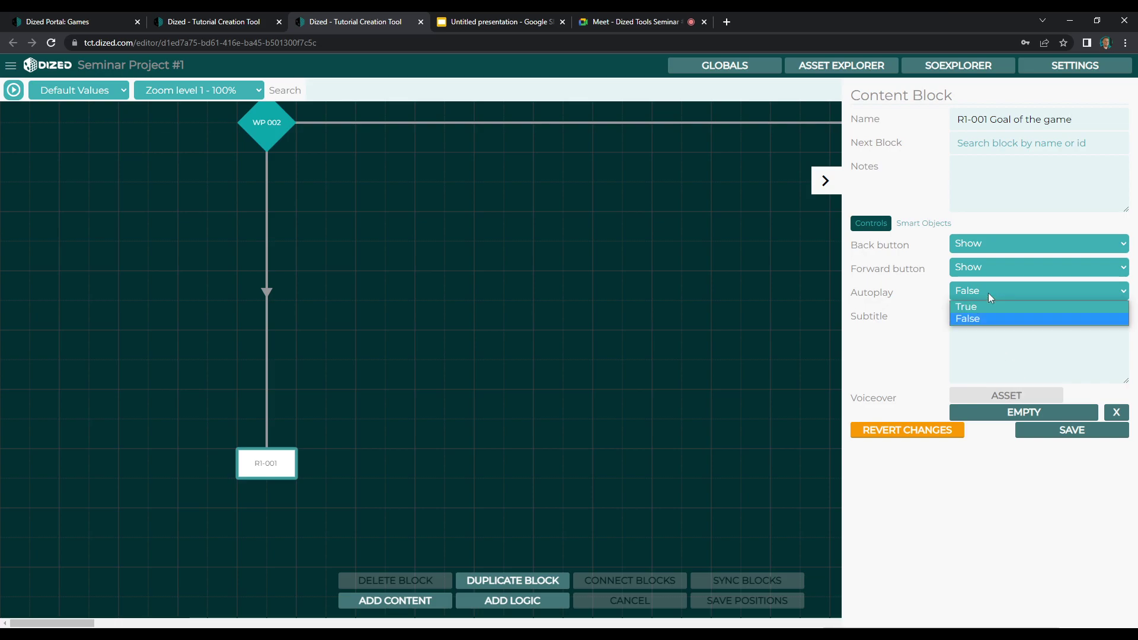
left_click(987, 306)
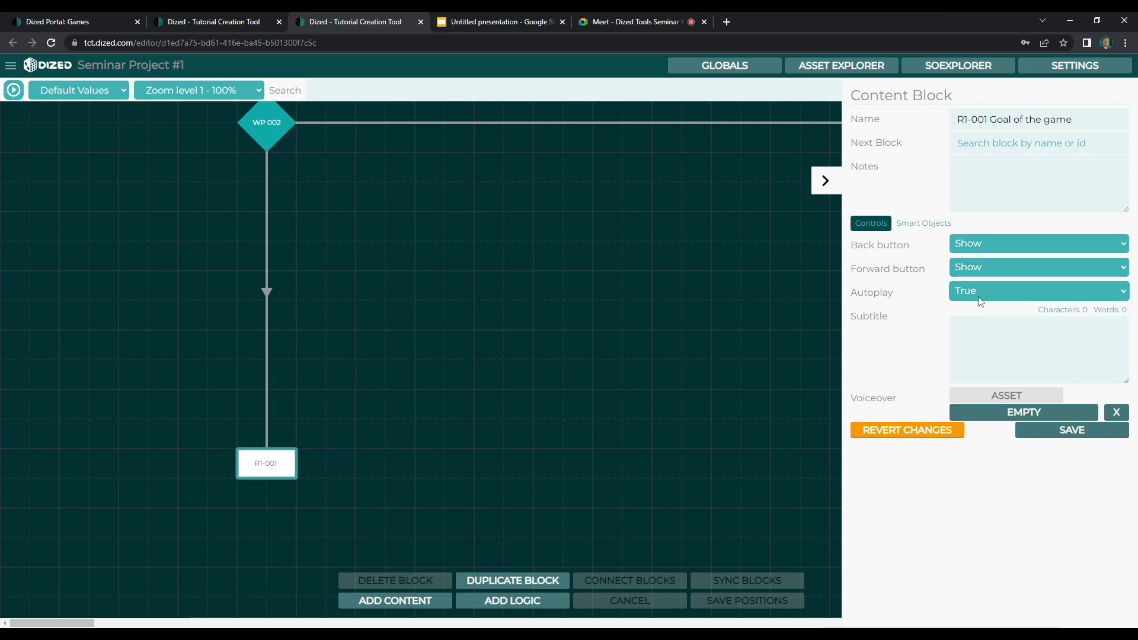
- Enter the subtitle "Goal of the game is to reach the city of Susa by playing movement cards from your hand." and set Voiceover to text to speech
left_click(970, 335)
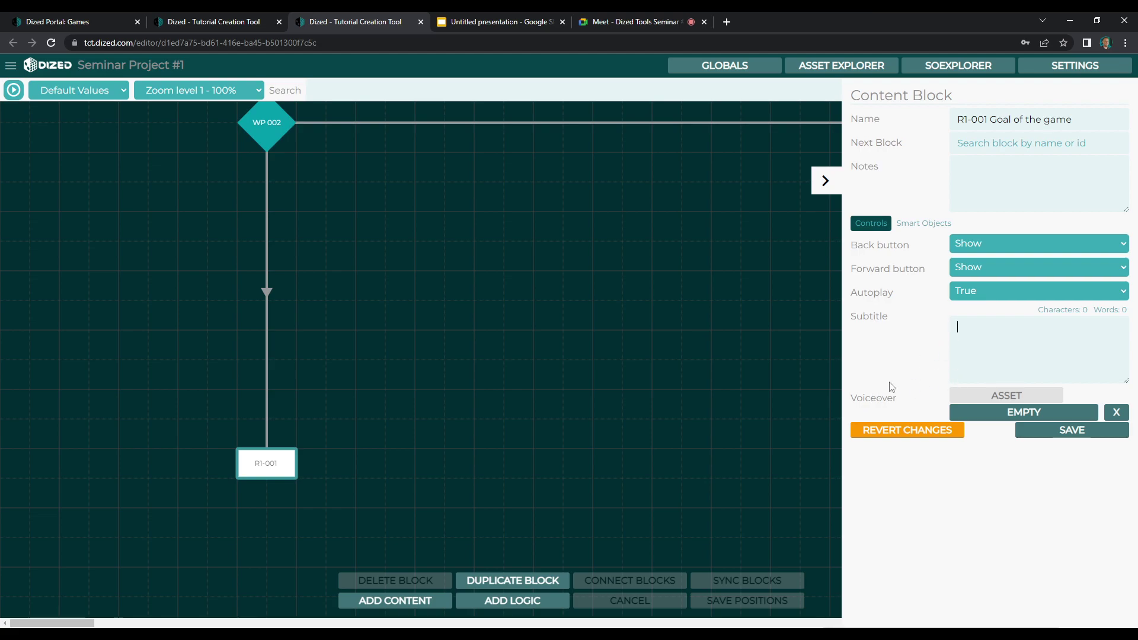
type("Goal of the game is to reach the city of Sus")
type("a")
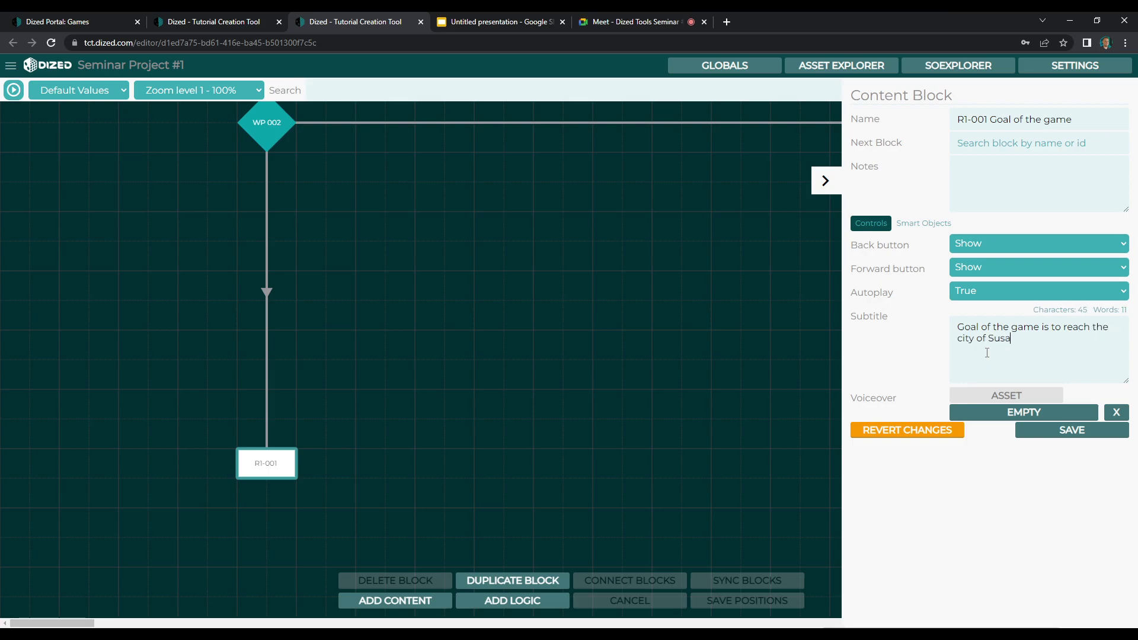
type(" by playing movement car")
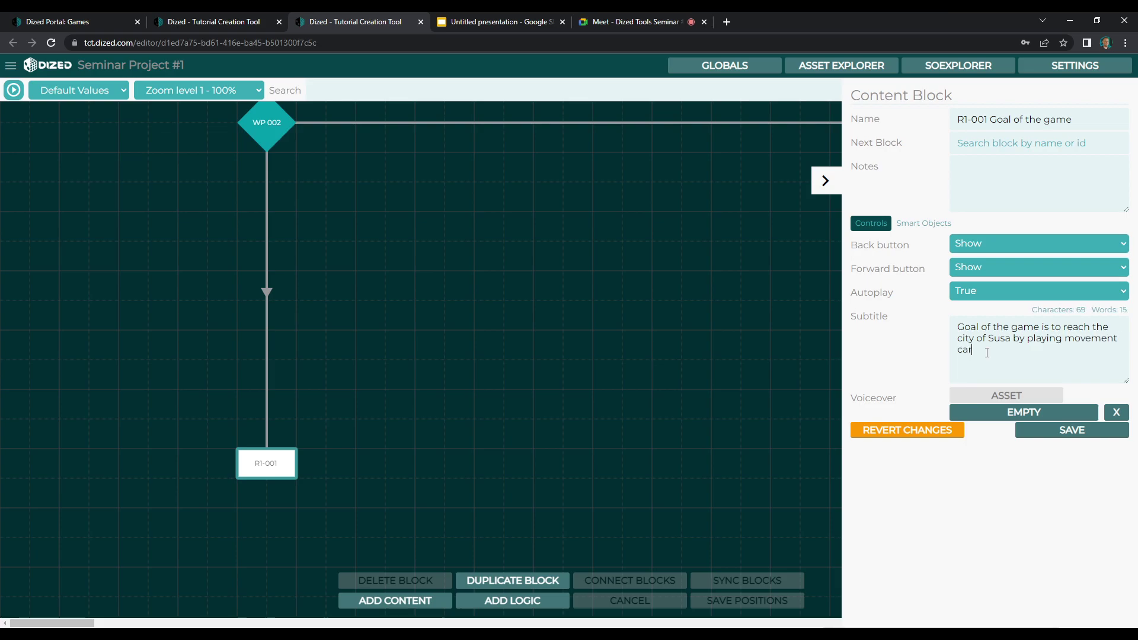
type("ds from your hand.")
left_click(1017, 396)
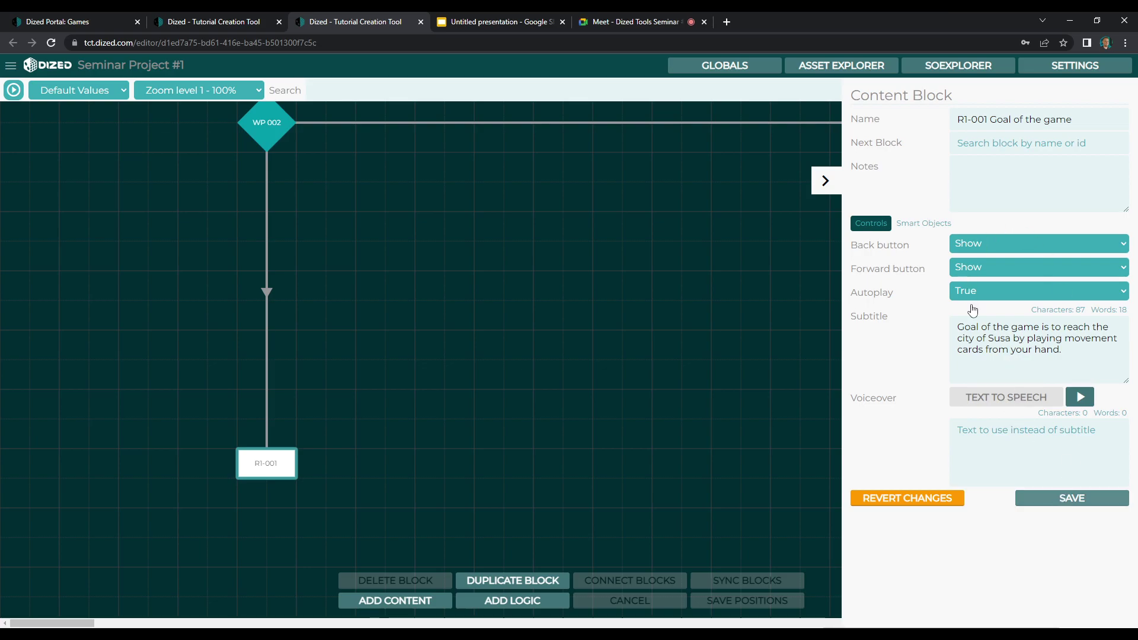
- Add a content block to the right of R1-001 Goal of the game and name it "R1-002 Start game"
left_click(1016, 169)
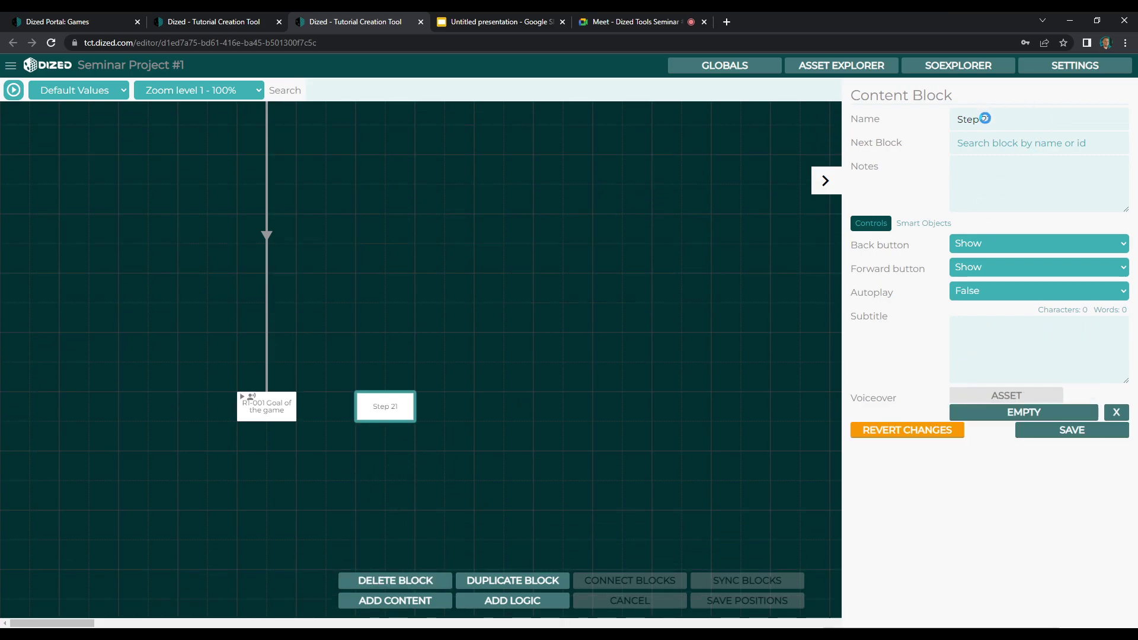
key("BackSpace")
type("R2")
key("BackSpace")
type("1-002 Start gam")
key("BackSpace")
key("BackSpace")
key("BackSpace")
key("BackSpace")
type("game")
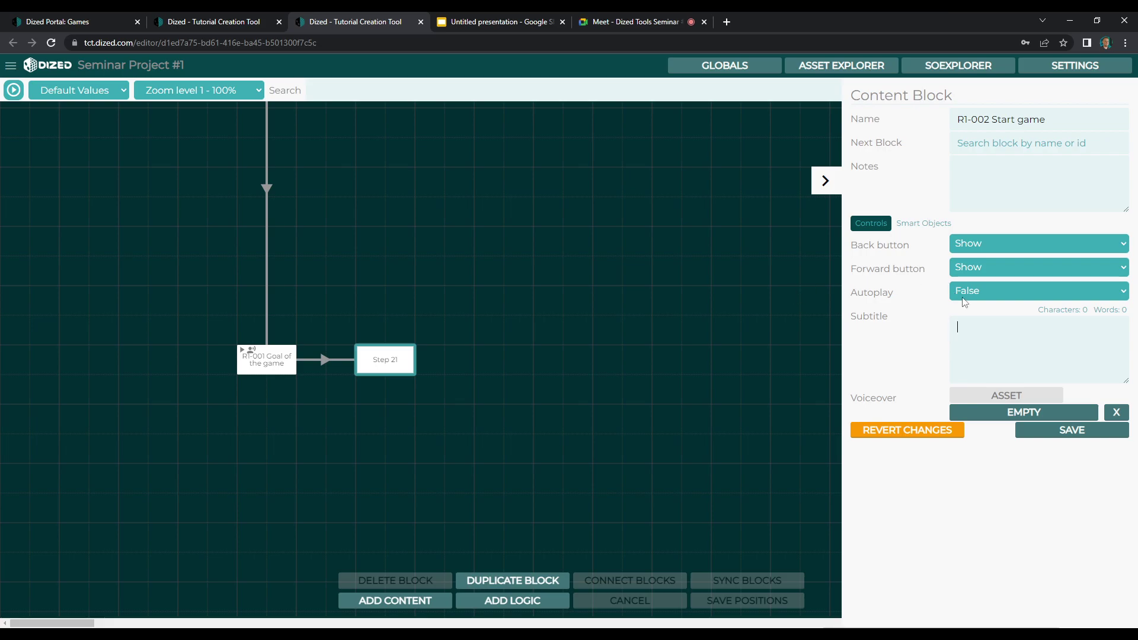
- Set the R1-002 block's Autoplay to True and Voiceover to text to speech, with the subtitle "Now, let's start the game!"
left_click(987, 291)
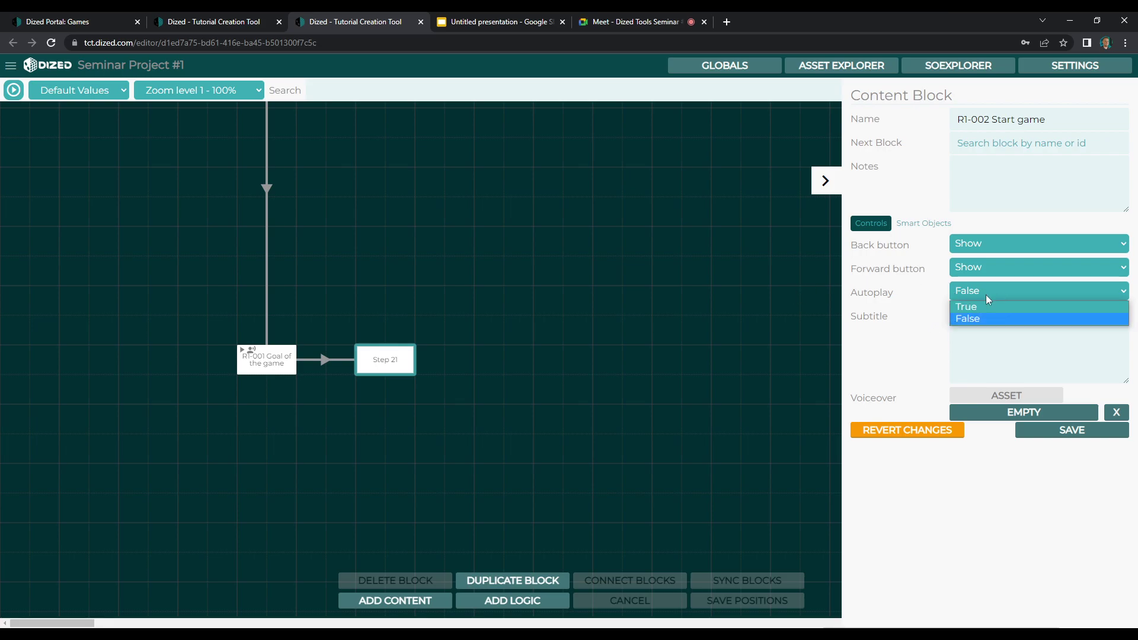
left_click(980, 306)
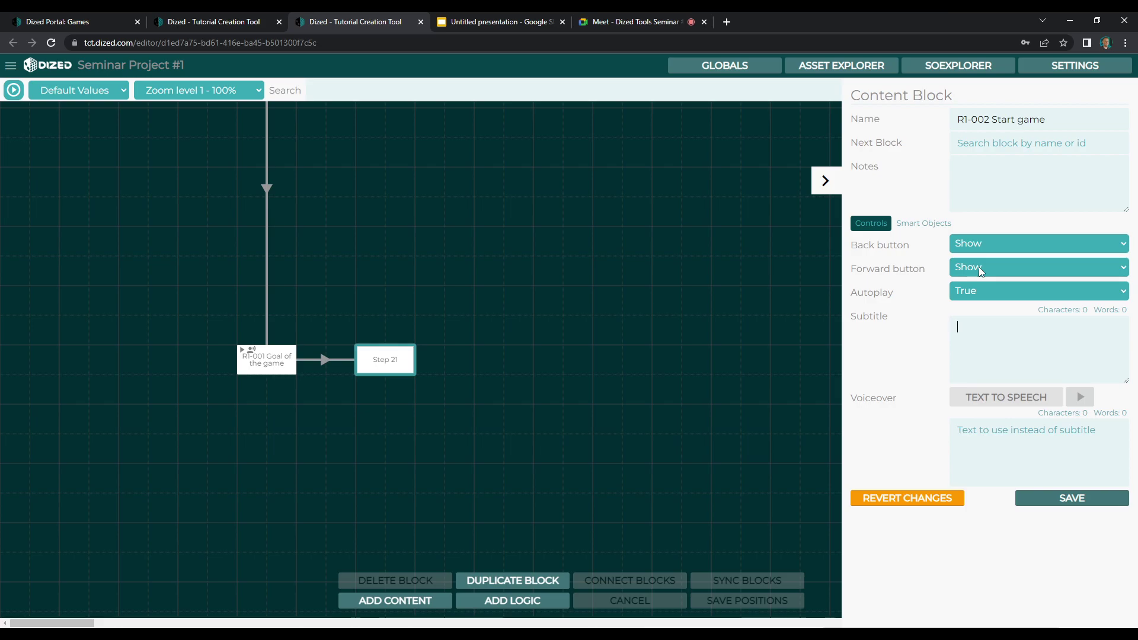
type("Now, let's start the game!")
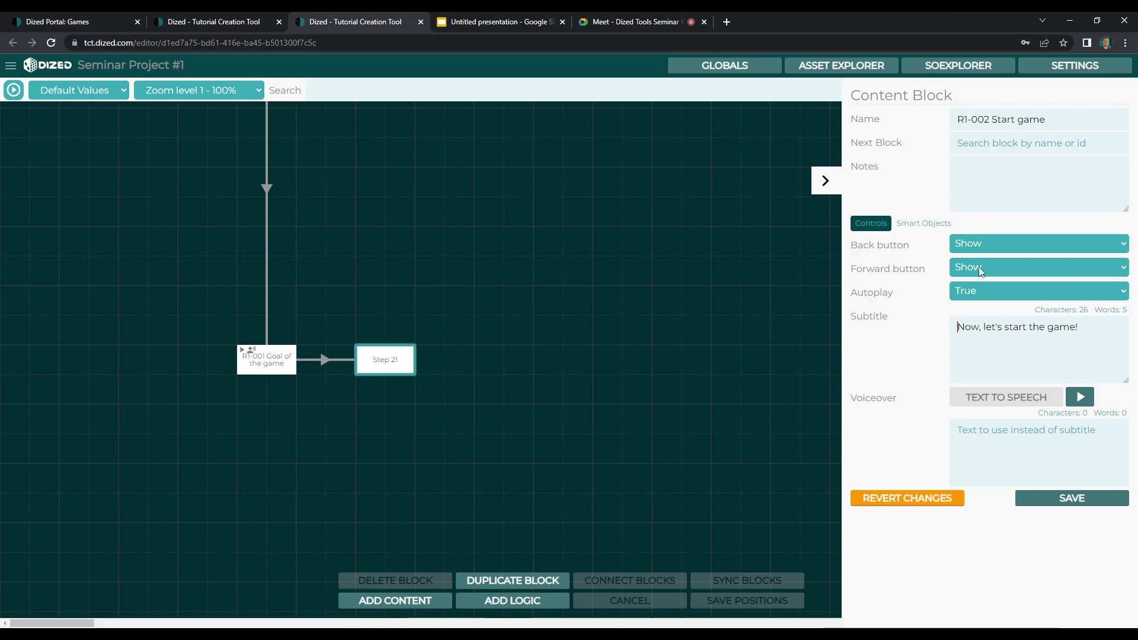
- Insert "Please note that the examples used in the tutorial might differ from what you have on your table!" above the subtitle text and save the block
type("Please note")
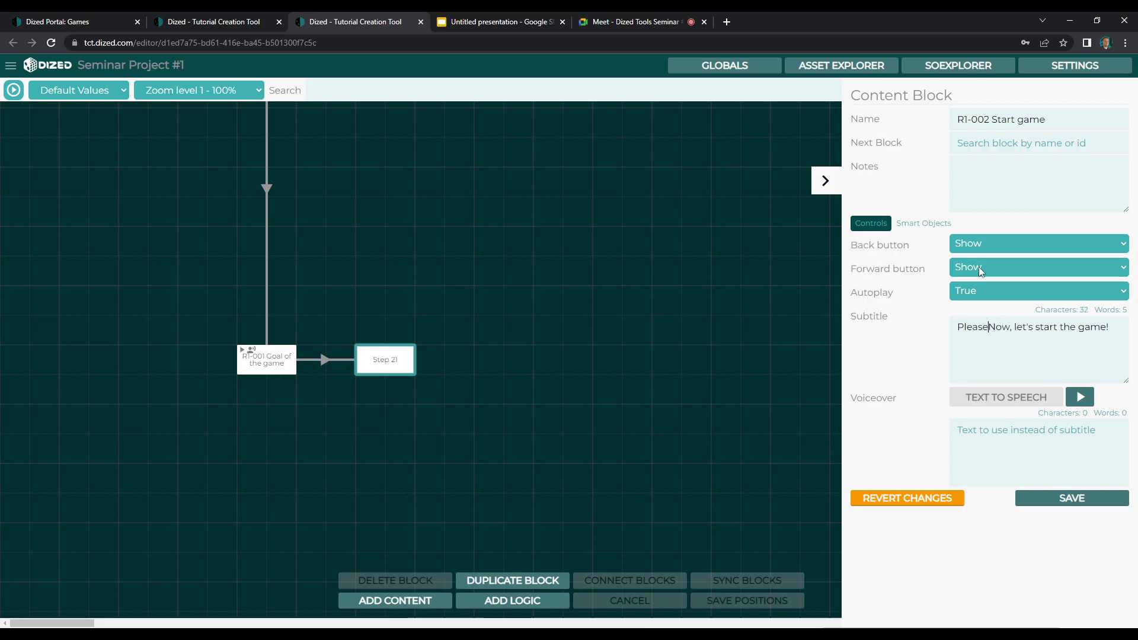
type(" that the examp")
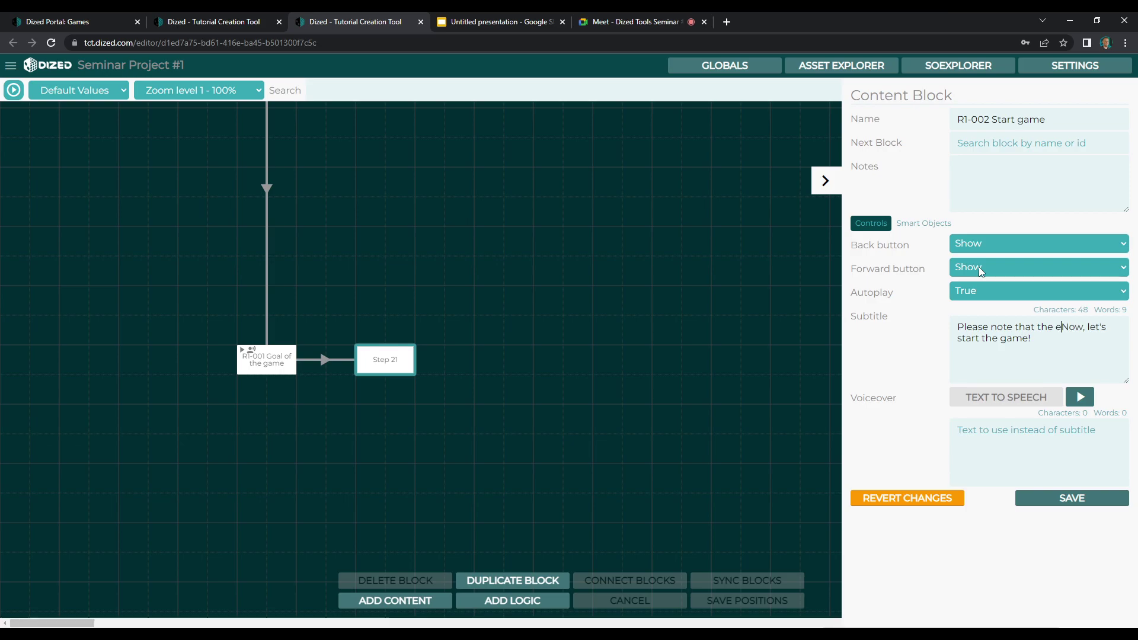
type("les used in the ")
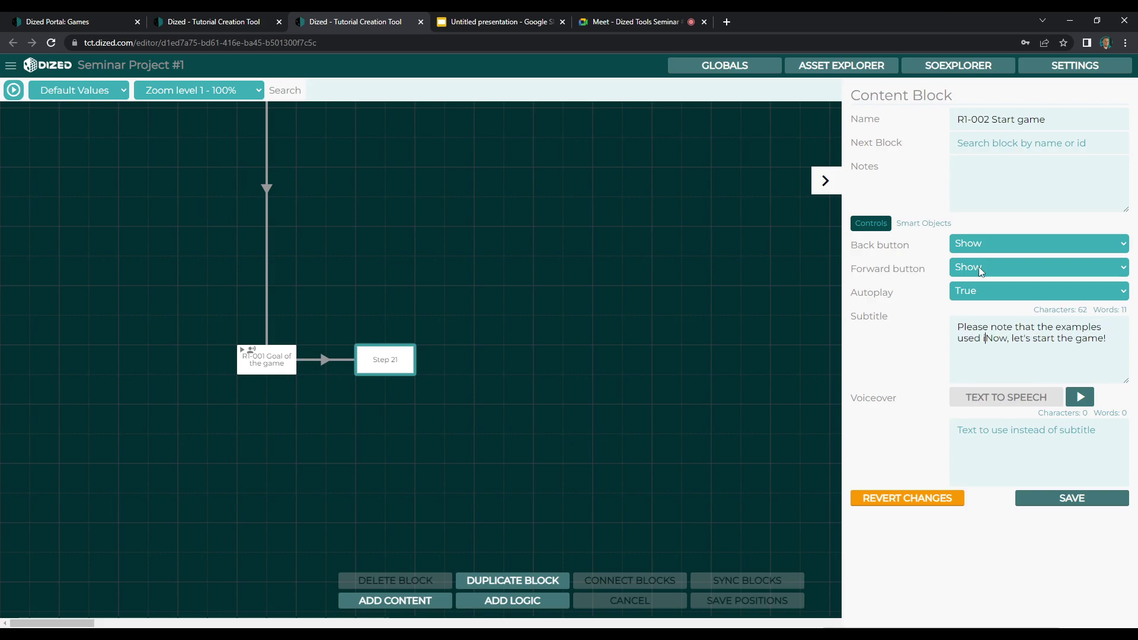
type("tutorial might diffe")
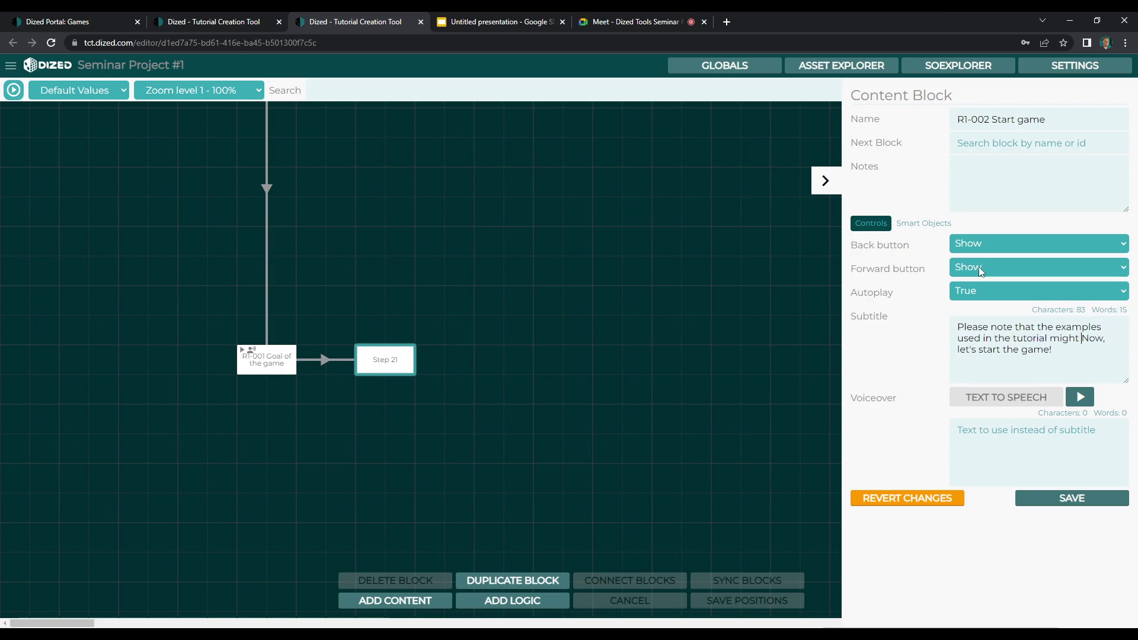
type("r from what ")
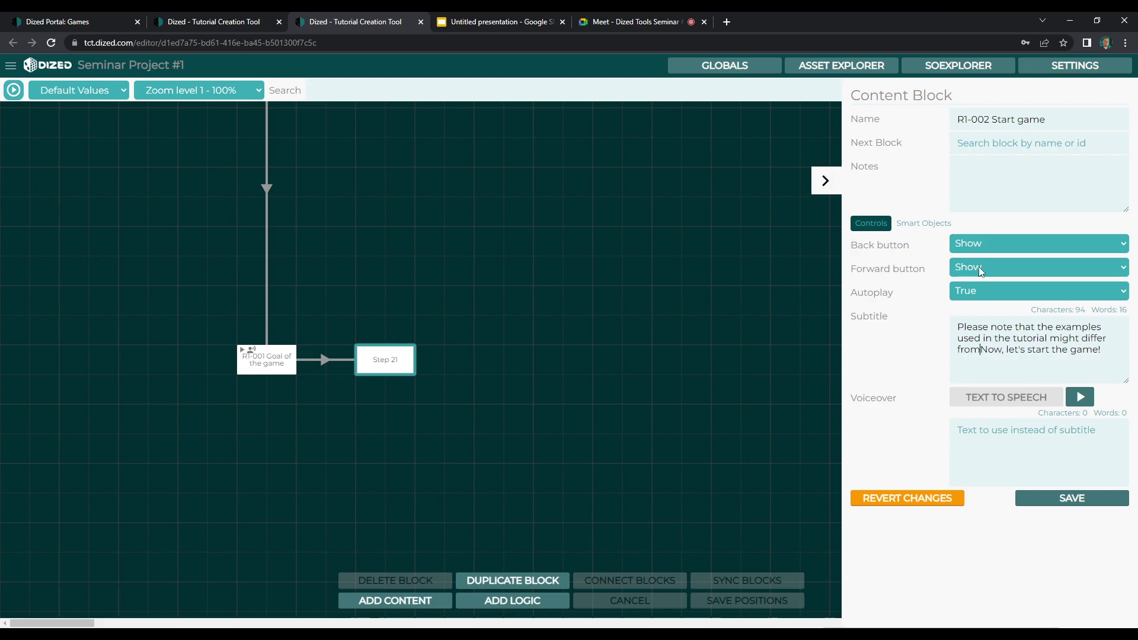
type("you have on your t")
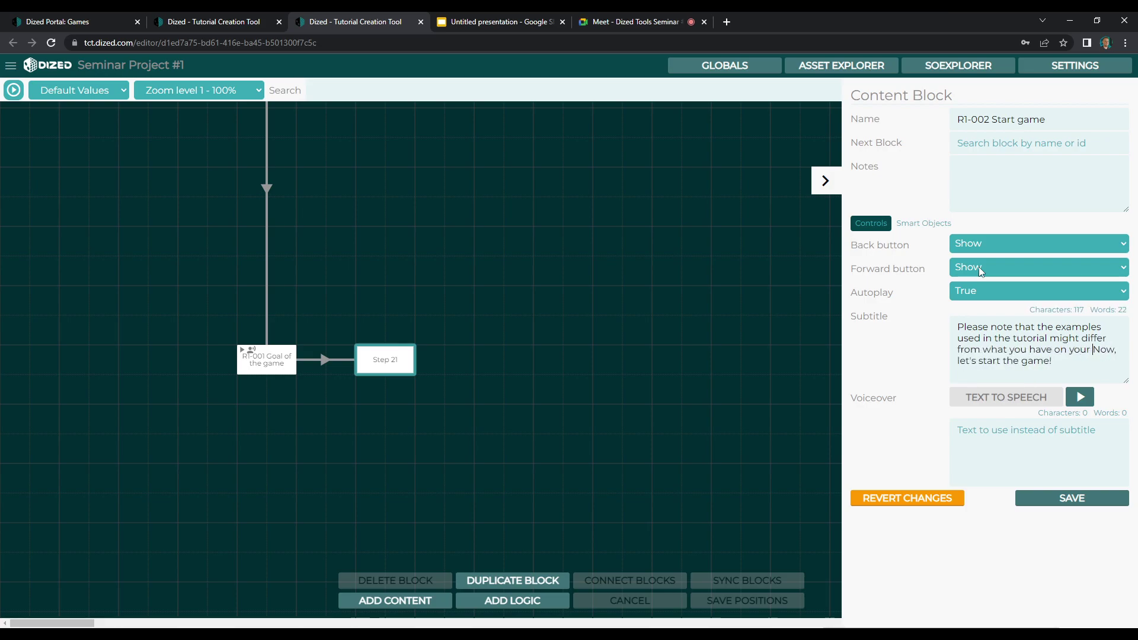
type("able!")
key("Return")
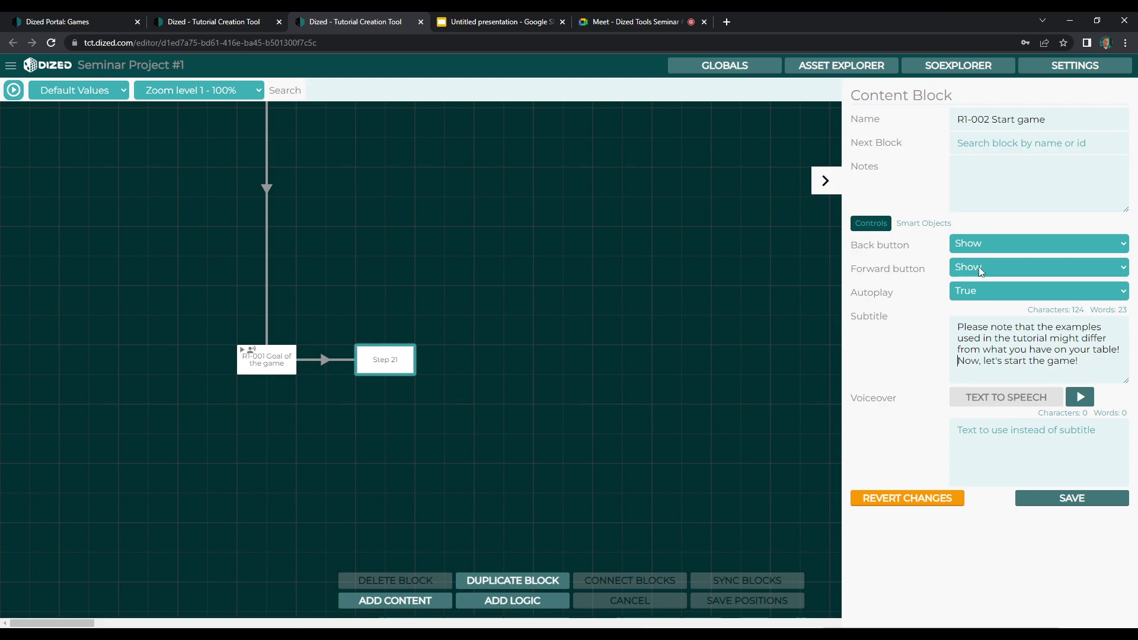
left_click(1070, 502)
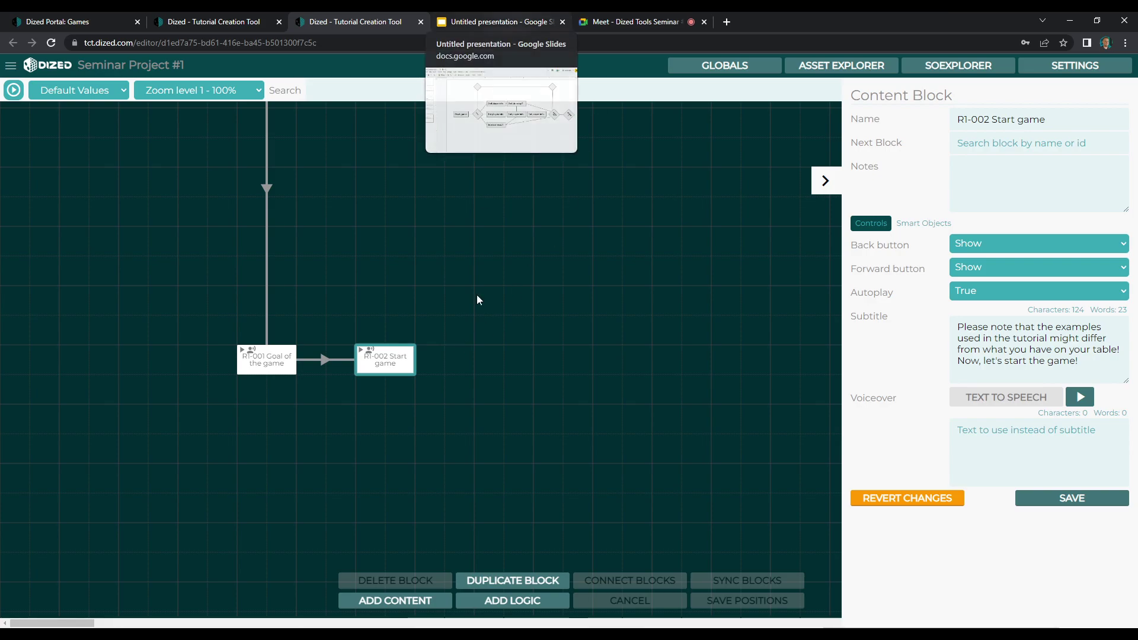
- Following the turn diagram in Google Slides, add a logic block after R1-002 Start game and save it with the name "Logic: +1 turn"
left_click(518, 23)
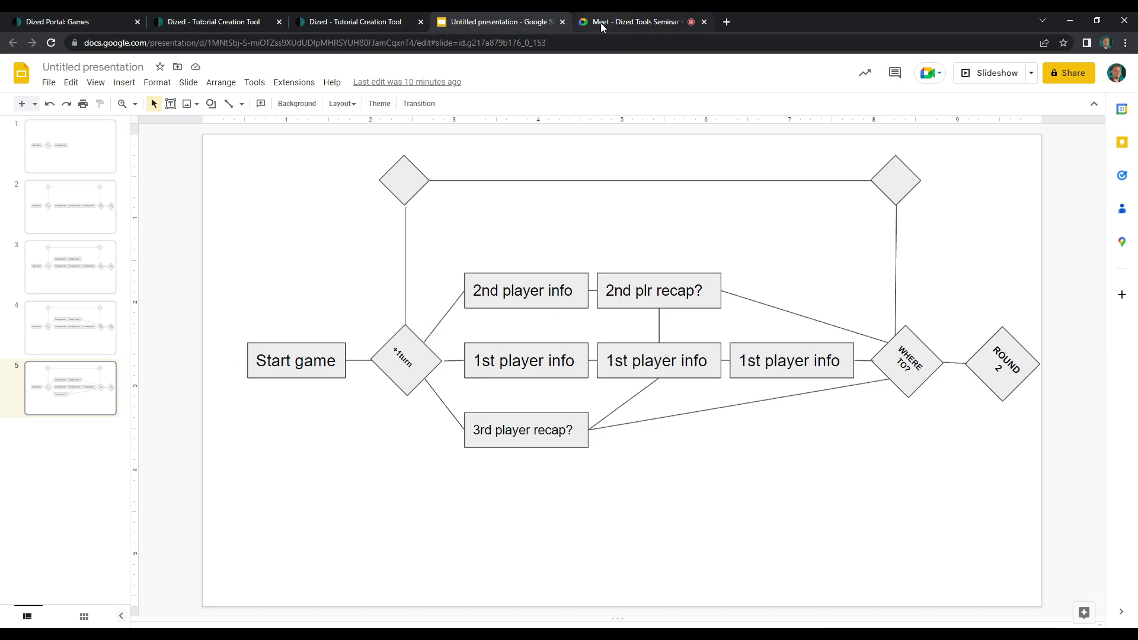
left_click(344, 22)
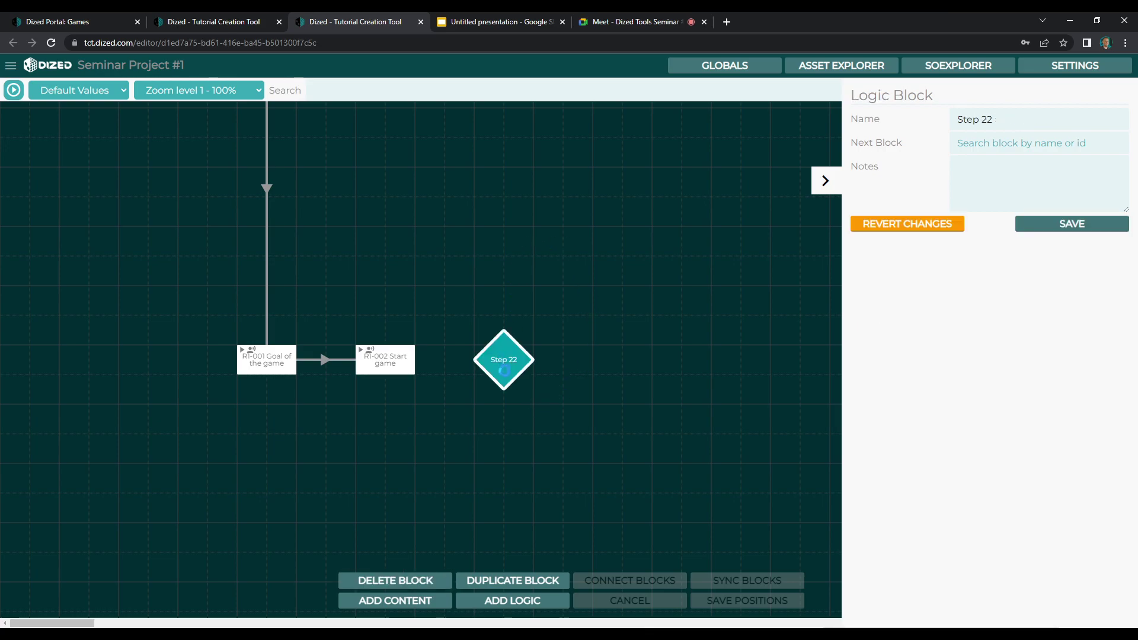
triple_click(1010, 123)
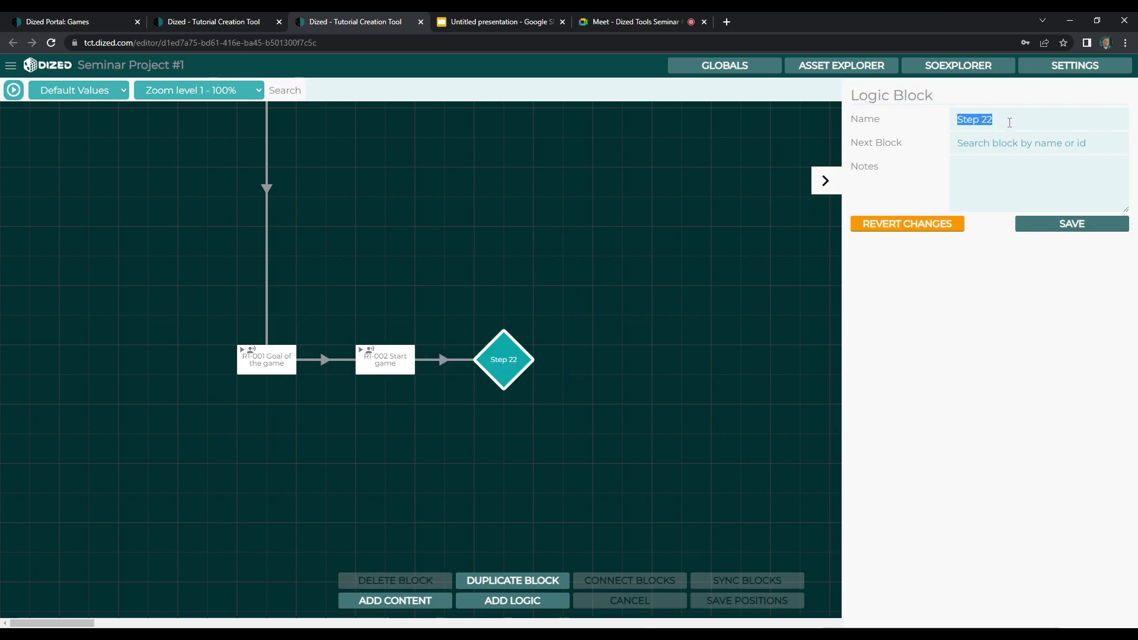
type("Logic: +1")
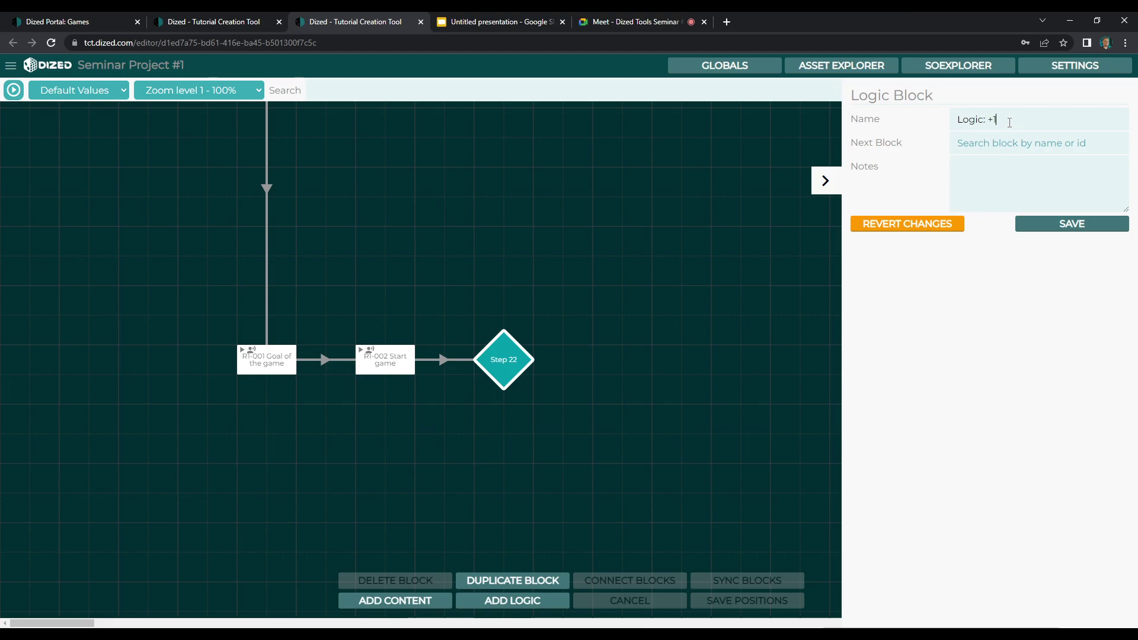
type(" turn")
left_click(1046, 226)
left_click(522, 321)
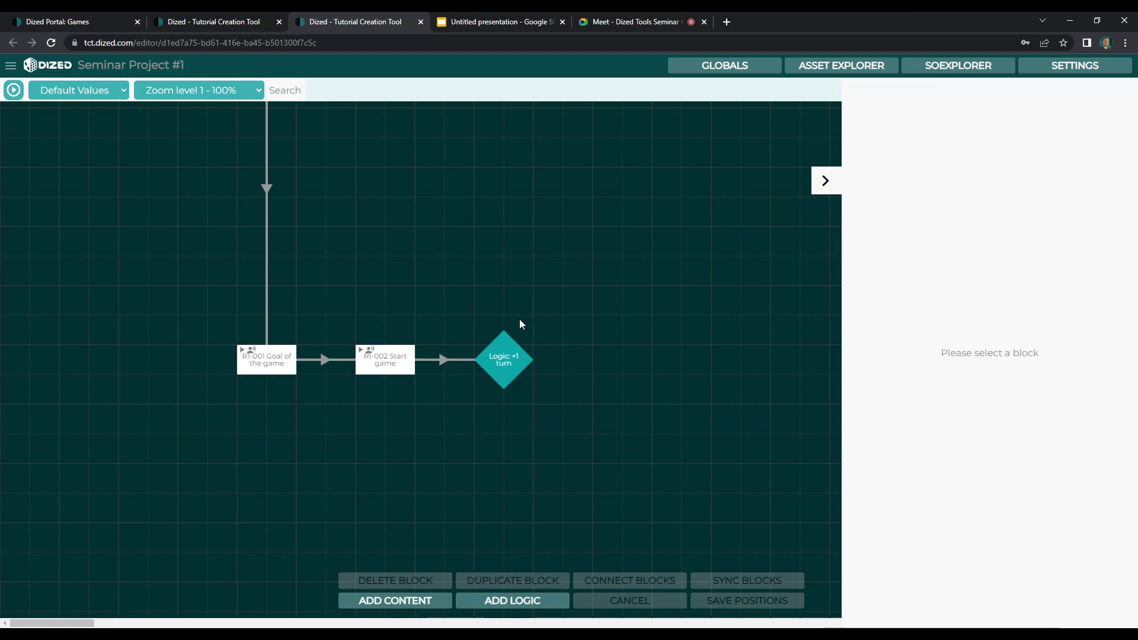
- In the Logic: +1 turn block, add an IncrementVariable action that raises $turn by 1, save it and return to the flow
left_click(499, 369)
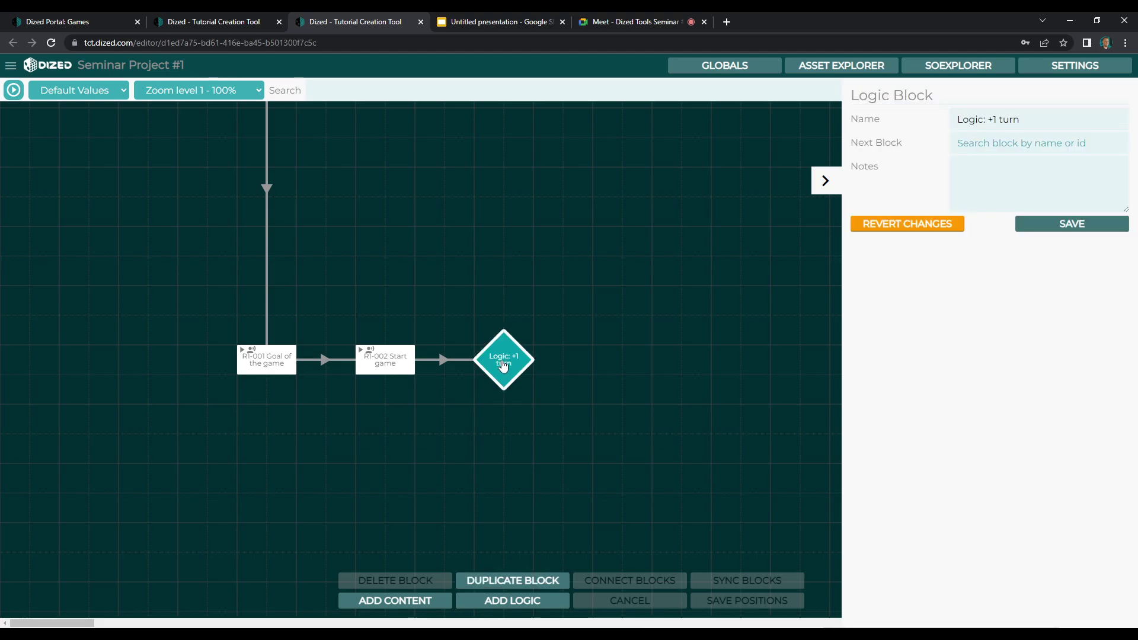
double_click(503, 365)
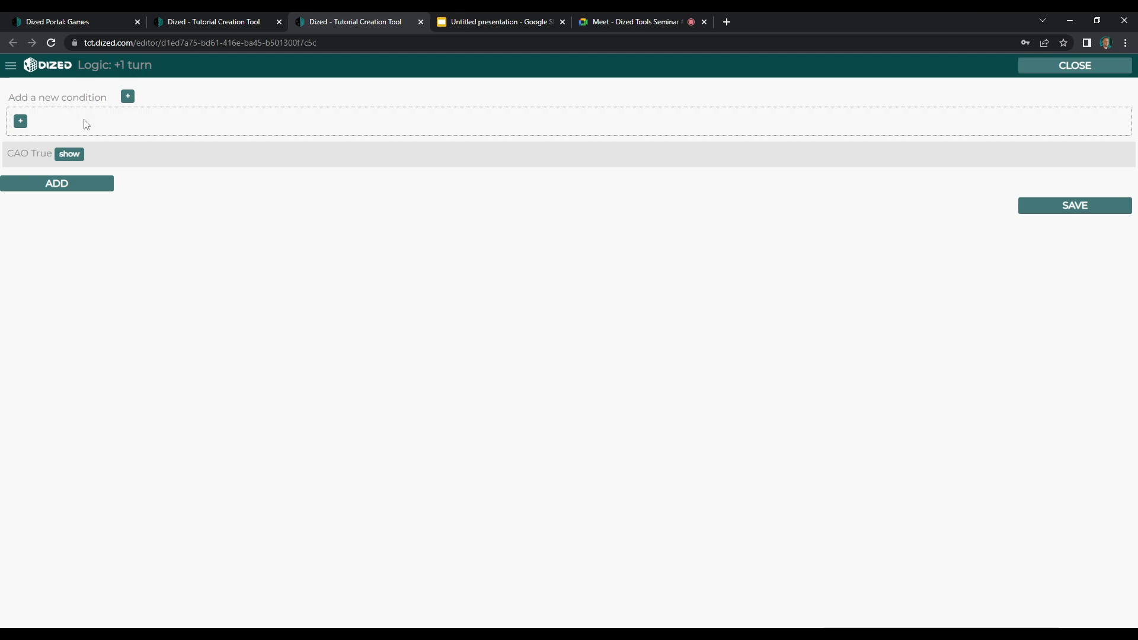
left_click(22, 122)
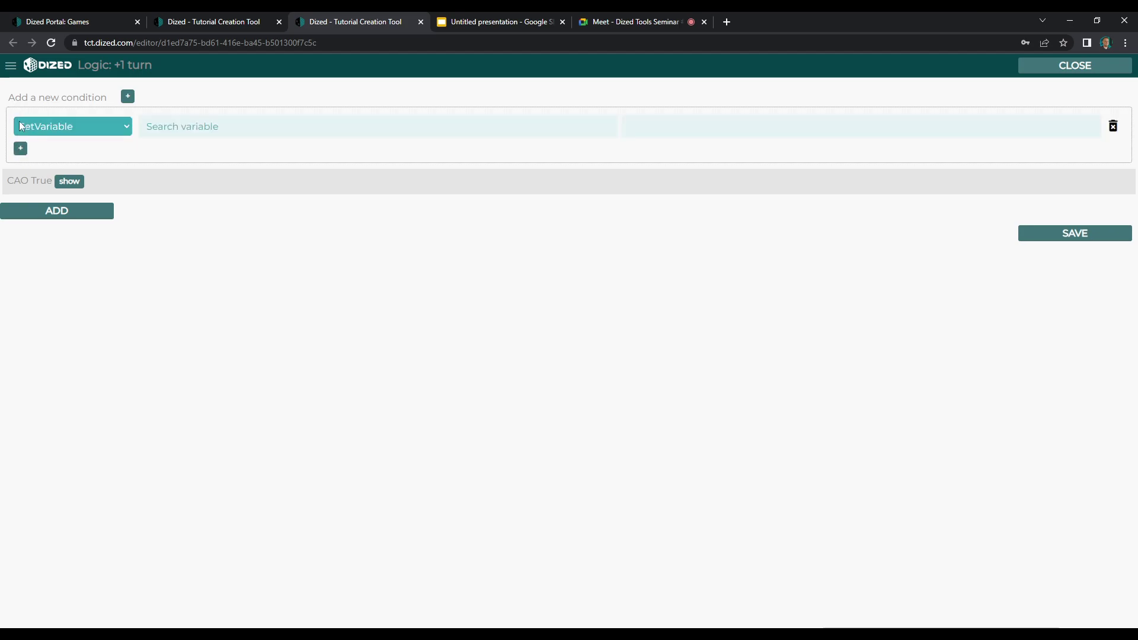
left_click(51, 126)
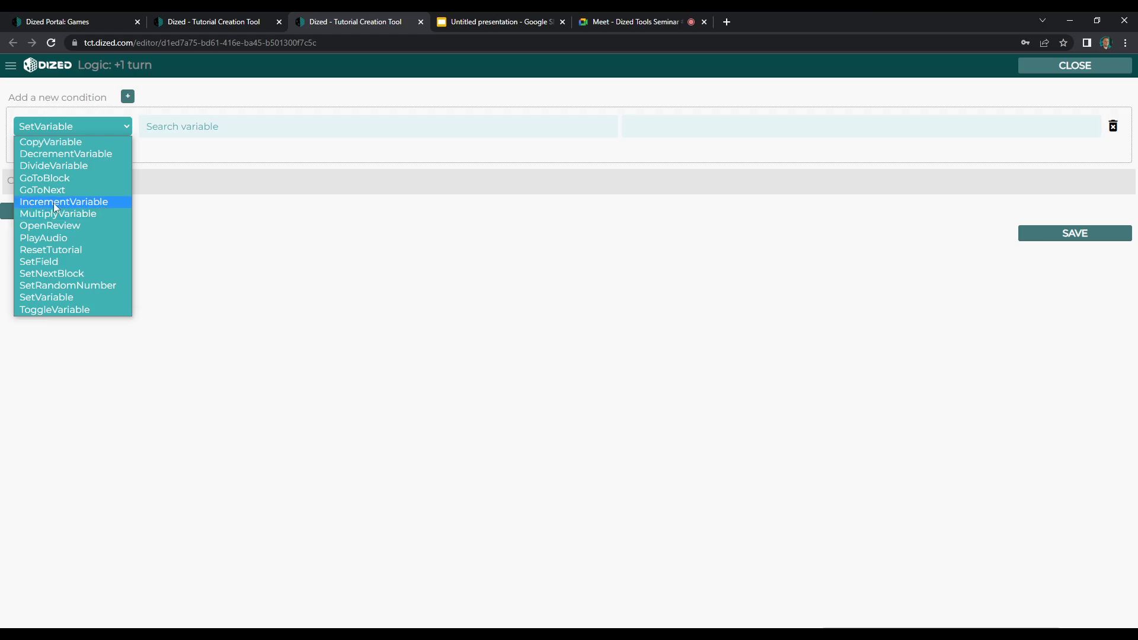
left_click(36, 202)
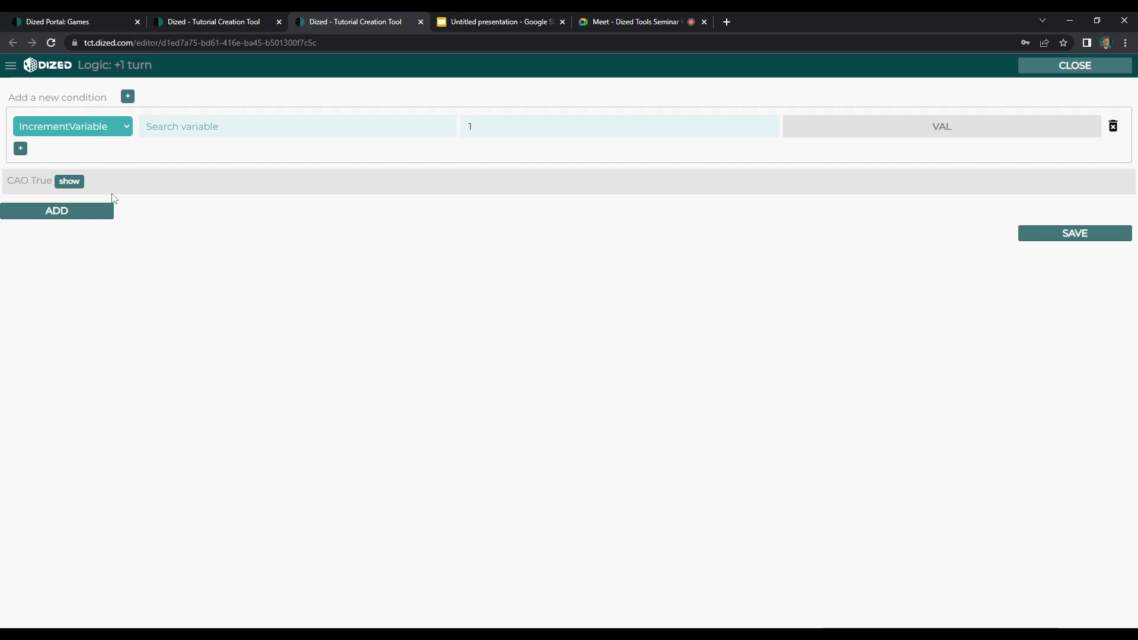
left_click(518, 126)
left_click(325, 129)
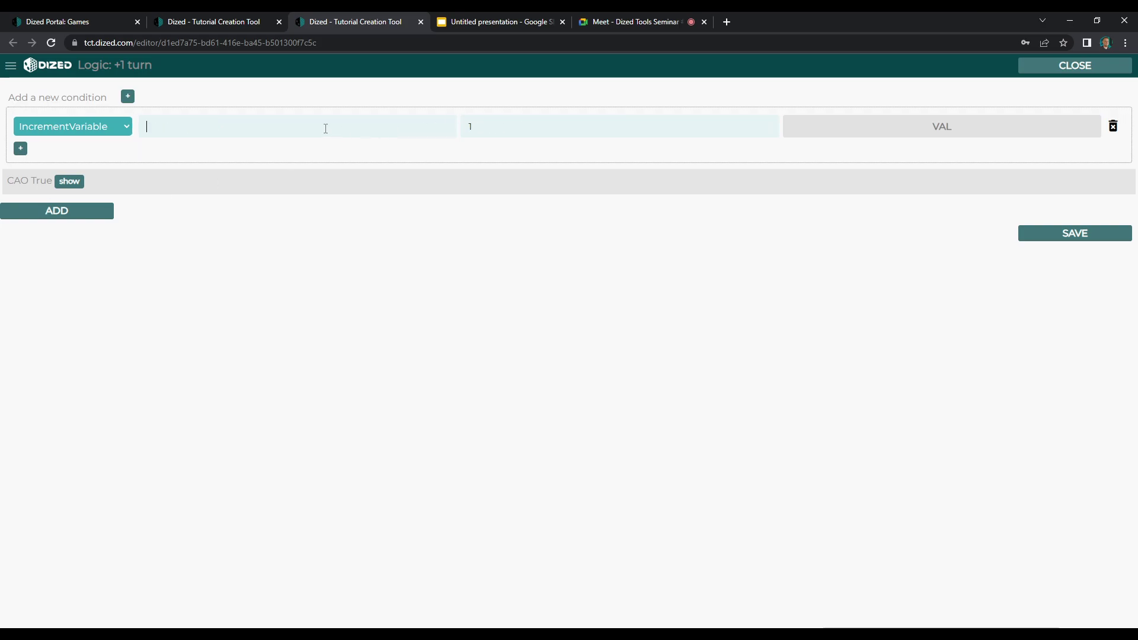
type("$turn")
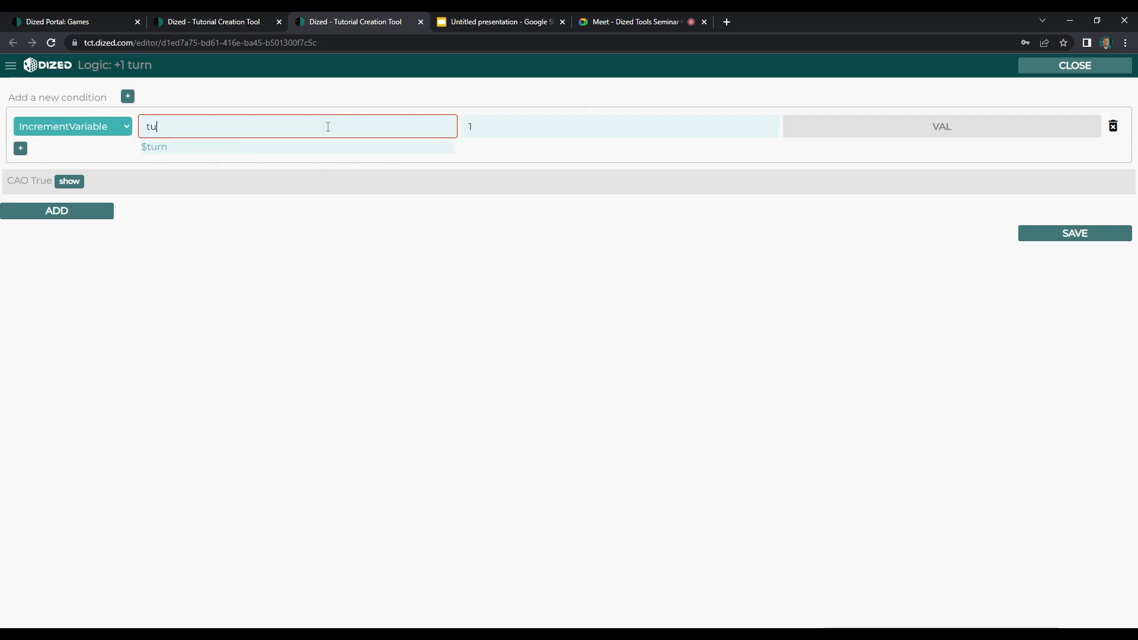
left_click(324, 146)
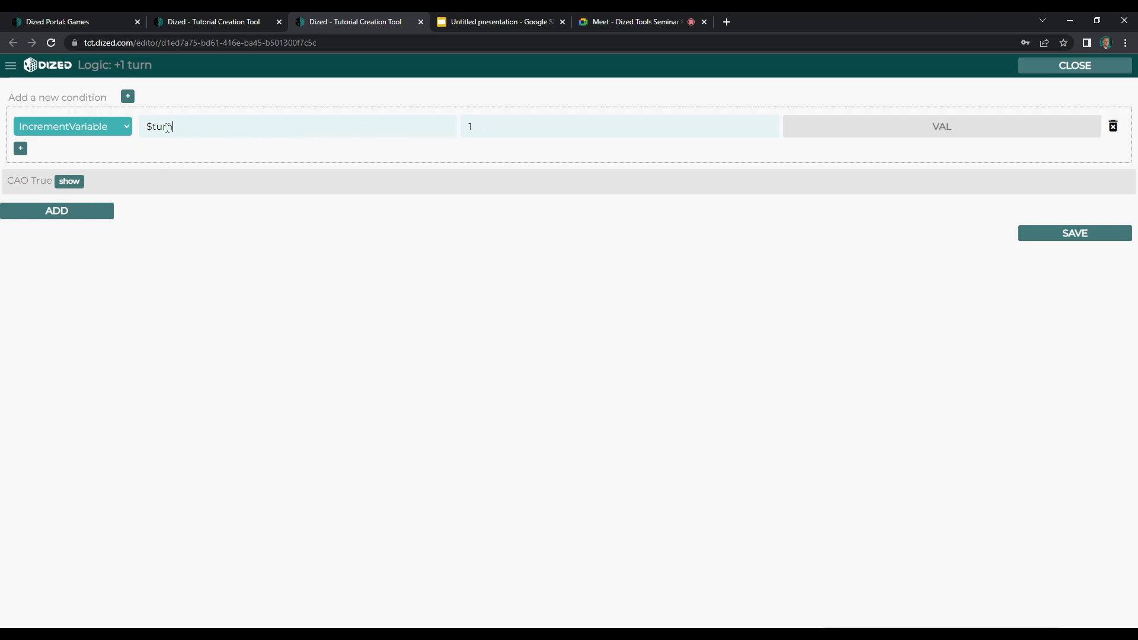
left_click(1054, 238)
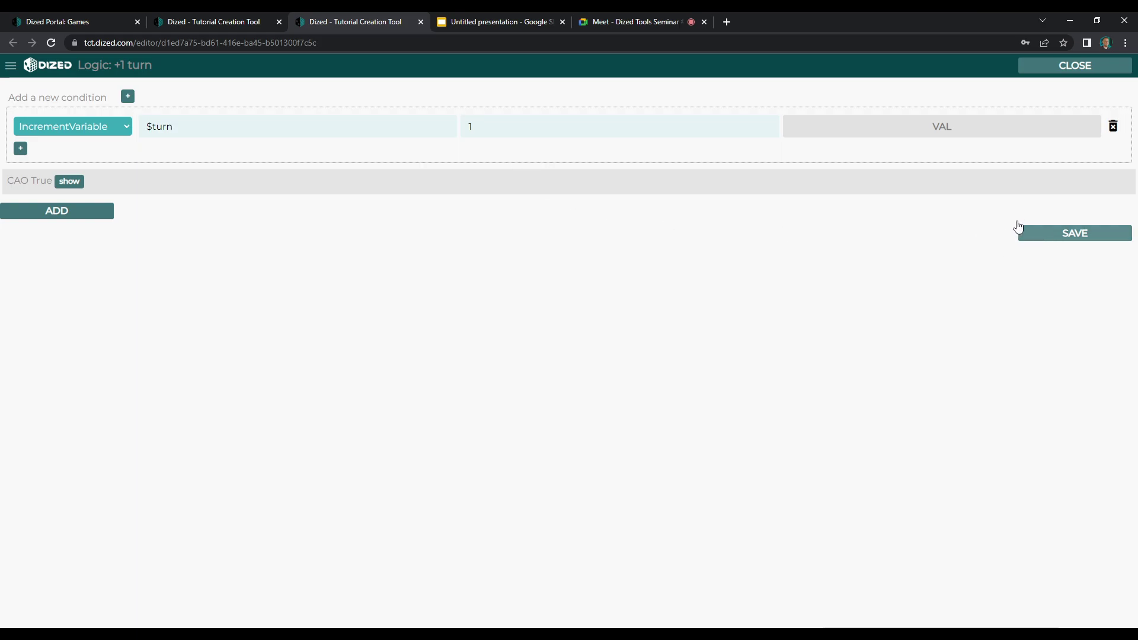
left_click(1078, 69)
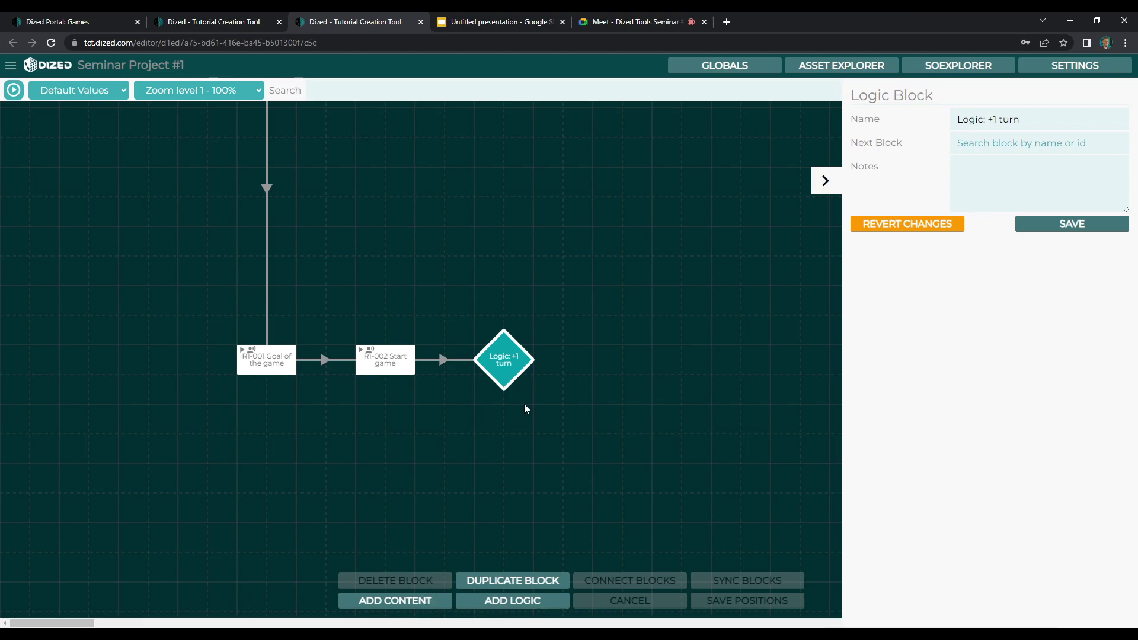
- Add a logic block after Logic: +1 turn and save it with the name "Logic: who's turn is it?"
left_click_drag(53, 624, 63, 625)
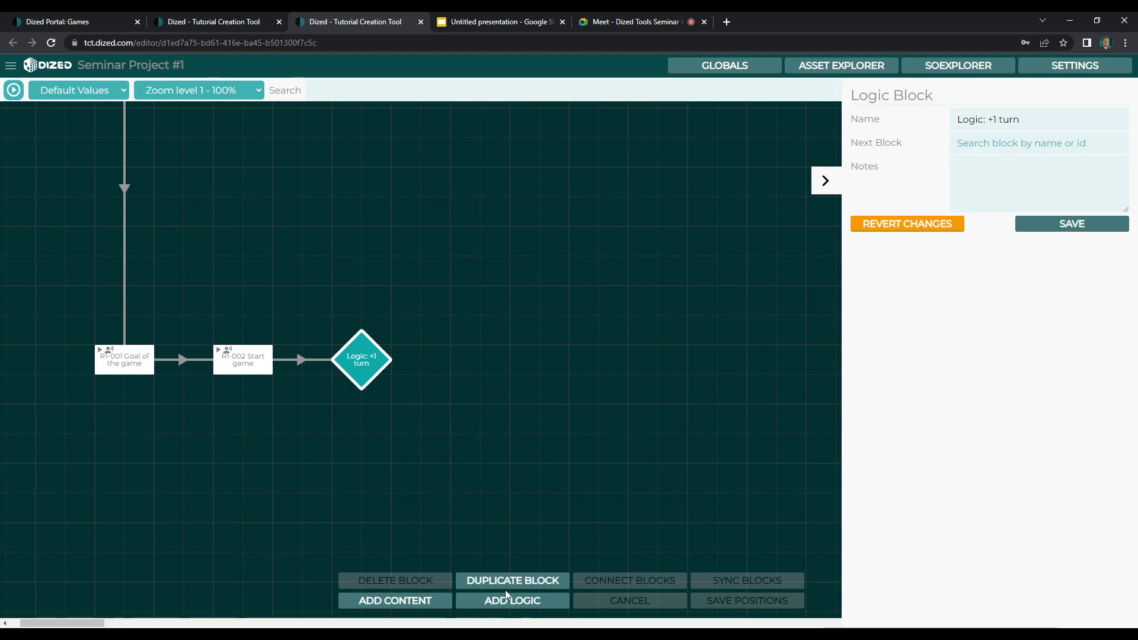
left_click(616, 476)
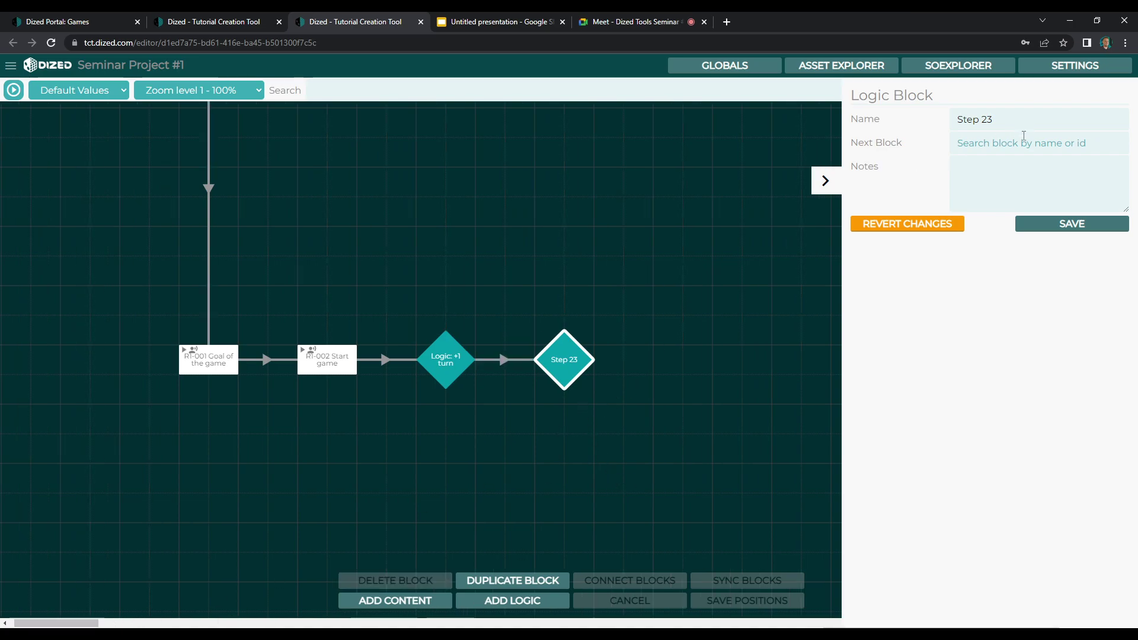
double_click(987, 119)
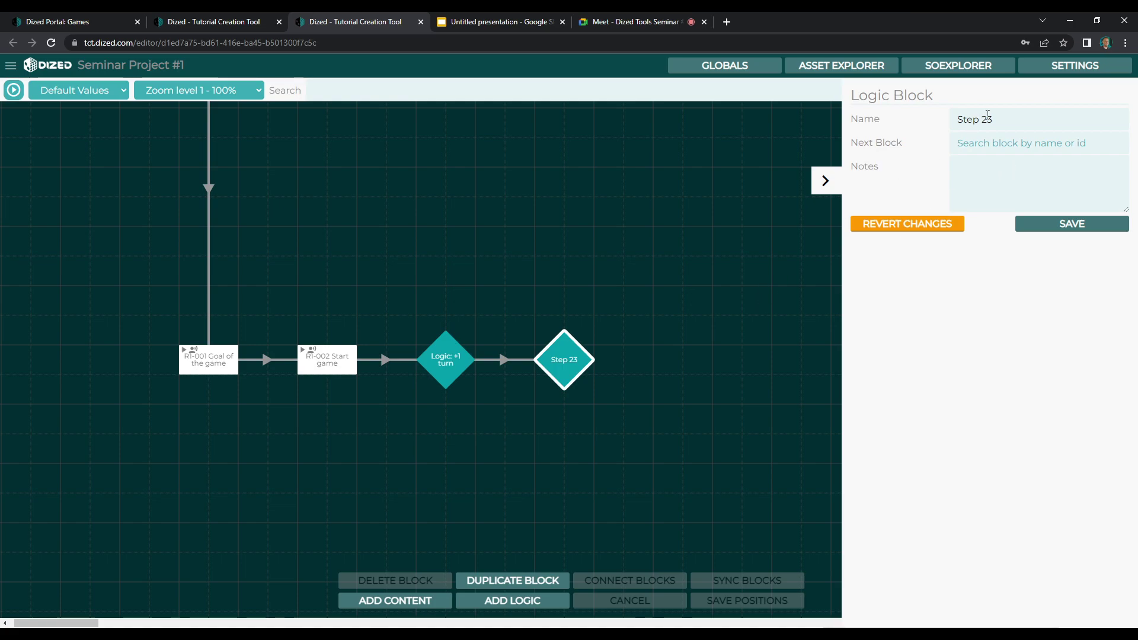
left_click(987, 119)
type("Logic:")
type("who's turn is it?")
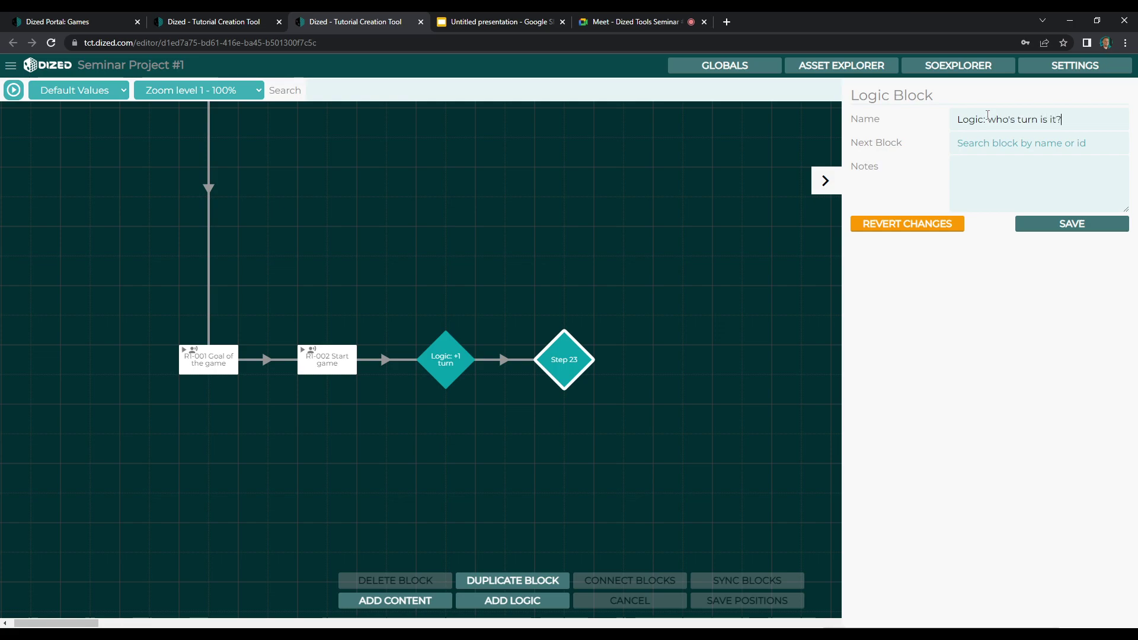
left_click(1037, 227)
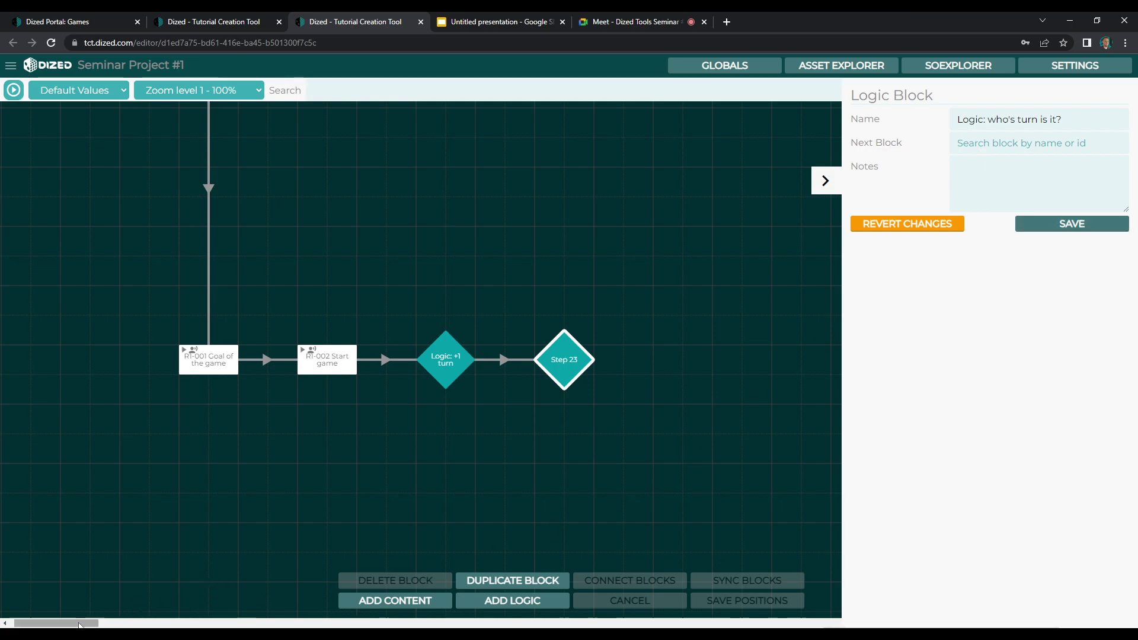
- Add a content block after Logic: who's turn is it? and clear that logic block's Next Block link
left_click_drag(79, 624, 84, 625)
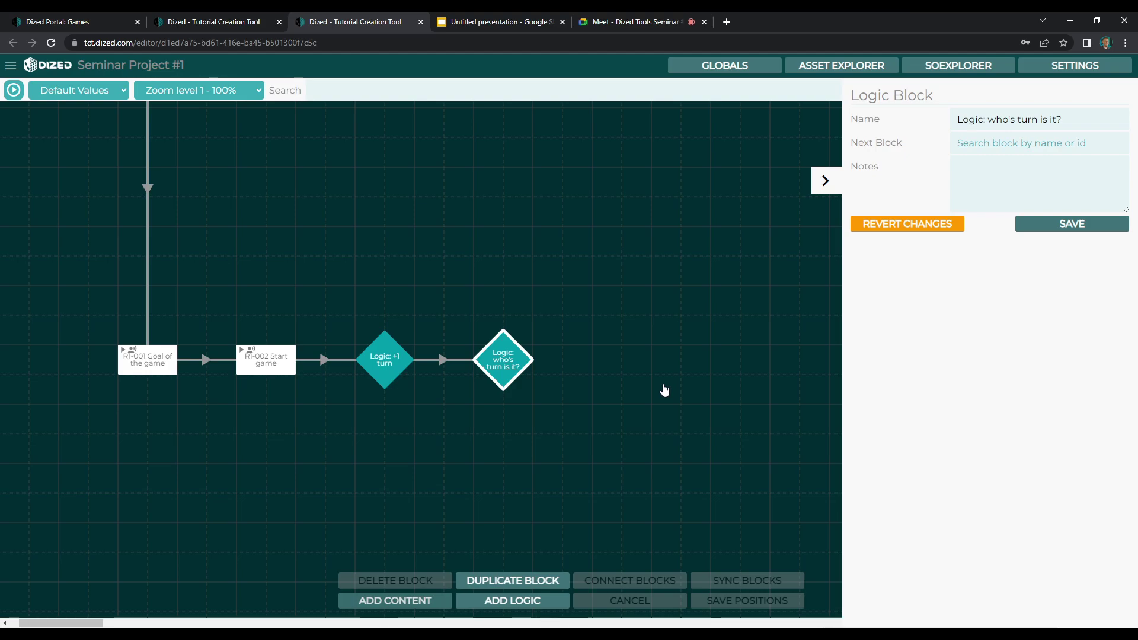
double_click(640, 360)
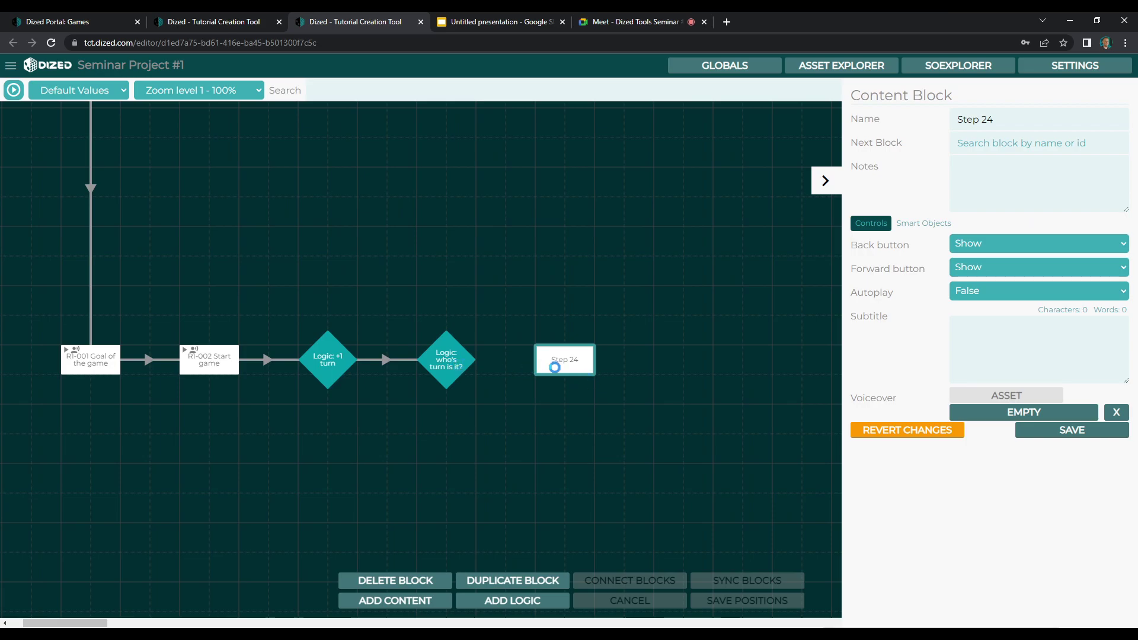
left_click(451, 362)
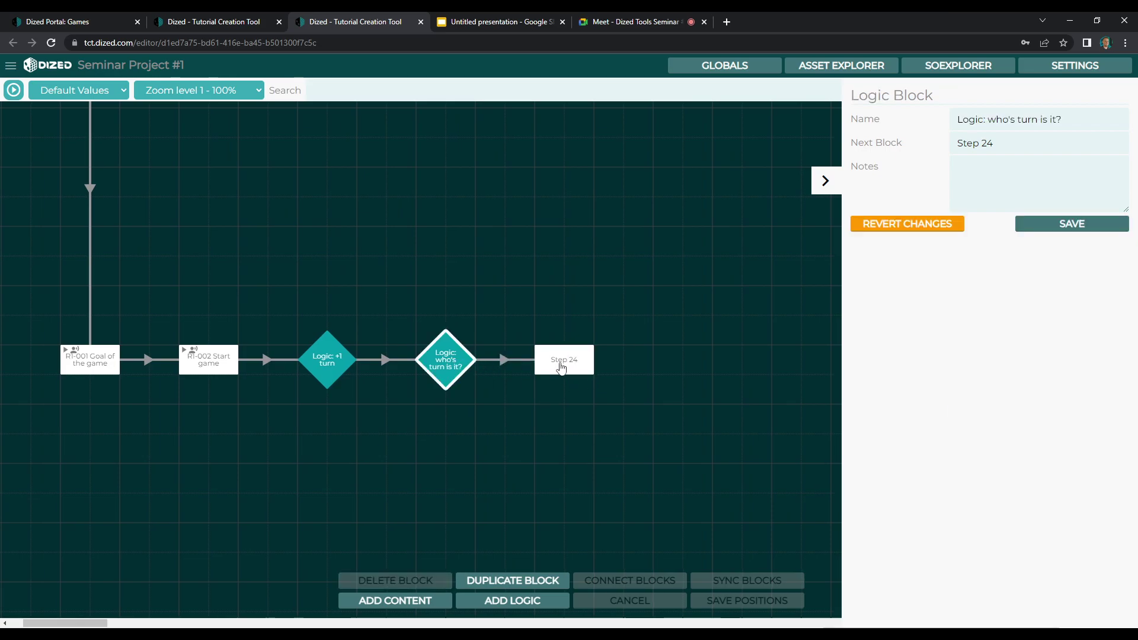
left_click(573, 364, "shift")
left_click(469, 361)
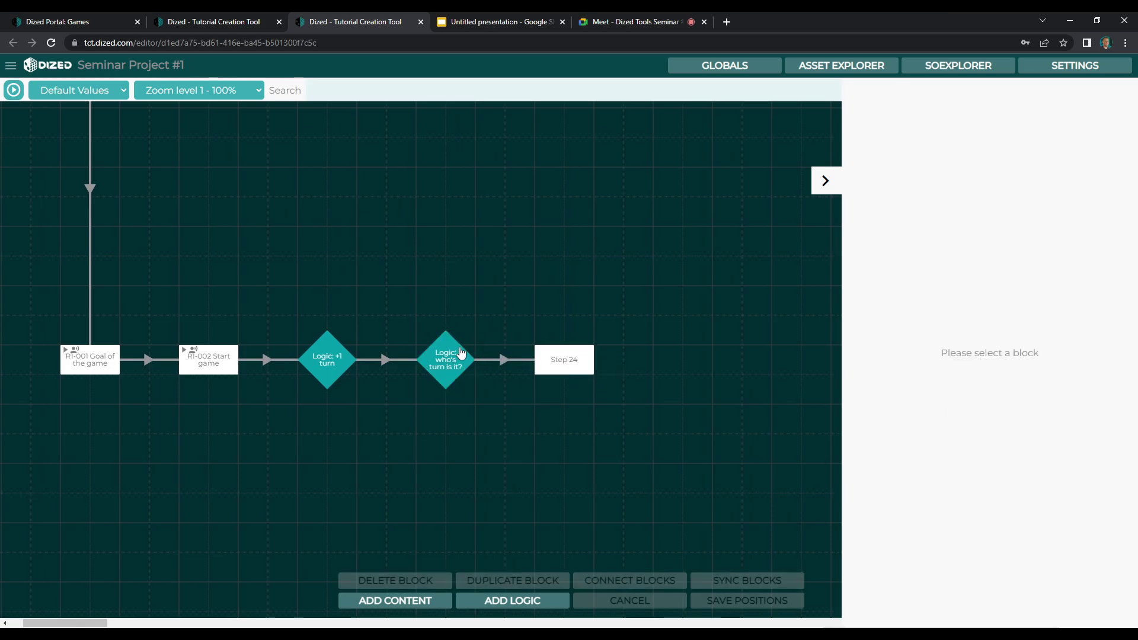
left_click(461, 354)
triple_click(1002, 139)
key("BackSpace")
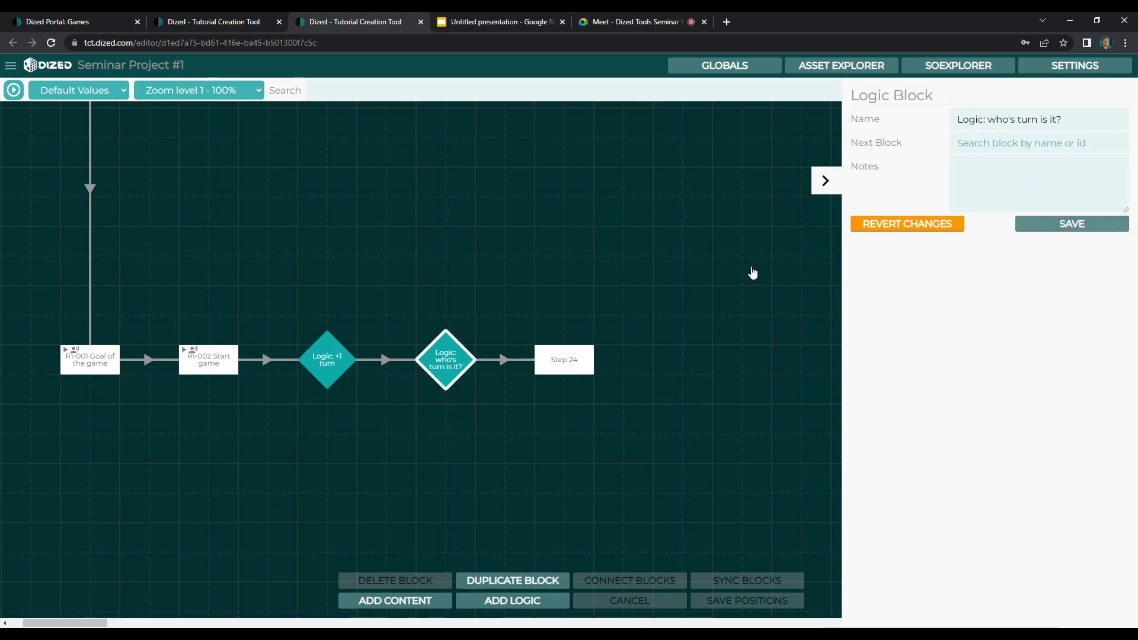
left_click(483, 322)
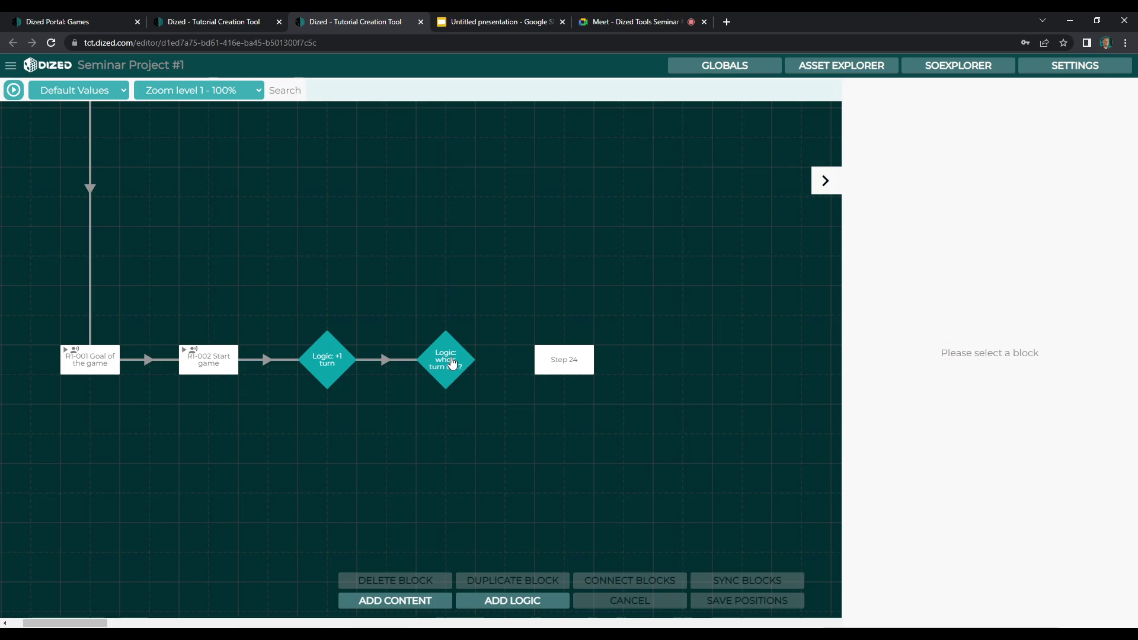
- In the Logic: who's turn is it? block, add the condition $turn EQ 1 with a GoToBlock action under Then, and return to the flow
double_click(452, 363)
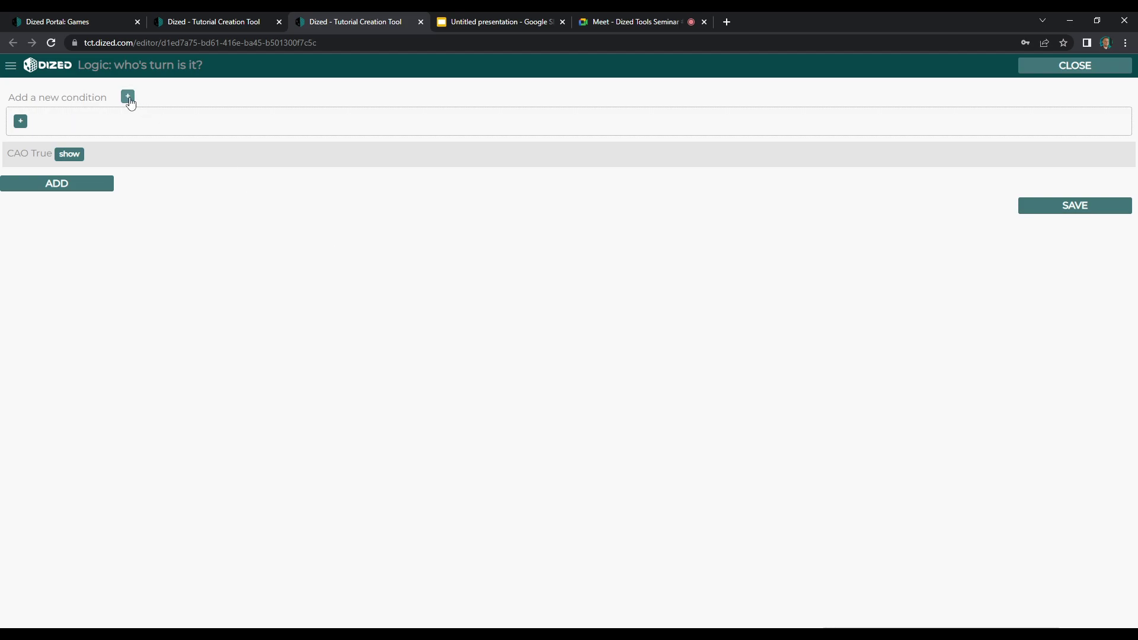
left_click(128, 98)
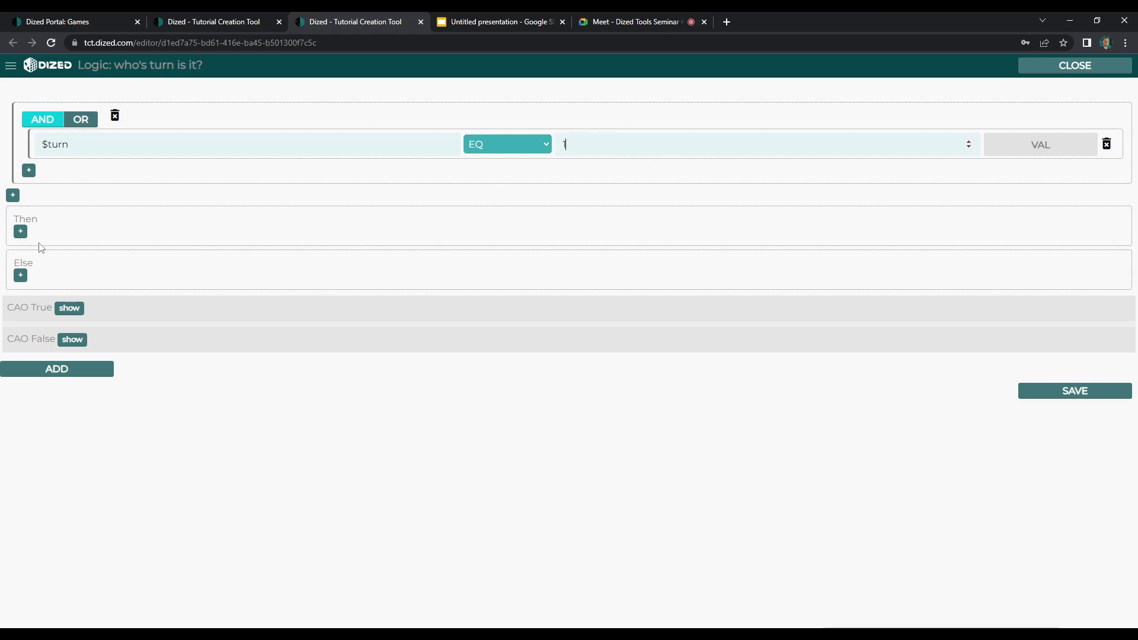
left_click(20, 231)
left_click(73, 240)
left_click(81, 292)
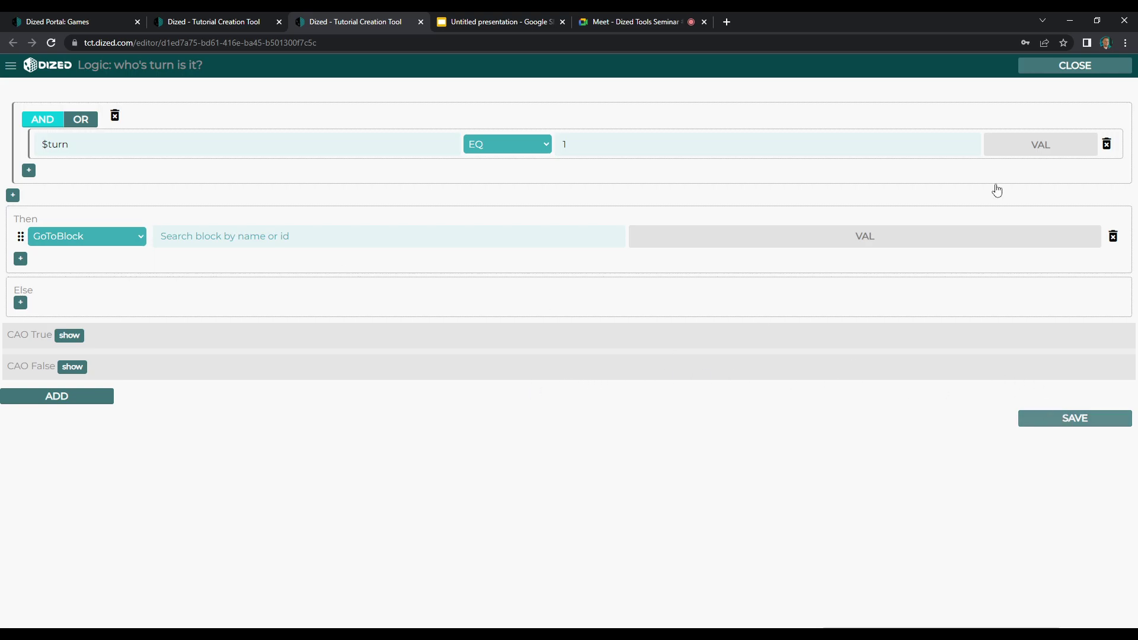
left_click(1087, 68)
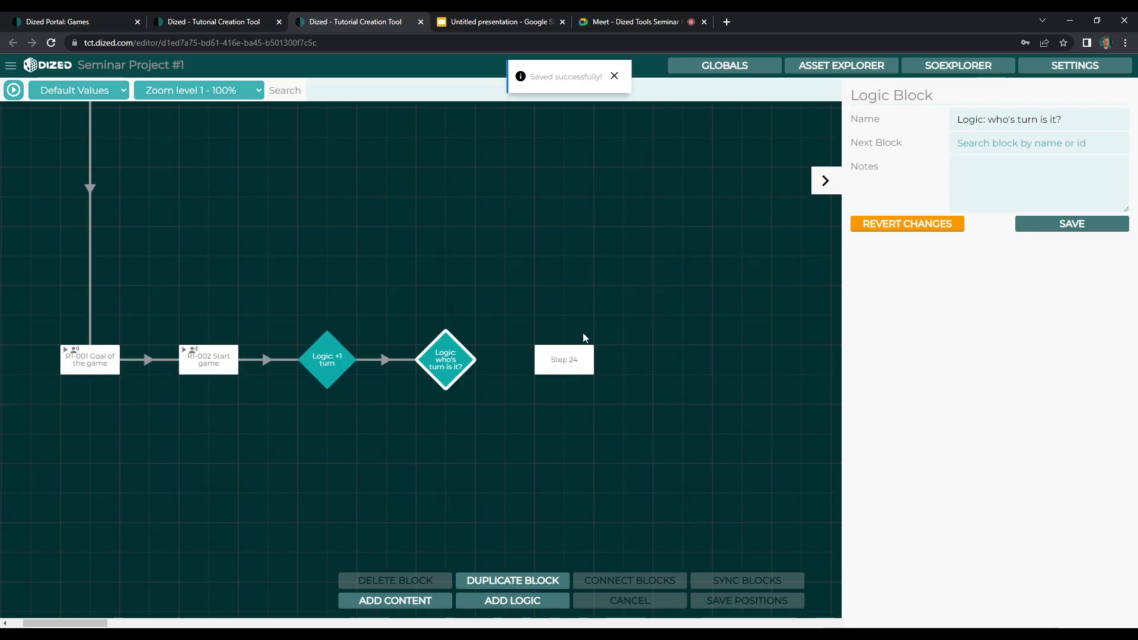
- Set the Then GoToBlock target of Logic: who's turn is it? to Step 24, save the logic and return to the flow
double_click(455, 365)
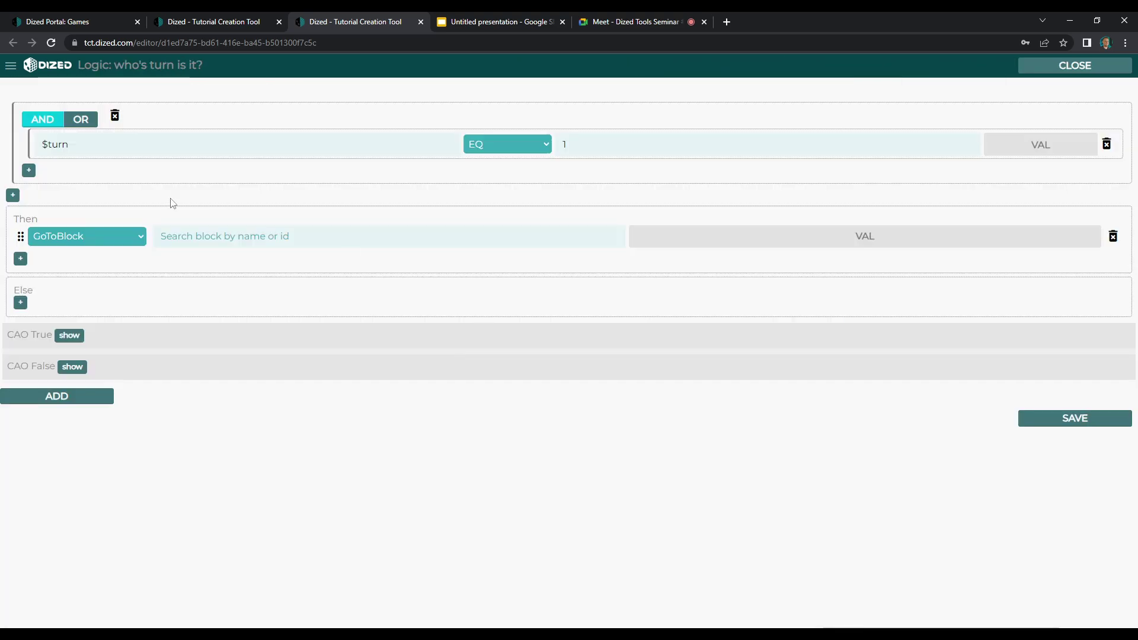
left_click(249, 239)
type("ste")
left_click(252, 258)
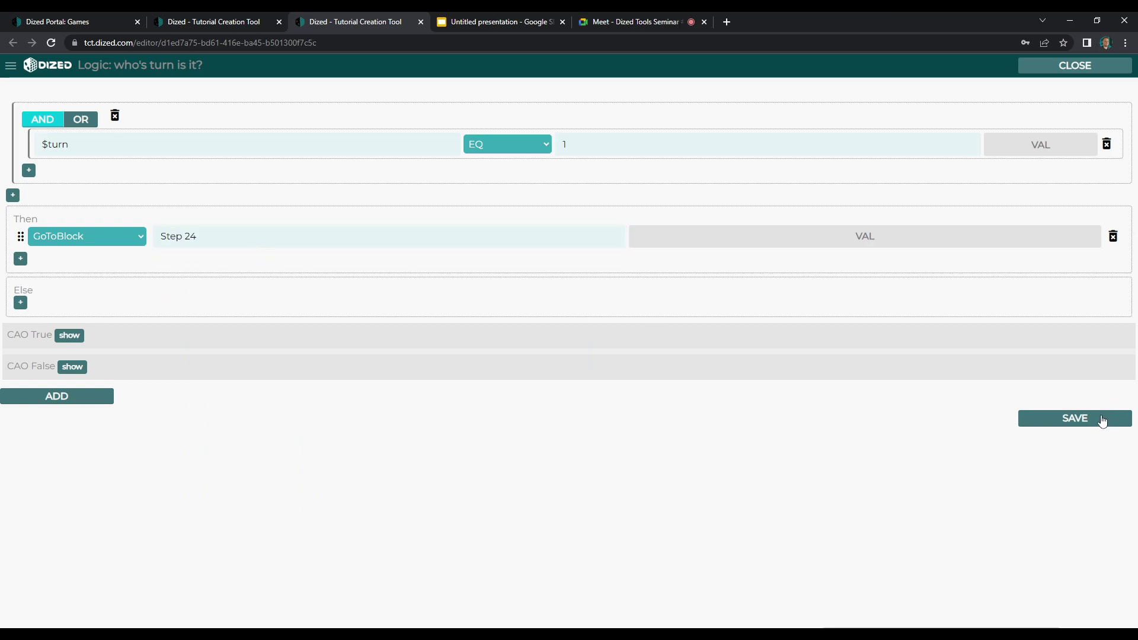
left_click(1101, 419)
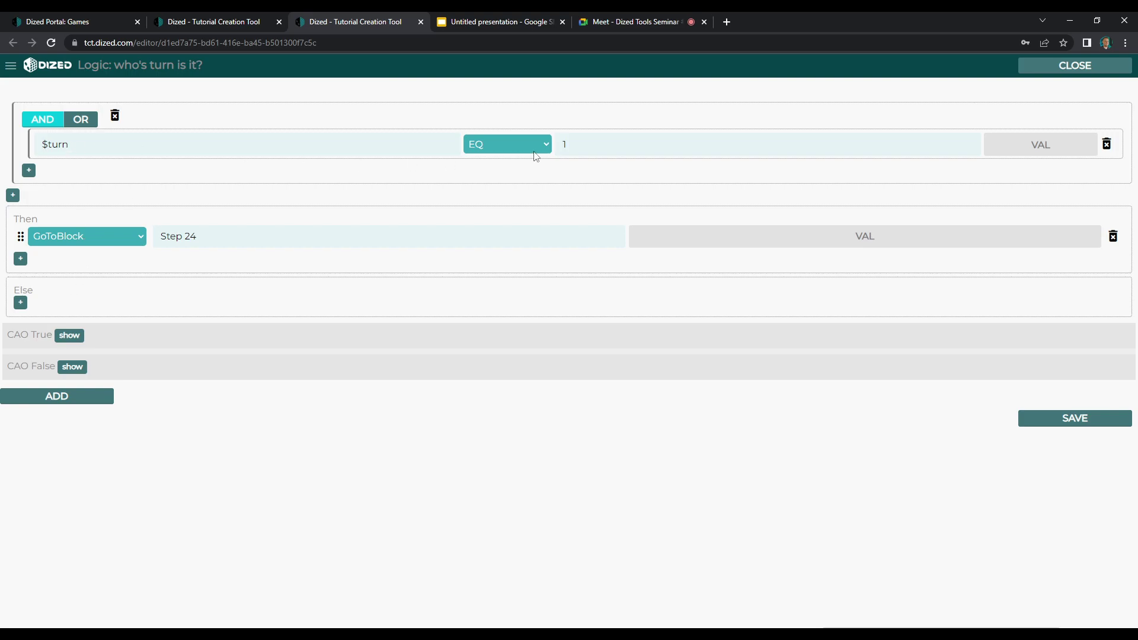
left_click(1048, 73)
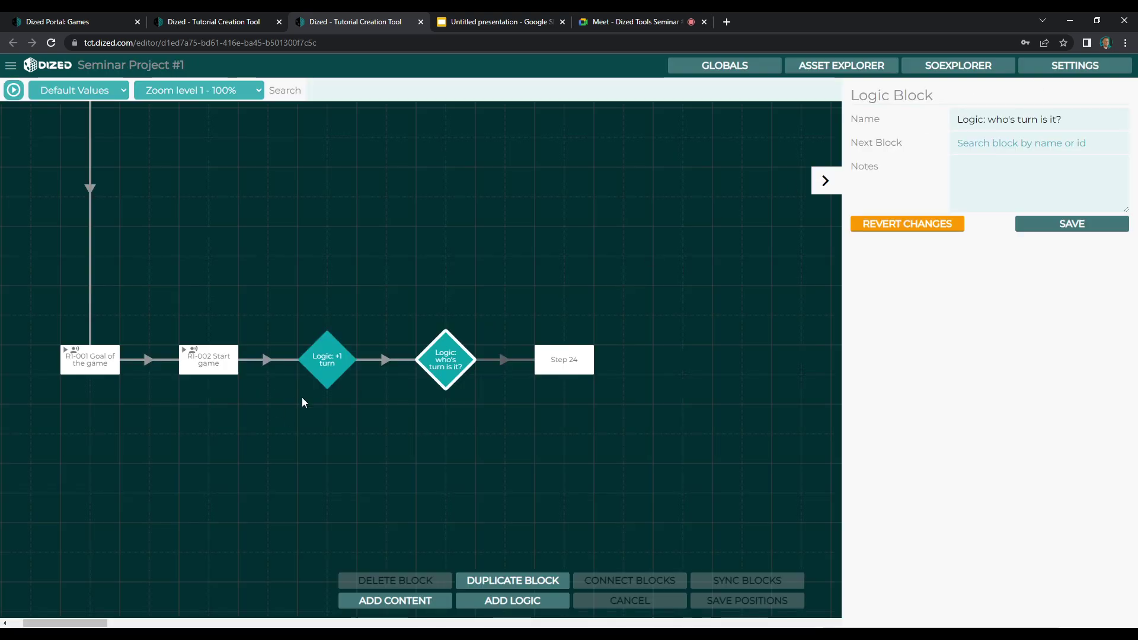
- Rename the Step 24 content block as "R1-003 First player"
left_click(331, 360)
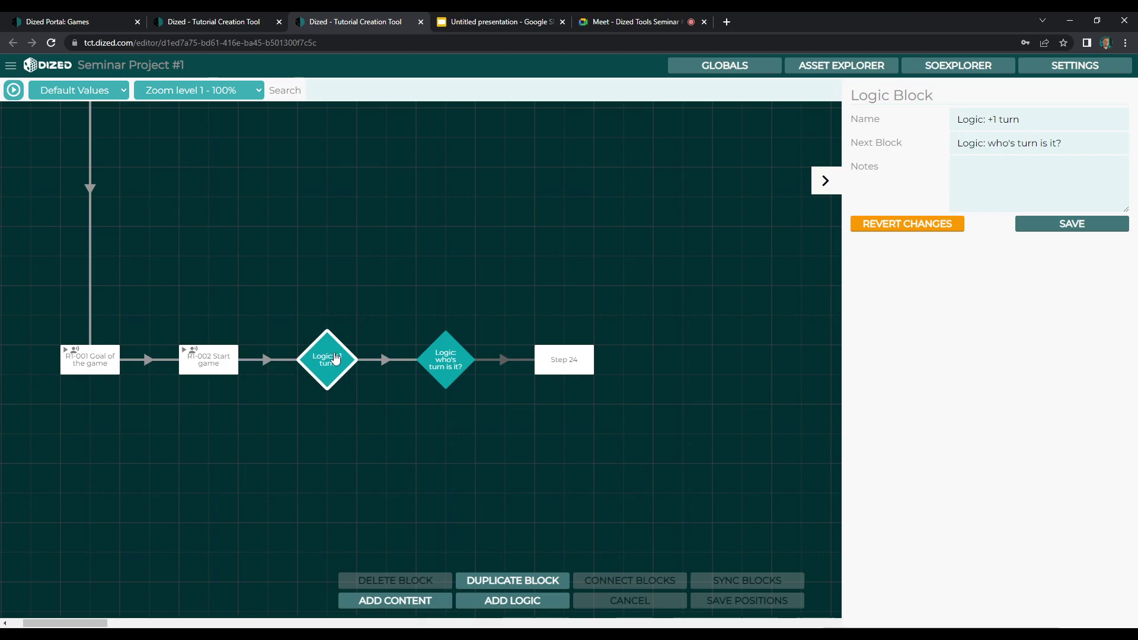
left_click(573, 368)
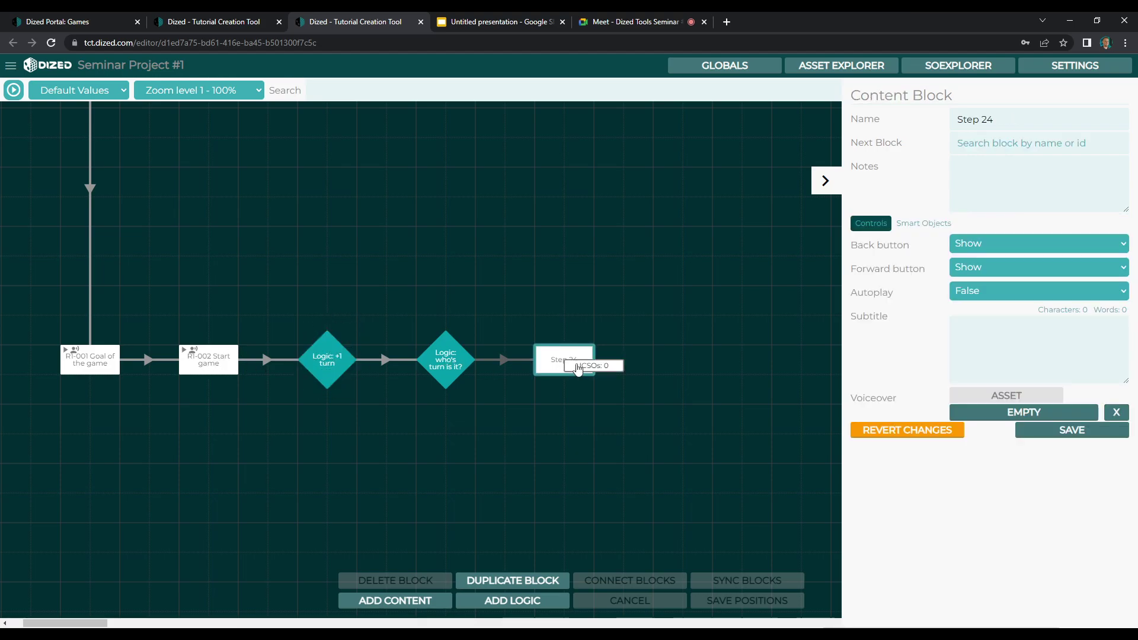
triple_click(985, 119)
type("R1-003")
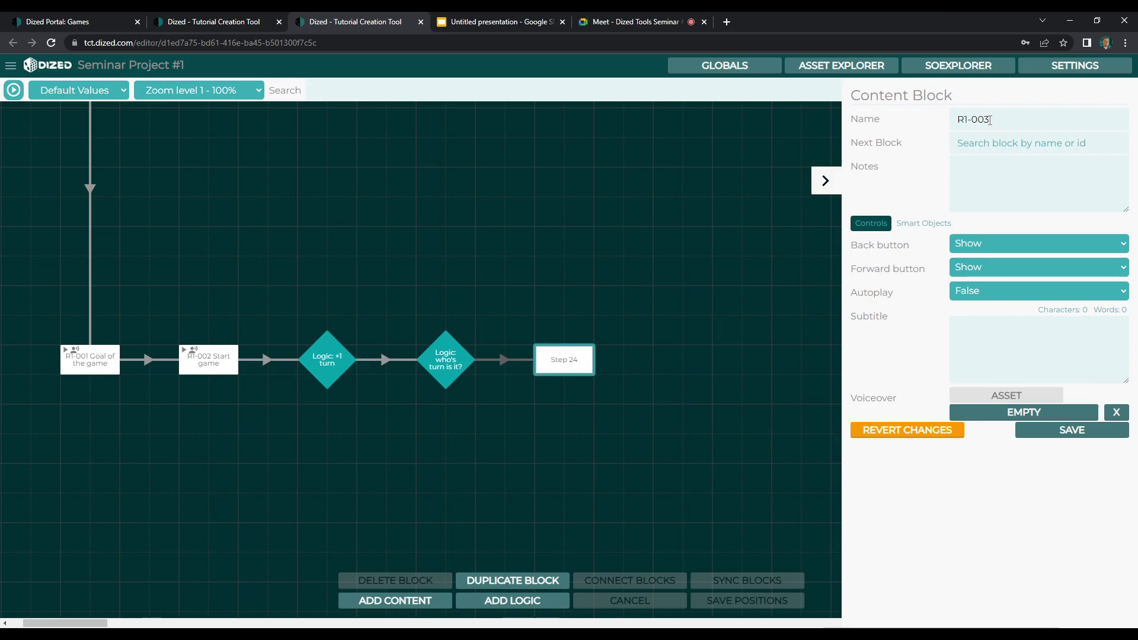
type(" First player")
- Set R1-003's Autoplay to True and Voiceover to text to speech, enter the subtitle "First player, you're up!" and save the block
left_click(988, 295)
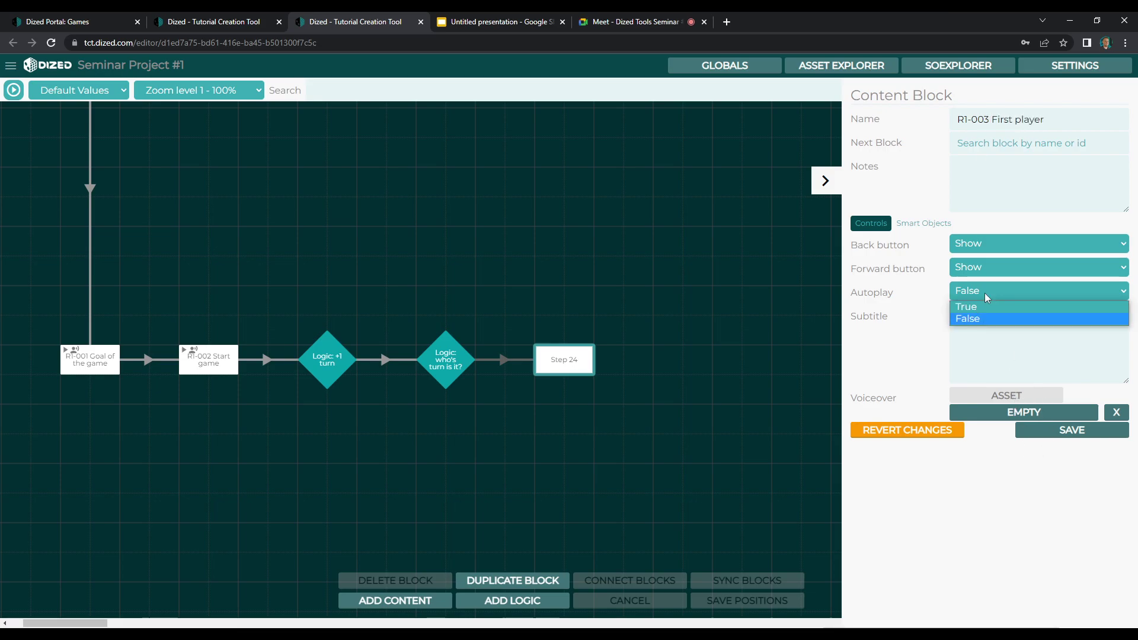
left_click(984, 307)
left_click(1002, 395)
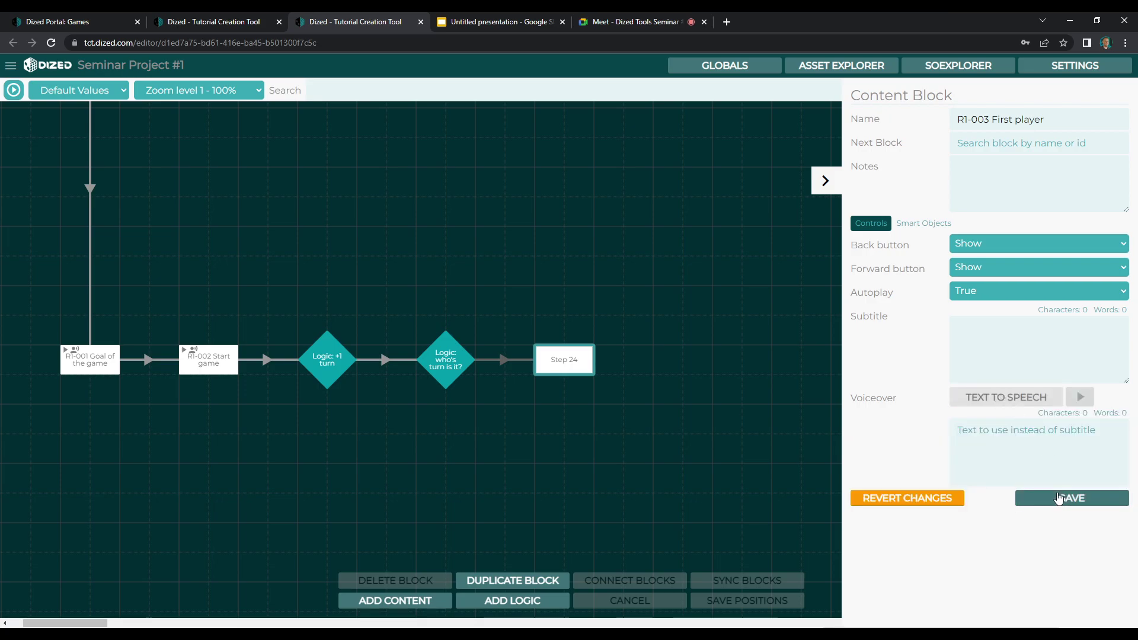
left_click(1029, 344)
type("First player, you're up!")
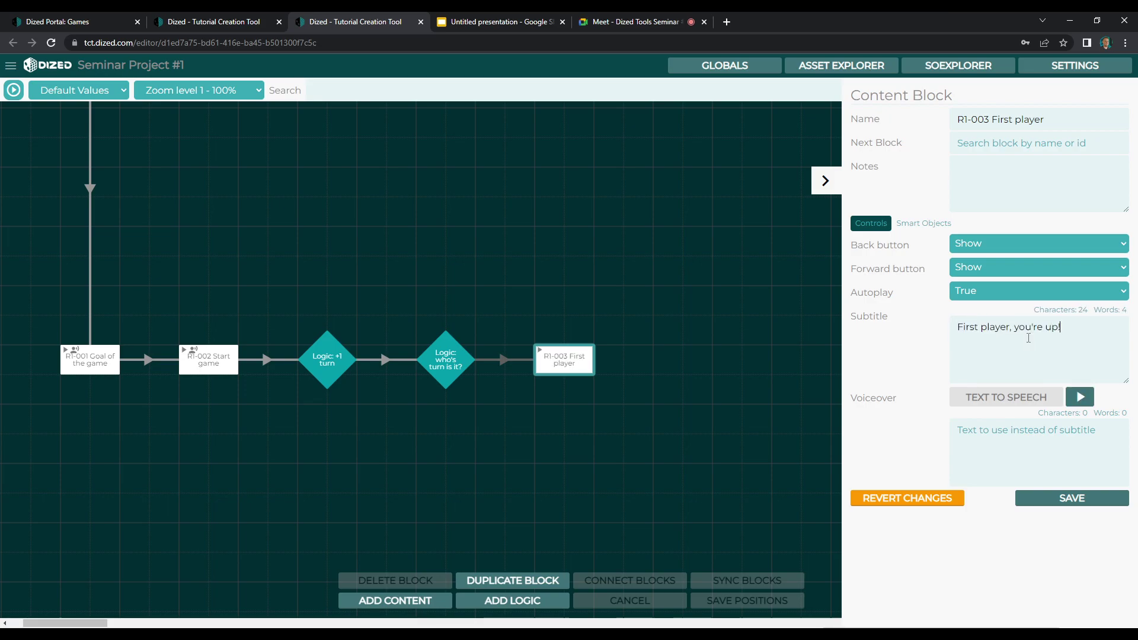
left_click(1035, 504)
- Add a content block after R1-003 First player and name it "R1-004 Info on movement"
scroll(295, 542, "right", 2)
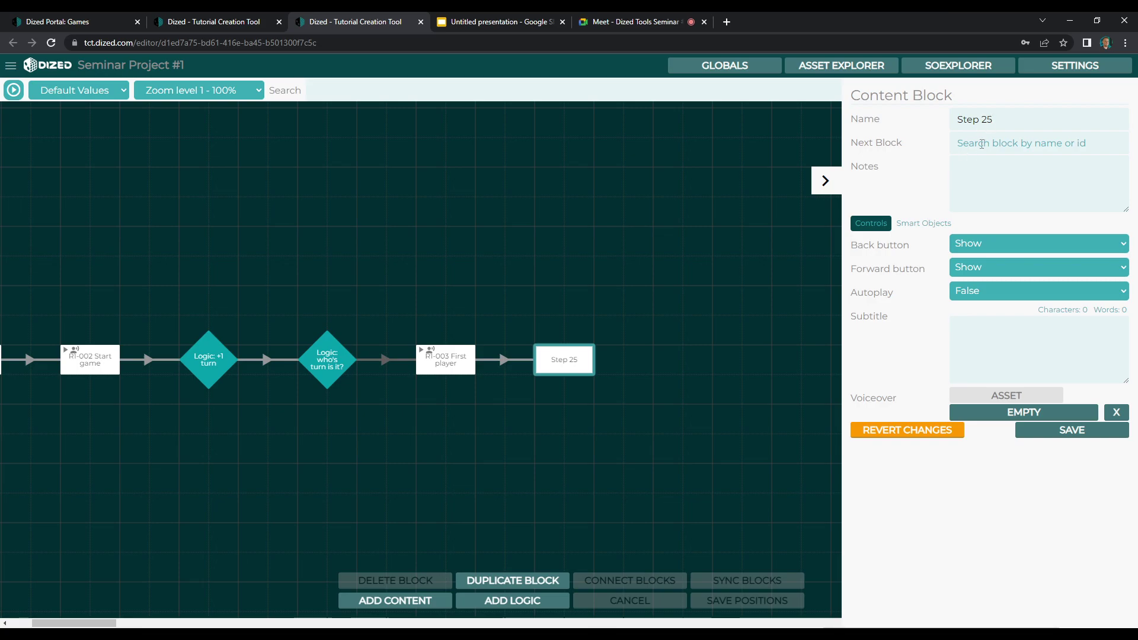
triple_click(991, 121)
type("R1-+0")
type("00")
type("4 Info")
type(" on movement")
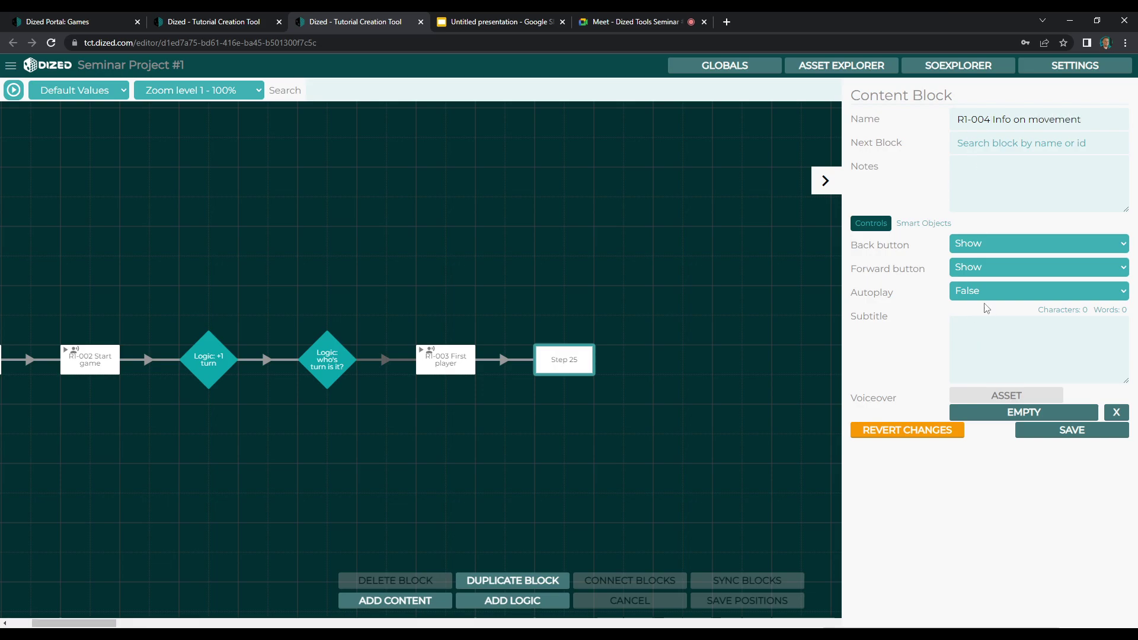
- Enter the R1-004 subtitle "In the game you move your meeple on the track by playing the card in your hand."
left_click(977, 331)
type("In the")
type(" game you mo")
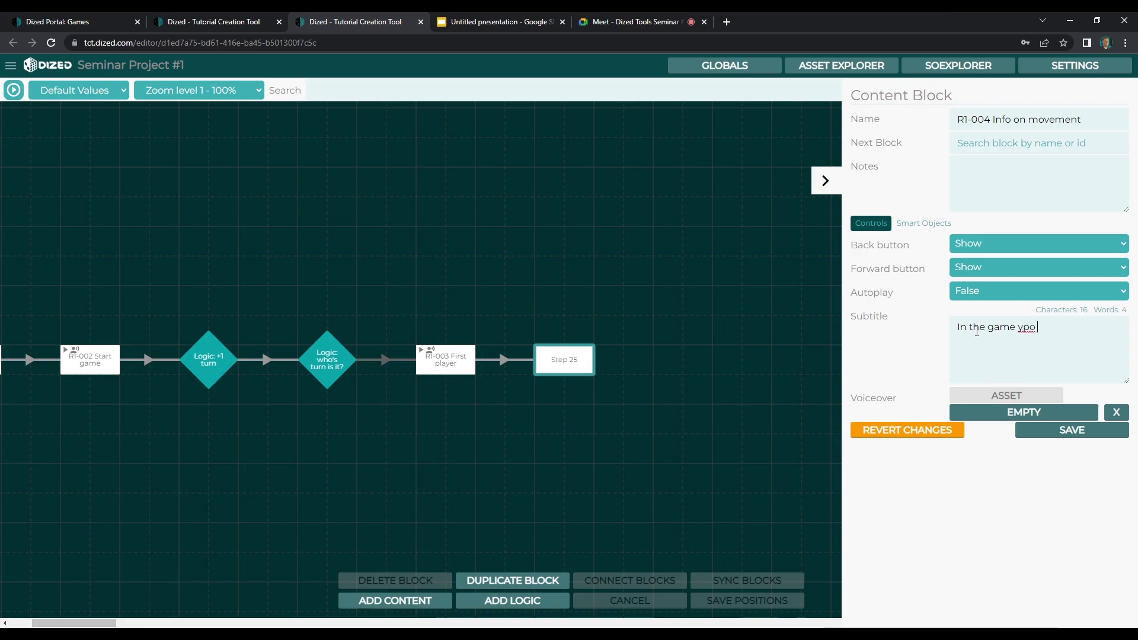
type("ve your meeple on the trac")
key("BackSpace")
type("k by playing the card in your hand.")
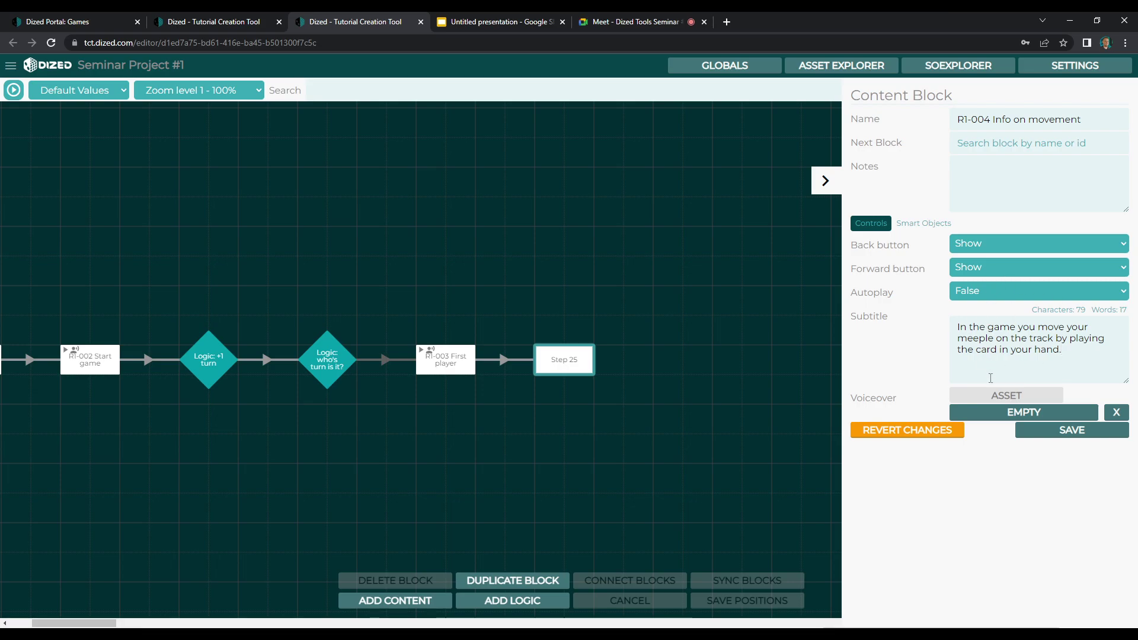
- Set the R1-004 block's Voiceover to text to speech and Autoplay to True, and save the block
left_click(1006, 396)
left_click(991, 292)
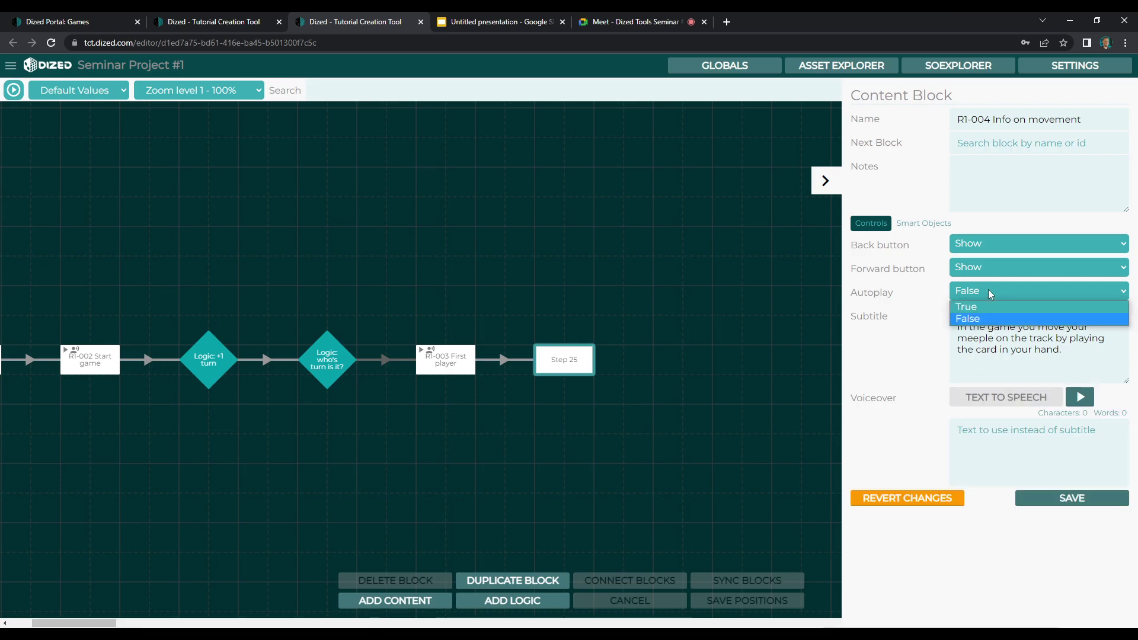
left_click(987, 307)
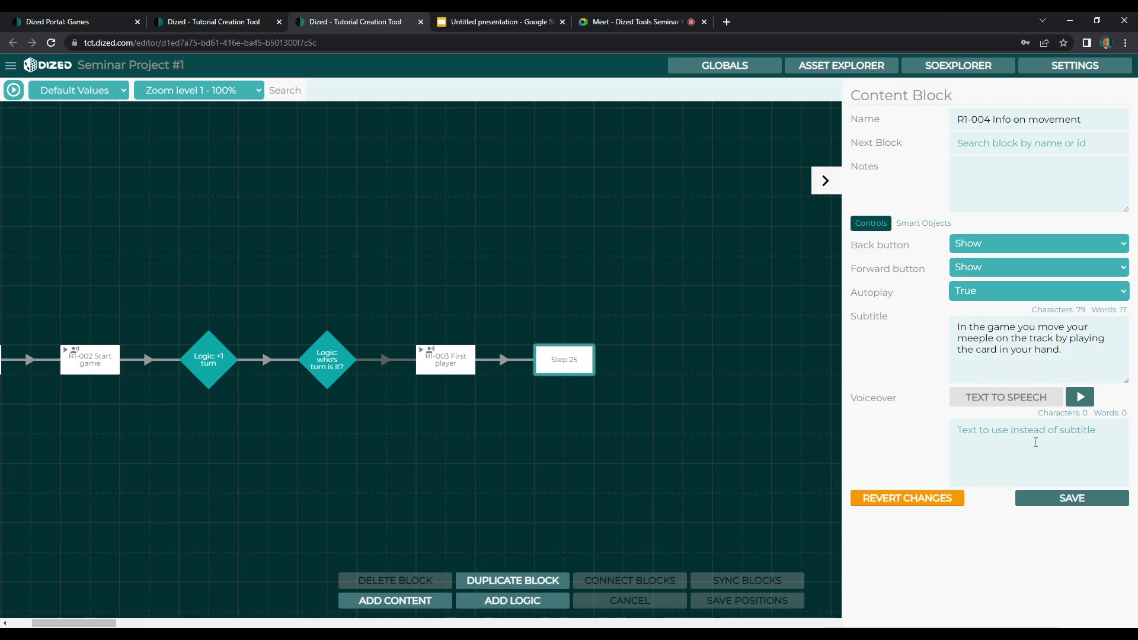
left_click(1060, 501)
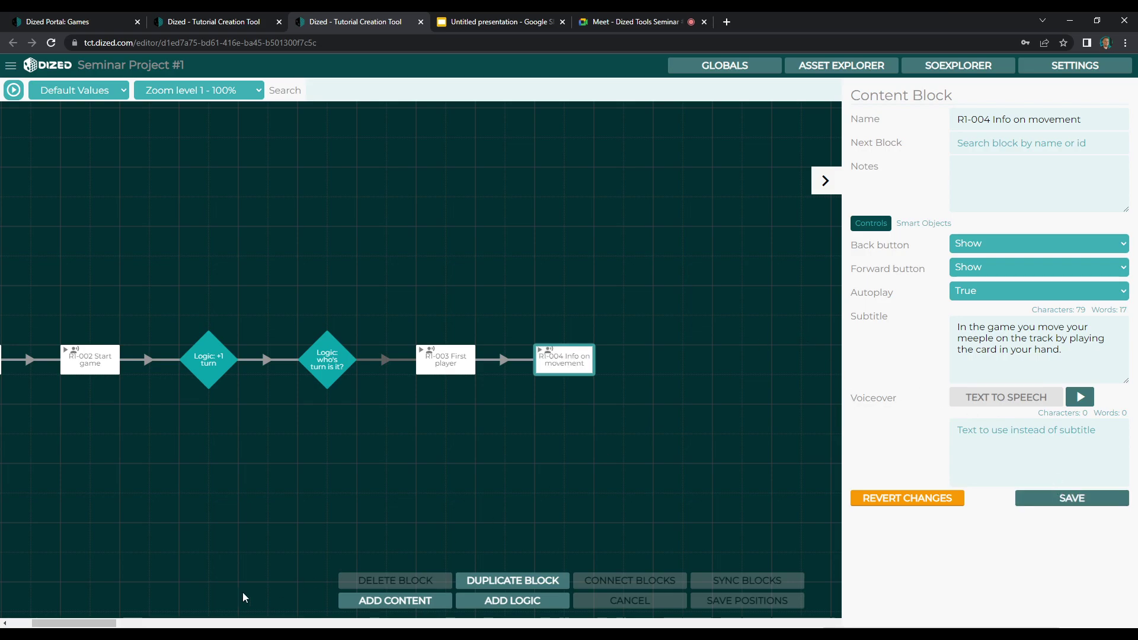
- Add a content block after R1-004 Info on movement and name it "R1-005 play a card and move"
left_click_drag(109, 623, 124, 623)
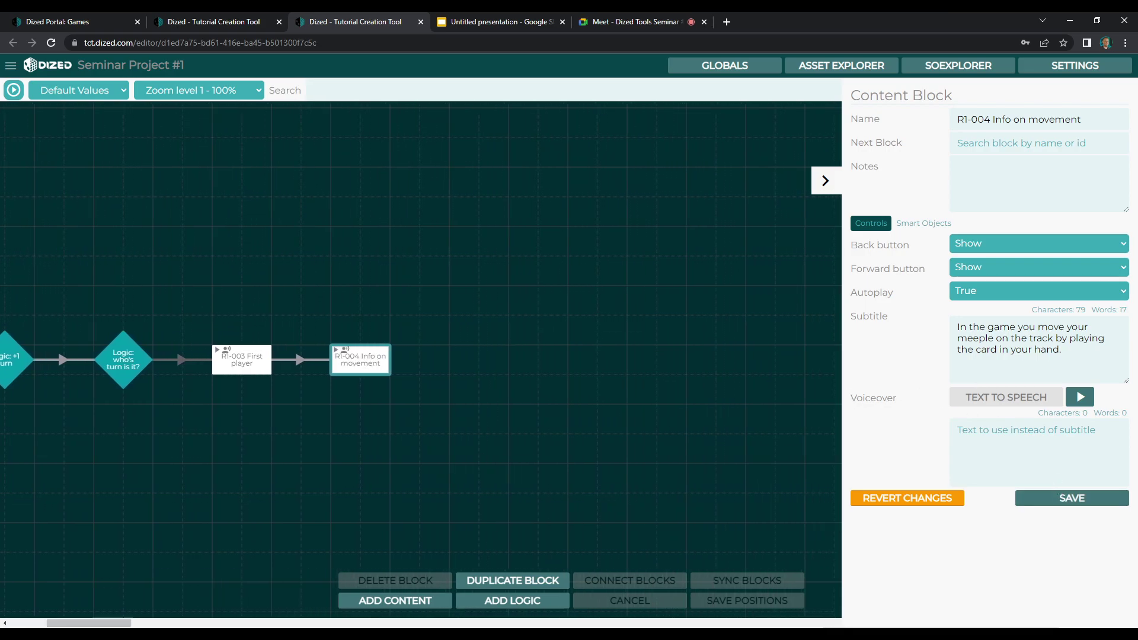
left_click(427, 595)
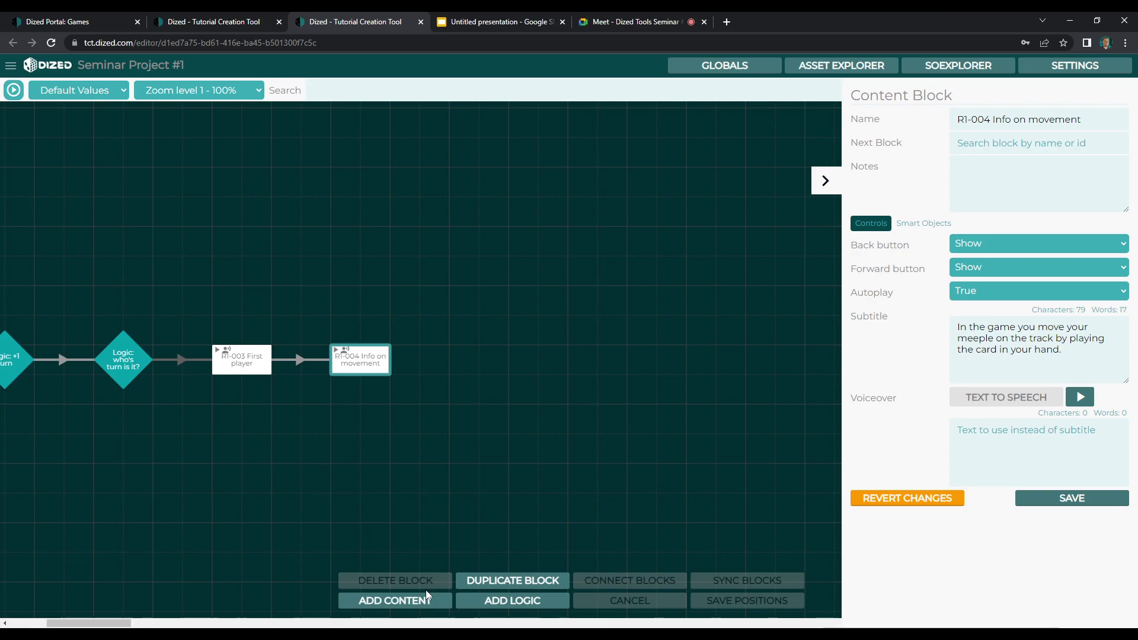
left_click(479, 354)
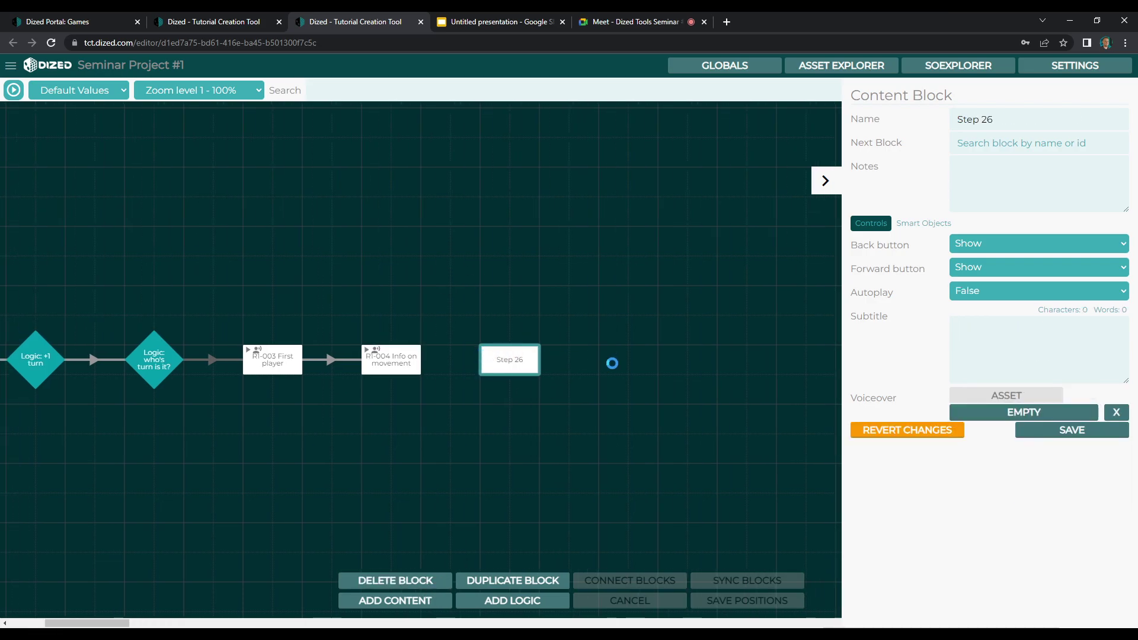
double_click(1001, 121)
key("ctrl+a")
type("R1-005")
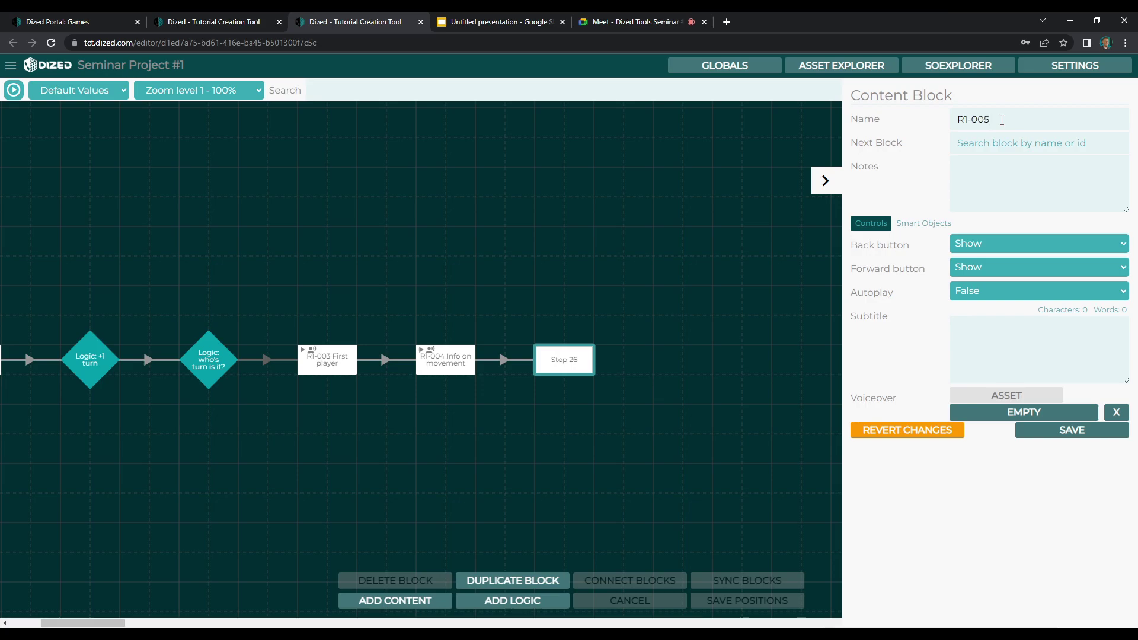
type(" play a card and ")
type("mvpoe")
key("BackSpace")
key("BackSpace")
type("ove")
- Enter the R1-005 subtitle "Lay a card on the table, and move your meeple the correct amount shown on the card."
left_click(985, 343)
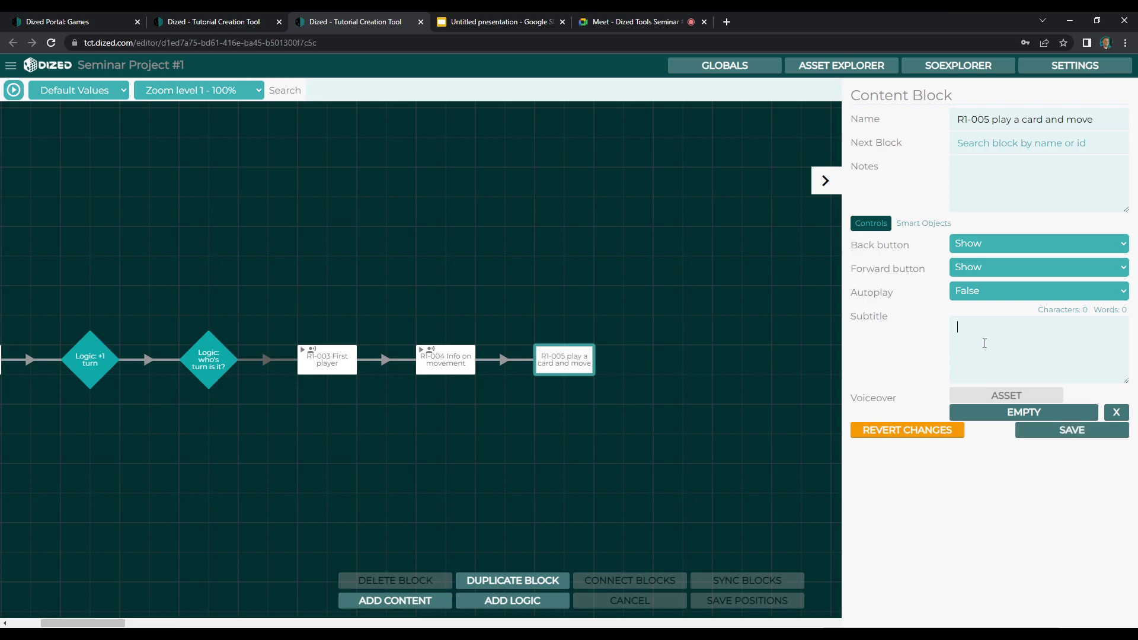
type("Lay a card on the table")
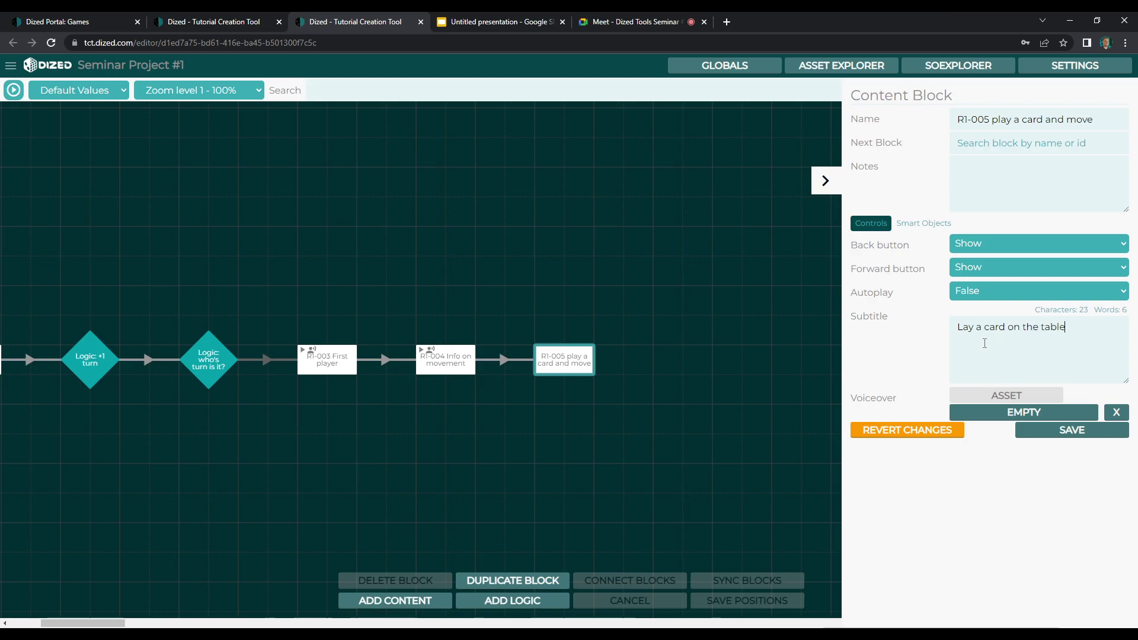
type(", and move your meeple ")
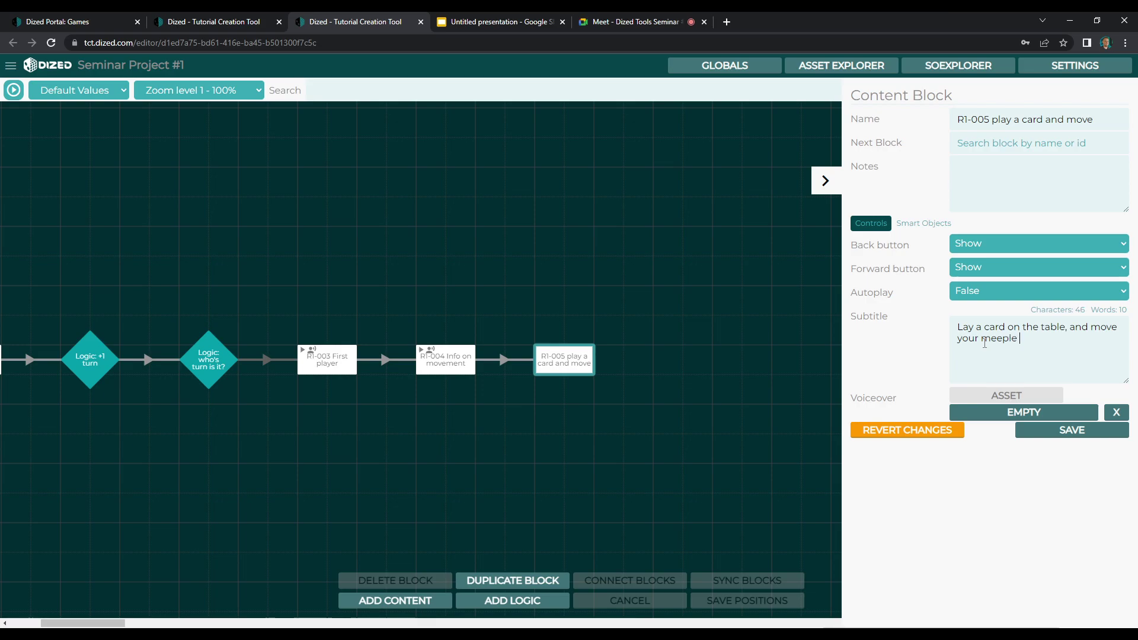
type("the correct amount shown on the card.")
- Set the R1-005 block's Voiceover to text to speech, keep Autoplay at False, and save the block
left_click(1007, 395)
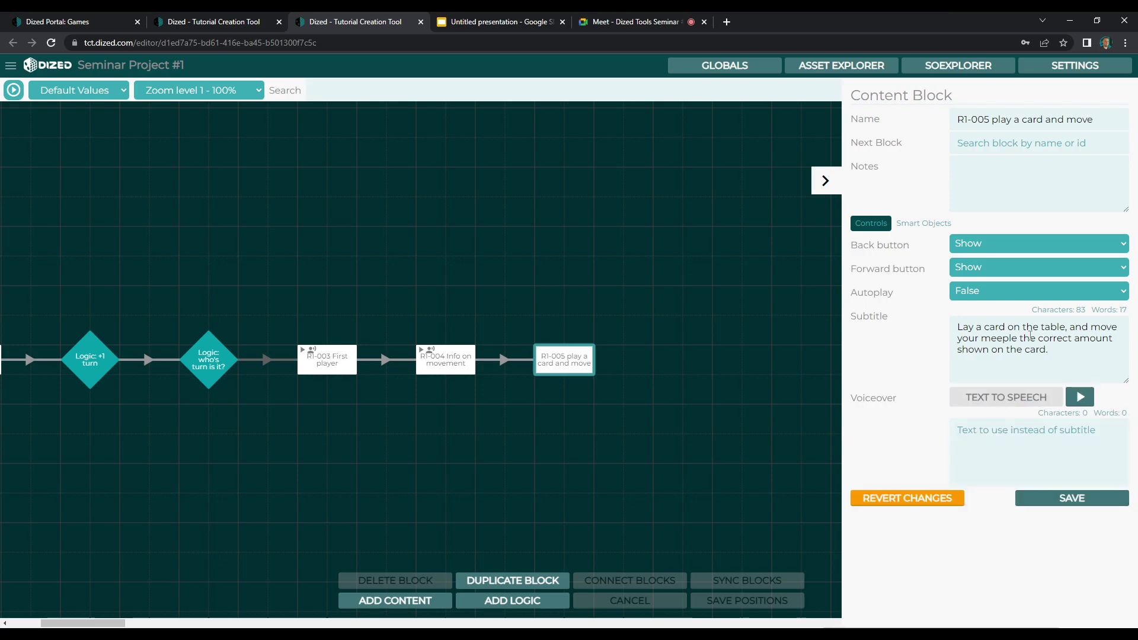
double_click(892, 292)
left_click(878, 296)
left_click(969, 291)
left_click(972, 313)
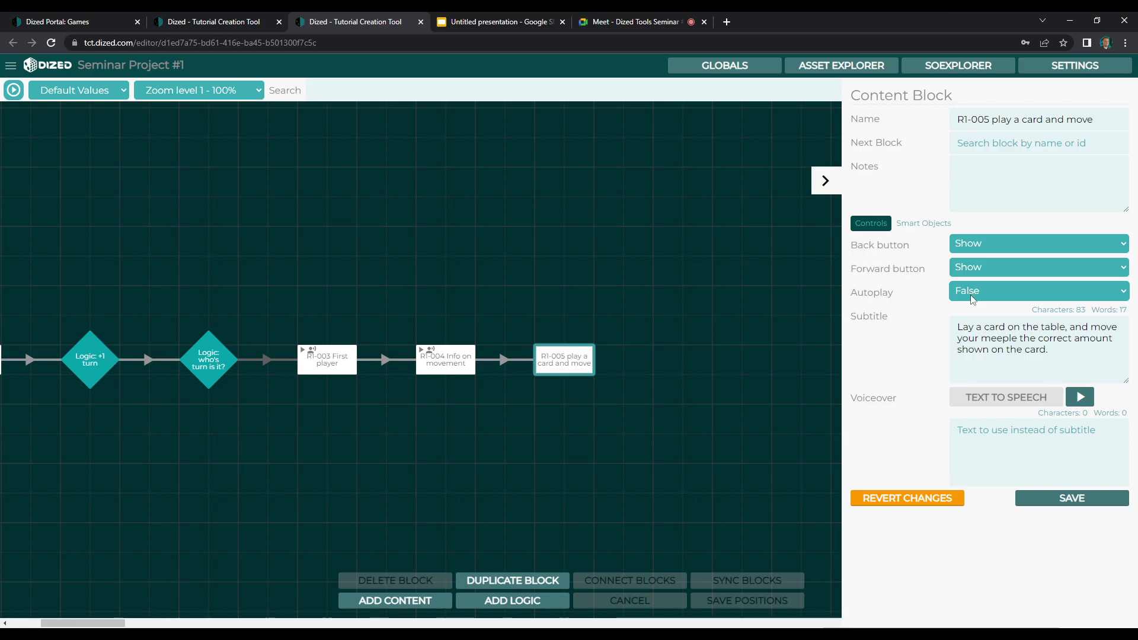
left_click(1050, 499)
- Append "Tap forward after you're done." to the R1-005 subtitle and save the block
left_click(1062, 348)
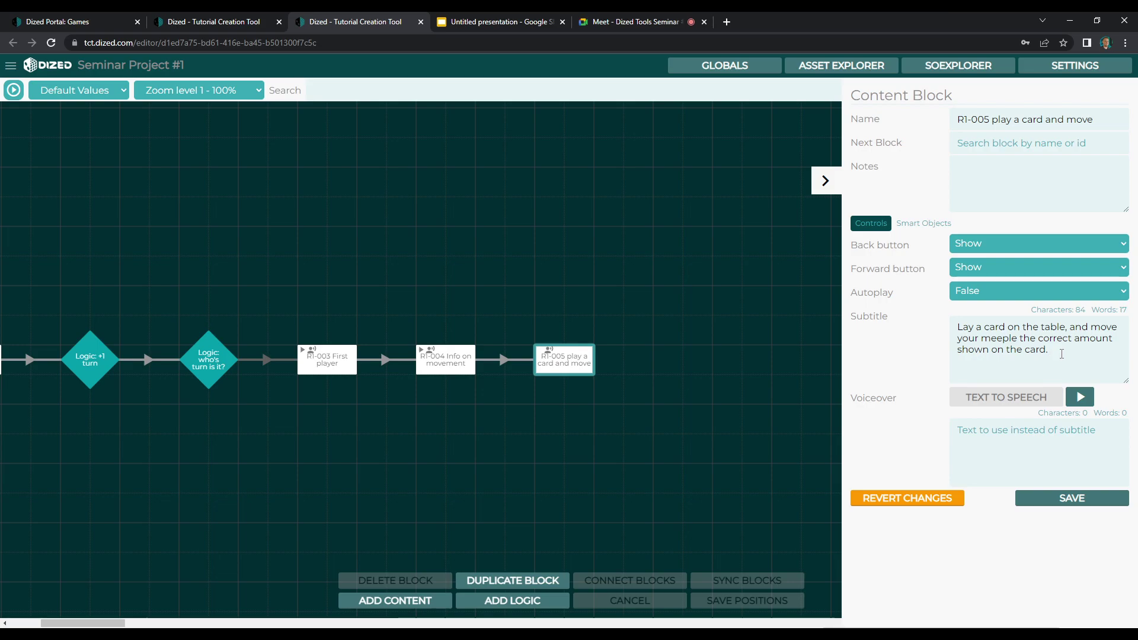
type("Tap forward after yo")
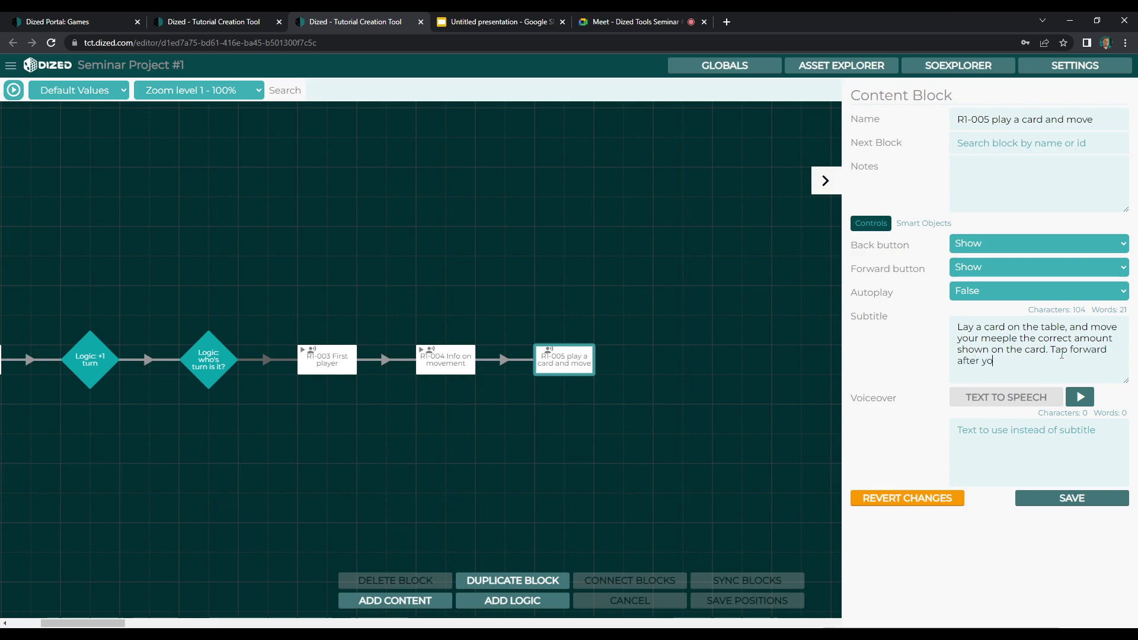
type("u're done.")
left_click(1057, 502)
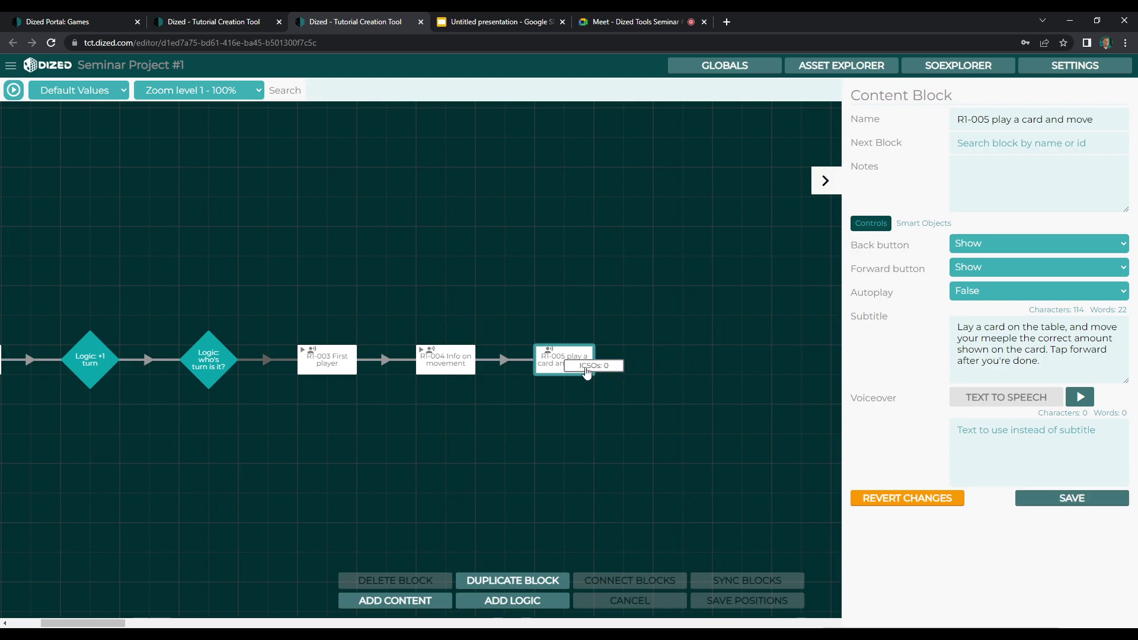
- Add a content block after R1-005 and name it "R1-006 Discard the card", reusing the previous block's numbering prefix
left_click_drag(88, 623, 101, 625)
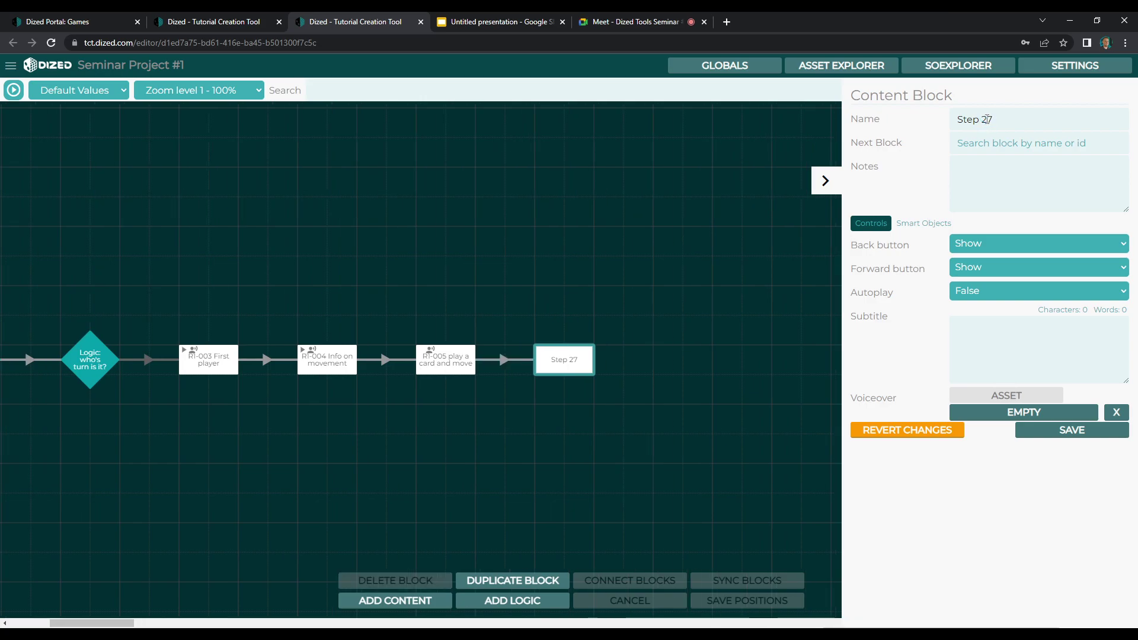
left_click(464, 364)
left_click_drag(991, 121, 799, 127)
key("ctrl+c")
left_click(557, 360)
left_click_drag(1008, 121, 956, 120)
key("ctrl+v")
key("BackSpace")
key("BackSpace")
type("6 Discard the card")
- Enter the R1-006 subtitle "Now discard the card you just played, to a discard pile next to the board." and set Voiceover to text to speech
left_click(1000, 349)
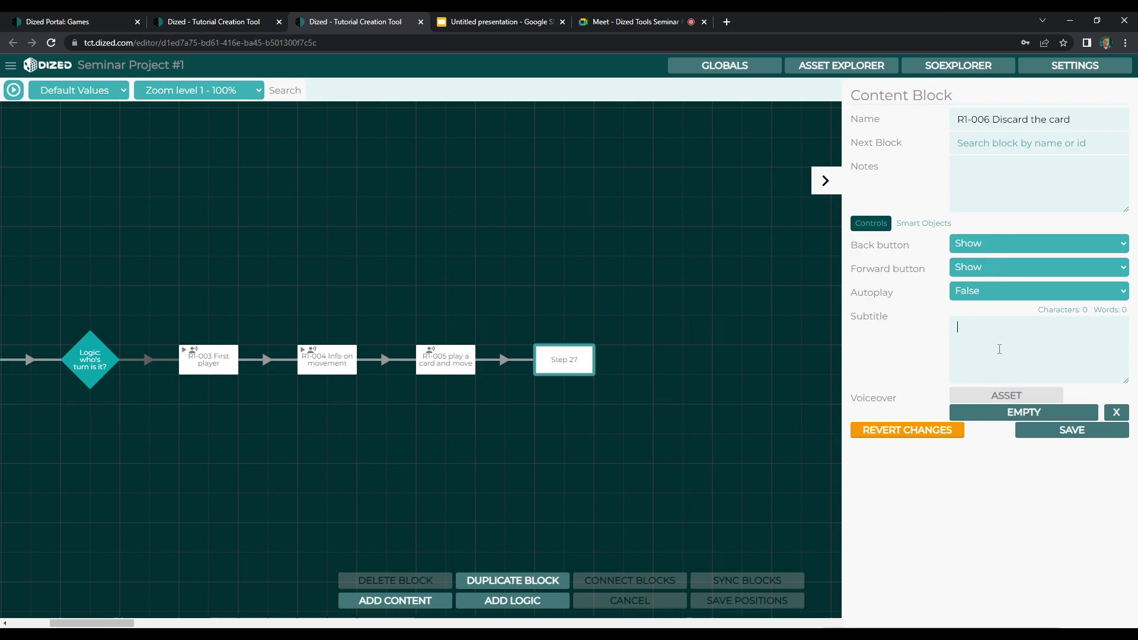
type("Now discard the card you")
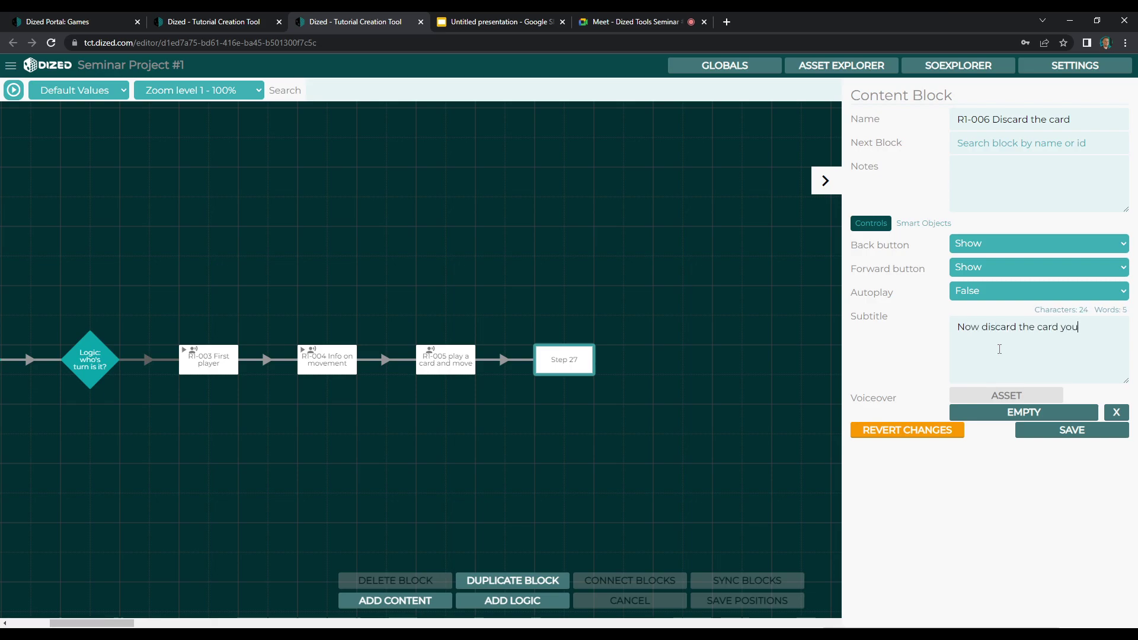
type(" just played, to a disc")
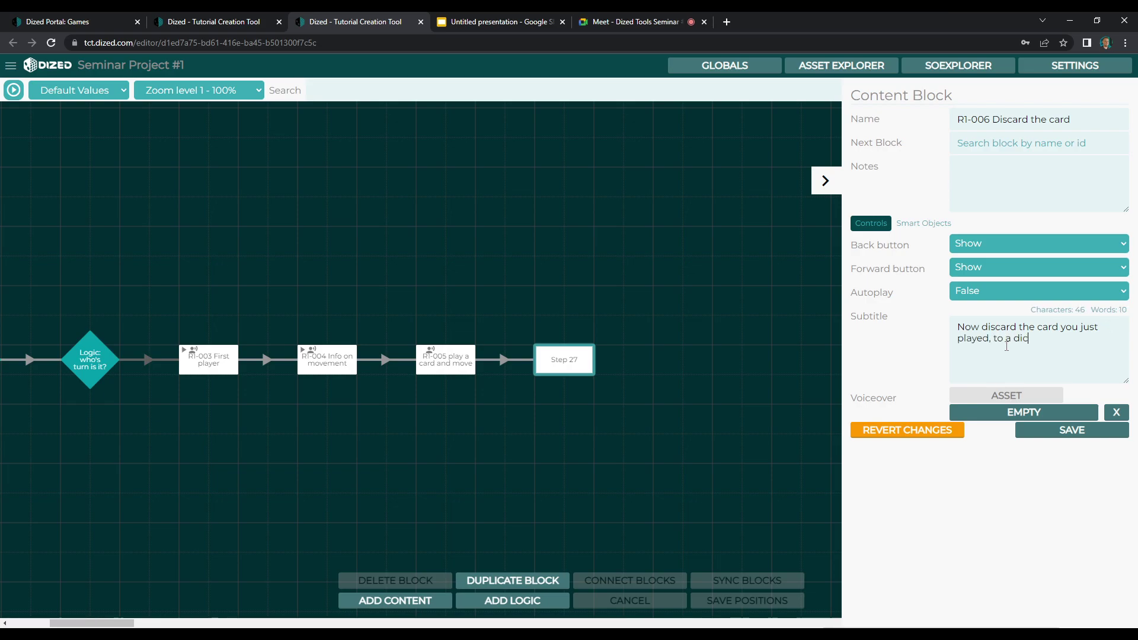
type("ard pile next")
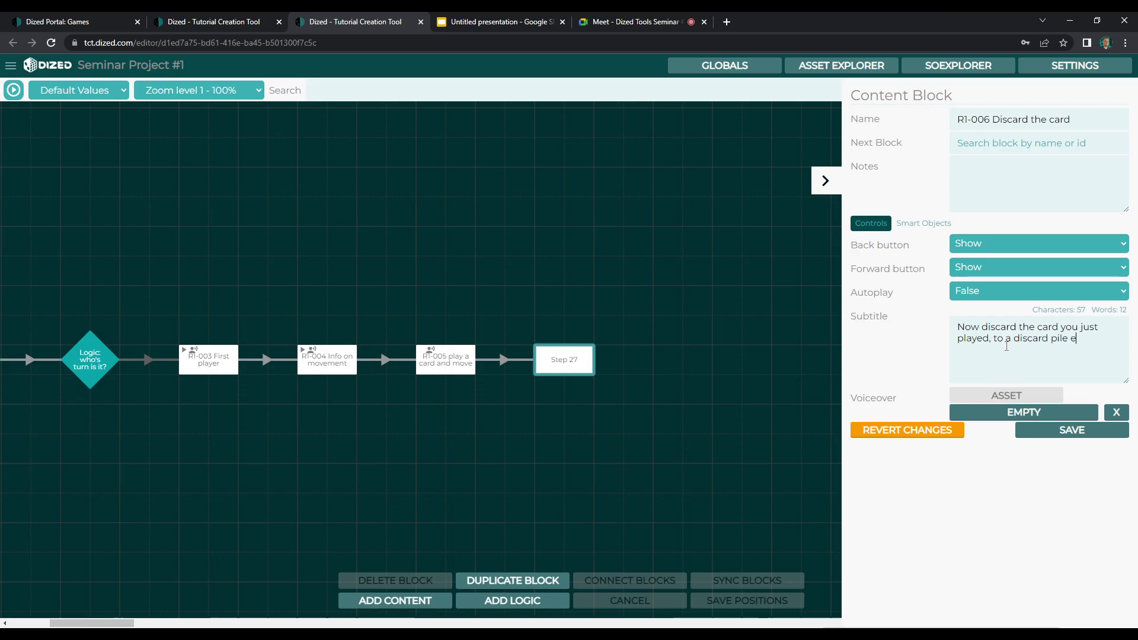
type(" to the board.")
left_click_drag(1034, 361, 1008, 335)
left_click(1006, 326)
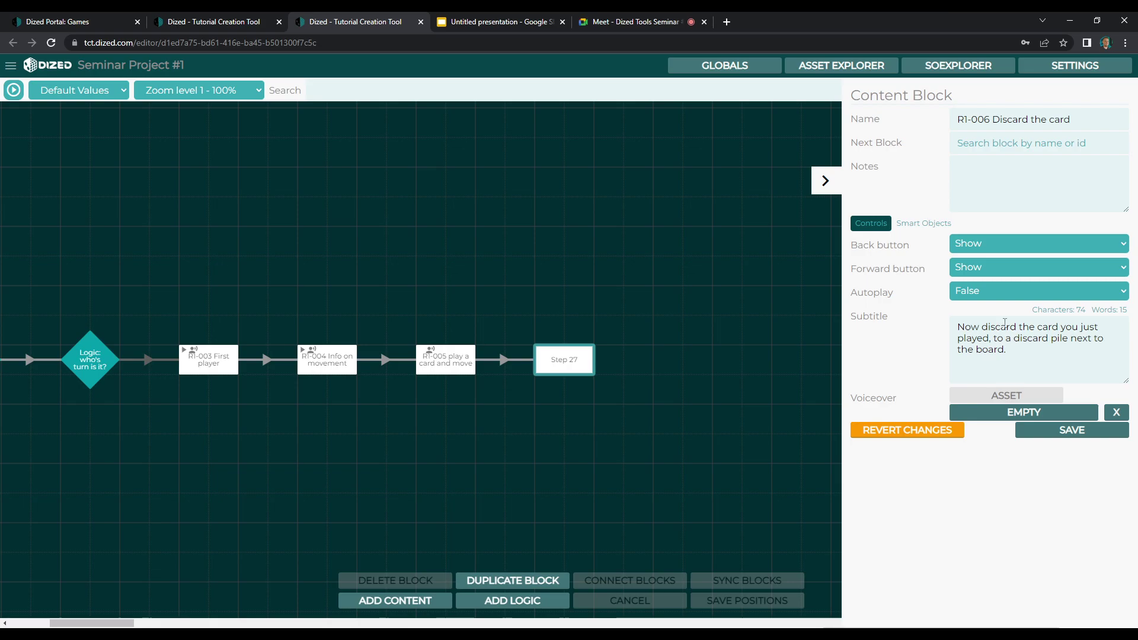
left_click(1003, 401)
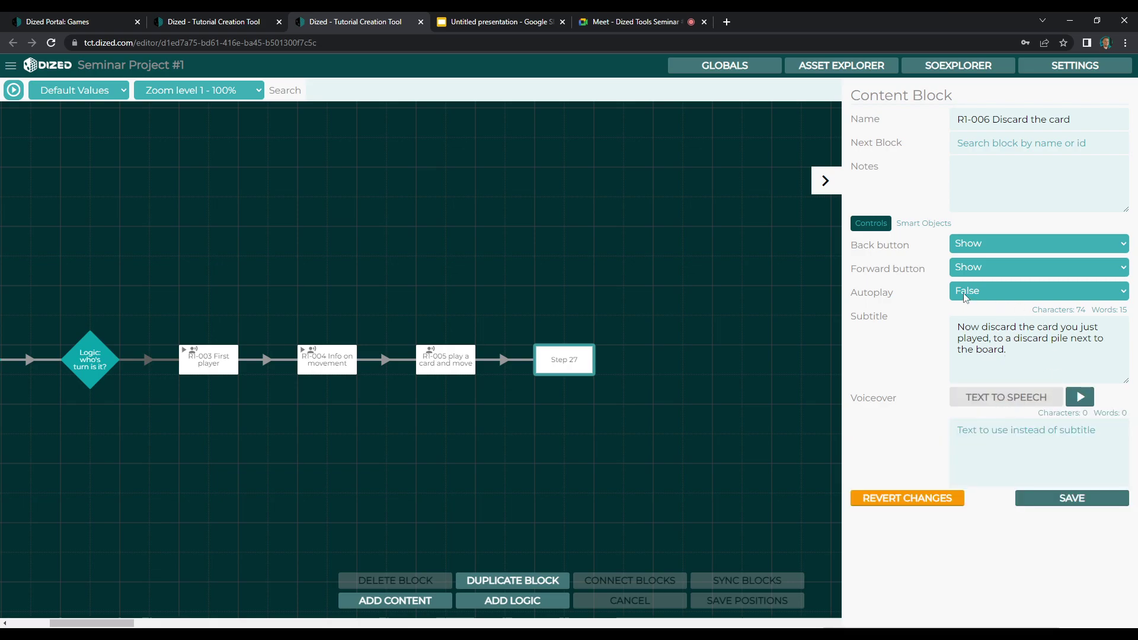
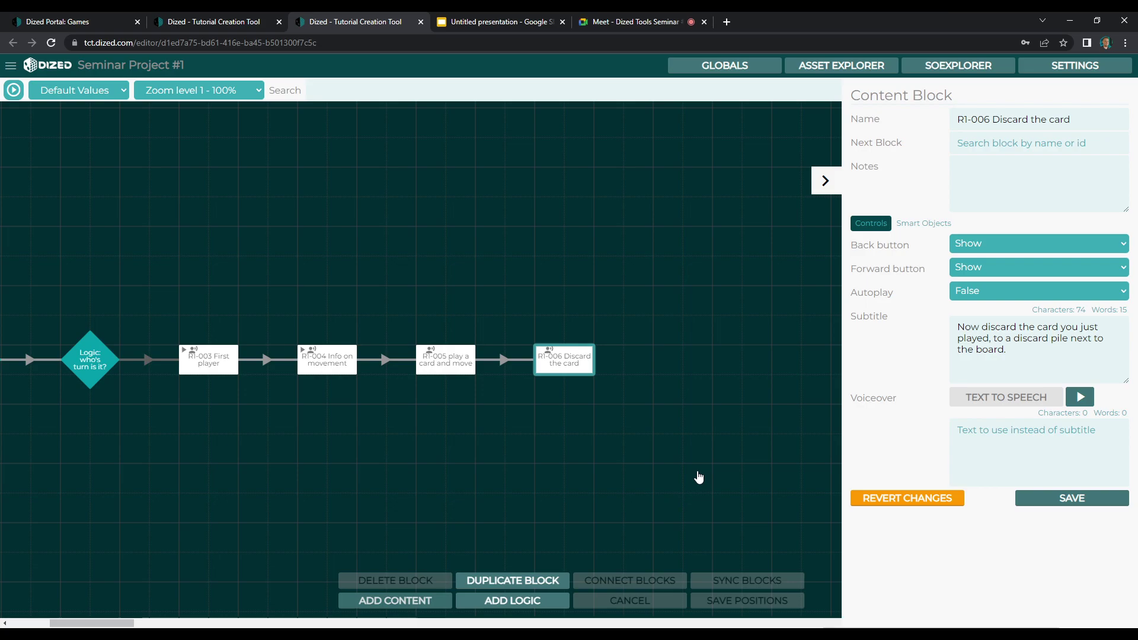
- Add a content block after R1-006 Discard the card and name it "R1-007 Refill and end your turn"
left_click(653, 411)
left_click(977, 119)
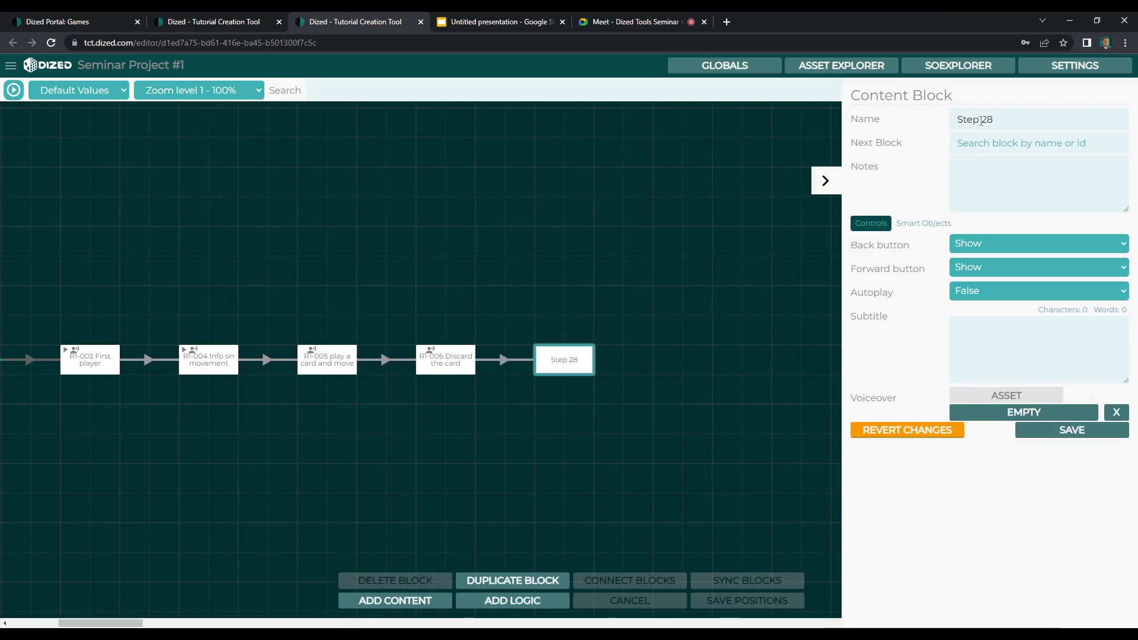
triple_click(981, 120)
type("T")
type("1-")
type("007")
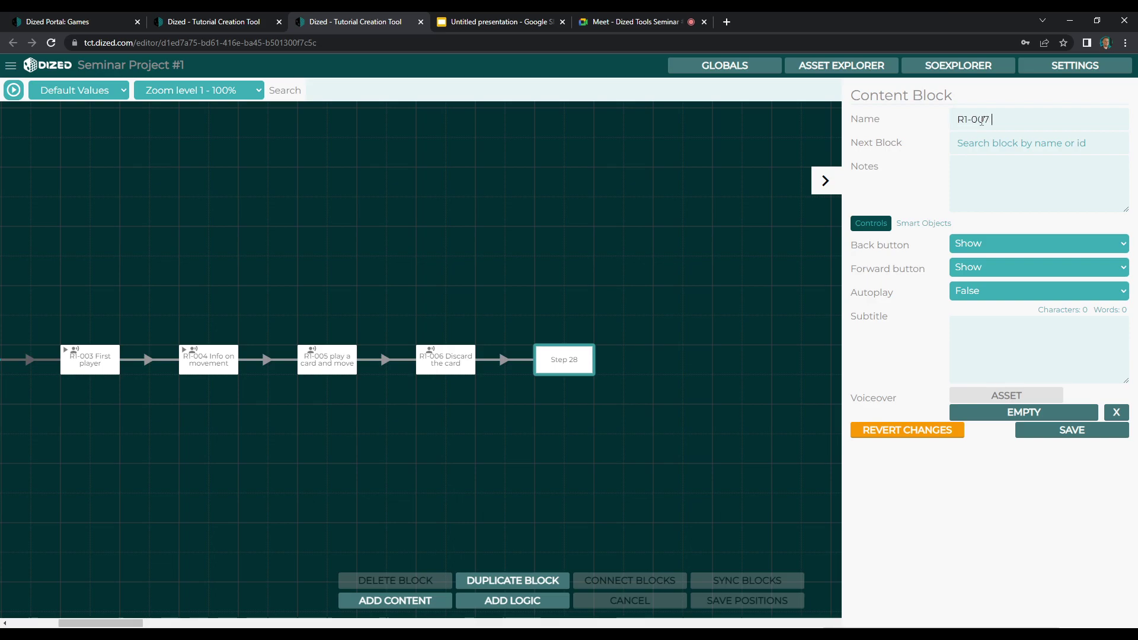
type(" Refill and end your turn")
- Enter the R1-007 subtitle "Now refill your hand from the draw deck. This concludes your turn! Tap forward when you're ready.", set text-to-speech voiceover and save
left_click(1009, 324)
type("Now refill your had")
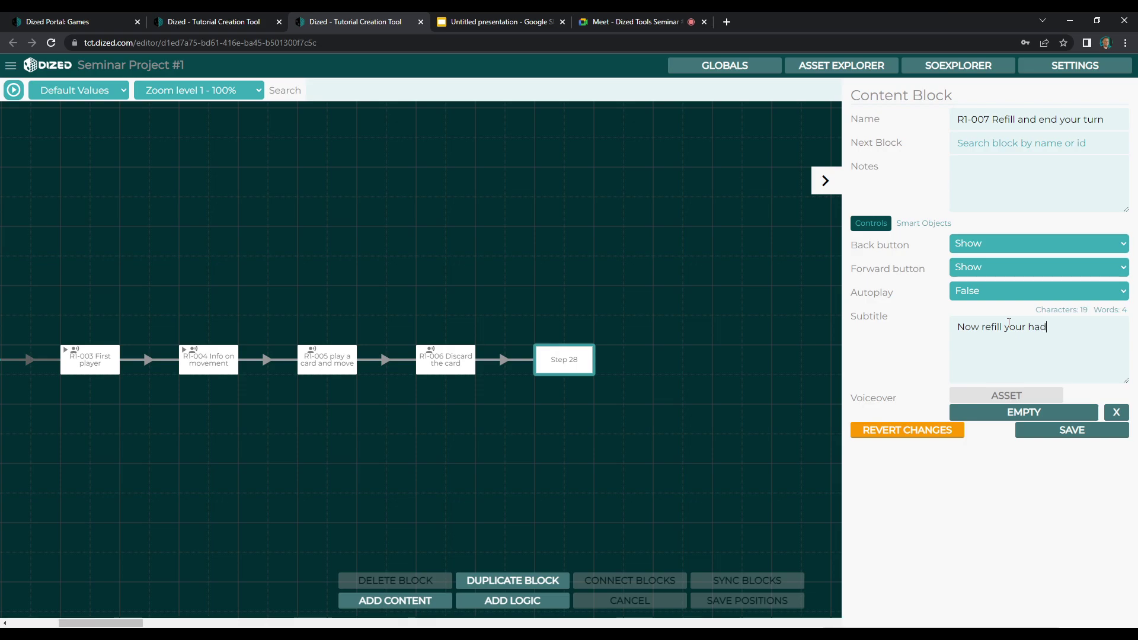
key("BackSpace")
type("nd from the draw deck")
key("BackSpace")
type(". This con")
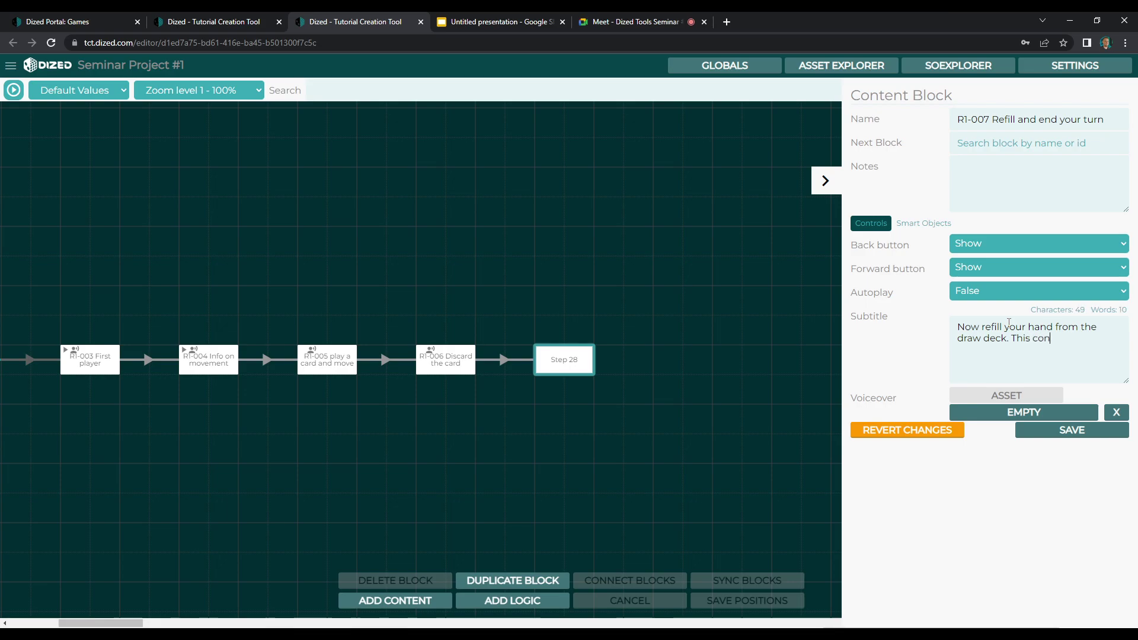
type("cludes your turn! Tap forward")
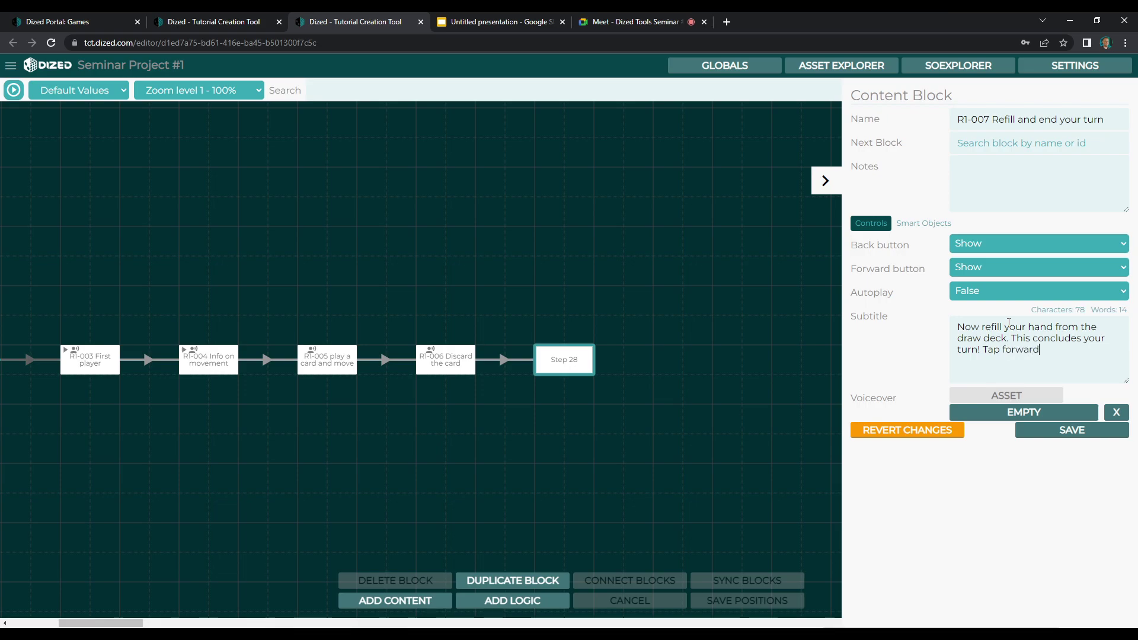
type(" when you're ready.")
left_click(1007, 396)
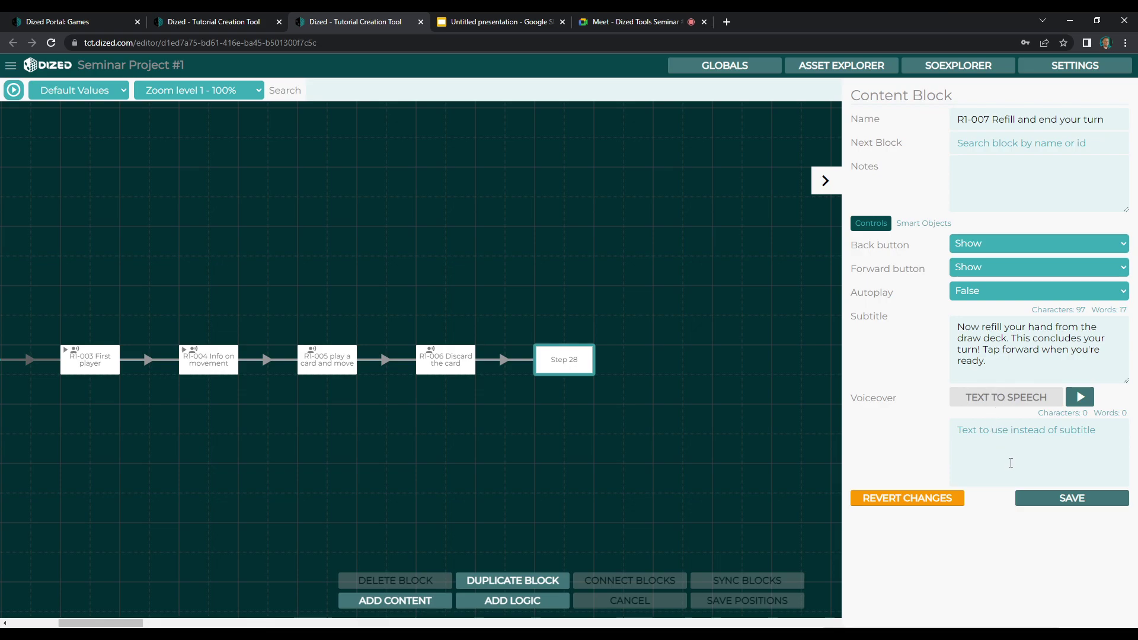
left_click(1040, 504)
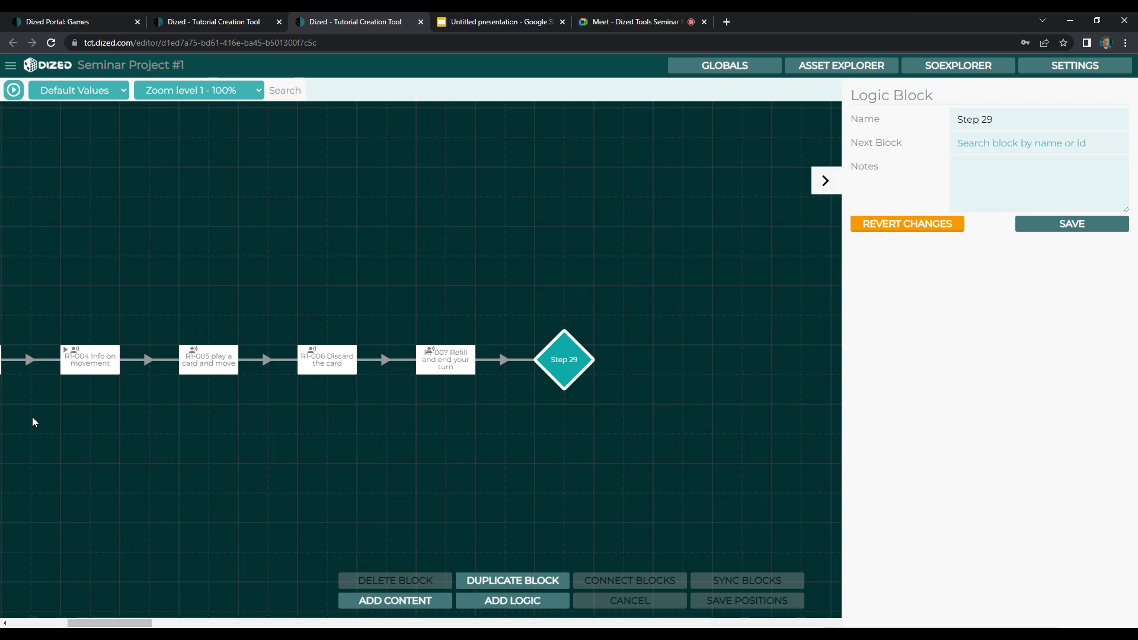
- Add a logic block after R1-007, name it "End turn" and save it
triple_click(1026, 117)
type("End turn")
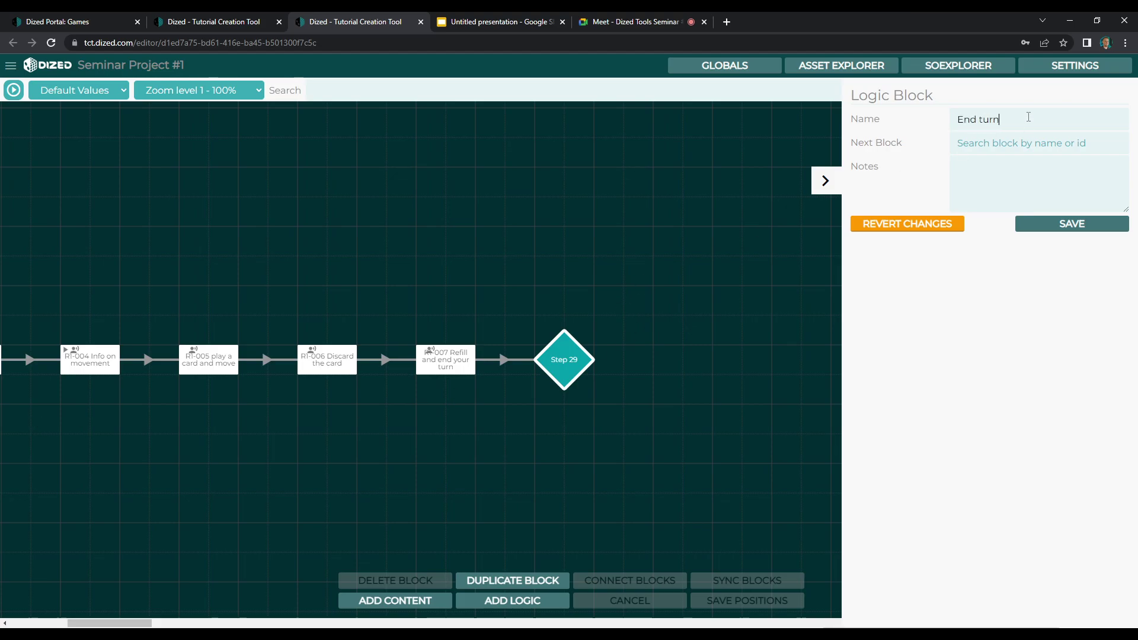
left_click(1033, 233)
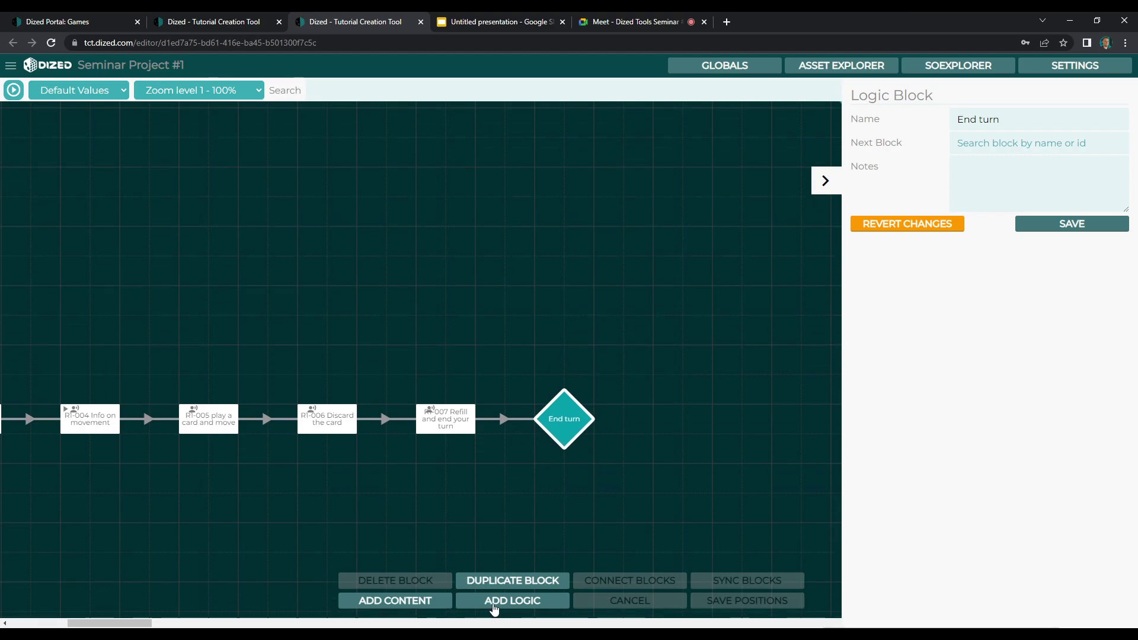
- Check the turn-flow diagram in Google Slides, and add and save a logic block directly above End turn named "Logic: go to round 2?"
left_click(475, 21)
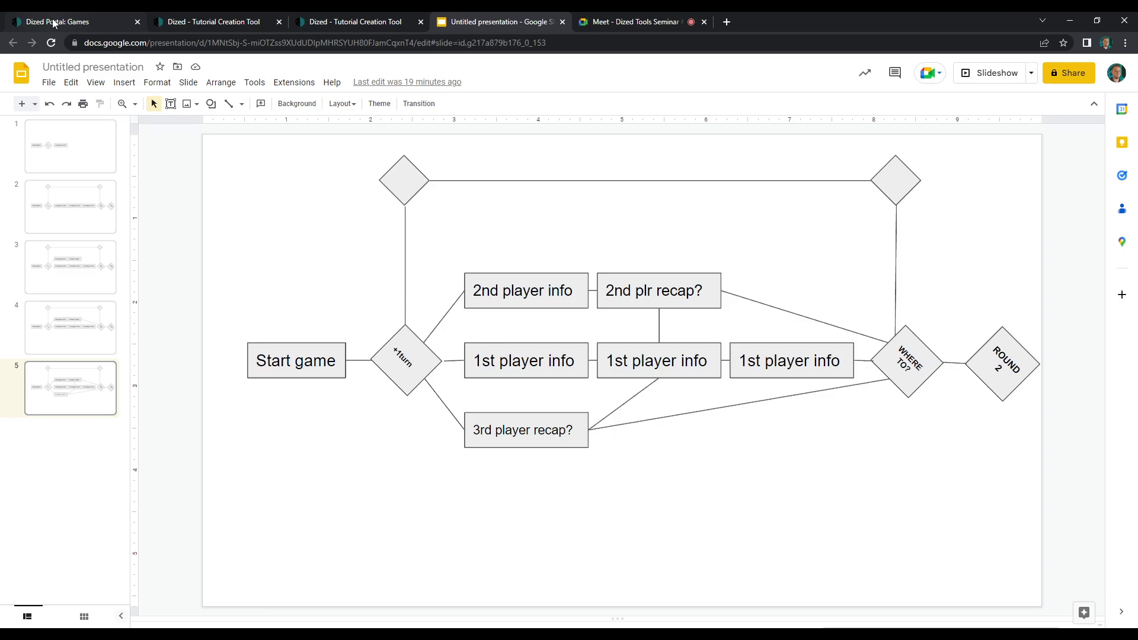
left_click(240, 22)
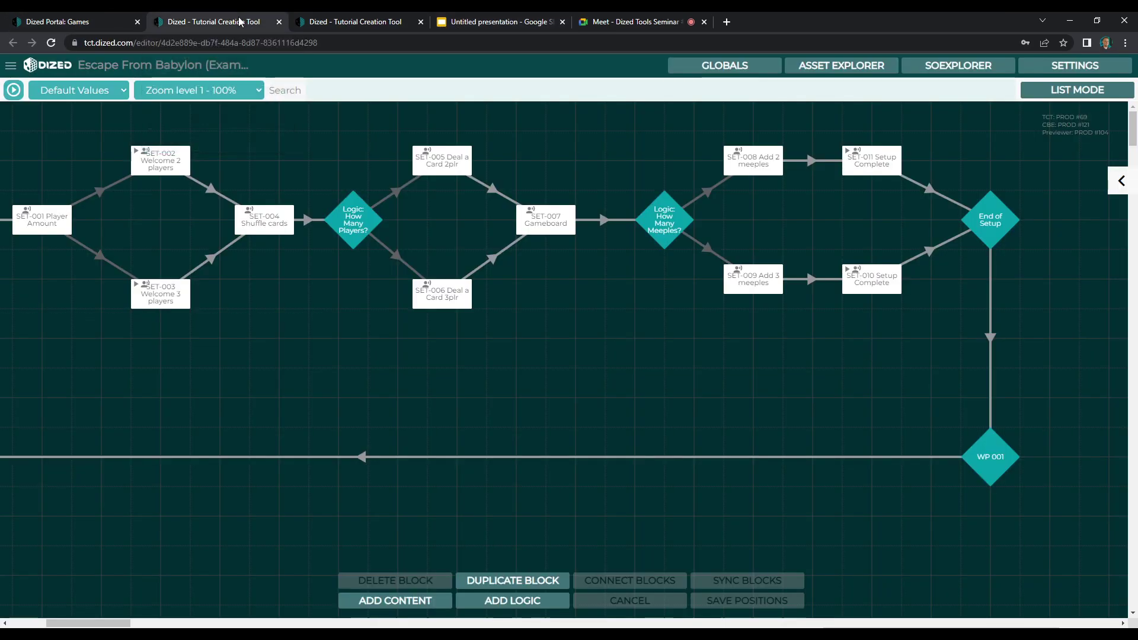
left_click(323, 21)
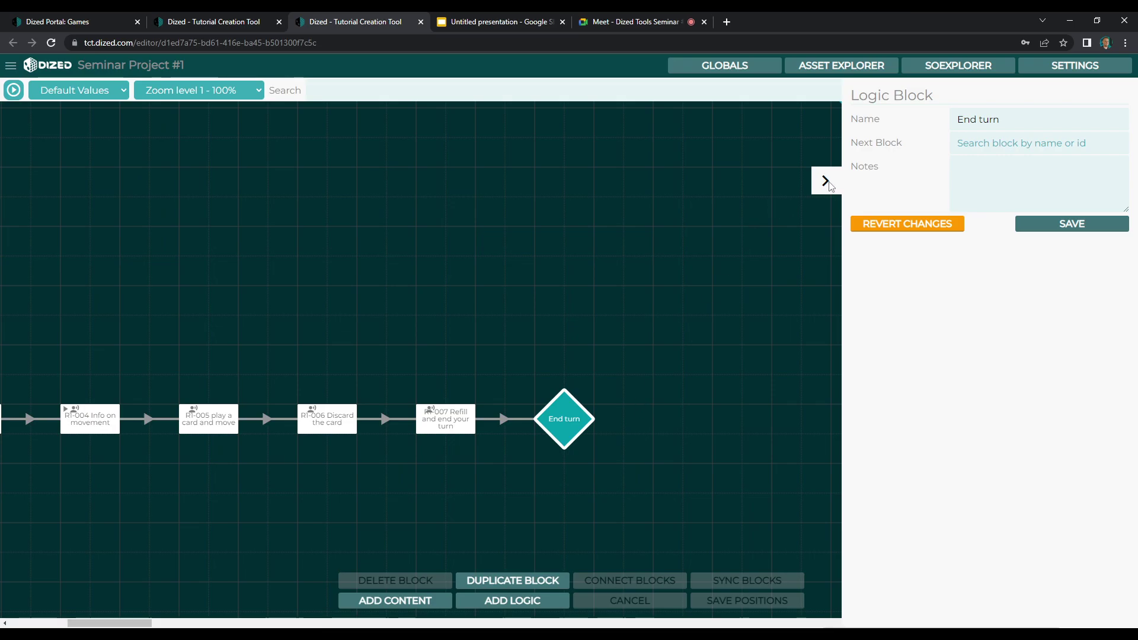
left_click_drag(571, 363, 461, 250)
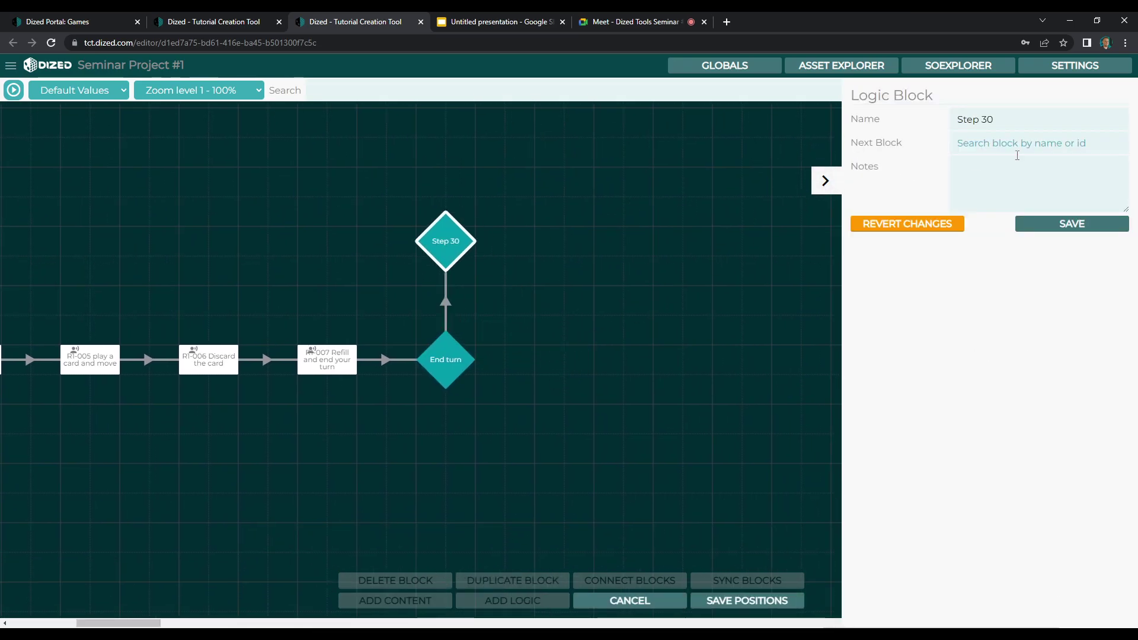
triple_click(1023, 118)
type("Logic: go ")
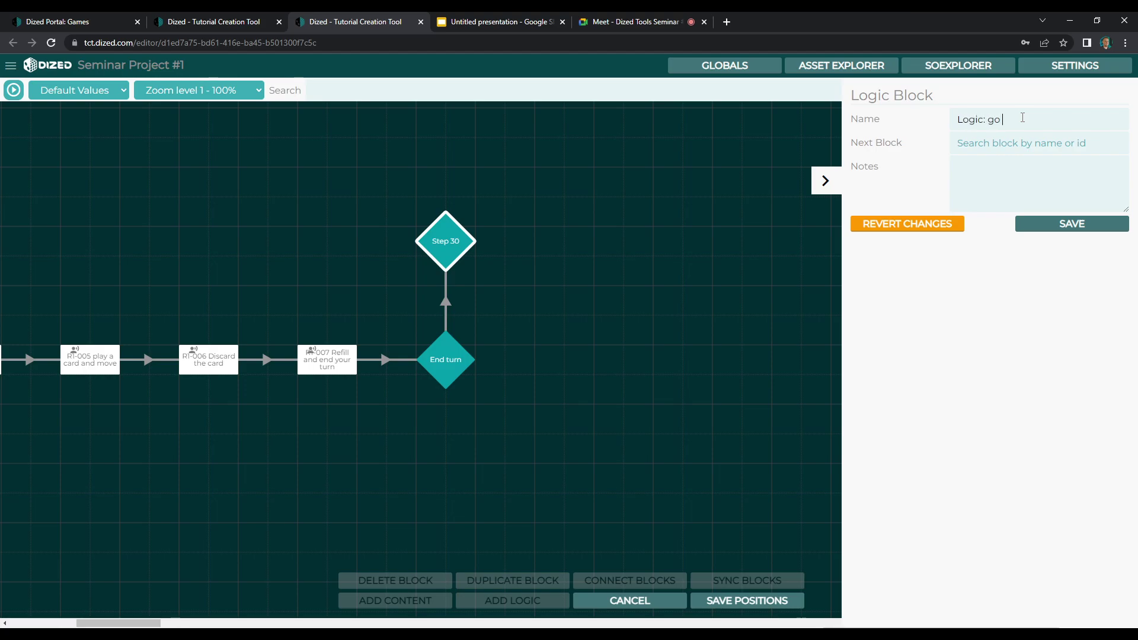
type("to round 2?")
left_click(1037, 224)
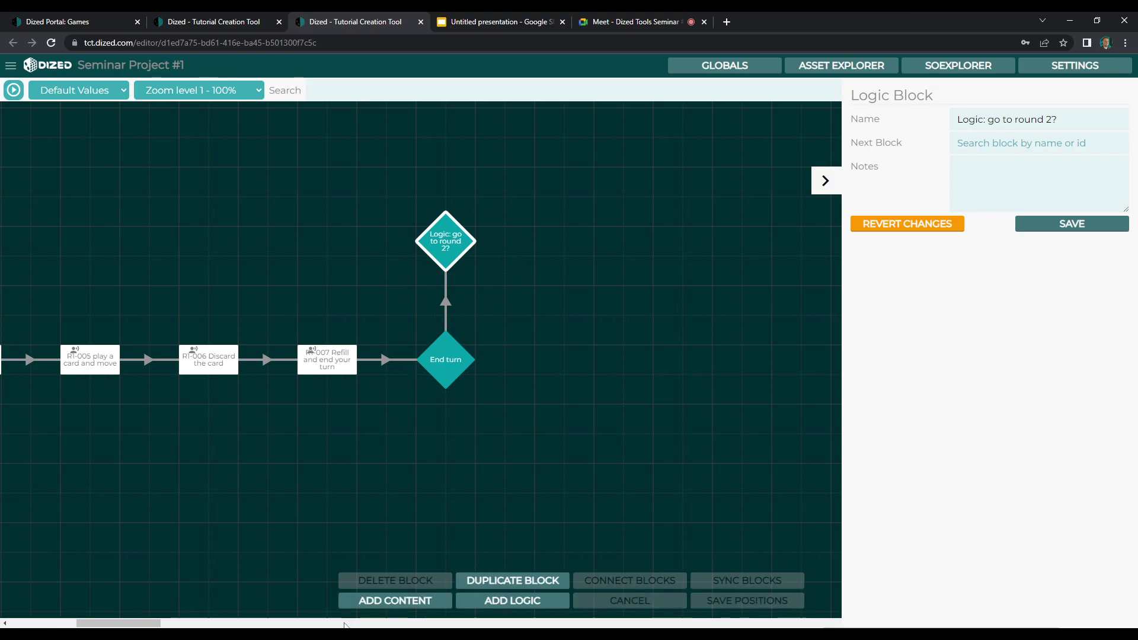
- Add a logic block following "Logic: go to round 2?", place it directly above that block and name it "WP 003"
left_click_drag(157, 623, 153, 624)
scroll(386, 462, "up", 2)
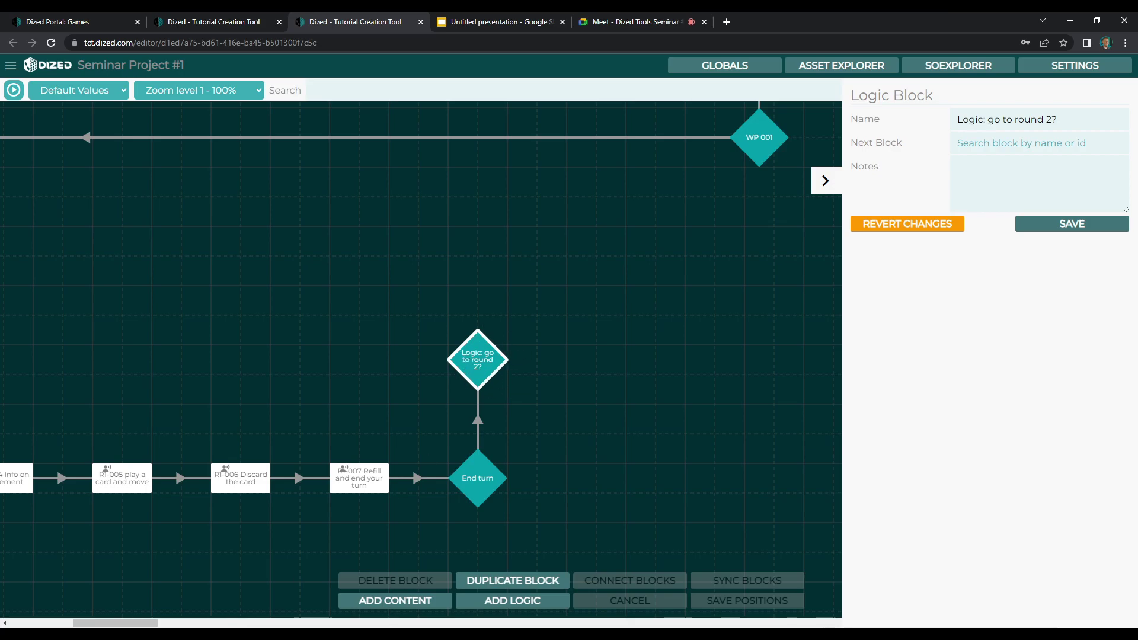
mouse_move(124, 623)
left_mouse_down()
mouse_move(88, 626)
mouse_move(126, 626)
left_mouse_up()
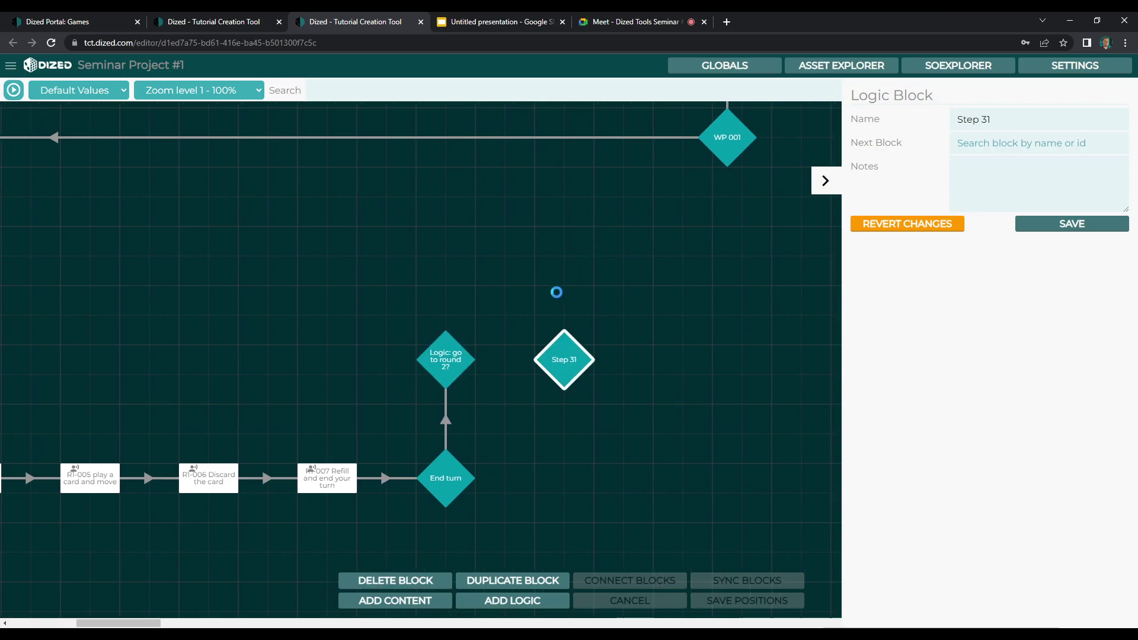
left_click_drag(580, 361, 458, 271)
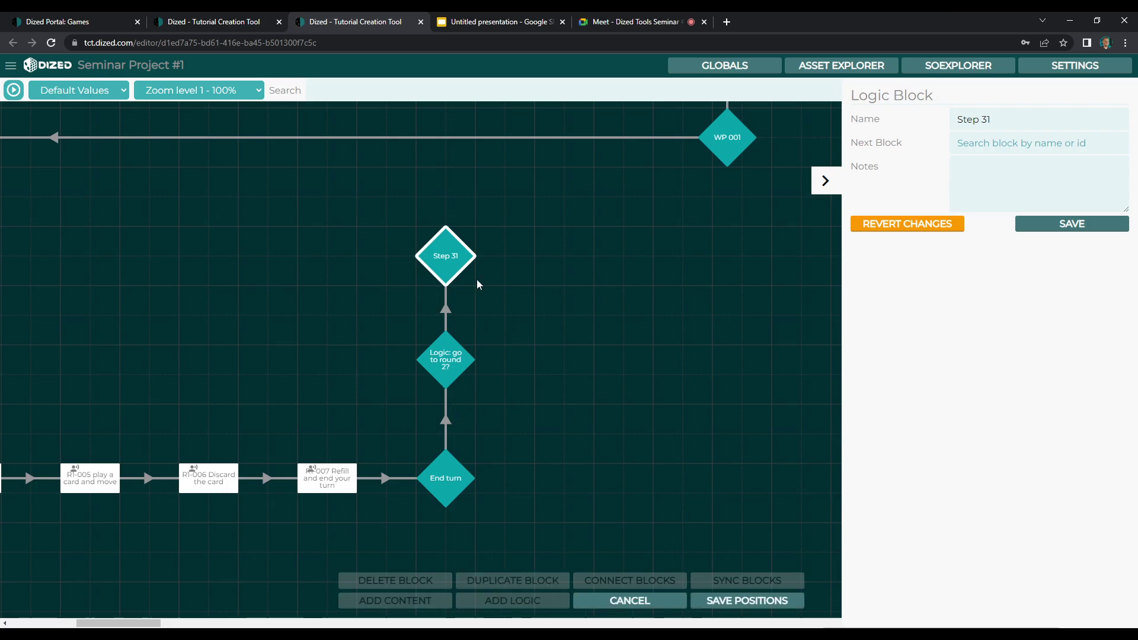
triple_click(996, 113)
type("wo")
type(" 003")
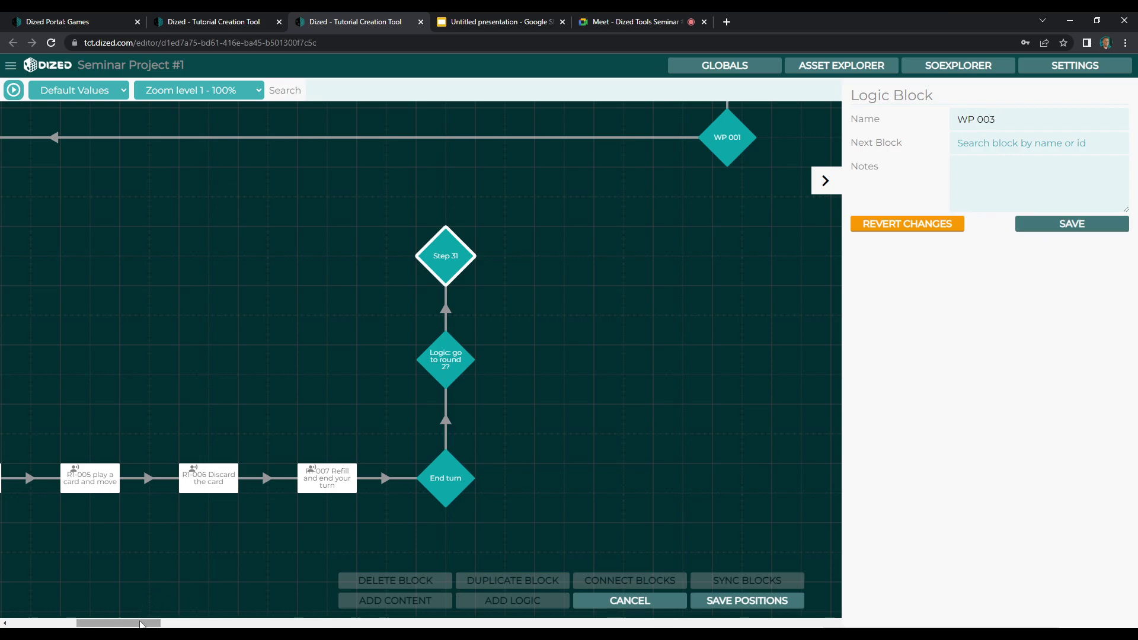
- Add a logic block after WP 003, move it directly above "Logic: +1 turn", name it "WP 004" and save it
mouse_move(131, 624)
left_mouse_down()
mouse_move(75, 624)
mouse_move(123, 624)
left_mouse_up()
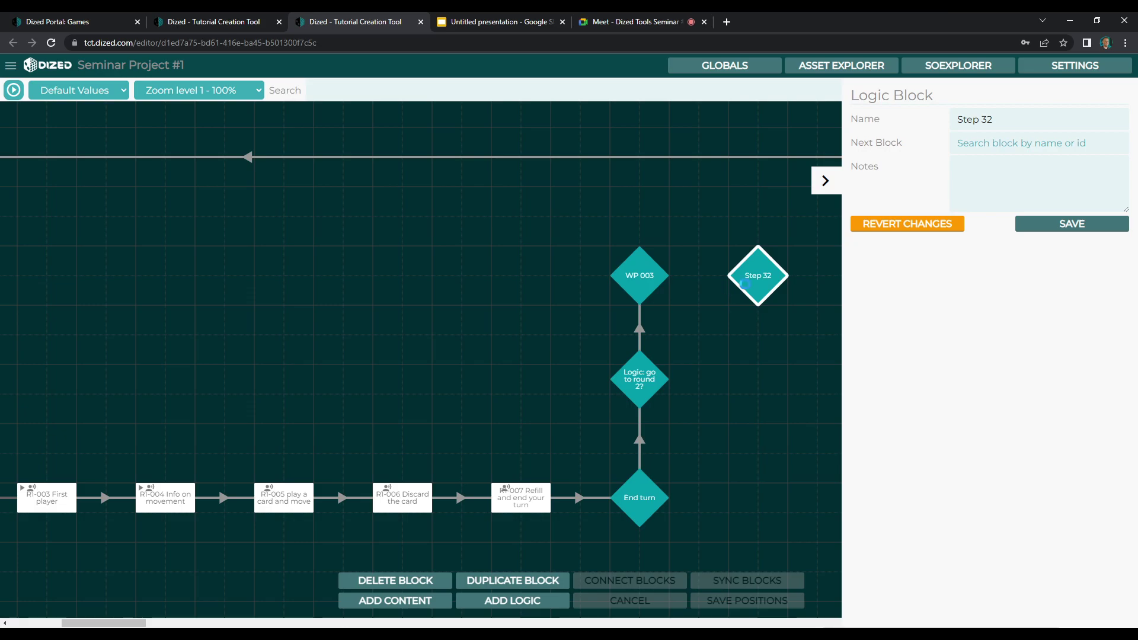
left_click_drag(543, 364, 9, 365)
left_click_drag(131, 624, 89, 623)
left_click_drag(592, 363, 163, 372)
double_click(1012, 116)
key("ctrl+a")
type("WP 004")
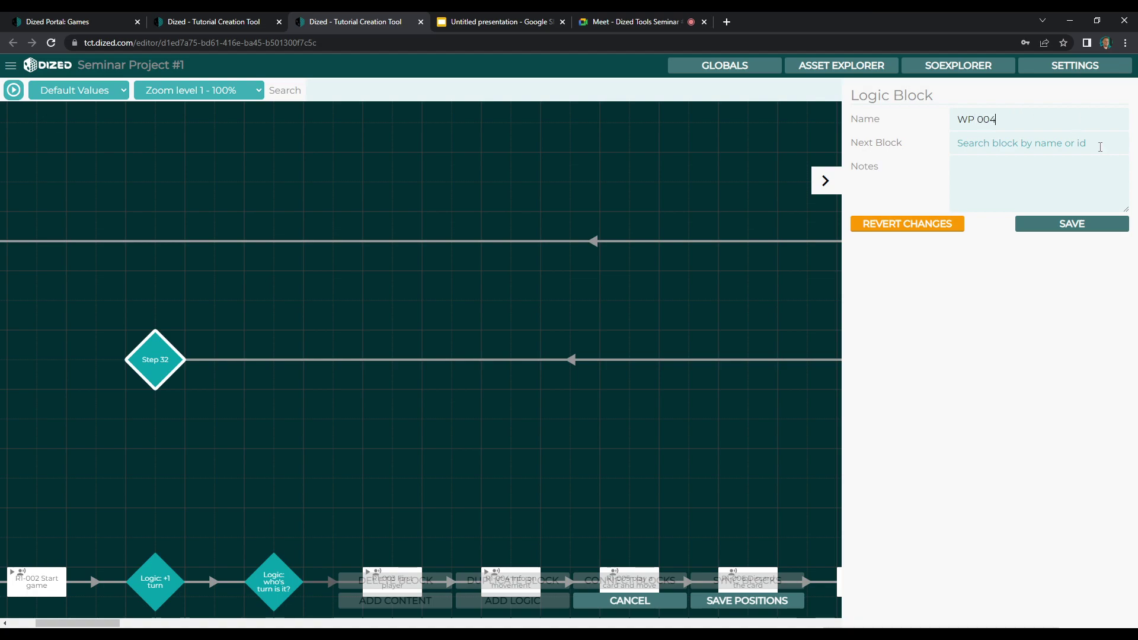
left_click(1079, 225)
- Connect WP 004 to the "Logic: +1 turn" block
scroll(165, 591, "down", 2)
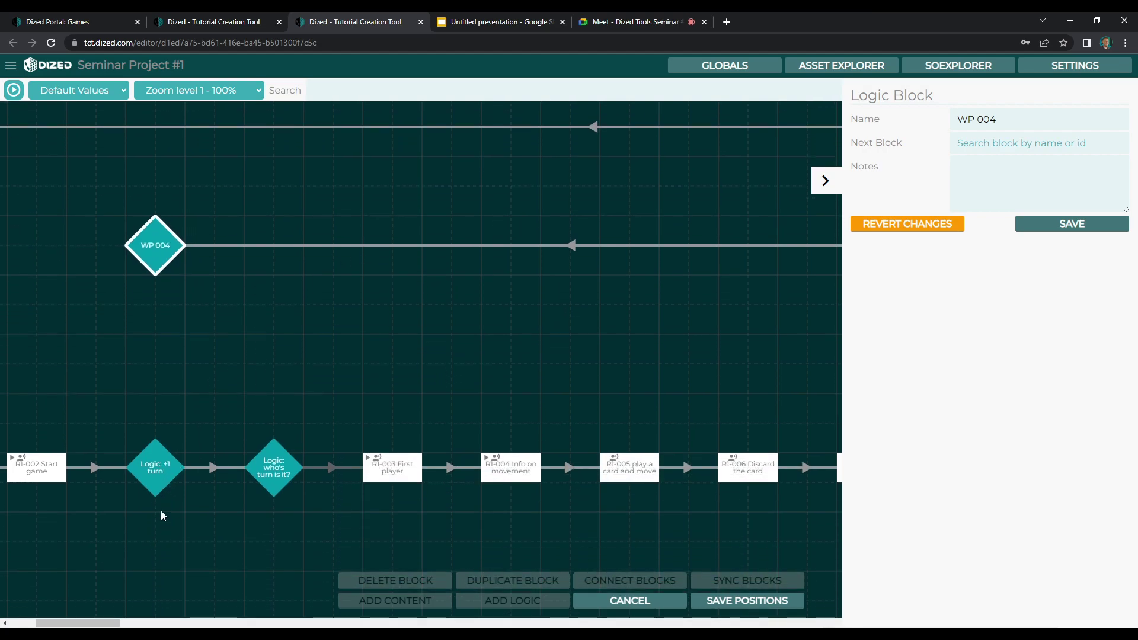
left_click(165, 323)
left_click(156, 242)
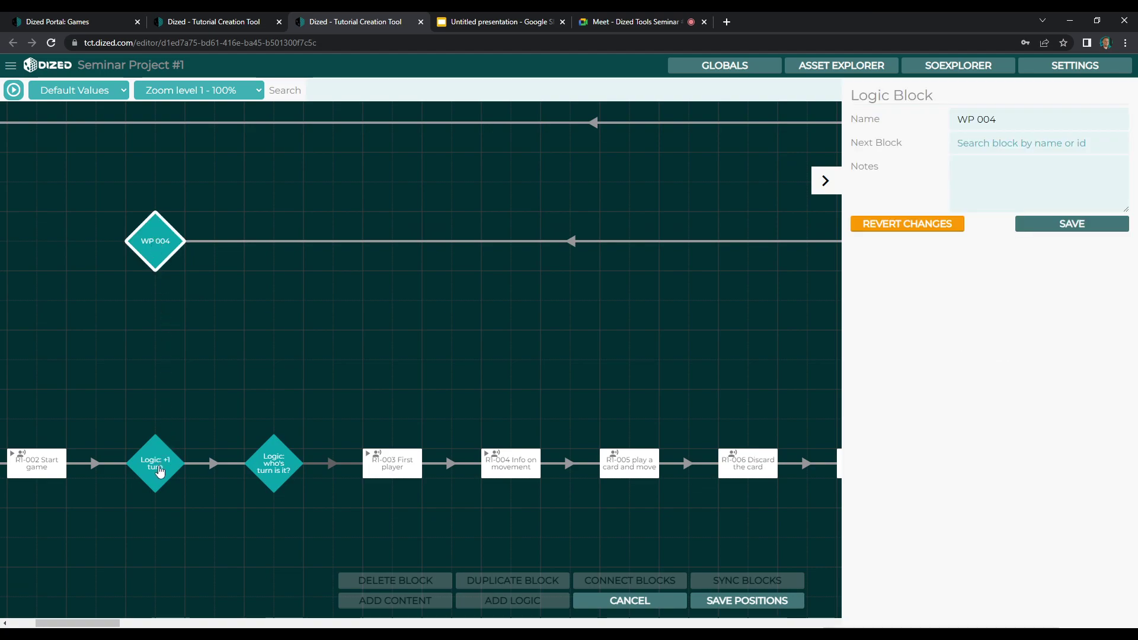
left_click(158, 468, "ctrl")
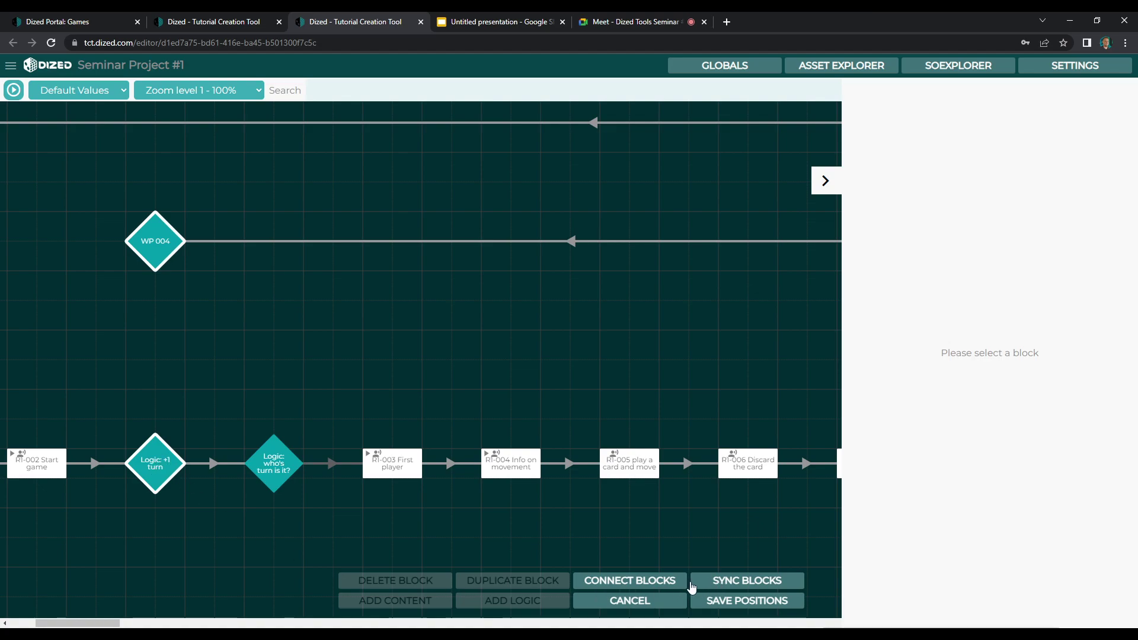
left_click(666, 581)
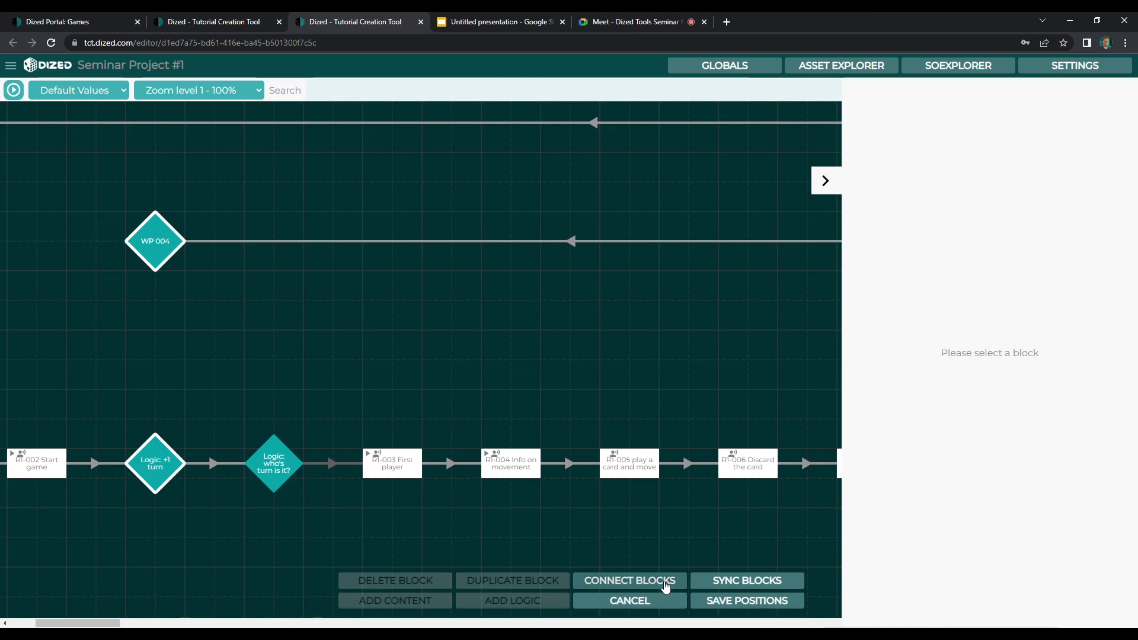
left_click(151, 456)
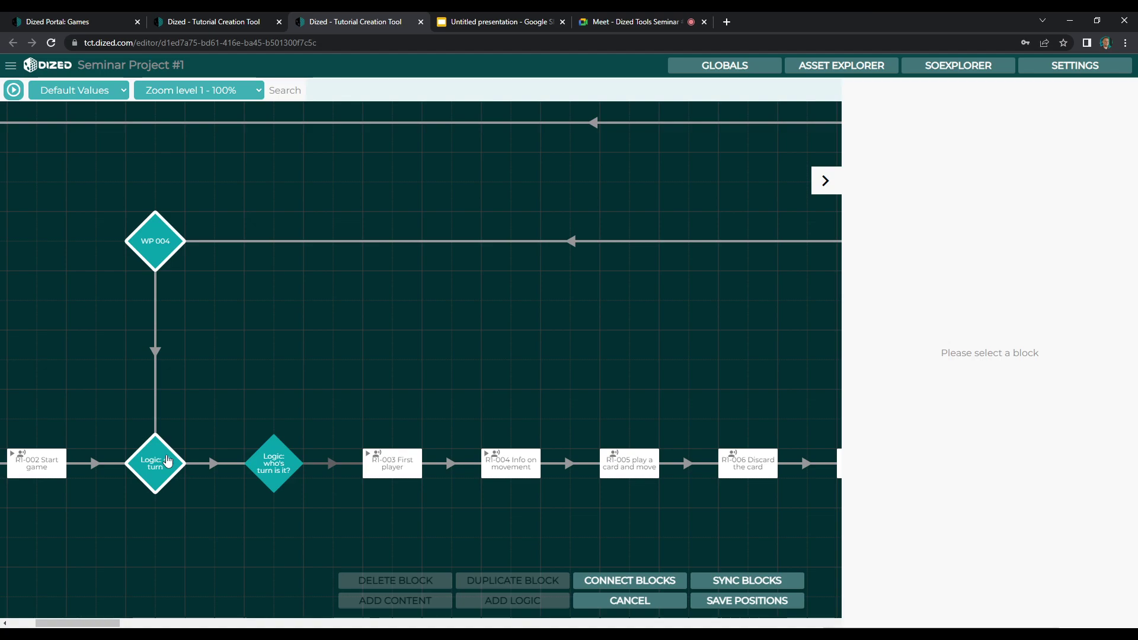
left_click(166, 460)
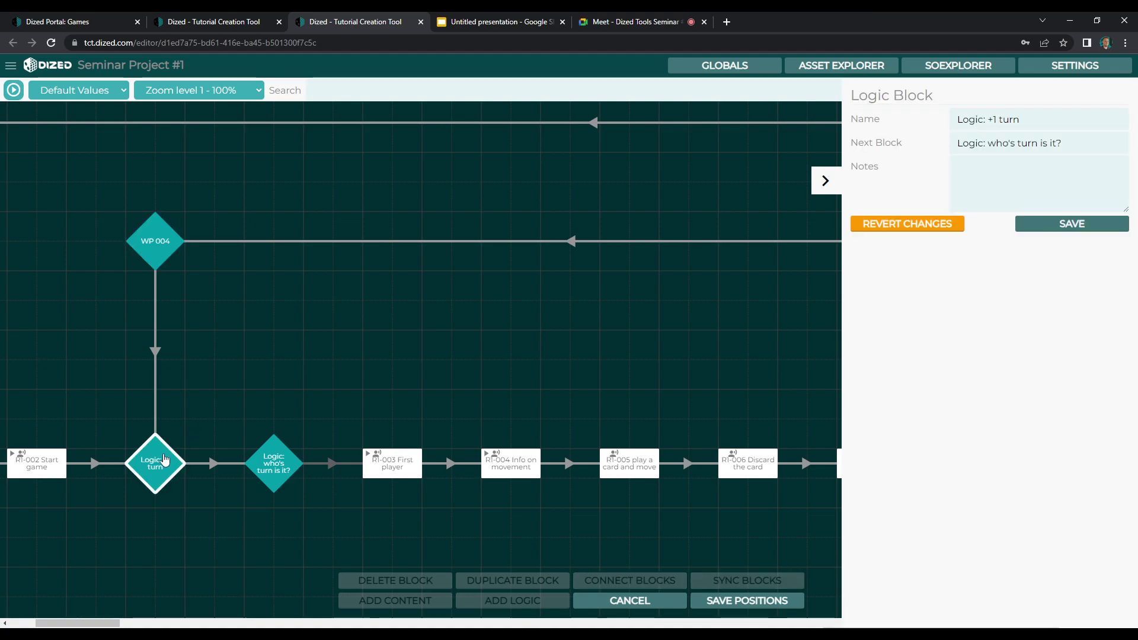
- Add a content block from "Logic: who's turn is it?", place it above R1-003 First player and name it "R1-008 Second player"
left_click(287, 468)
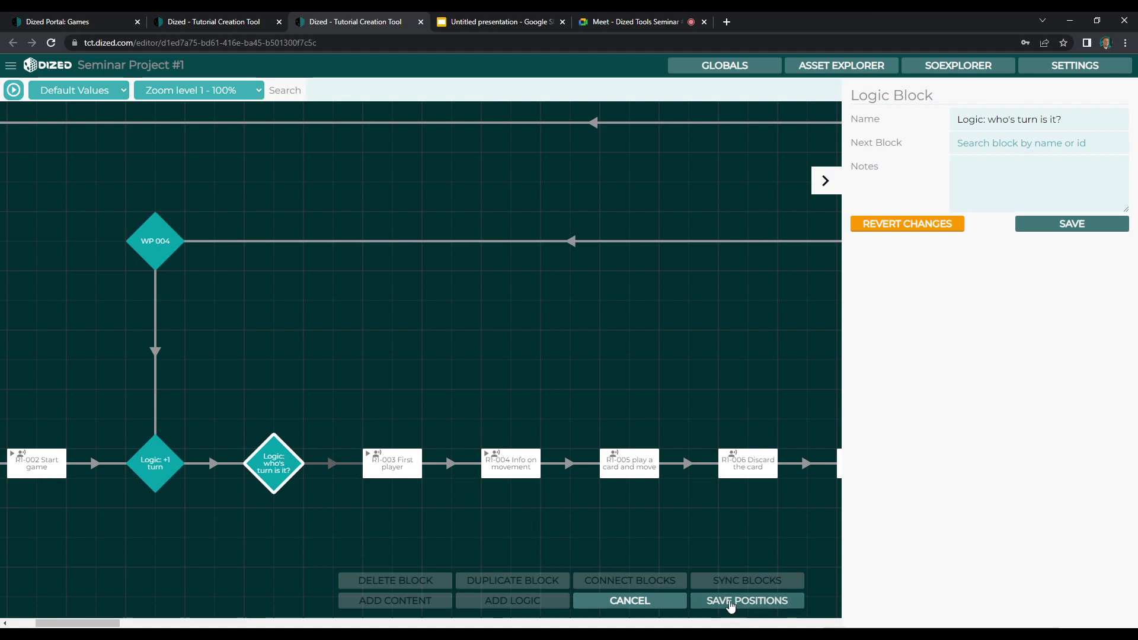
left_click(495, 461)
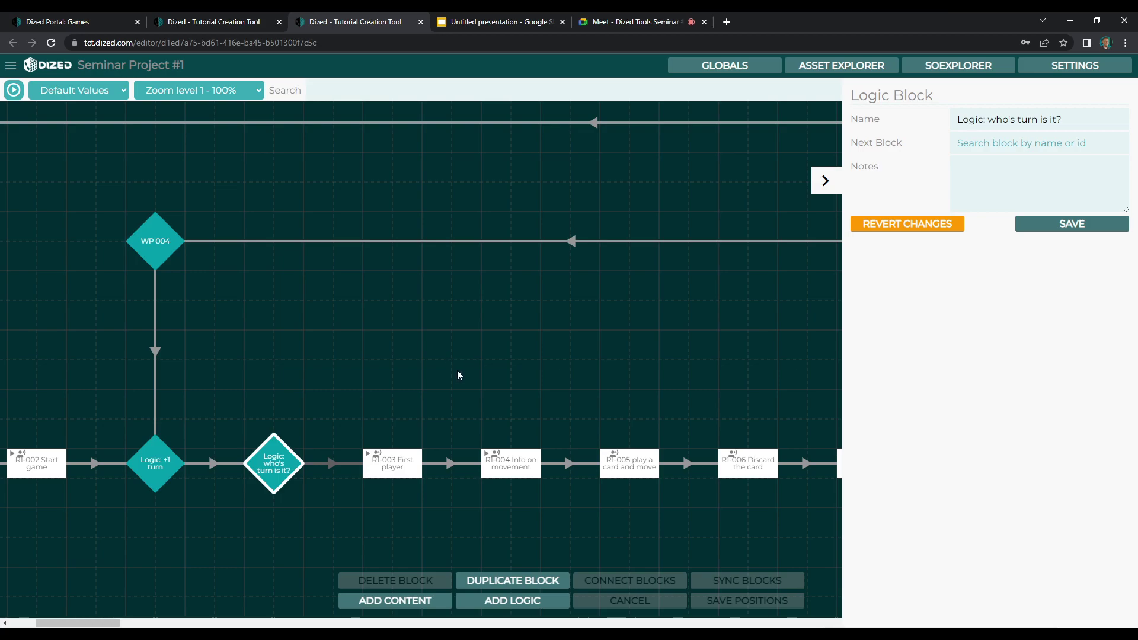
double_click(422, 451)
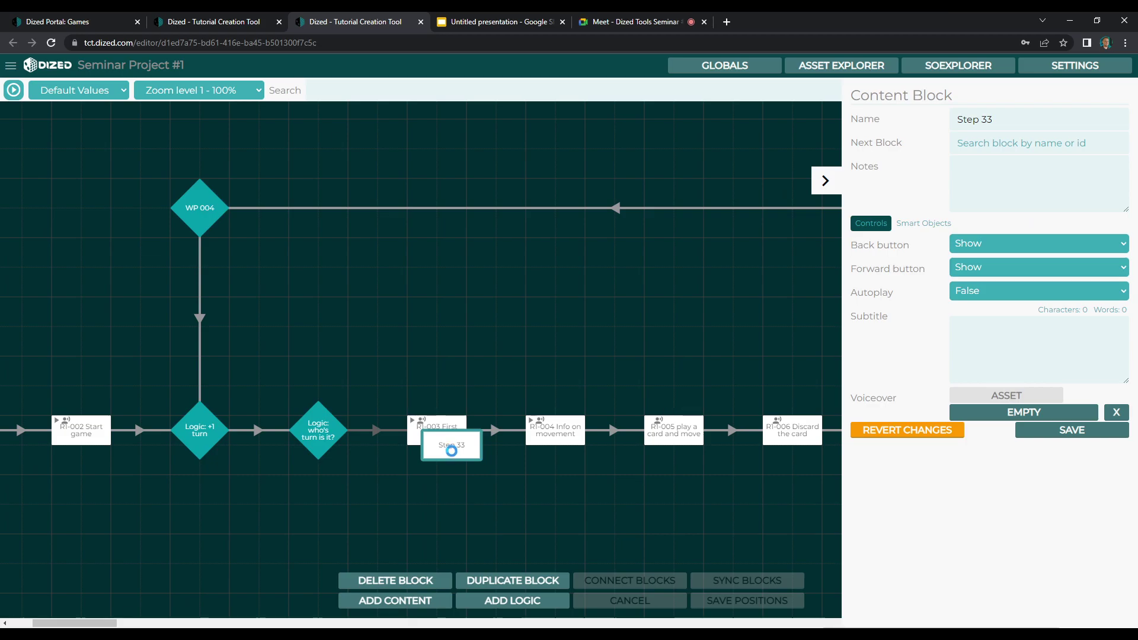
left_click_drag(566, 372, 551, 254)
mouse_move(95, 623)
left_mouse_down()
mouse_move(131, 623)
mouse_move(108, 623)
left_mouse_up()
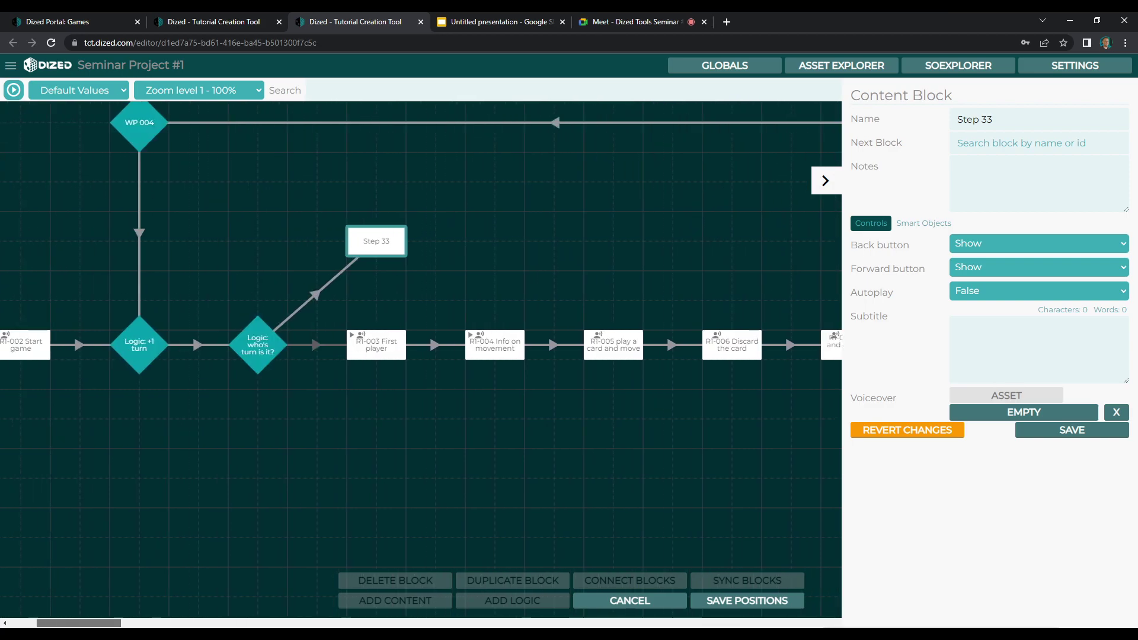
key("ctrl+a")
type("R")
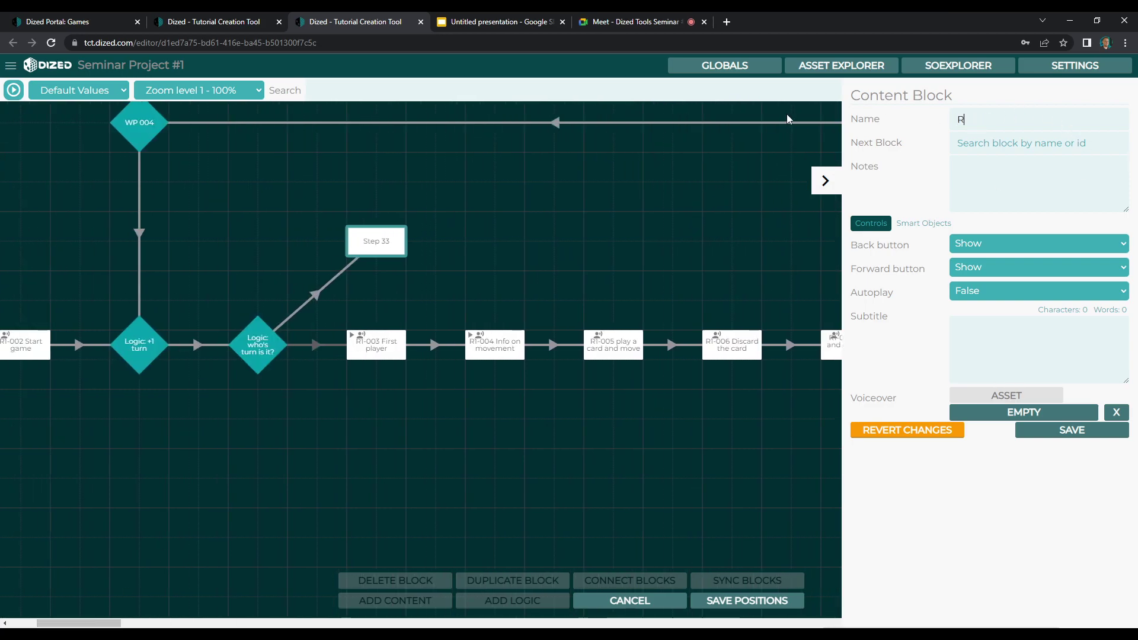
type("1-090")
type(" Seconrd")
key("BackSpace")
key("BackSpace")
key("BackSpace")
type("d player")
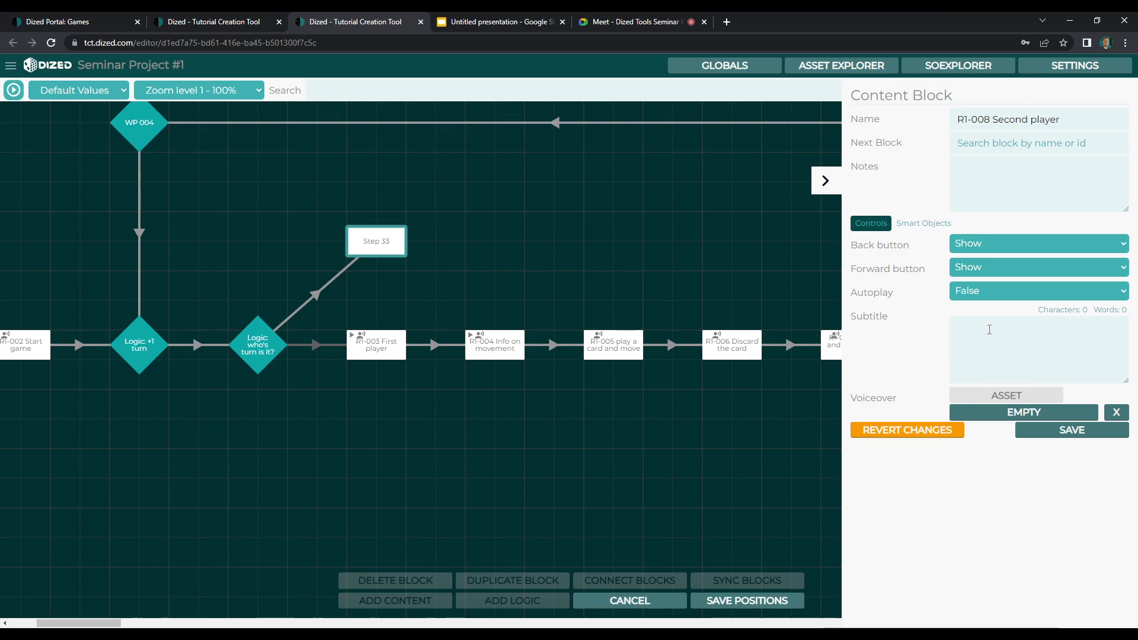
- Set R1-008 to autoplay True with subtitle "Second player, you're up!" and text-to-speech voiceover, and save
left_click(996, 290)
left_click(989, 303)
left_click(982, 328)
type("Second pla")
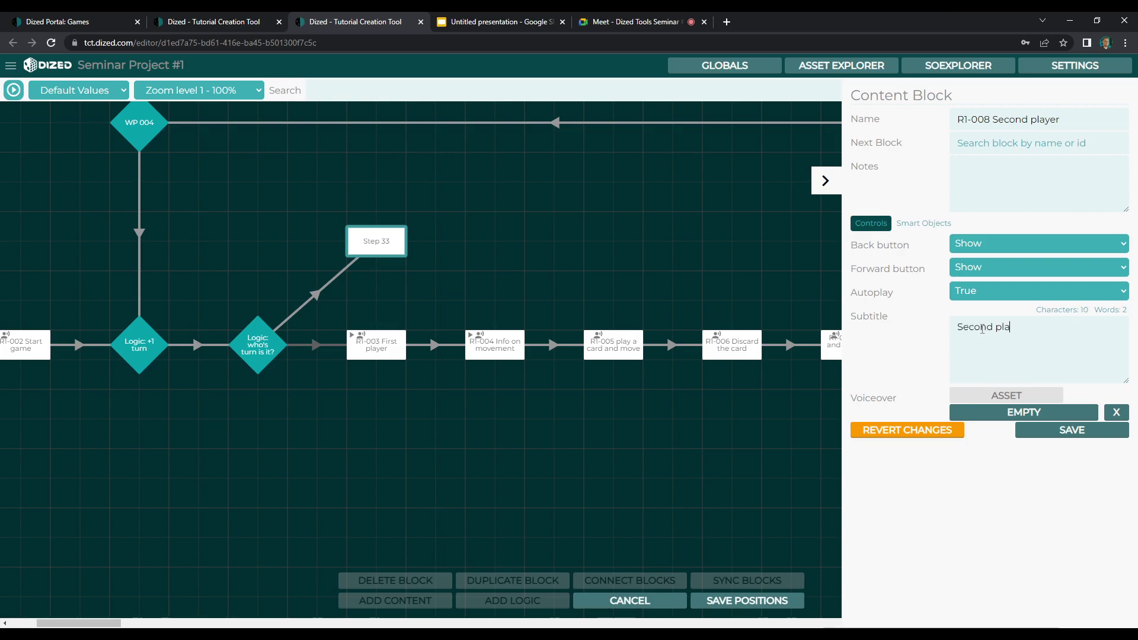
type("yer, you're up!")
left_click(1019, 401)
left_click(1064, 501)
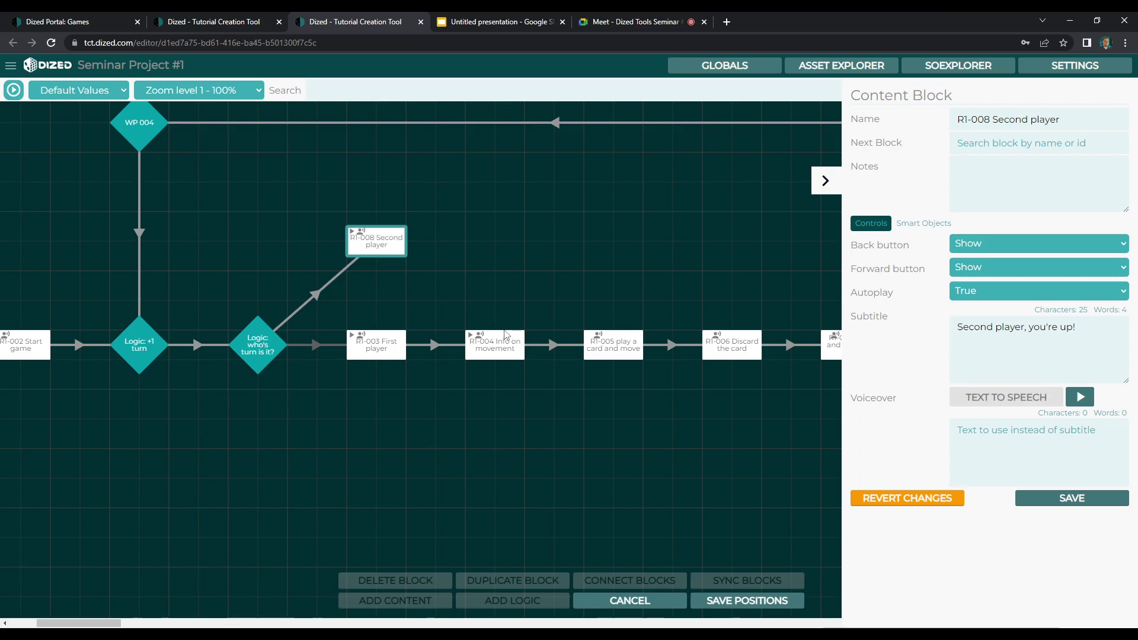
- Clear the next block of "Logic: who's turn is it?" and save it
left_click(251, 339)
double_click(1033, 143)
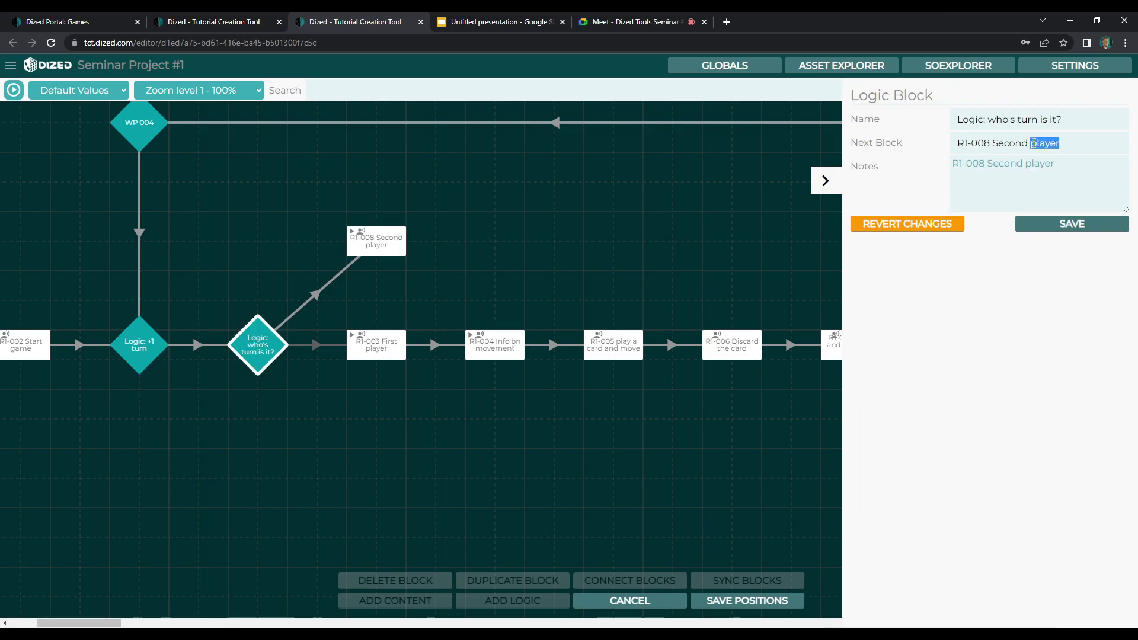
key("ctrl+a")
key("BackSpace")
left_click(1050, 229)
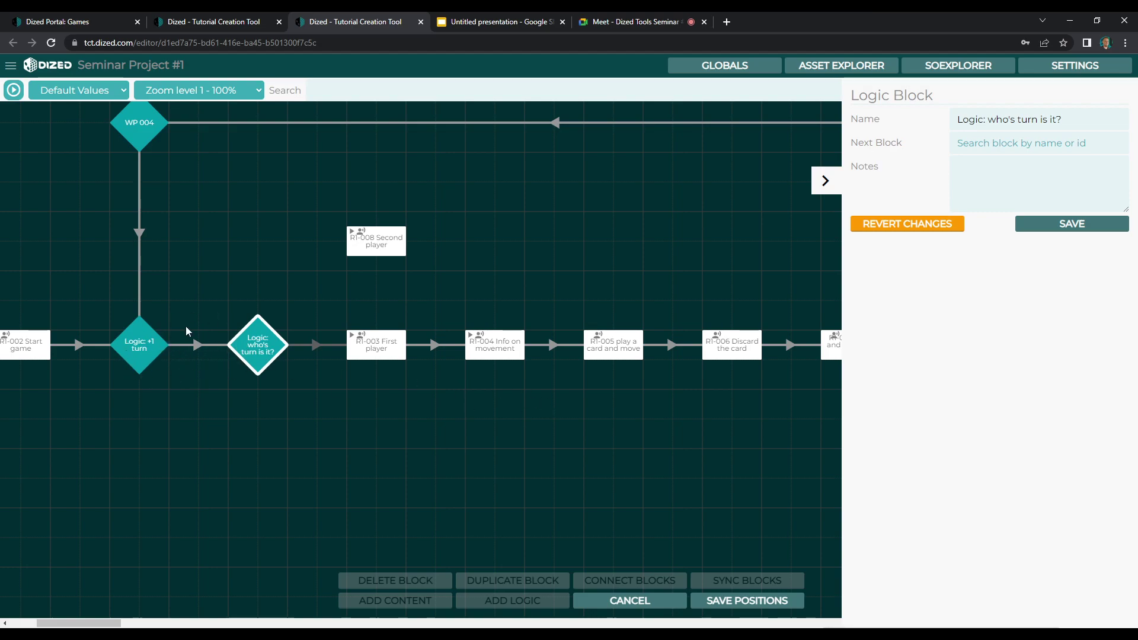
left_click(328, 292)
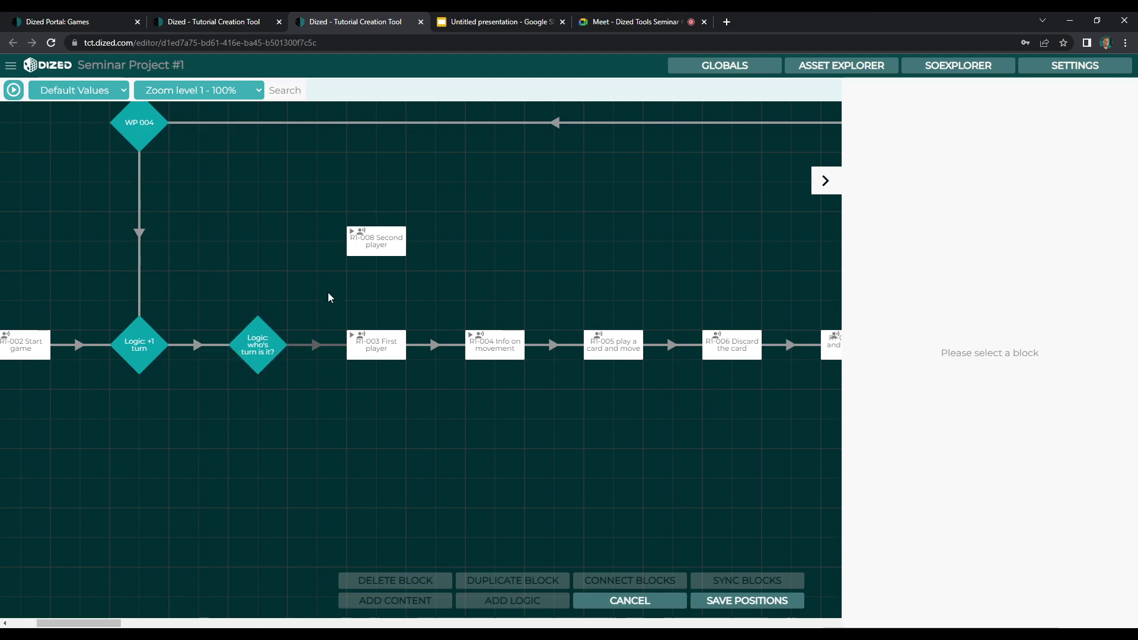
- Add a second logic entry to "Logic: who's turn is it?" with the condition $turn EQ 2
scroll(267, 354, "left", 1)
double_click(321, 355)
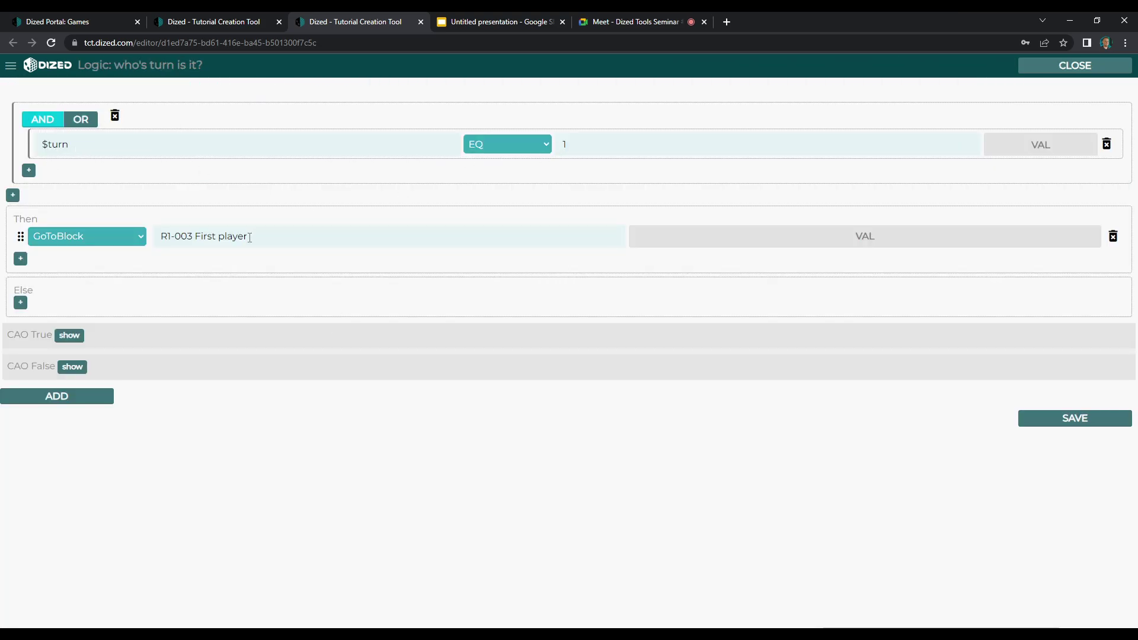
left_click(56, 399)
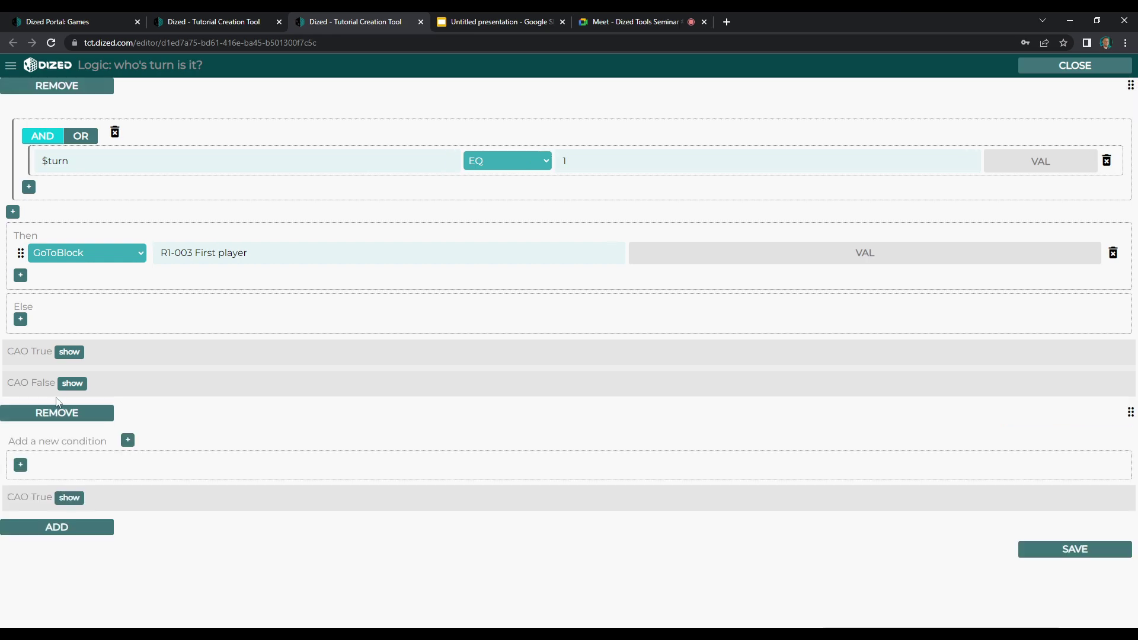
left_click(128, 442)
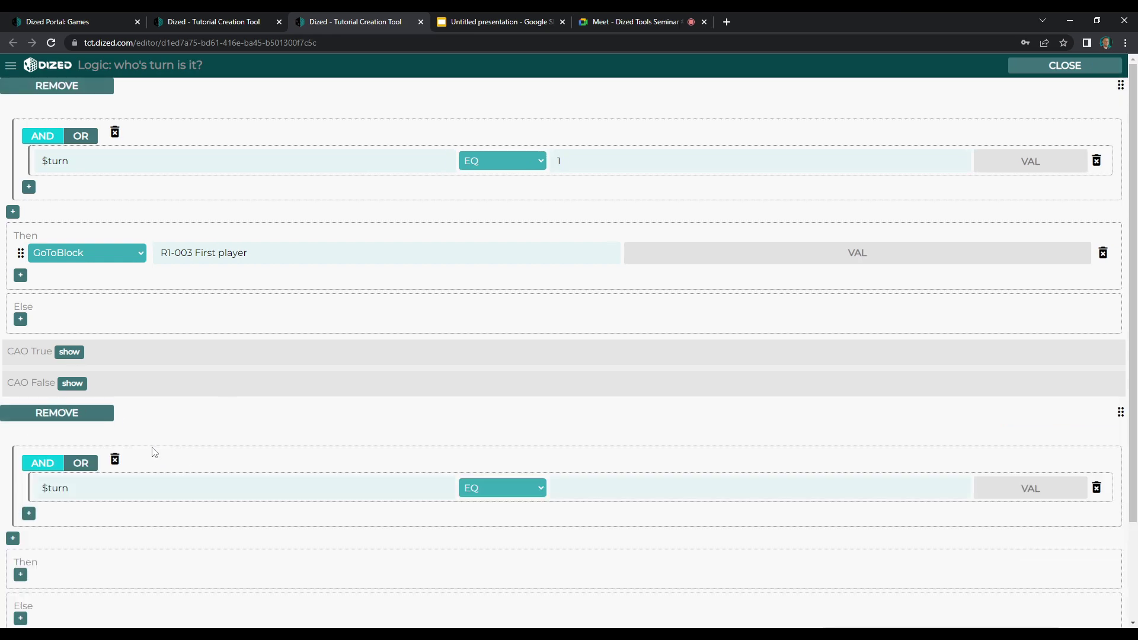
type("2")
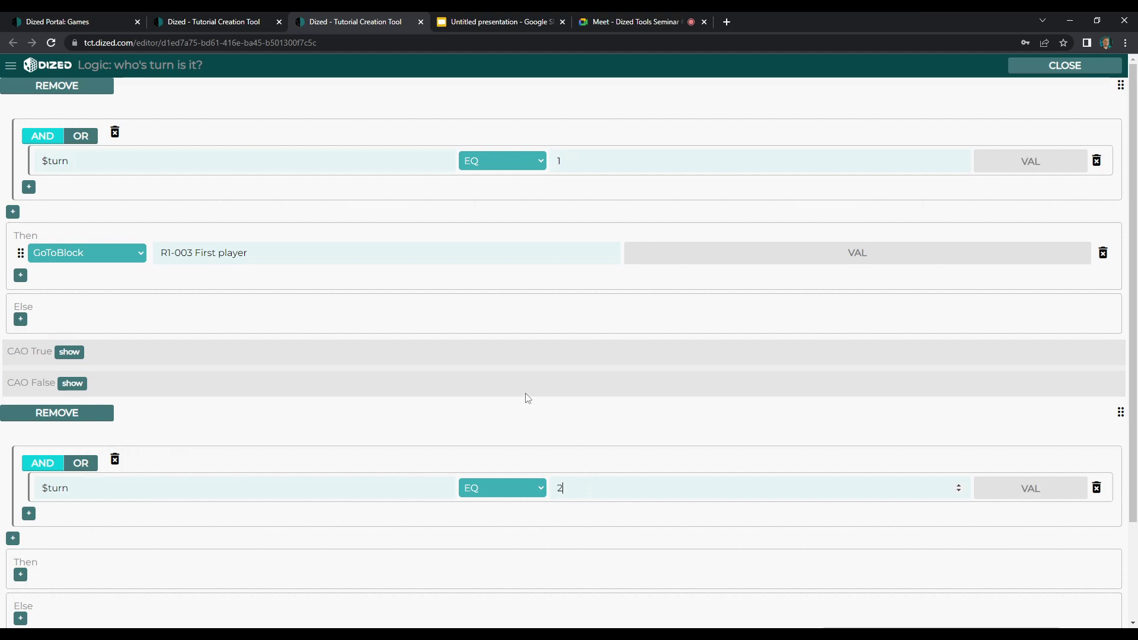
- Add a Then action GoToBlock to R1-008 Second player for the $turn EQ 2 condition
scroll(526, 396, "down", 2)
left_click(21, 460)
left_click(98, 436)
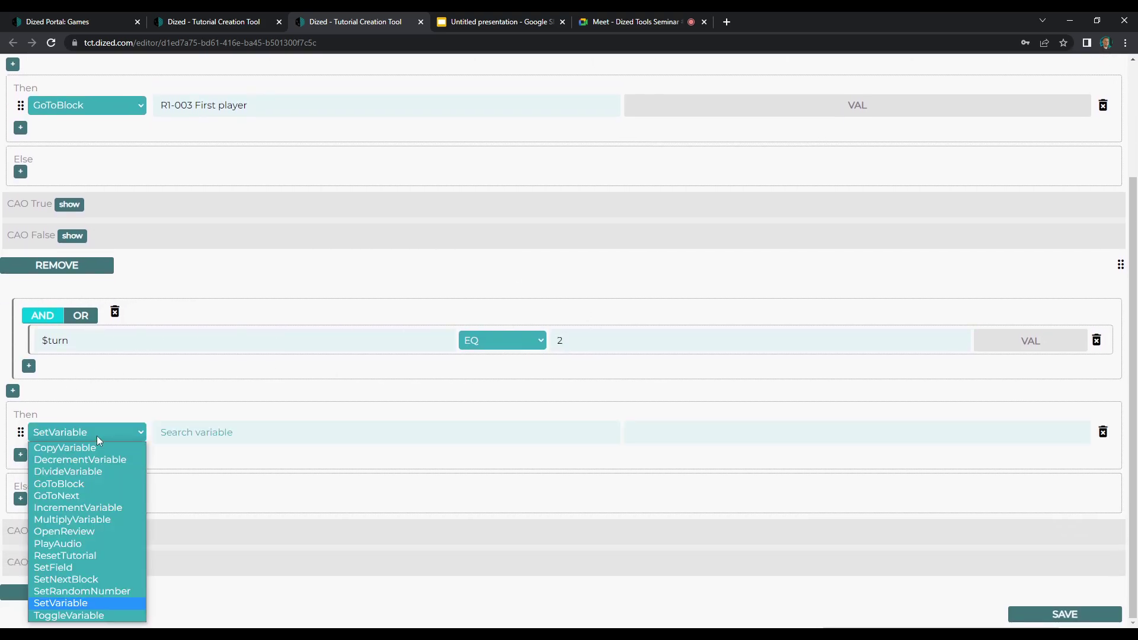
left_click(94, 482)
left_click(199, 436)
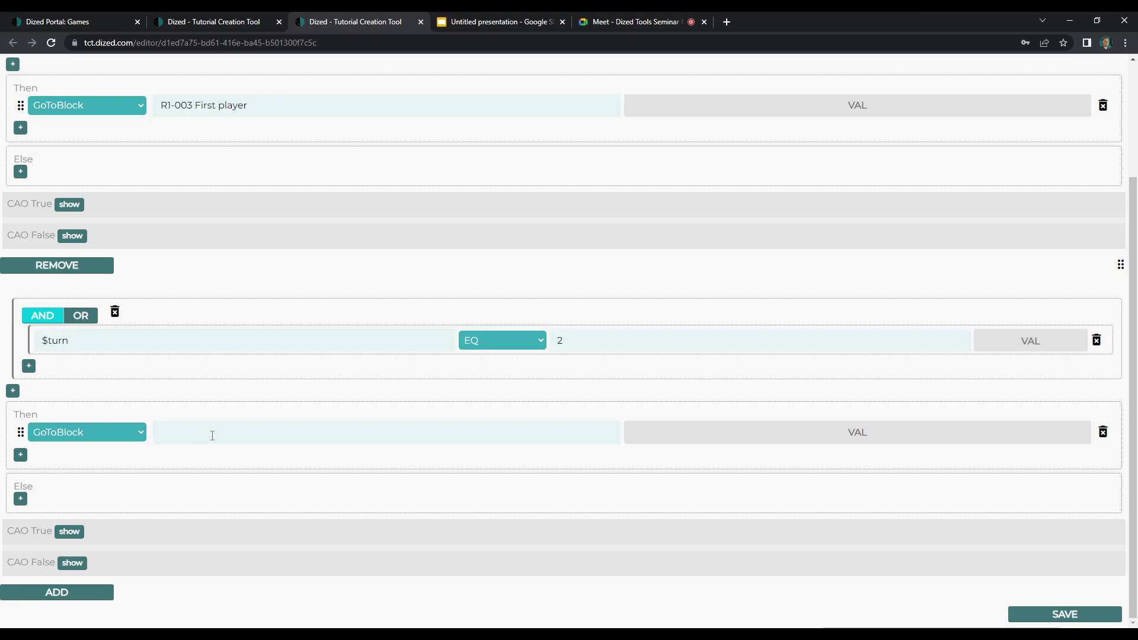
type("secon")
left_click(206, 453)
left_click(1060, 614)
- Save and close the logic of "Logic: who's turn is it?", and select the R1-008 Second player block in the flow
scroll(415, 267, "up", 3)
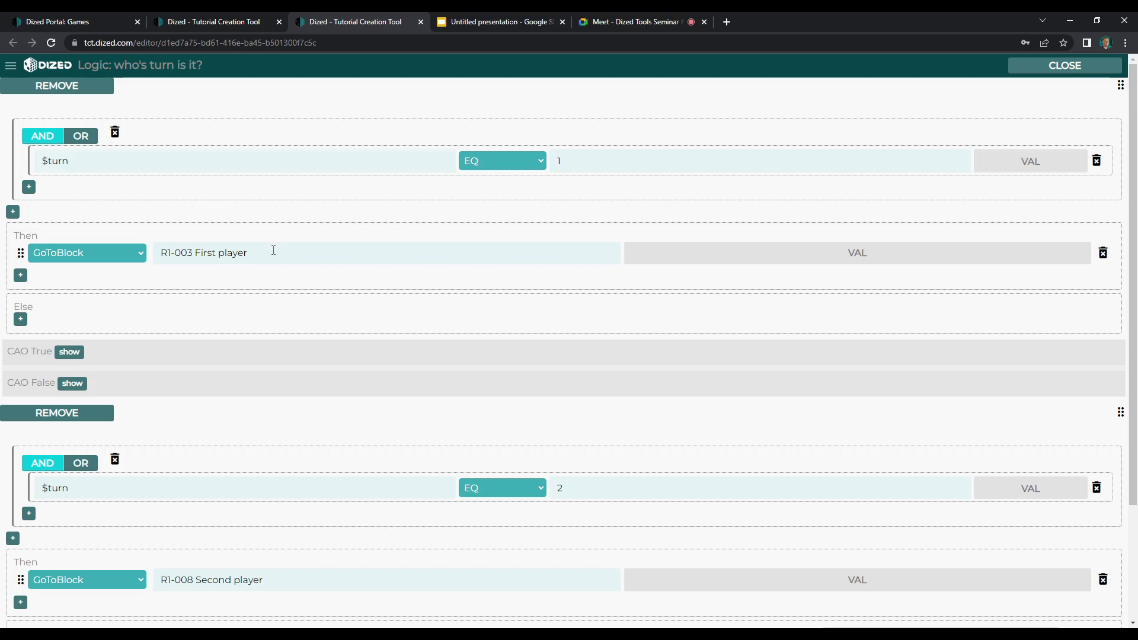
scroll(258, 297, "down", 2)
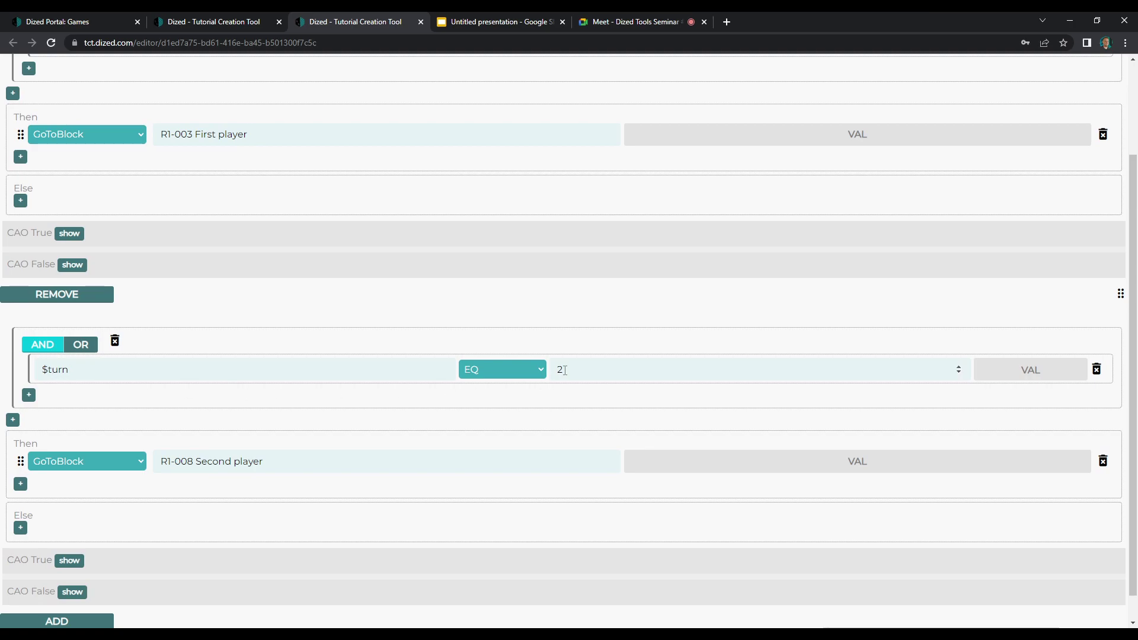
scroll(560, 367, "down", 1)
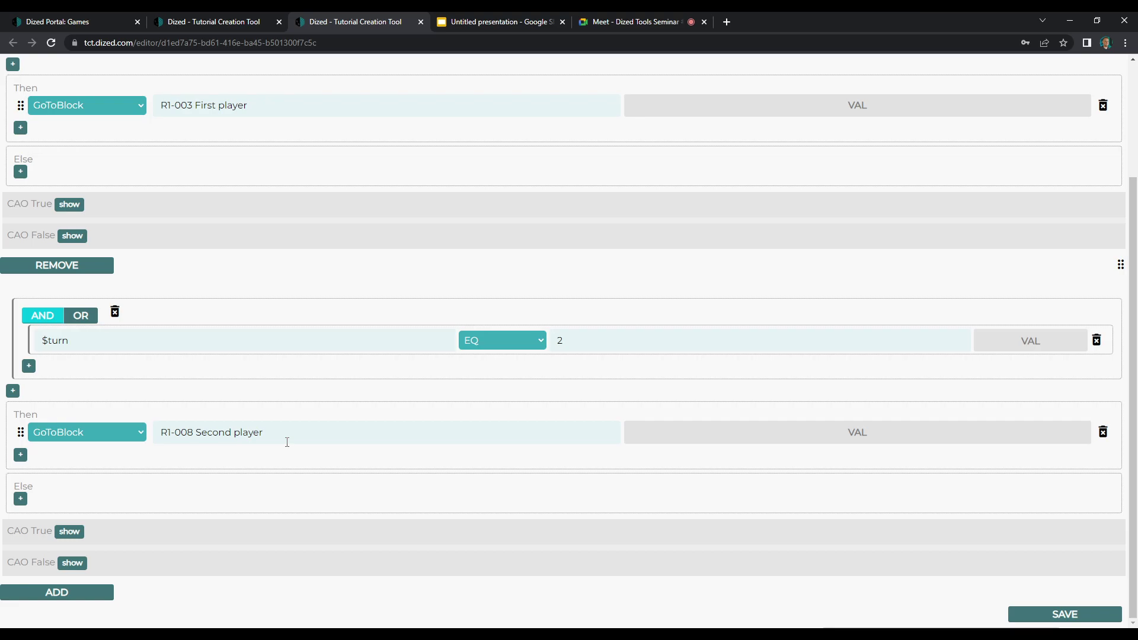
left_click(1055, 616)
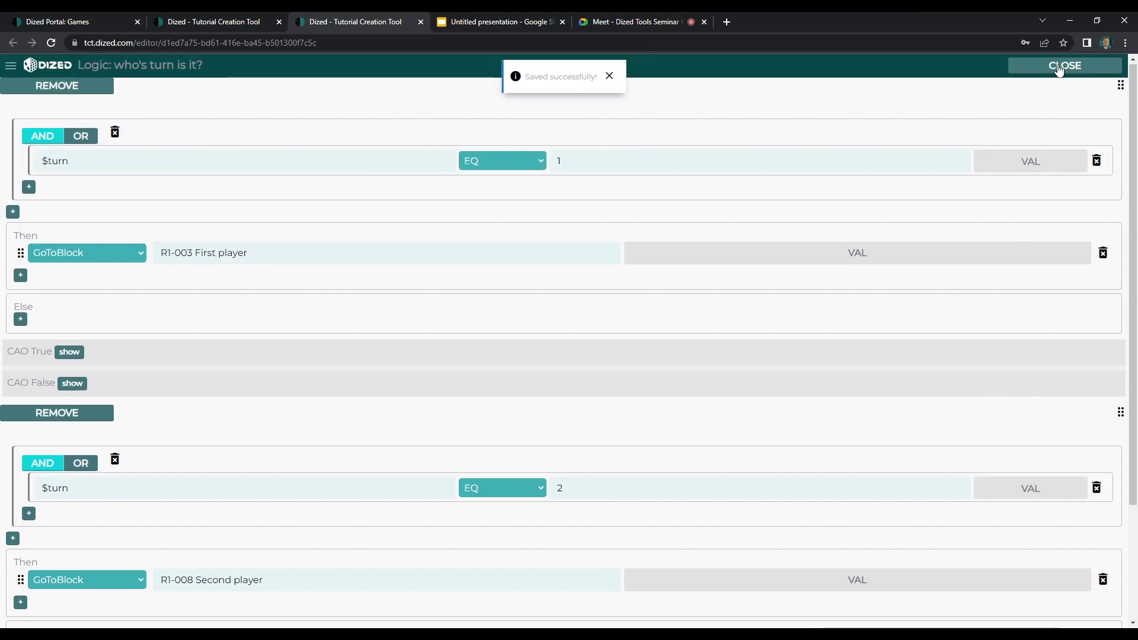
left_click(1061, 68)
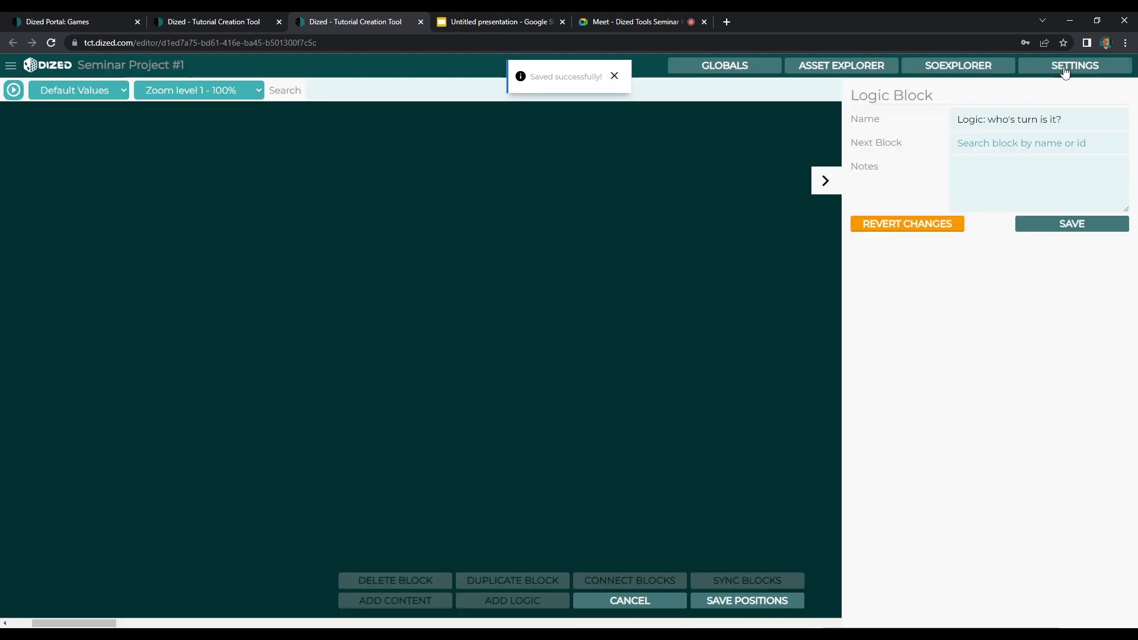
left_click(441, 249)
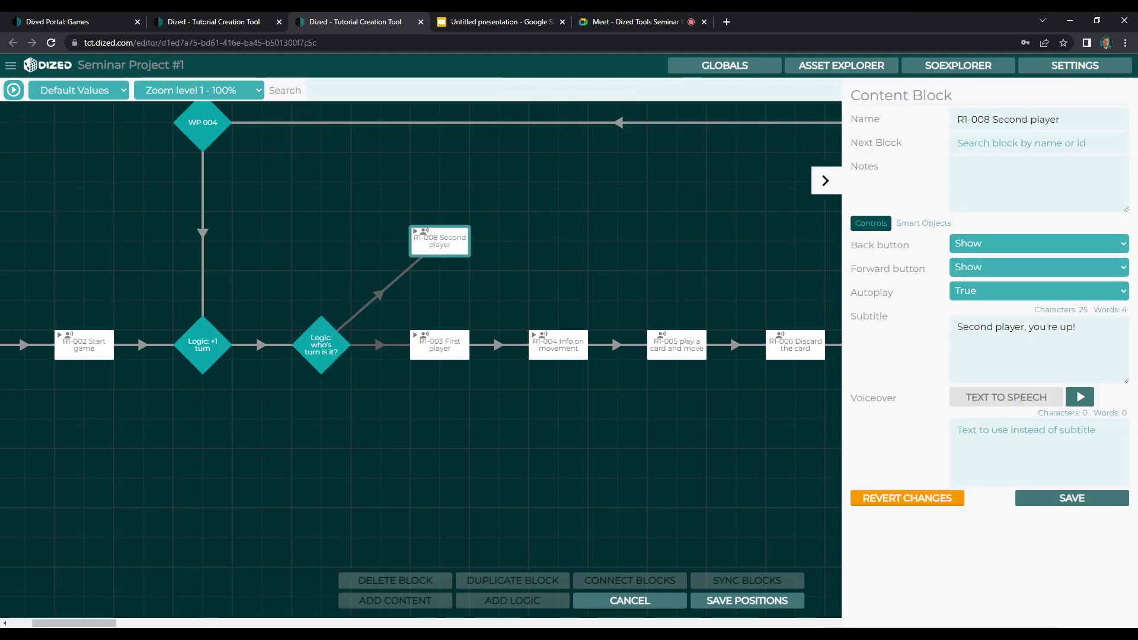
- Name the new content block following R1-008 Second player "R1-009"
left_click_drag(55, 623, 59, 623)
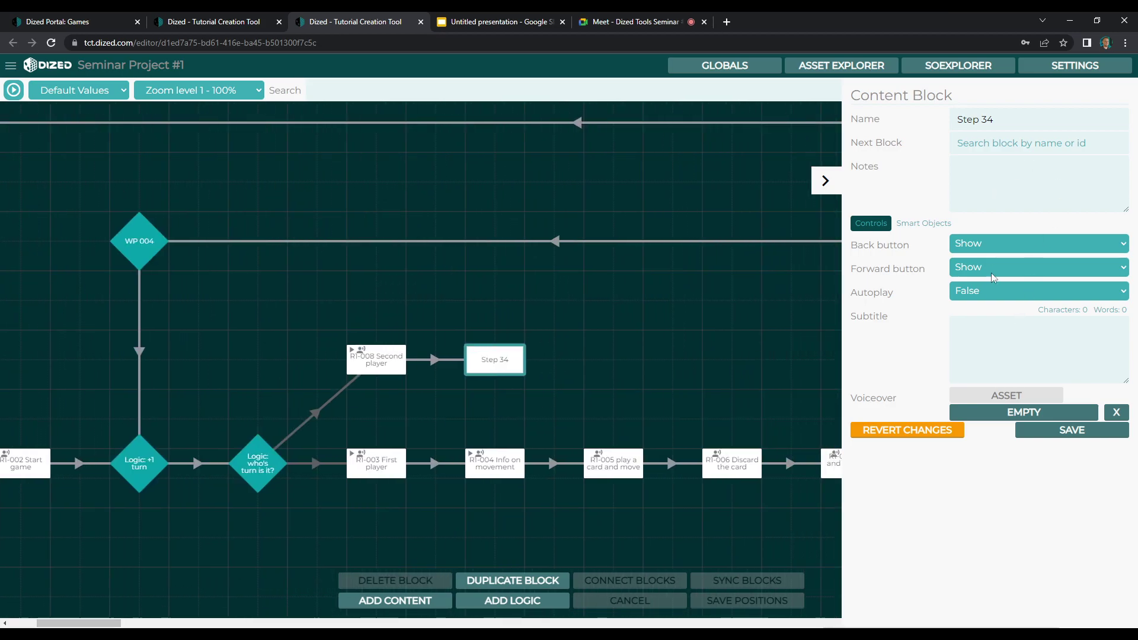
triple_click(983, 120)
type("R1-009")
key("Tab")
key("Tab")
- Write the subtitle "Note, meeples can not share the same normal squares. If one ends up in the same square, it needs to go forward one step."
type("Note: meeples c")
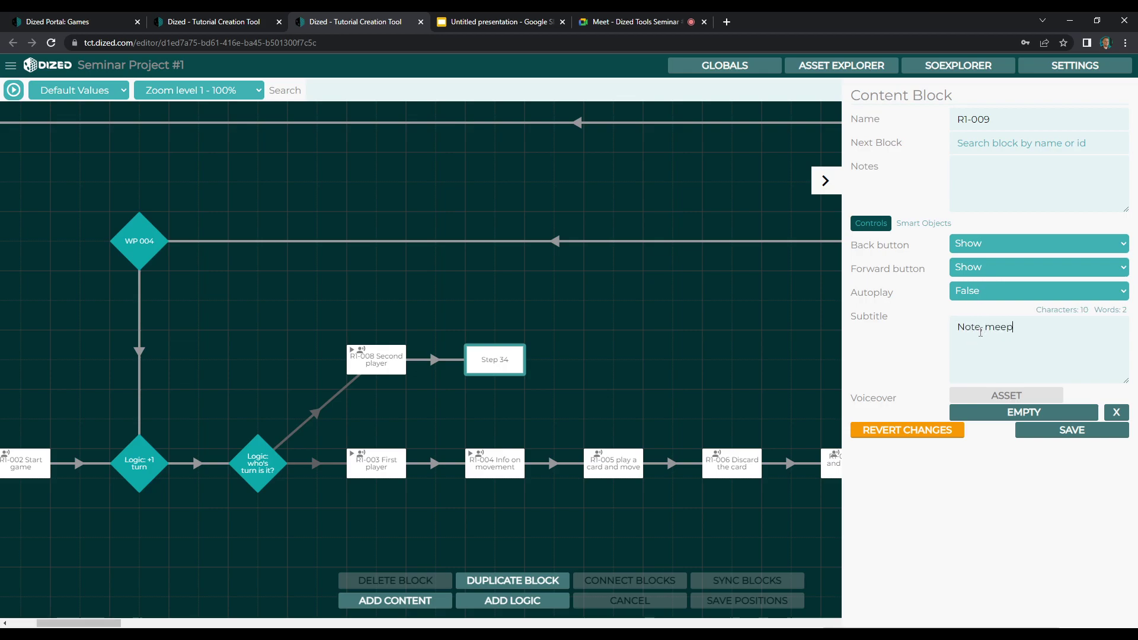
type("an not share the same square")
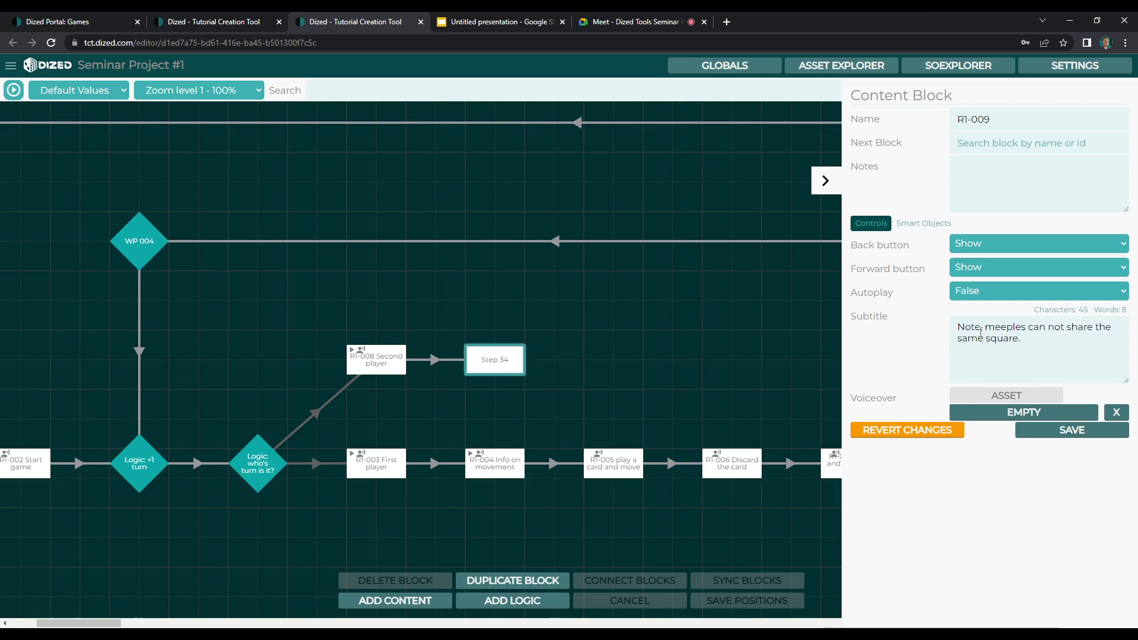
type(". If one ends up in")
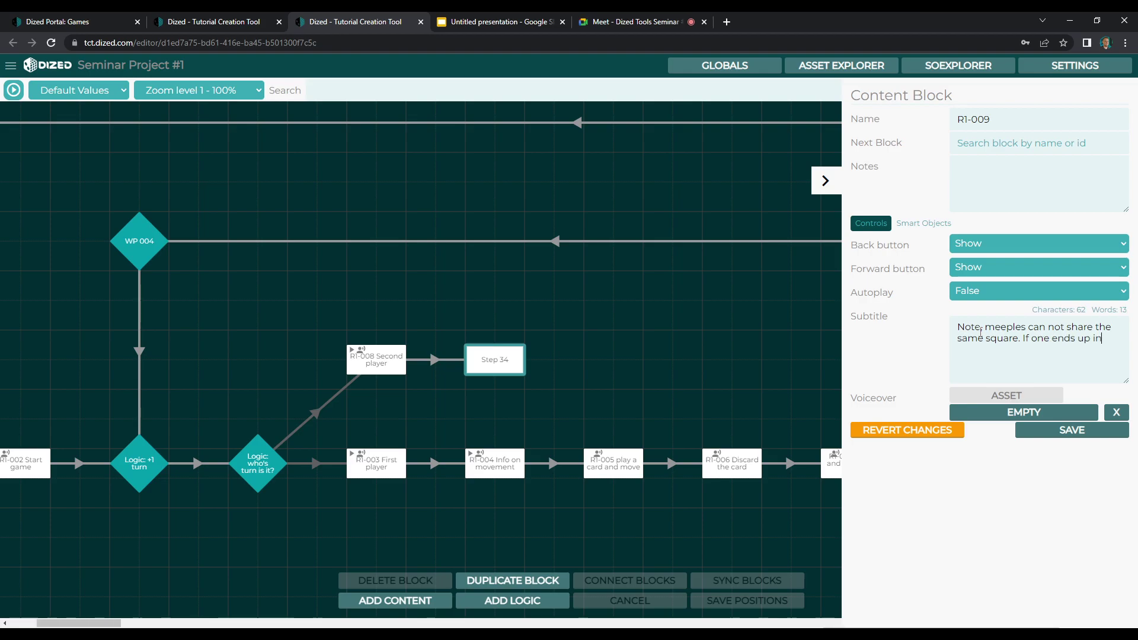
type(" the same square, it needs to go forw")
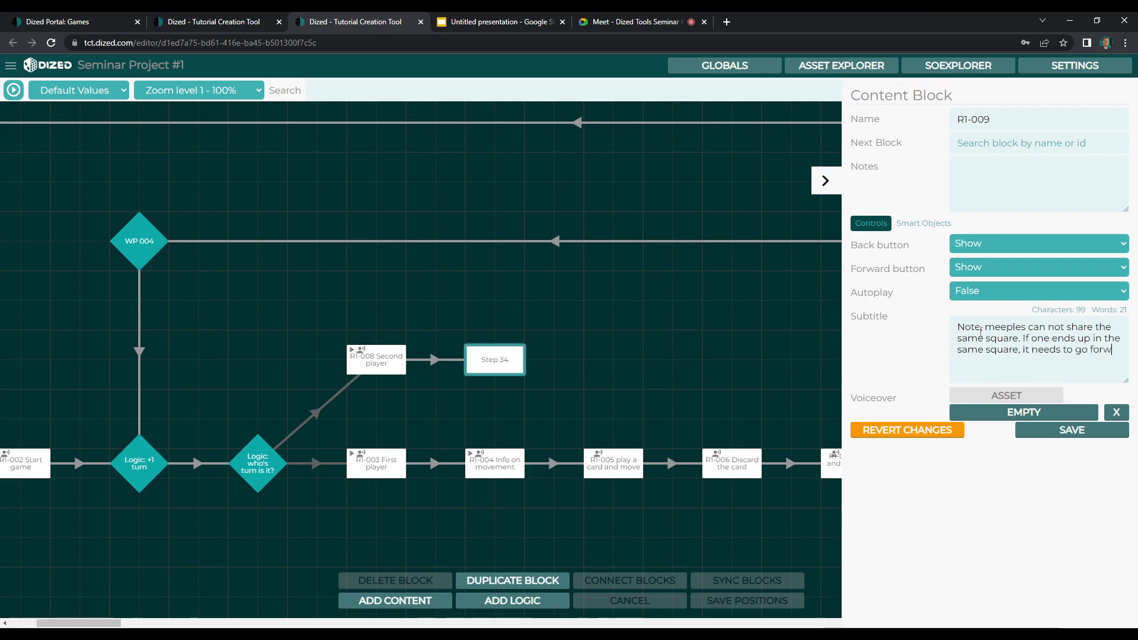
type("ard one step.")
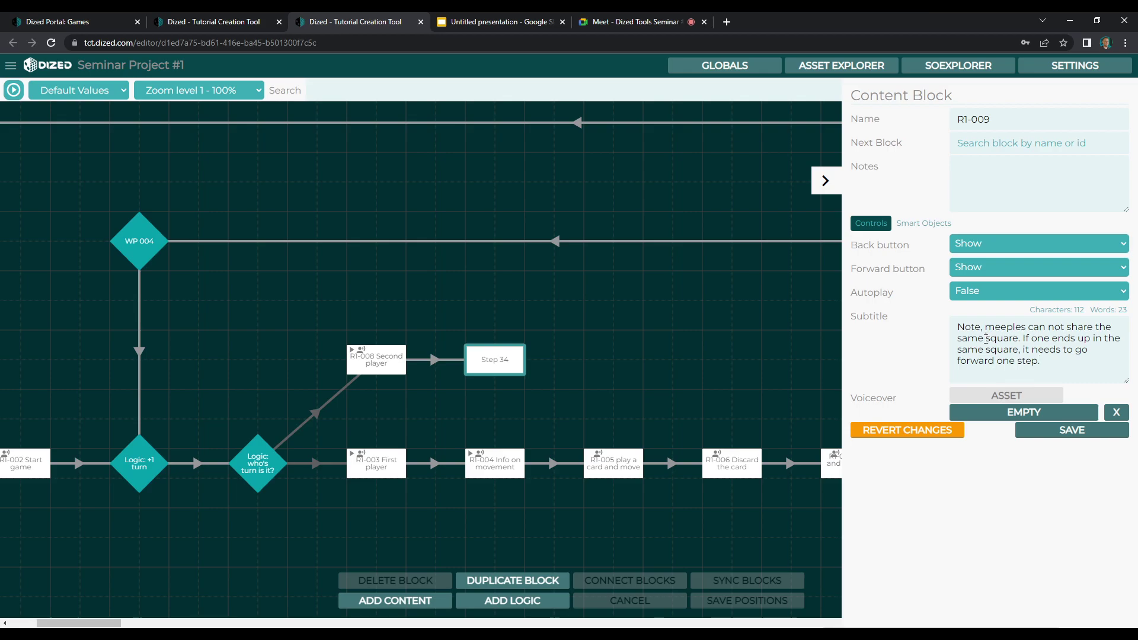
type("normal s")
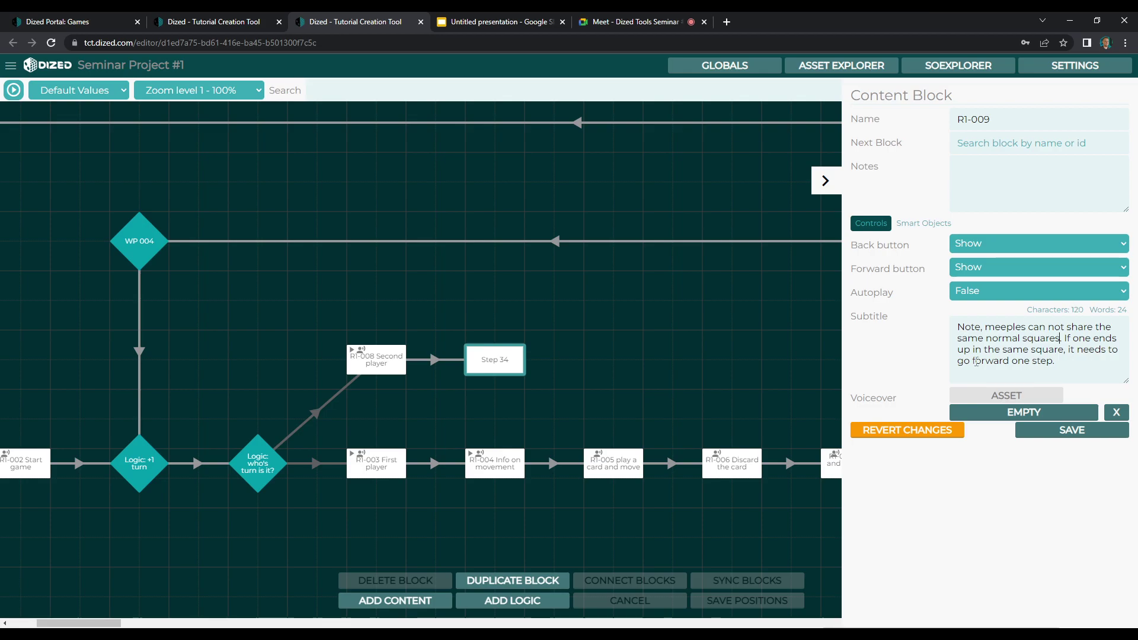
- Set the R1-009 voiceover to text to speech, turn autoplay to True, and save the block
left_click(1002, 395)
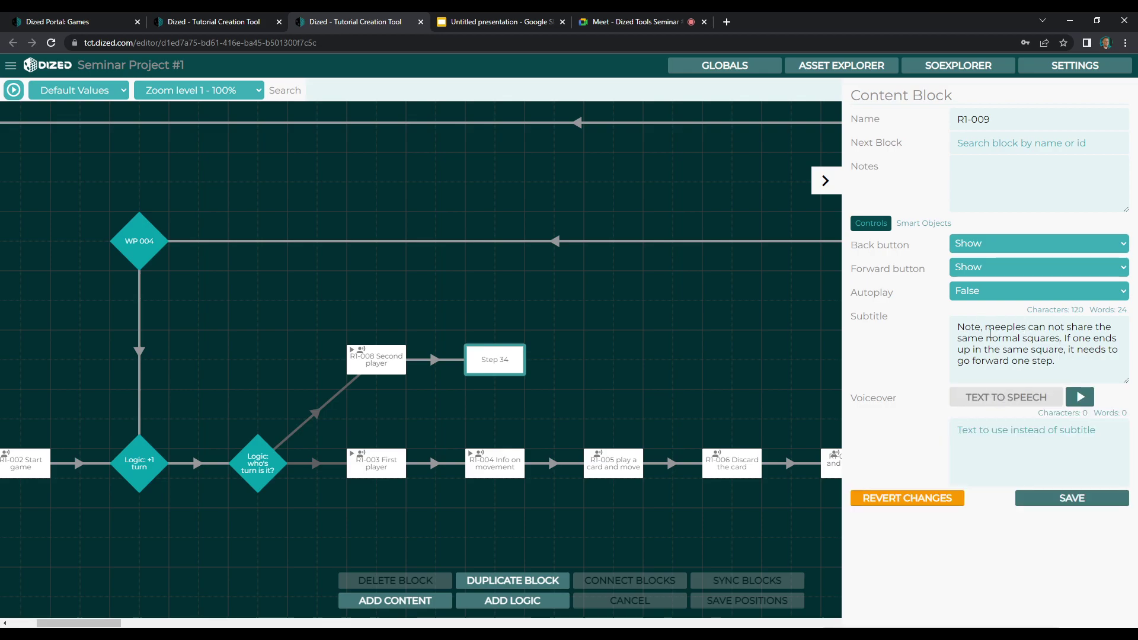
left_click(1042, 290)
left_click(1034, 307)
left_click(1054, 503)
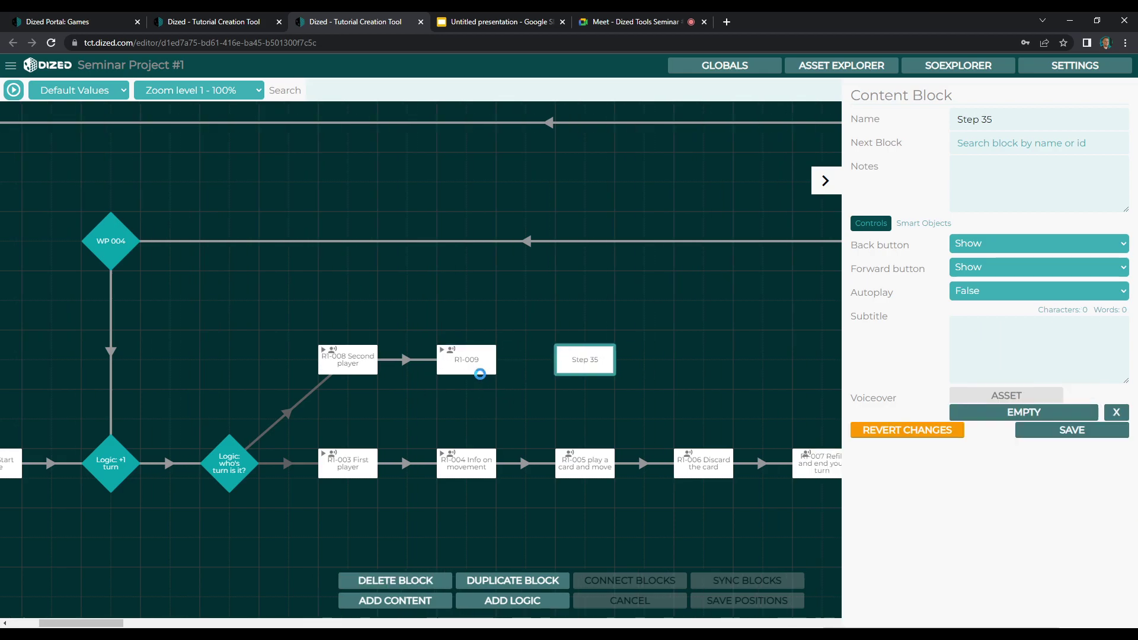
- Extend the name of block R1-009 to "R1-009 Additional information"
left_click(479, 364)
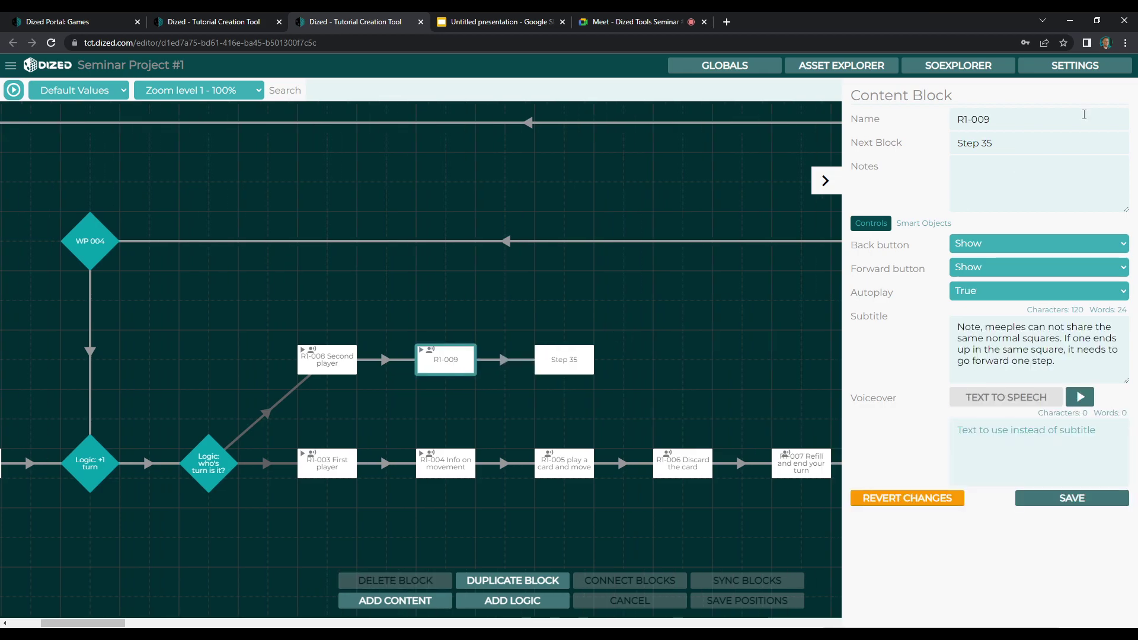
type("Additional information")
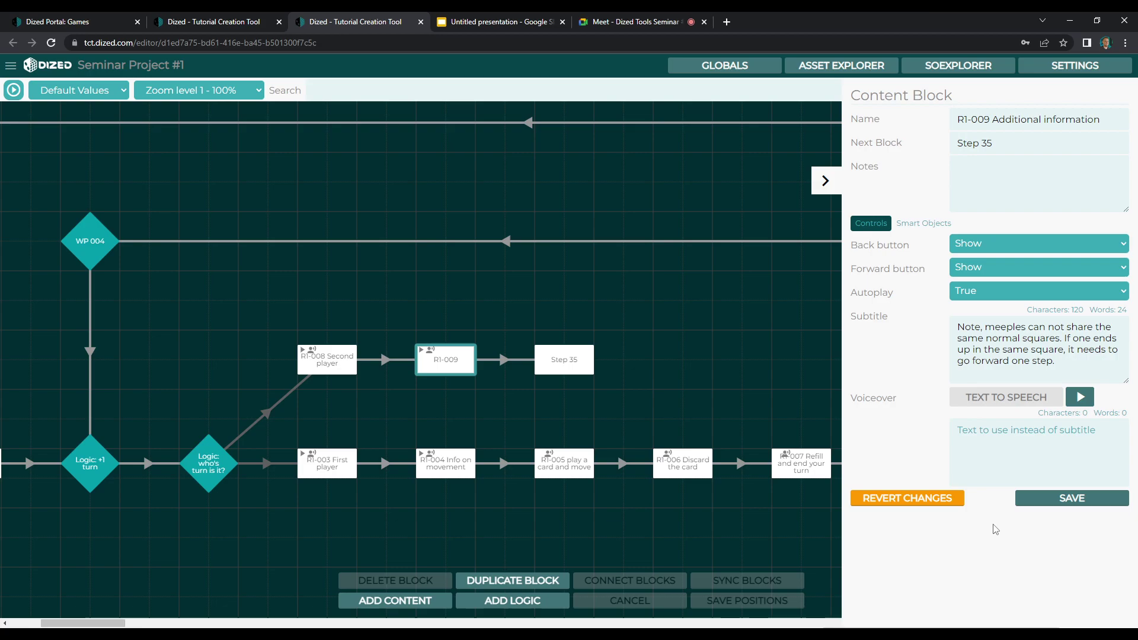
left_click(451, 363)
- Rename Step 35 to "R1-010" and begin its subtitle with "Now, play your card and move your meeple. Tap on the button"
left_click(560, 361)
triple_click(1060, 127)
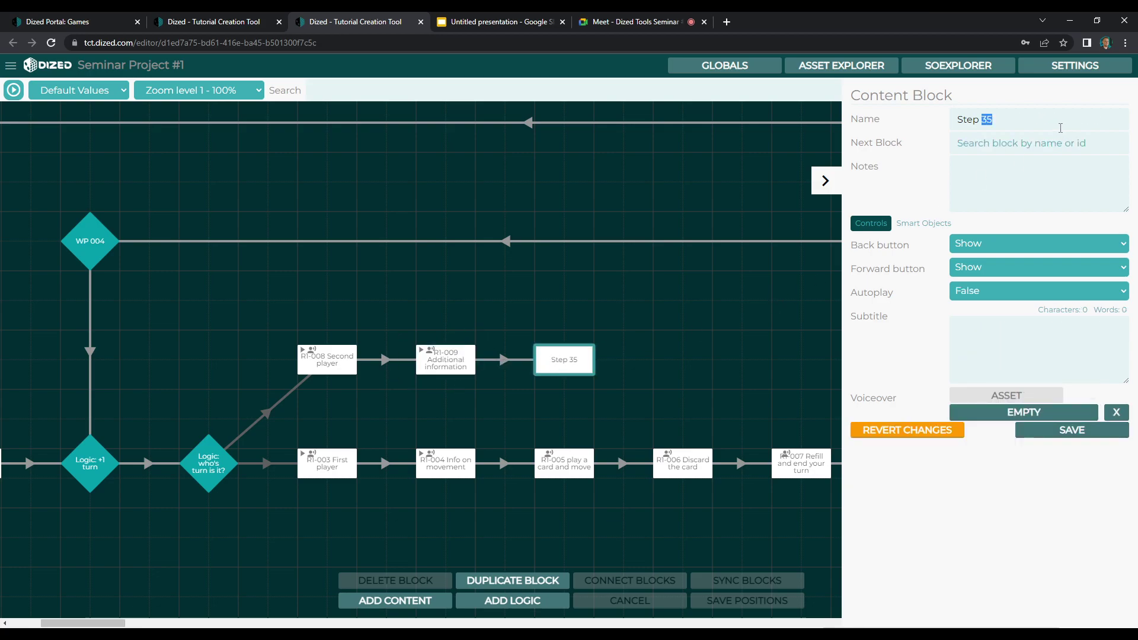
type("R")
type("1-010")
type("Now, play your")
type(" card and move ")
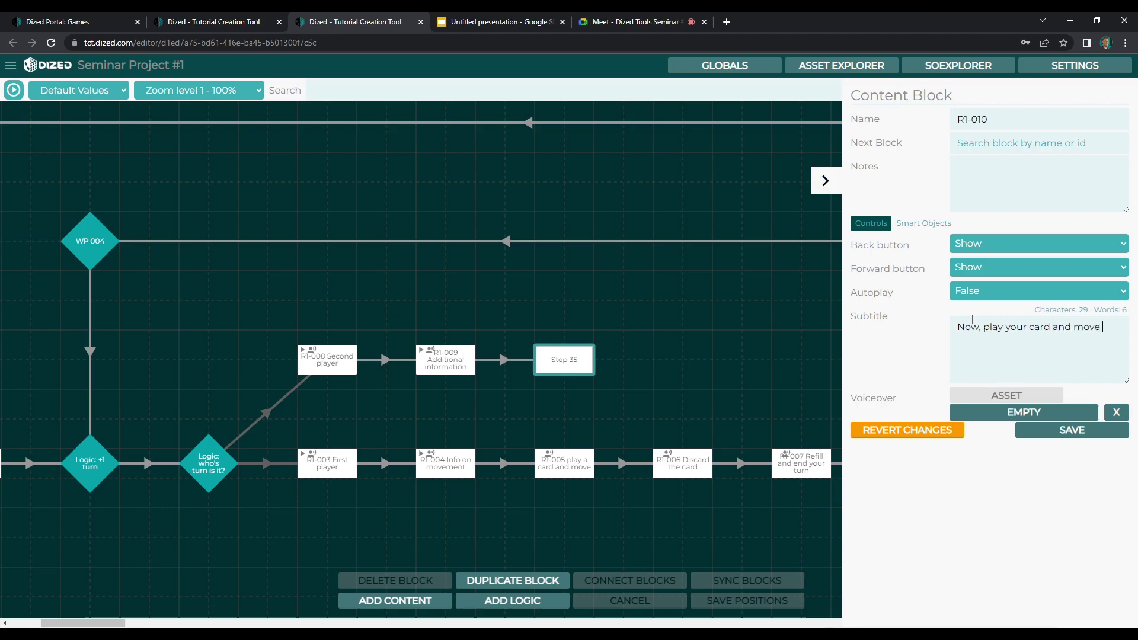
type("your meeple. Tap on the button")
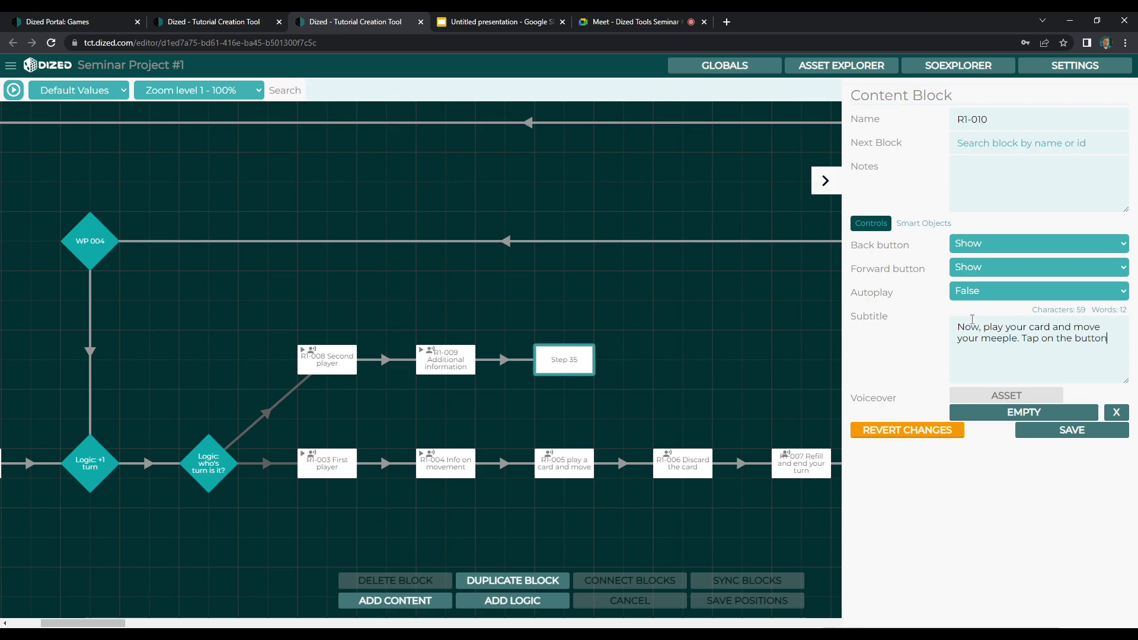
- Complete the R1-010 subtitle with "if you want a full recap of the turn. Otherwise, tap forward after you are done."
type(" if you want a full recap of the turn. Otherwise,")
key("BackSpace")
type(", tap forward after you are done.")
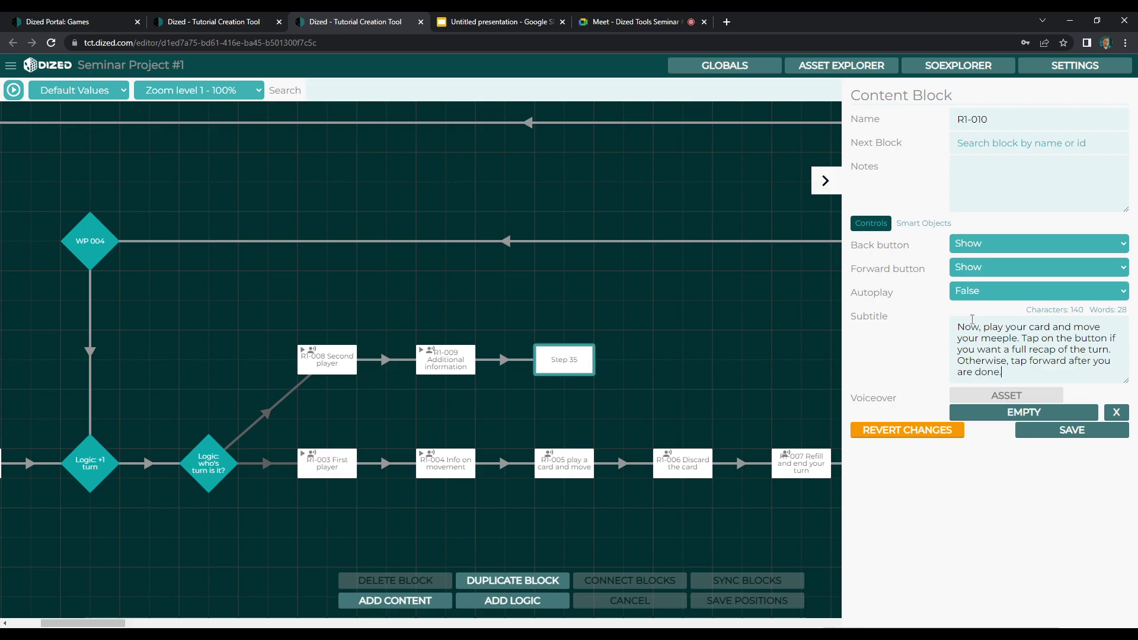
- Set the block's voiceover to text to speech, extend its name to "R1-010 Play or recap?", and save it
left_click(1013, 397)
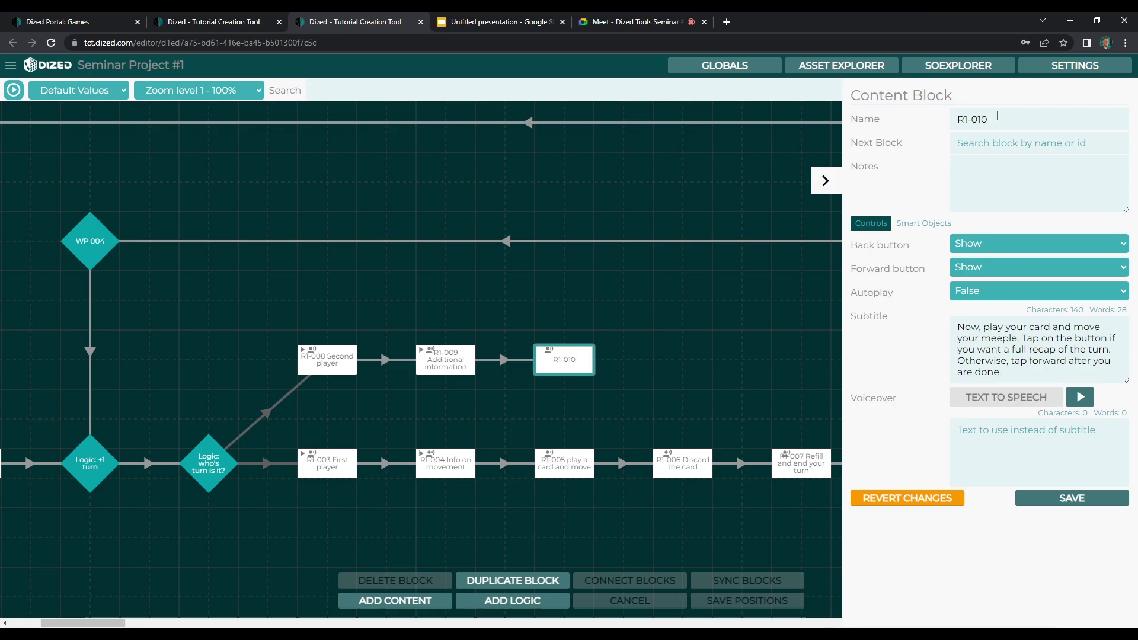
type("Play or recap?")
left_click(1057, 504)
- Open the scene of R1-010 Play or recap? and place a Button Help smart object right of the centre
left_click_drag(92, 624, 103, 624)
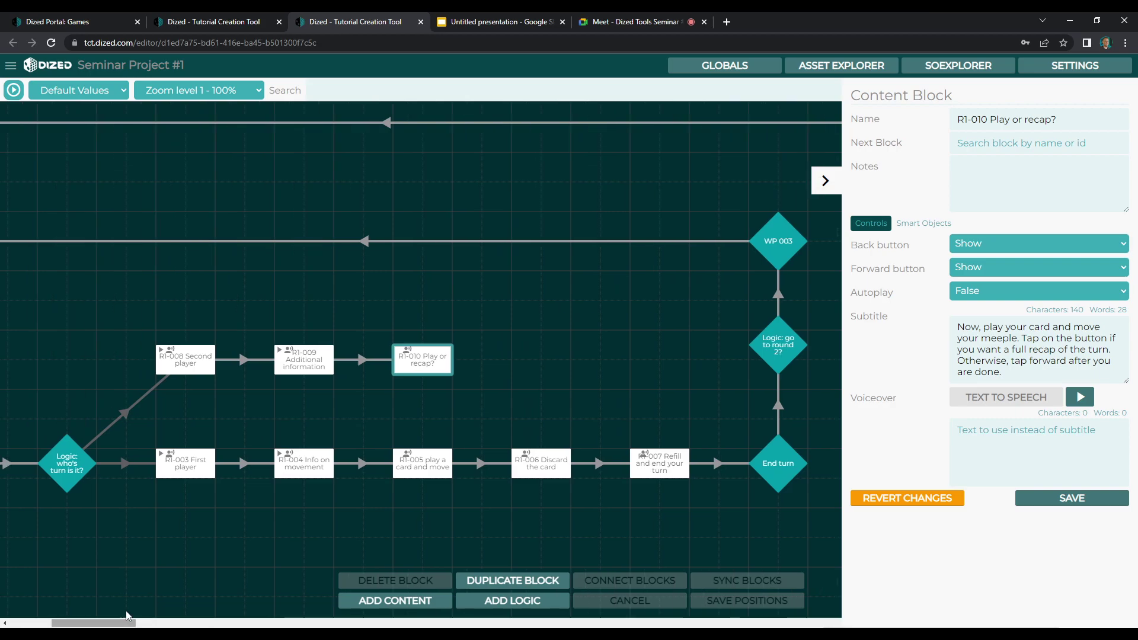
left_click(308, 468)
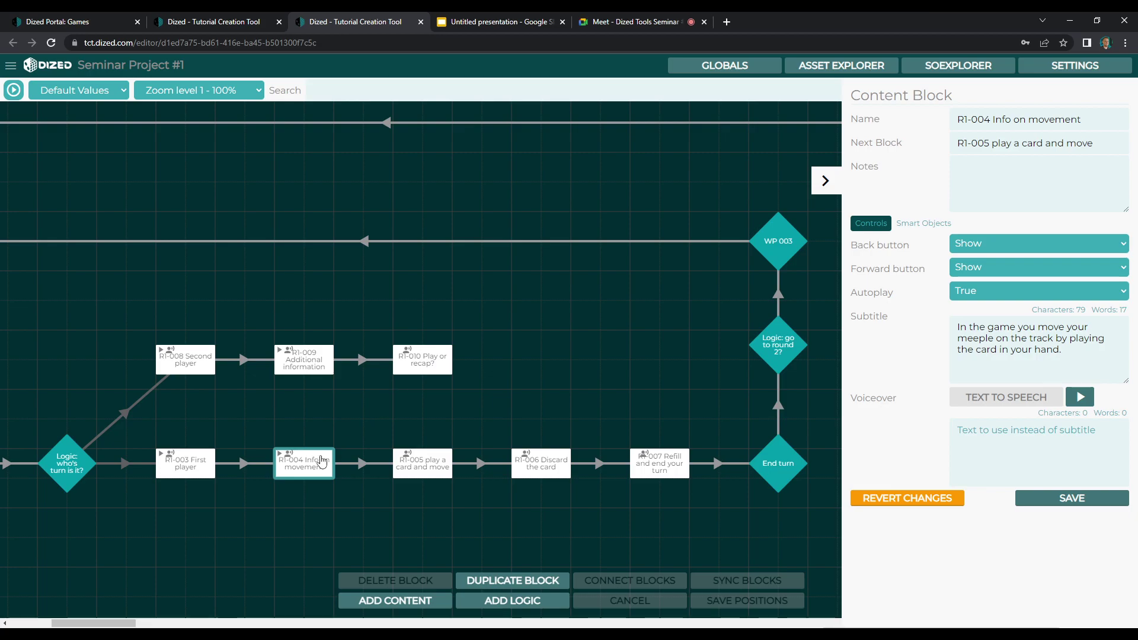
left_click(418, 367)
double_click(418, 369)
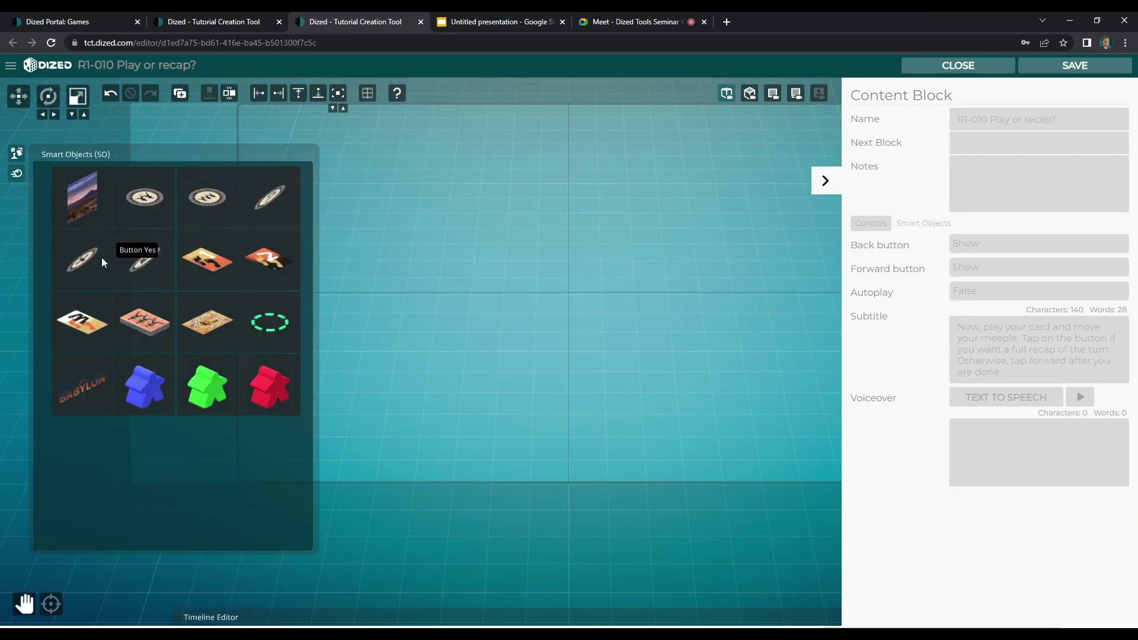
left_click_drag(255, 201, 744, 301)
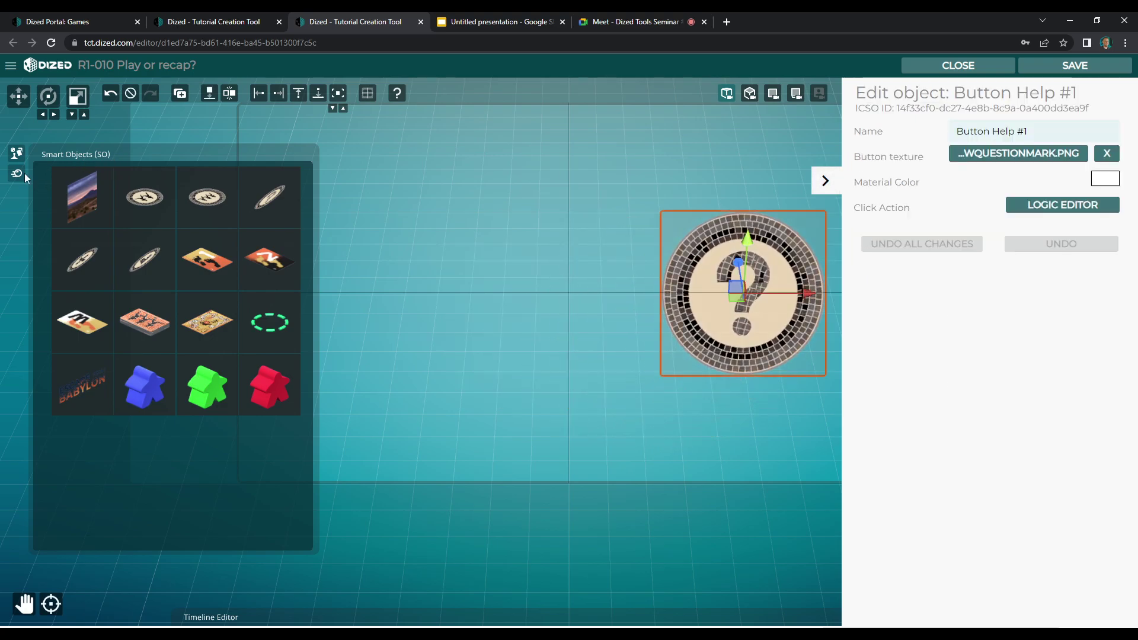
left_click(826, 180)
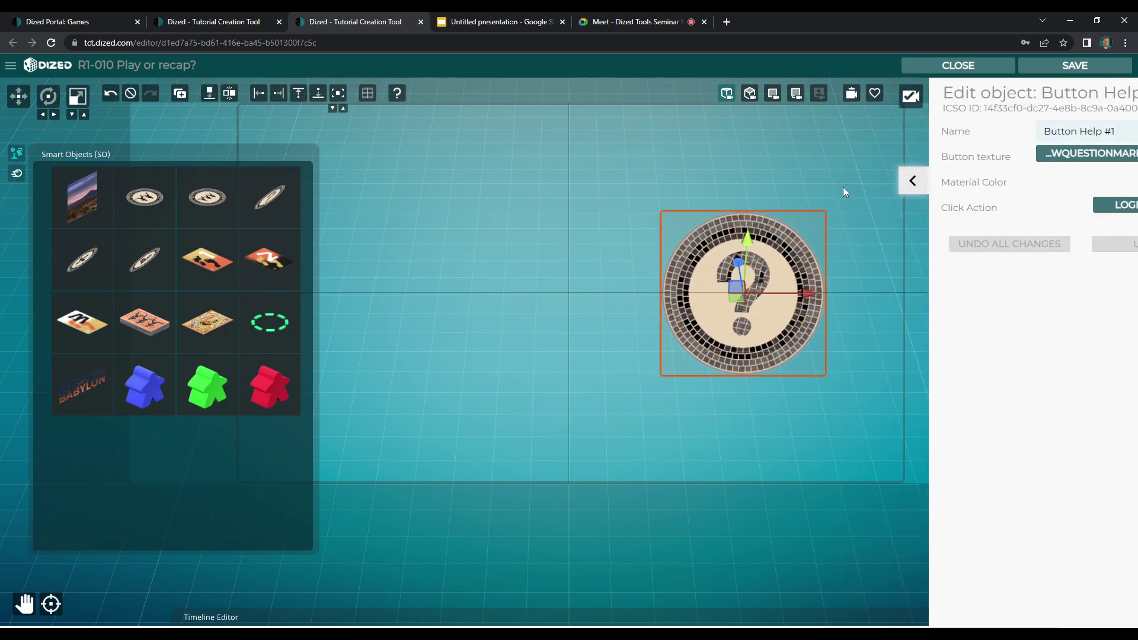
left_click(1122, 180)
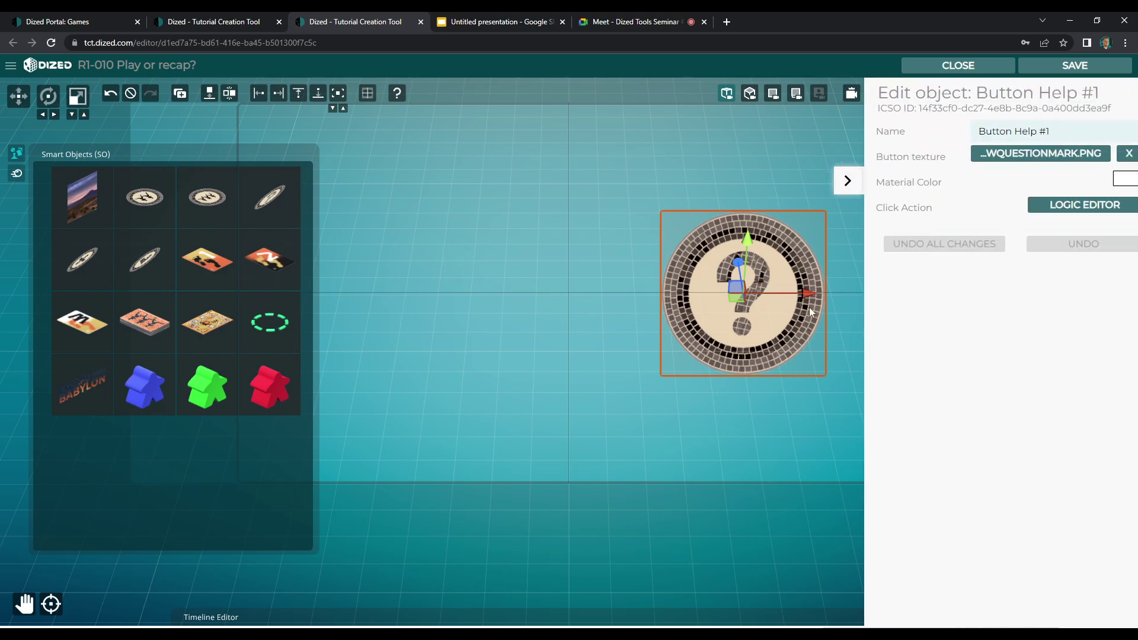
- Give the help button a GoToBlock click action to R1-004 Info on movement, then save and close the scene
left_click(1029, 207)
left_click(75, 118)
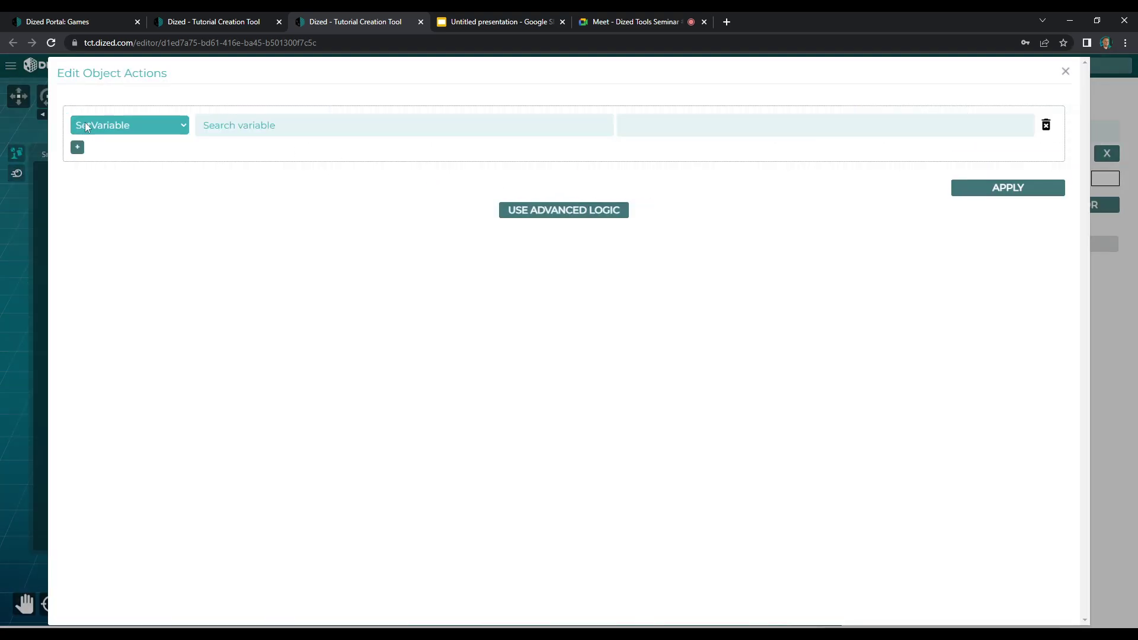
left_click(81, 122)
left_click(109, 176)
left_click(251, 125)
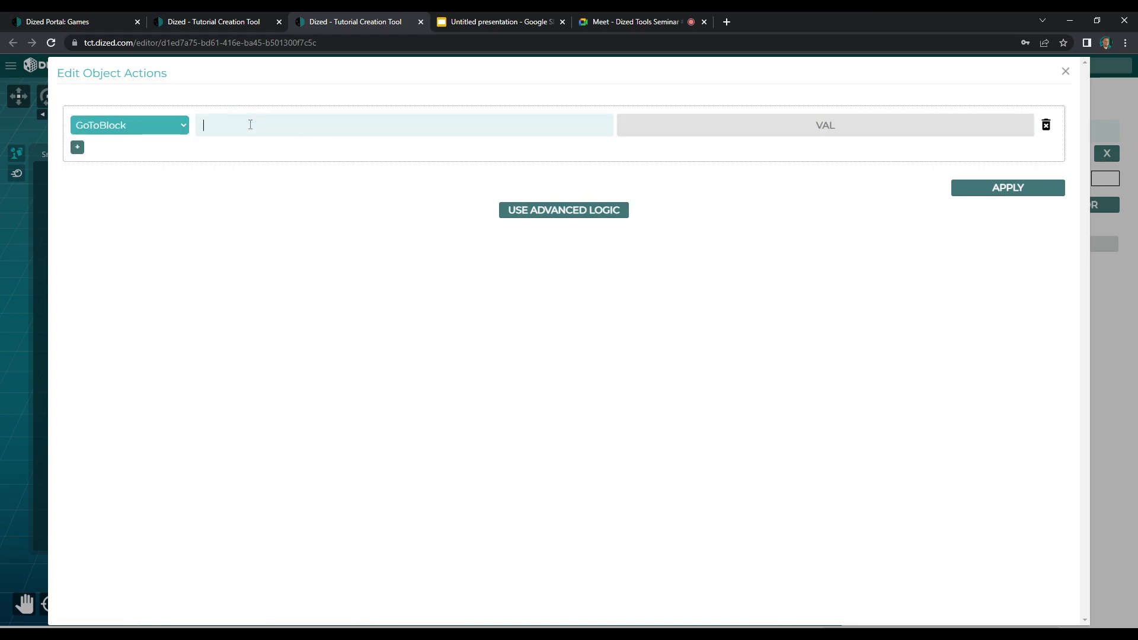
type("004")
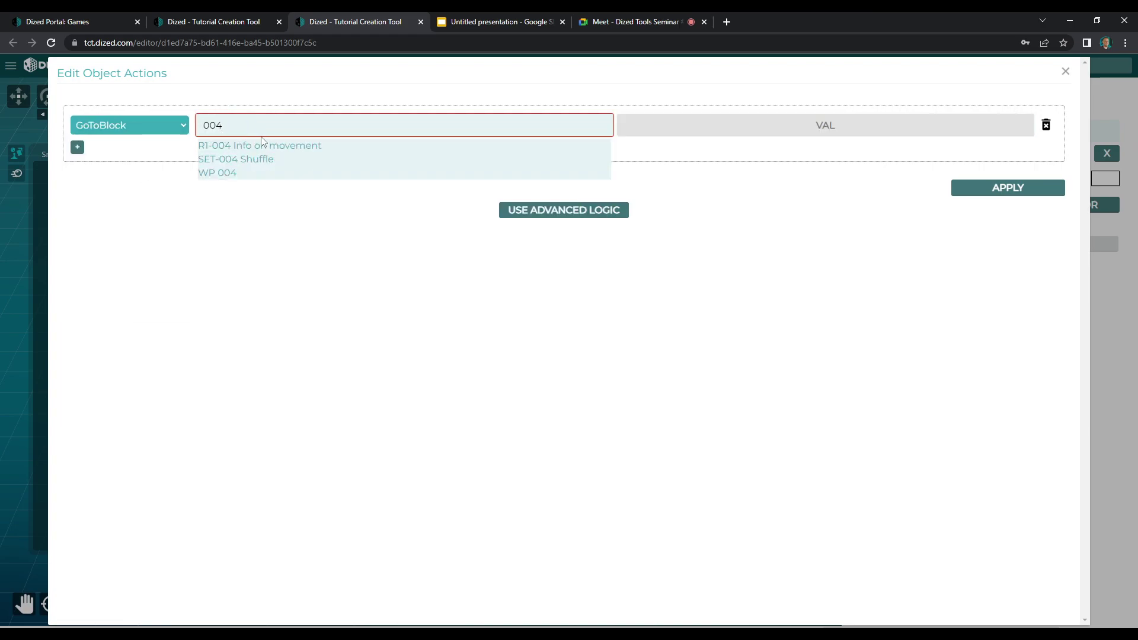
left_click(260, 146)
left_click(1034, 189)
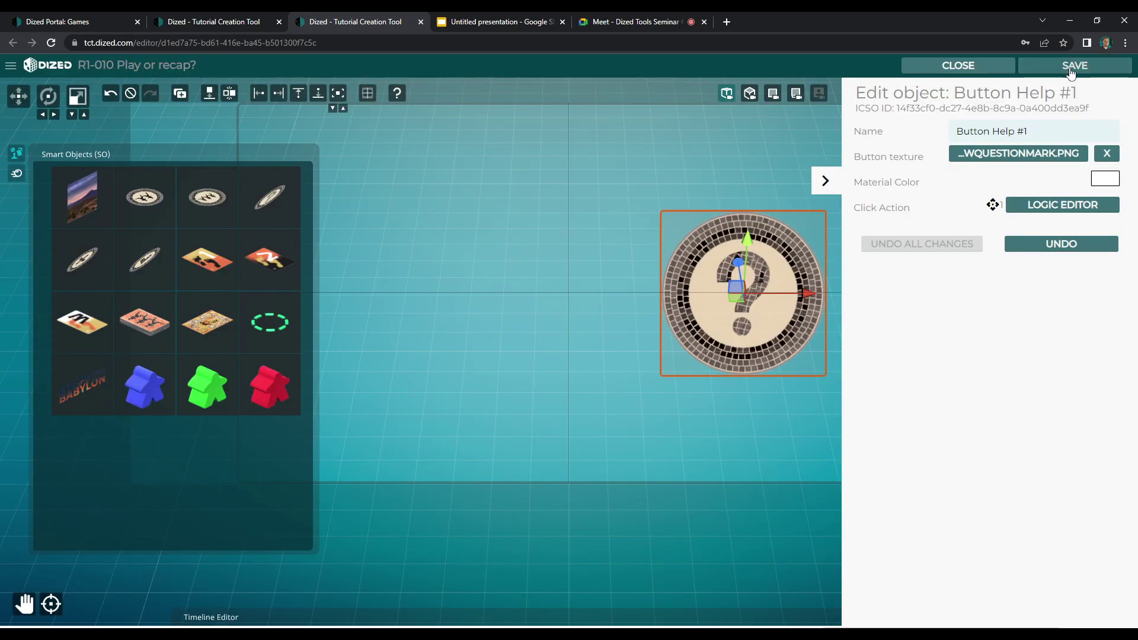
left_click(961, 67)
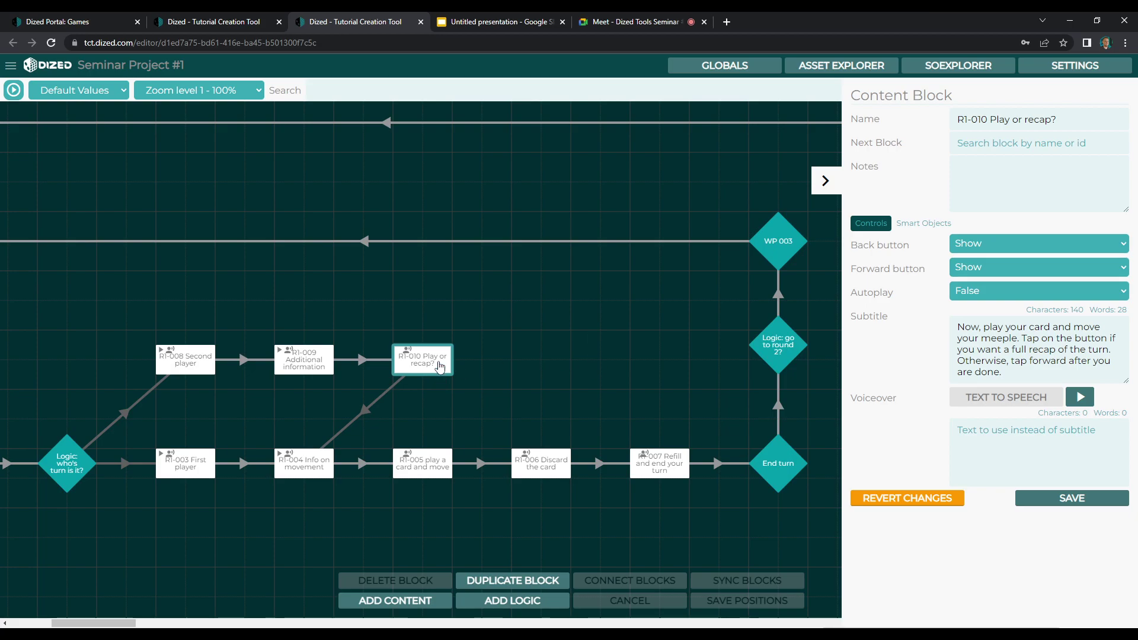
- Connect the R1-010 Play or recap? block to the End turn logic block
left_click(287, 472)
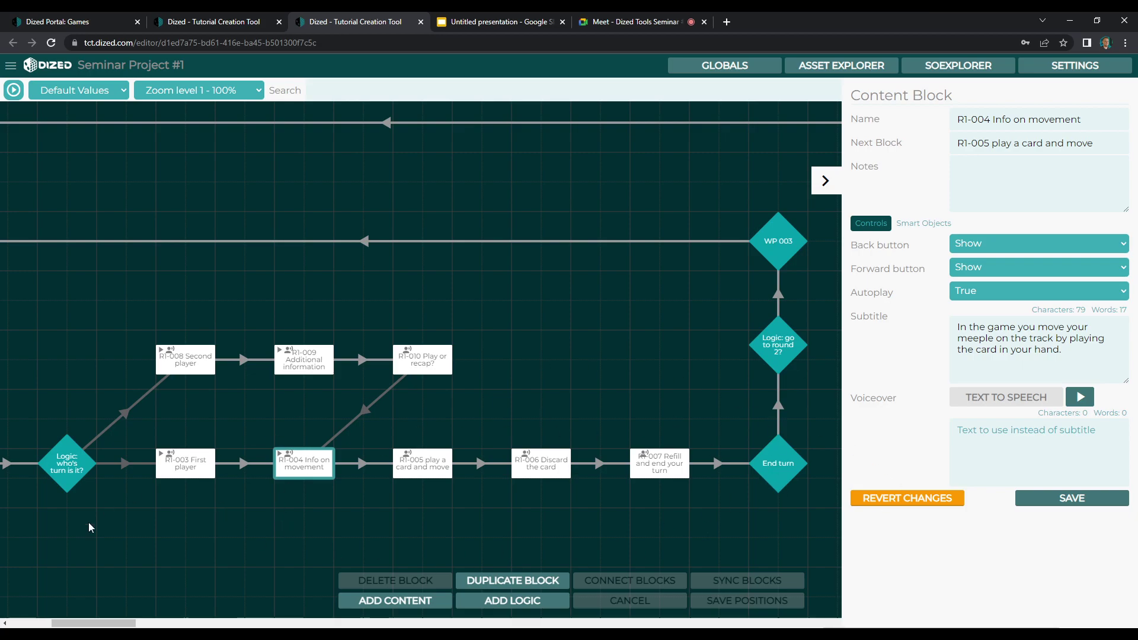
left_click(437, 372)
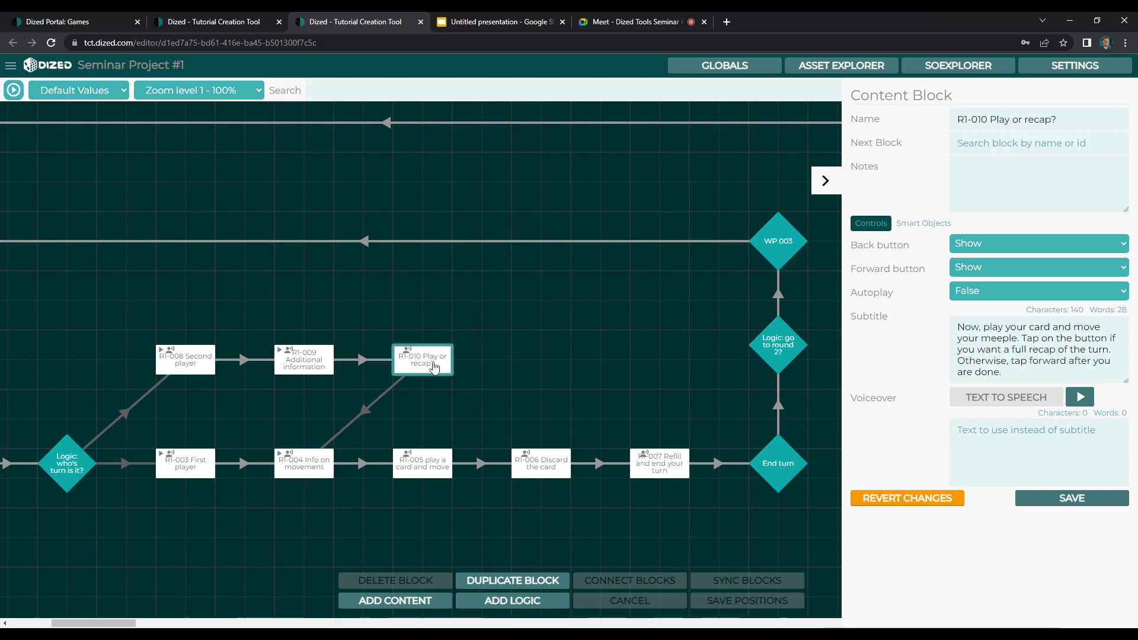
left_click(776, 458, "shift")
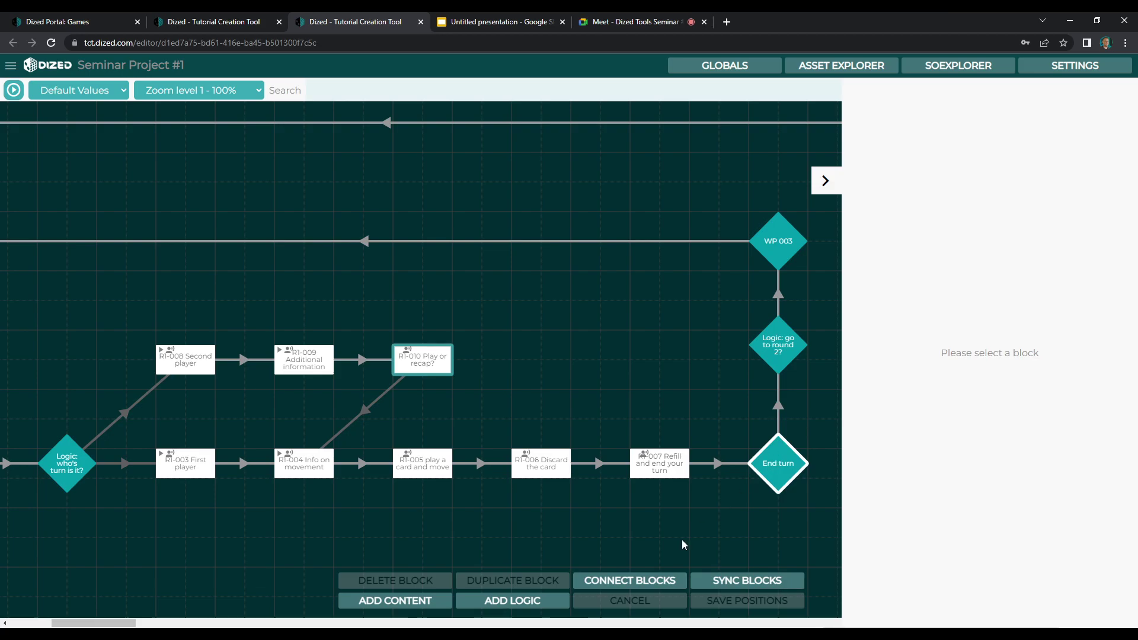
left_click(662, 581)
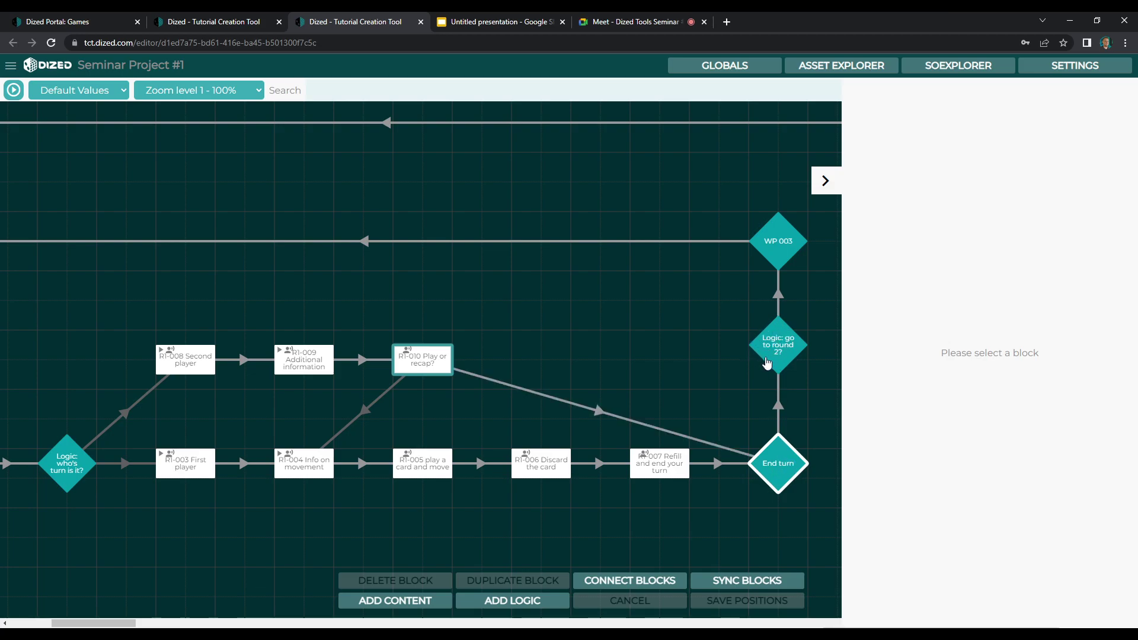
- Open the logic of the "Logic: +1 turn" block to examine its turn increment
left_click_drag(112, 623, 116, 621)
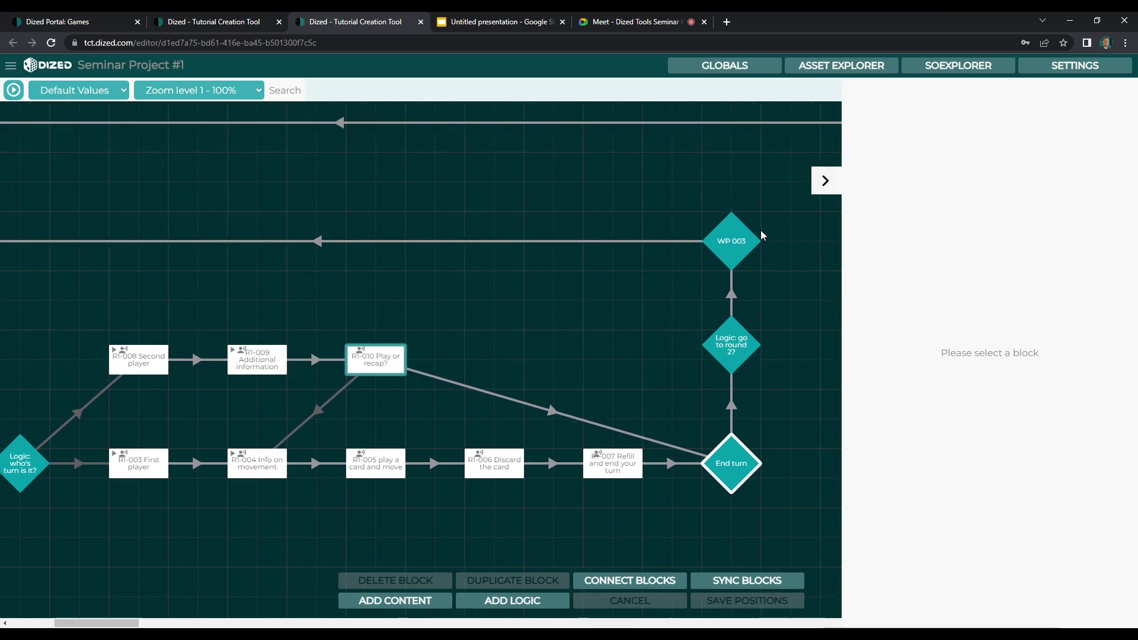
scroll(267, 434, "left", 6)
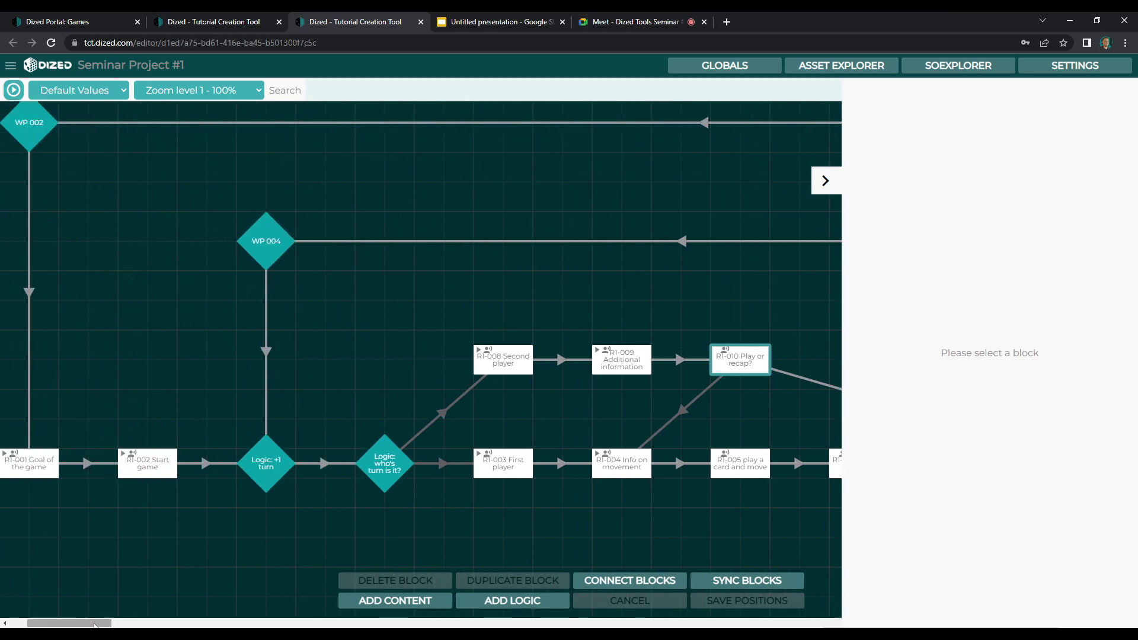
left_click(268, 474)
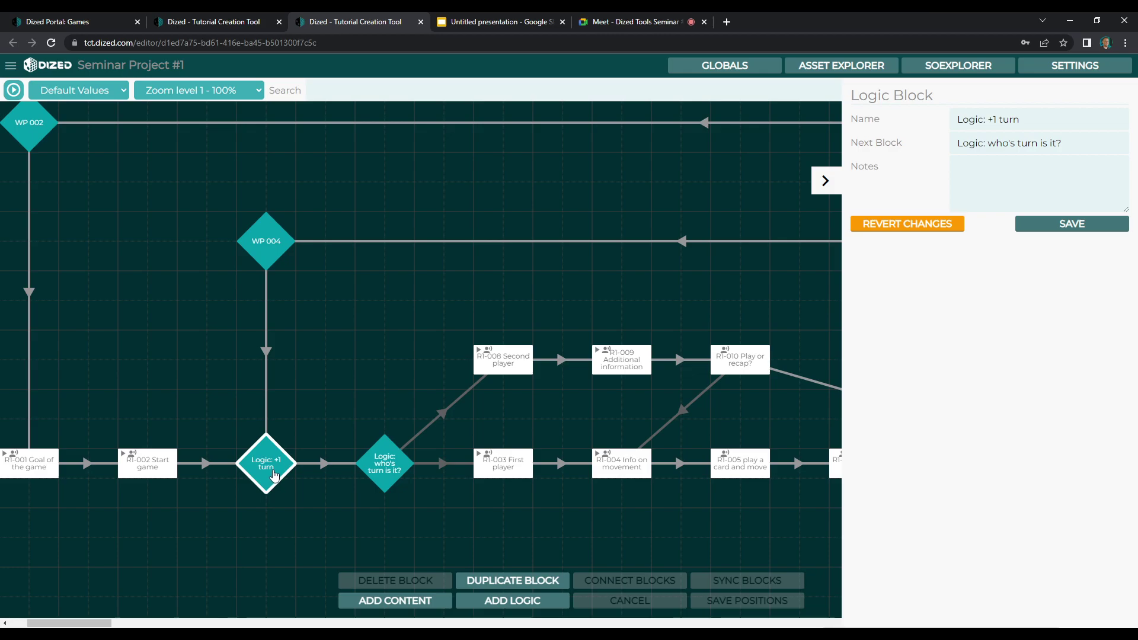
double_click(275, 474)
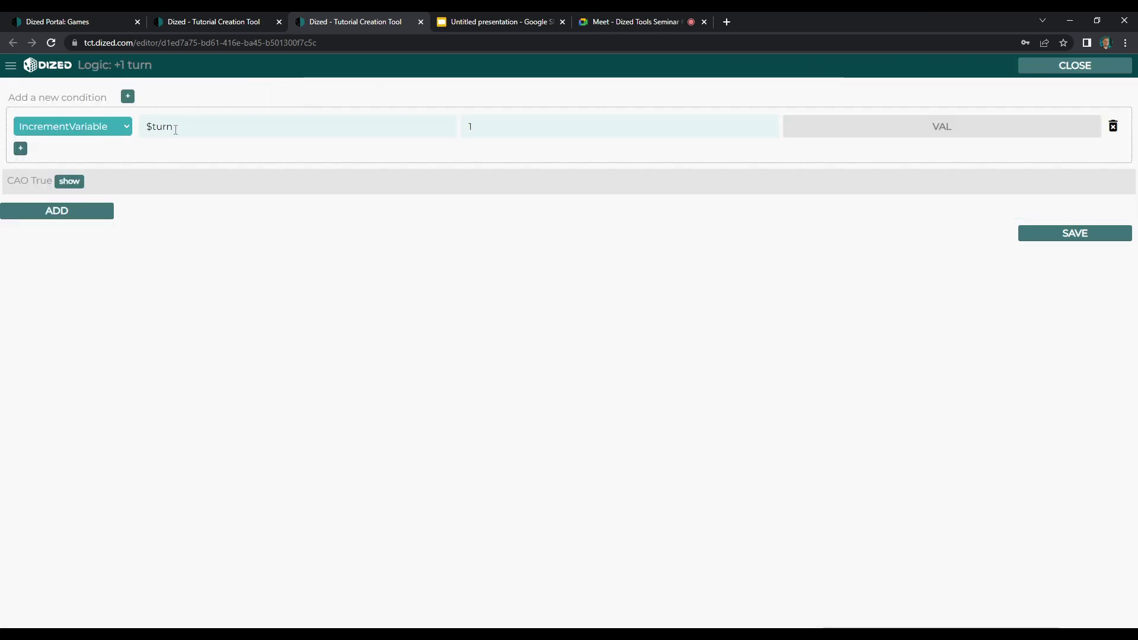
- Close the turn increment logic and add a new content block below R1-003 First player
left_click(1045, 67)
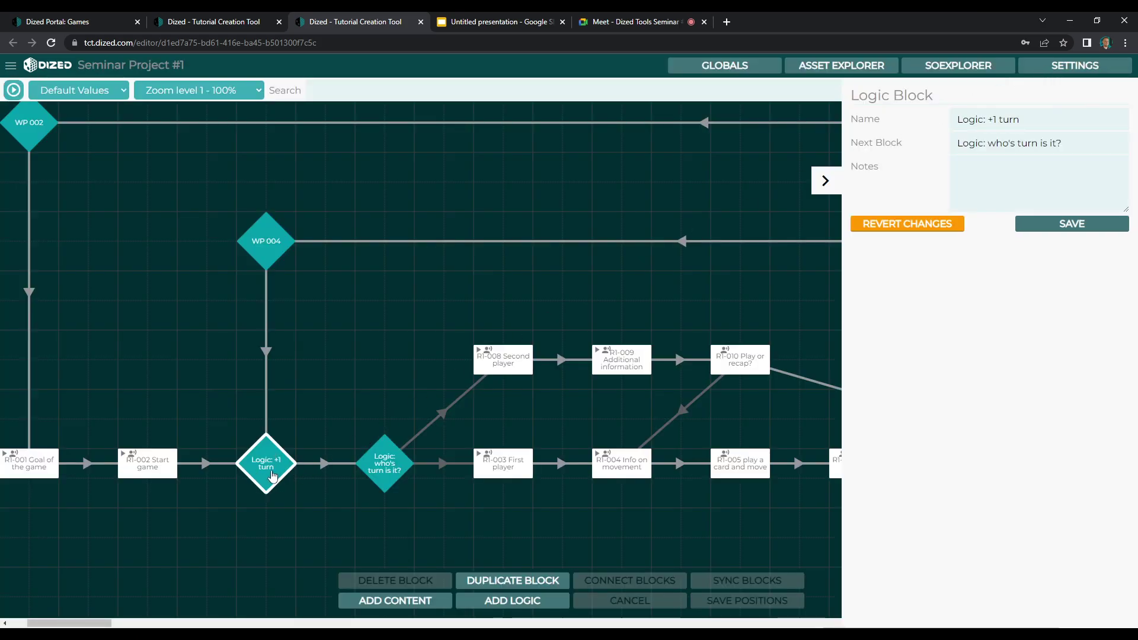
left_click(396, 477)
scroll(439, 457, "down", 1)
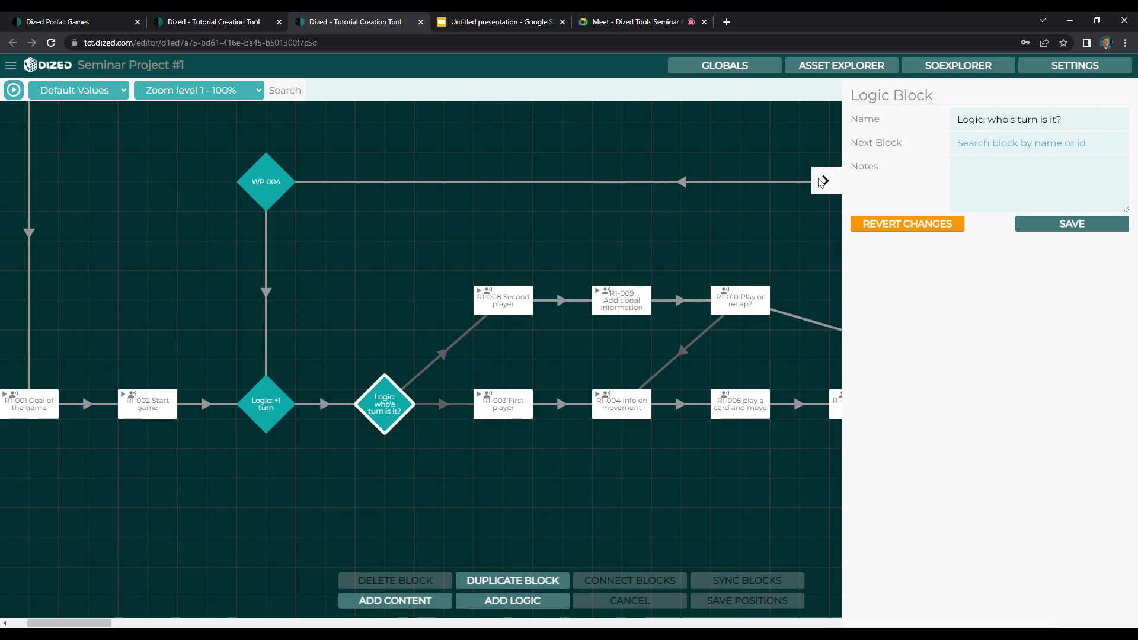
left_click(396, 601)
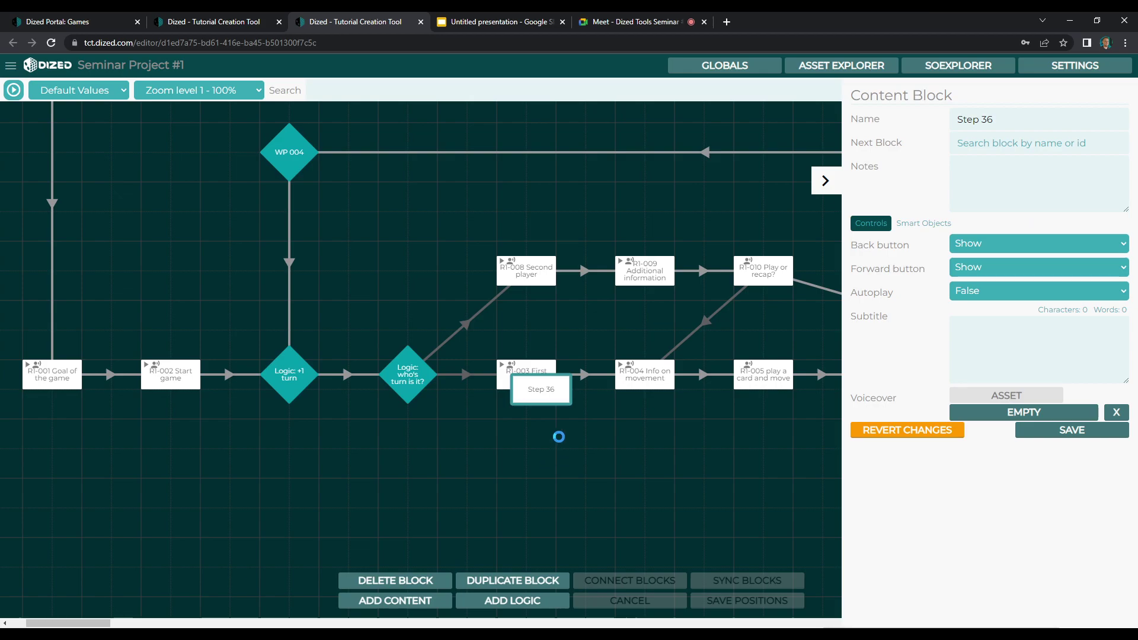
left_click_drag(546, 394, 536, 441)
- Clear the next block of the "Logic: who's turn is it?" block and save it
left_click(453, 344)
triple_click(1022, 144)
key("BackSpace")
left_click(1057, 226)
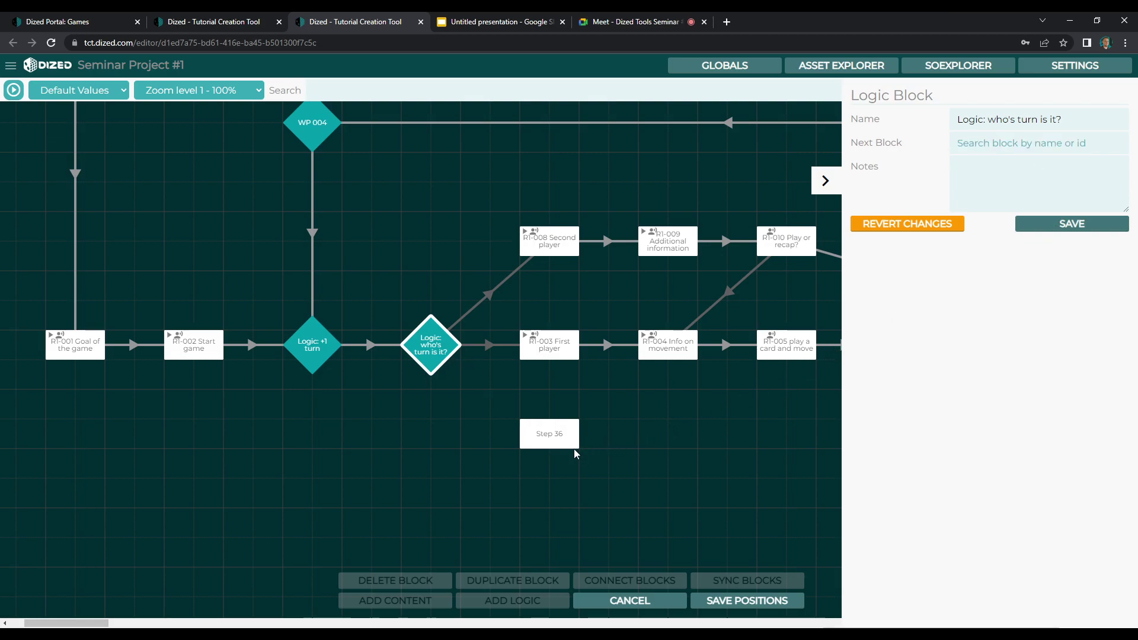
- Name the new content block "R1-011 Third player" and set its autoplay to True
left_click(543, 446)
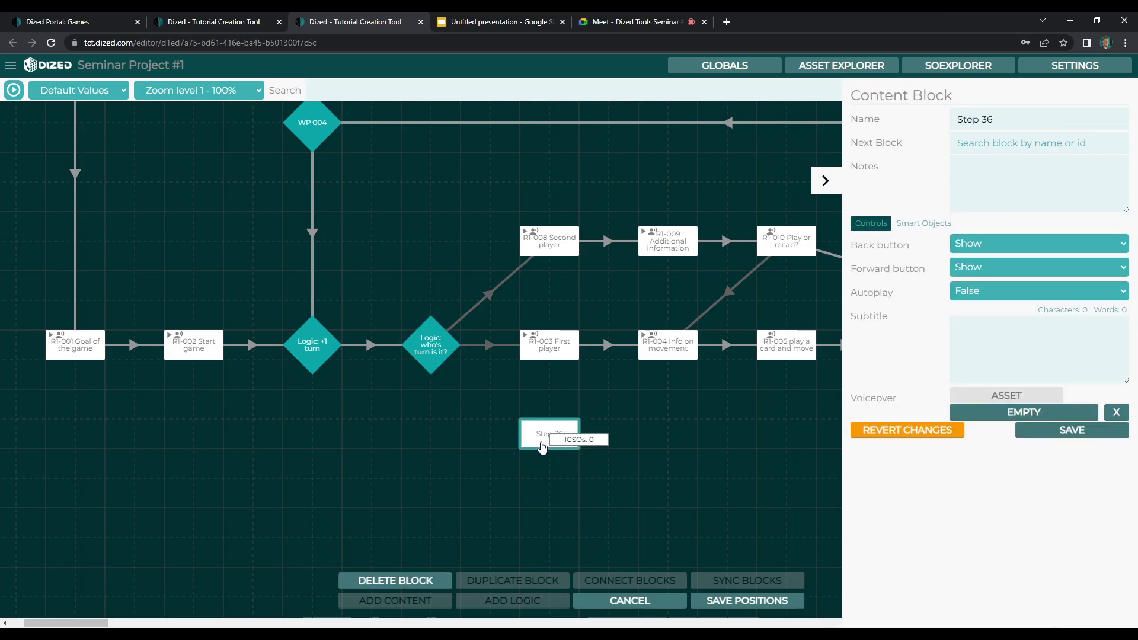
left_click_drag(90, 623, 114, 626)
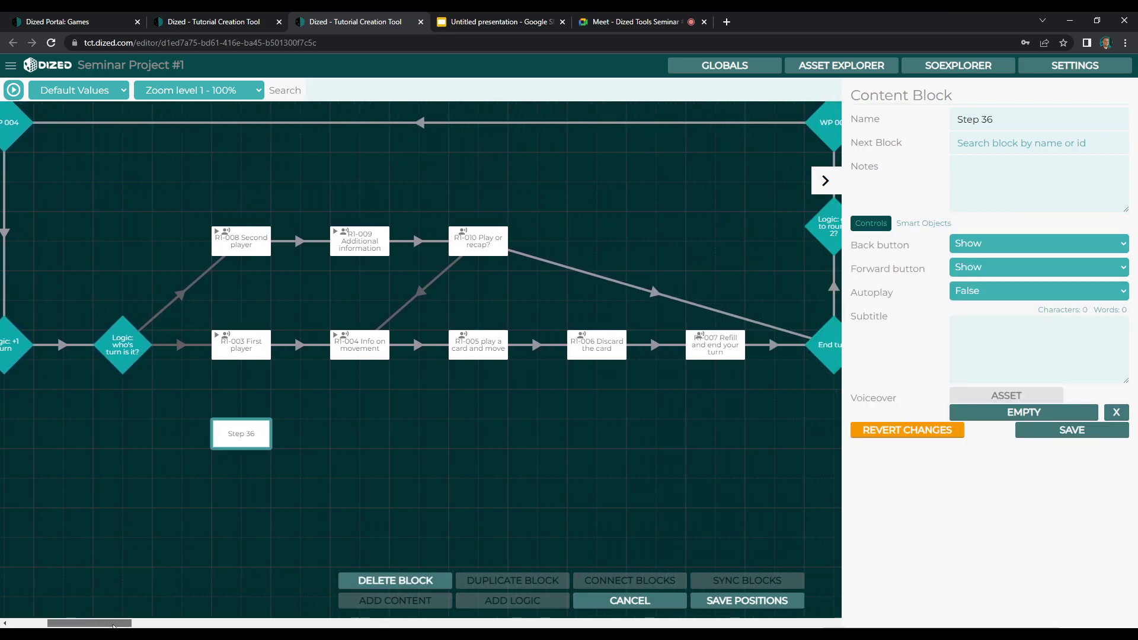
scroll(338, 524, "left", 3)
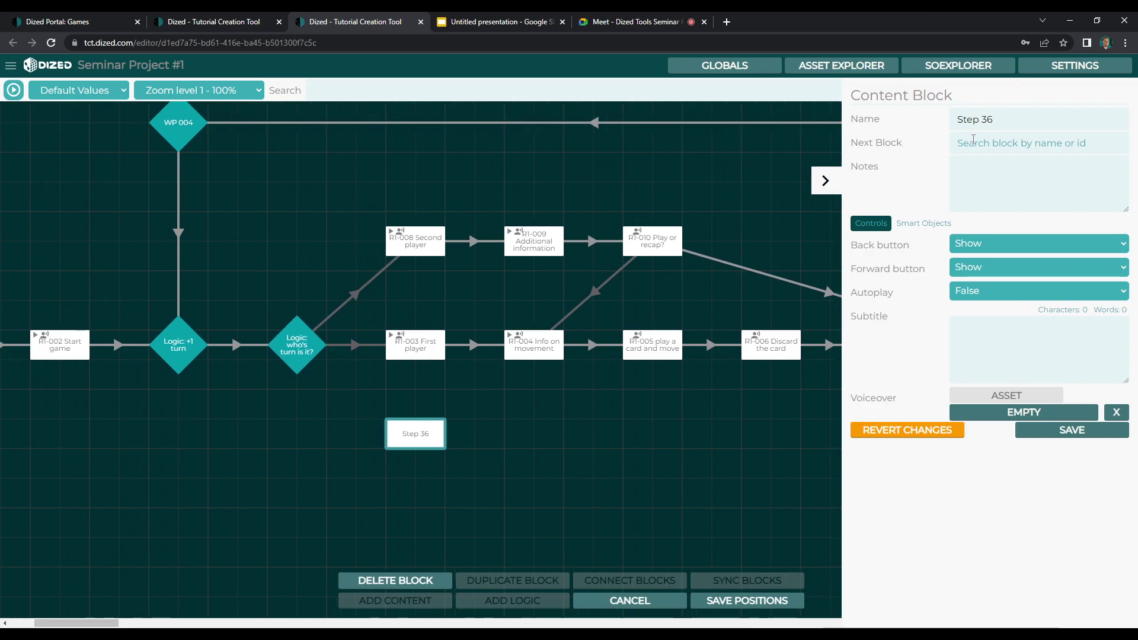
triple_click(997, 119)
type("R1-011 Third player")
left_click(975, 292)
left_click(977, 307)
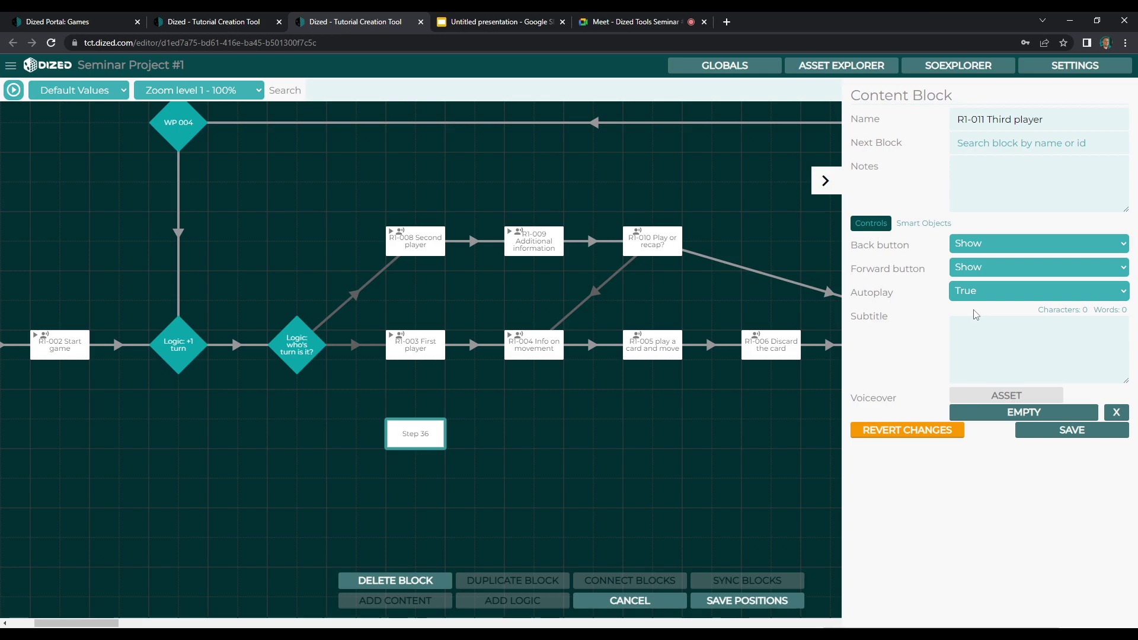
- Give R1-011 Third player the subtitle "Last player, you're up!" with a text-to-speech voiceover, and save the block
left_click(1010, 337)
type("L")
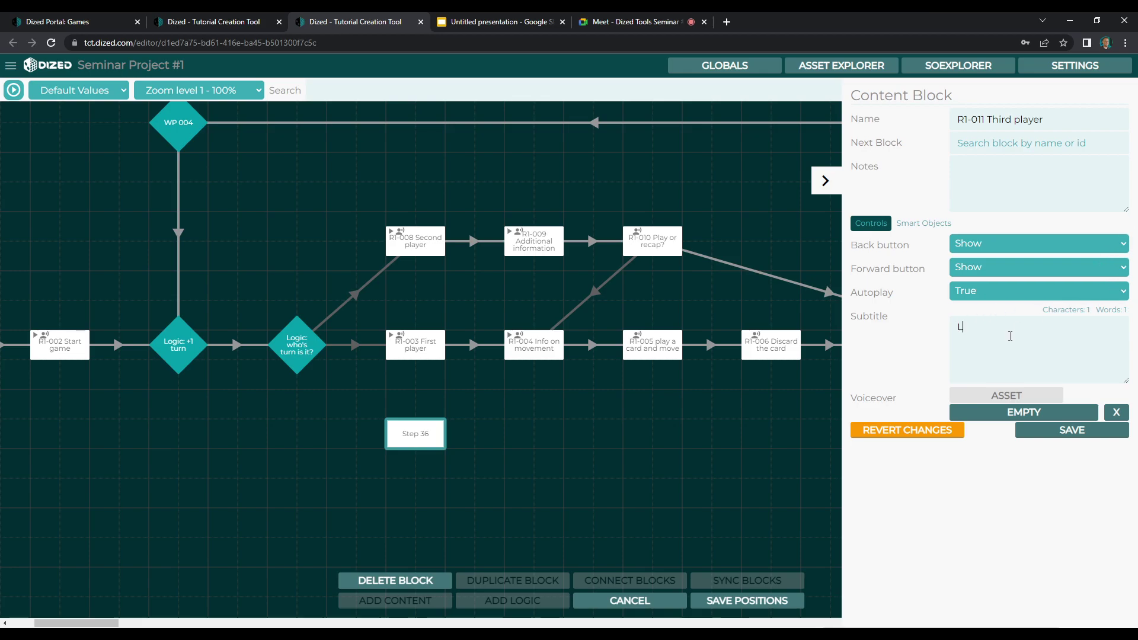
type("ast player, you're up!")
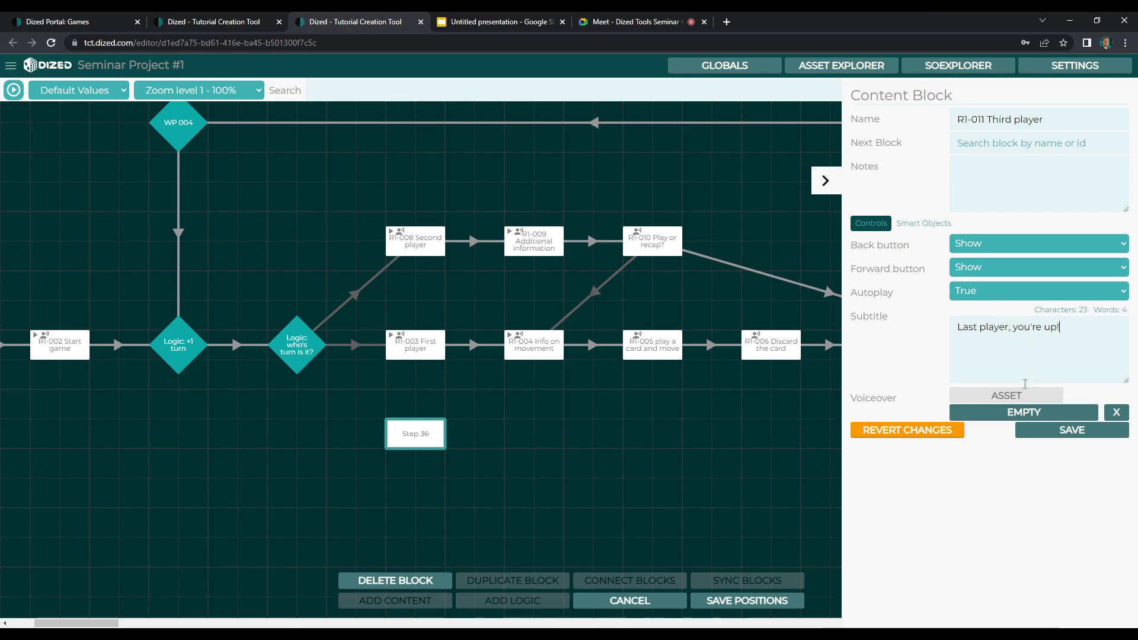
left_click(1024, 396)
left_click(1057, 501)
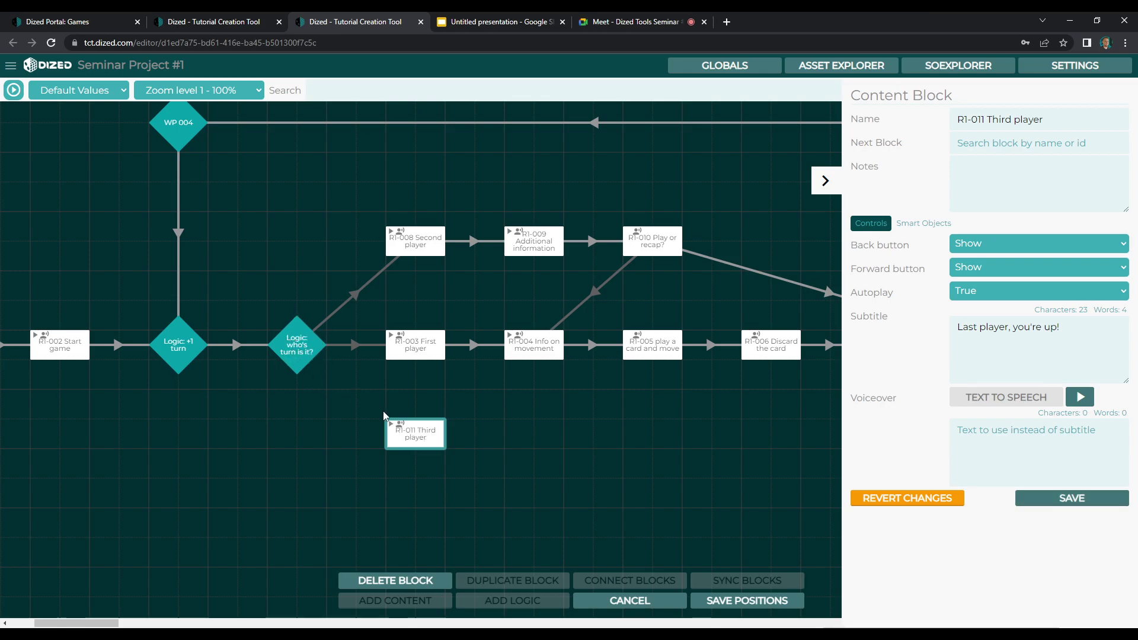
- Open the logic of the "Logic: who's turn is it?" block at the end of its existing turn conditions
double_click(310, 348)
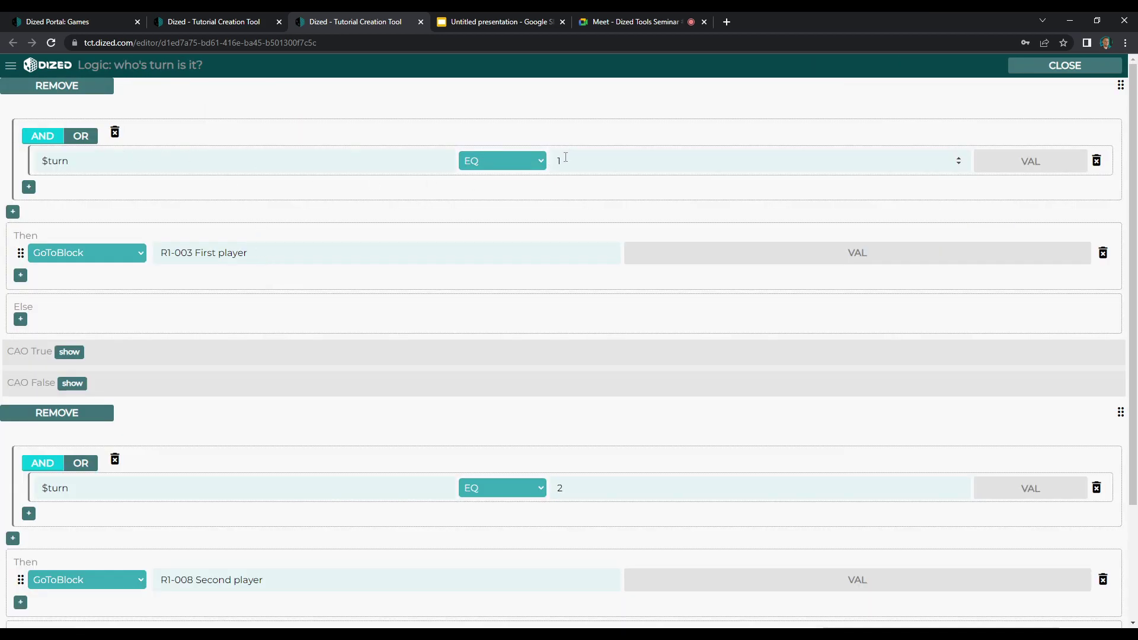
scroll(240, 251, "down", 3)
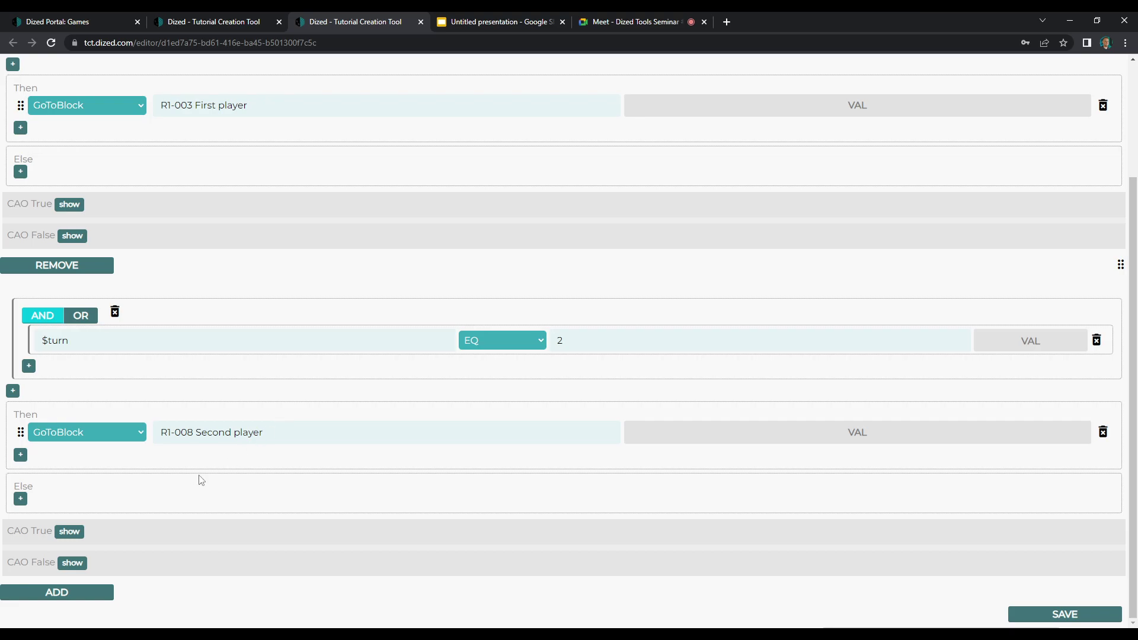
- Add a third condition to the "Logic: who's turn is it?" block that checks whether $turn equals 3
left_click(88, 595)
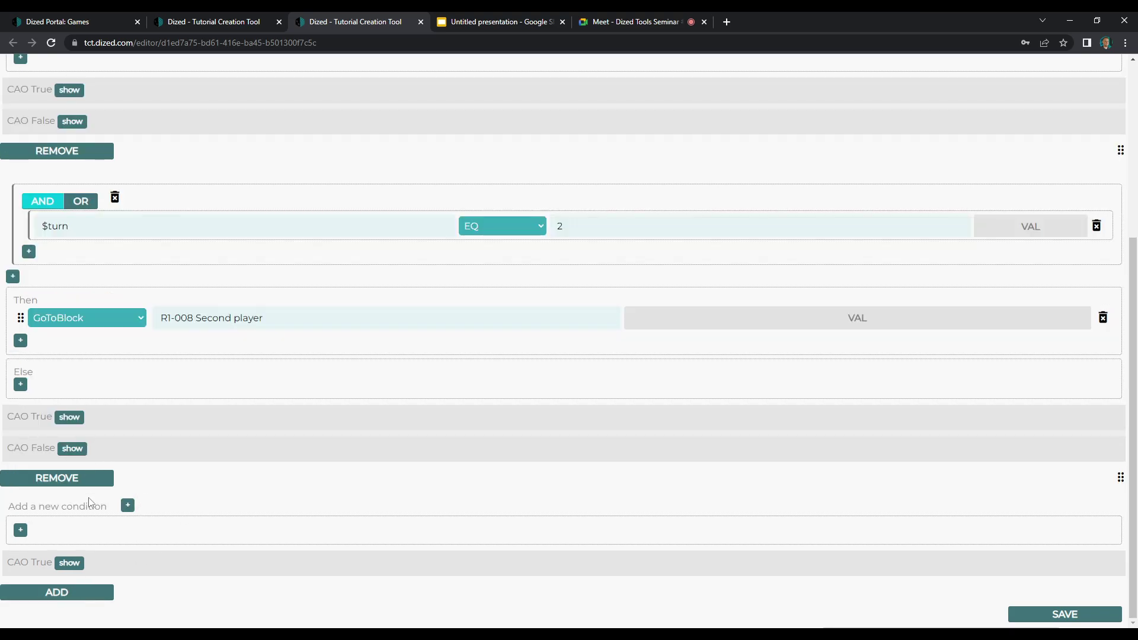
left_click(127, 505)
left_click(146, 525)
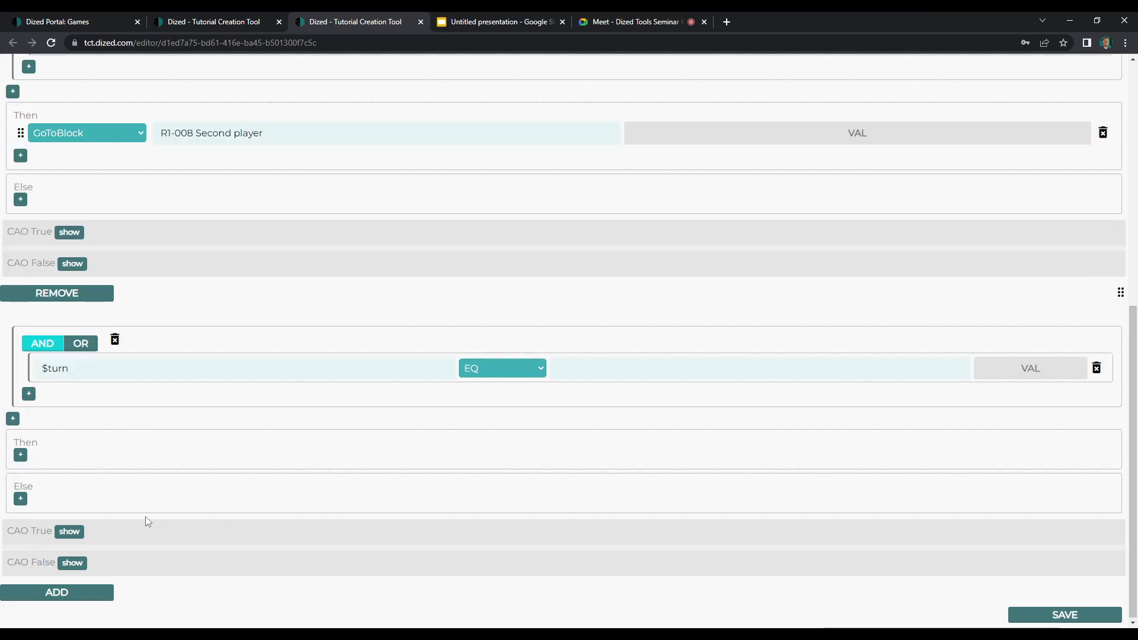
type("3")
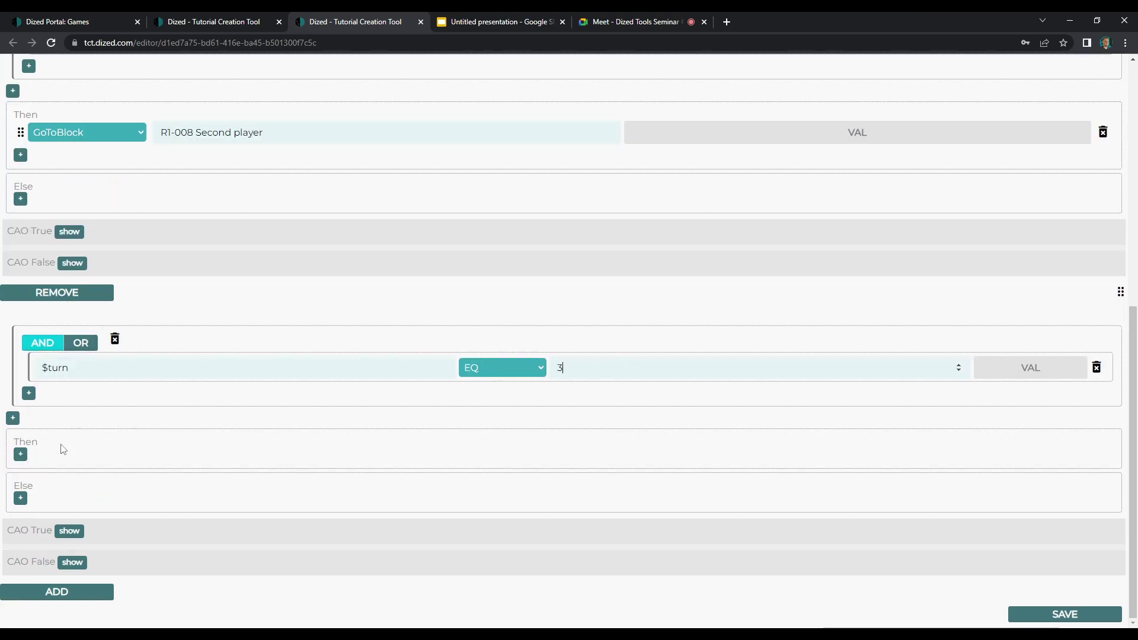
- Make the $turn 3 condition's Then action a GoToBlock to R1-011 Third player, then save and close the logic block
left_click(20, 455)
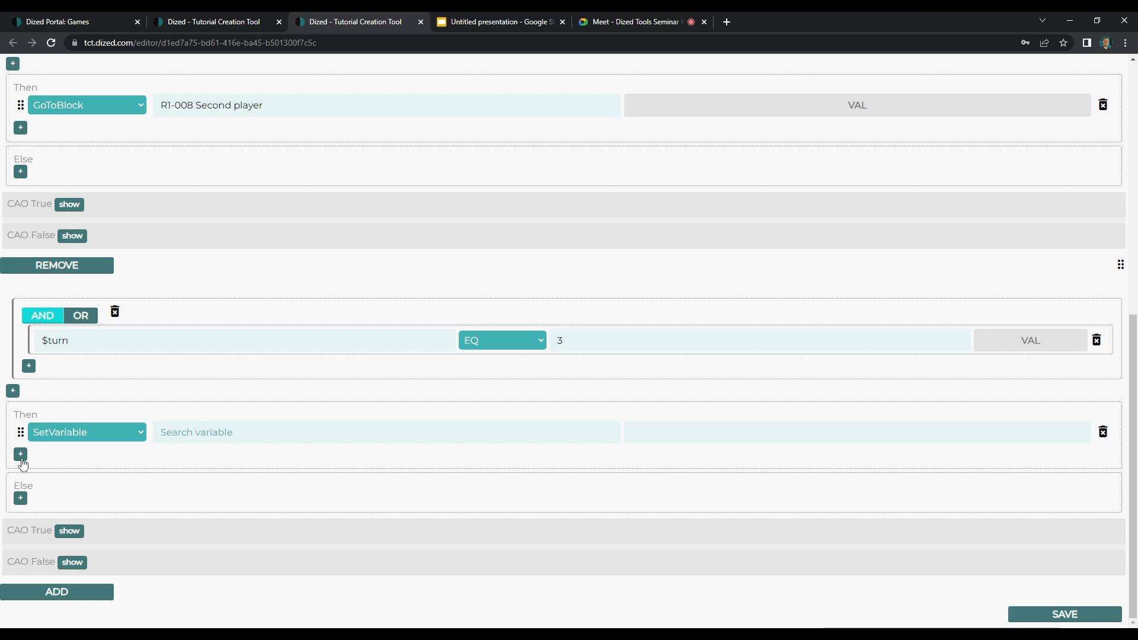
left_click(66, 439)
left_click(66, 483)
left_click(194, 432)
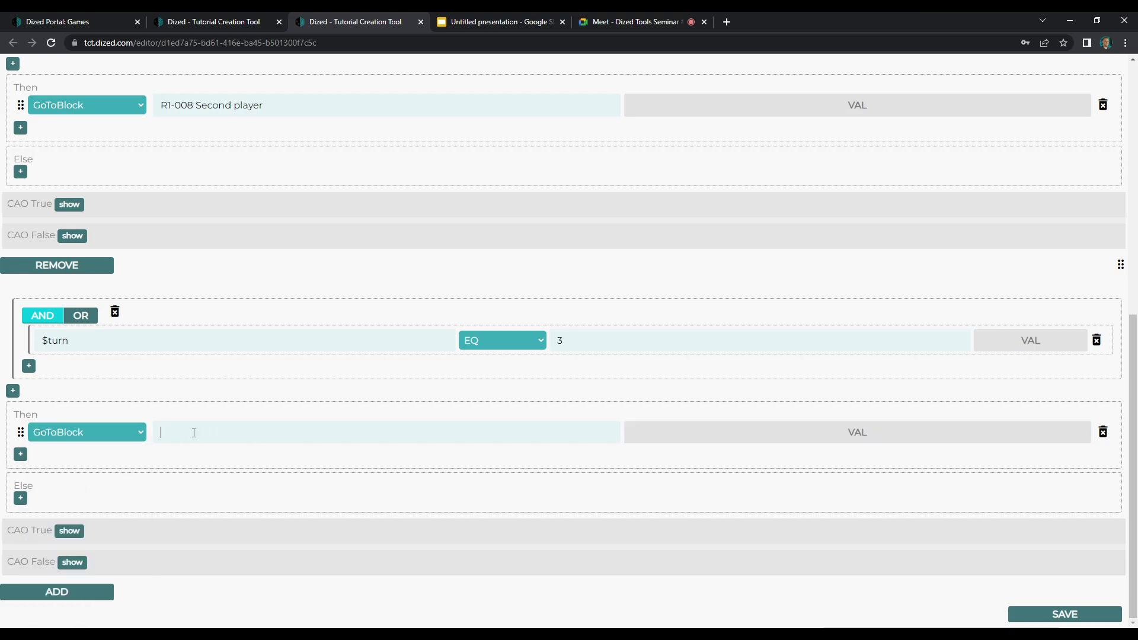
type("011")
left_click(211, 456)
left_click(1015, 614)
scroll(341, 492, "up", 8)
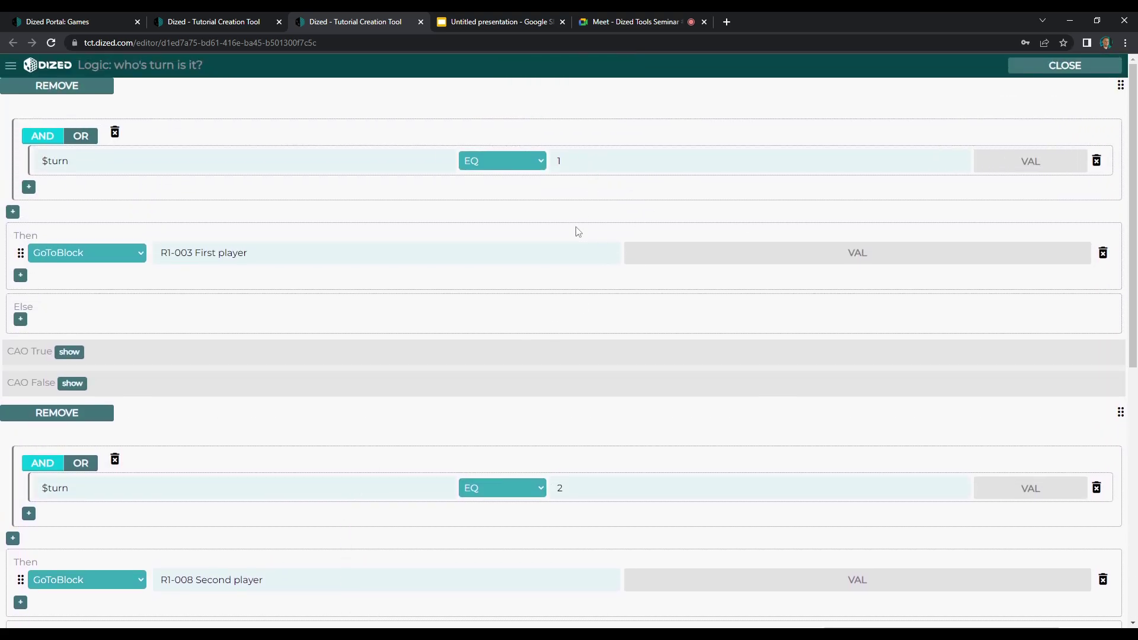
scroll(602, 407, "down", 7)
scroll(596, 452, "up", 6)
scroll(905, 268, "up", 1)
left_click(1066, 65)
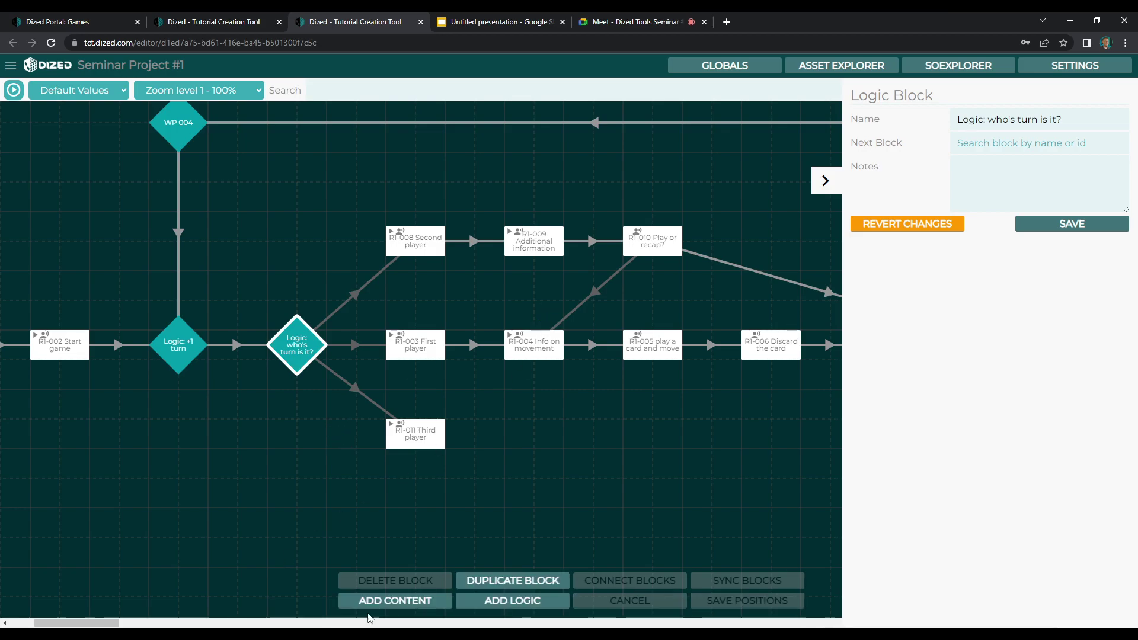
- Add a content block following R1-011 Third player, spaced further along the row, and name it "R1-012 play or recap #2?"
left_click(431, 438)
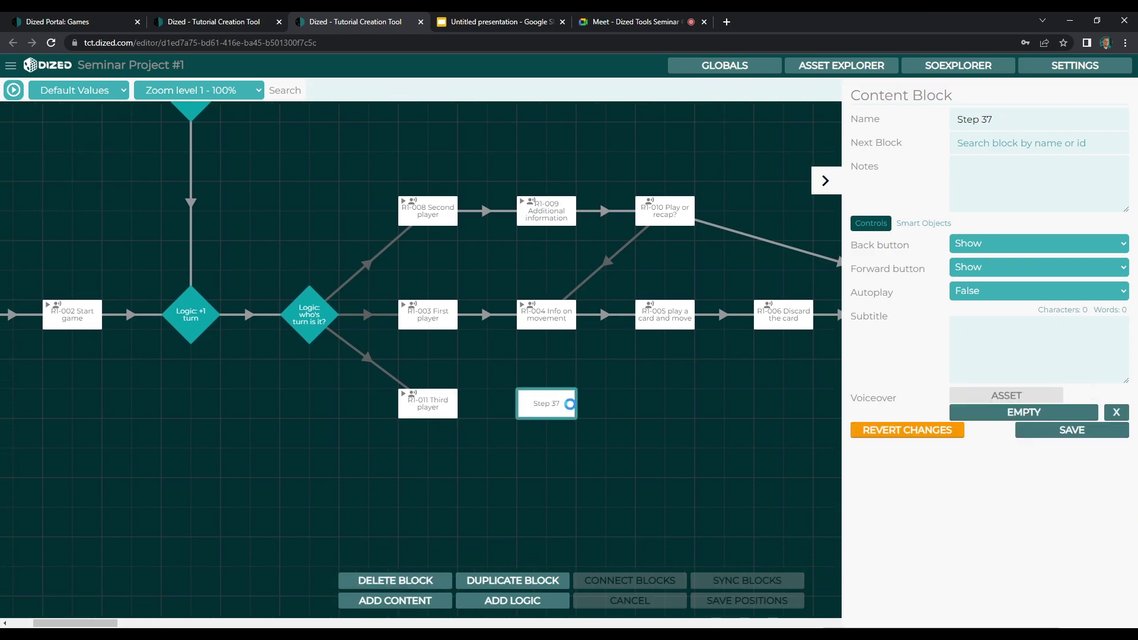
left_click_drag(571, 370, 696, 369)
triple_click(1022, 127)
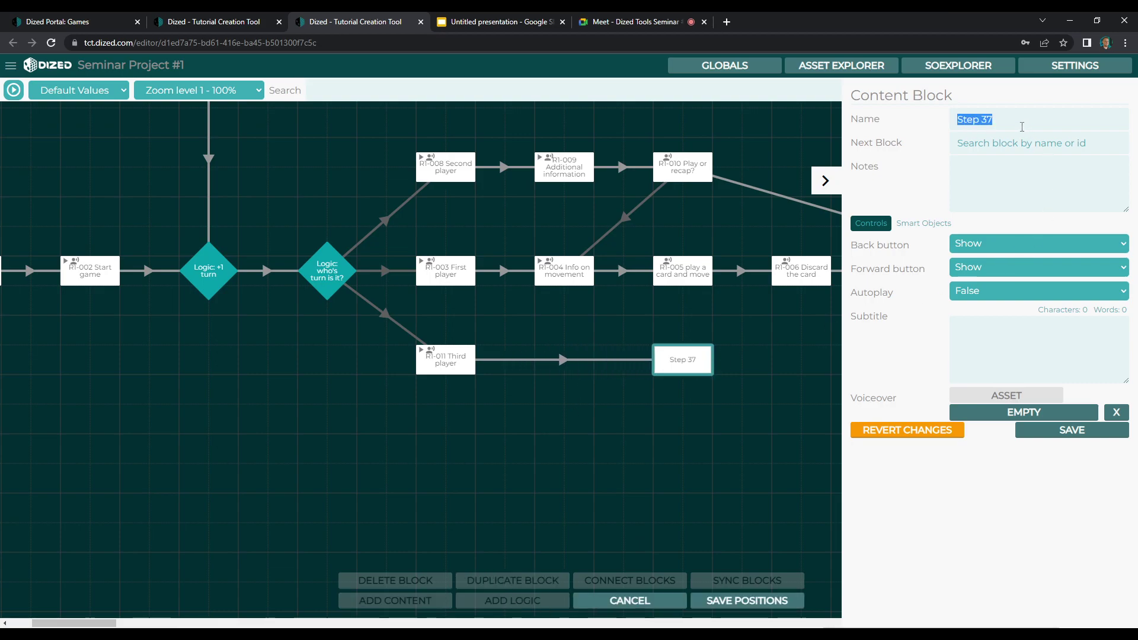
type("R1-0")
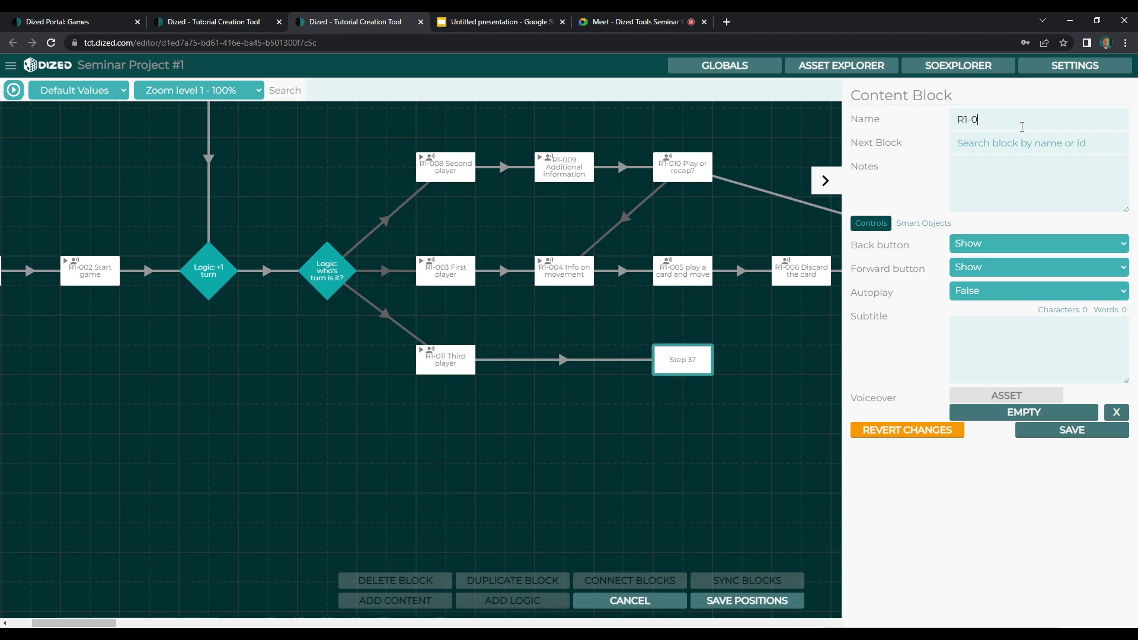
type("12 play or recap #2?")
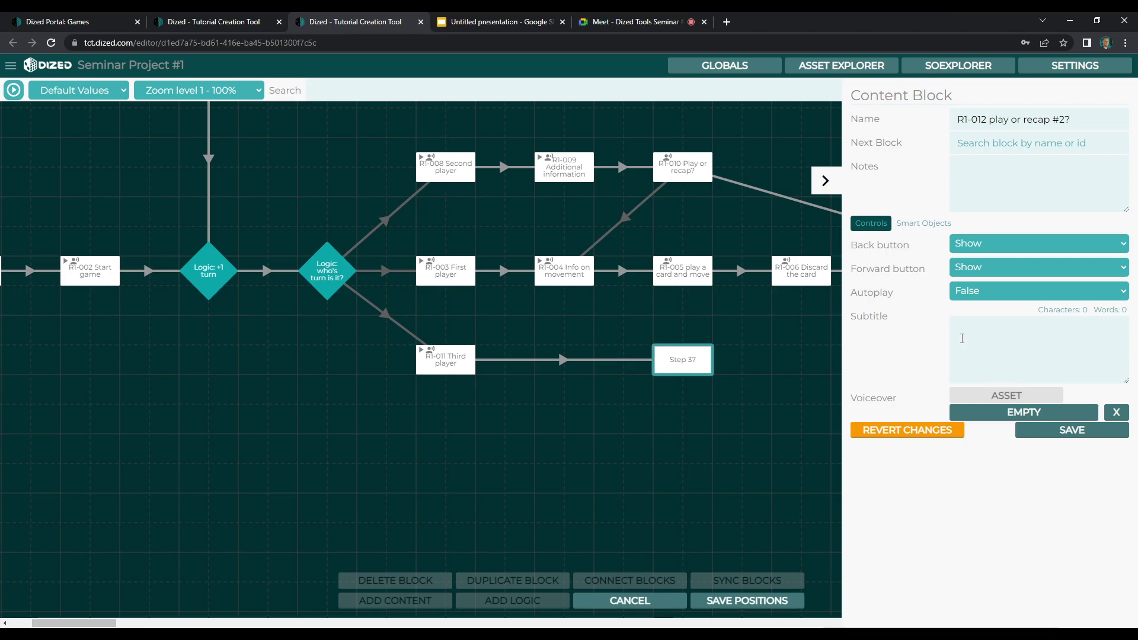
- Enter the new block's subtitle: "Play your turn! Remember that you can't have two meeples in the same square."
type("Play your turn! Remember that you can't have t")
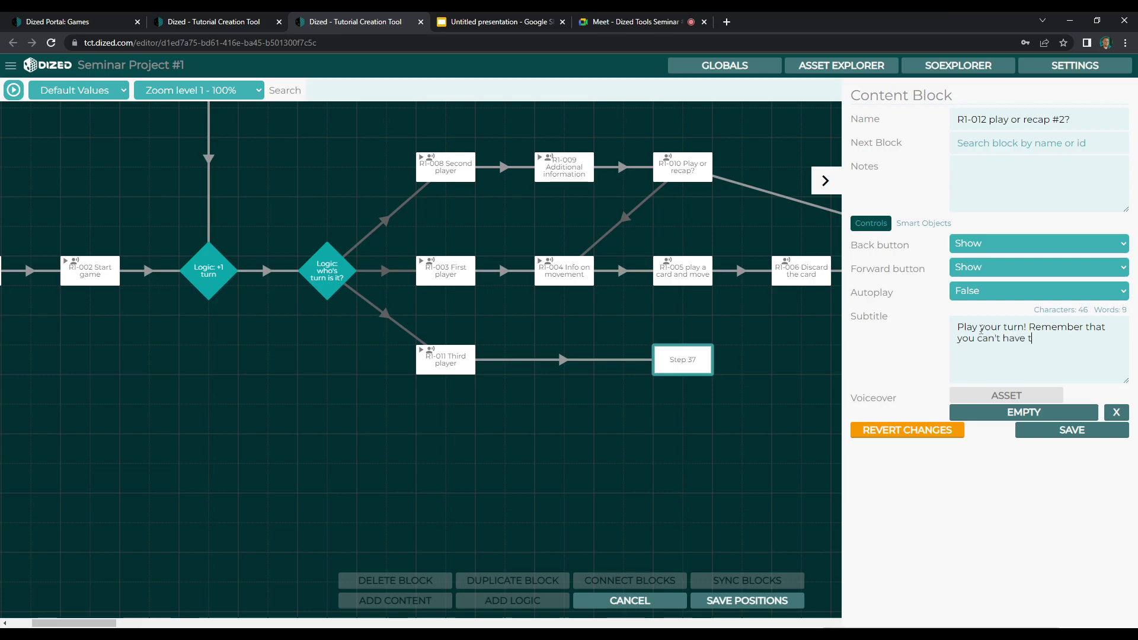
type("meeples in the same square.")
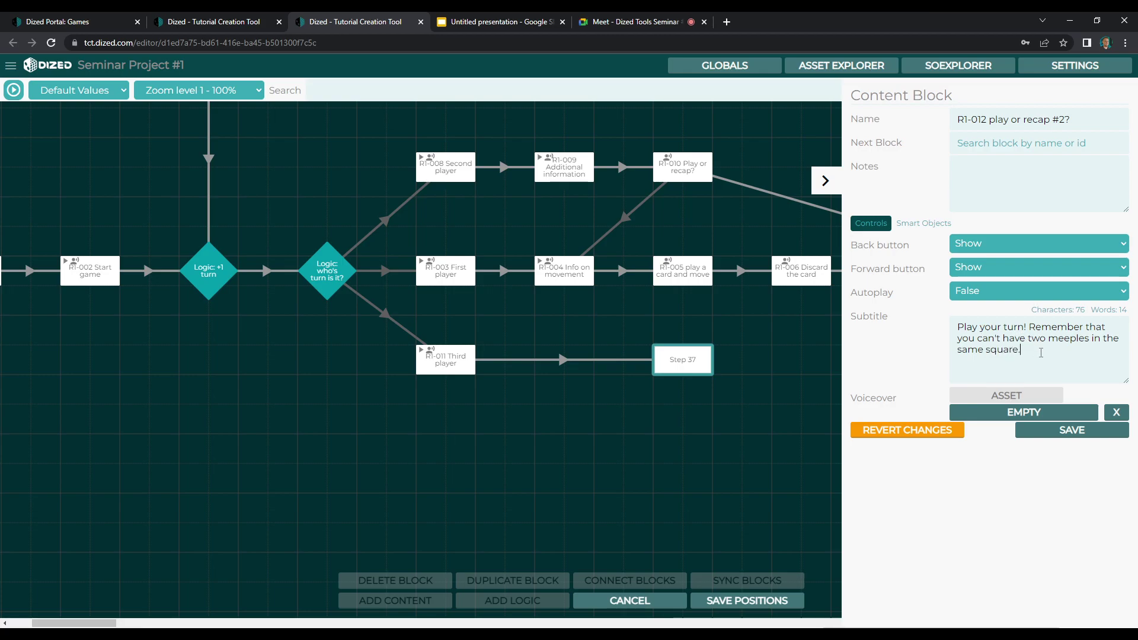
left_click_drag(1041, 353, 1035, 328)
left_click(1032, 328)
left_click_drag(957, 327, 1021, 351)
left_click(1033, 355)
- Append "Tap on the button if you want a recap, otherwise tap forward." to the subtitle and set the voiceover to text to speech
type(". Tap on the button if y")
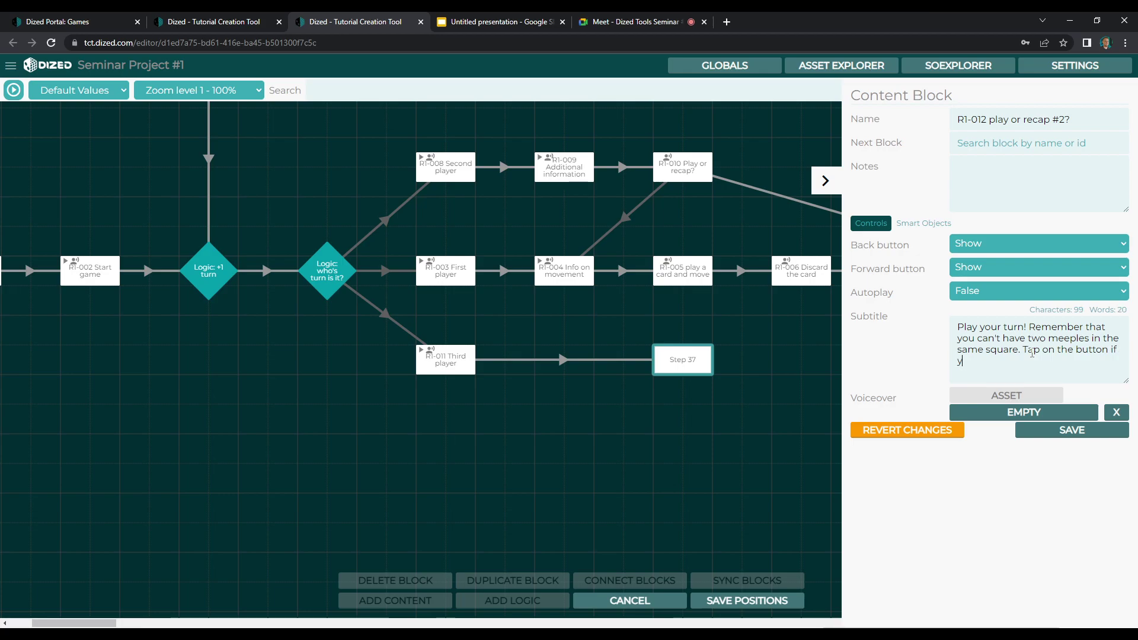
type("ou want a recap, otherwise tap forward.")
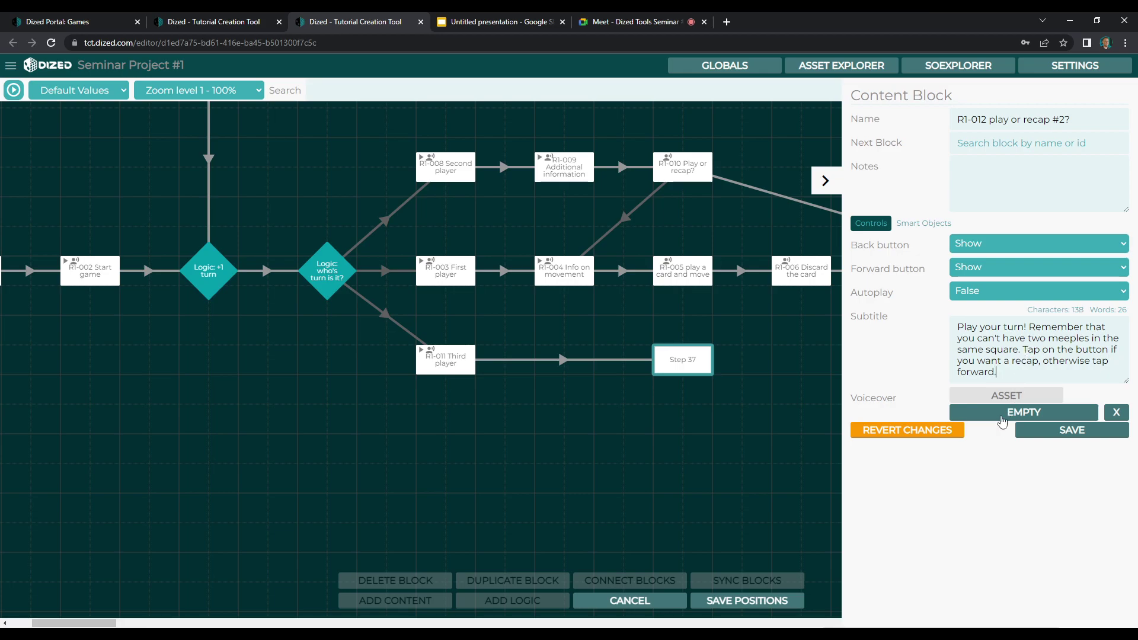
left_click(1002, 415)
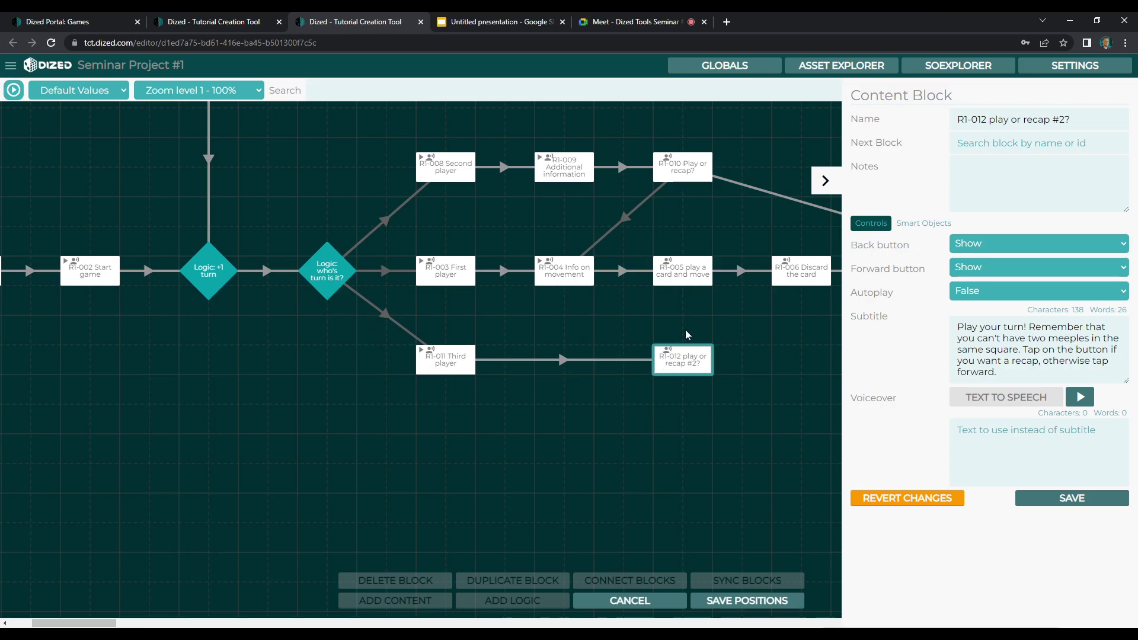
- Copy the Button Help #1 smart object from the R1-010 Play or recap? block to the clipboard
left_click(681, 170)
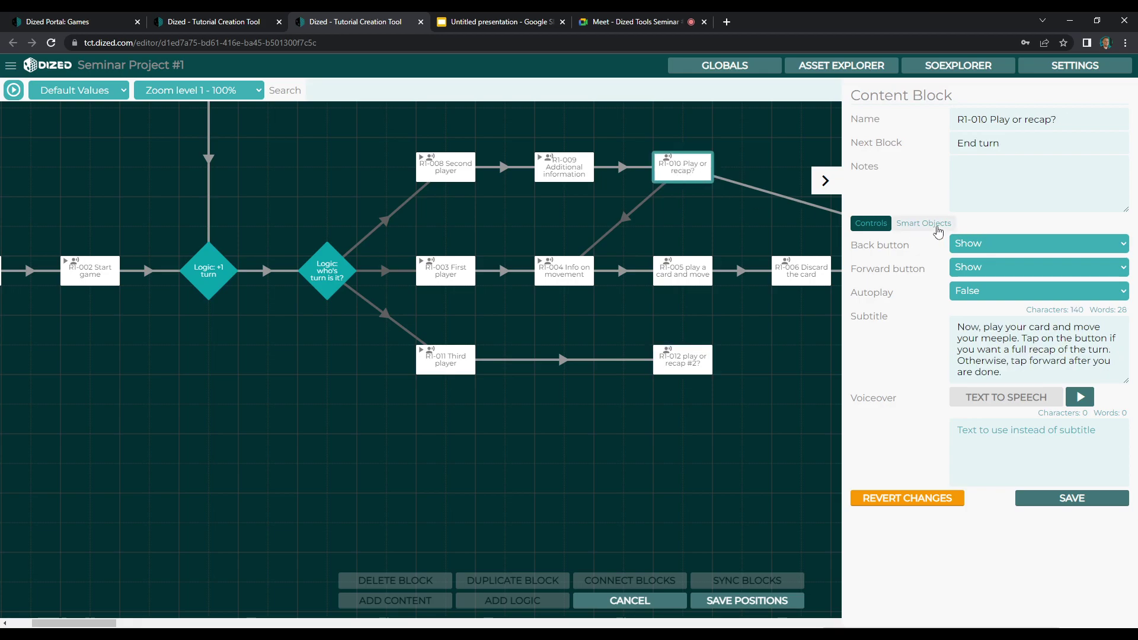
double_click(702, 181)
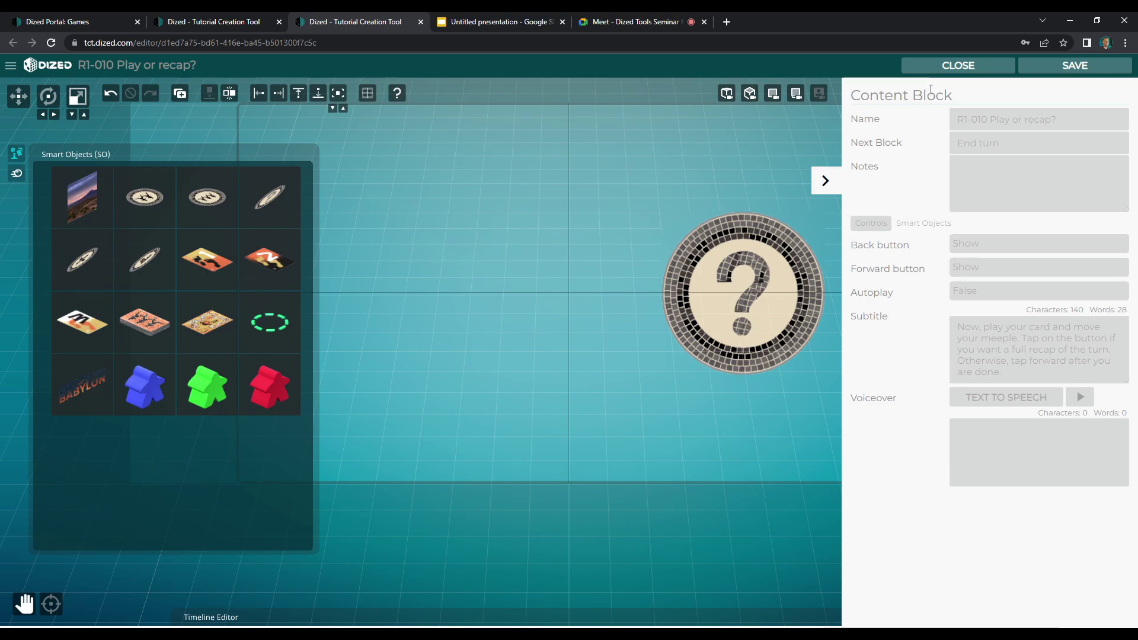
left_click(955, 63)
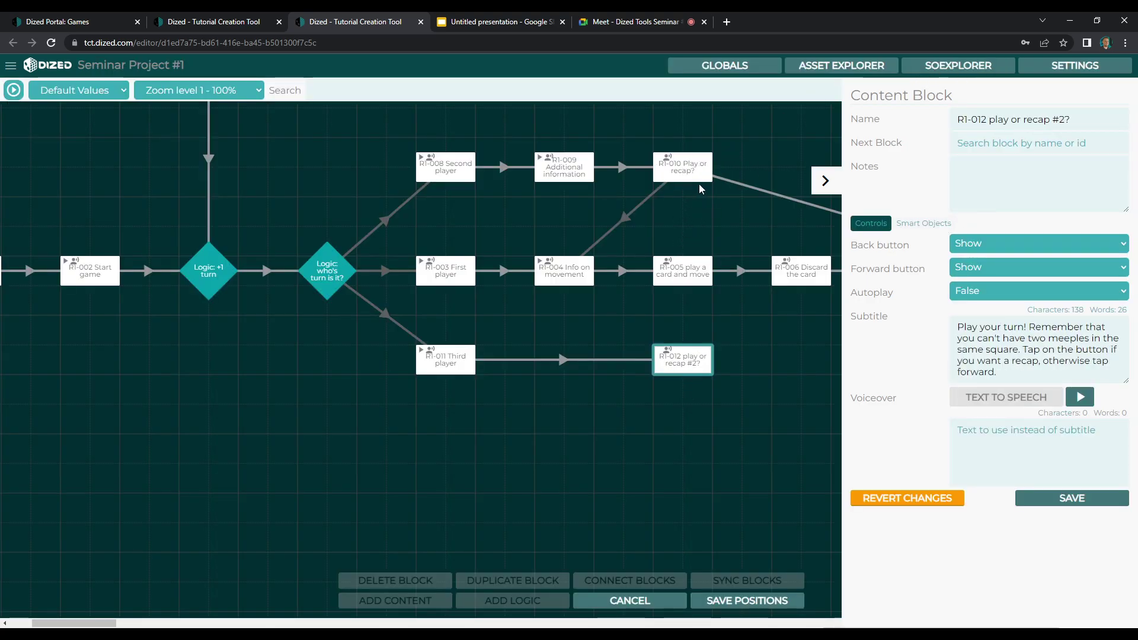
left_click(923, 228)
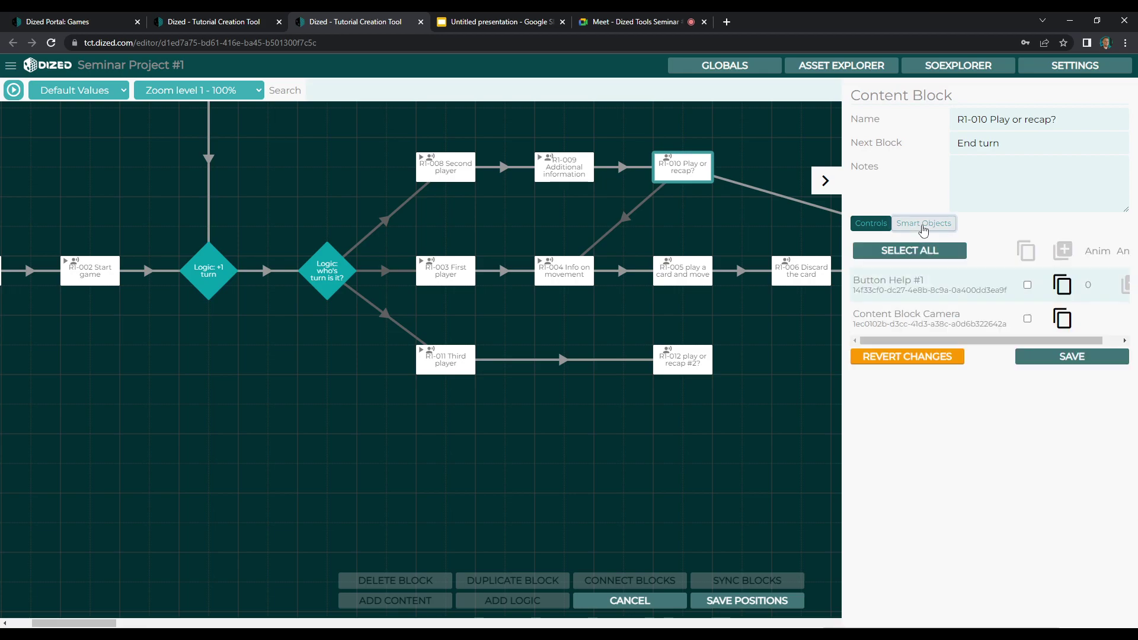
left_click(871, 224)
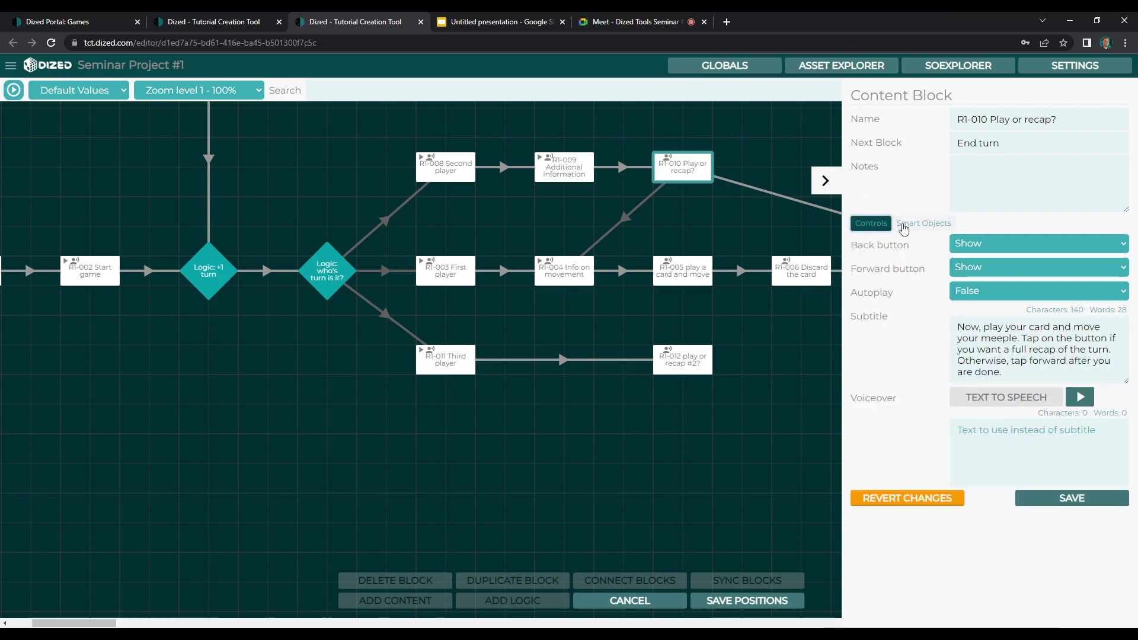
left_click(930, 227)
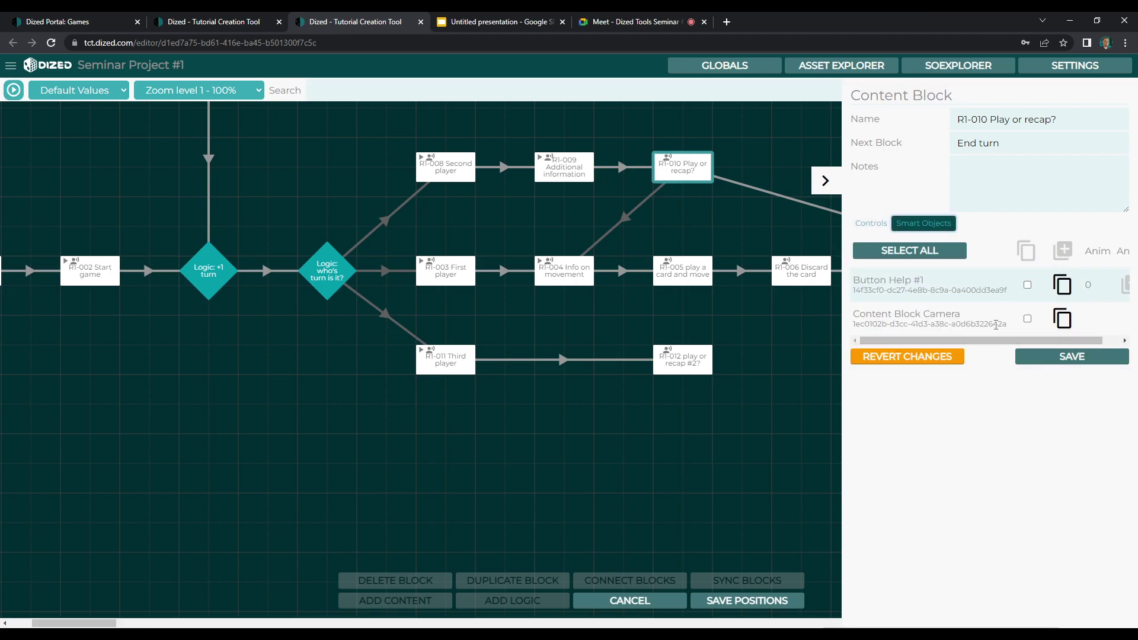
left_click_drag(979, 336, 934, 339)
left_click(1060, 283)
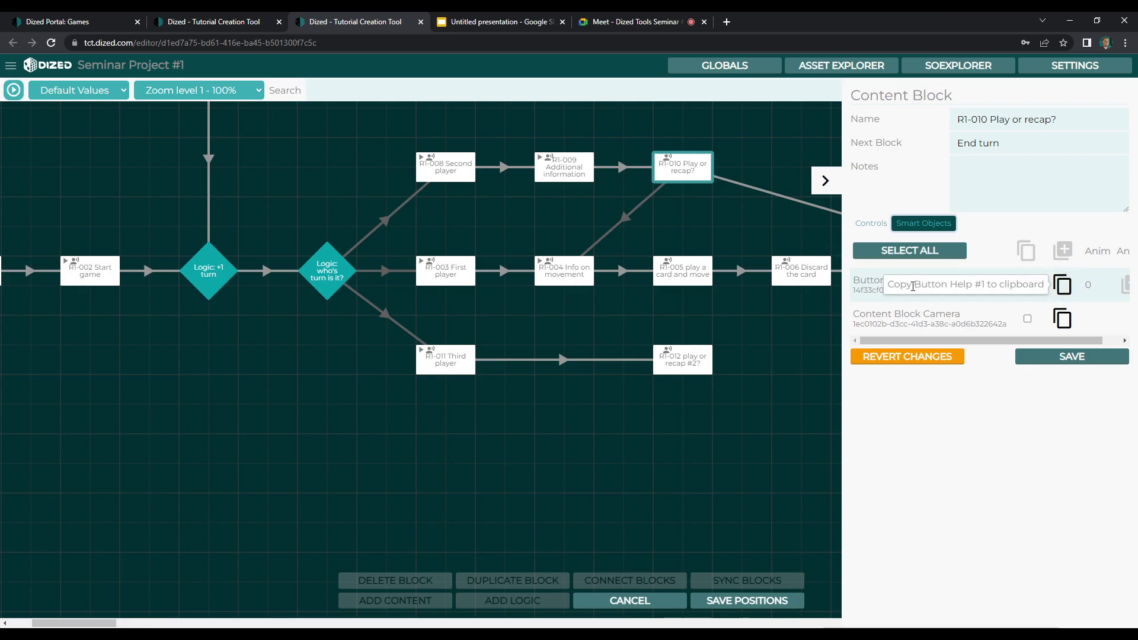
left_click(1062, 287)
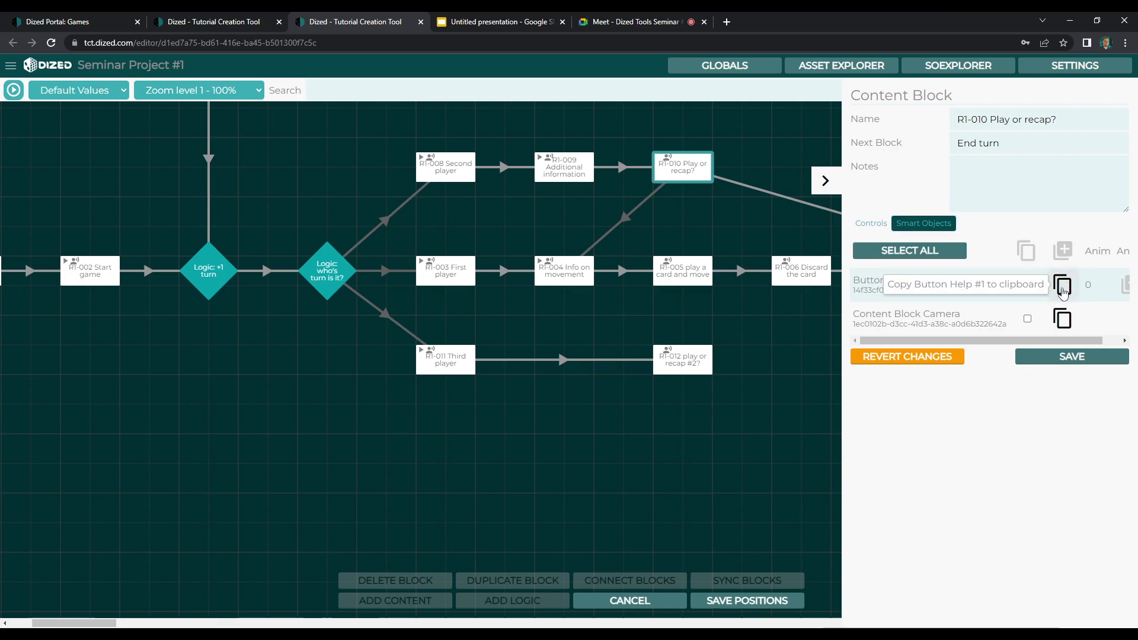
left_click(1063, 288)
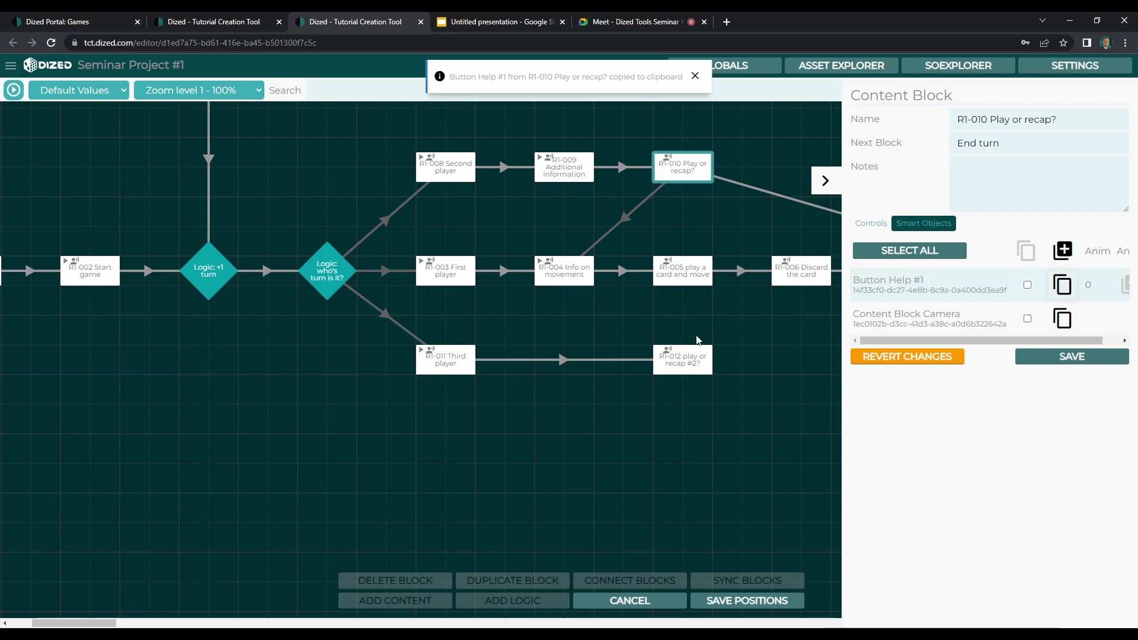
- Paste the Button Help #1 smart object into the R1-012 play or recap #2? block and check it in the block's scene
left_click(679, 363)
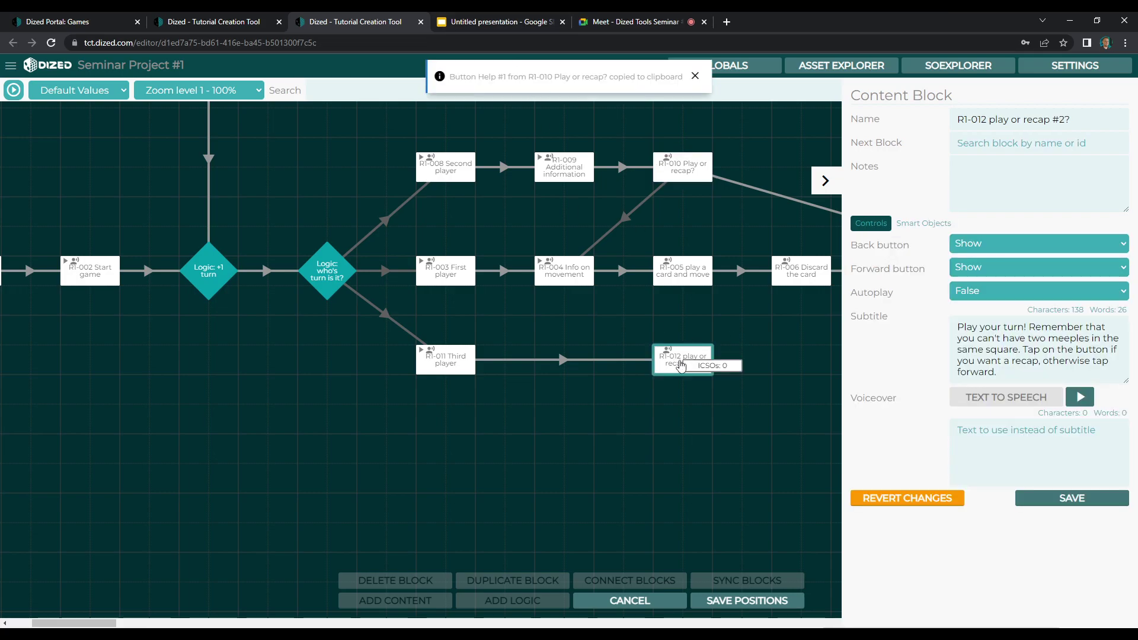
left_click(914, 225)
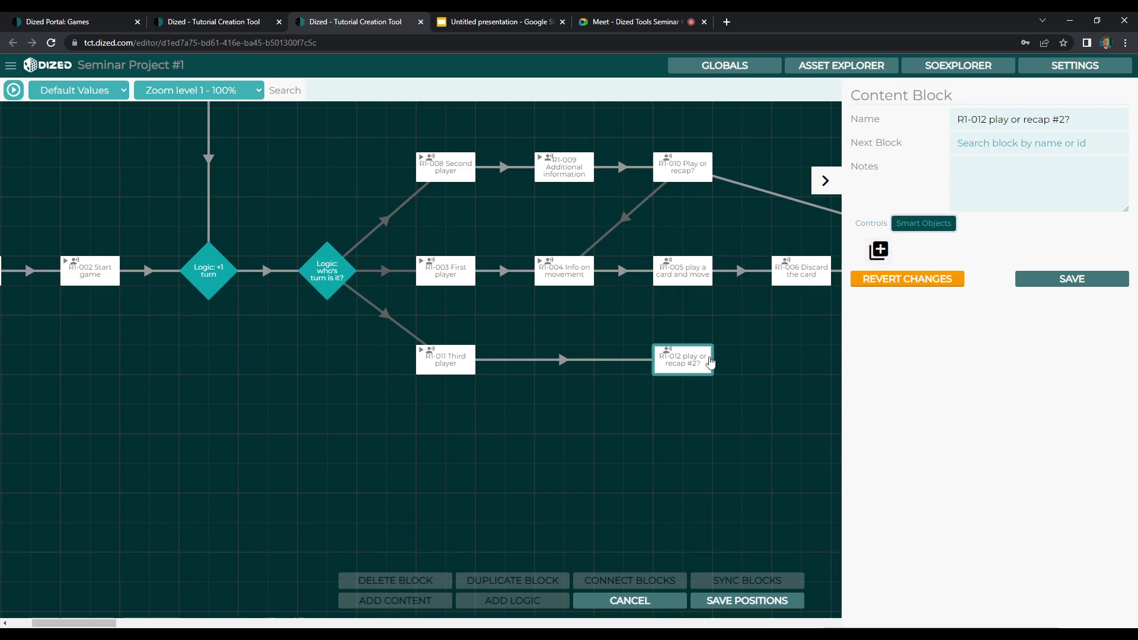
left_click(878, 251)
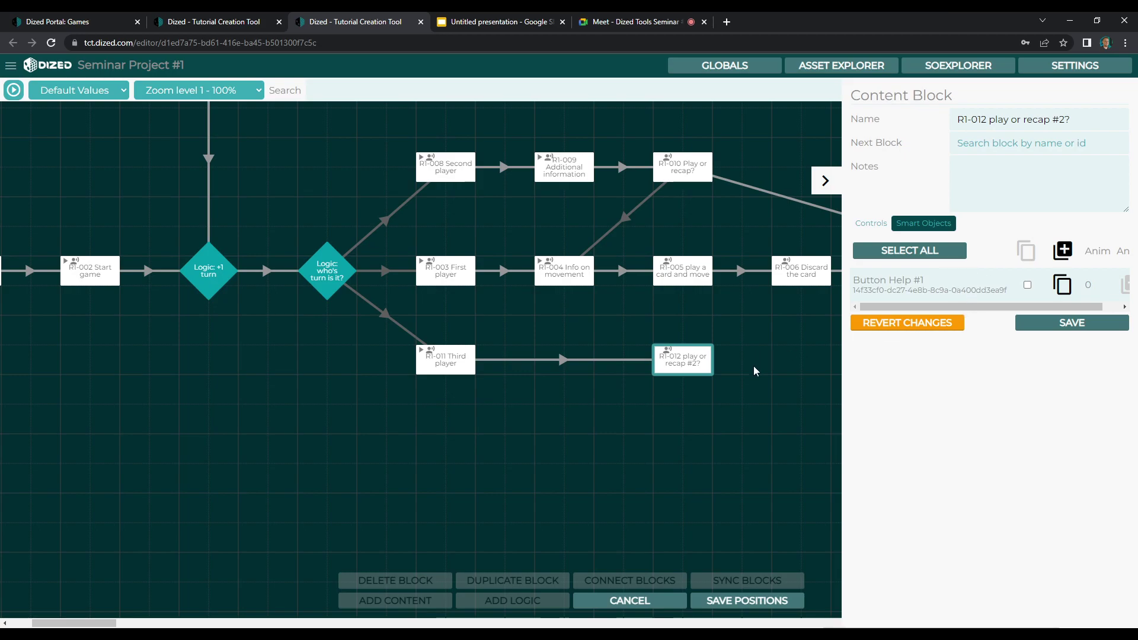
double_click(691, 359)
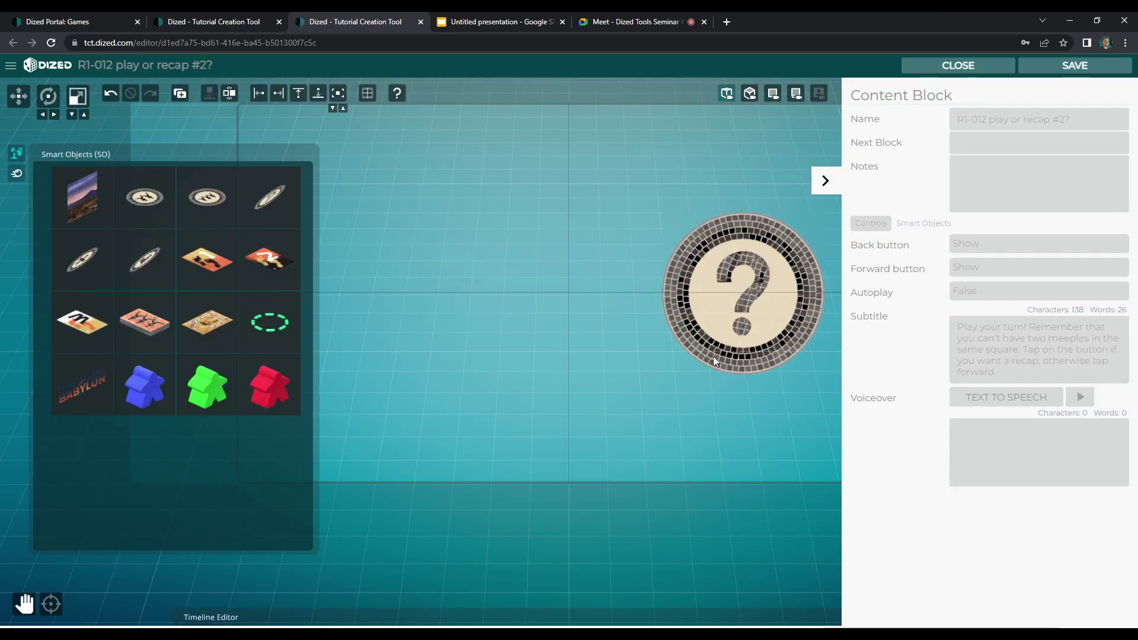
left_click(955, 68)
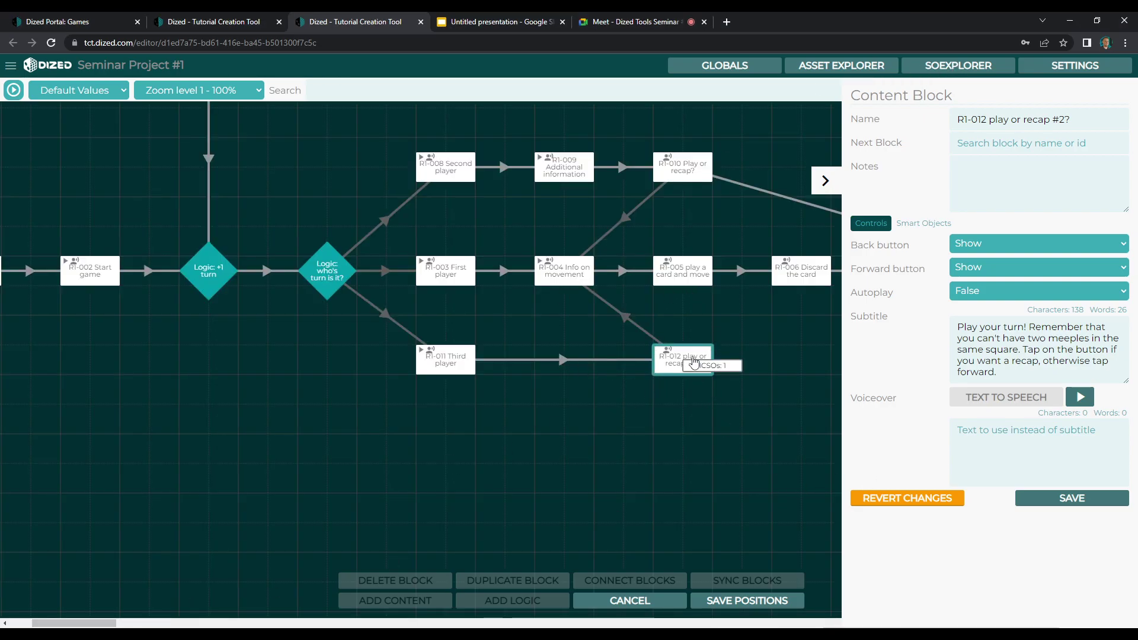
- Connect the R1-012 play or recap #2? block to the End turn logic block and collapse the block properties
left_click_drag(107, 623, 132, 622)
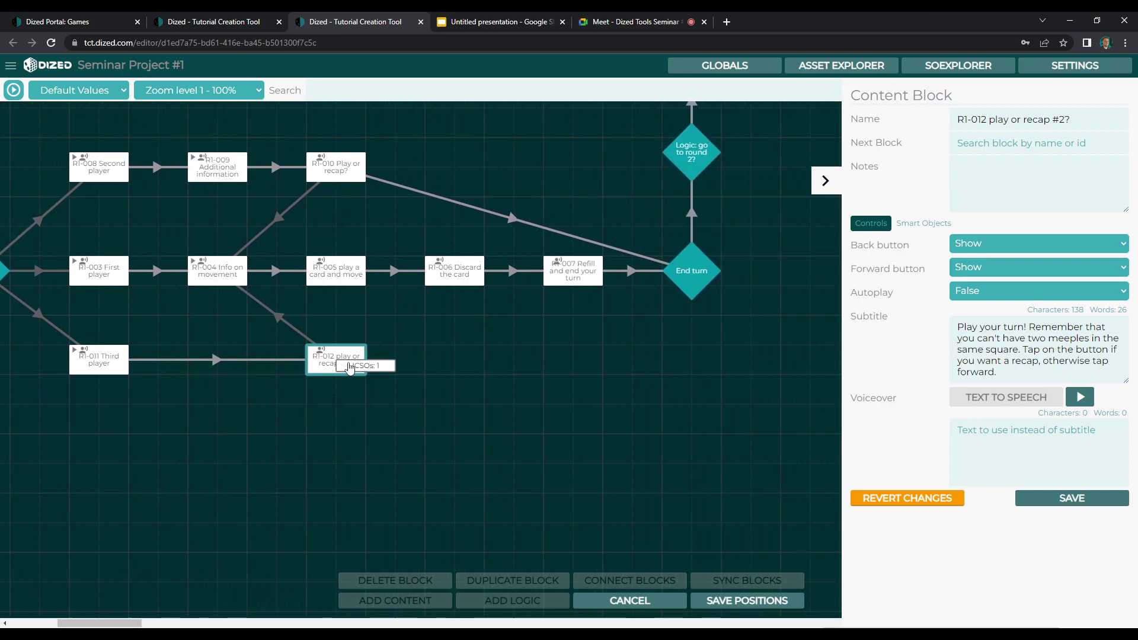
left_click(434, 396)
left_click(356, 371)
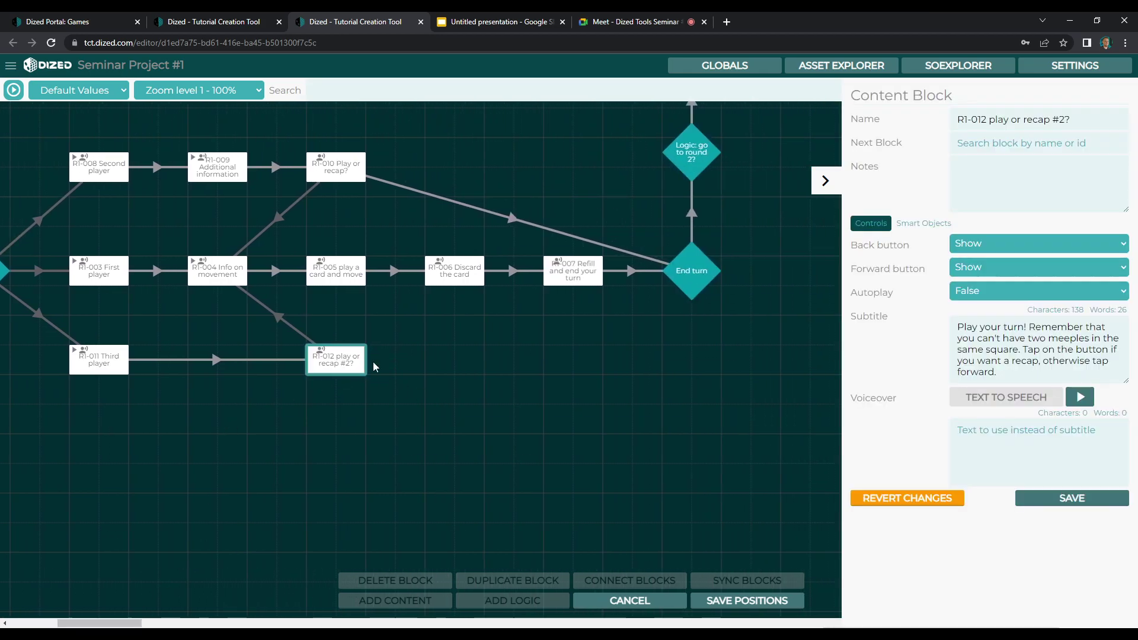
left_click(676, 288, "shift")
left_click(651, 583)
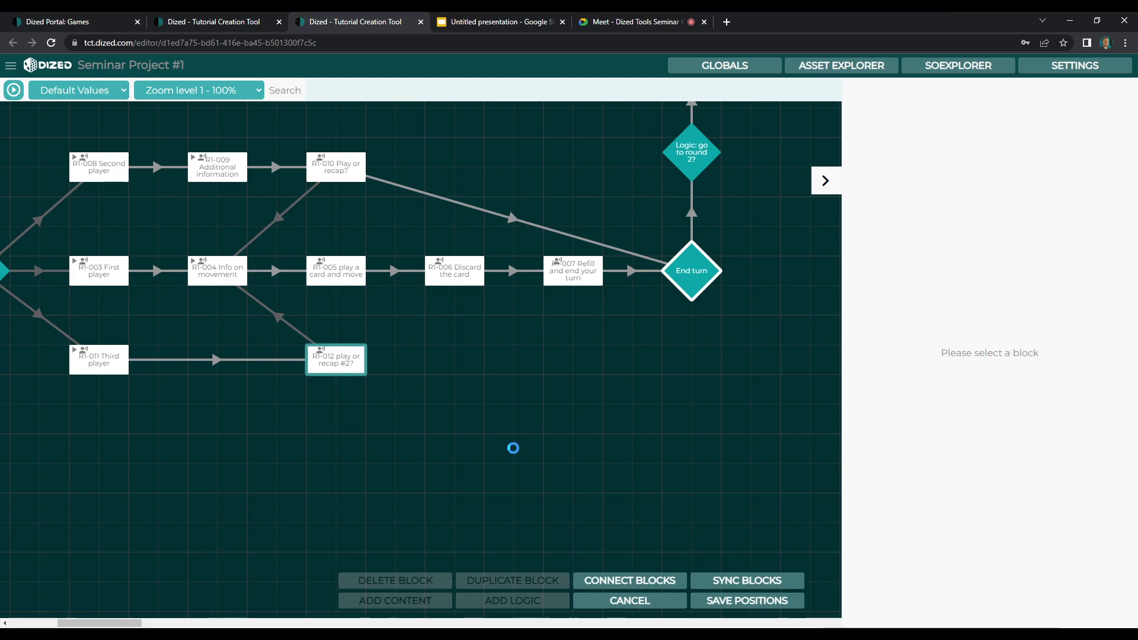
left_click(826, 180)
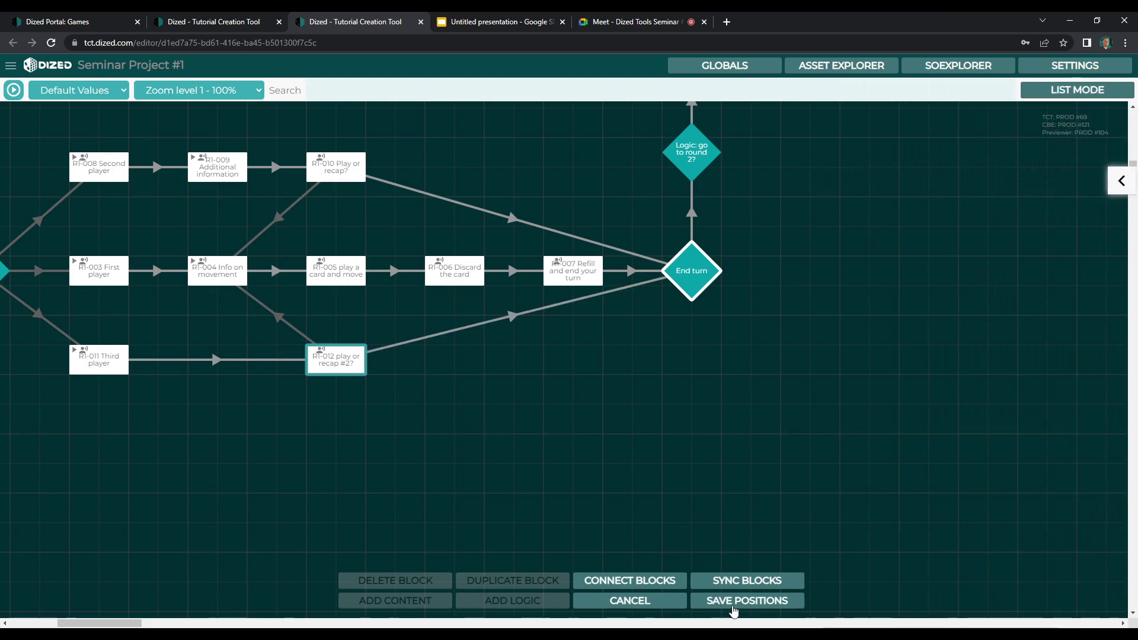
left_click(360, 347)
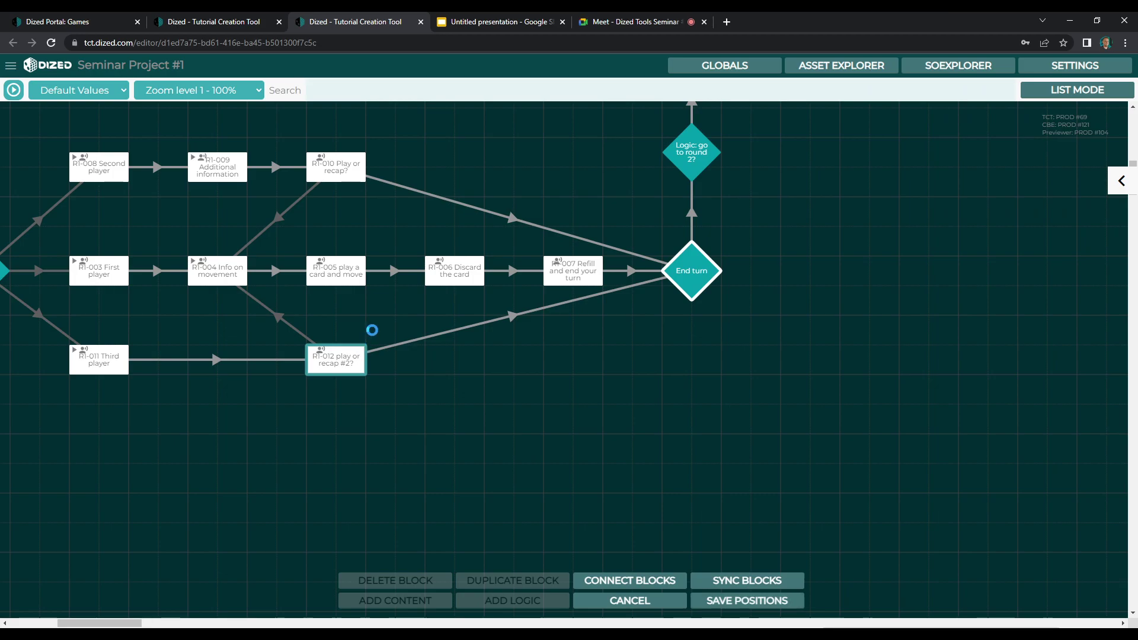
- Add a new logic block beside the Logic: go to round 2? block and select it
left_click_drag(105, 625, 88, 625)
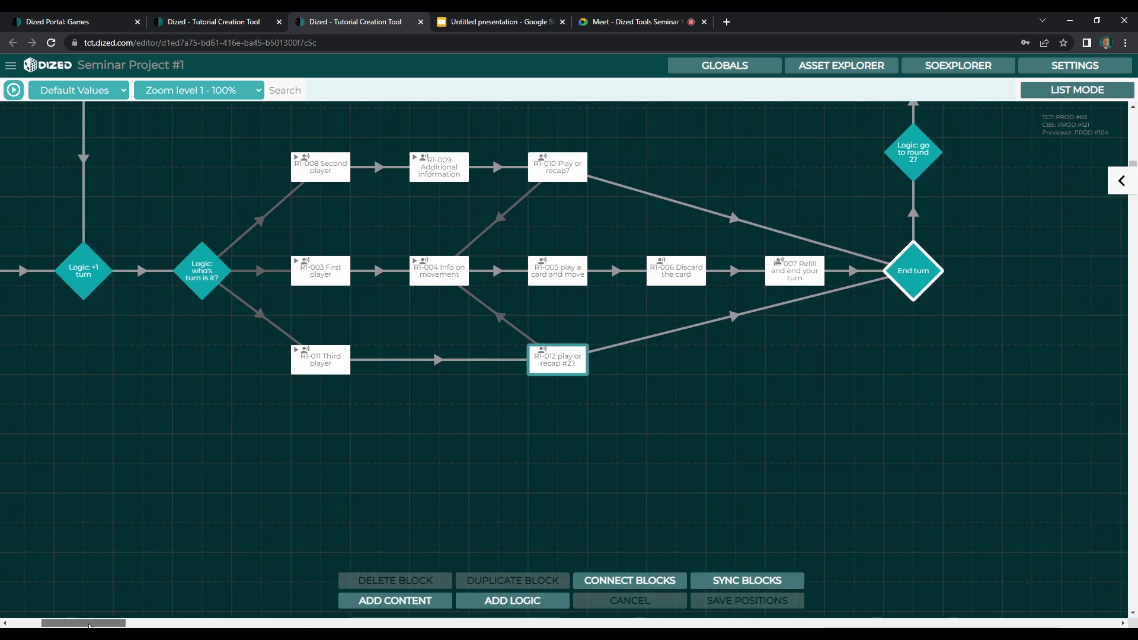
scroll(267, 510, "up", 2)
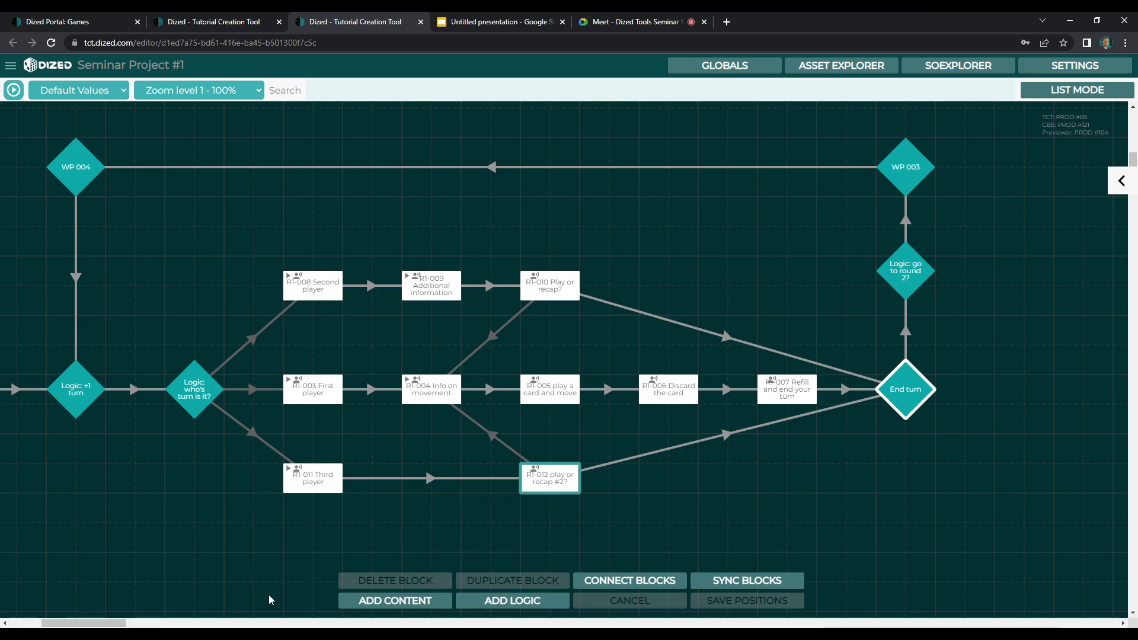
left_click_drag(110, 624, 113, 627)
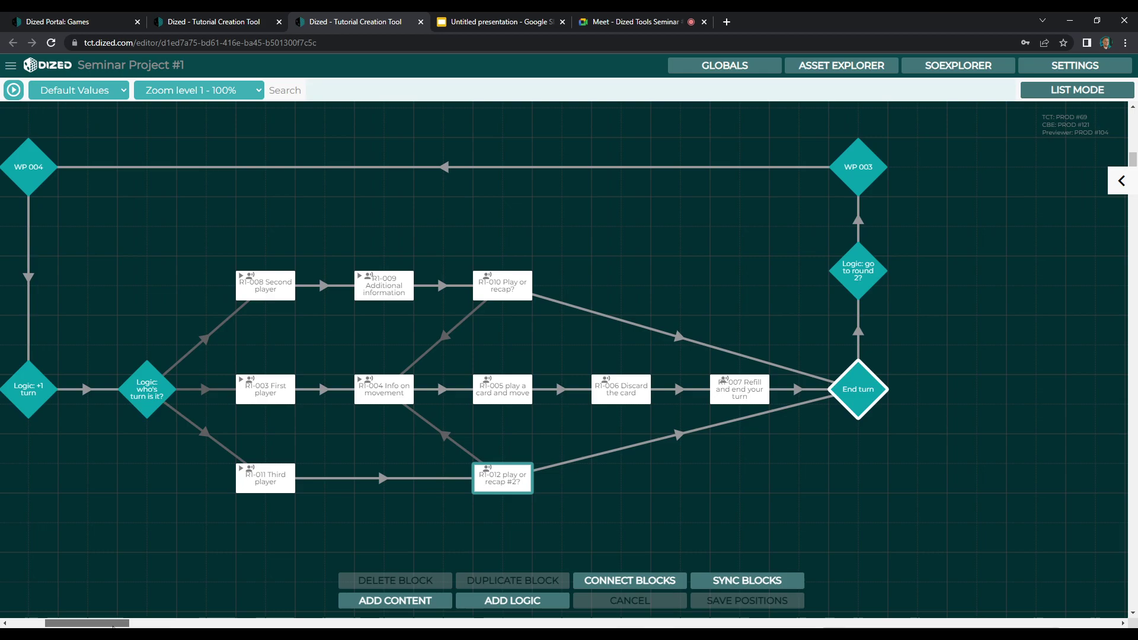
mouse_move(113, 627)
left_mouse_down()
mouse_move(92, 626)
mouse_move(130, 627)
left_mouse_up()
left_click(620, 274)
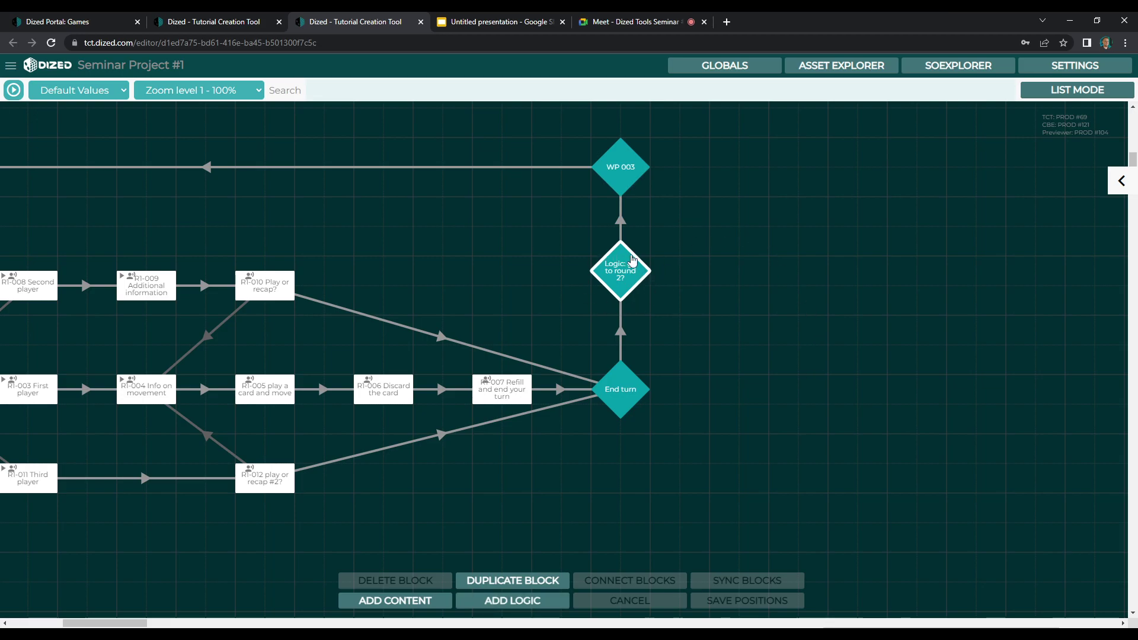
left_click(651, 281)
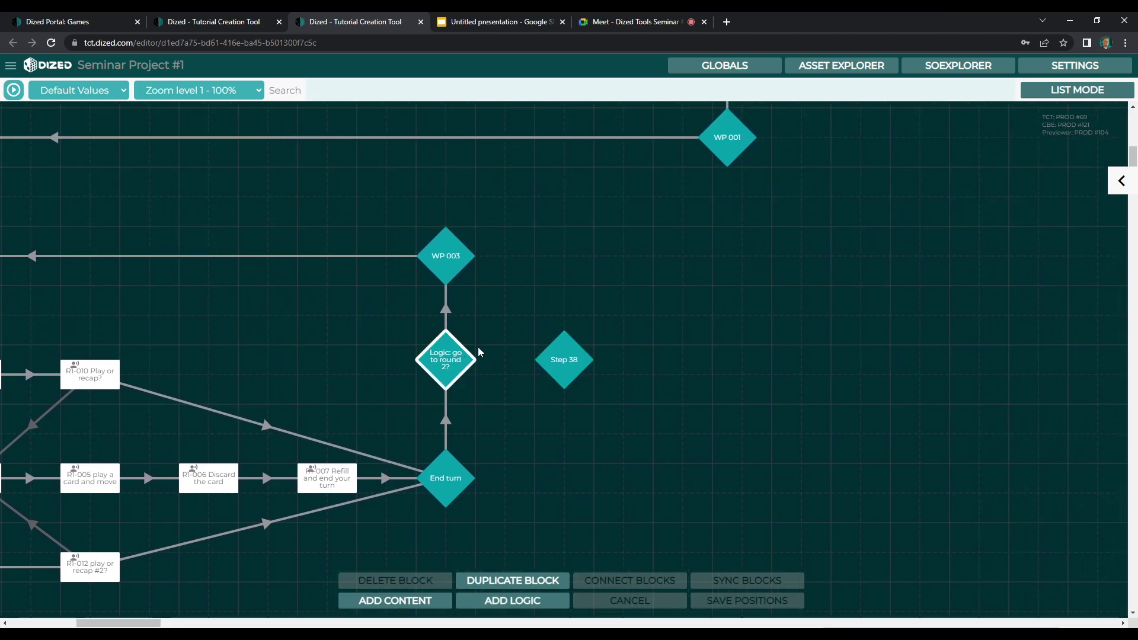
left_click(547, 369)
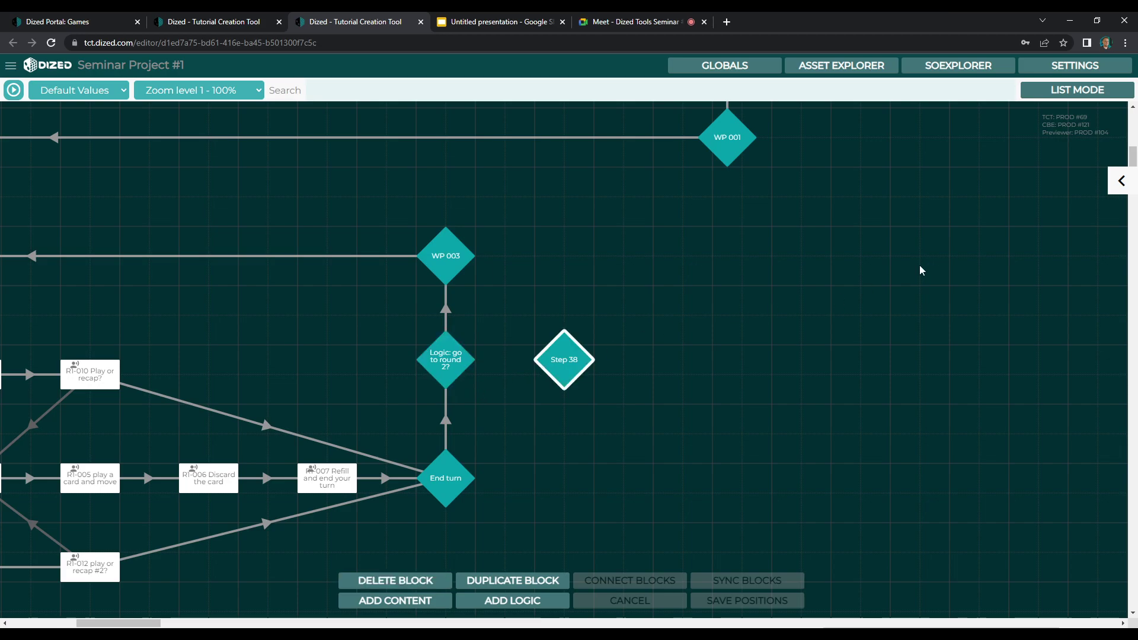
- Rename the new logic block as GO TO ROUND 2, save it, and collapse the block properties
left_click(1122, 180)
triple_click(1013, 119)
type("GO")
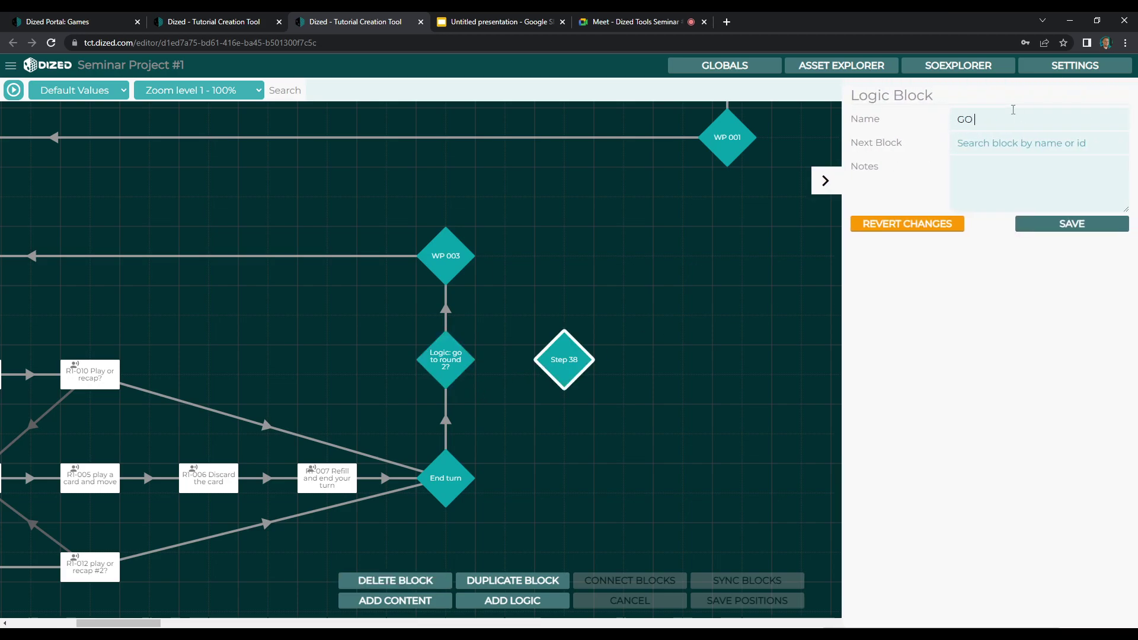
type(" TO ROUND 2")
left_click(1066, 231)
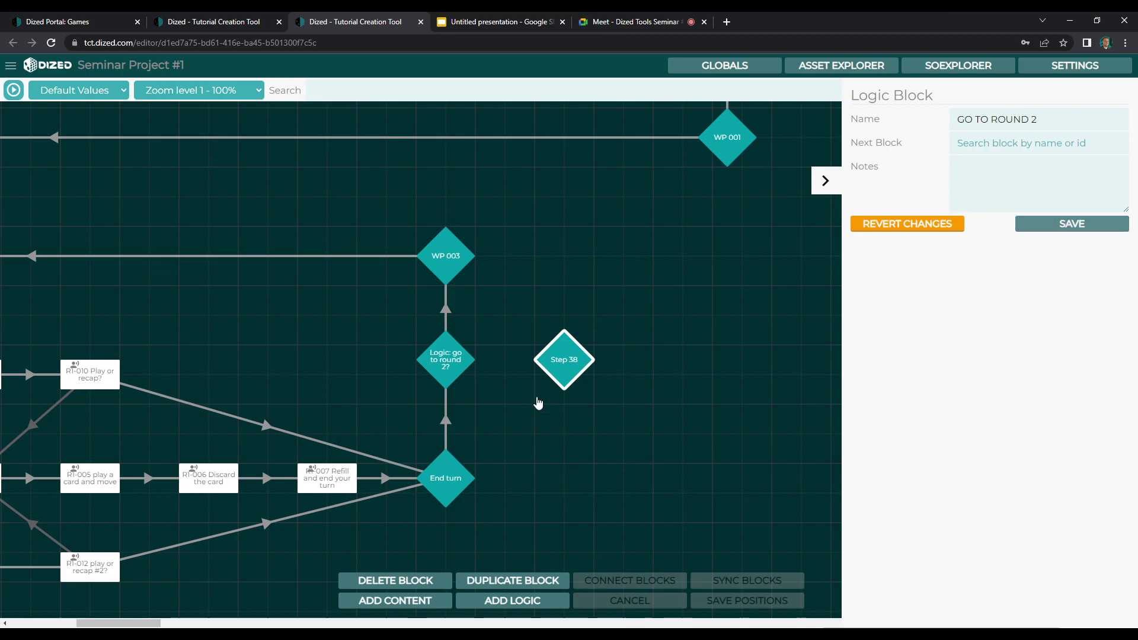
left_click(826, 181)
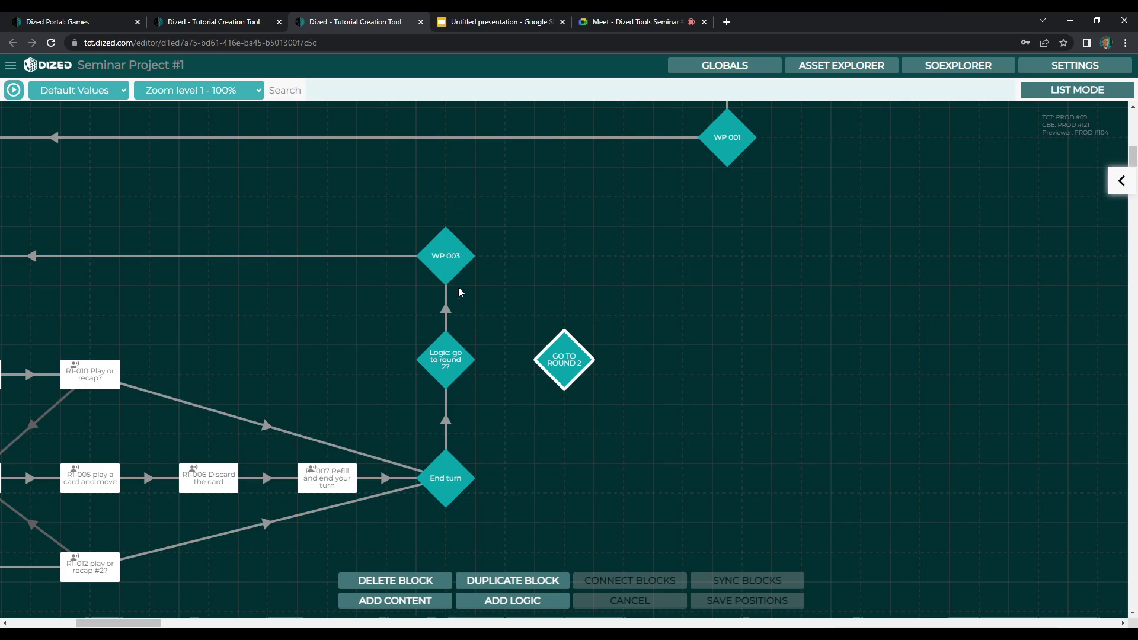
- Check the two-player button's object actions in the SET-001 player amount block and return to the flow
scroll(372, 532, "up", 10)
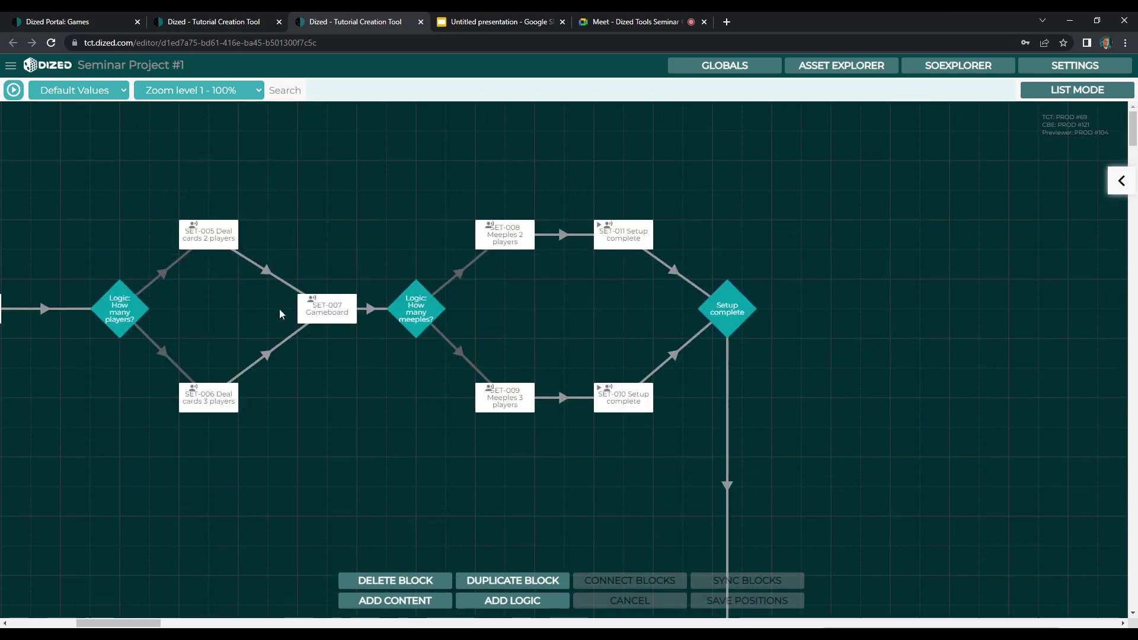
scroll(191, 596, "left", 10)
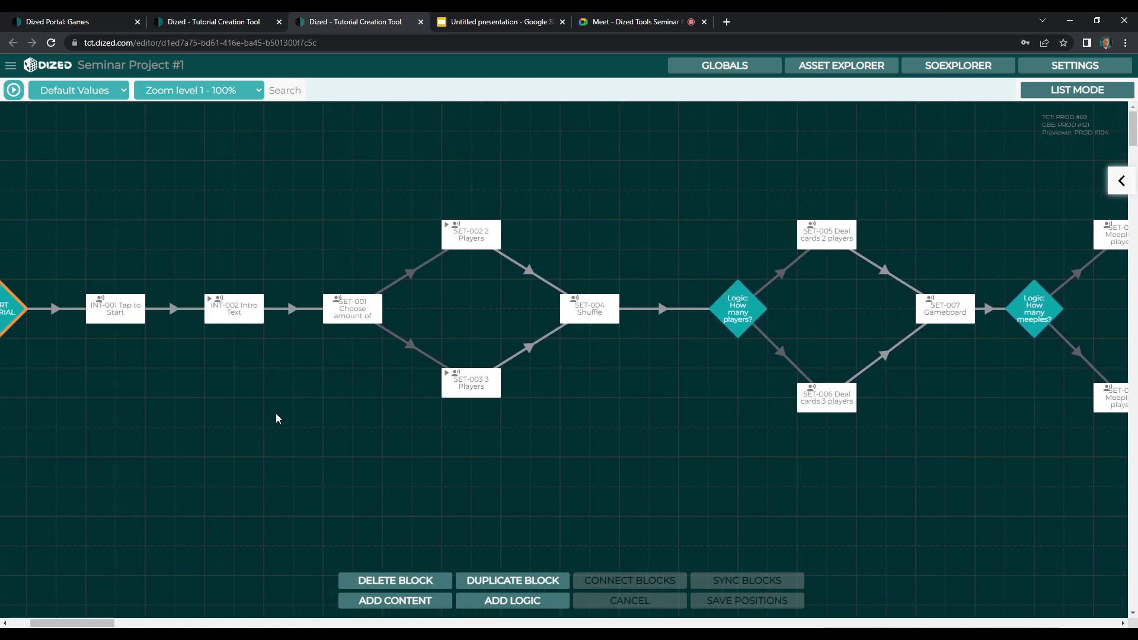
double_click(359, 310)
left_click(485, 287)
left_click(1067, 201)
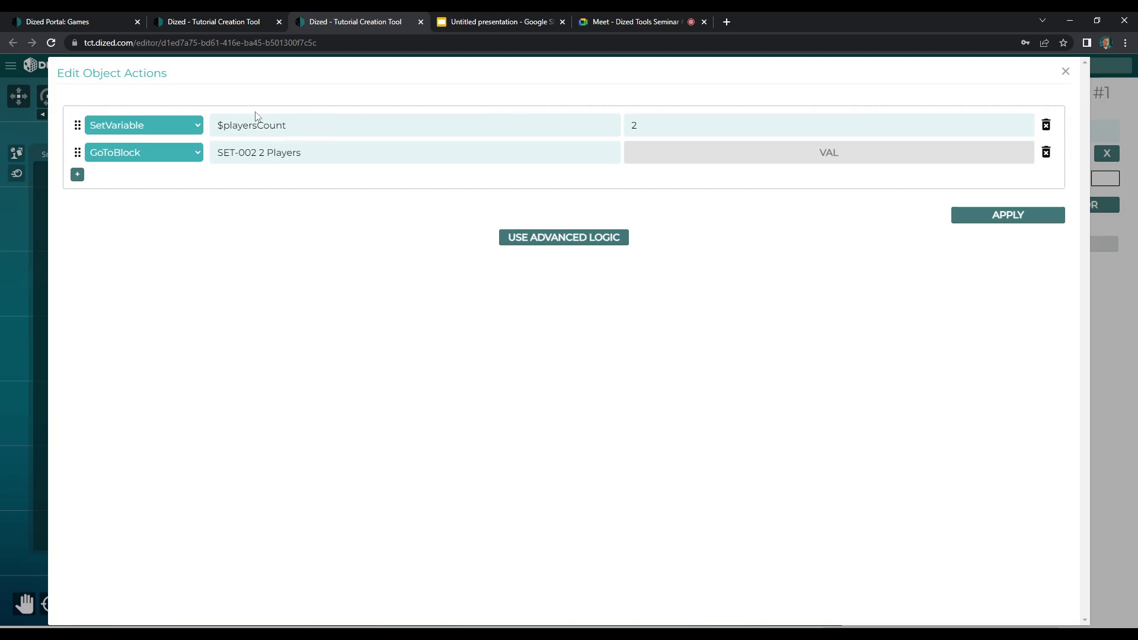
left_click(1065, 71)
left_click(981, 69)
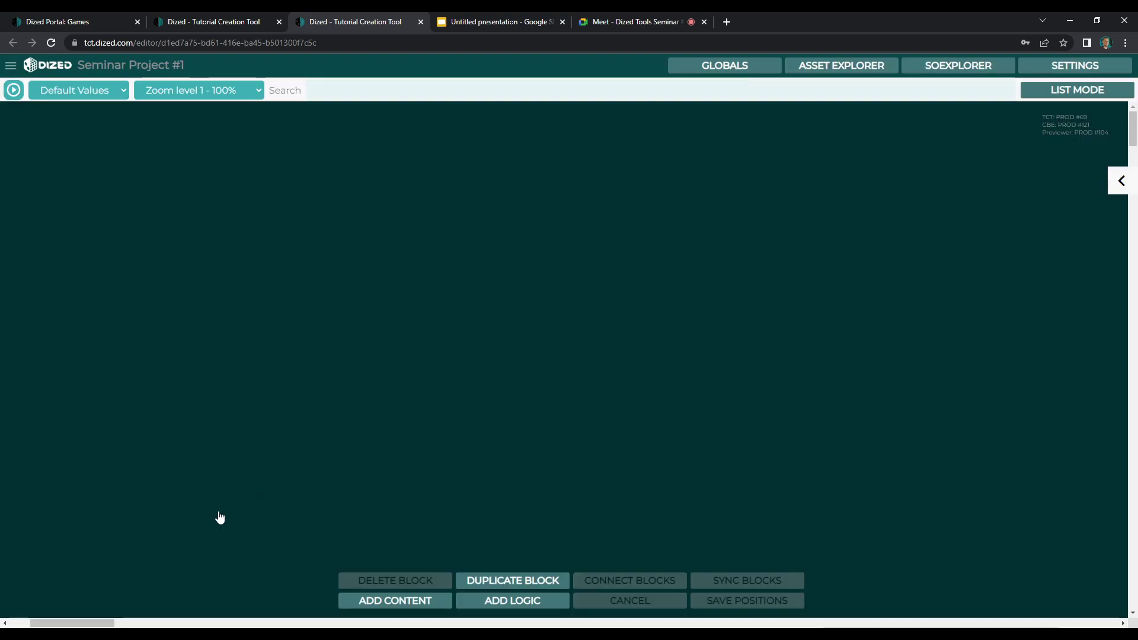
- Add a condition group on the $playersCount variable to the Logic: go to round 2? block
left_click_drag(97, 624, 156, 624)
scroll(571, 462, "down", 10)
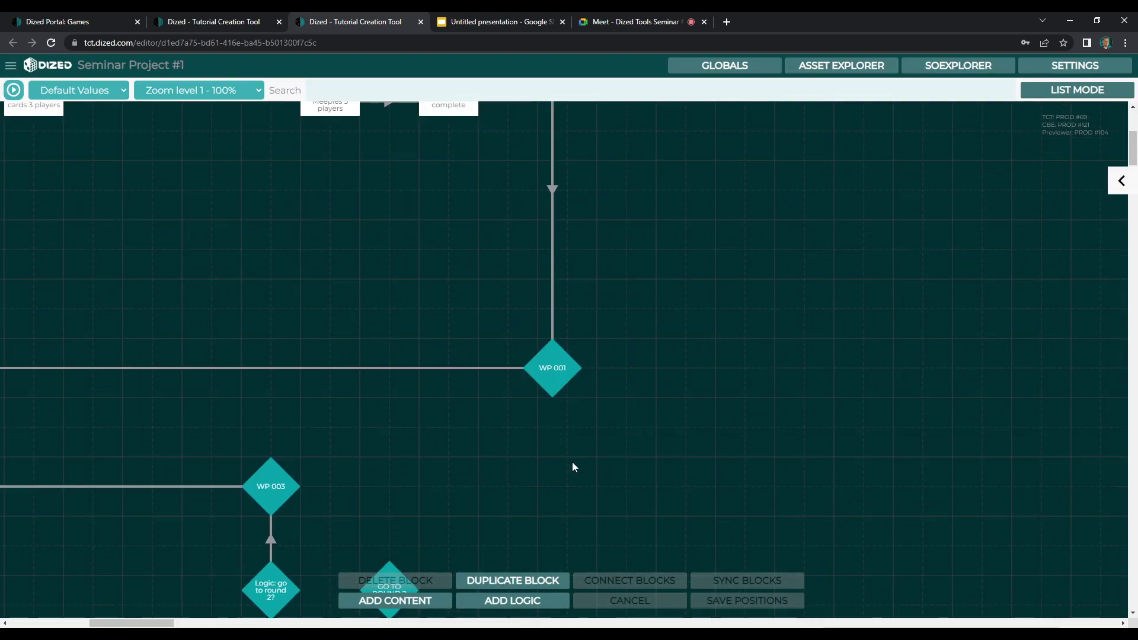
left_click(276, 294)
left_click(275, 295)
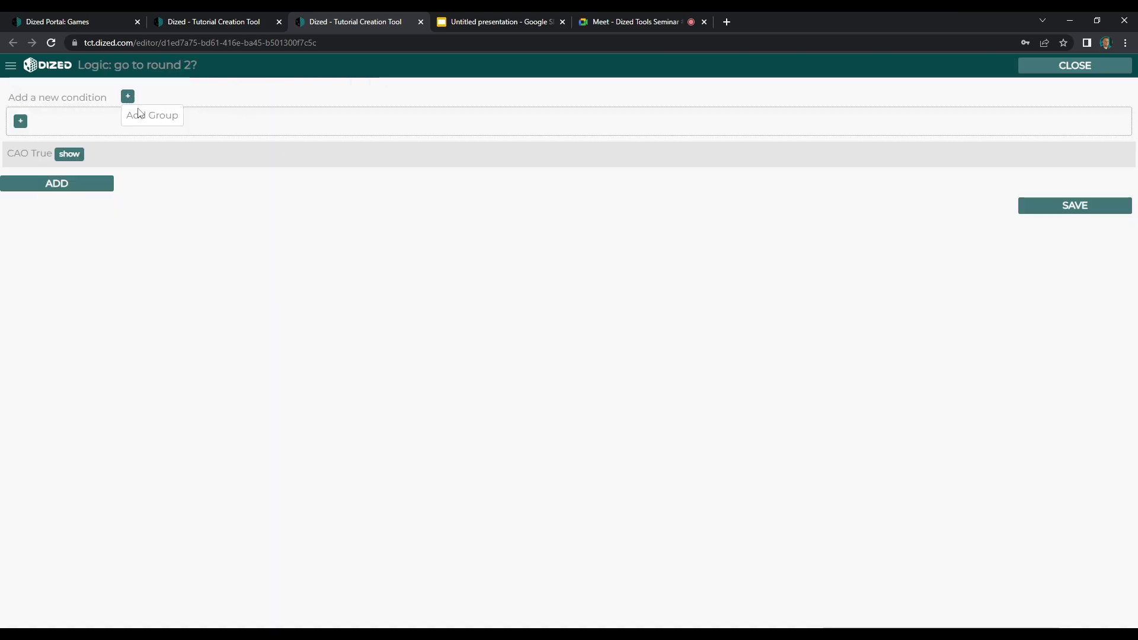
left_click(142, 116)
double_click(51, 155)
type("player")
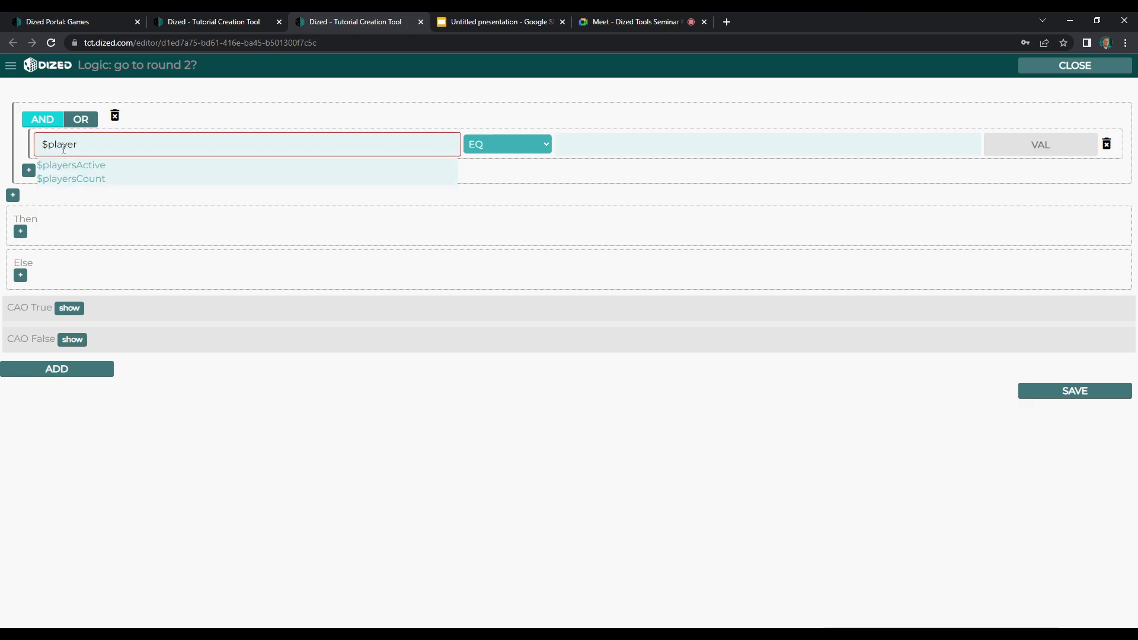
left_click(83, 179)
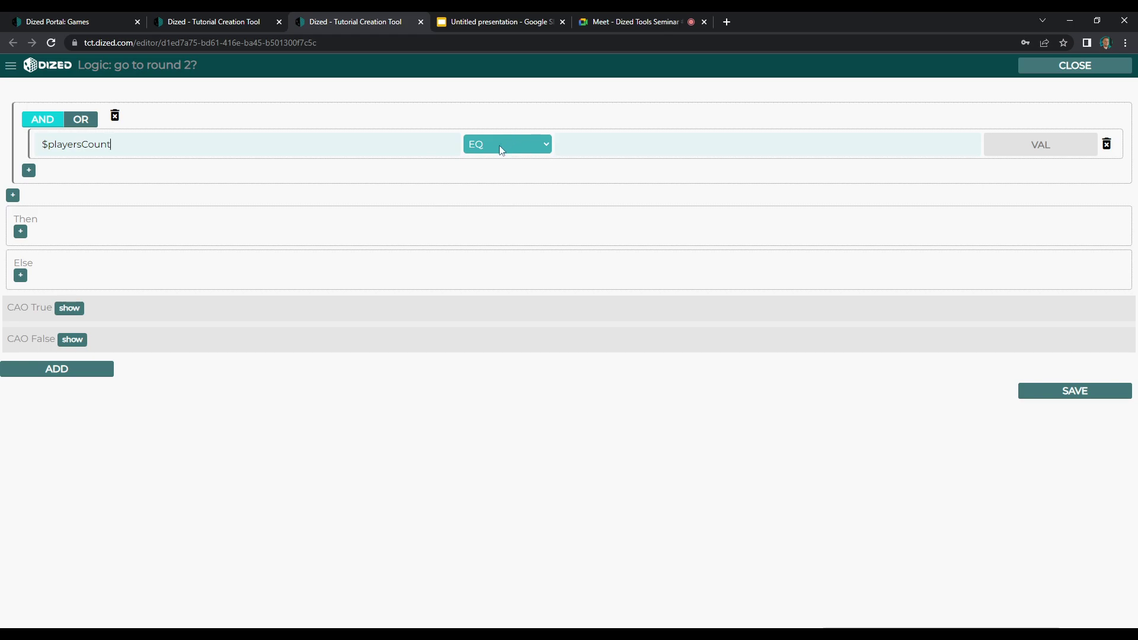
- Set the condition to compare $playersCount with the $turn variable using the EQ operator
left_click(1039, 145)
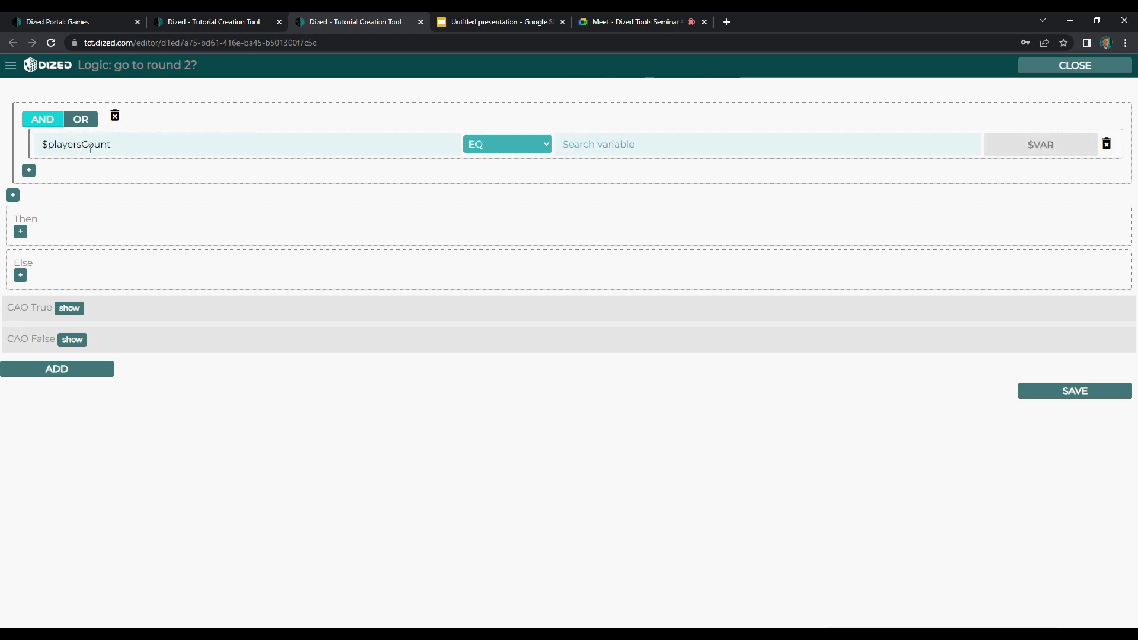
left_click(626, 141)
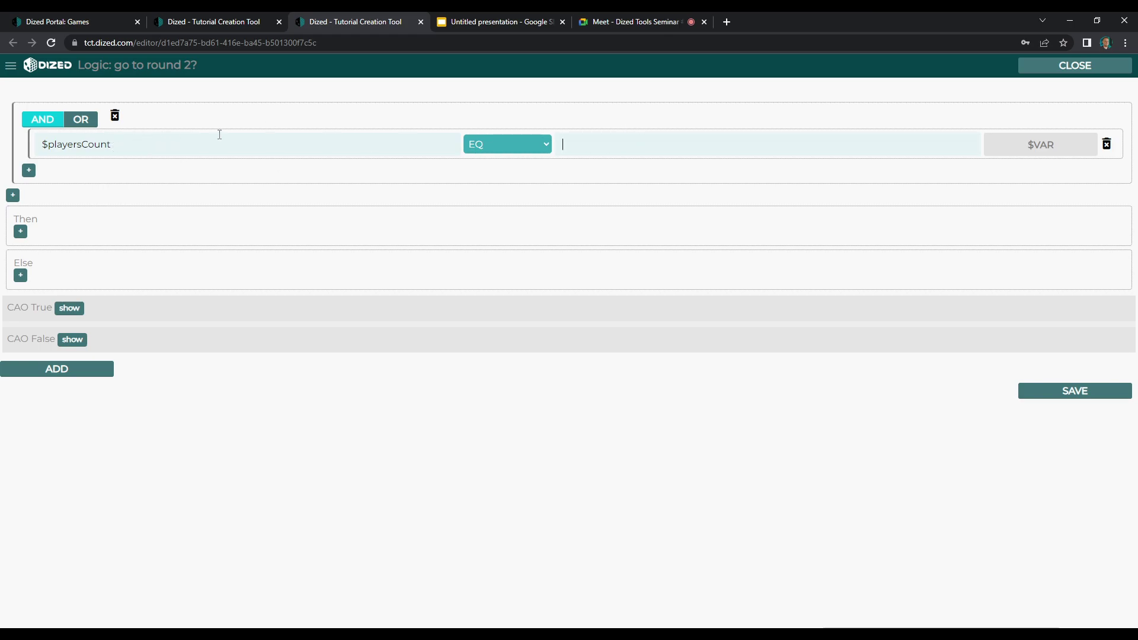
left_click(476, 147)
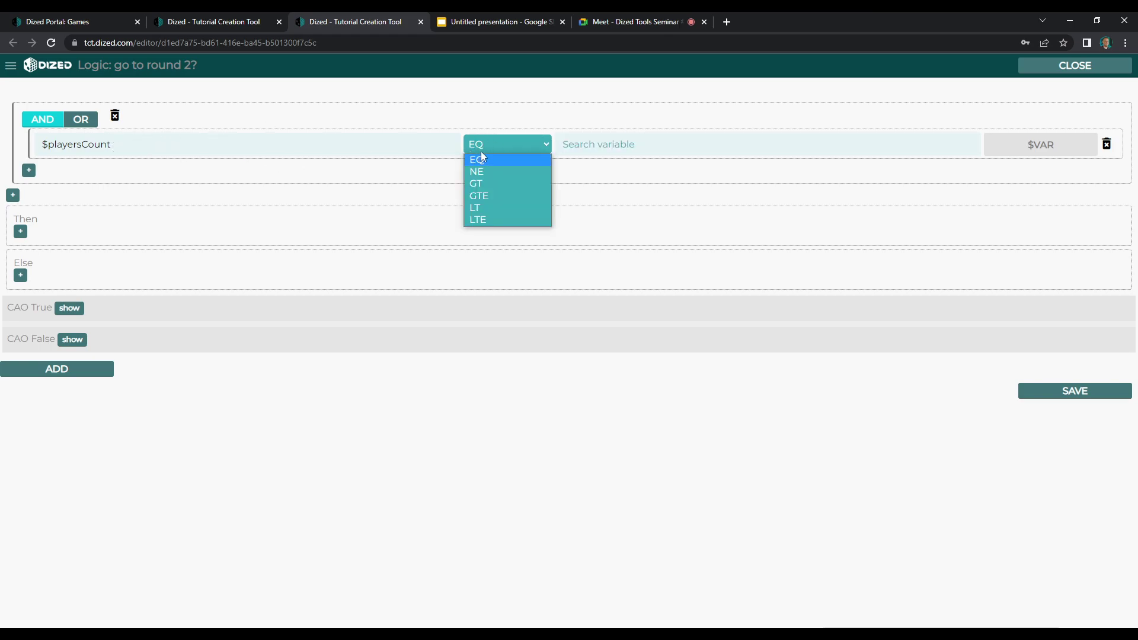
left_click(483, 158)
left_click(568, 139)
type("$t")
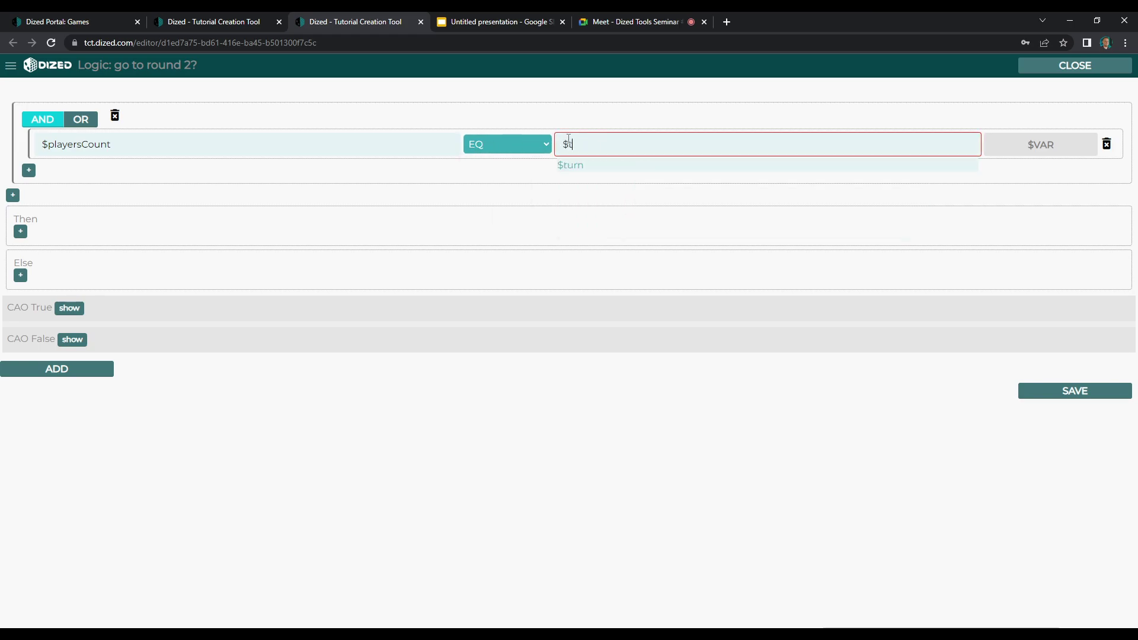
type("urn")
left_click(610, 166)
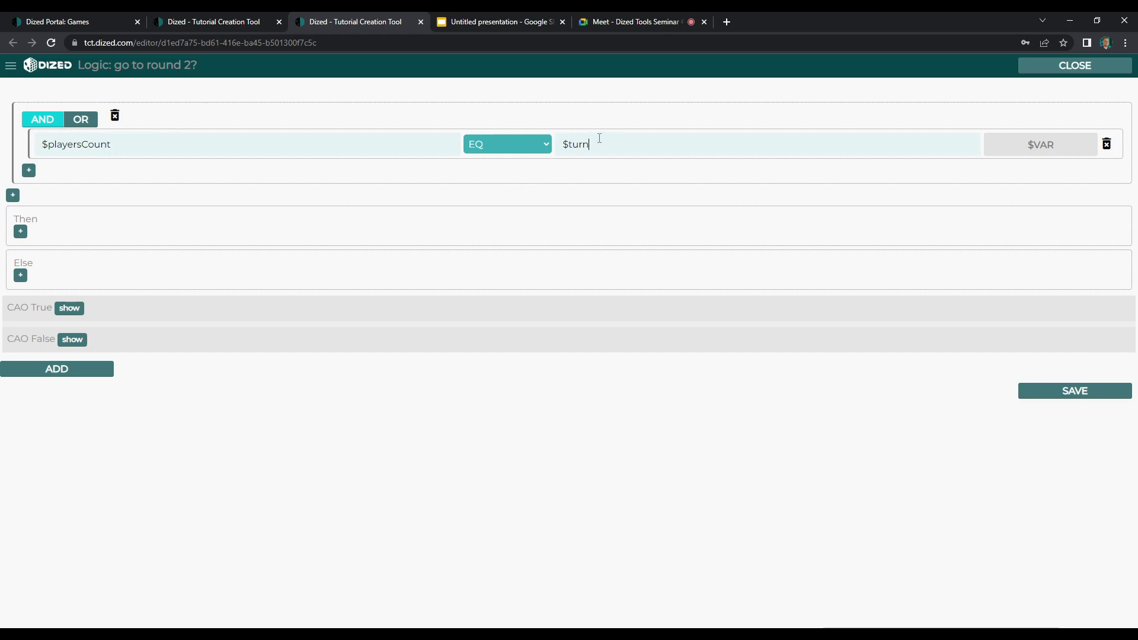
- Add a GoToBlock action leading to GO TO ROUND 2 for when the condition is met
left_click(20, 231)
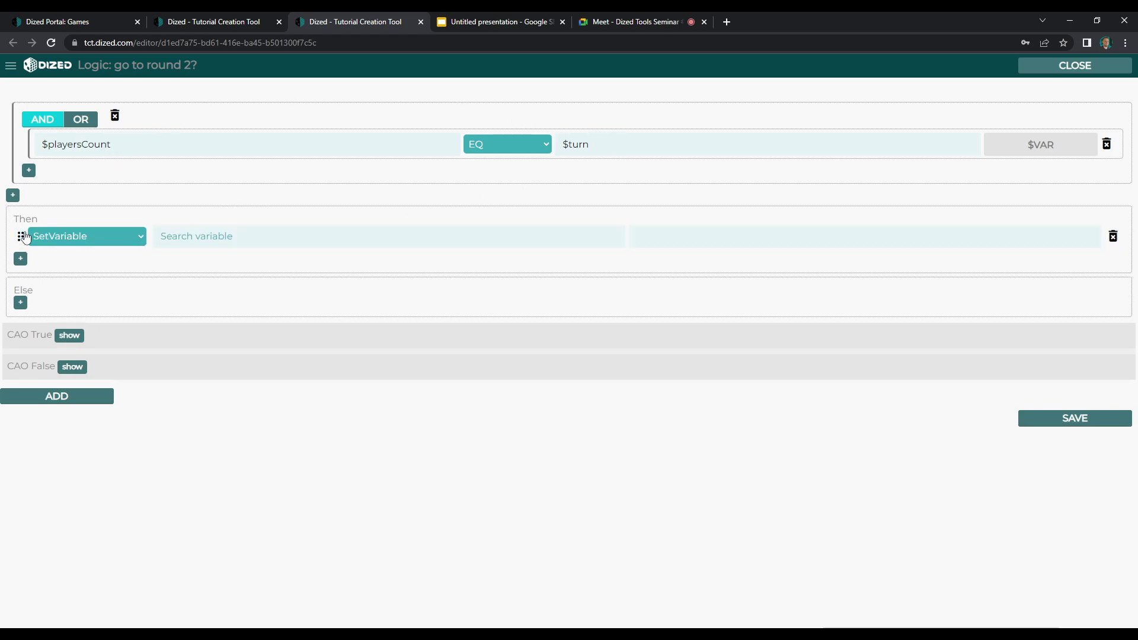
left_click(67, 236)
left_click(81, 289)
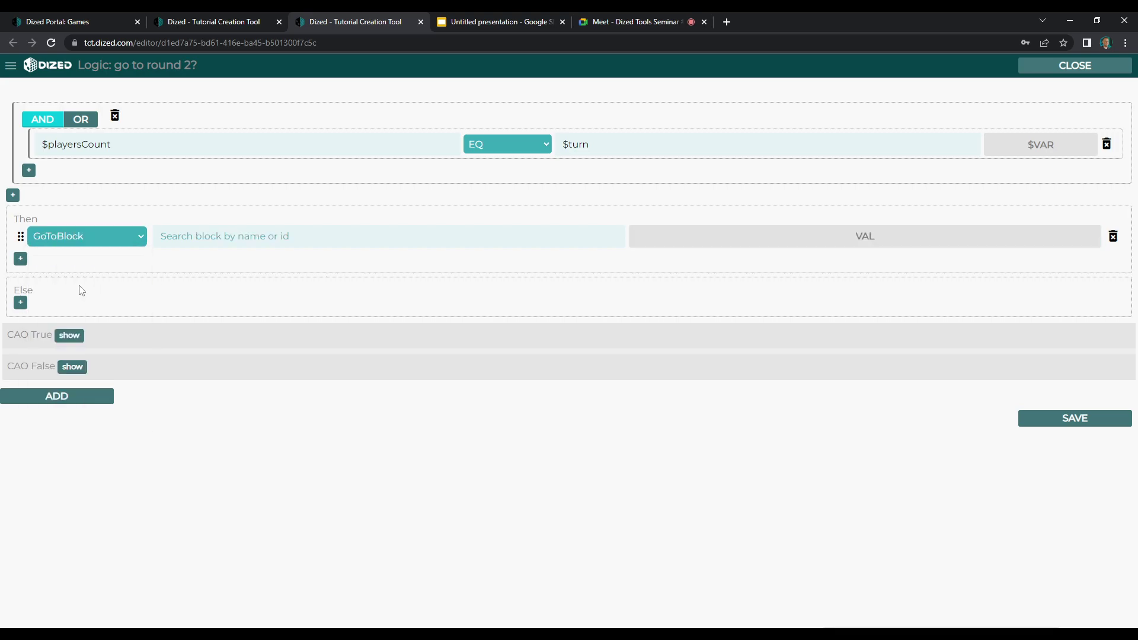
left_click(249, 240)
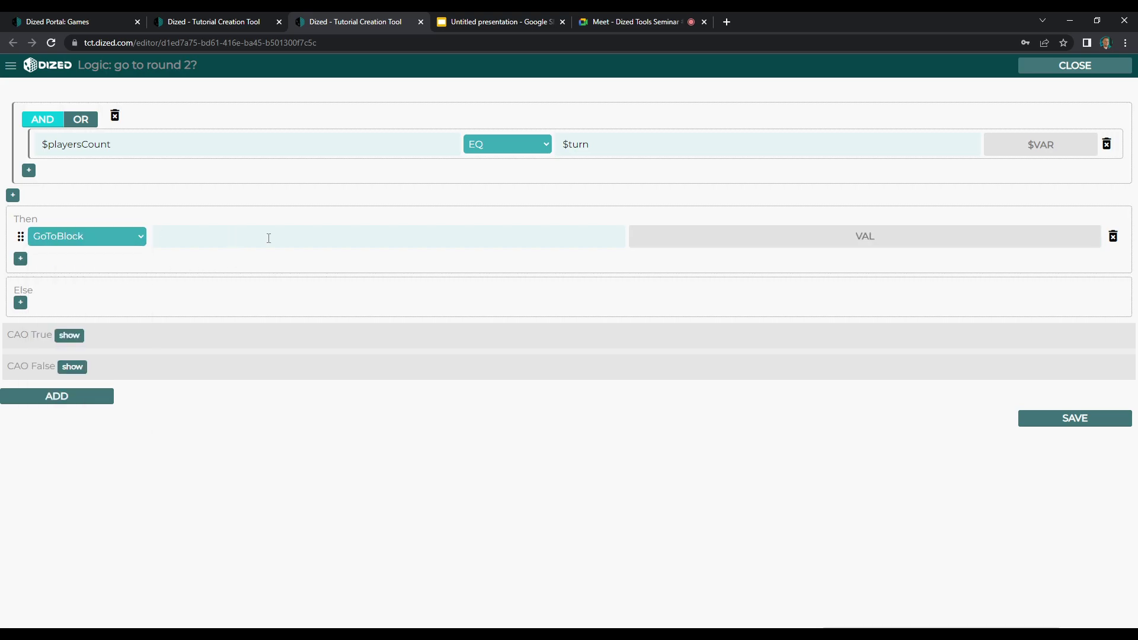
type("roun")
left_click(237, 256)
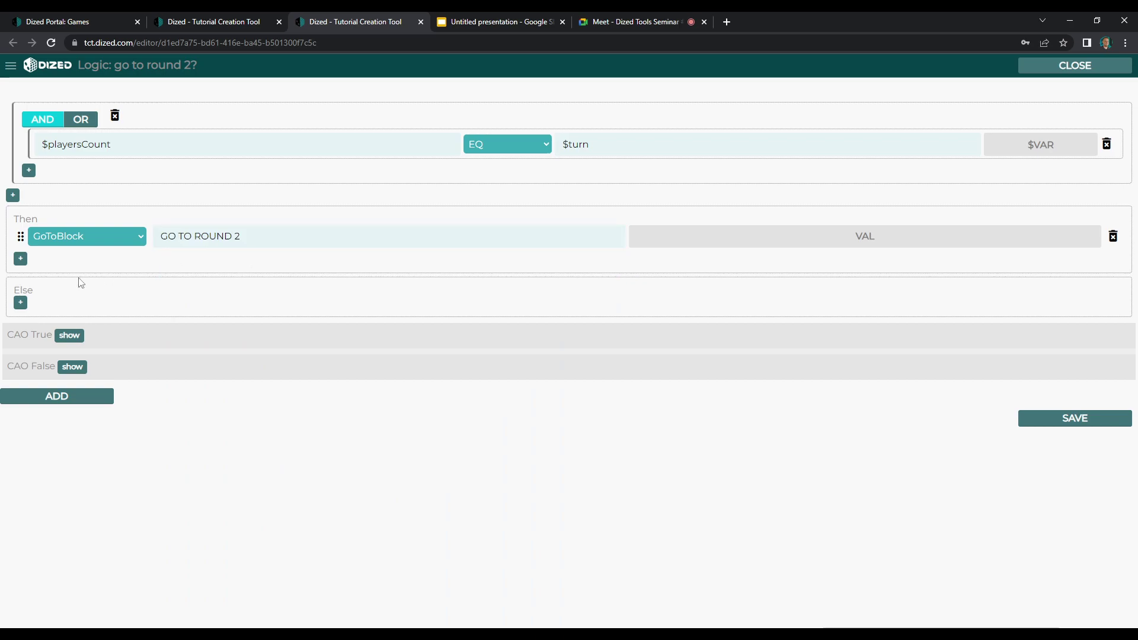
- Add an Else action of type GoToBlock leading to WP 003, then save and close the logic
left_click(20, 303)
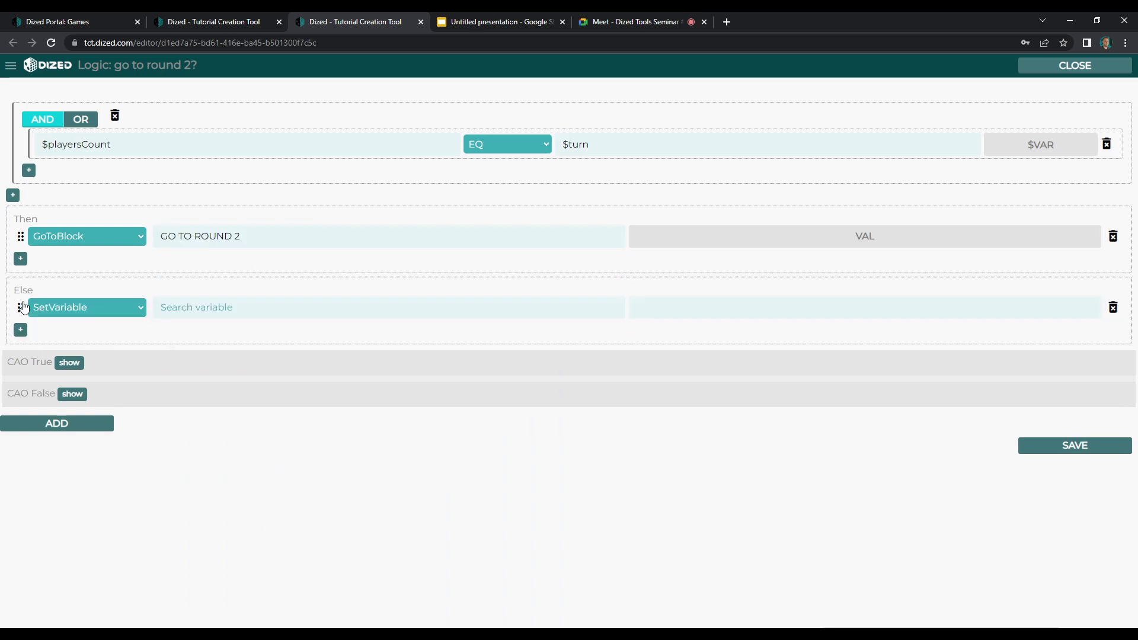
left_click(55, 307)
left_click(76, 360)
left_click(194, 309)
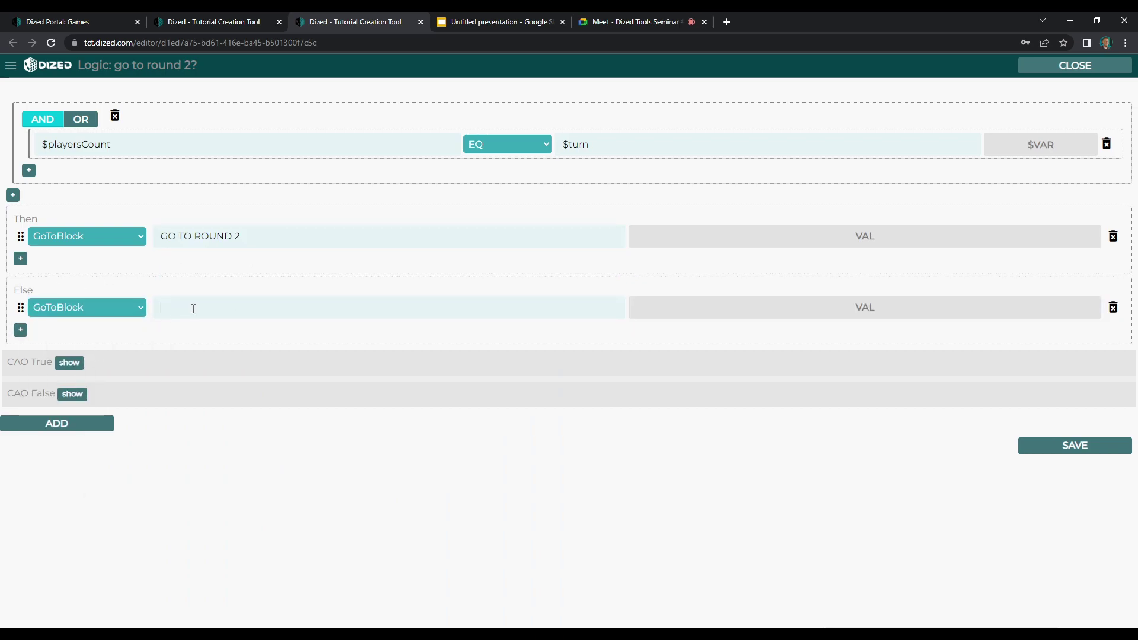
type("wp")
left_click(186, 353)
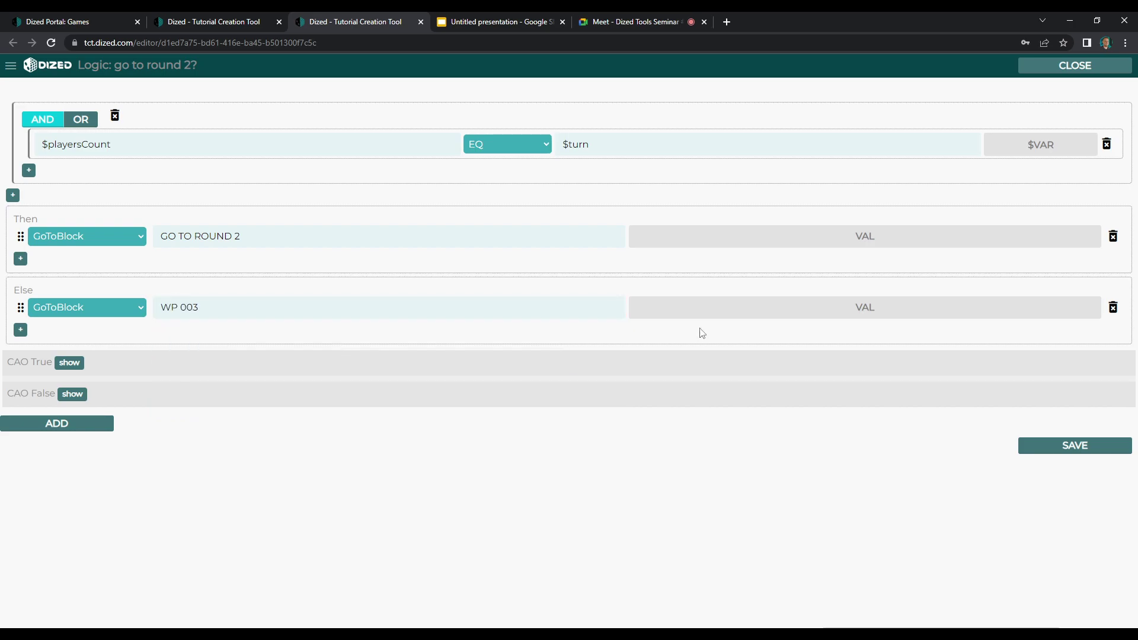
left_click(1095, 445)
left_click(1085, 70)
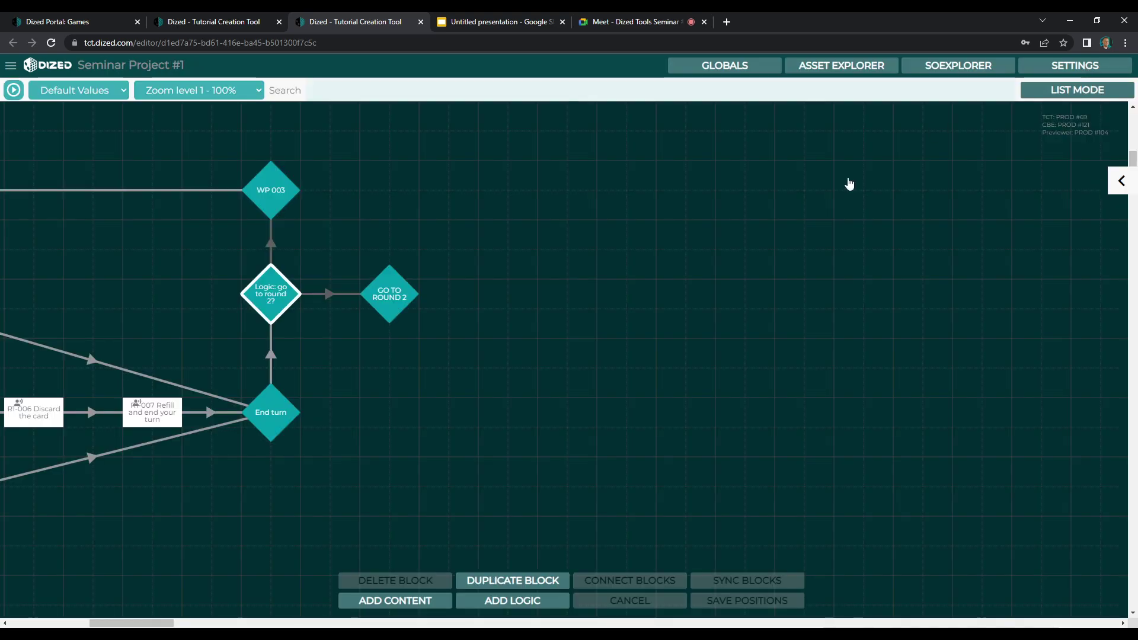
- Review the variable action in the Logic: +1 turn block and the condition in the Logic: go to round 2? block
left_click_drag(143, 624, 82, 624)
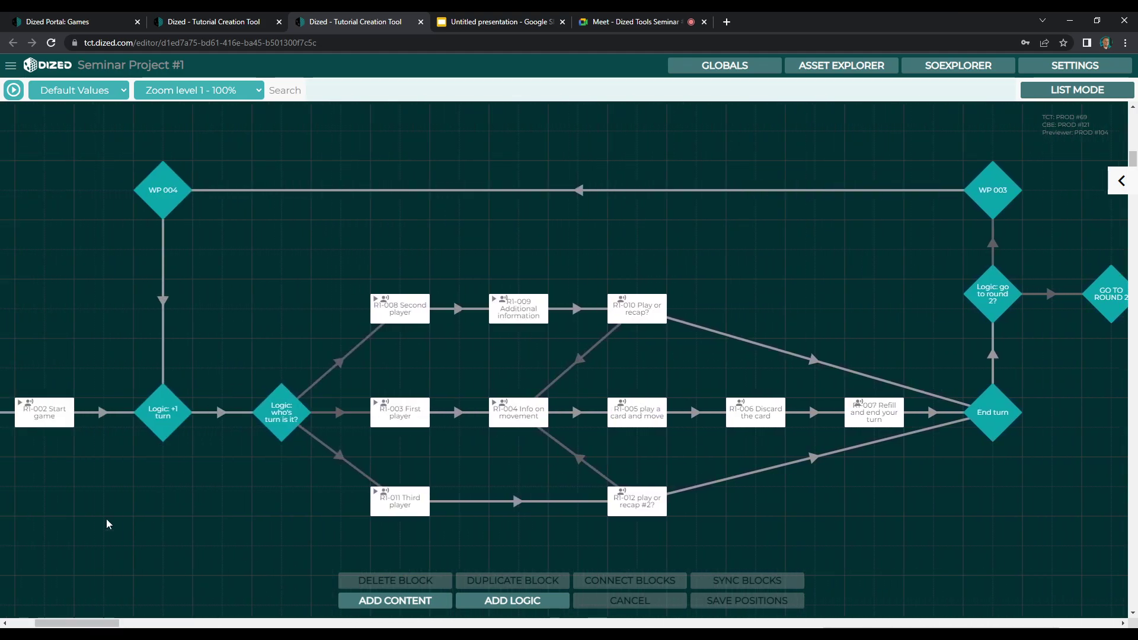
left_click(164, 431)
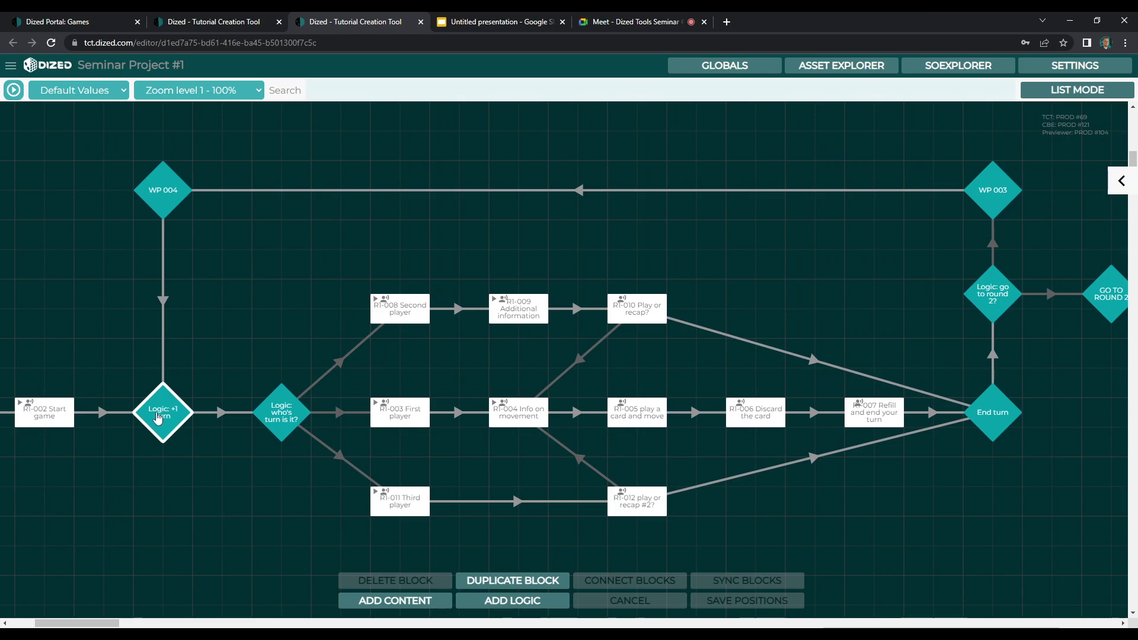
double_click(166, 412)
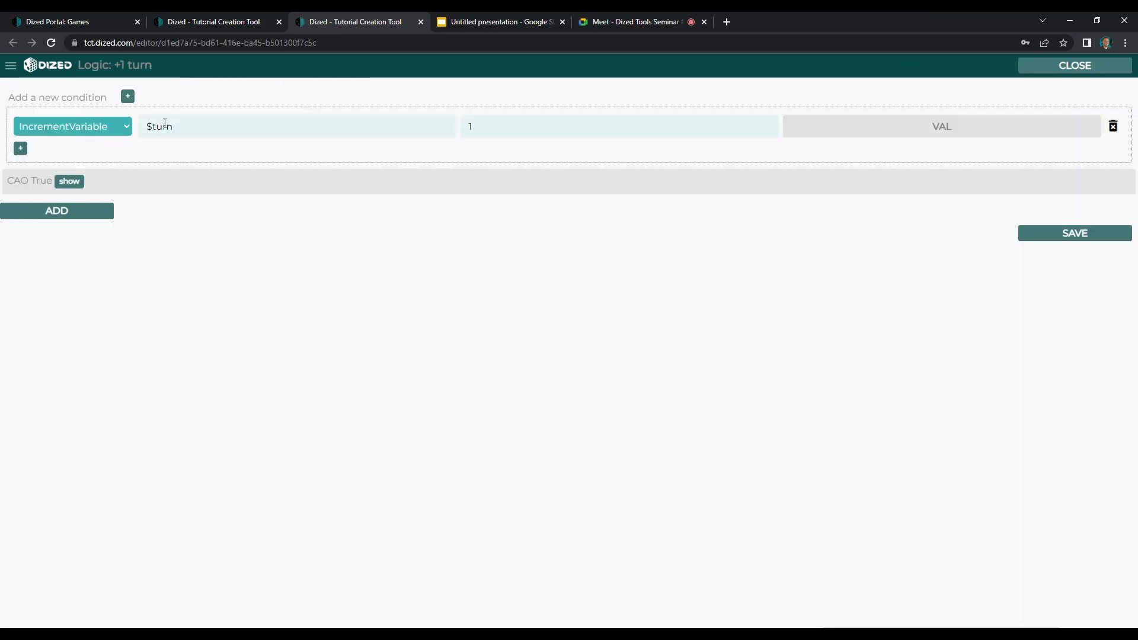
left_click(1105, 66)
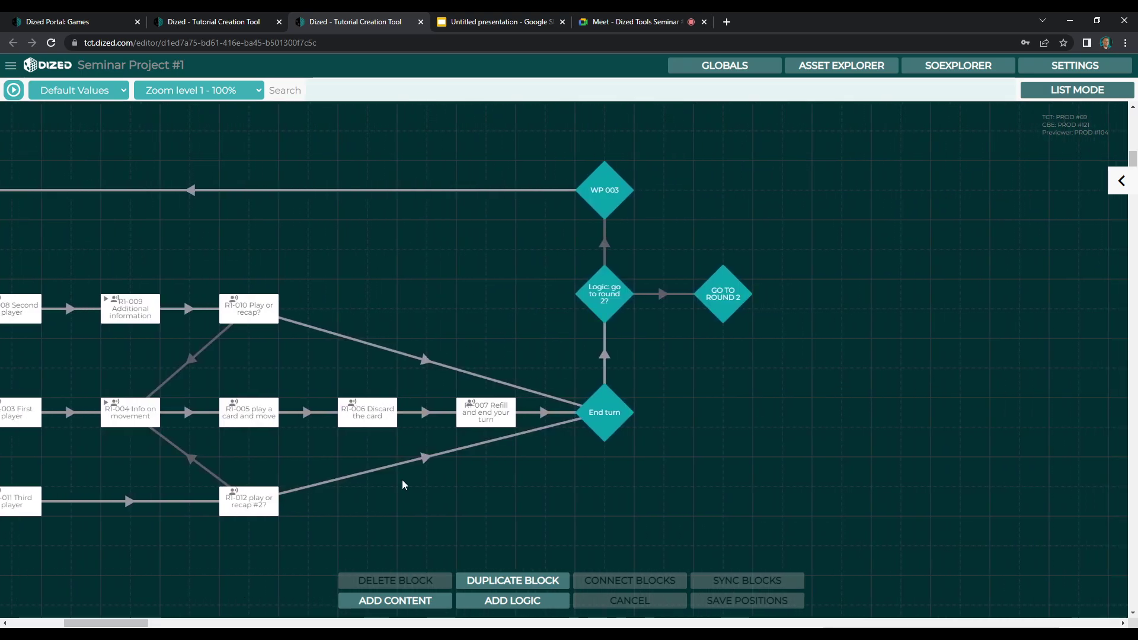
double_click(605, 299)
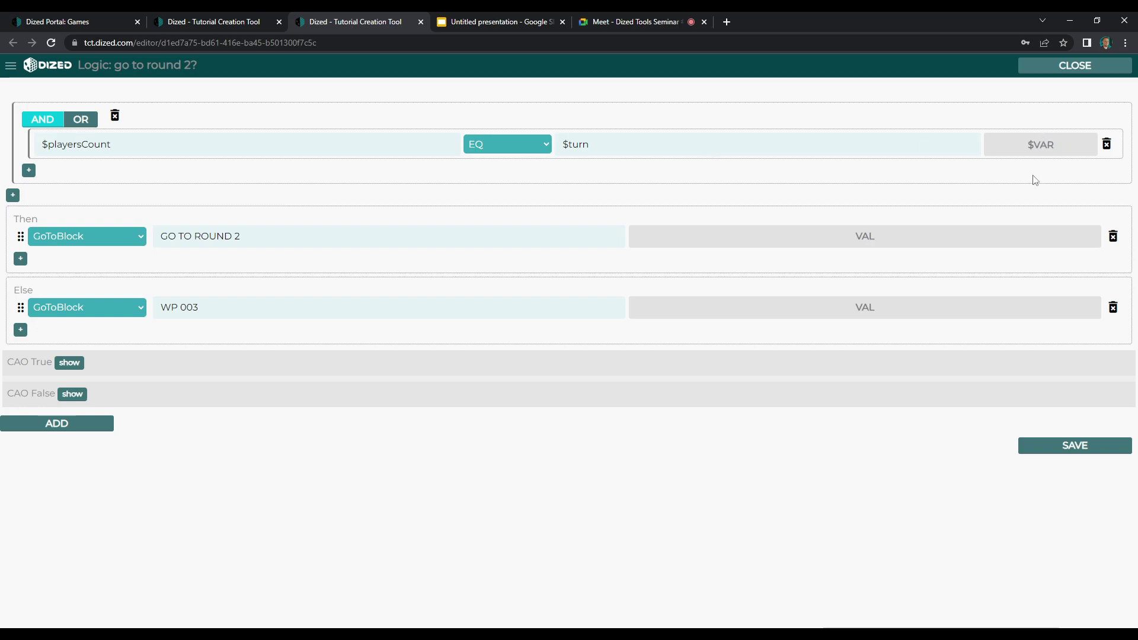
- Append example values to the round 2 condition, 3 after $playersCount and 1 after $turn
left_click(707, 148)
type("1")
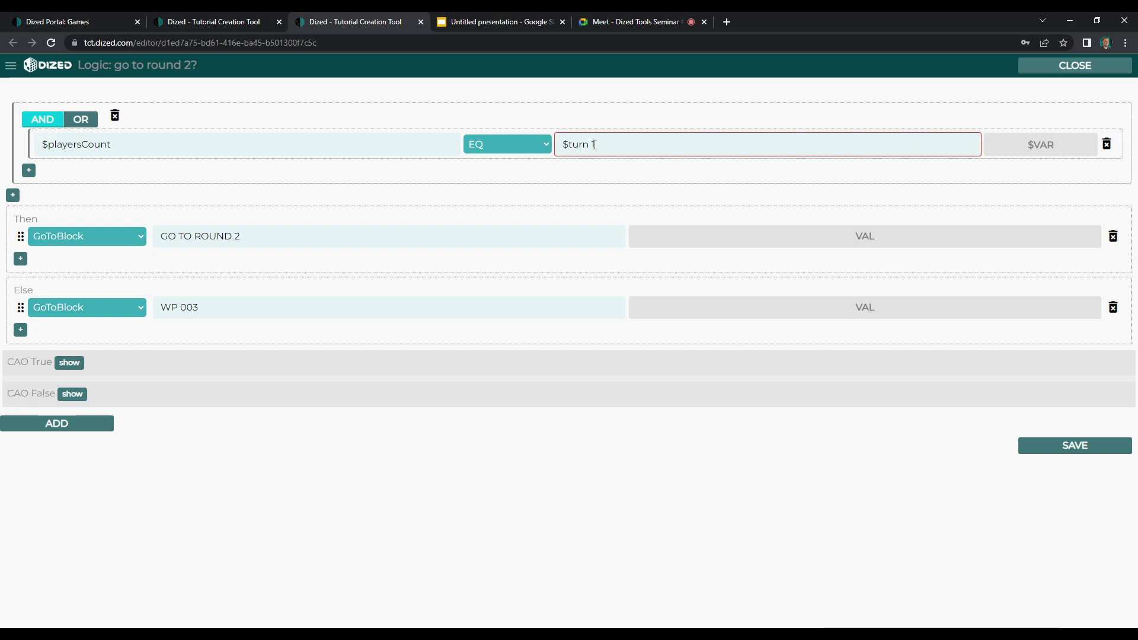
key("BackSpace")
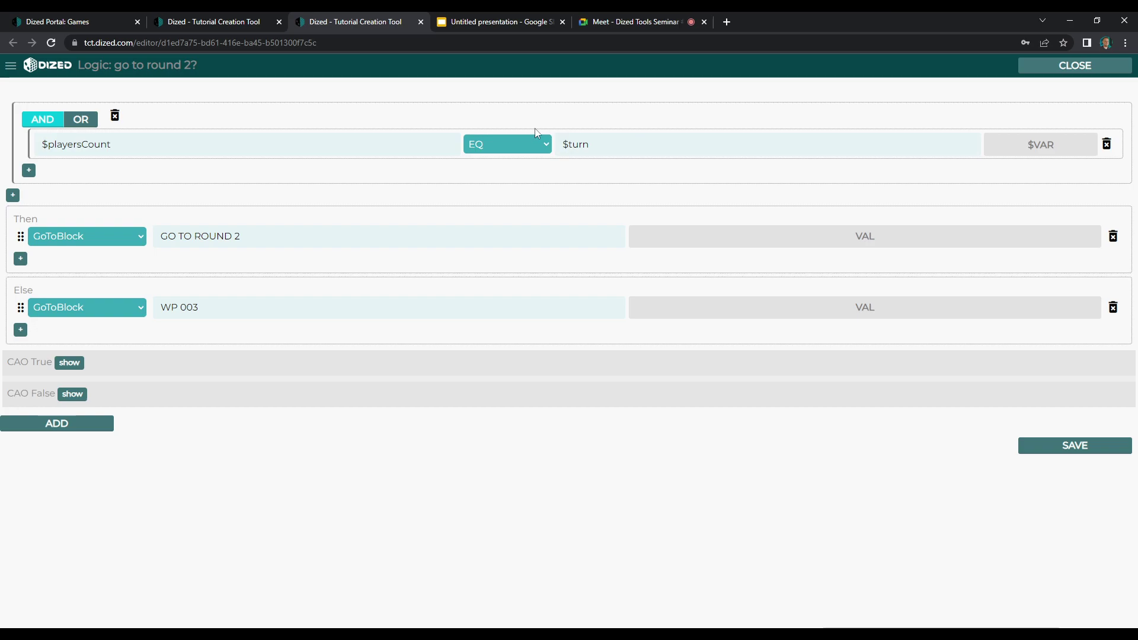
left_click(111, 145)
type("2")
type("3")
left_click(621, 144)
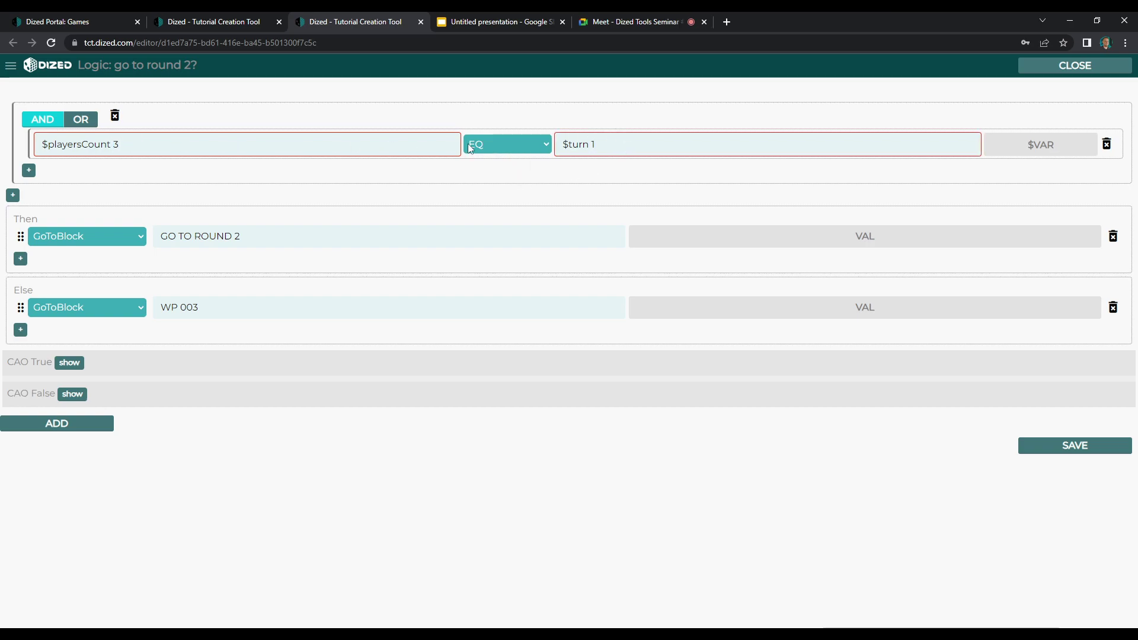
- Remove the example values 3 and 1 from the condition and close the logic without saving
left_click(186, 144)
key("BackSpace")
key("BackSpace")
left_click(624, 141)
key("BackSpace")
key("BackSpace")
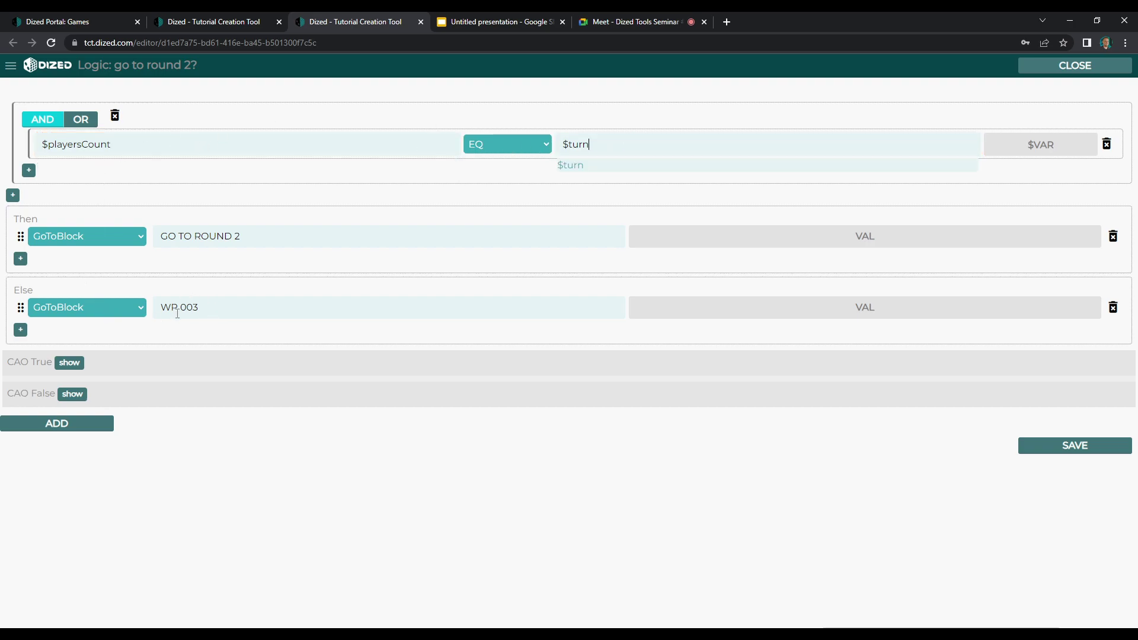
left_click(1075, 66)
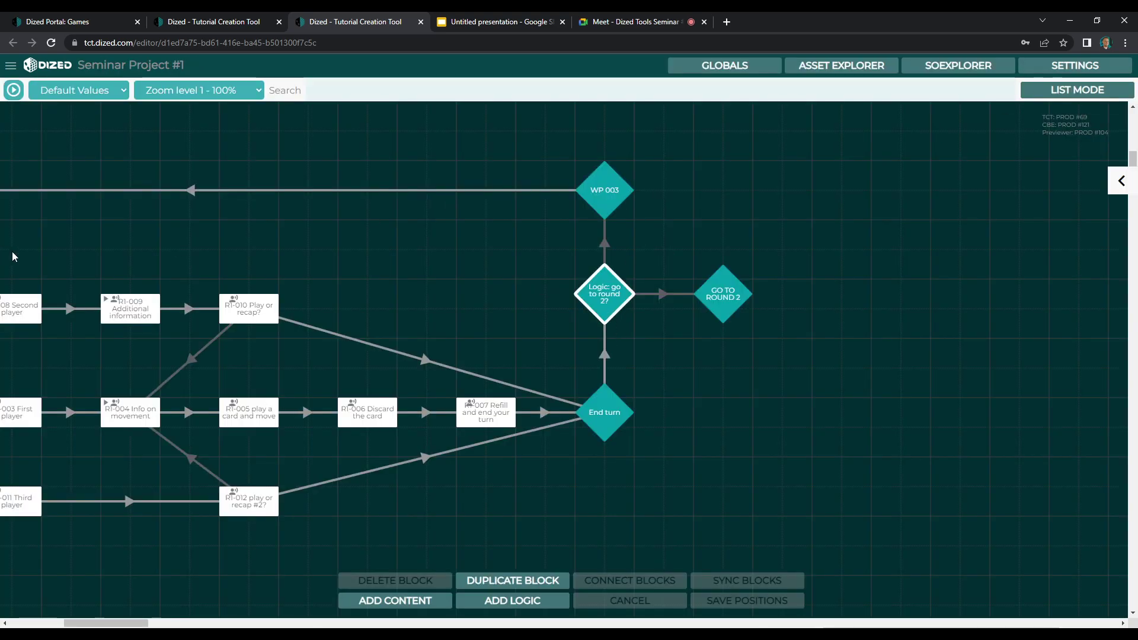
- Reopen the Logic: go to round 2? block and append example values, 3 to $playersCount and 2 to $turn
left_click_drag(133, 623, 111, 624)
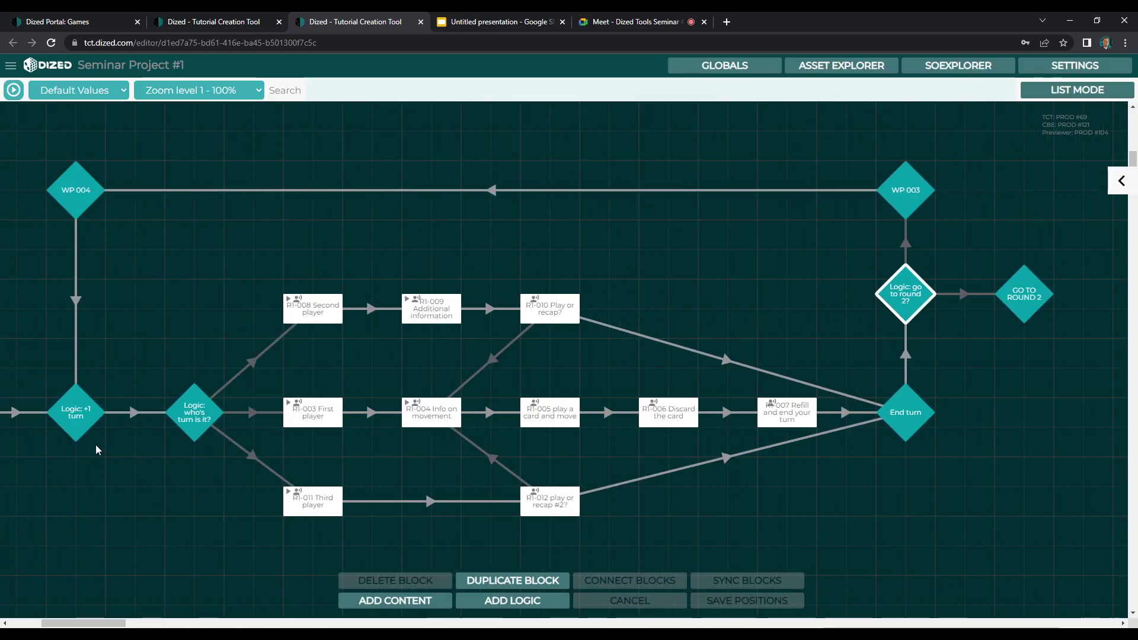
left_click(90, 416)
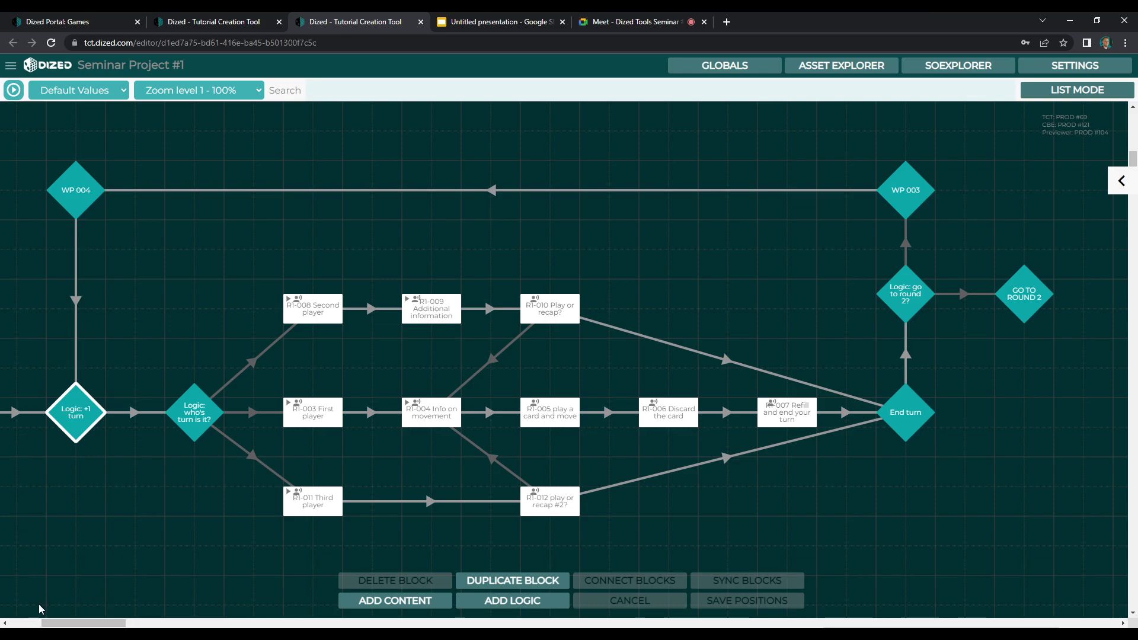
left_click_drag(98, 623, 126, 623)
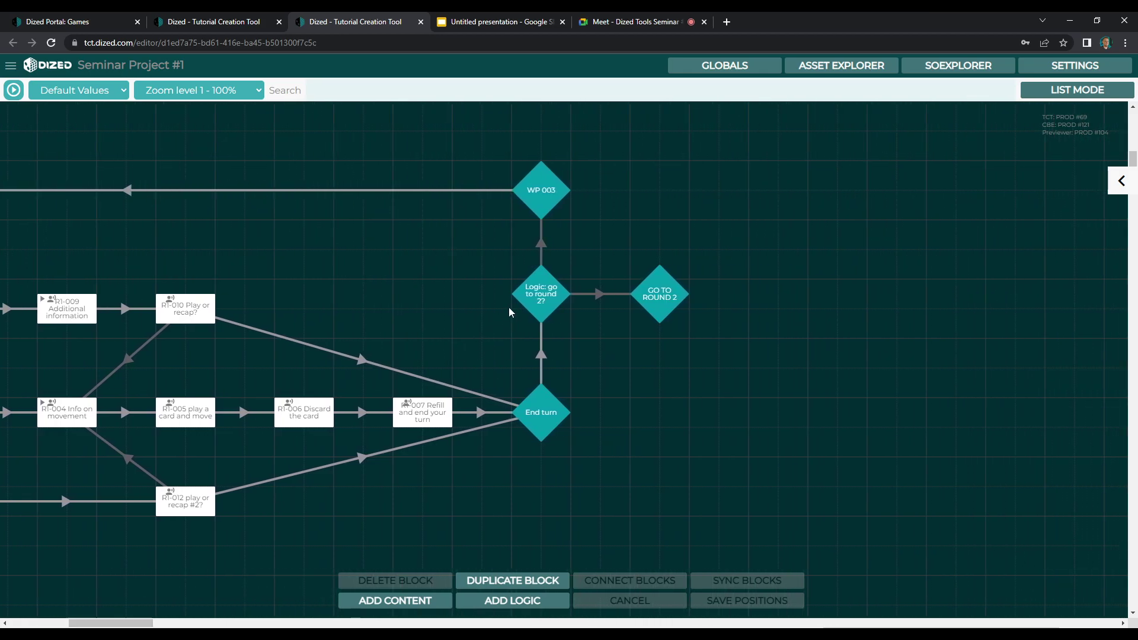
double_click(541, 295)
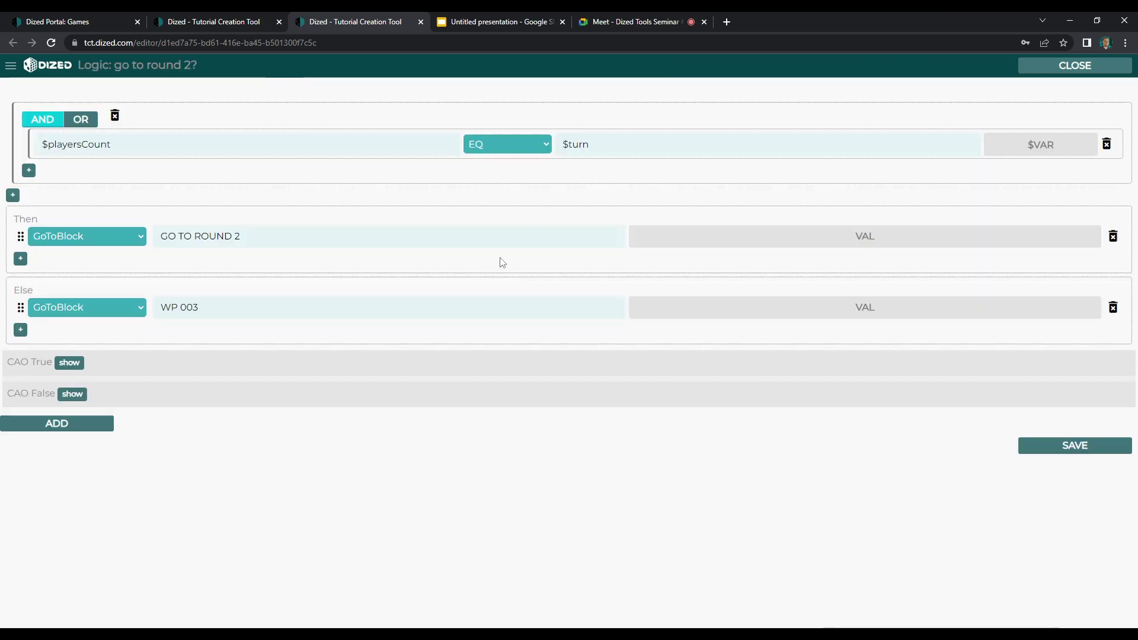
left_click(184, 138)
type("3")
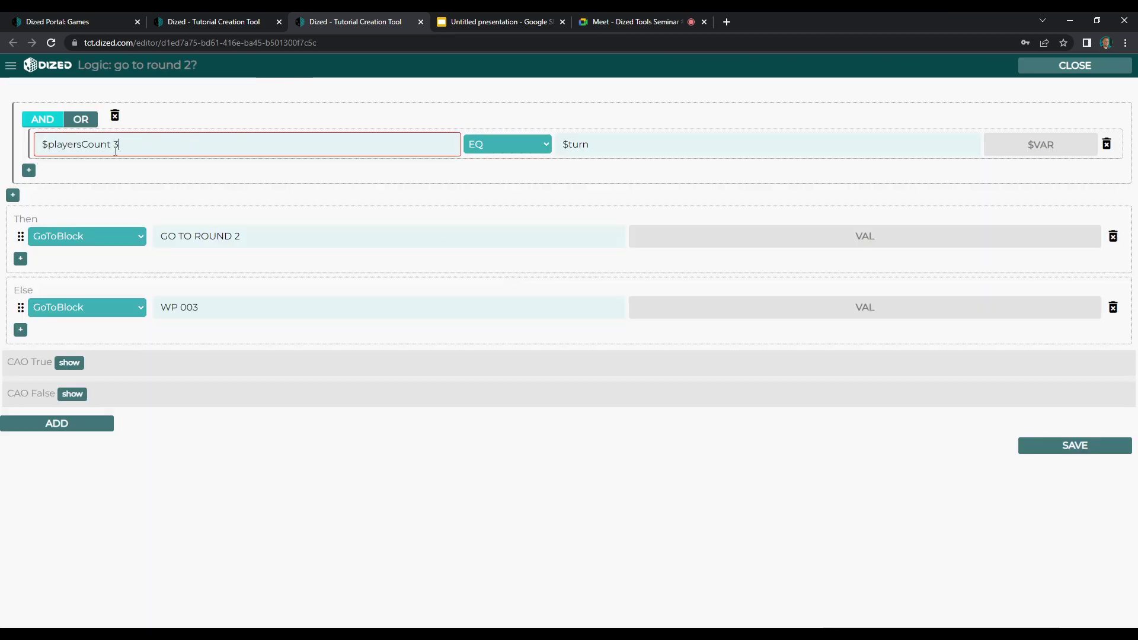
left_click(622, 144)
type("2")
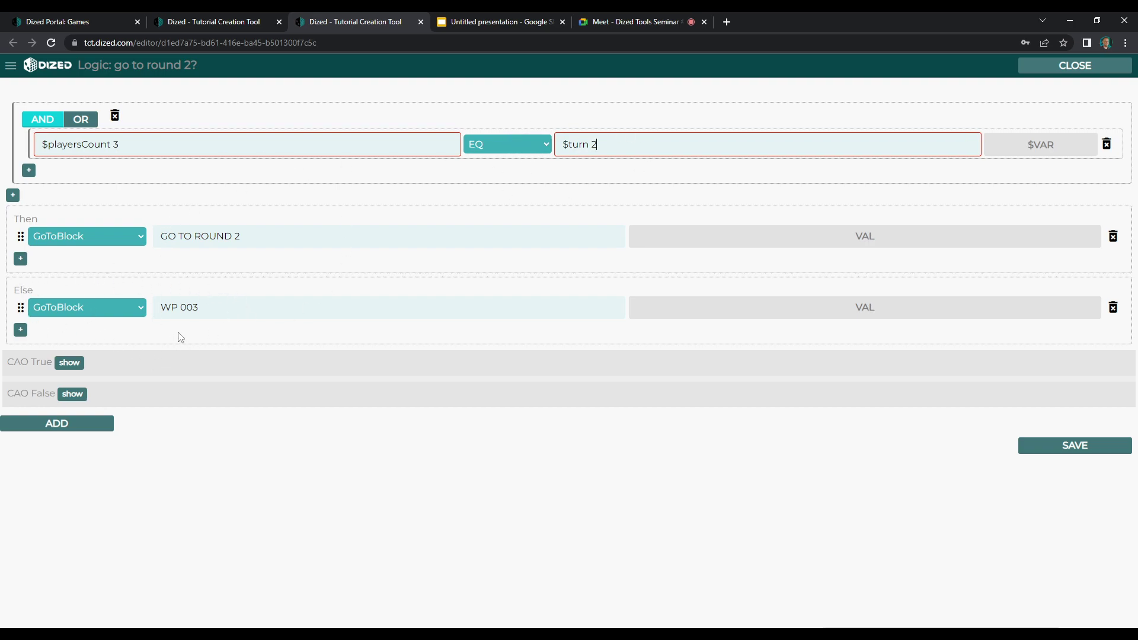
- Clear the second-turn example value from the condition and close the logic without saving
key("BackSpace")
key("BackSpace")
key("BackSpace")
key("BackSpace")
left_click(1107, 71)
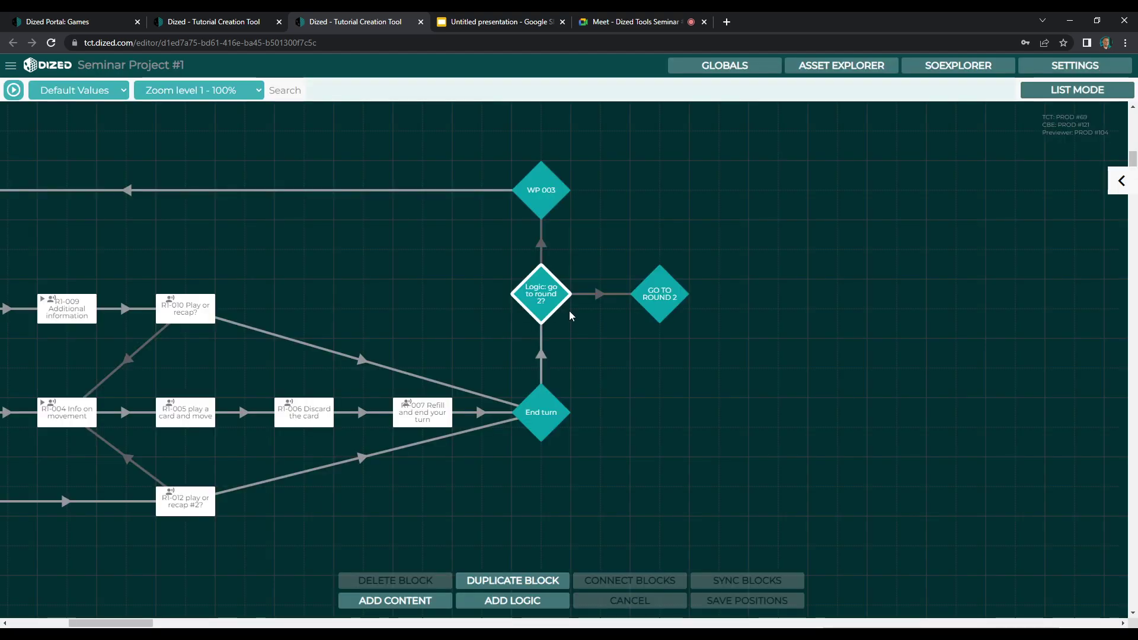
- Review the IncrementVariable action for $turn in the Logic: +1 turn block
left_click_drag(157, 623, 131, 622)
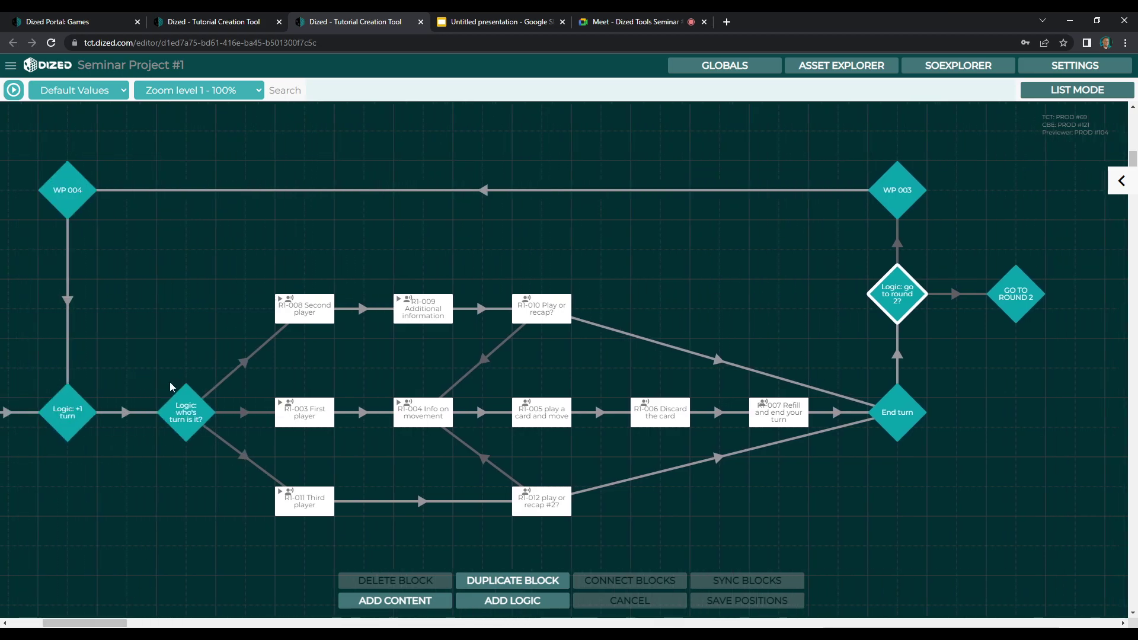
double_click(66, 411)
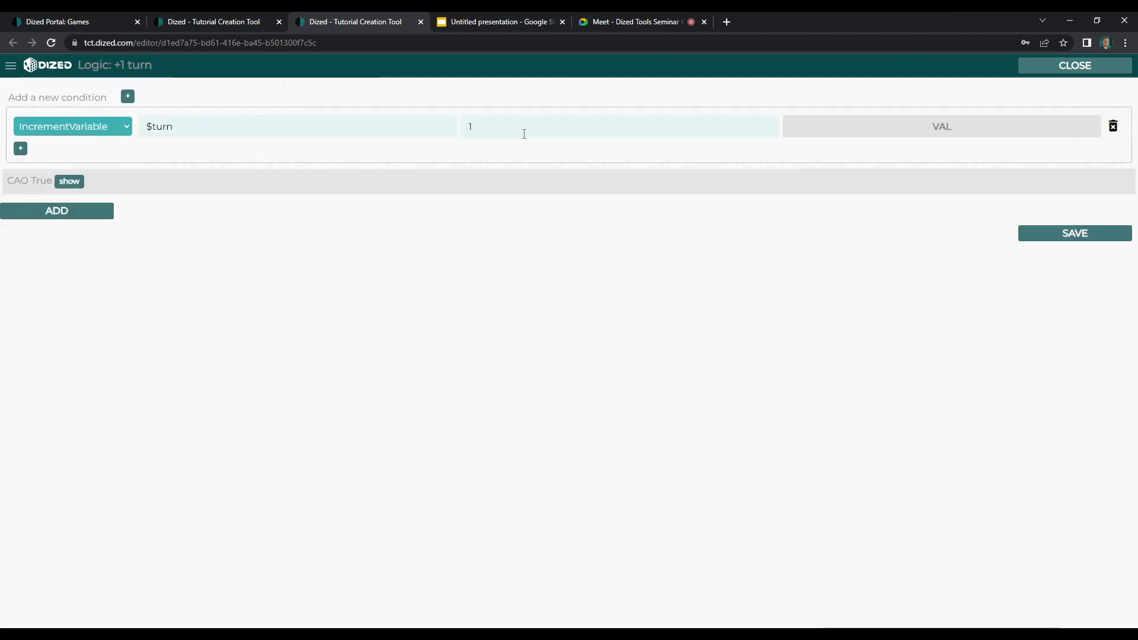
left_click(1062, 67)
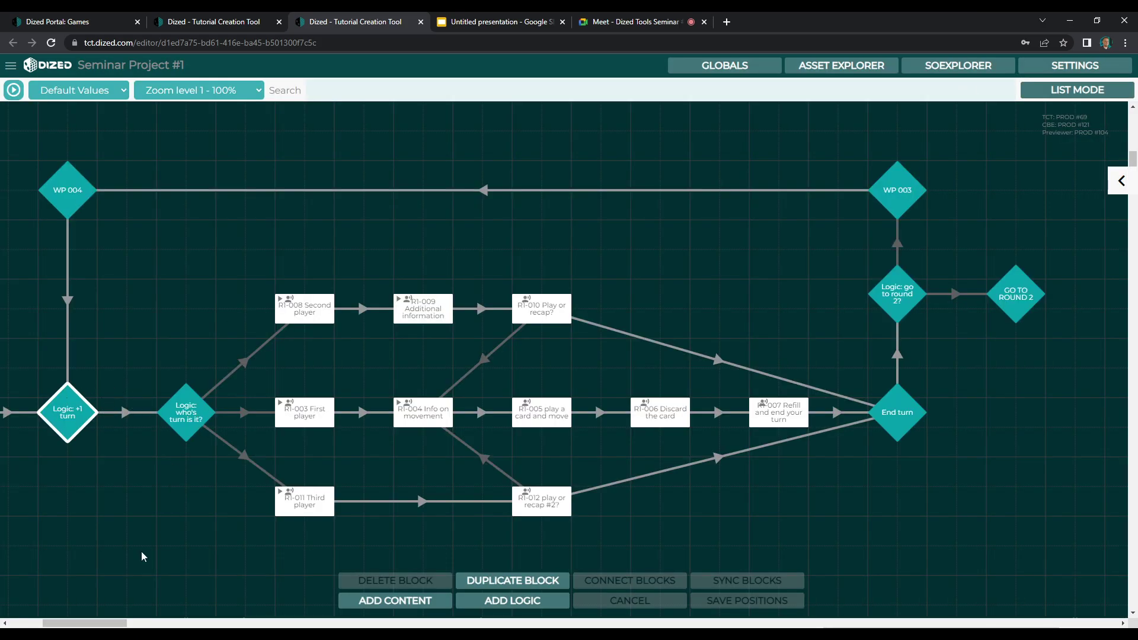
- Open the Logic: go to round 2? block and append the example value 3 to both $playersCount and $turn
left_click_drag(83, 623, 115, 623)
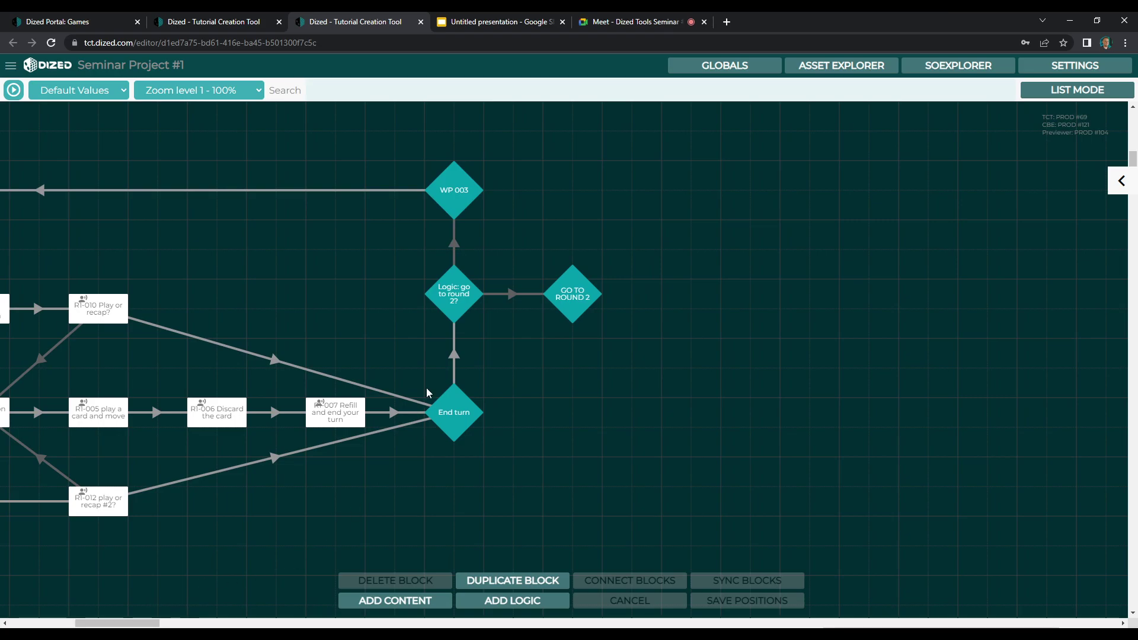
left_click(466, 306)
double_click(465, 307)
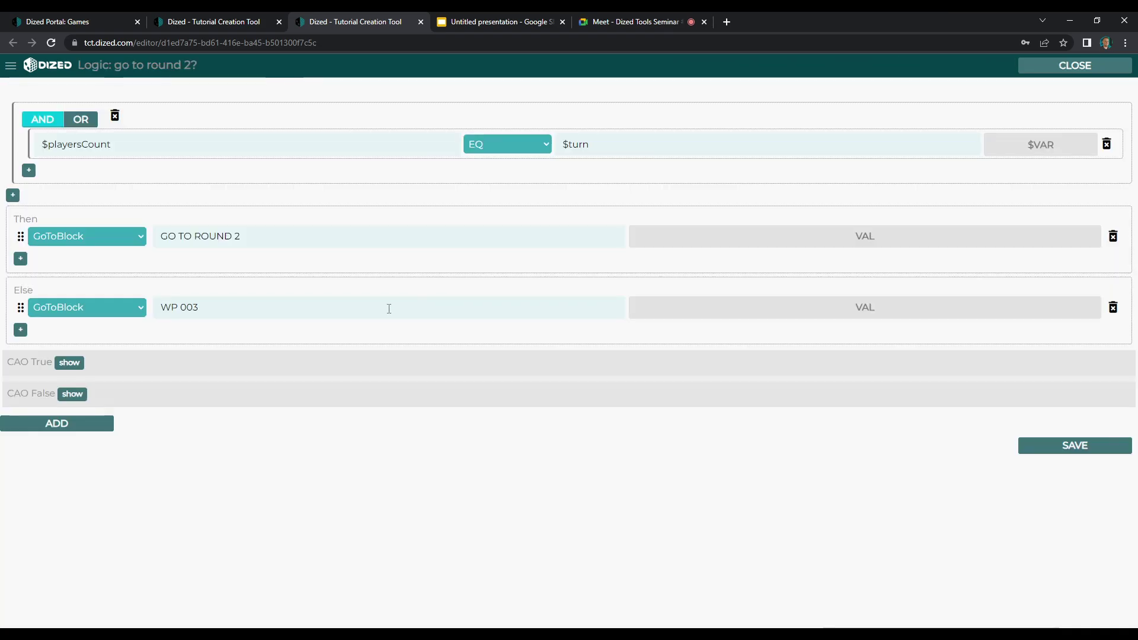
left_click(225, 140)
type("3")
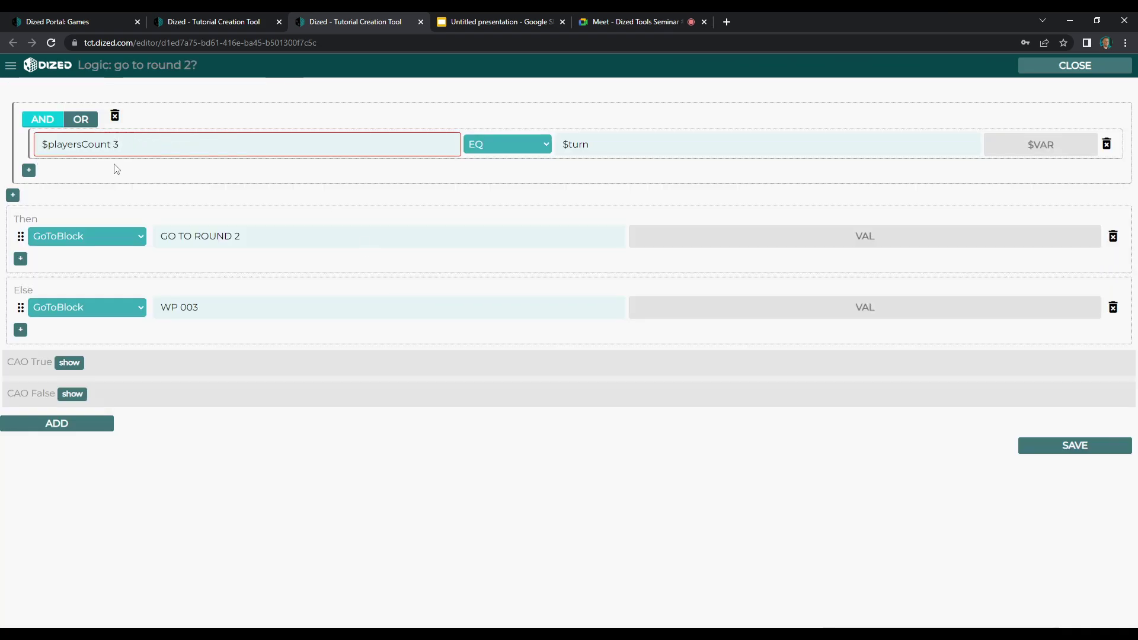
left_click(611, 143)
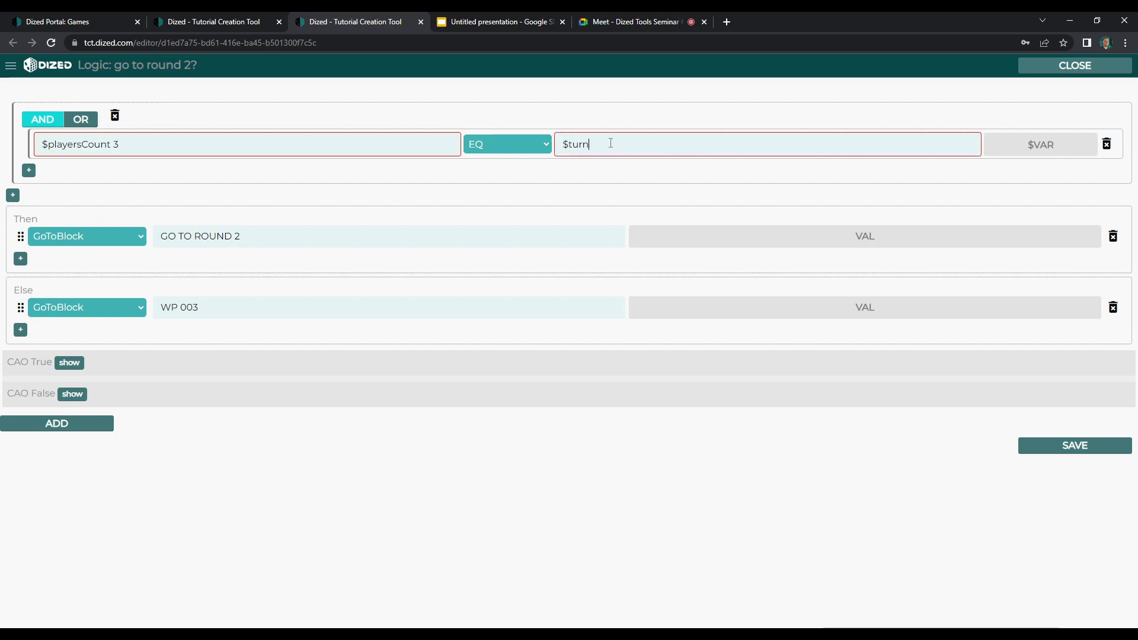
type("3")
left_click(257, 239)
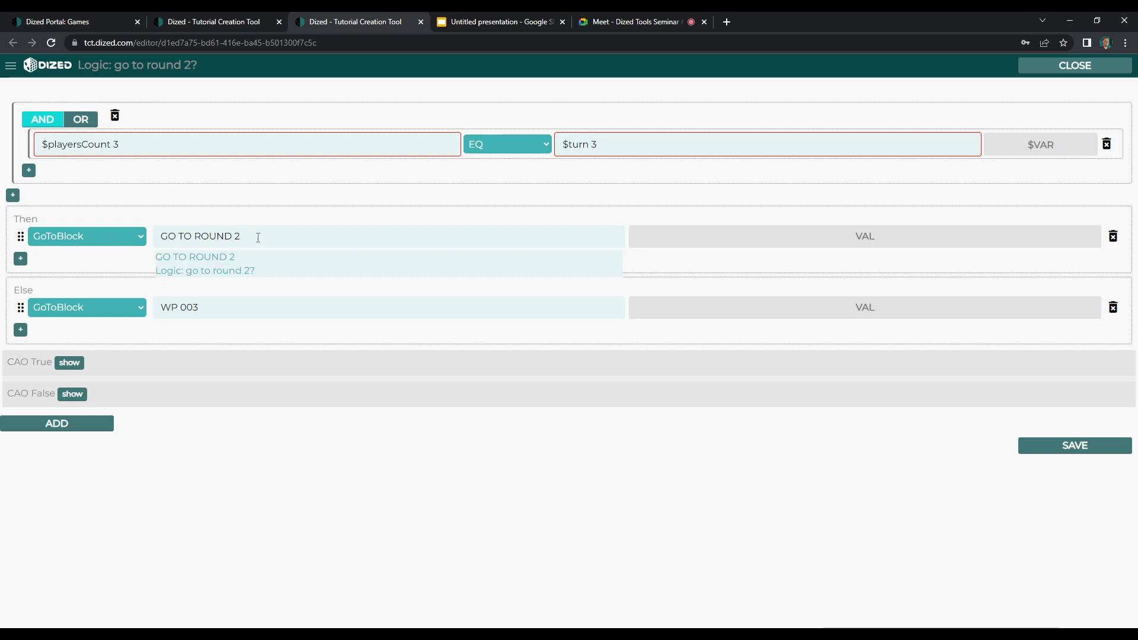
- Remove the example value 3 from both sides of the condition and close the logic without saving
left_click(127, 143)
key("BackSpace")
key("BackSpace")
left_click(616, 137)
key("BackSpace")
key("BackSpace")
left_click(1064, 66)
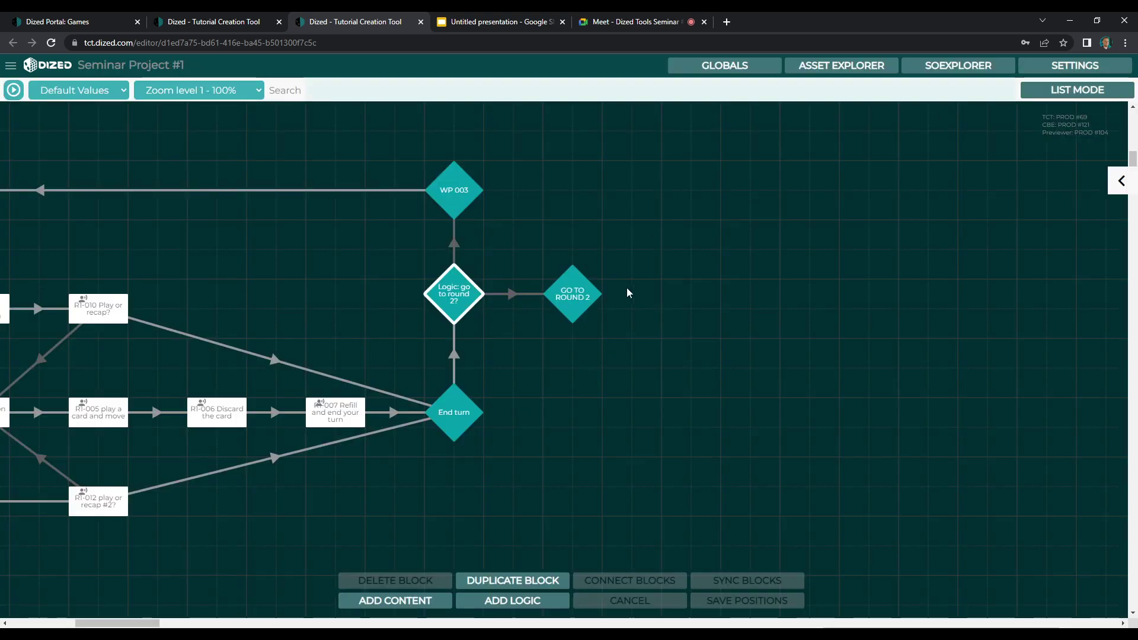
- Review the condition and its Then and Else actions in the Logic: go to round 2? block
left_click_drag(102, 623, 81, 623)
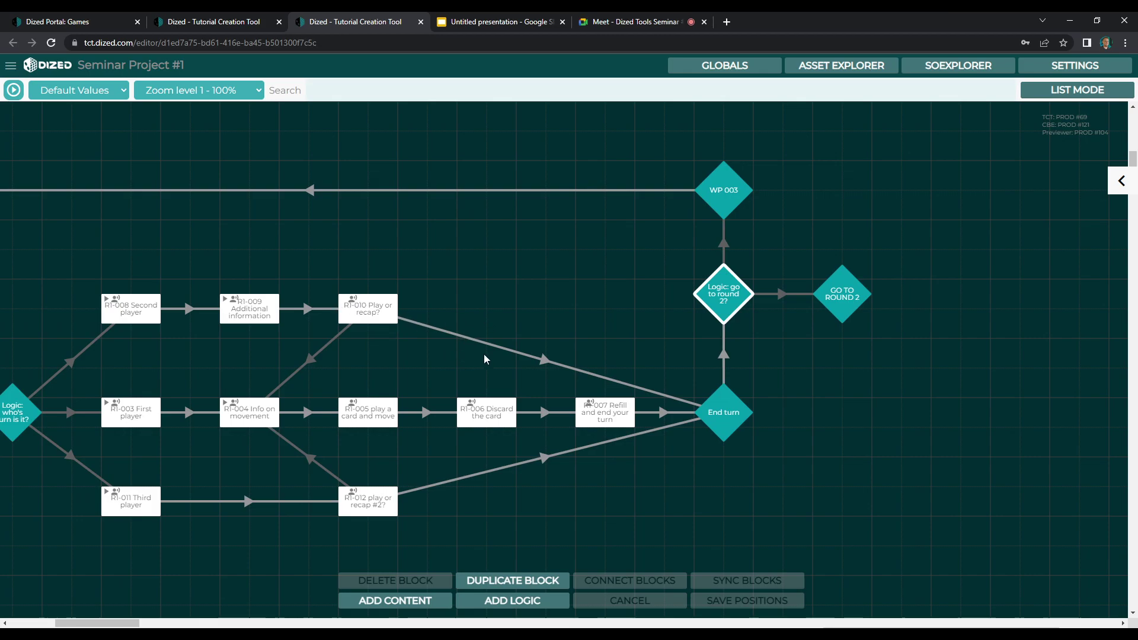
double_click(719, 307)
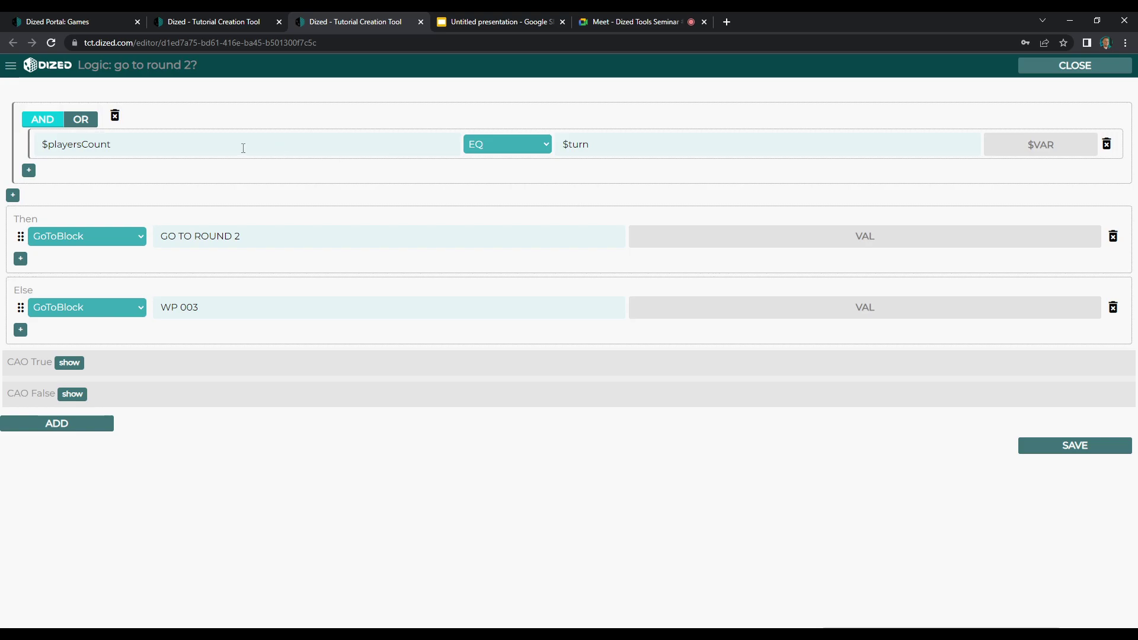
left_click(1068, 66)
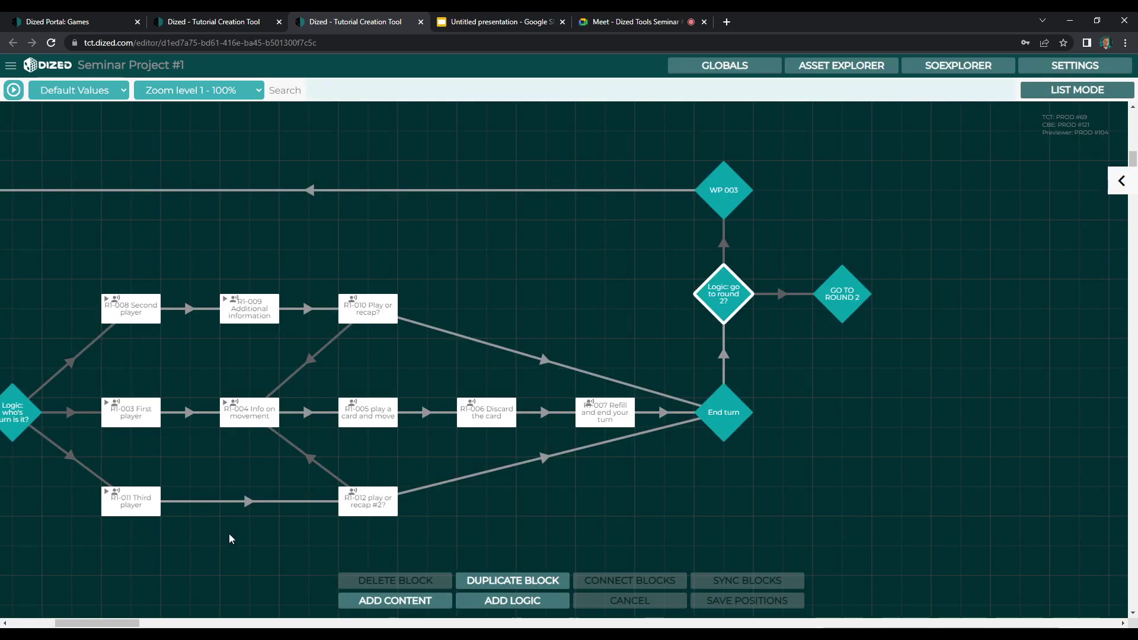
left_click_drag(135, 623, 124, 623)
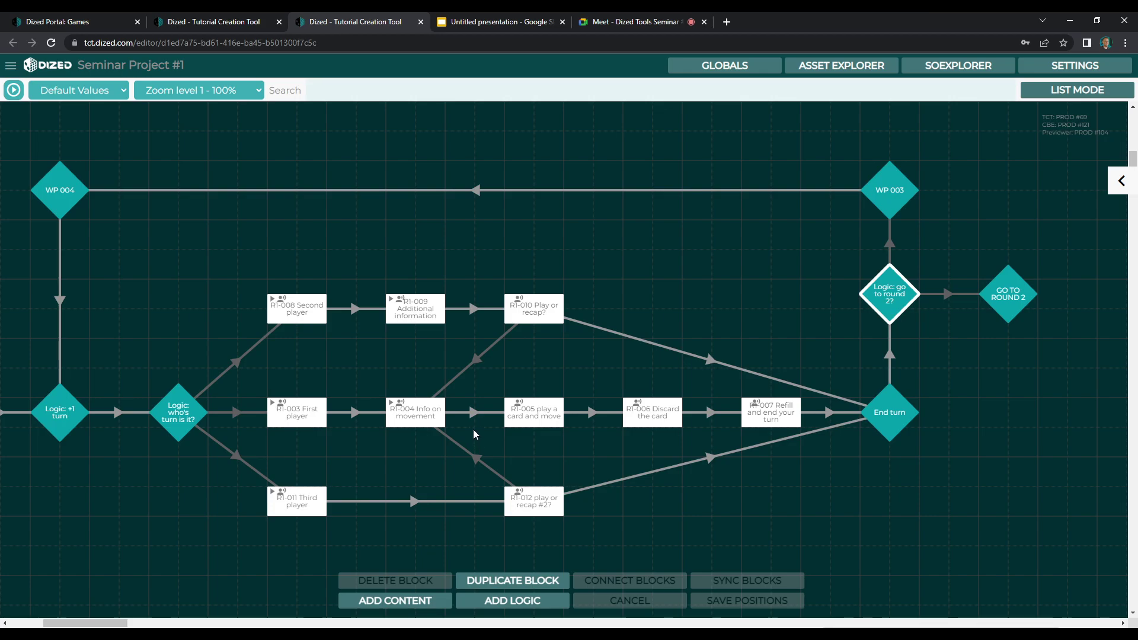
- Rename the GO TO ROUND 2 block as "Logic: go to R2 and reset values" and save the block
double_click(1006, 293)
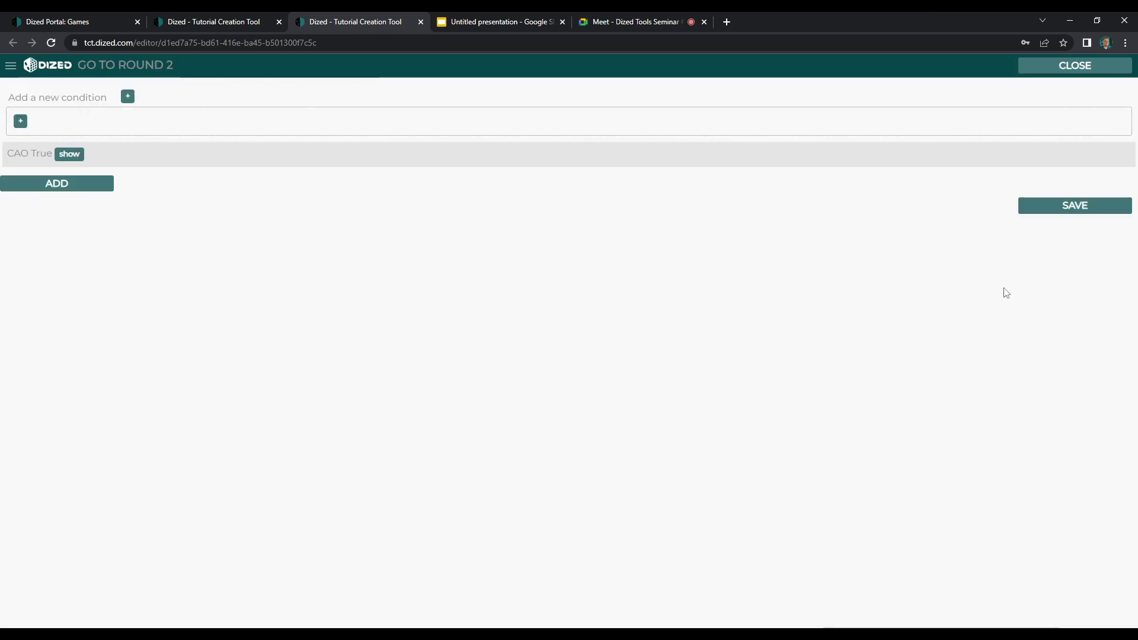
left_click(1076, 67)
left_click(961, 120)
type("Logic: GO TO ROUND 2")
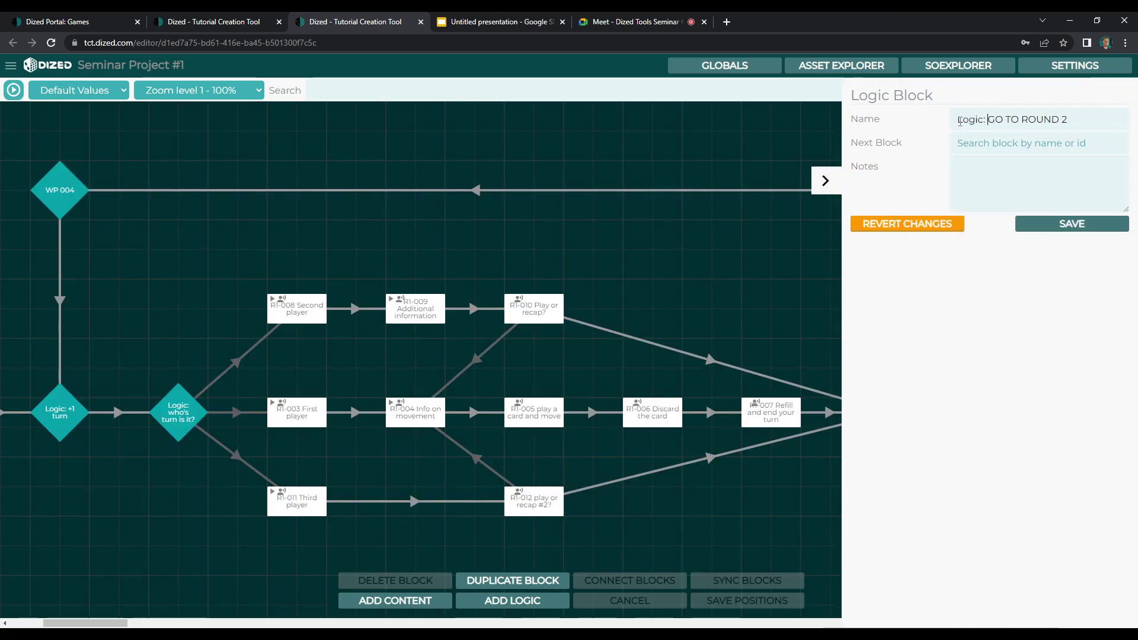
key("shift+End")
type("gpo")
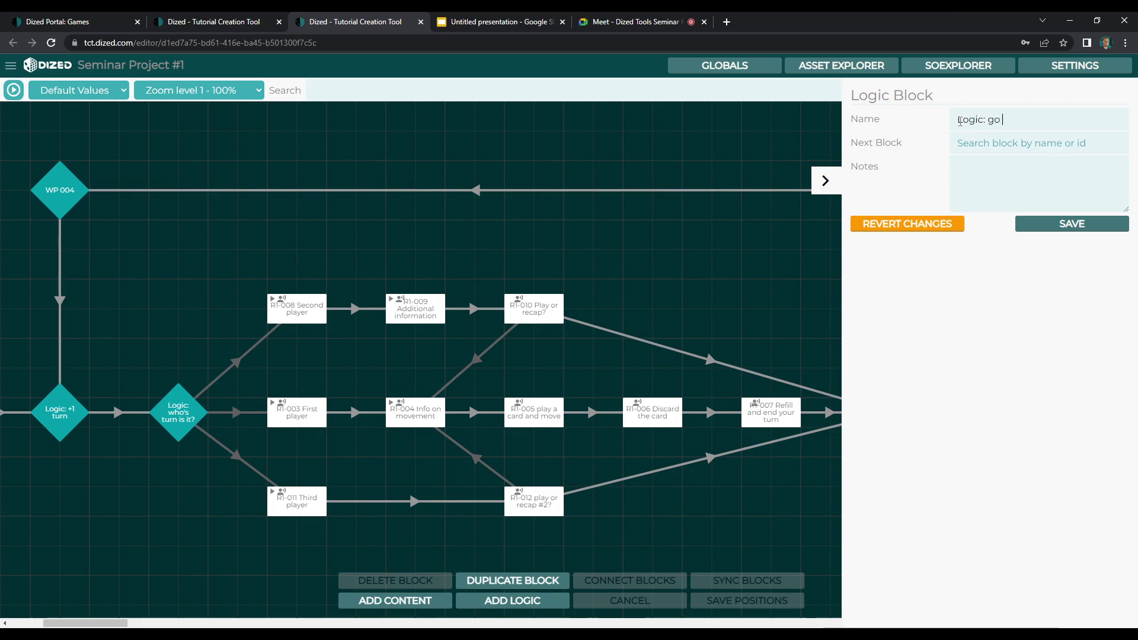
type(" to R2 and reset values")
left_click(1034, 225)
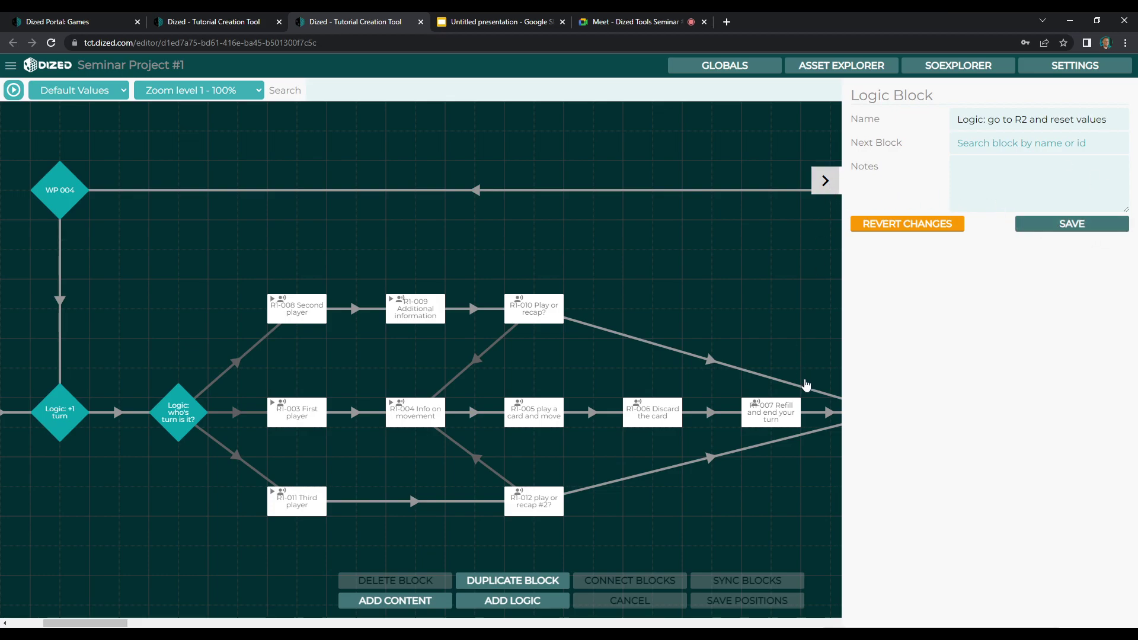
left_click(825, 181)
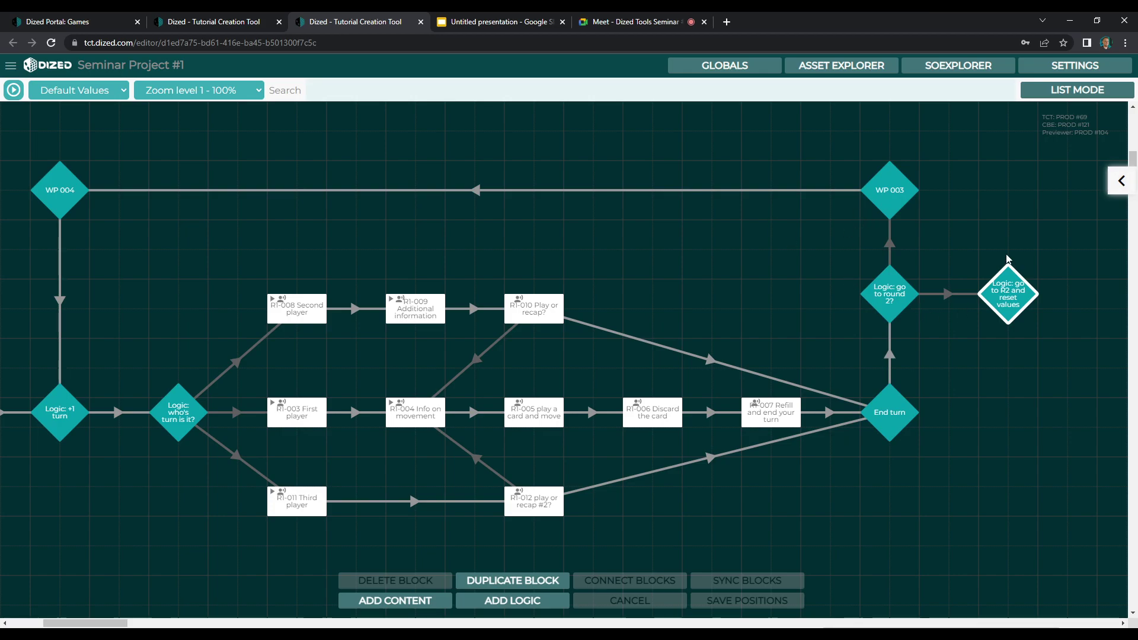
- Add a SetVariable action setting $turn to 0 in the Logic: go to R2 and reset values block and save it
left_click(903, 296)
double_click(1008, 299)
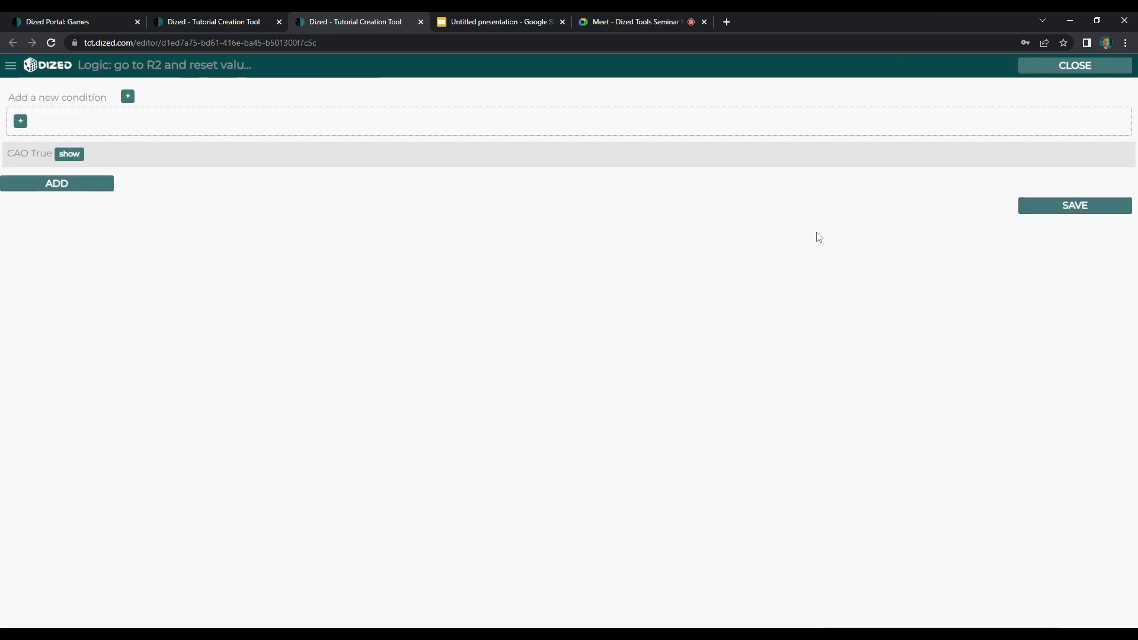
left_click(24, 121)
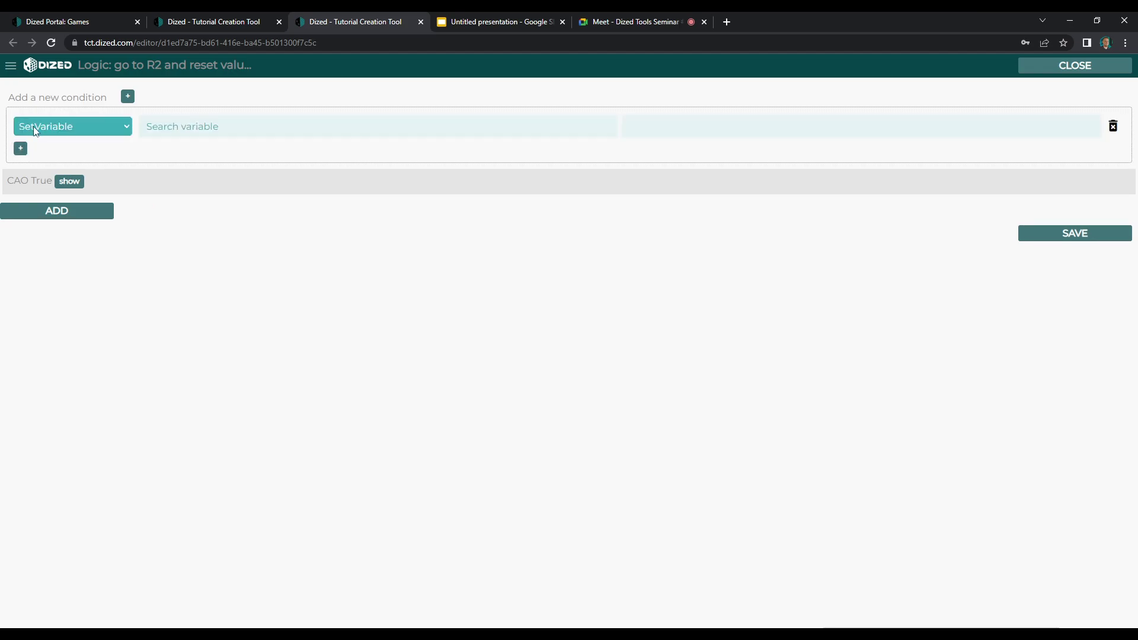
left_click(200, 128)
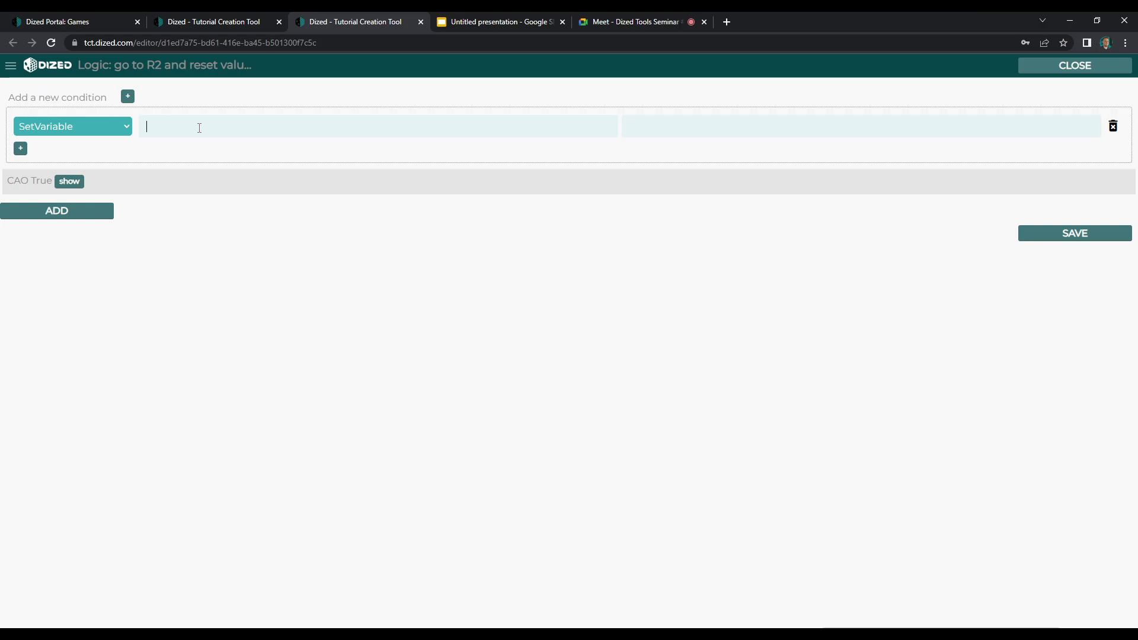
type("turn")
left_click(203, 147)
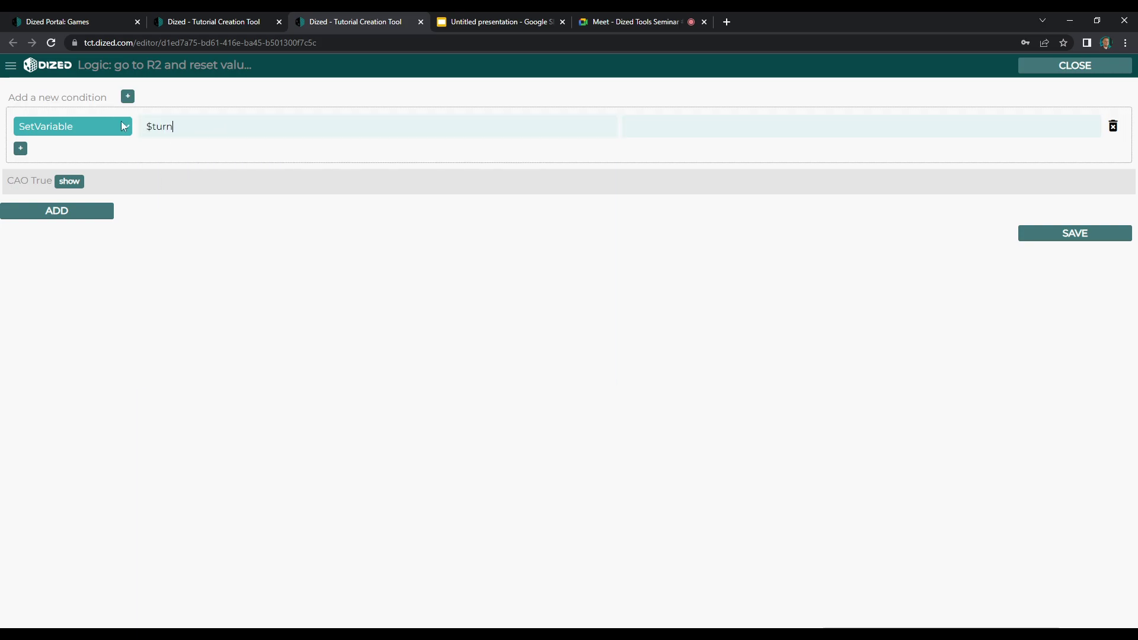
left_click(655, 126)
type("0")
left_click(1064, 234)
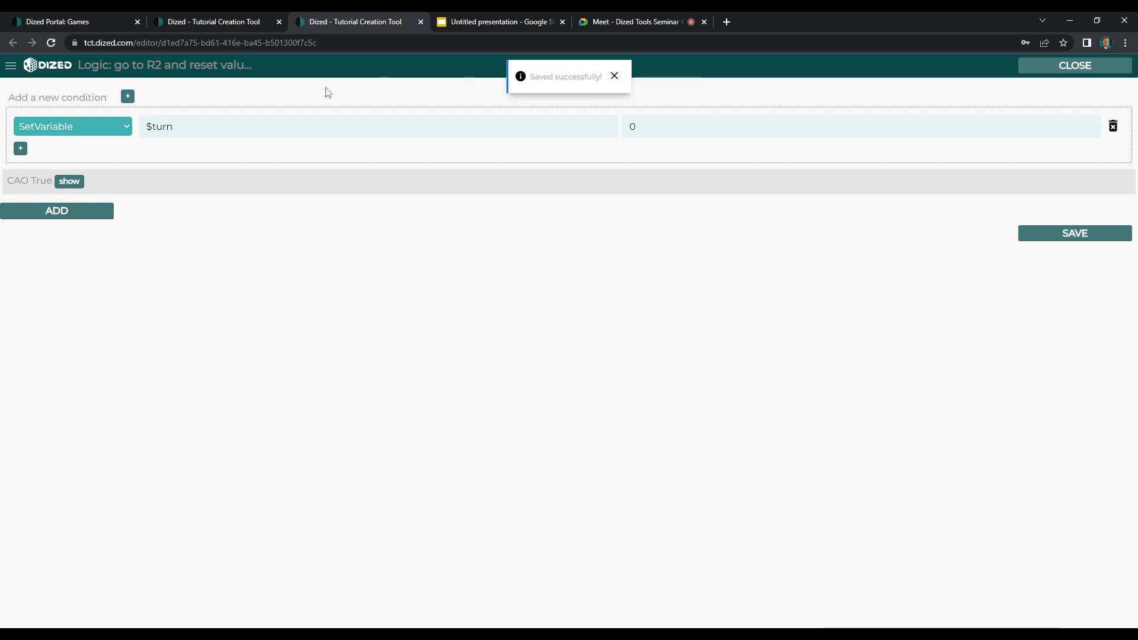
- Reopen the Logic: go to R2 and reset values block, set its $turn value to 0, save it and close it
left_click(1063, 69)
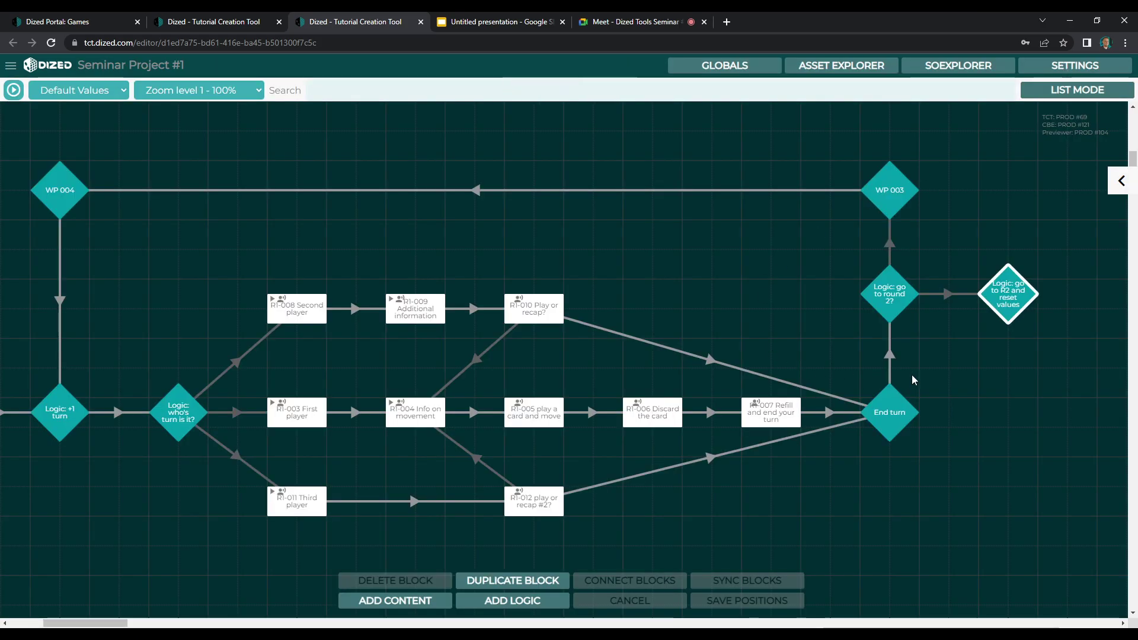
double_click(1018, 308)
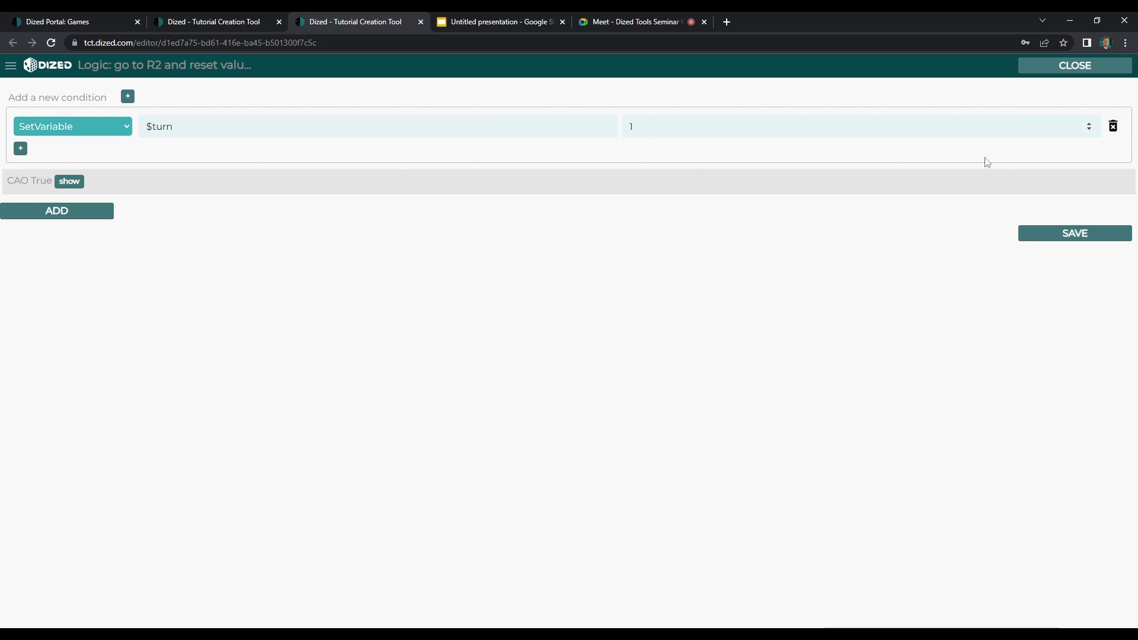
type("0")
left_click(1031, 240)
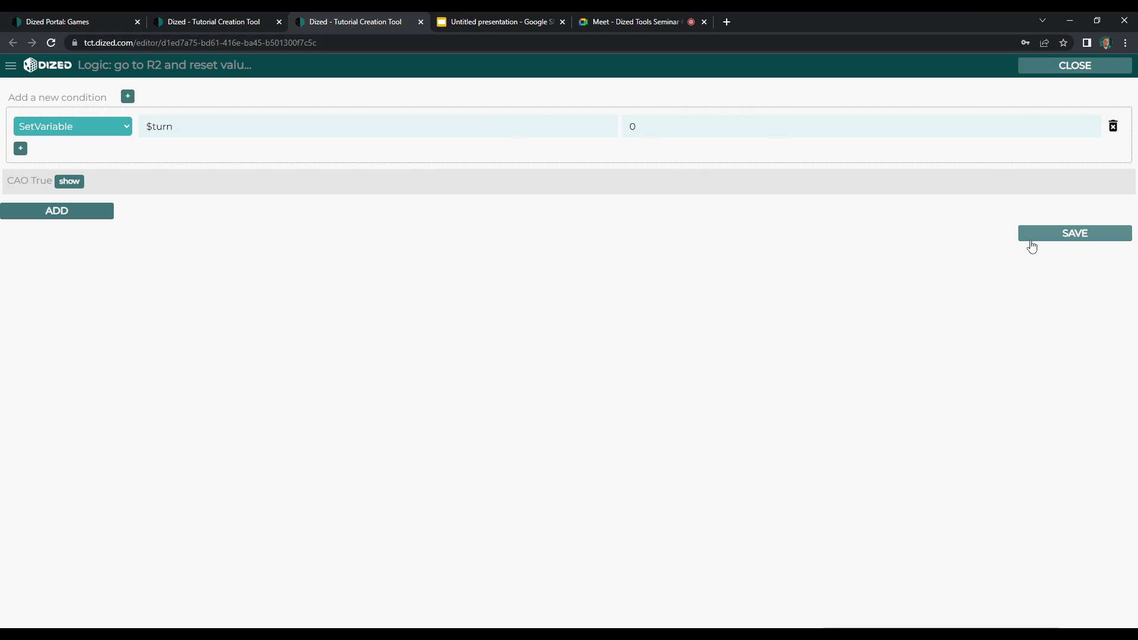
left_click(1065, 70)
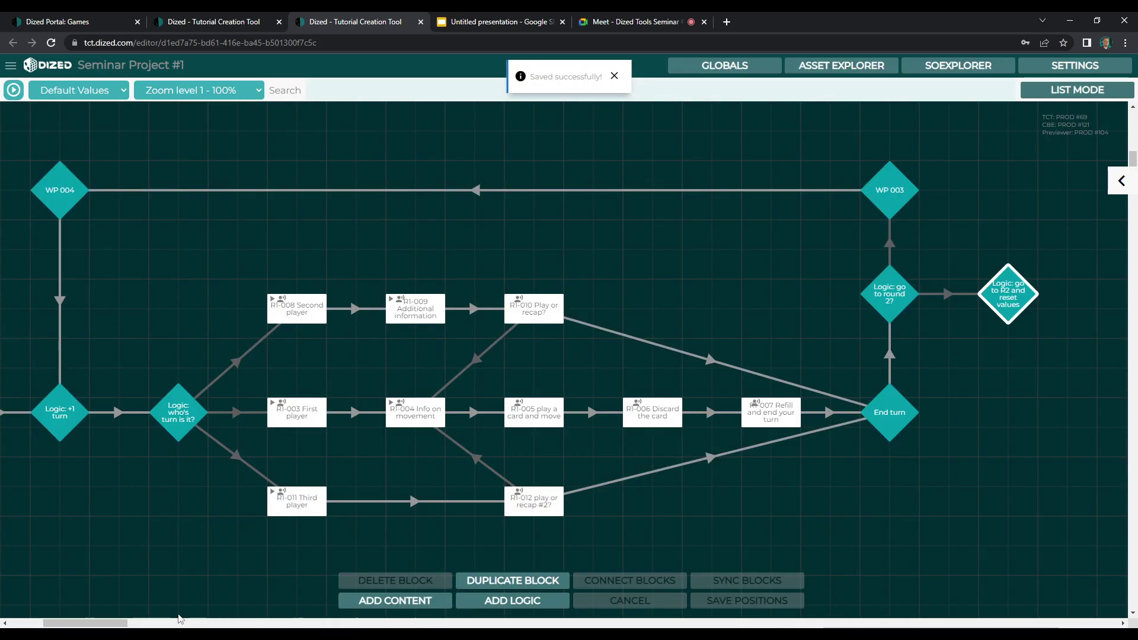
- Review the click actions of the Button 2 players #1 object in the SET-001 block, leaving them as they are
left_click_drag(95, 623, 80, 625)
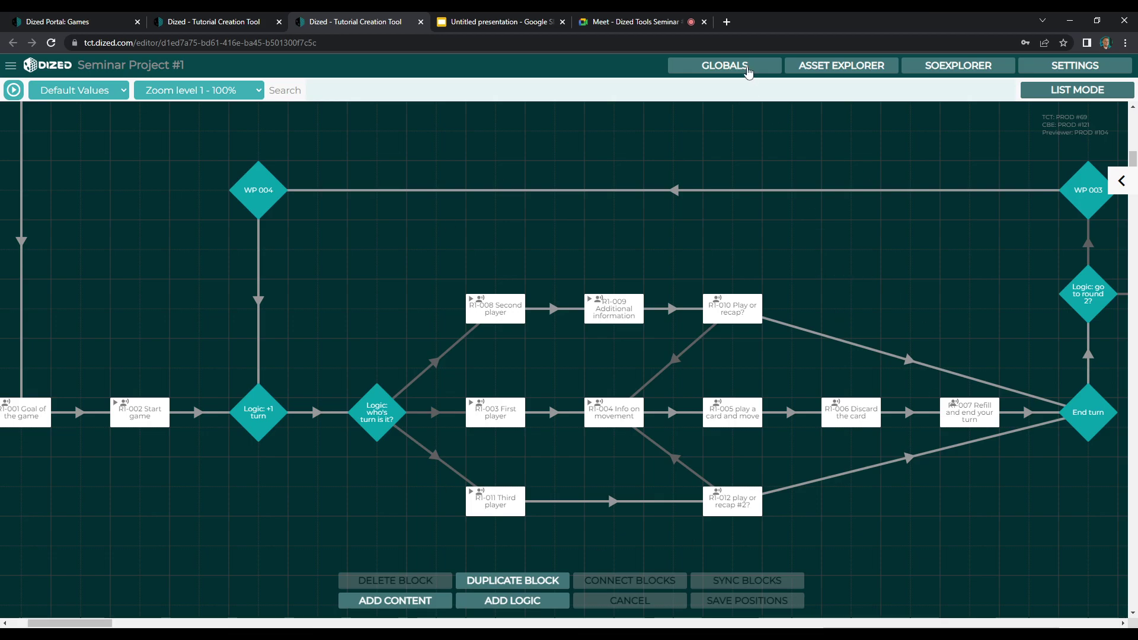
scroll(592, 246, "up", 9)
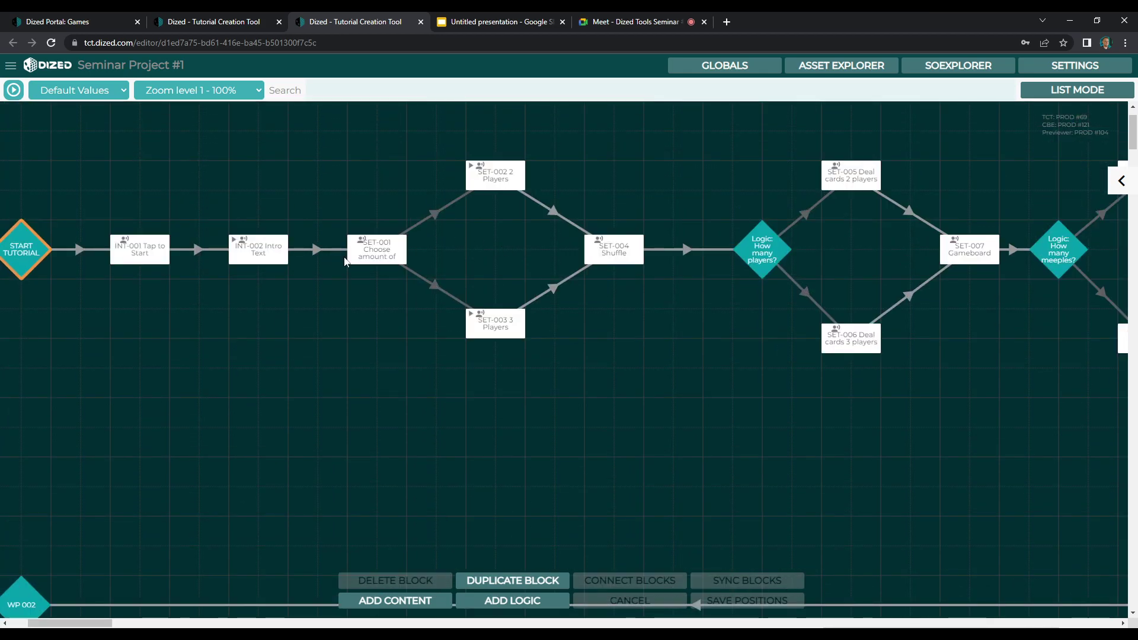
double_click(380, 254)
left_click(409, 284)
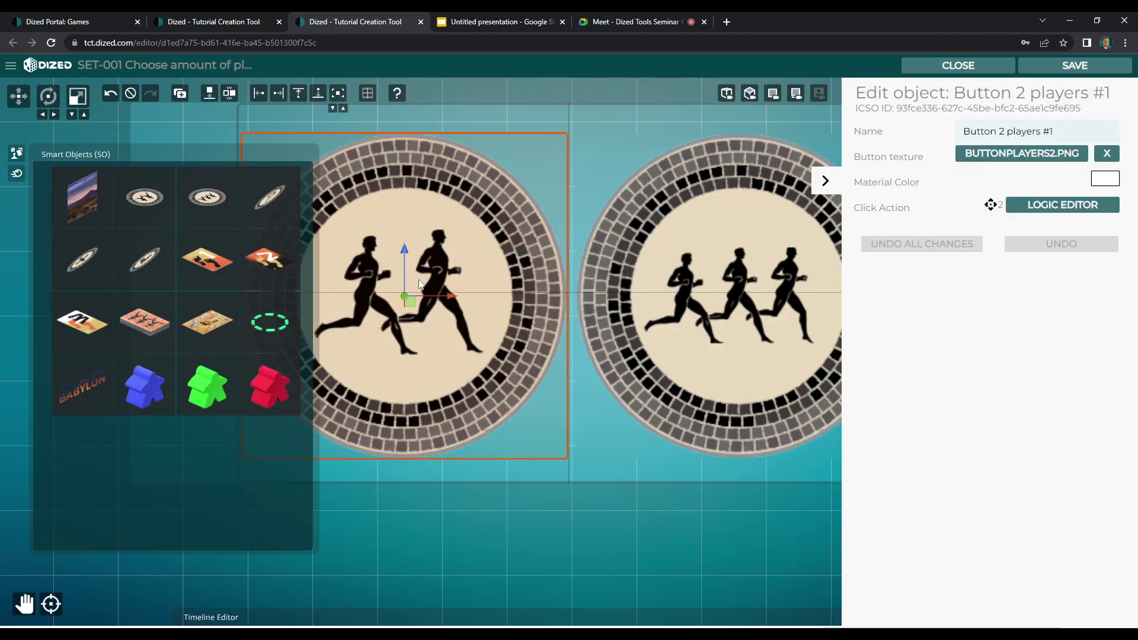
left_click(1054, 206)
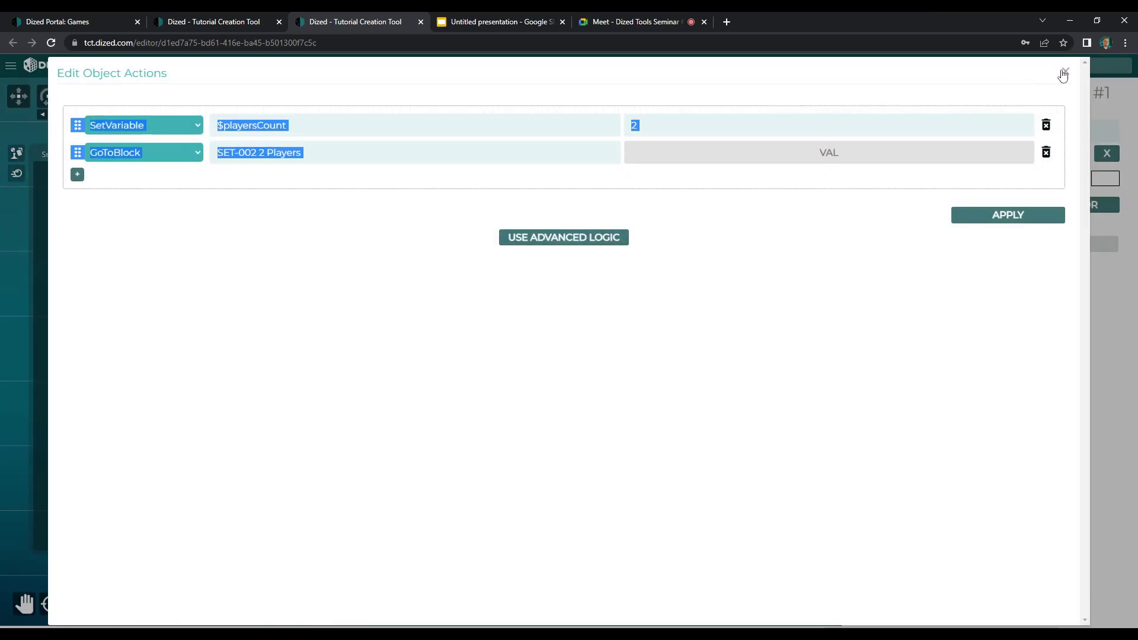
left_click(1065, 71)
left_click(959, 66)
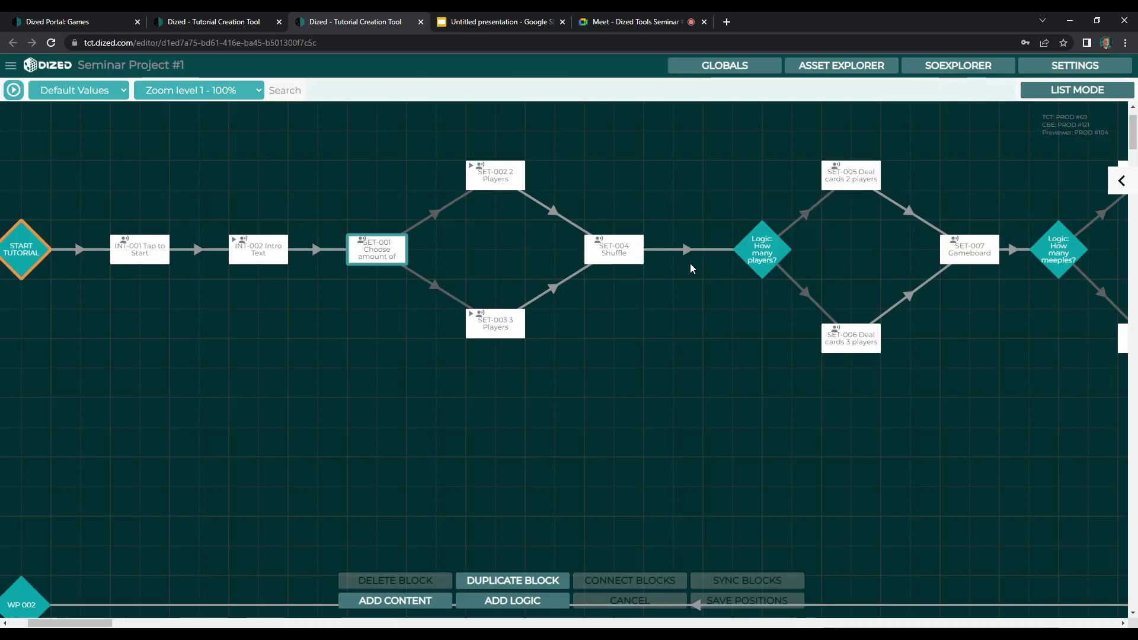
- Set the test values of the global variables $playersCount to 3 and $round to 1
scroll(420, 407, "down", 9)
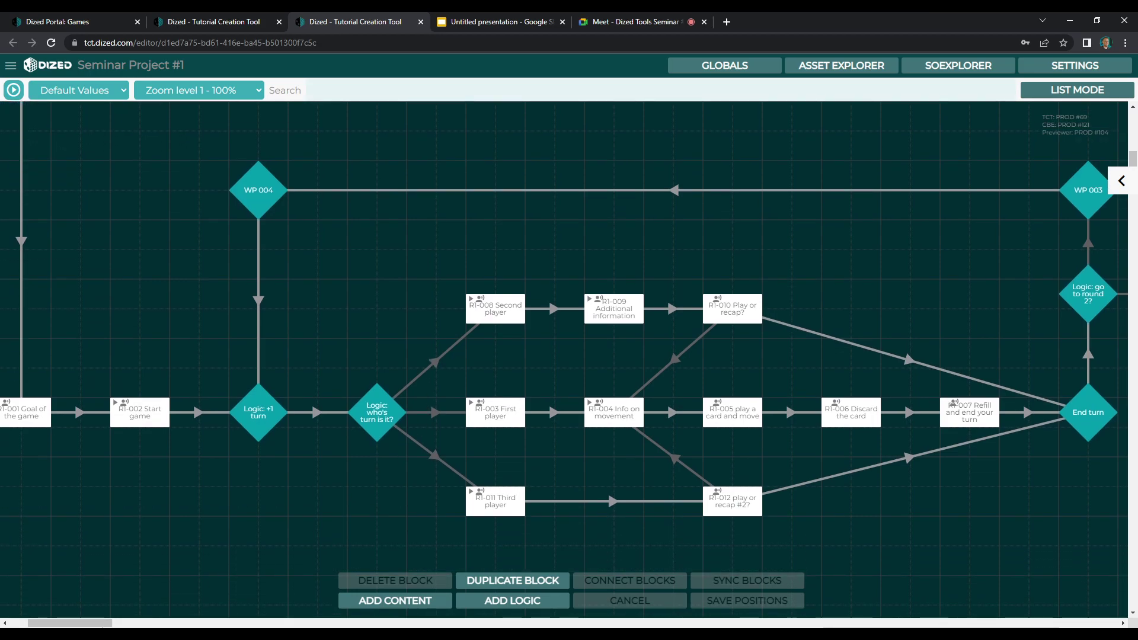
scroll(381, 473, "left", 2)
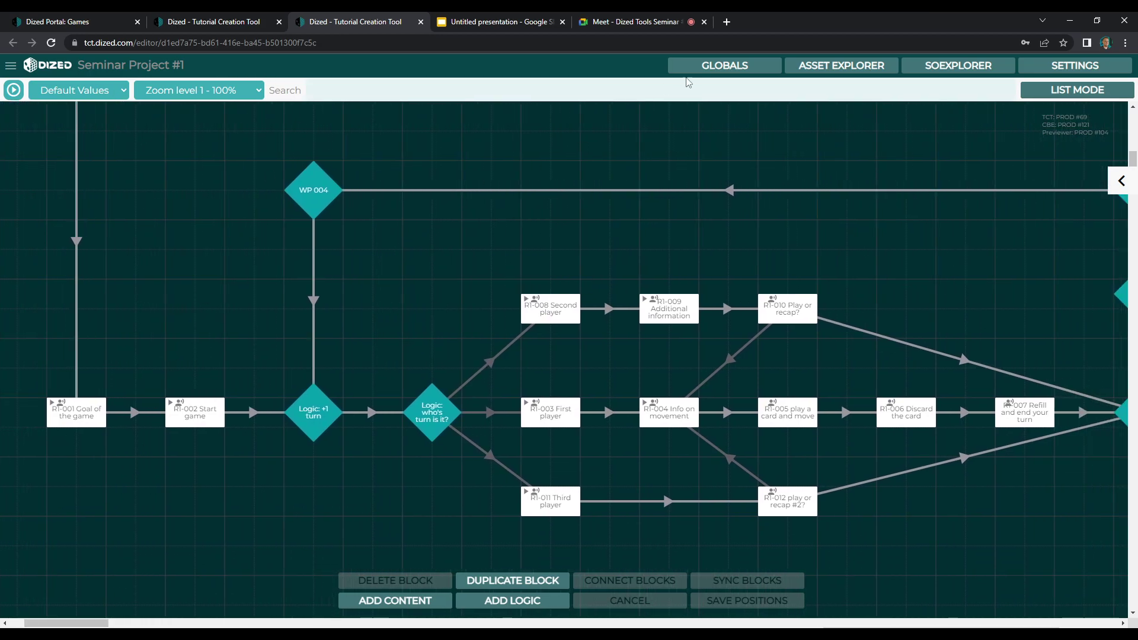
left_click(723, 66)
left_click(577, 141)
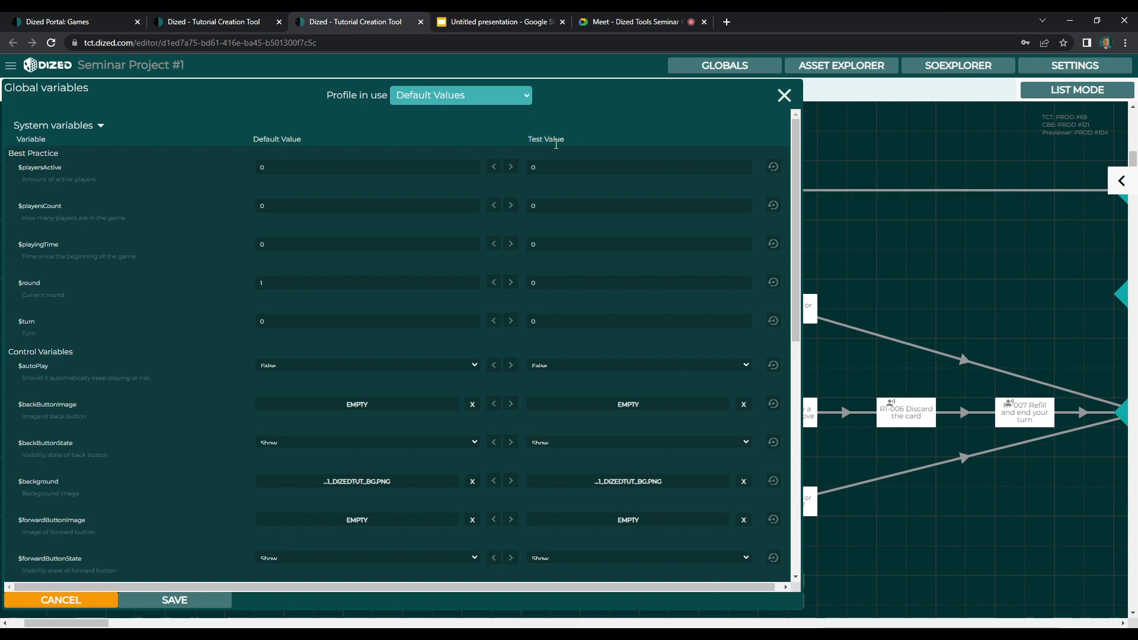
double_click(613, 206)
left_click(511, 283)
left_click(785, 96)
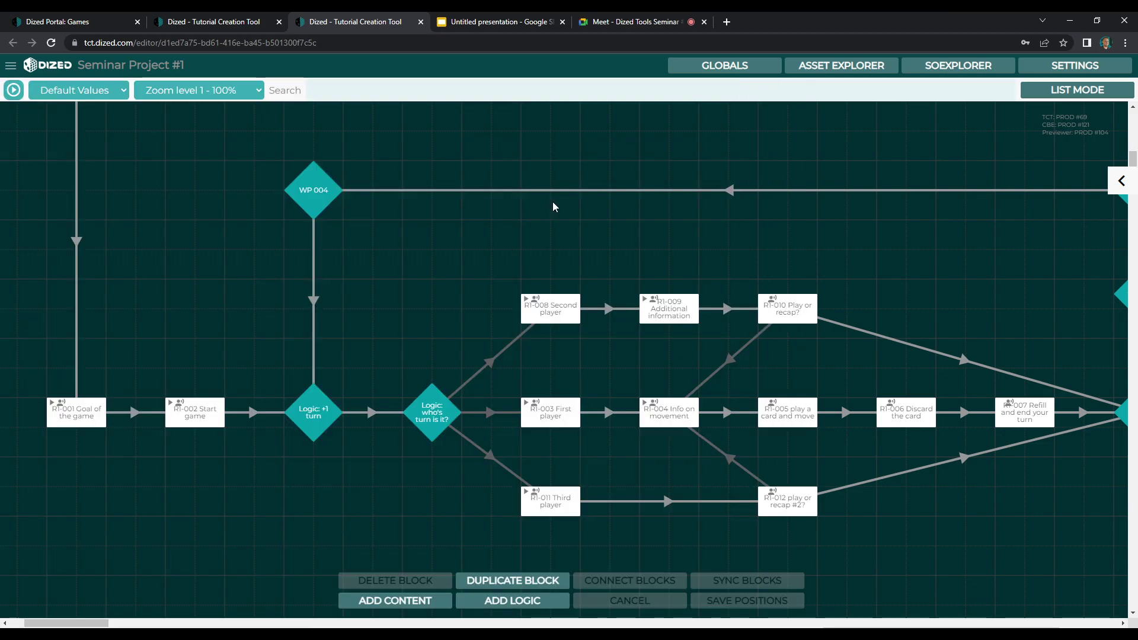
- Switch the variable profile in use to Test Values and check the test values in the global variables
left_click(203, 415)
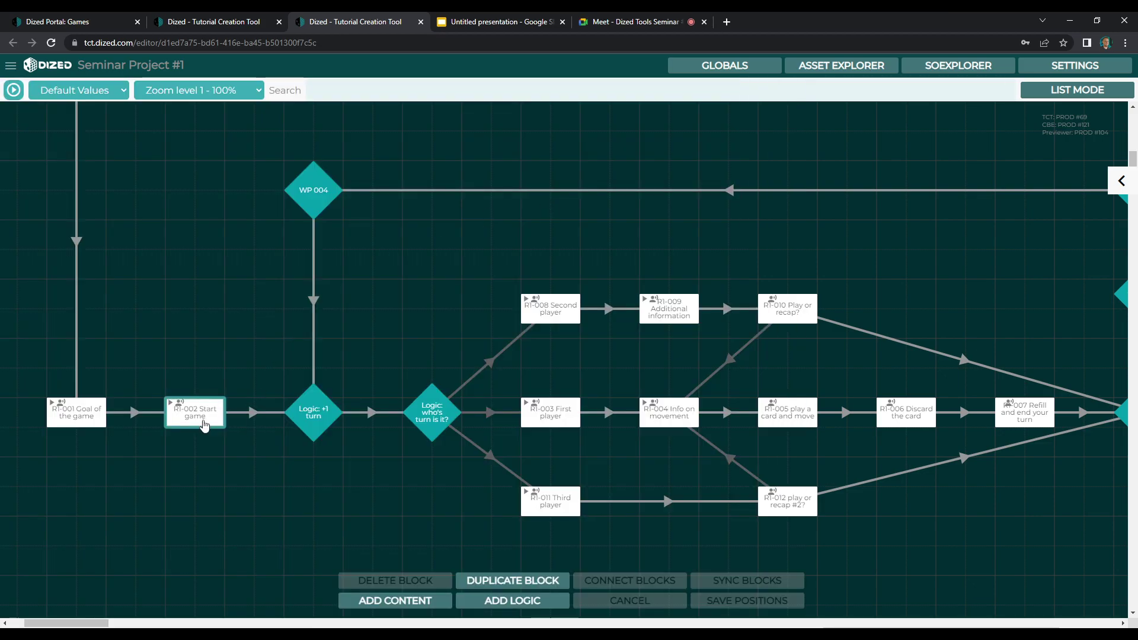
left_click(113, 90)
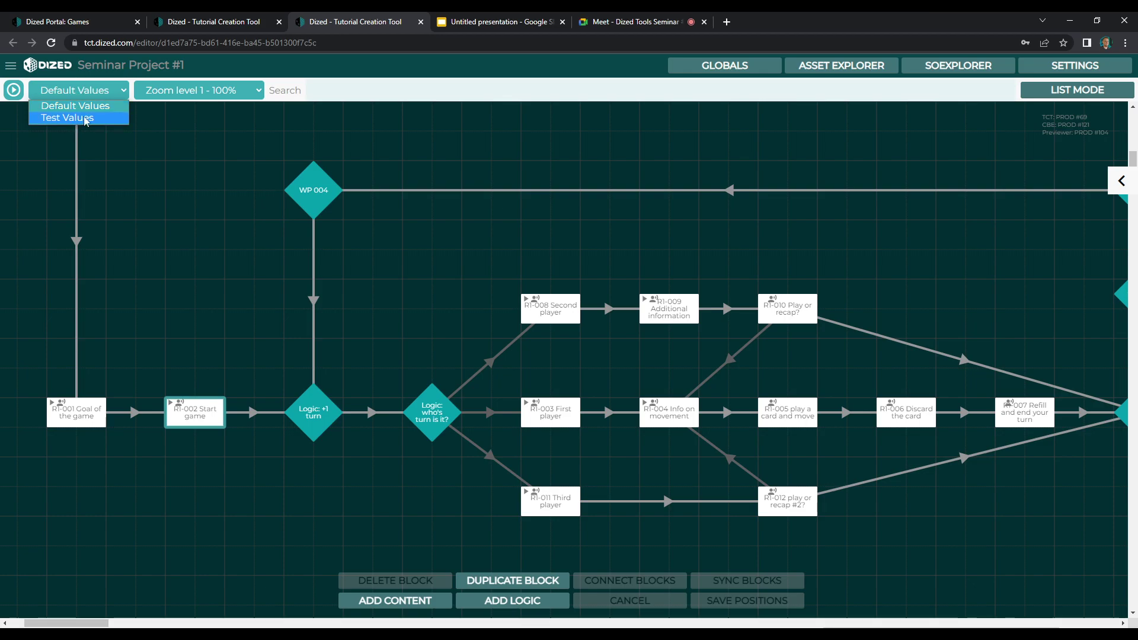
key("Escape")
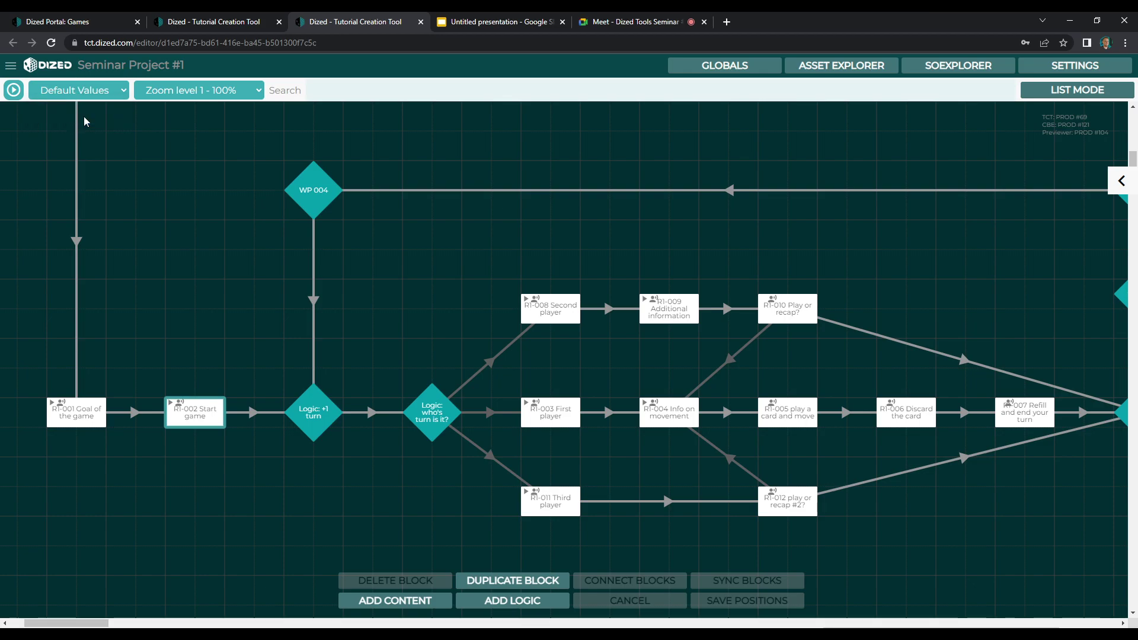
left_click(107, 94)
left_click(65, 118)
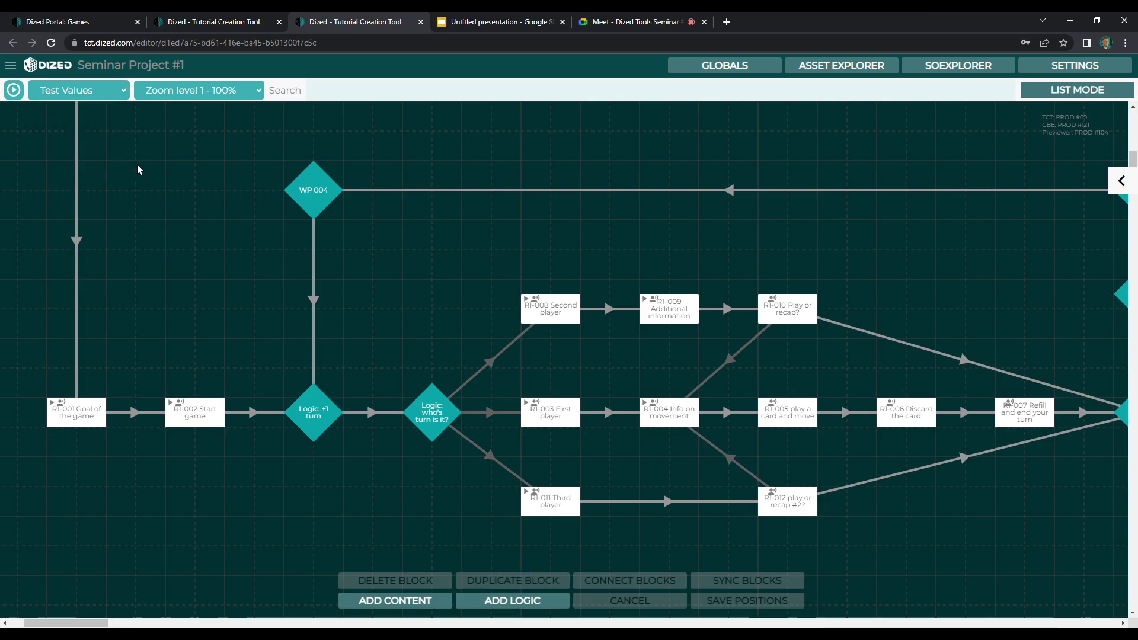
left_click(718, 67)
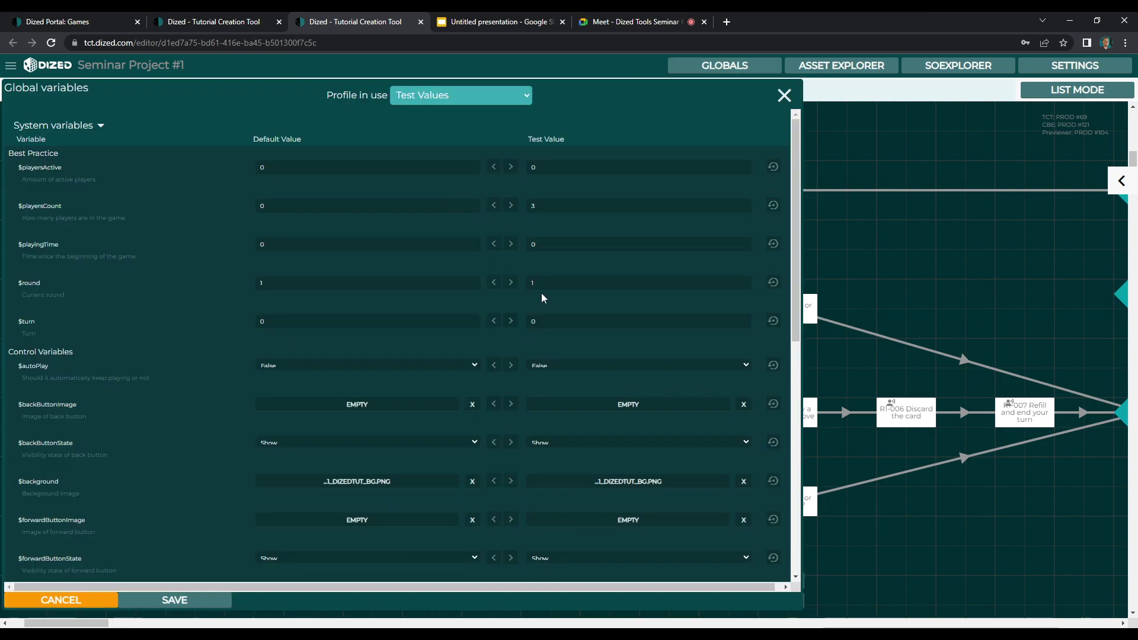
left_click(785, 96)
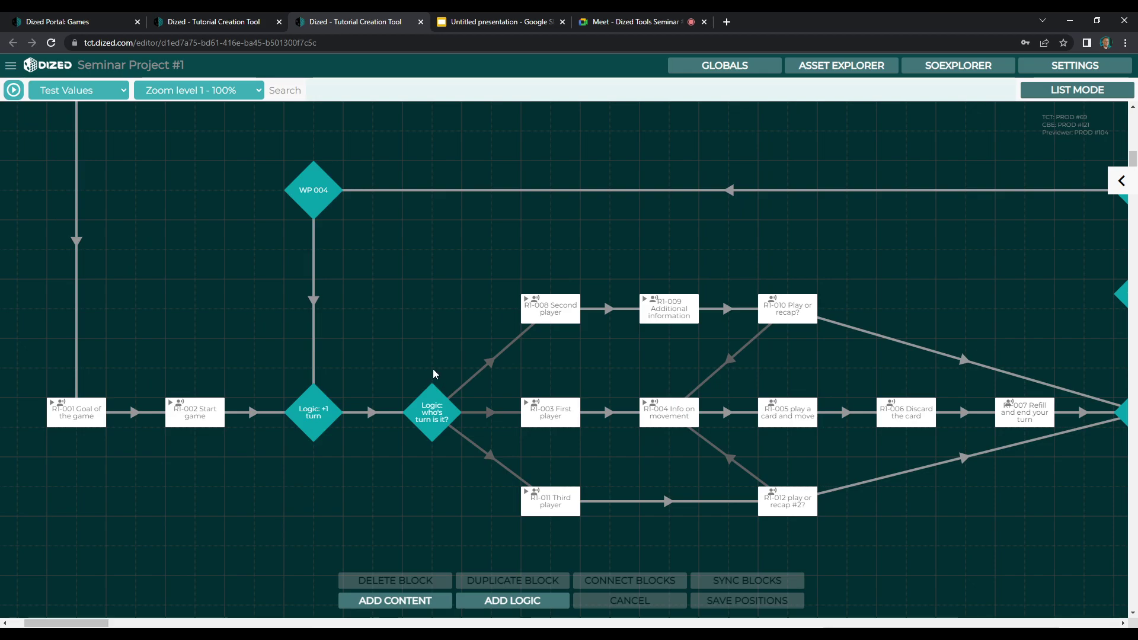
- Preview the tutorial from the R1-002 Start game block and show the list of live variables
left_click(205, 413)
right_click(296, 27)
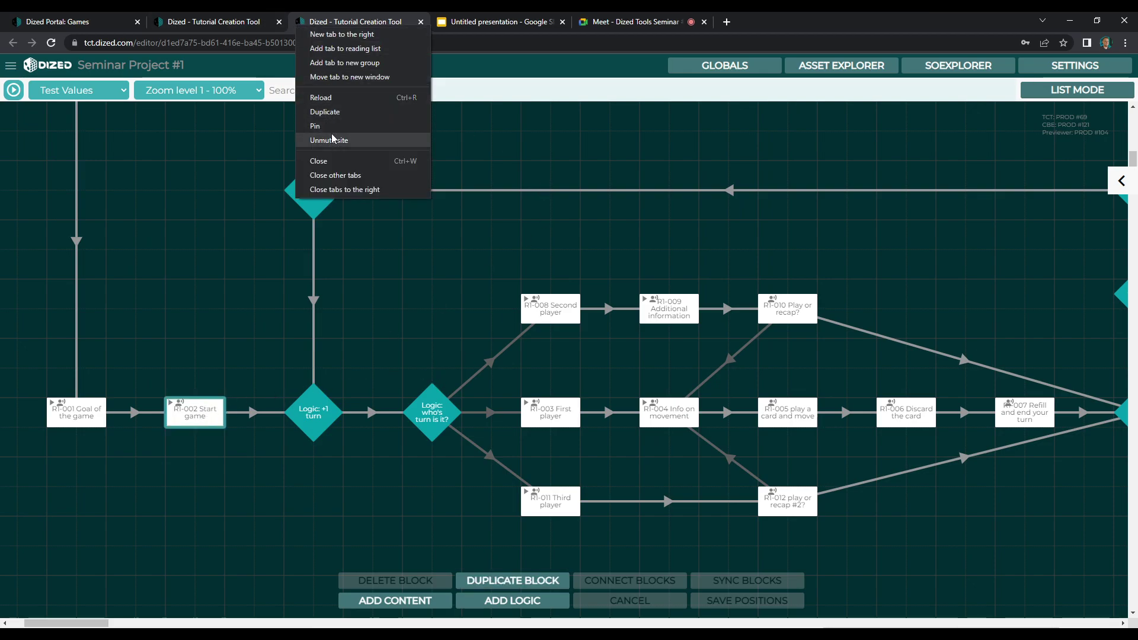
left_click(254, 215)
left_click(188, 409)
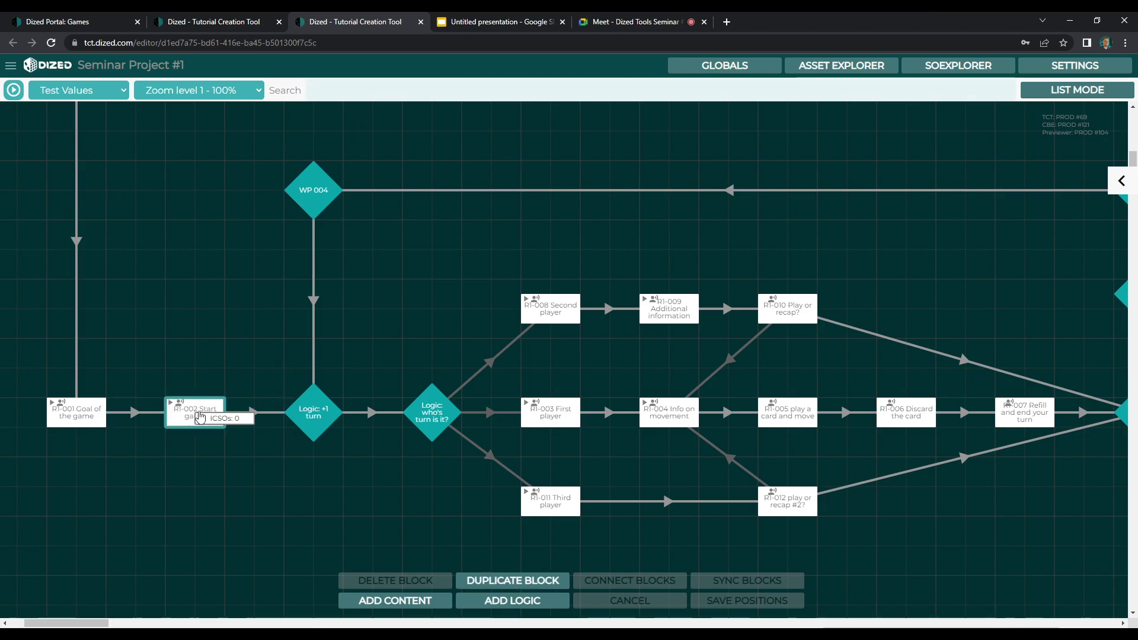
left_click(13, 90)
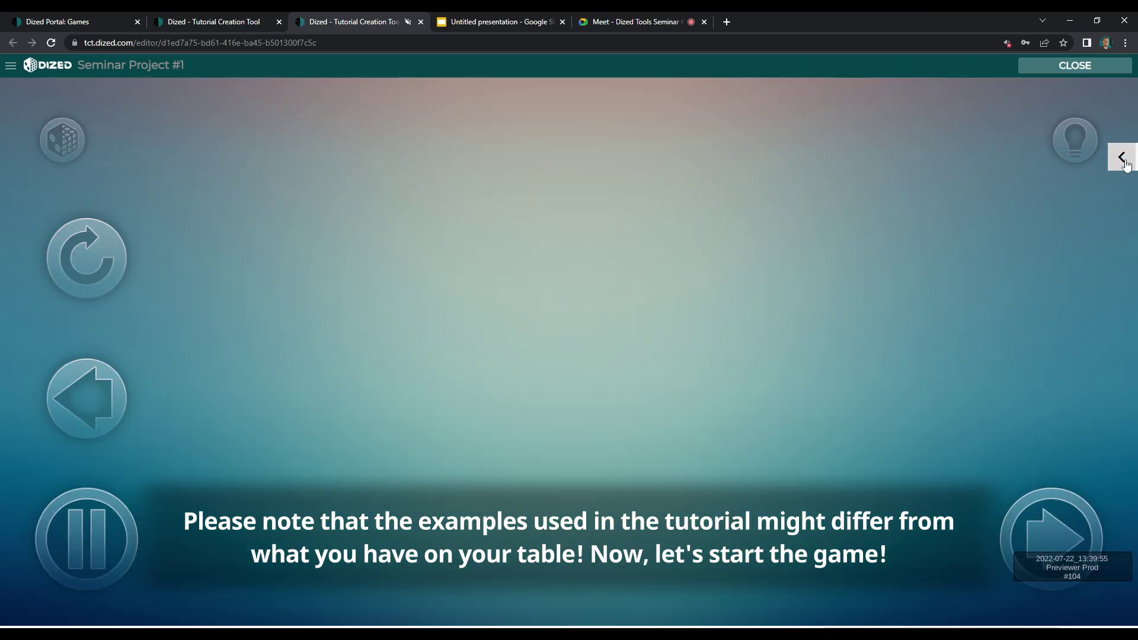
left_click(1124, 160)
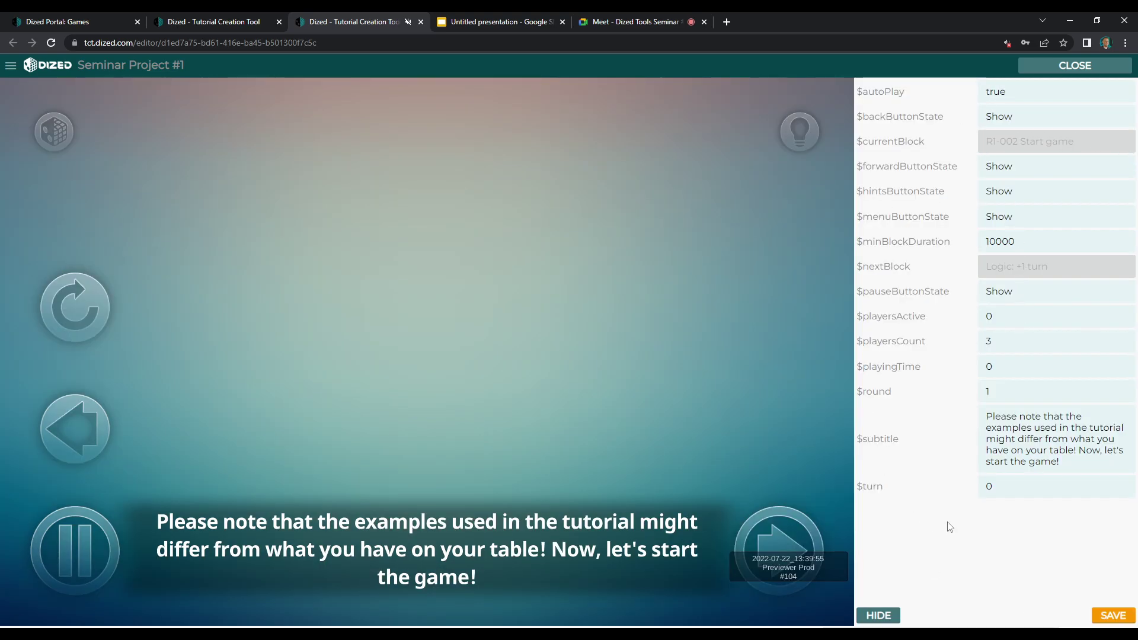
- Check the $playersCount, $round and $turn variables as the preview reaches the first player's turn
left_click_drag(1011, 347, 965, 350)
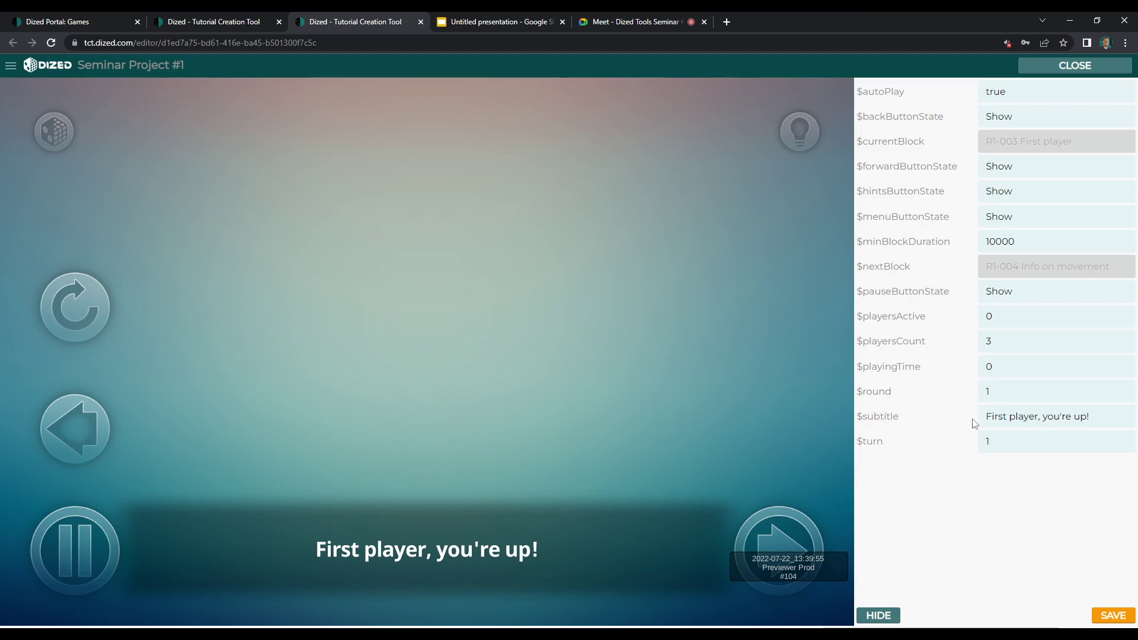
left_click_drag(1008, 393, 969, 400)
left_click(972, 399)
left_click_drag(1005, 442, 968, 451)
left_click(889, 476)
- Advance the preview through the first player's turn, from the movement info to the end of the turn
left_click(773, 532)
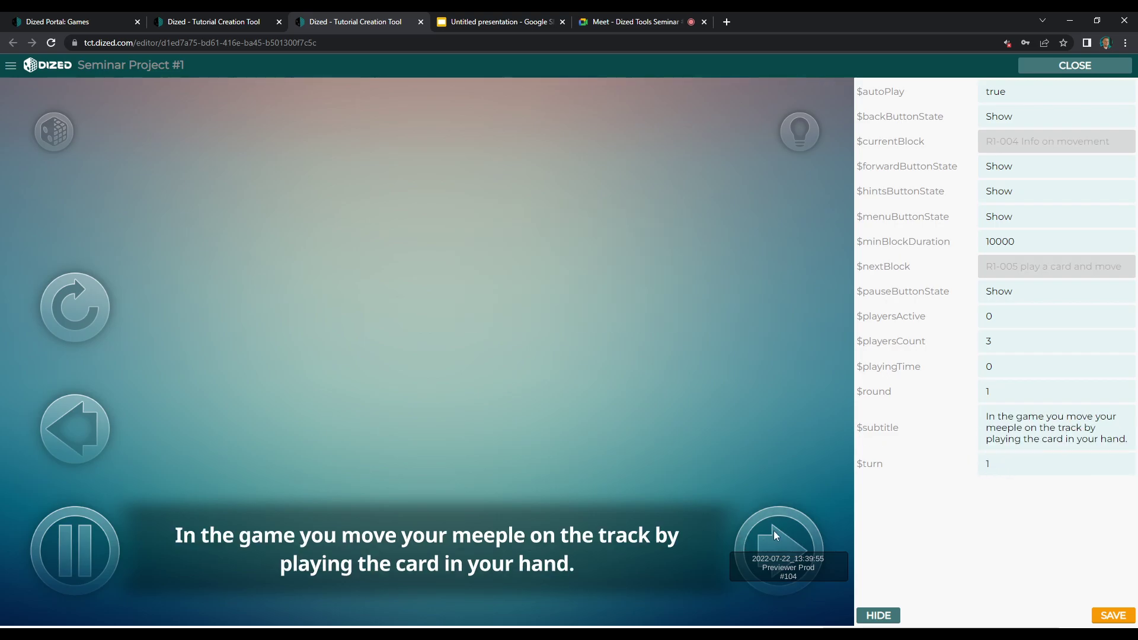
left_click(773, 531)
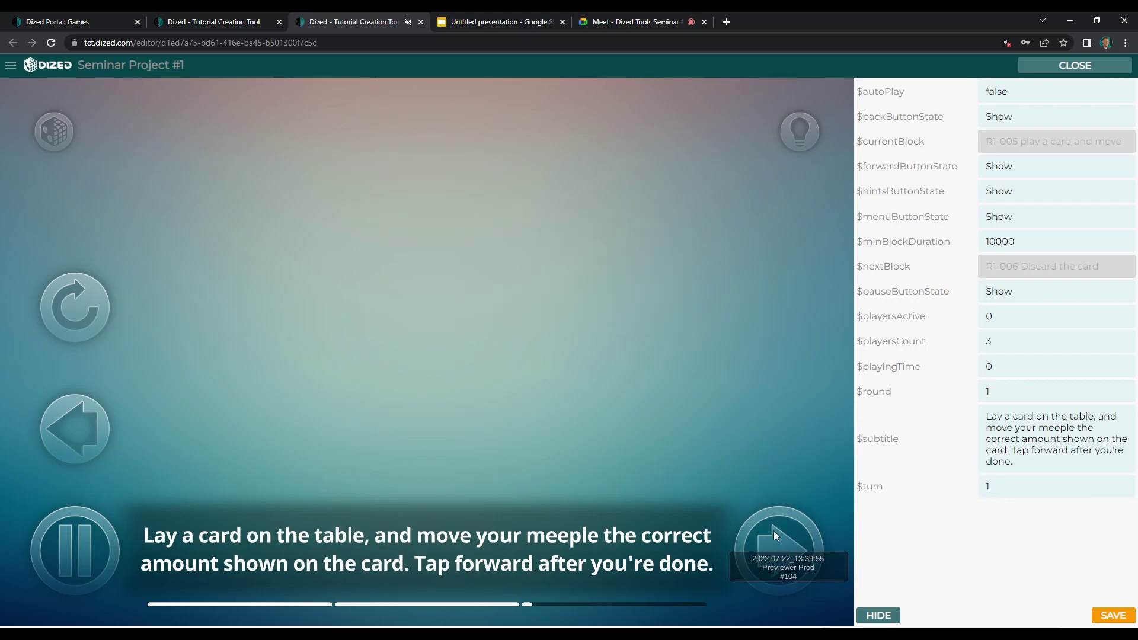
left_click(774, 531)
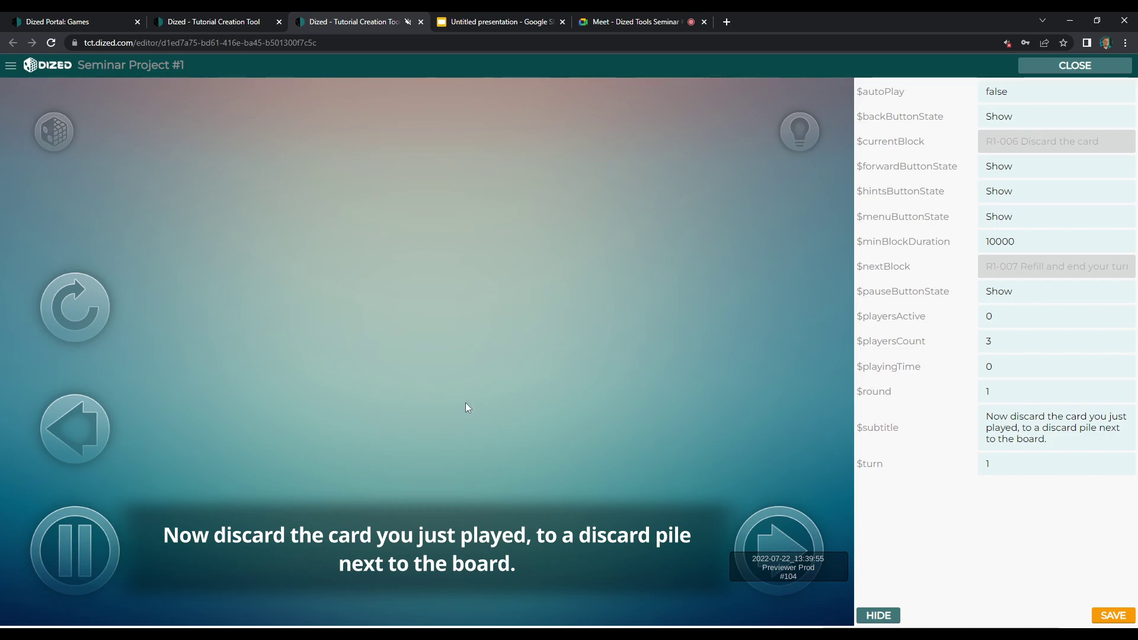
left_click(784, 545)
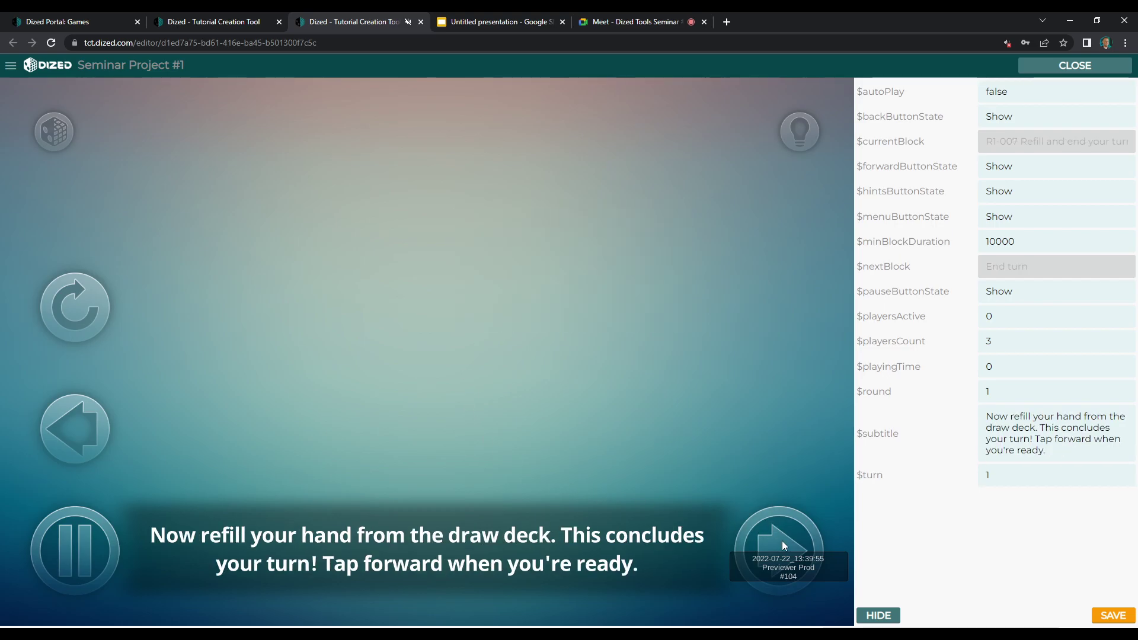
left_click(783, 546)
- Check the $turn variable for the second player and advance the preview through that player's turn without the recap
left_click(990, 445)
double_click(998, 447)
left_click(998, 447)
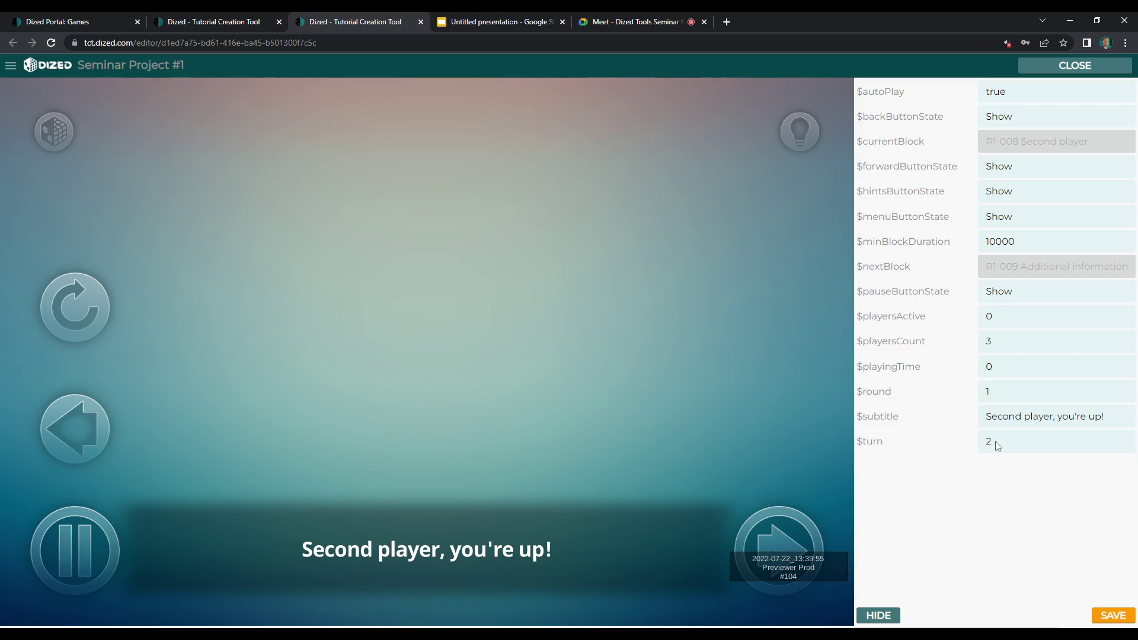
double_click(988, 445)
left_click(988, 446)
double_click(988, 446)
left_click(992, 444)
left_click(781, 536)
left_click(774, 536)
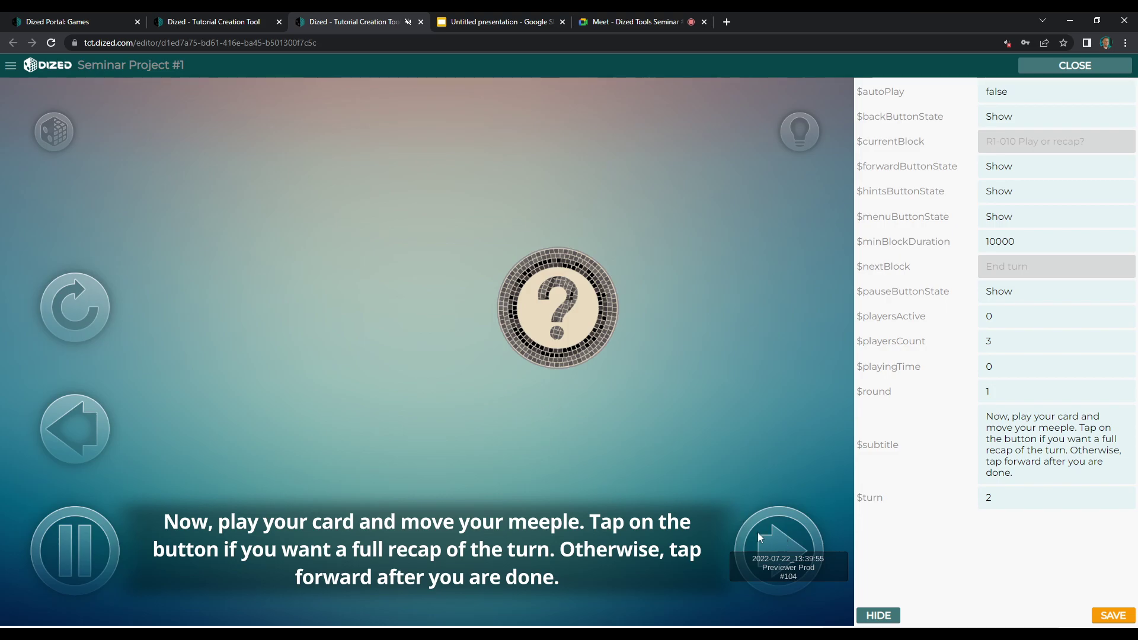
left_click(777, 546)
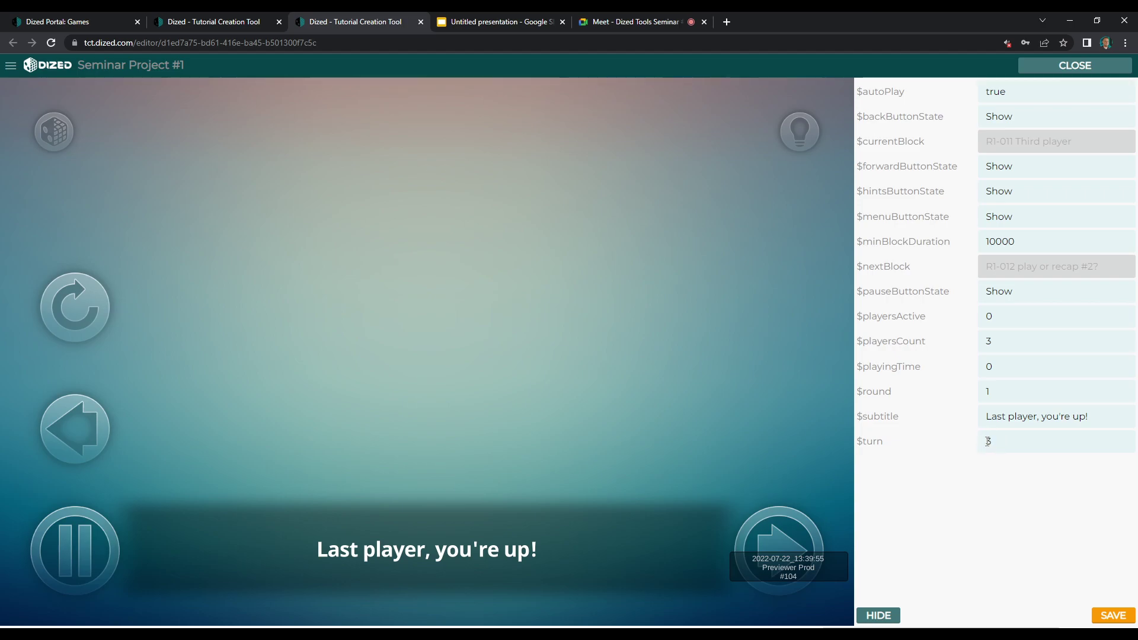
- Check $playersCount on the third player's turn, advance the preview to the end of the tutorial and close it
double_click(904, 341)
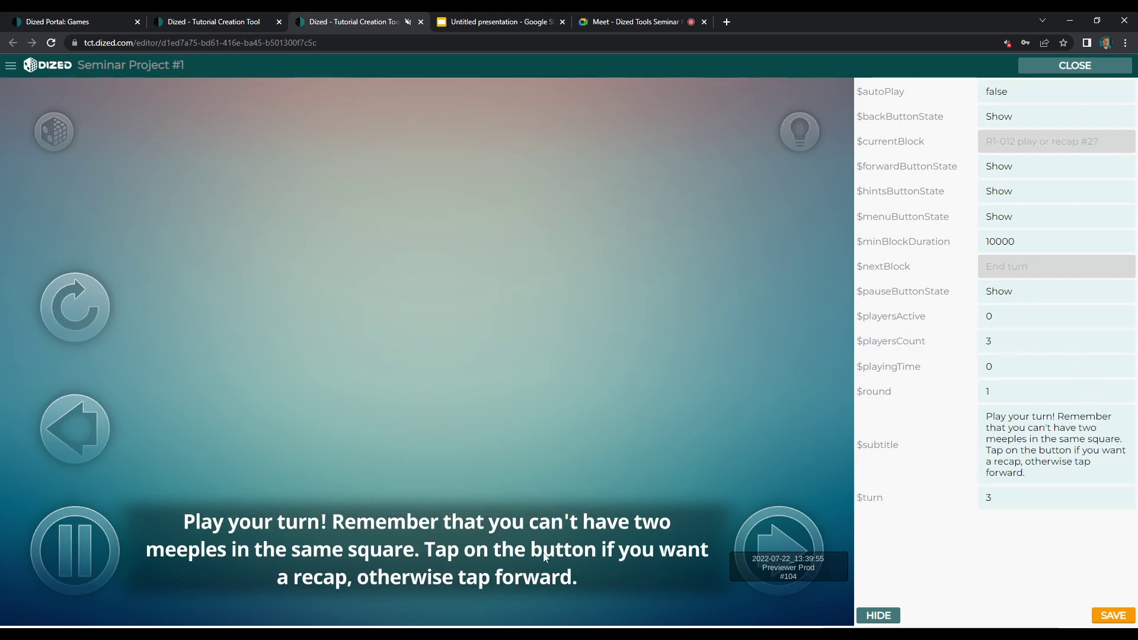
left_click(784, 542)
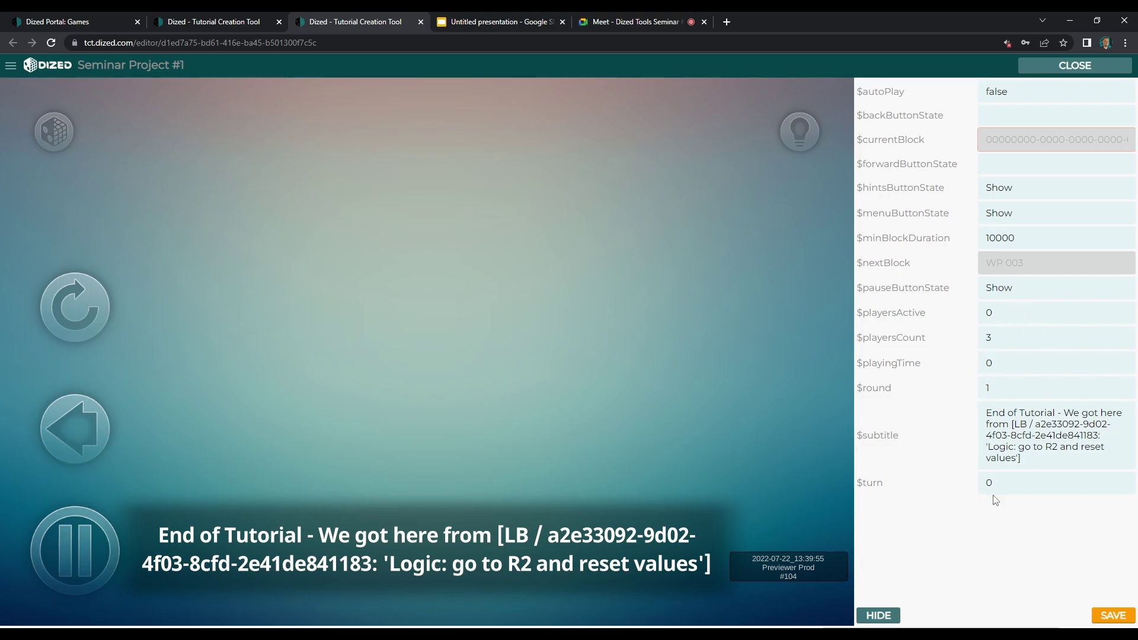
left_click(1065, 66)
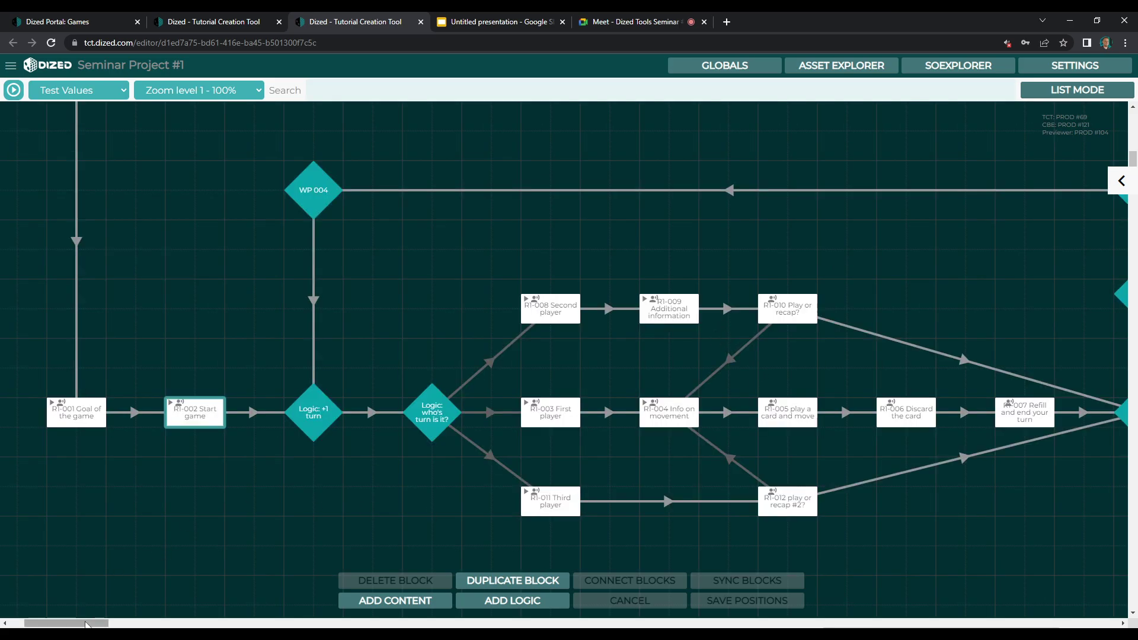
- Review the round 1 flow from start to round 2 and examine the scene of the R1-012 play or recap #2? block
left_click_drag(65, 623, 110, 623)
left_click(669, 308)
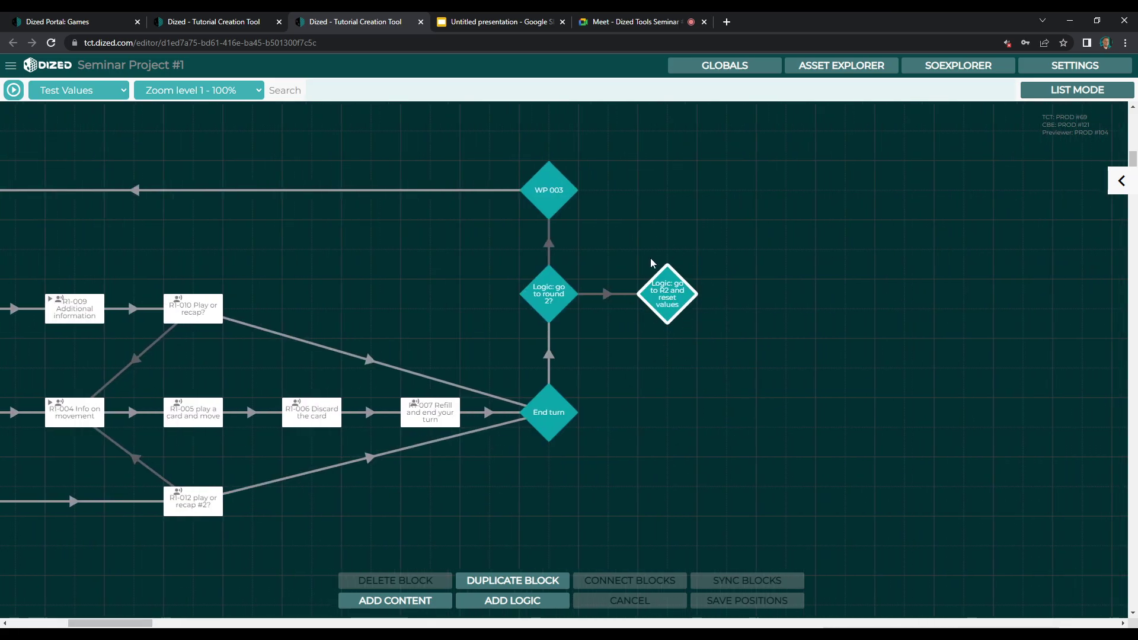
left_click_drag(110, 623, 94, 623)
double_click(374, 508)
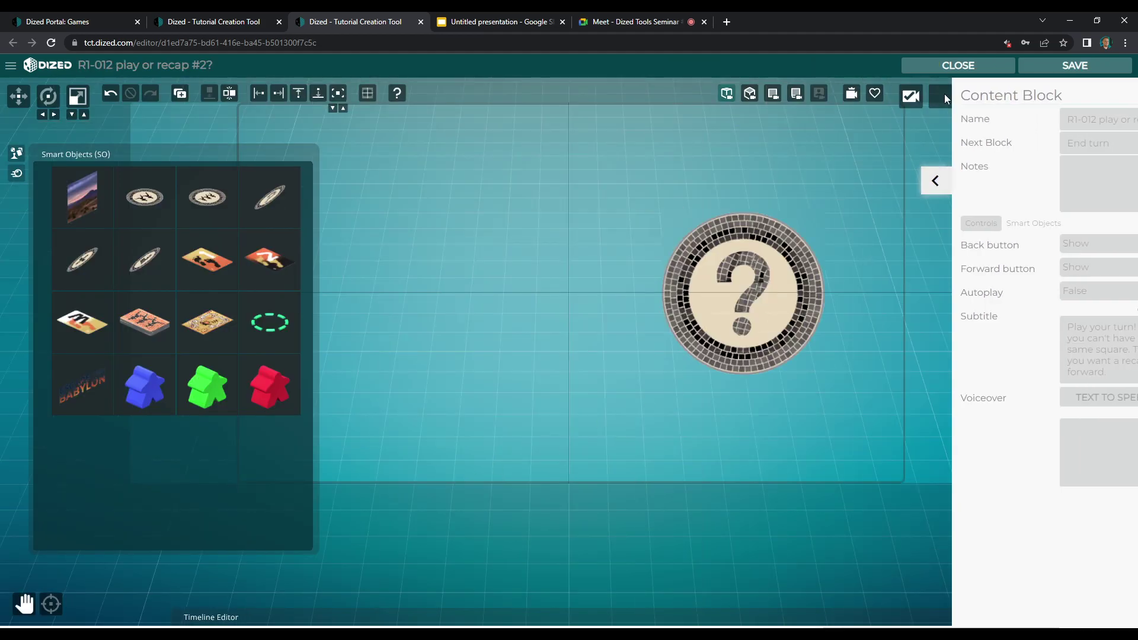
left_click(948, 66)
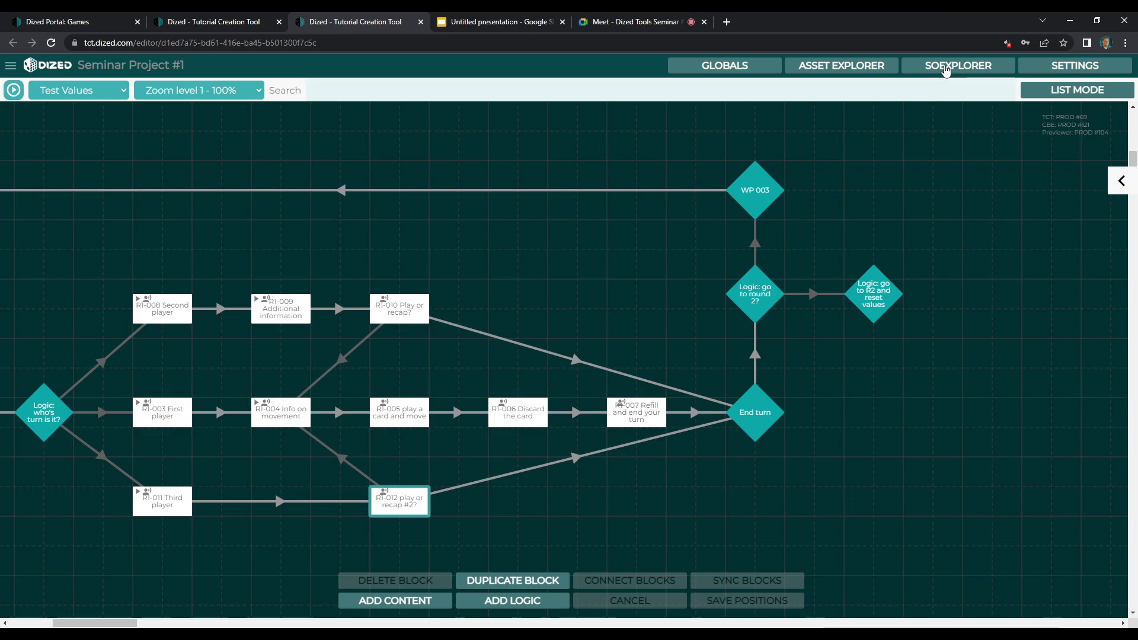
left_click_drag(95, 623, 84, 623)
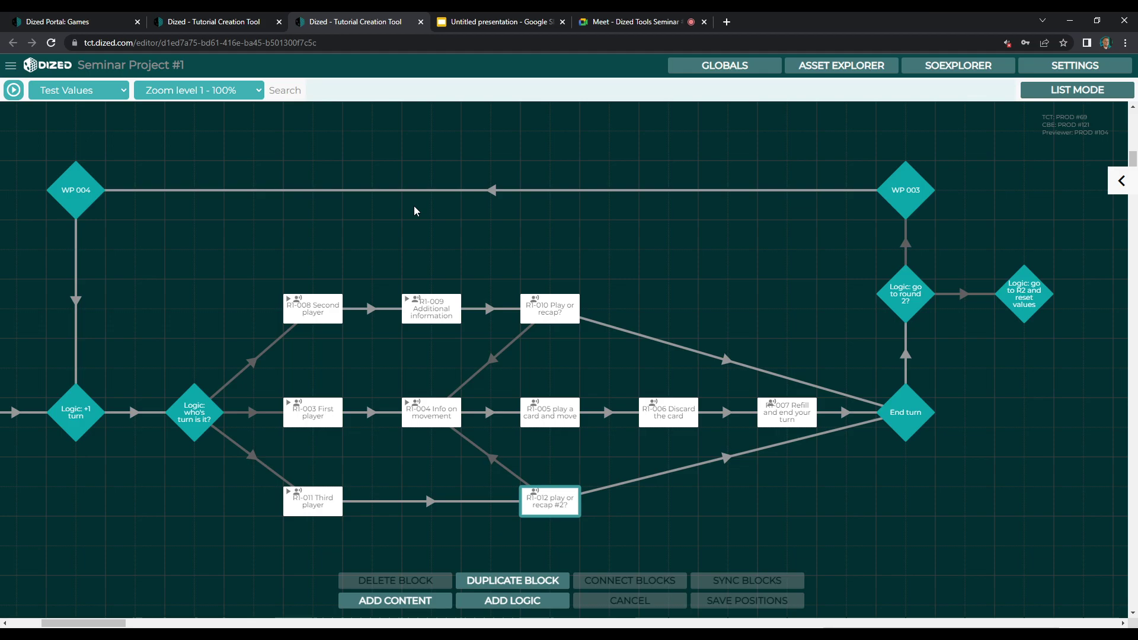
- Examine the gameboard scene in the SET-007 Gameboard block, close it and return to the round 1 flow
scroll(460, 298, "down", 3)
double_click(686, 293)
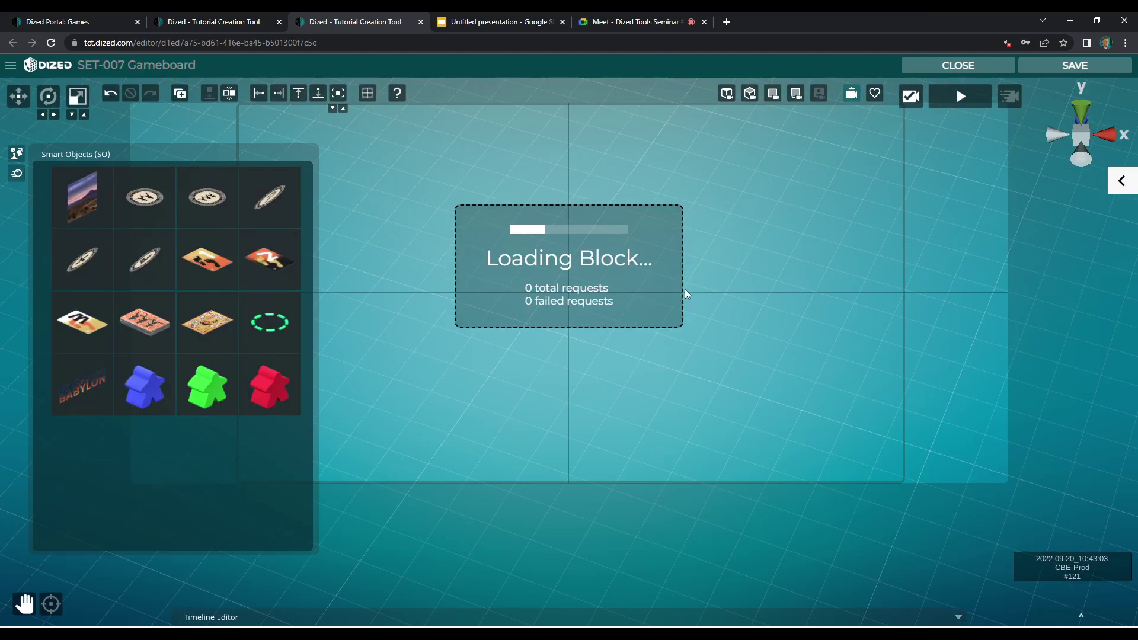
left_click(1121, 181)
left_click(223, 616)
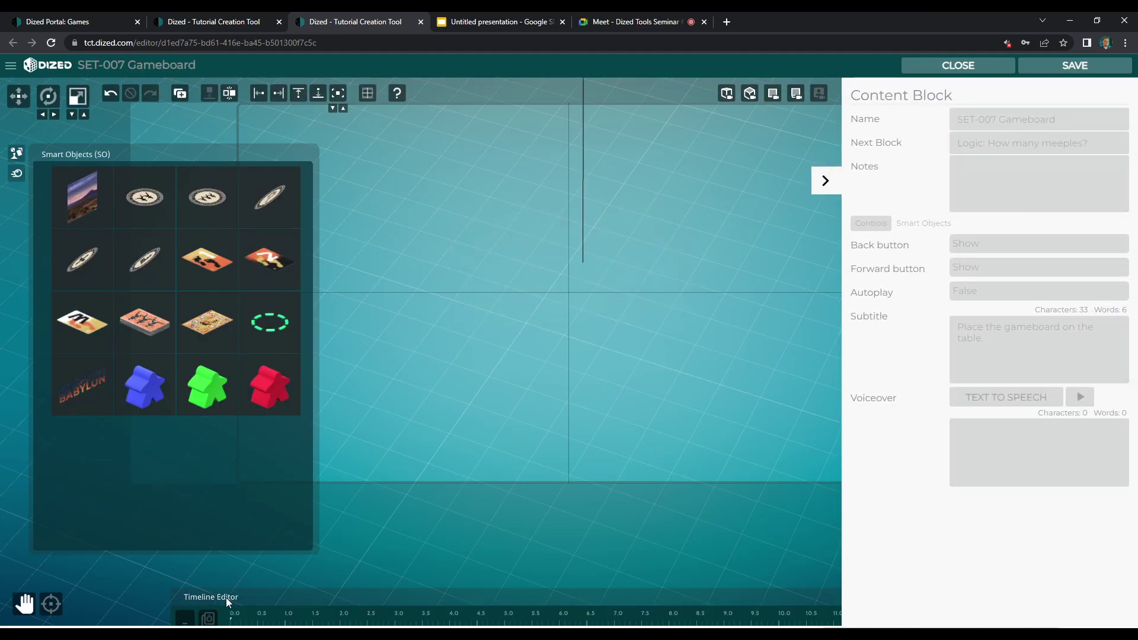
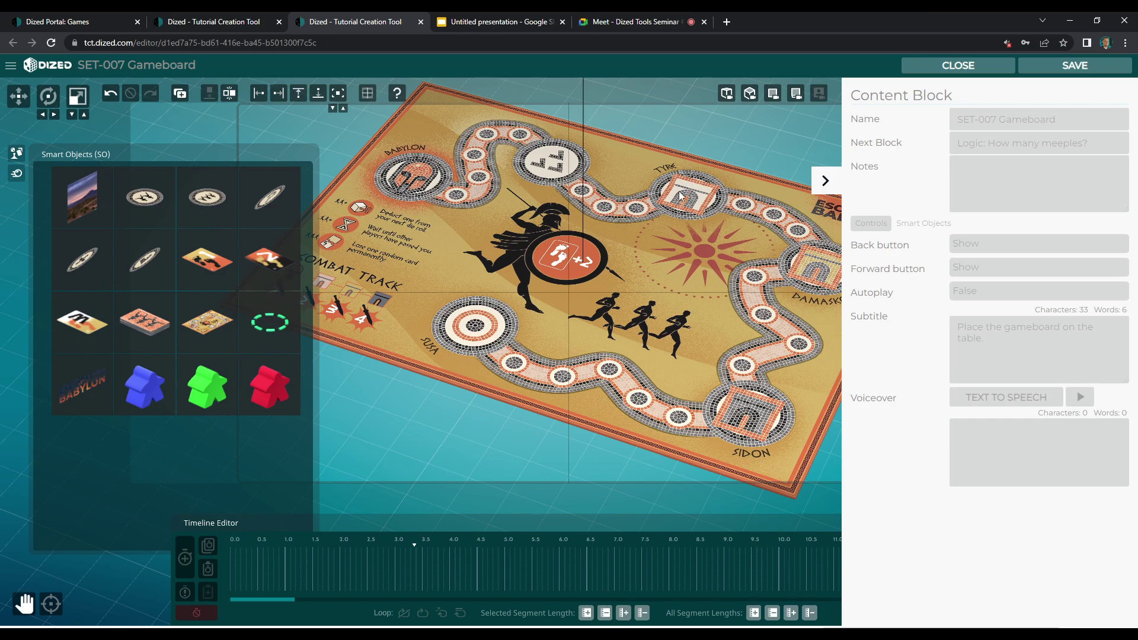
left_click(941, 70)
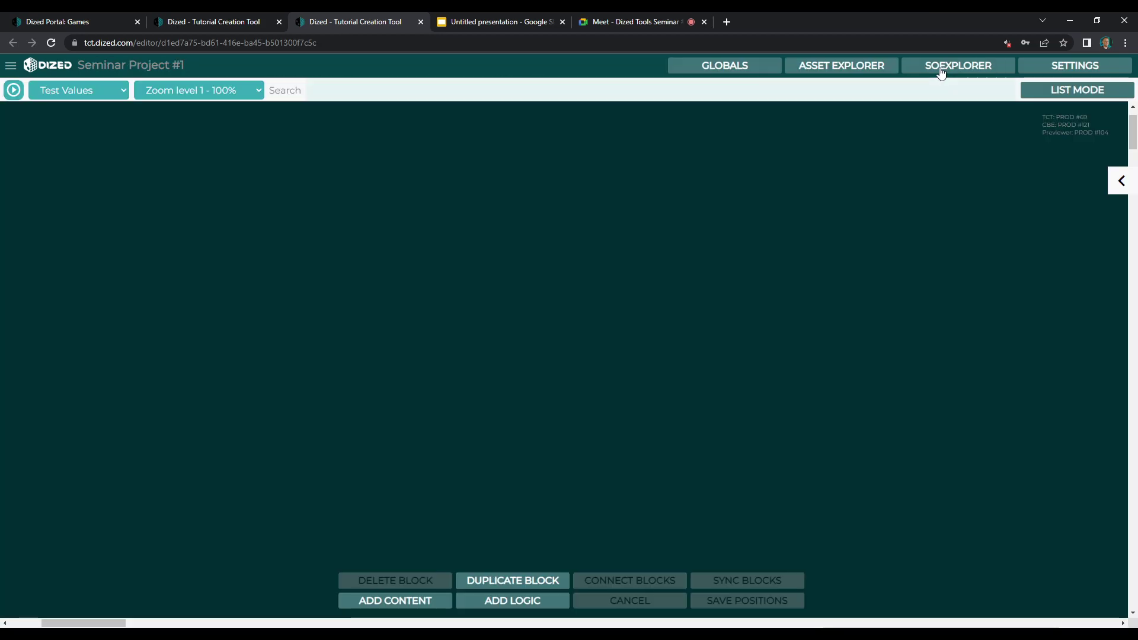
scroll(498, 445, "down", 10)
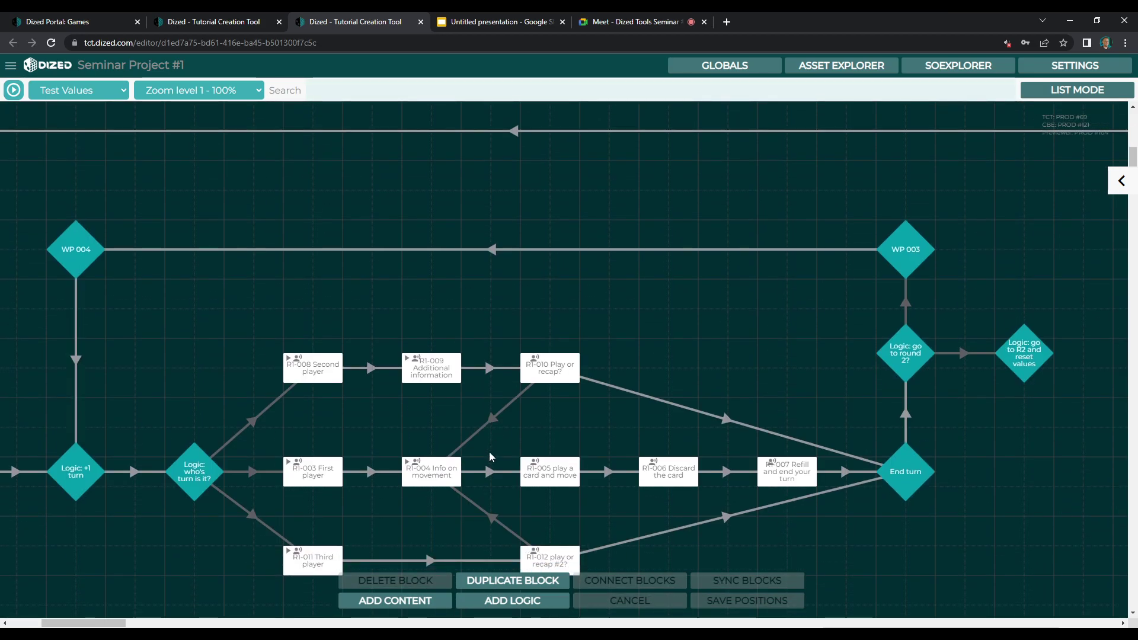
- Read the subtitle and next block in the R1-010 Play or recap? block's properties
left_click_drag(95, 625, 103, 624)
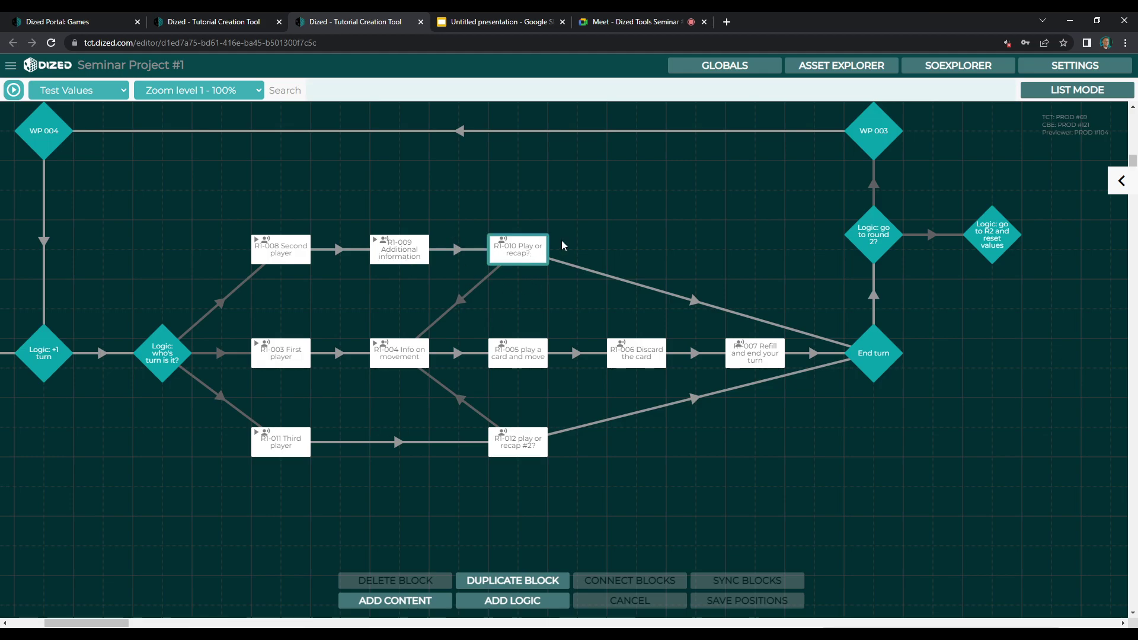
left_click(1118, 181)
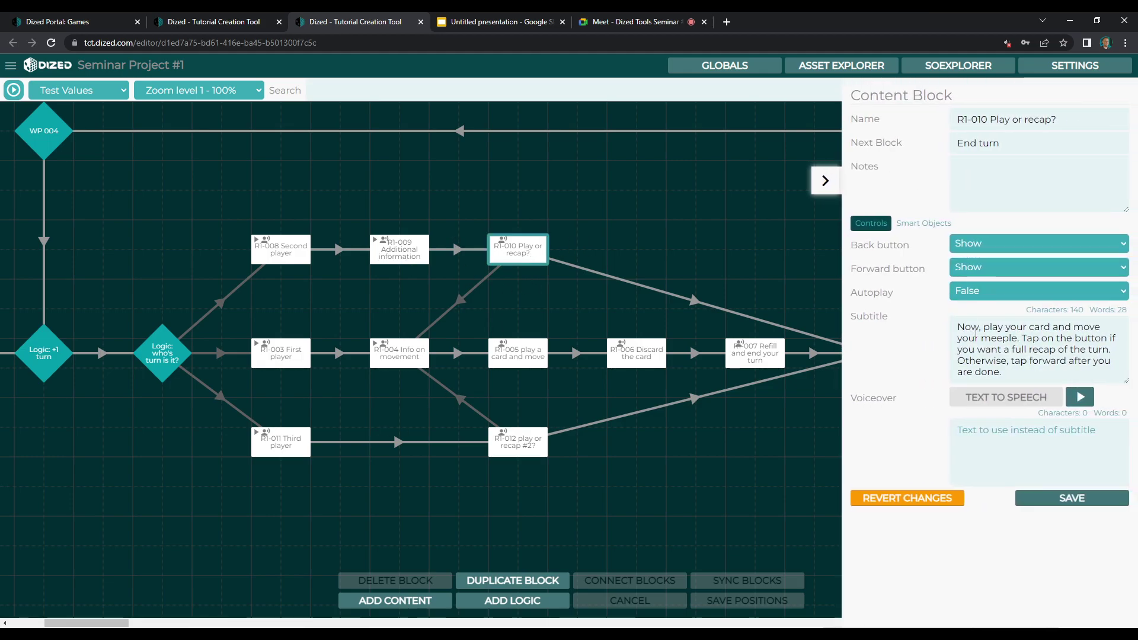
left_click_drag(975, 325, 935, 323)
left_click(1029, 375)
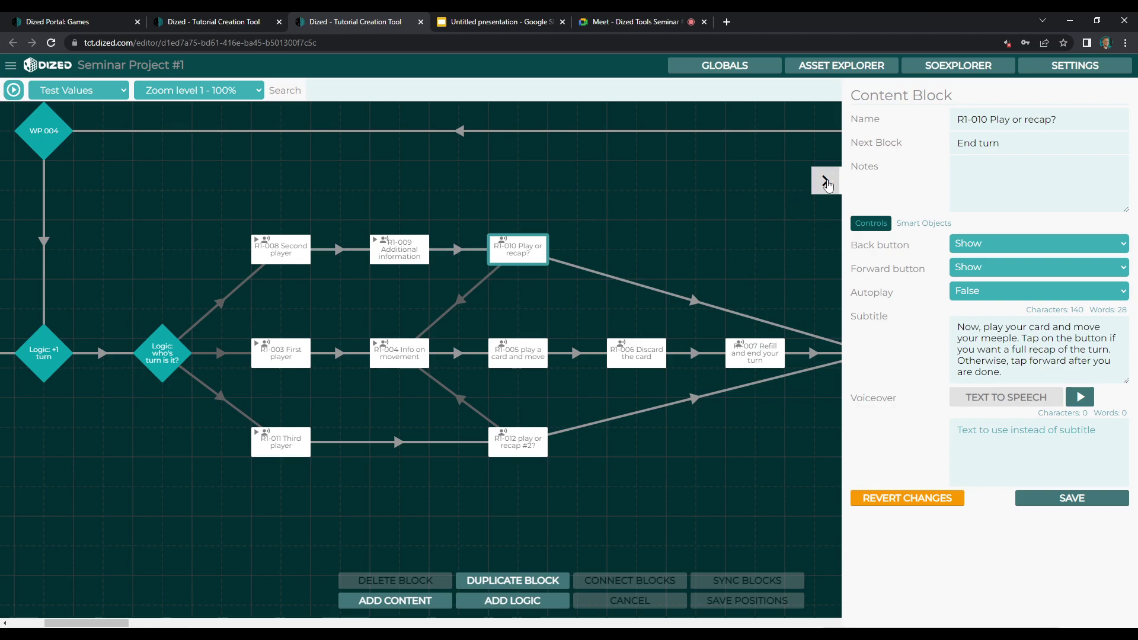
- Connect R1-010 Play or recap? to R1-007 Refill and end your turn
left_click(770, 363)
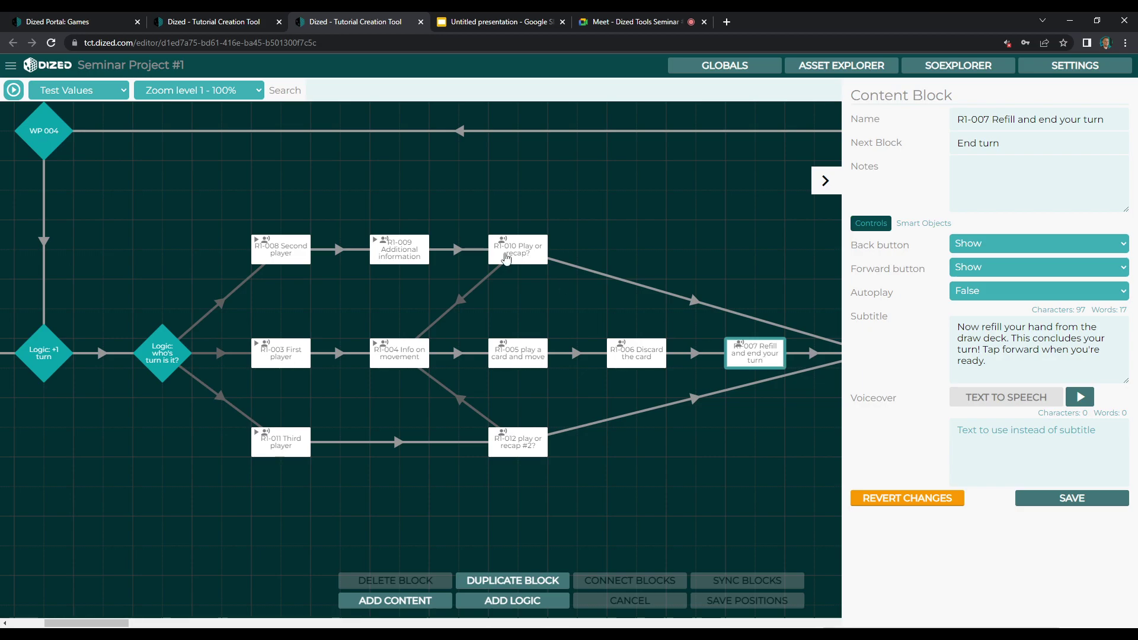
left_click(771, 362, "shift")
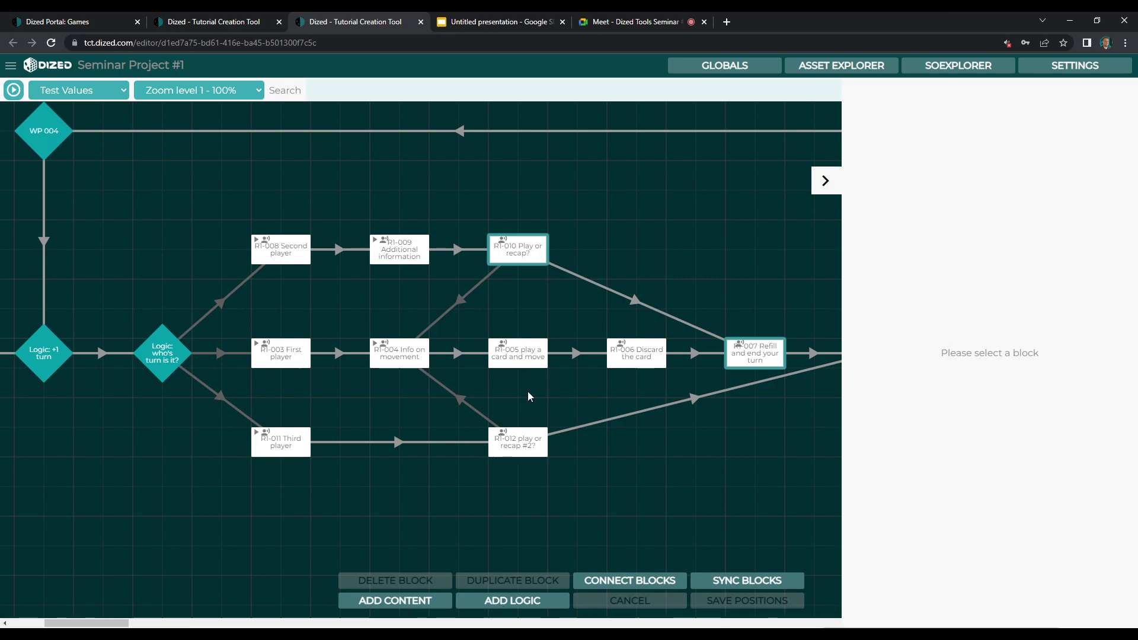
left_click(711, 281)
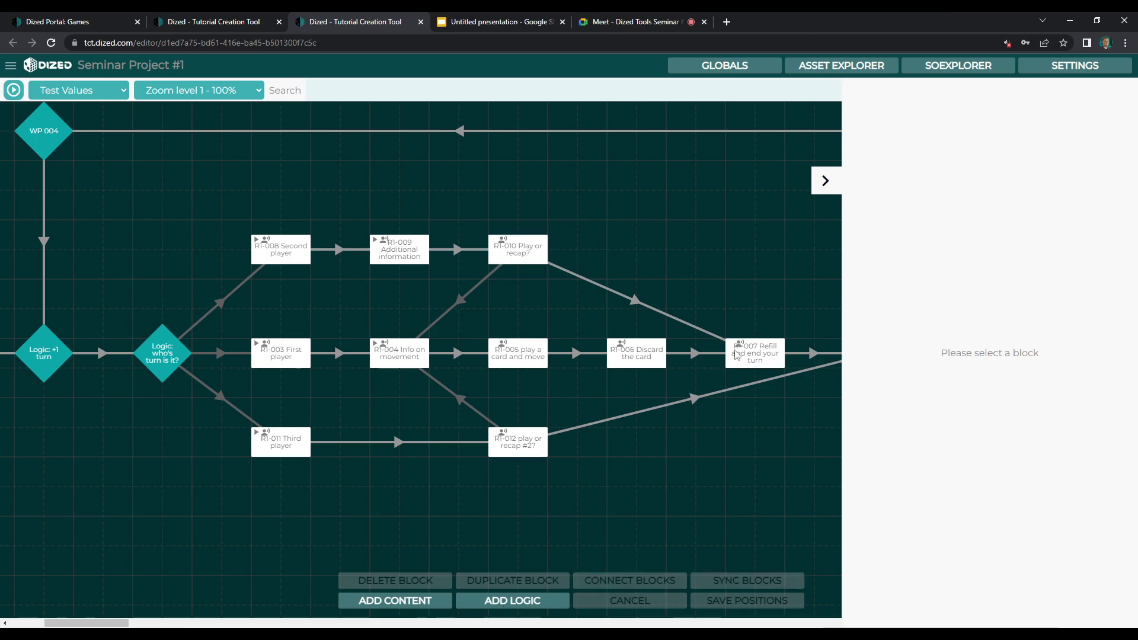
- Clear the next block of R1-010 Play or recap? and save the block
left_click(539, 261)
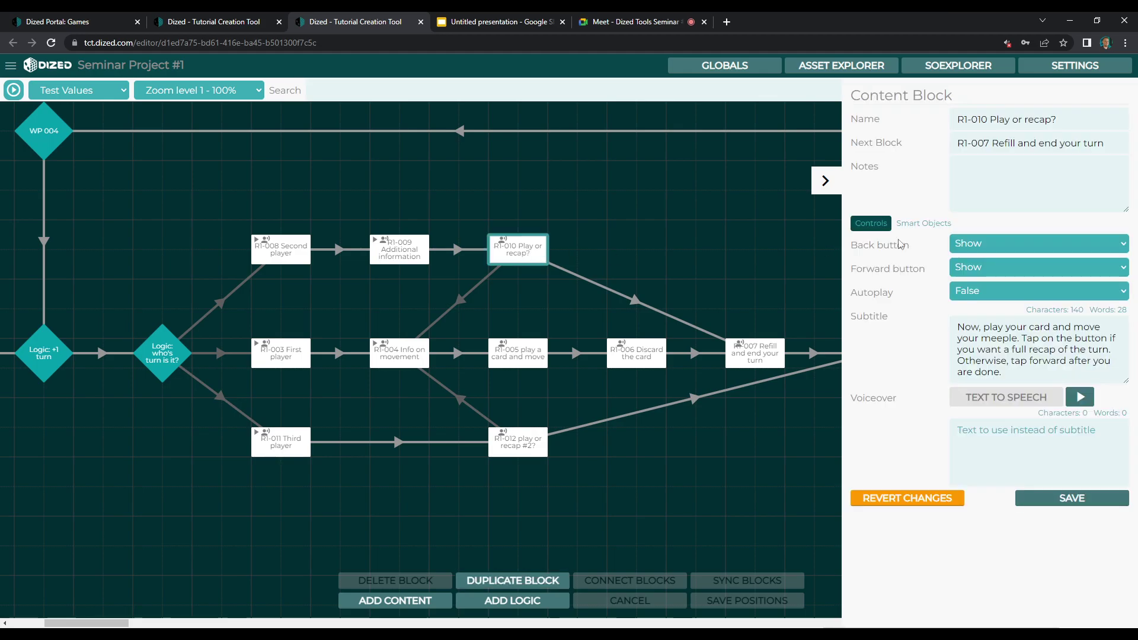
key("ctrl+a")
key("BackSpace")
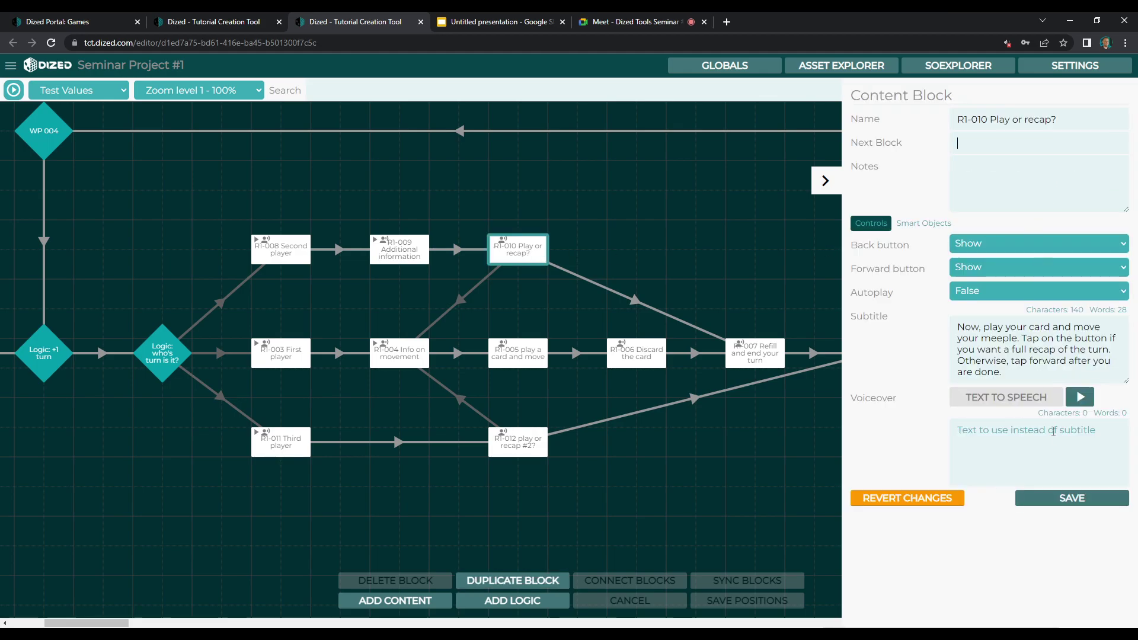
left_click(1061, 504)
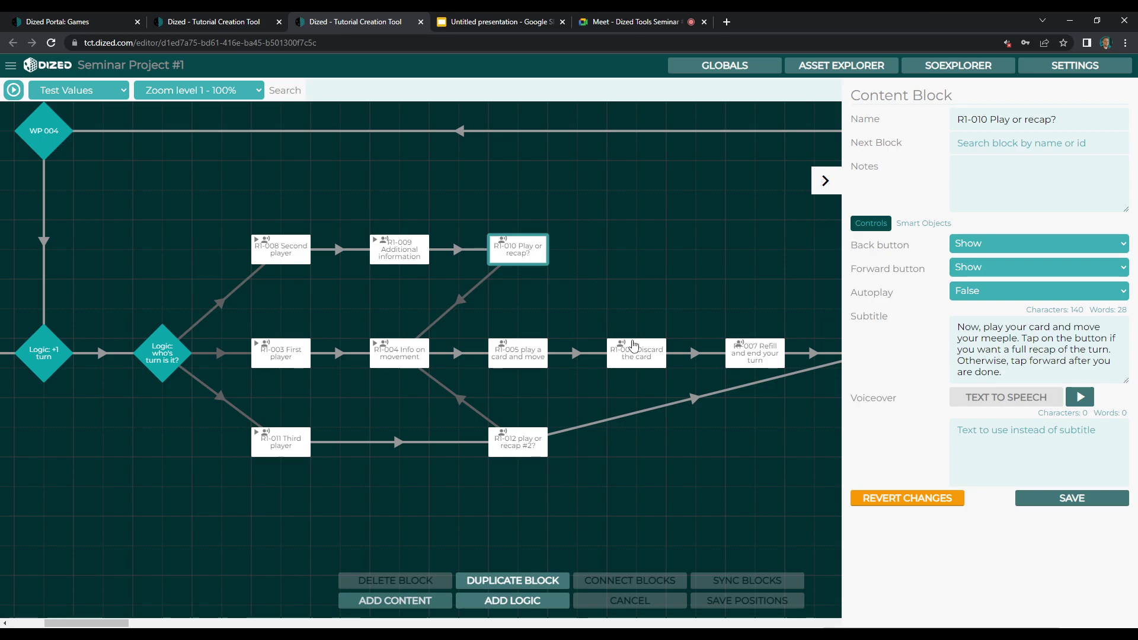
- Add a content block connected after R1-010 Play or recap? and name it "R1-013 Did you reach a village?"
left_click(632, 256)
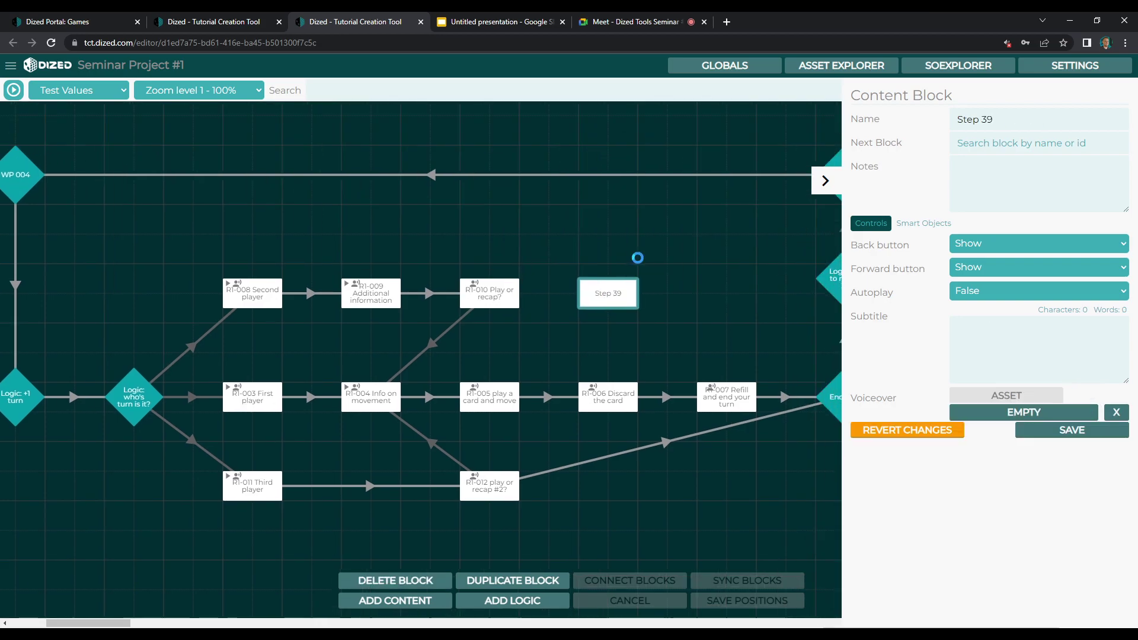
triple_click(1012, 121)
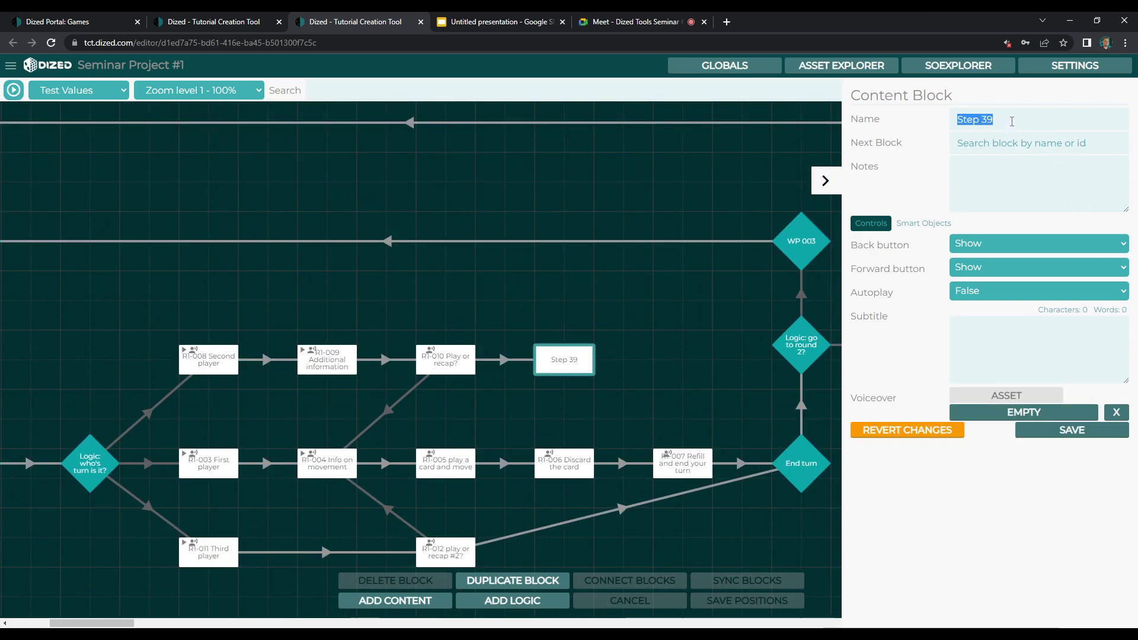
type("R1-013 Did you rea")
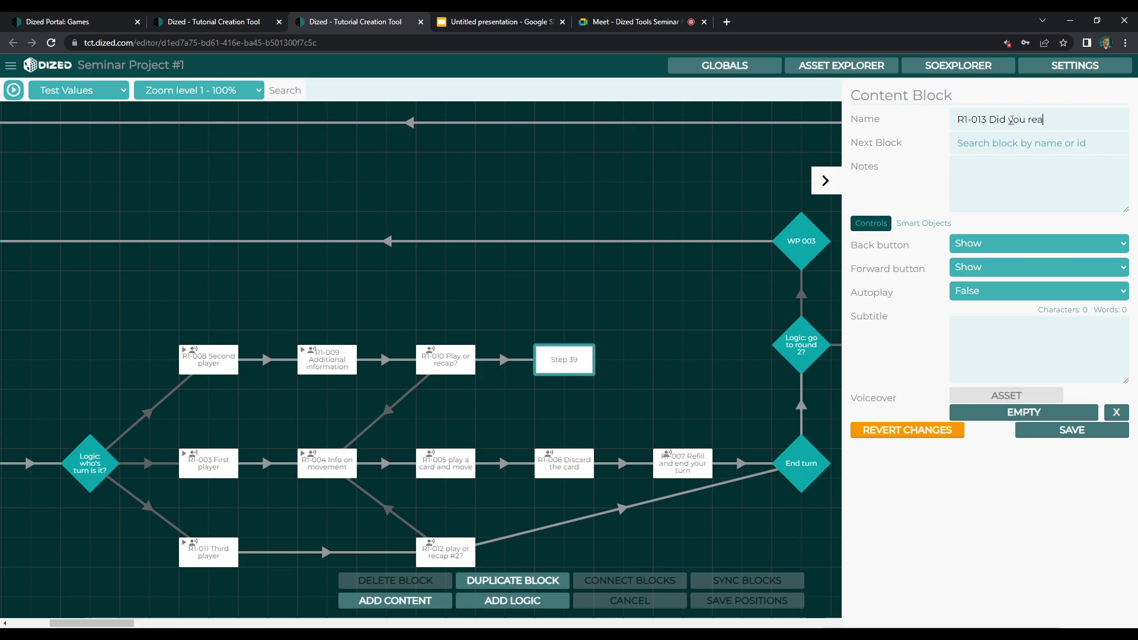
type("ch a village?")
- Set the new block's subtitle to "Did you reach a village?" with text-to-speech voiceover, hide its forward button and save it
left_click(1025, 328)
type("Did you reach a village?")
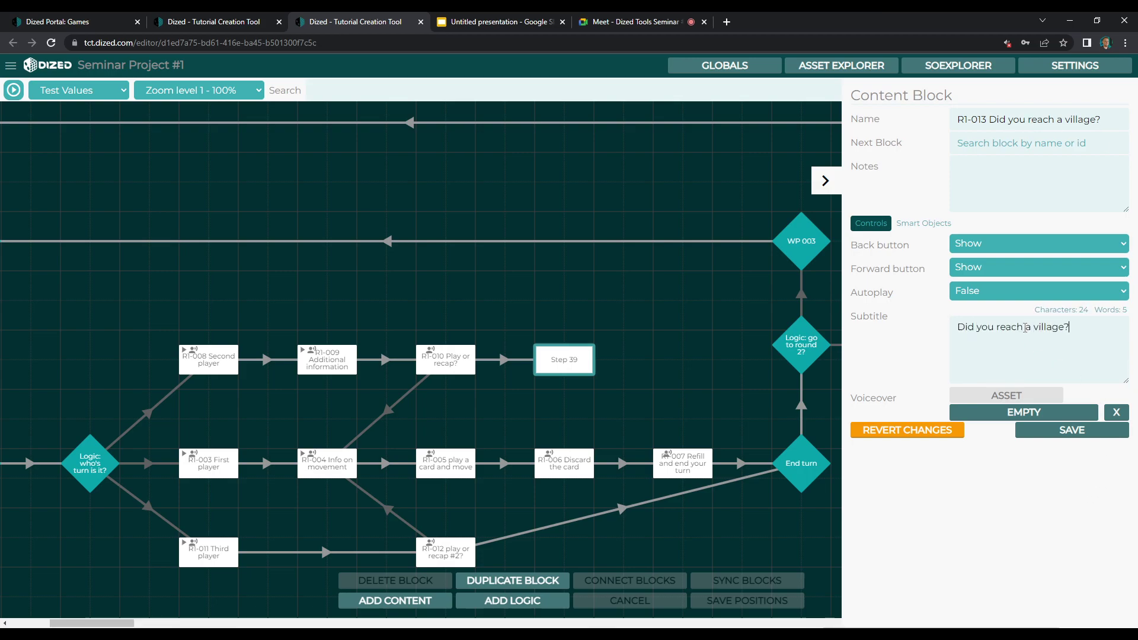
left_click(1002, 396)
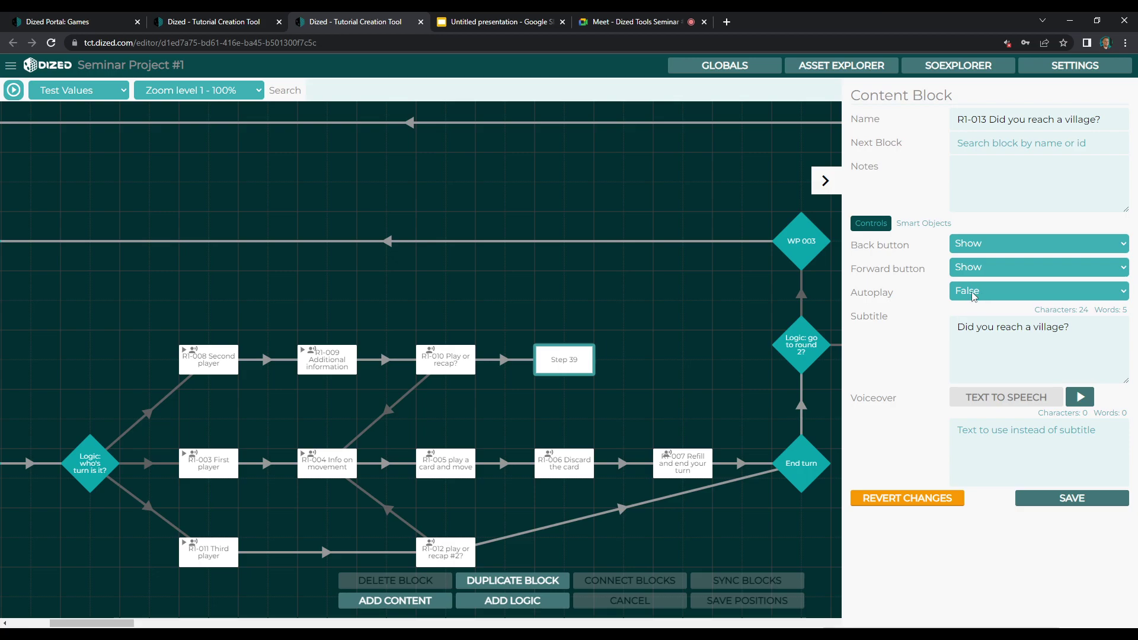
left_click(973, 269)
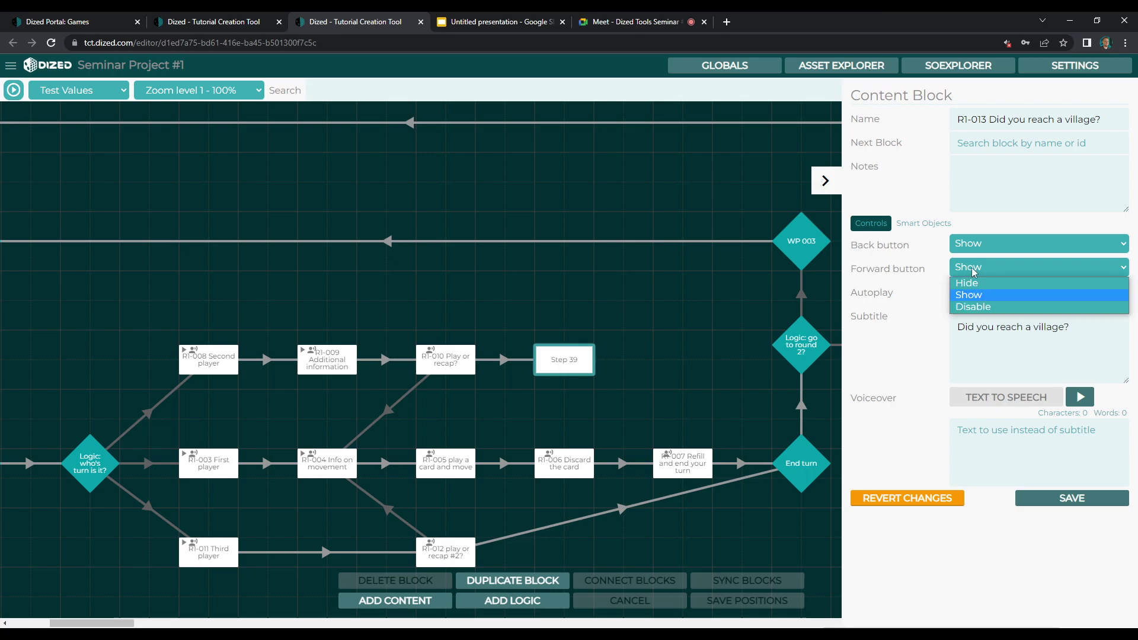
left_click(975, 282)
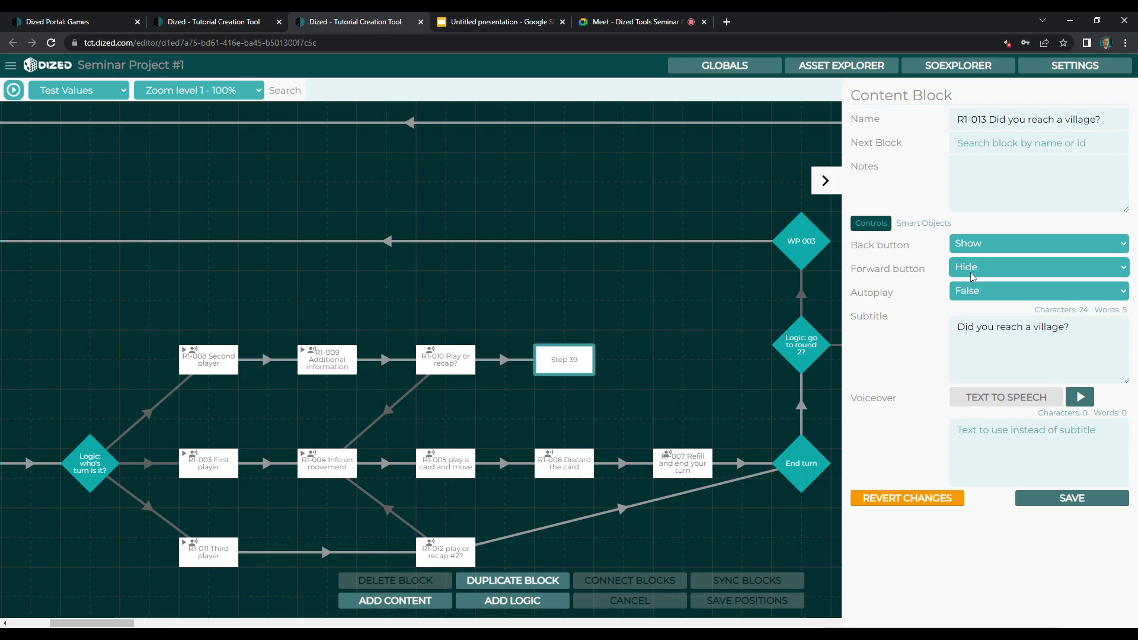
left_click(1047, 503)
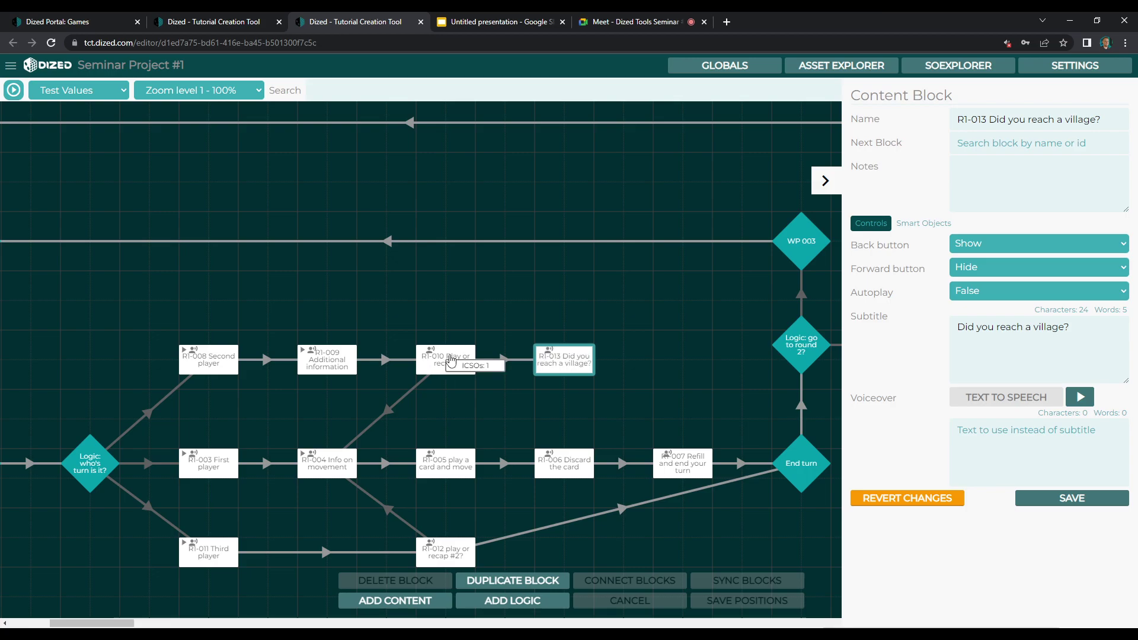
- Check the next block of R1-010, then open the R1-013 Did you reach a village? scene in top view
left_click(452, 360)
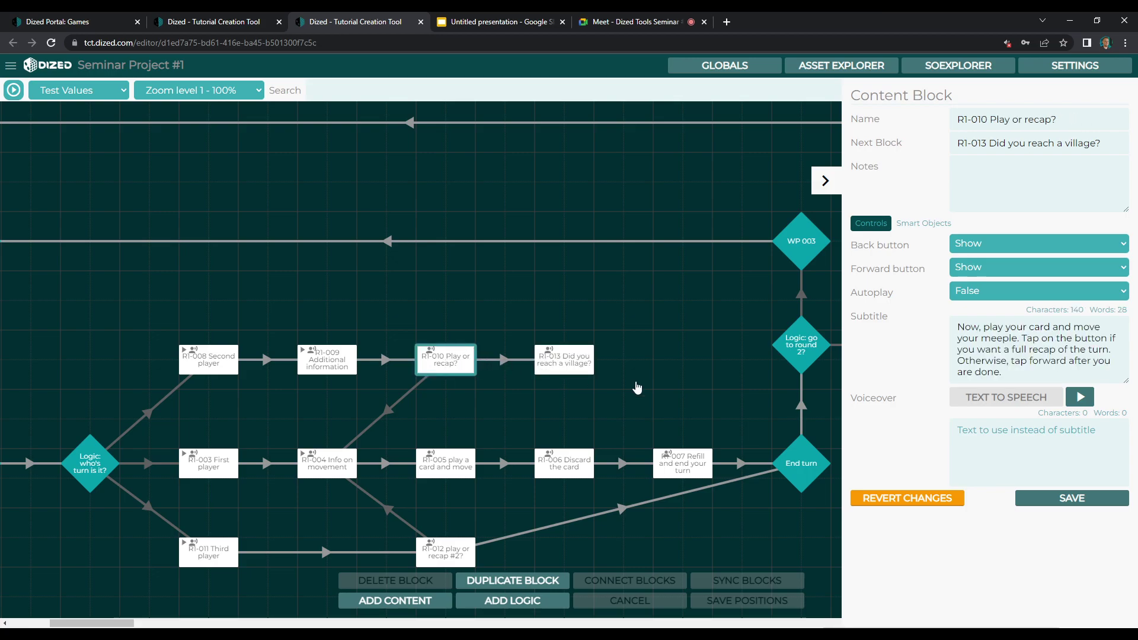
left_click(576, 359)
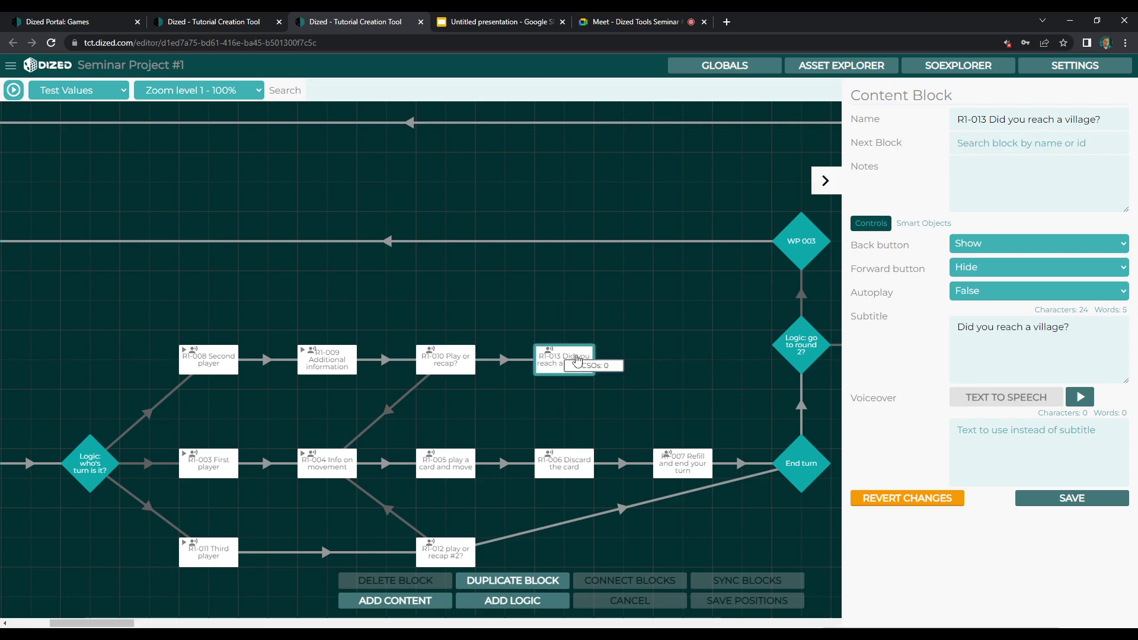
double_click(578, 360)
left_click(824, 178)
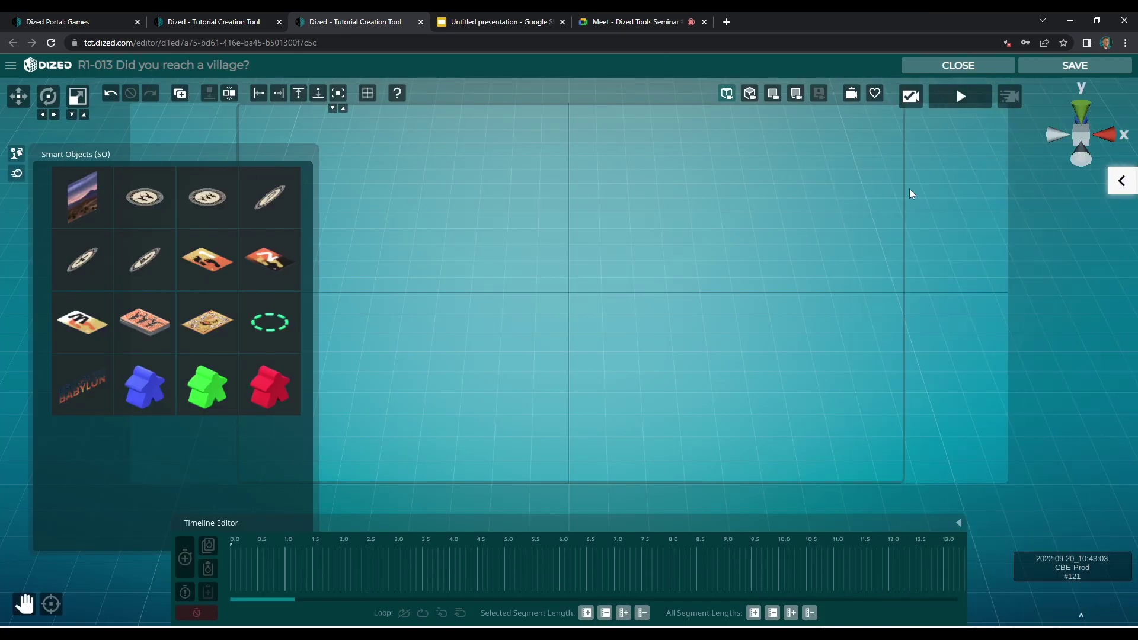
left_click(1083, 115)
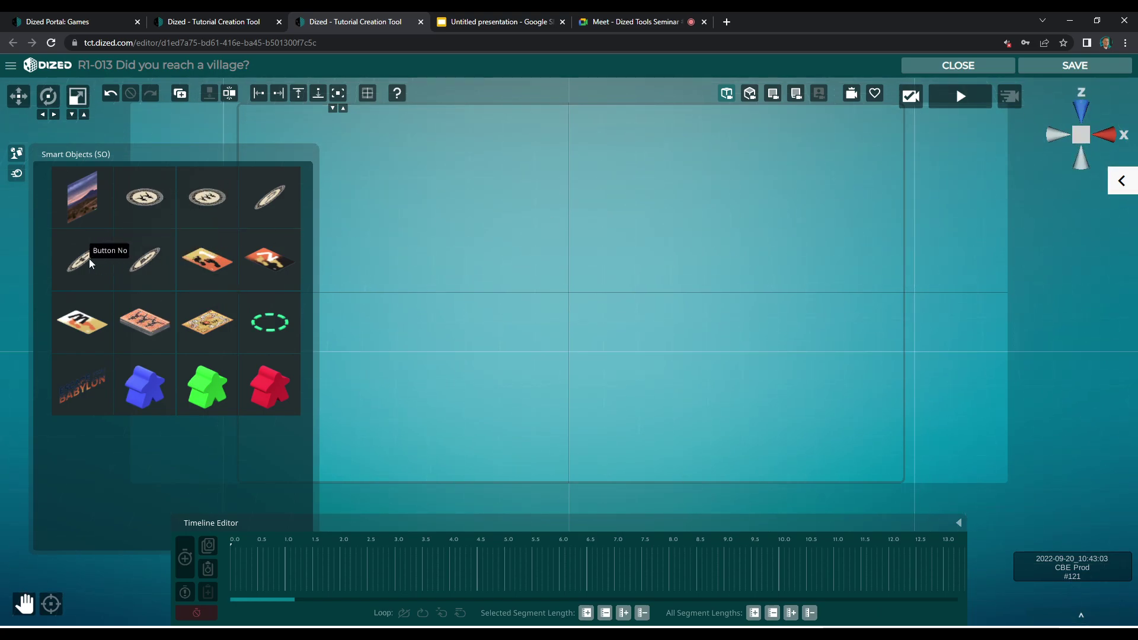
- Place the check-mark button and the No button side by side in the scene and hide the Smart Objects list
left_click(19, 97)
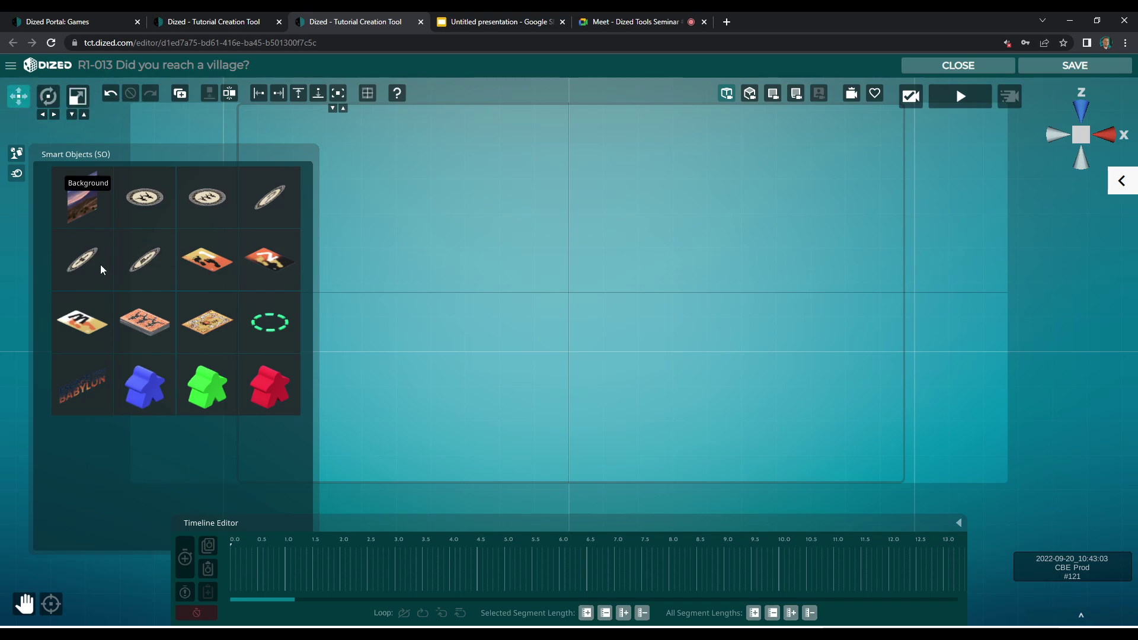
left_click_drag(147, 264, 479, 293)
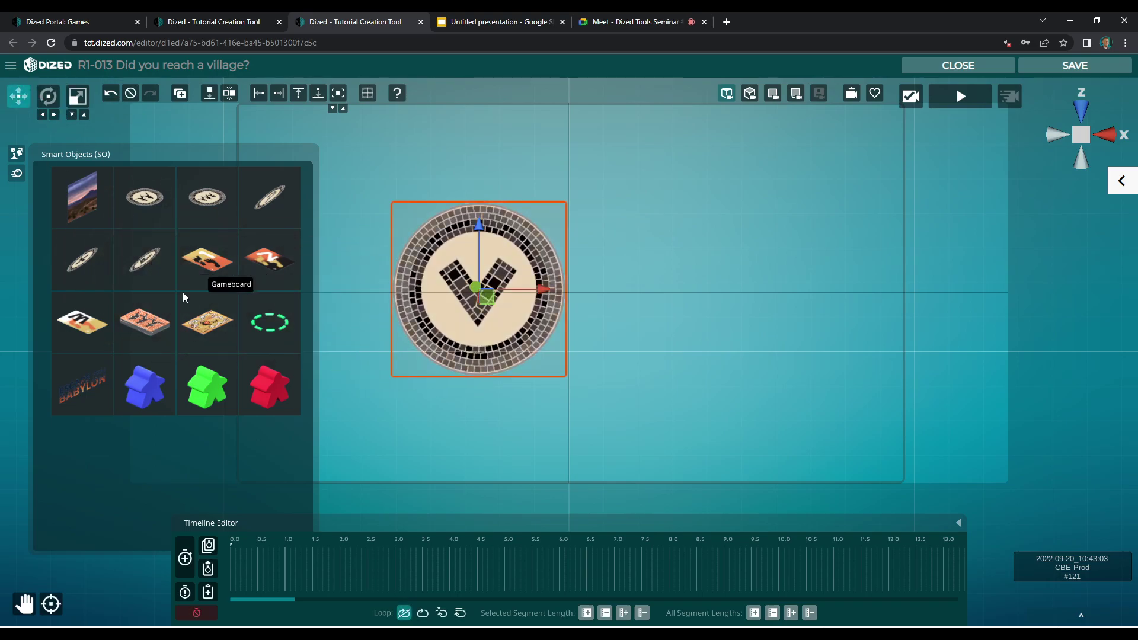
left_click_drag(74, 259, 668, 279)
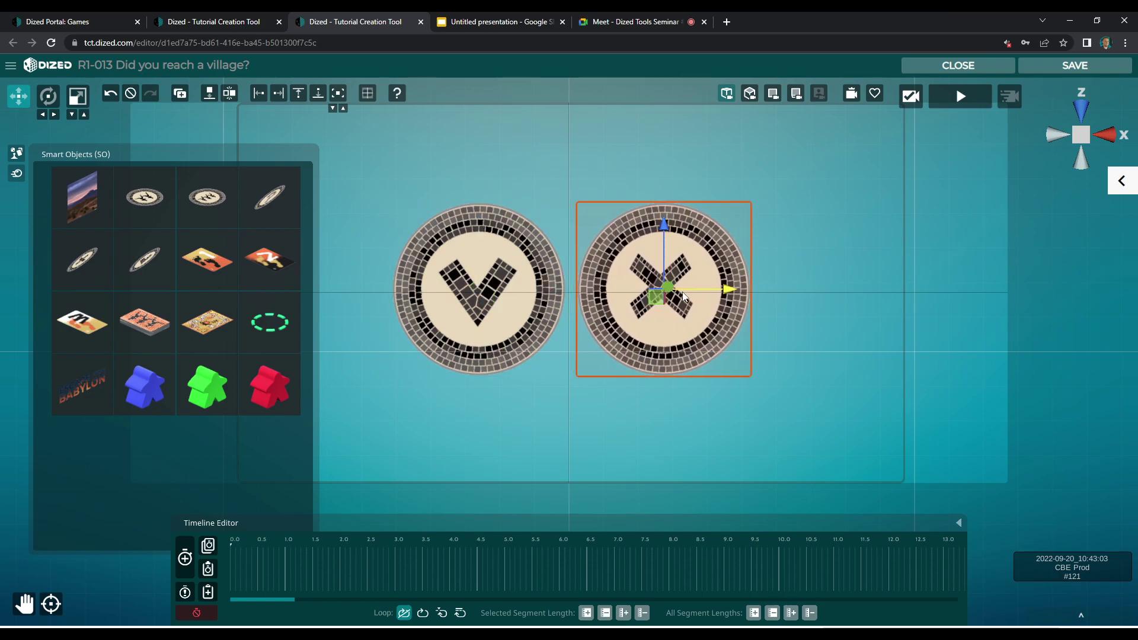
scroll(430, 295, "up", 1)
left_click(17, 154)
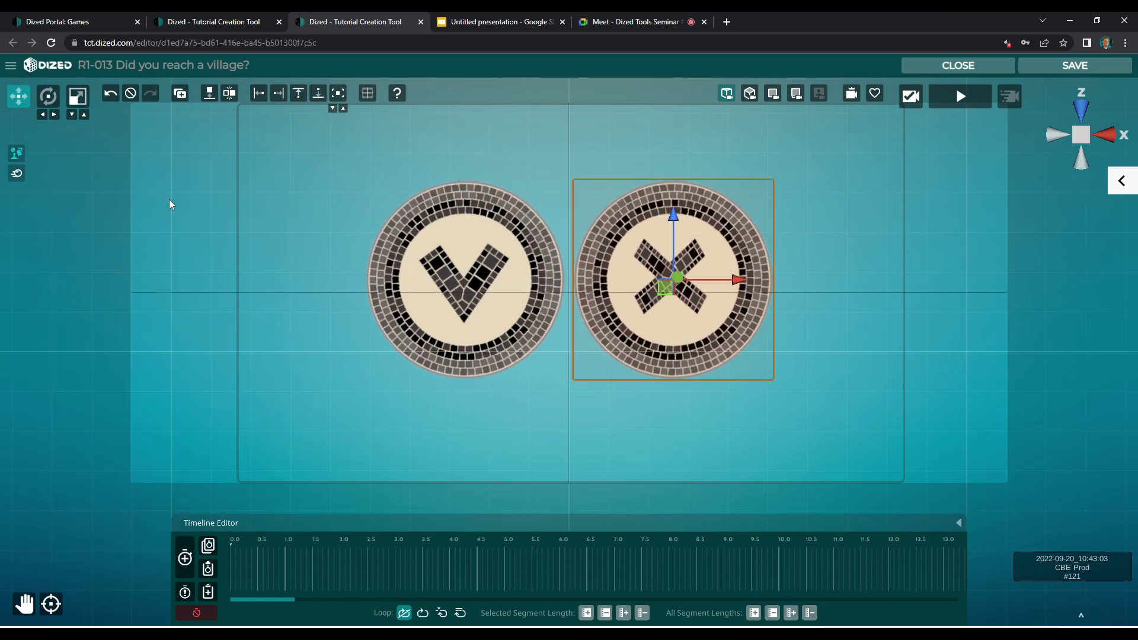
key("q")
scroll(277, 242, "up", 1)
left_click_drag(278, 242, 306, 294)
scroll(307, 294, "up", 2)
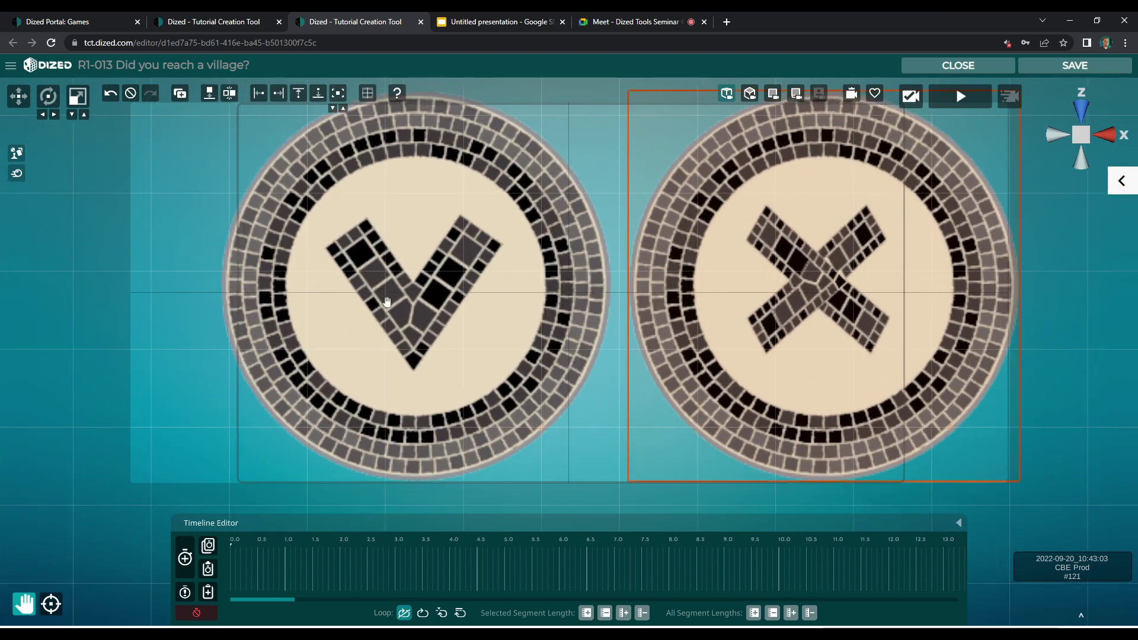
- Frame the scene so both the Yes and No buttons fit inside the visible area, and close the scene
scroll(620, 308, "down", 2)
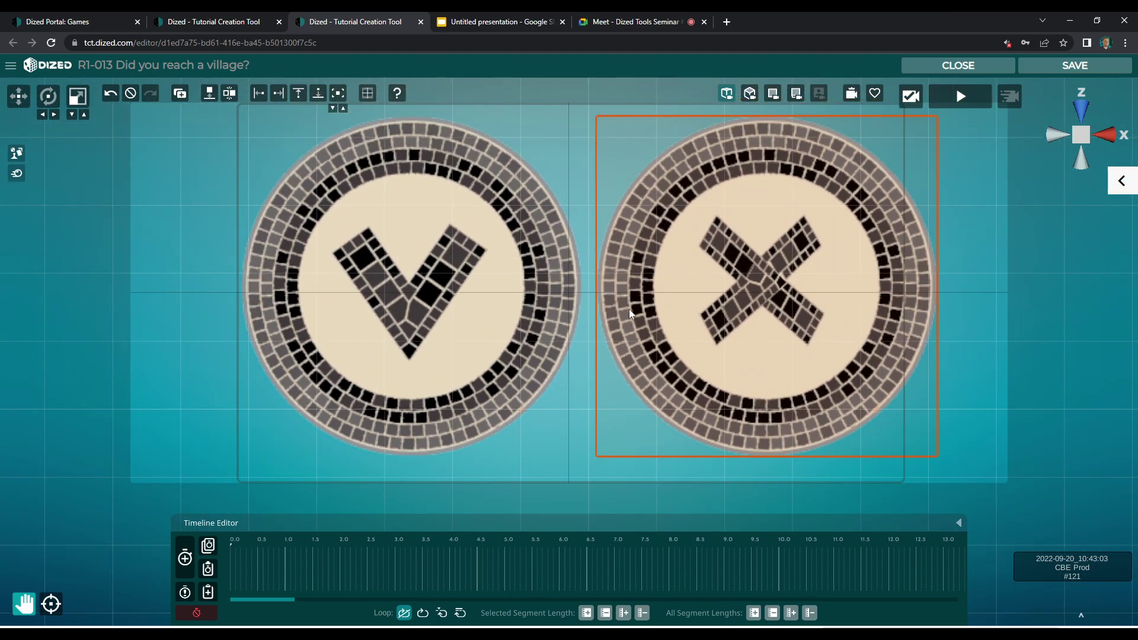
scroll(610, 302, "down", 2)
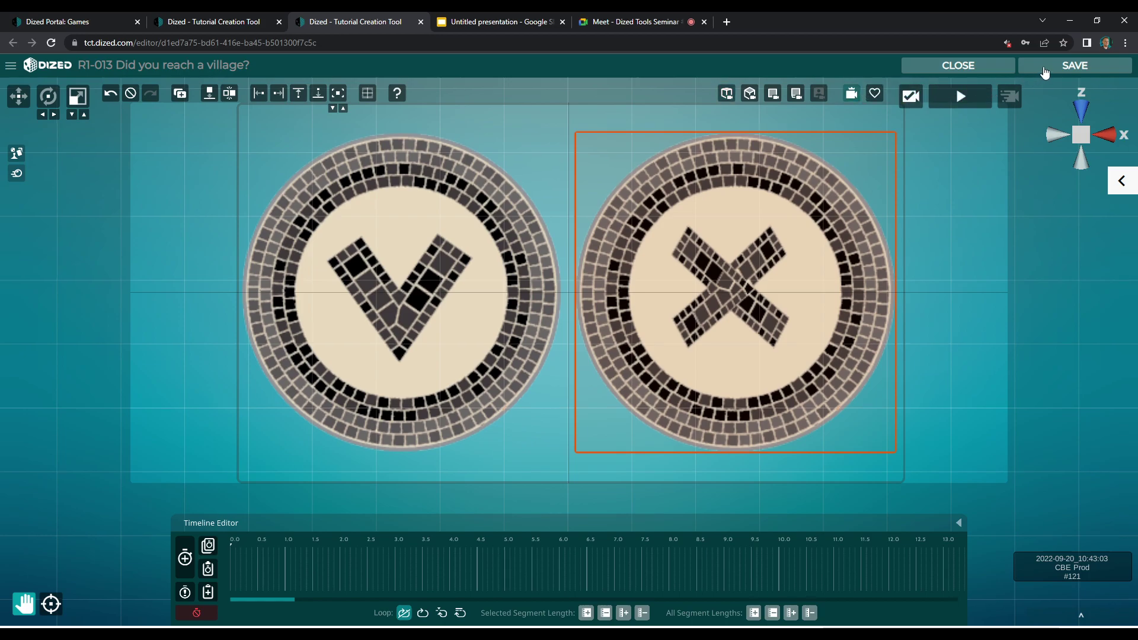
left_click(495, 262)
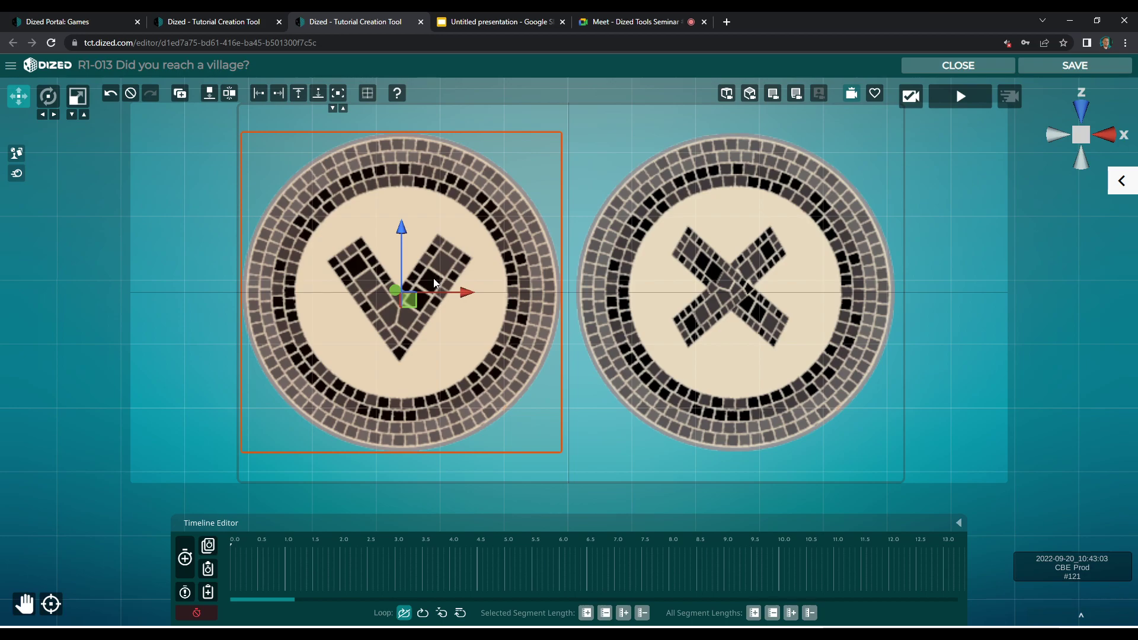
left_click(795, 270)
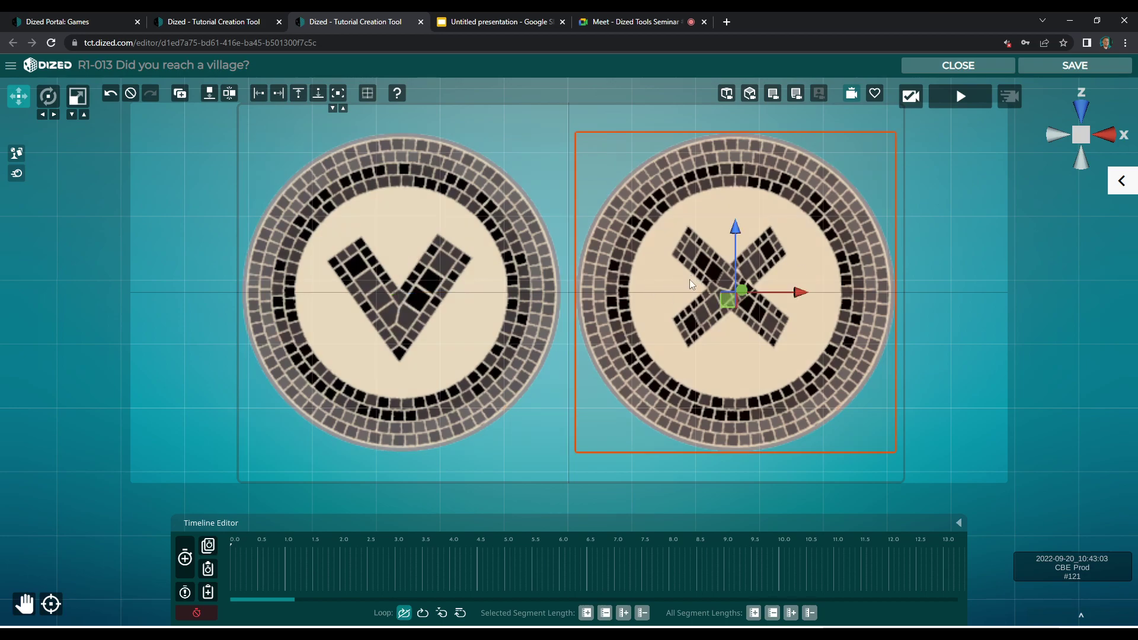
left_click(952, 68)
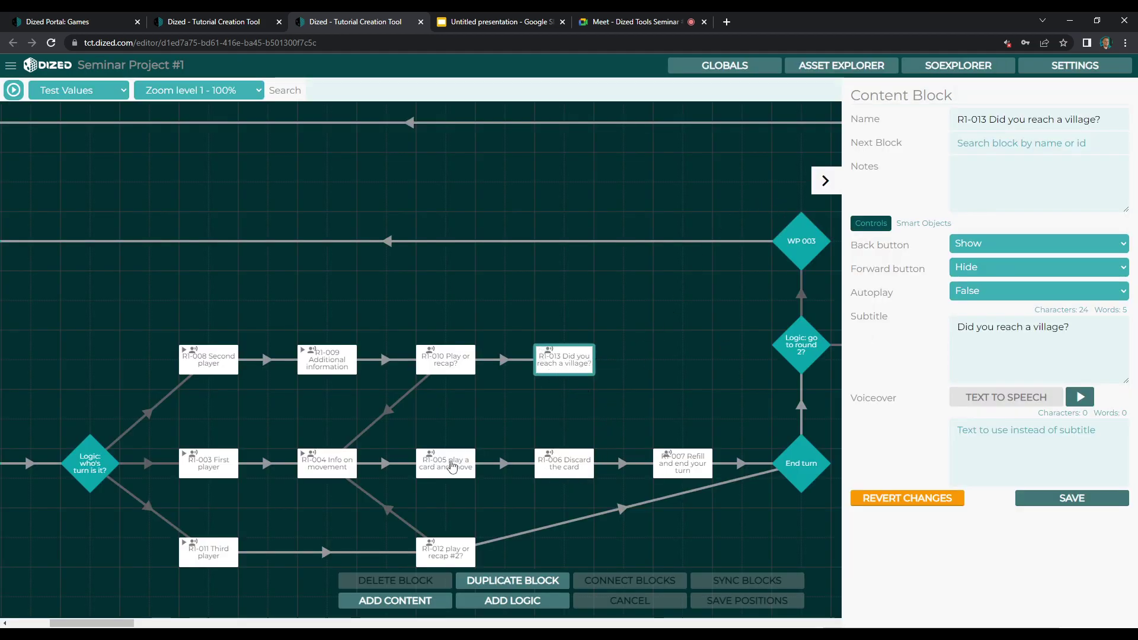
- Copy the name of the block R1-007 Refill and end your turn
left_click(695, 461)
triple_click(1037, 119)
key("ctrl+c")
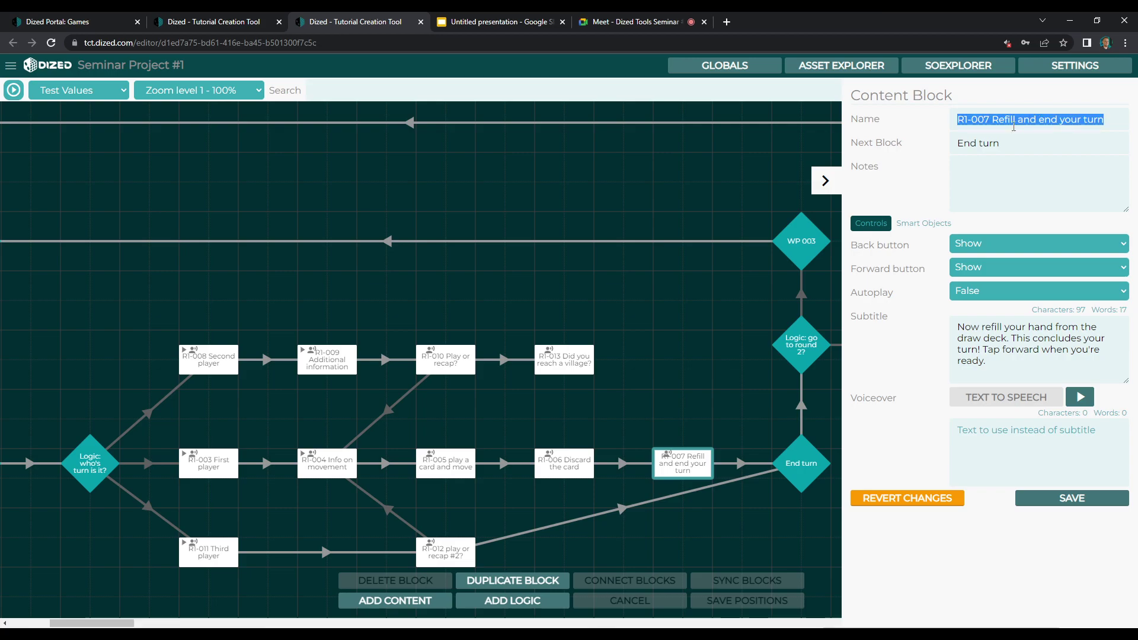
- Give the No button in the R1-013 scene a GoToBlock click action to R1-007 Refill and end your turn, and close the scene
double_click(555, 360)
left_click(729, 278)
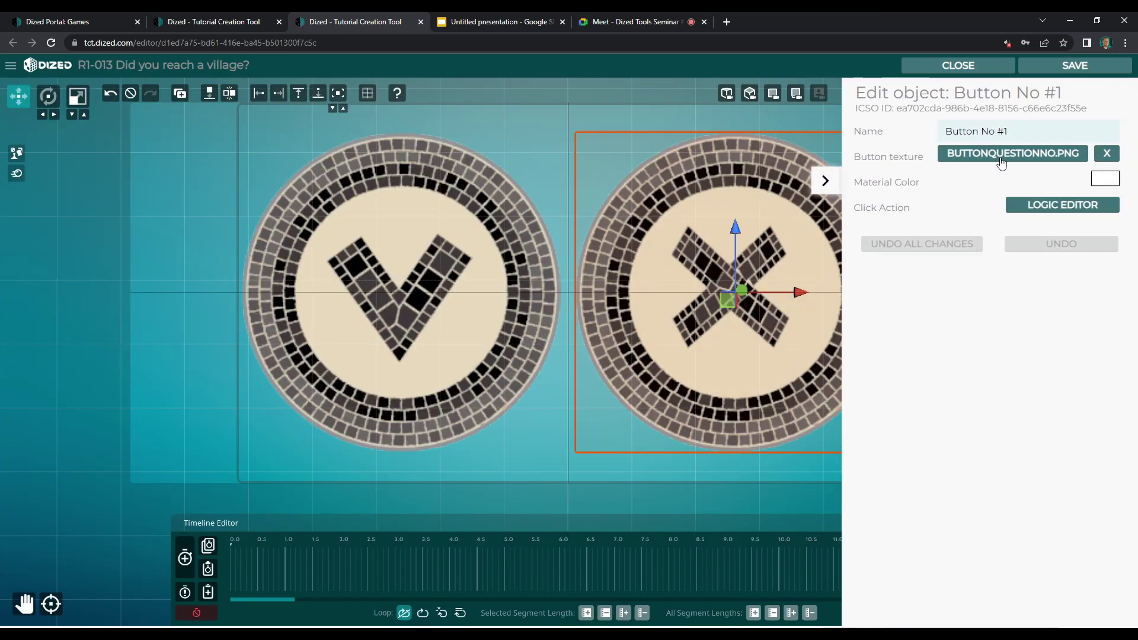
left_click(1047, 206)
left_click(76, 118)
left_click(112, 130)
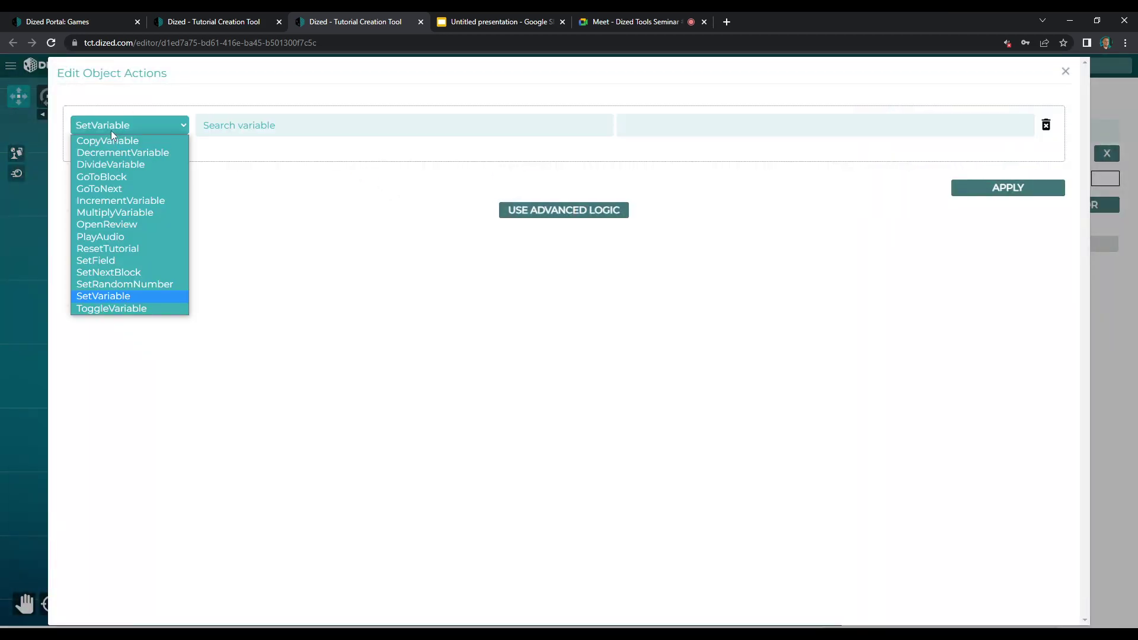
left_click(119, 179)
left_click(226, 129)
key("ctrl+v")
left_click(287, 148)
left_click(1007, 187)
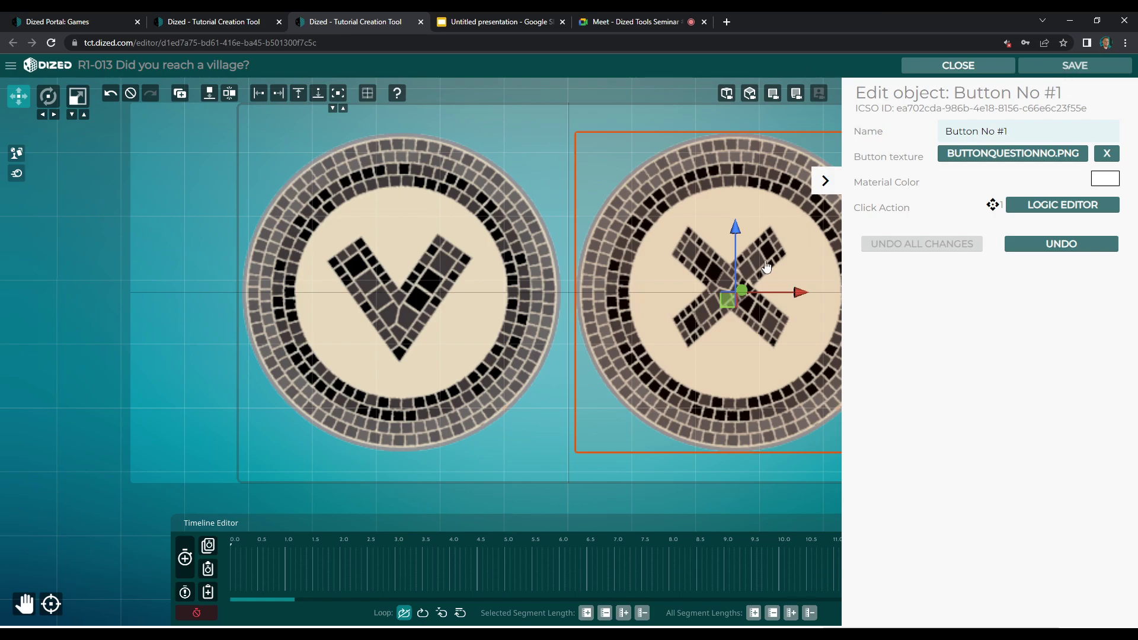
left_click(951, 67)
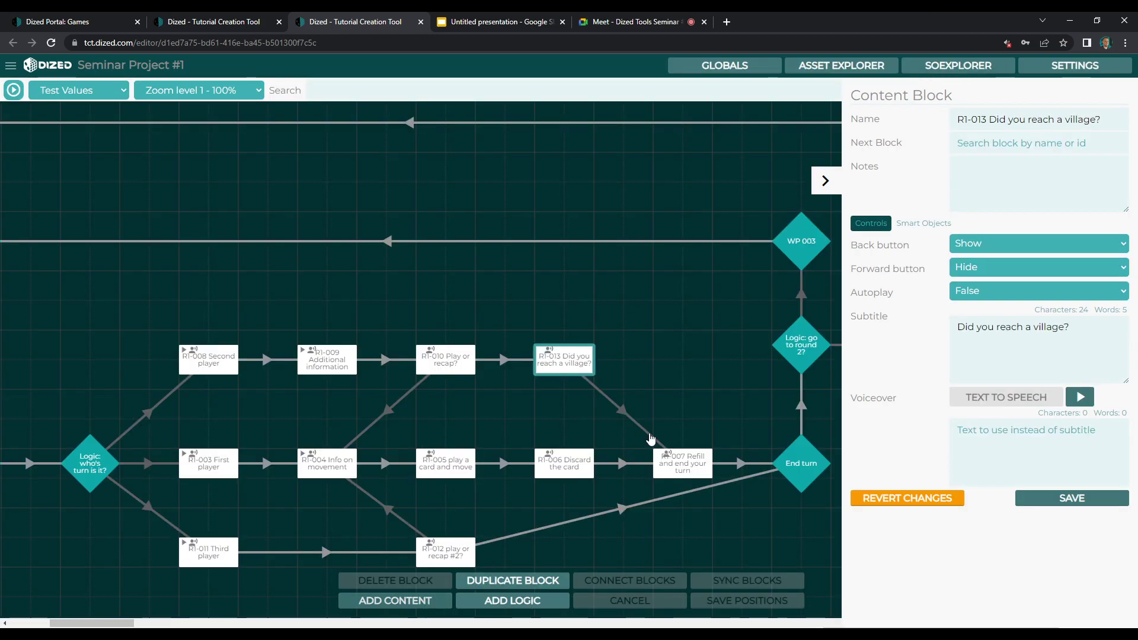
- Add a content block connected after R1-013 Did you reach a village? and name it "R1-014 additional village info"
double_click(659, 393)
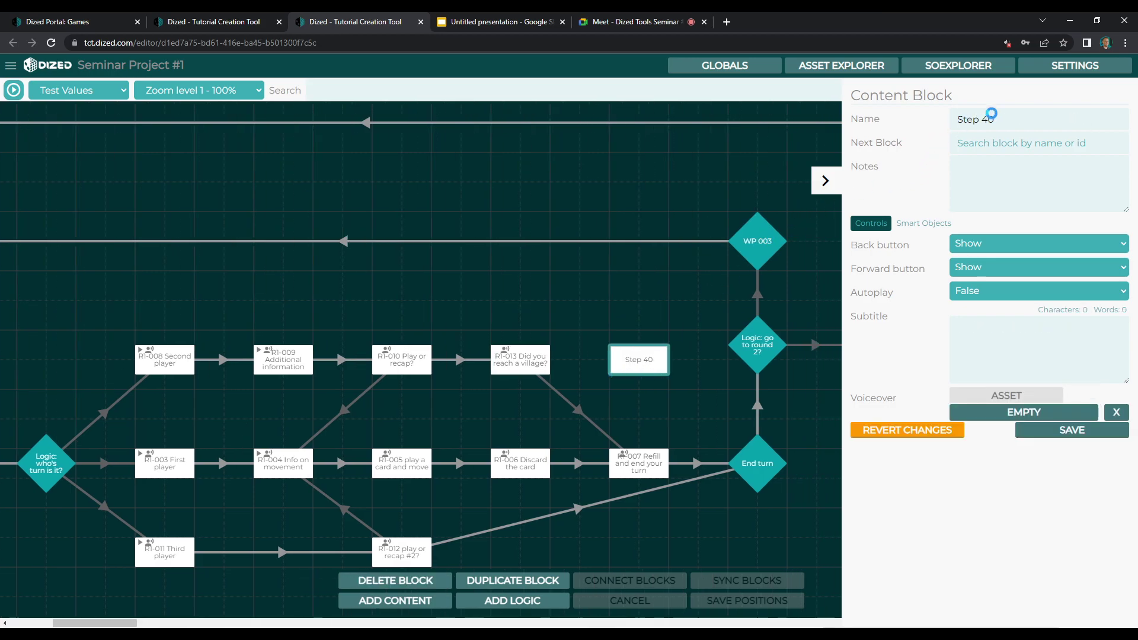
triple_click(996, 116)
type("R1")
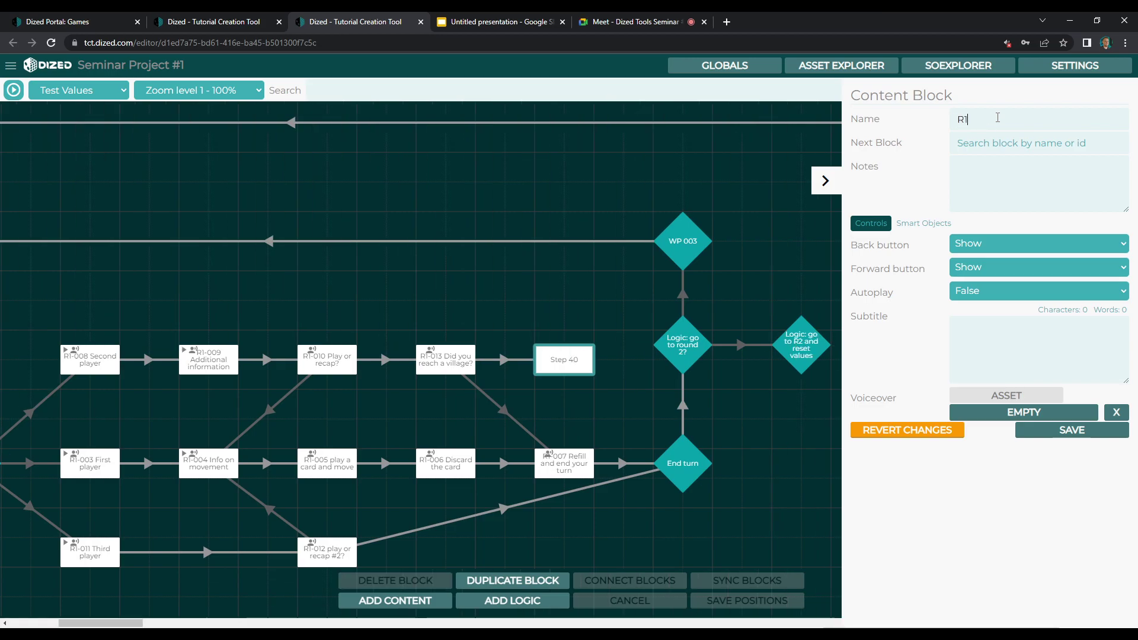
type("-014 additional village info")
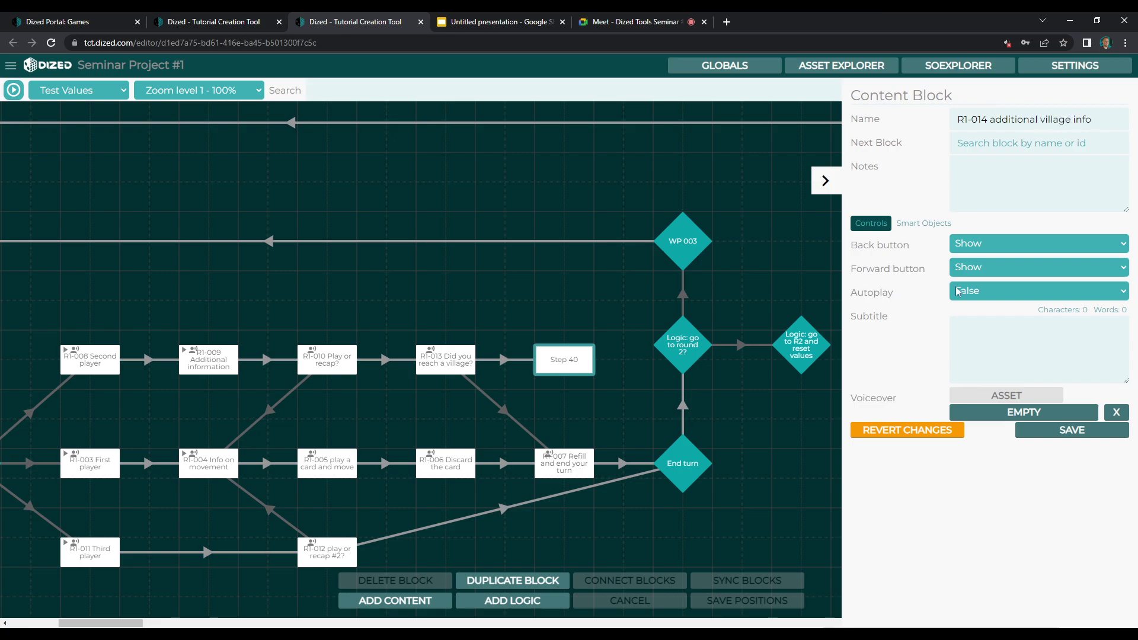
- Set the new block's subtitle to "If you come to a village, you get an extra card. Draw it now!" with text-to-speech voiceover and save it
left_click(1001, 292)
left_click(1000, 308)
left_click(994, 325)
type("If you come to a village, you get an")
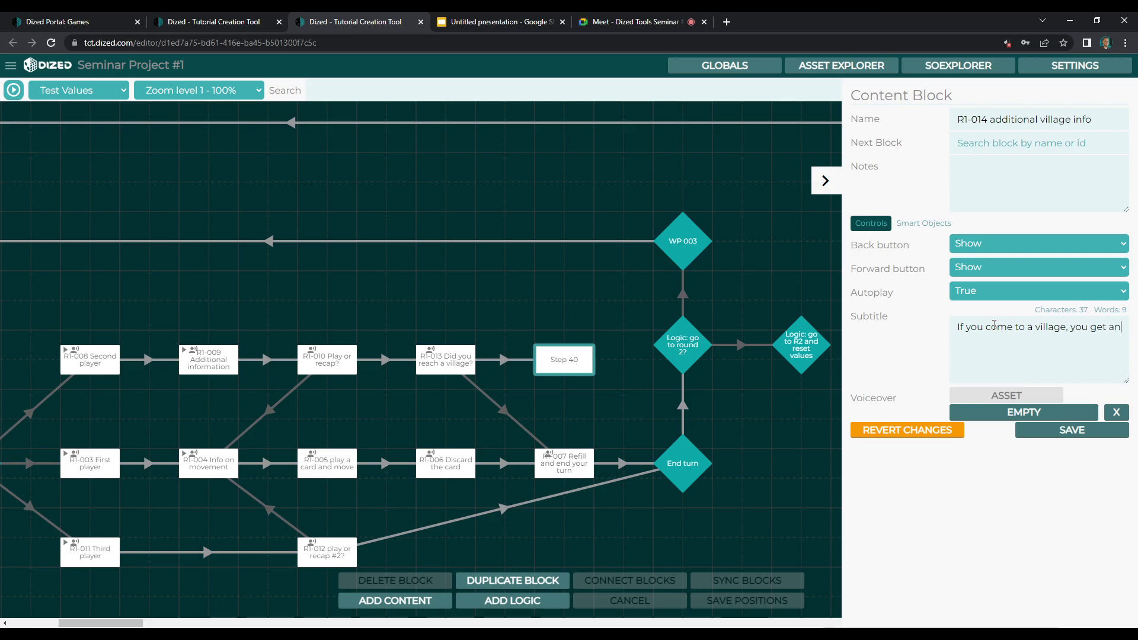
type(" extra card. Draw it now!")
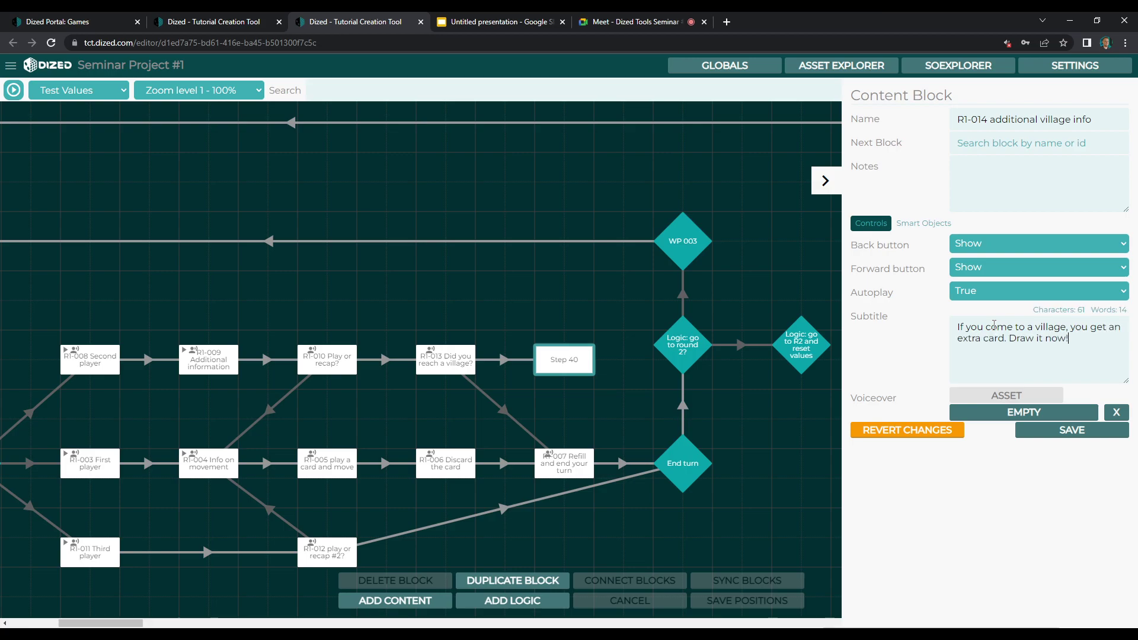
left_click(988, 396)
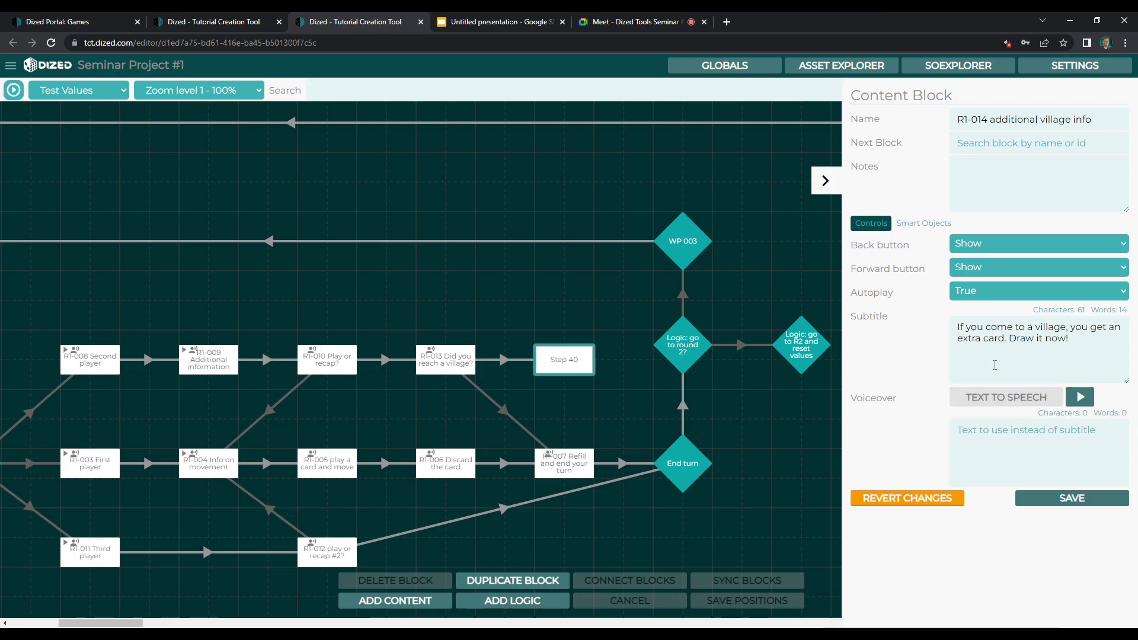
left_click(984, 295)
left_click(984, 317)
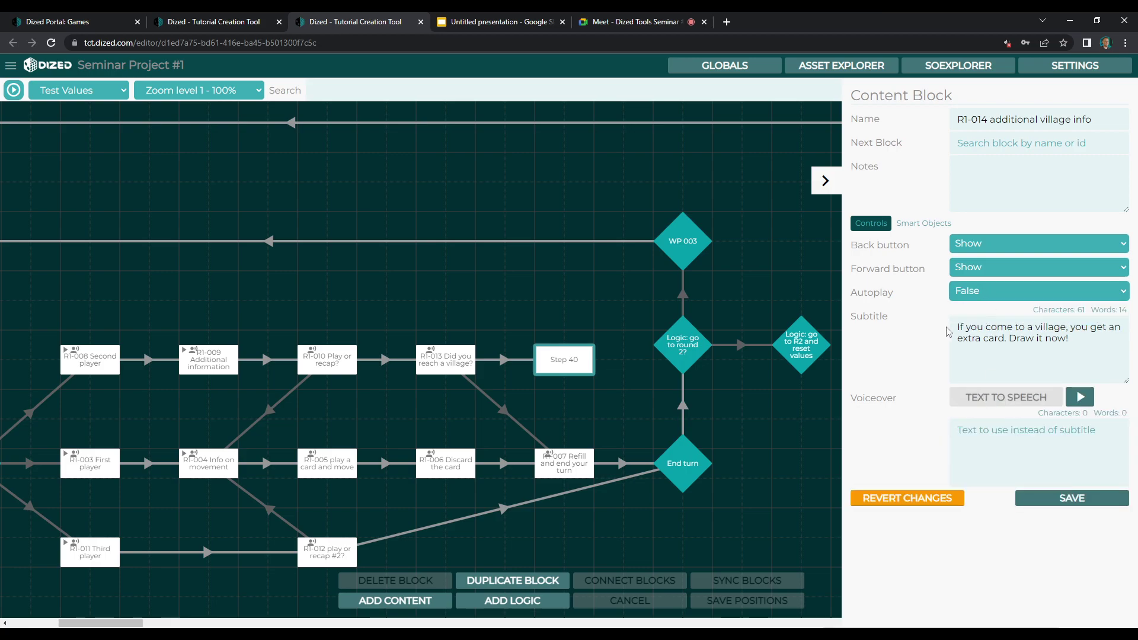
left_click(1043, 495)
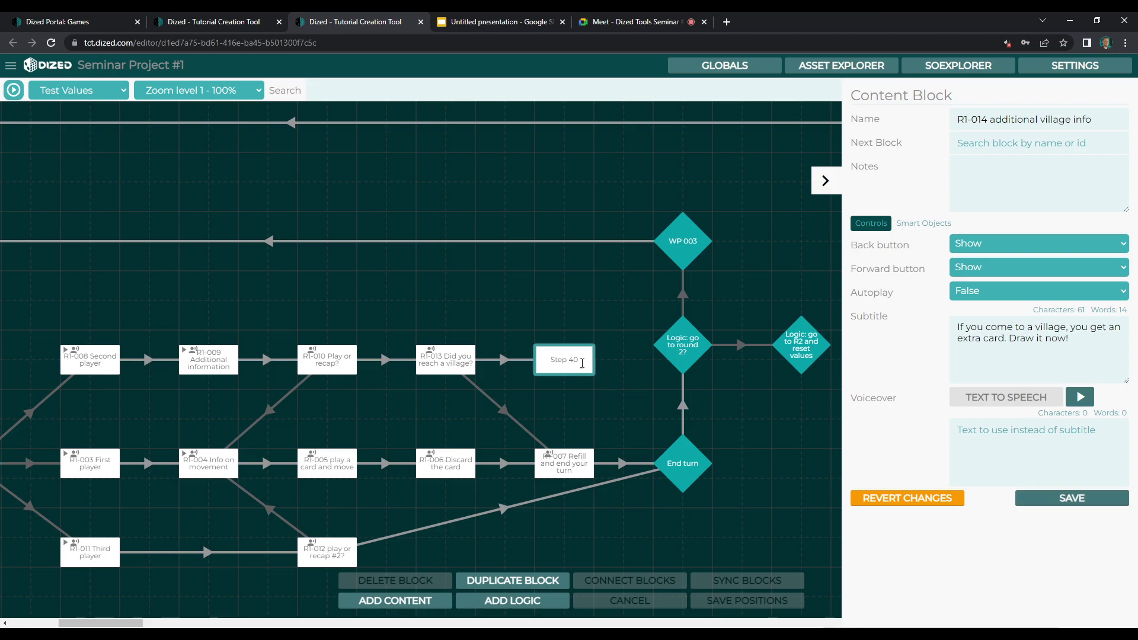
- Copy the next block name R1-014 additional village info from R1-013, clear that next block and save
left_click(445, 359)
left_click(1001, 145)
triple_click(1002, 145)
key("ctrl+c")
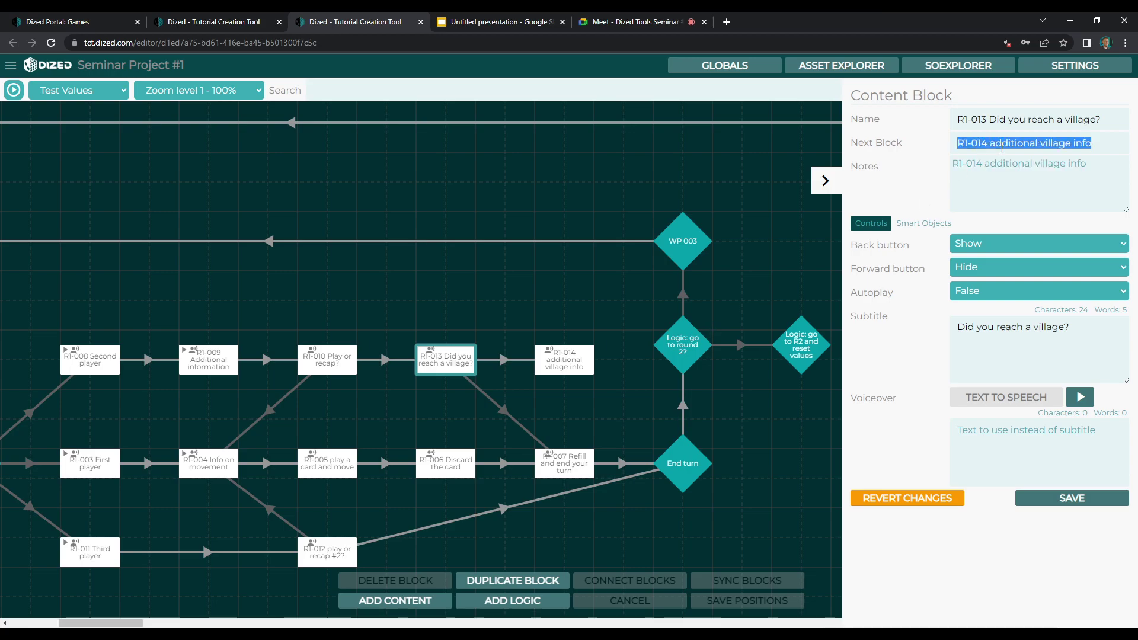
key("BackSpace")
left_click(1082, 504)
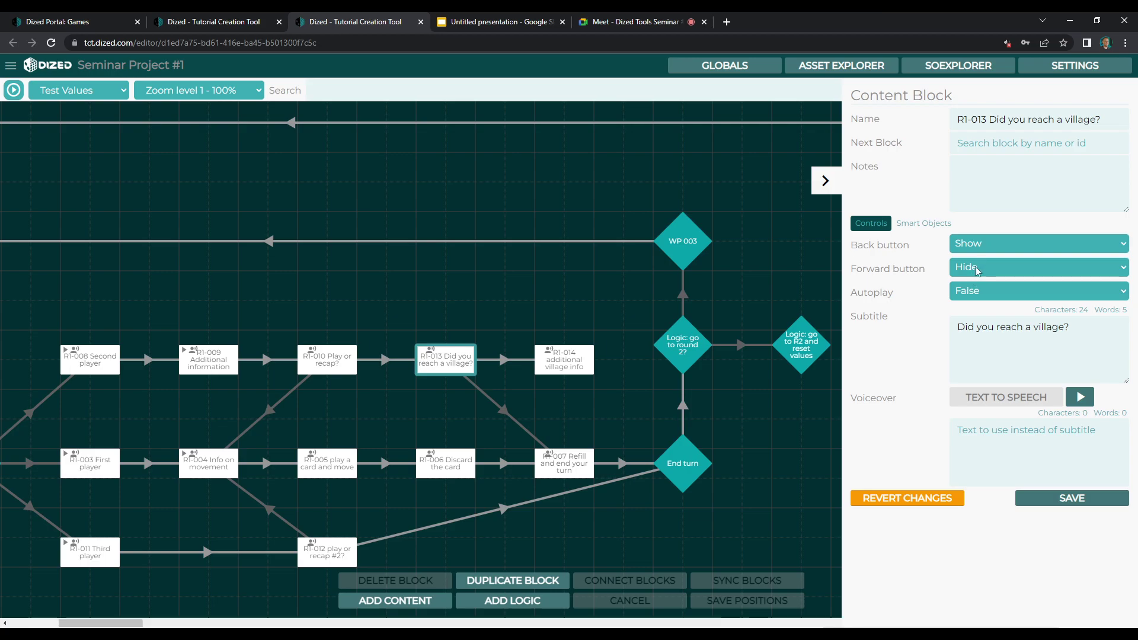
- Give the Yes button in the R1-013 scene a GoToBlock click action to R1-014 additional village info, and close the scene
left_click(469, 369)
double_click(449, 360)
left_click(448, 360)
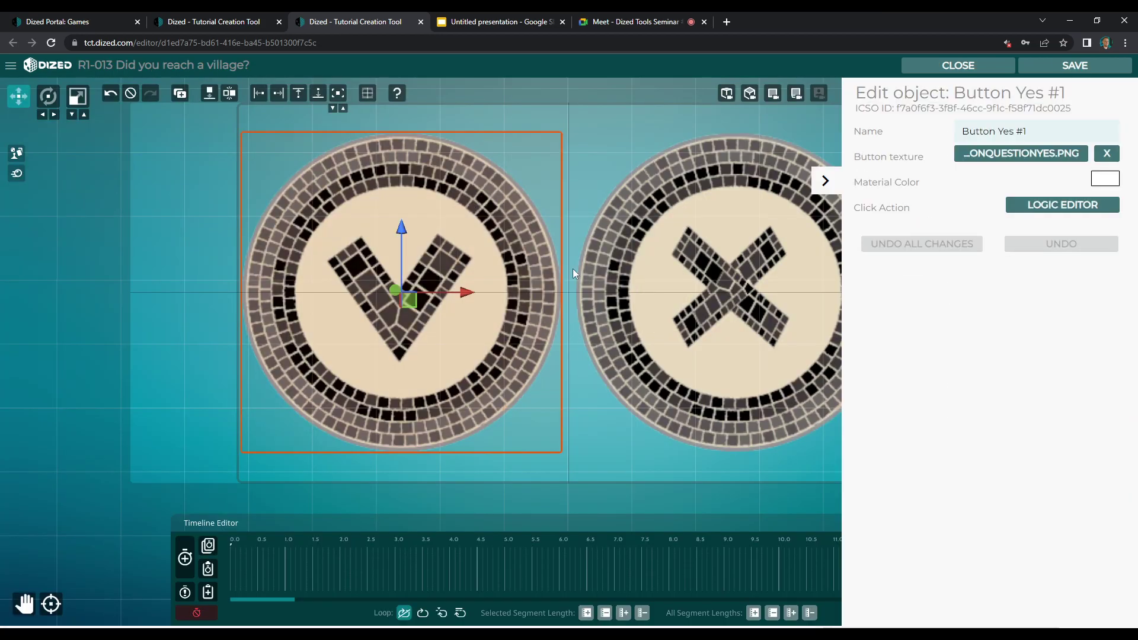
left_click(1031, 209)
left_click(77, 120)
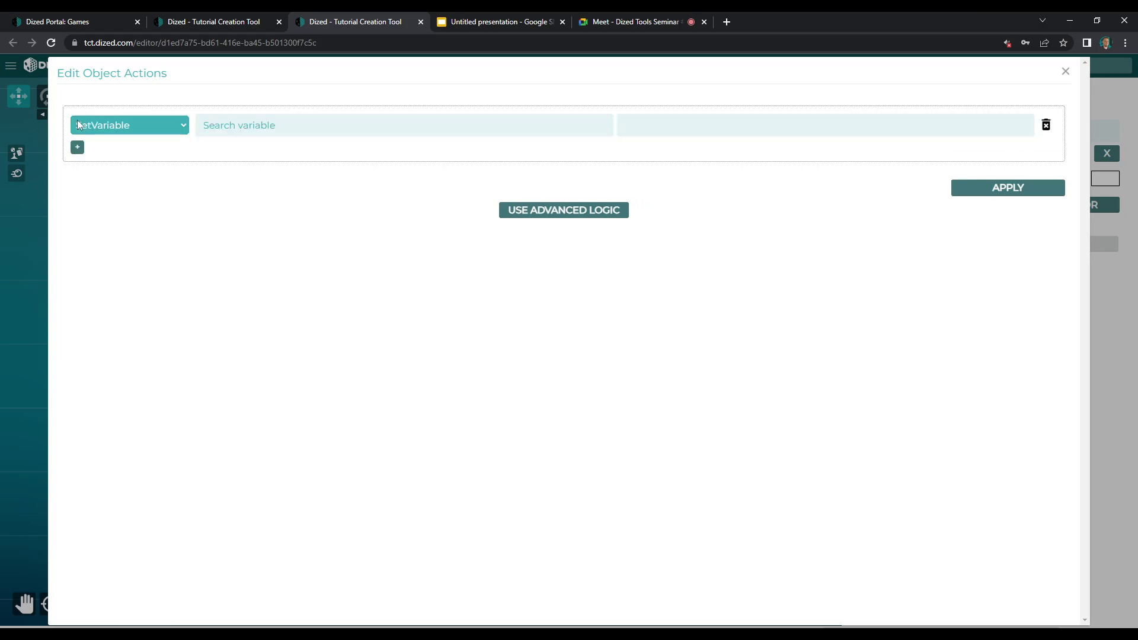
left_click(92, 124)
left_click(112, 176)
left_click(257, 124)
key("ctrl+v")
left_click(285, 125)
left_click(287, 147)
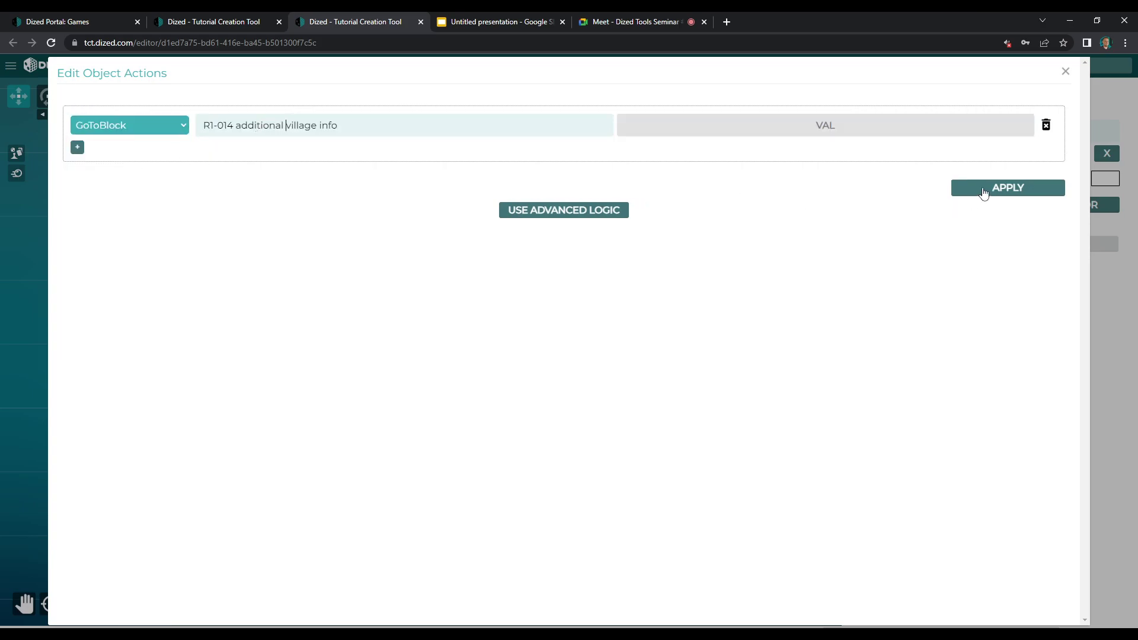
left_click(986, 190)
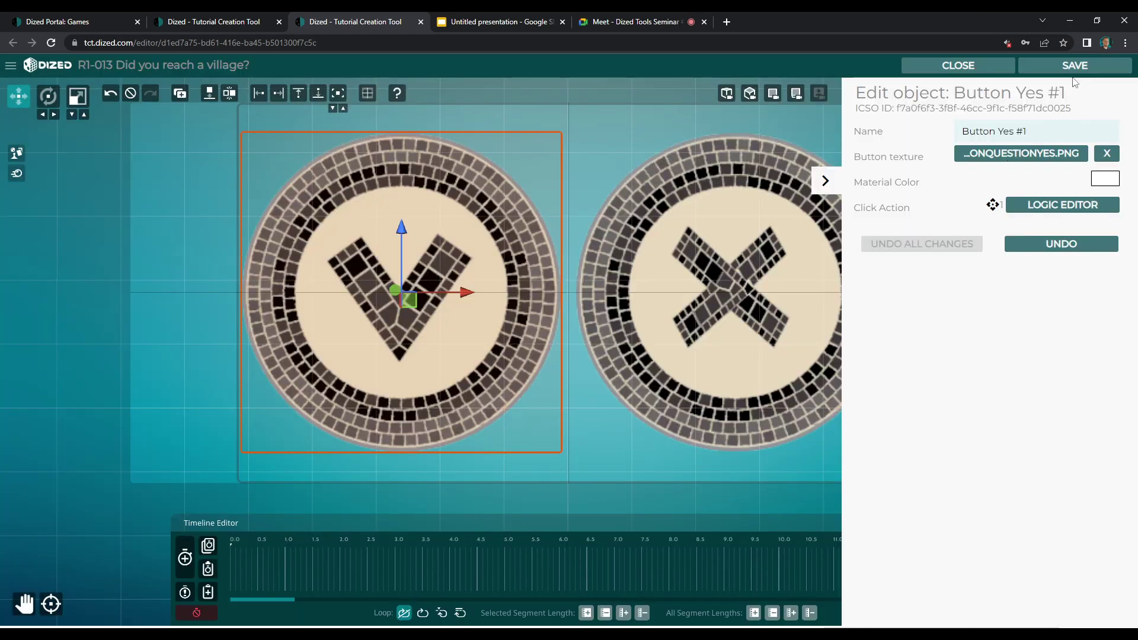
left_click(968, 67)
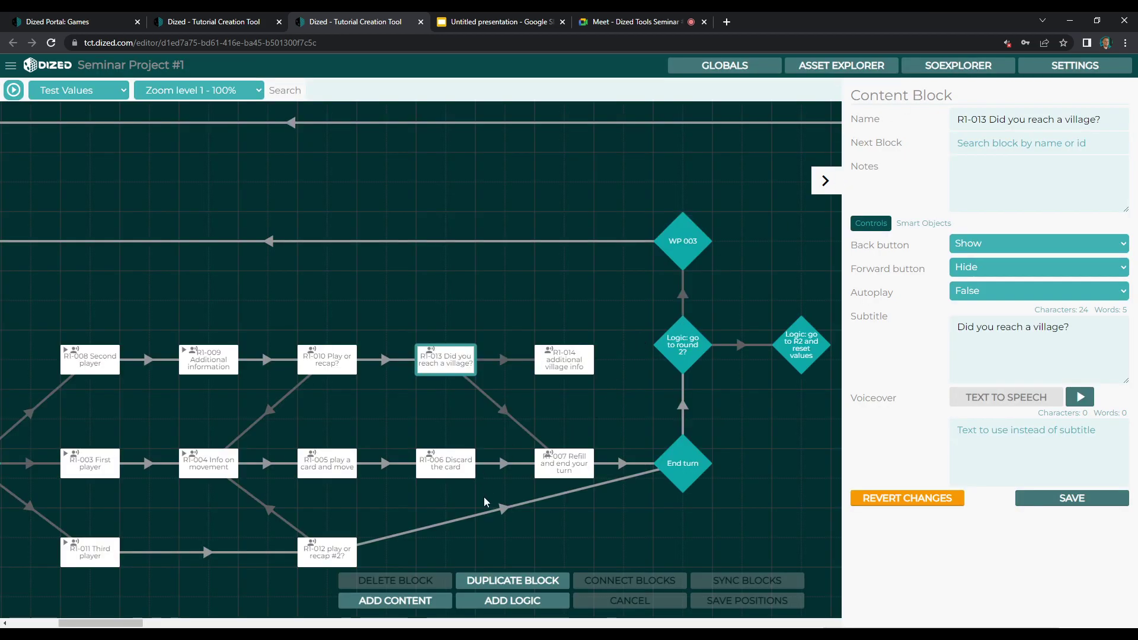
- Connect R1-014 additional village info to R1-007 Refill and end your turn
left_click(575, 356)
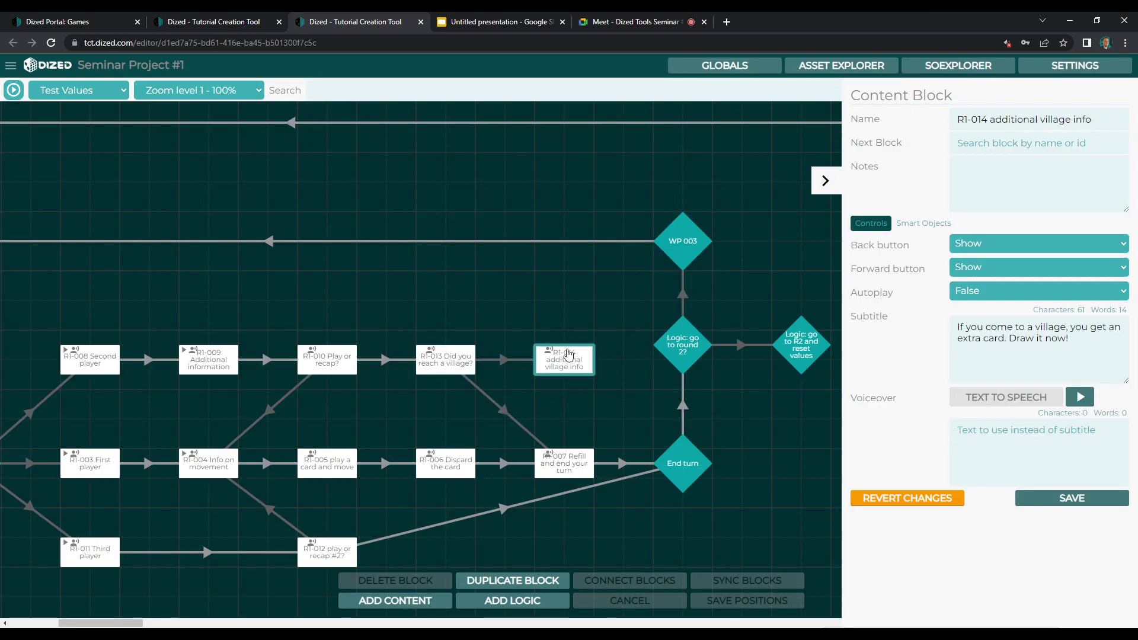
left_click(693, 469, "shift")
left_click(653, 586)
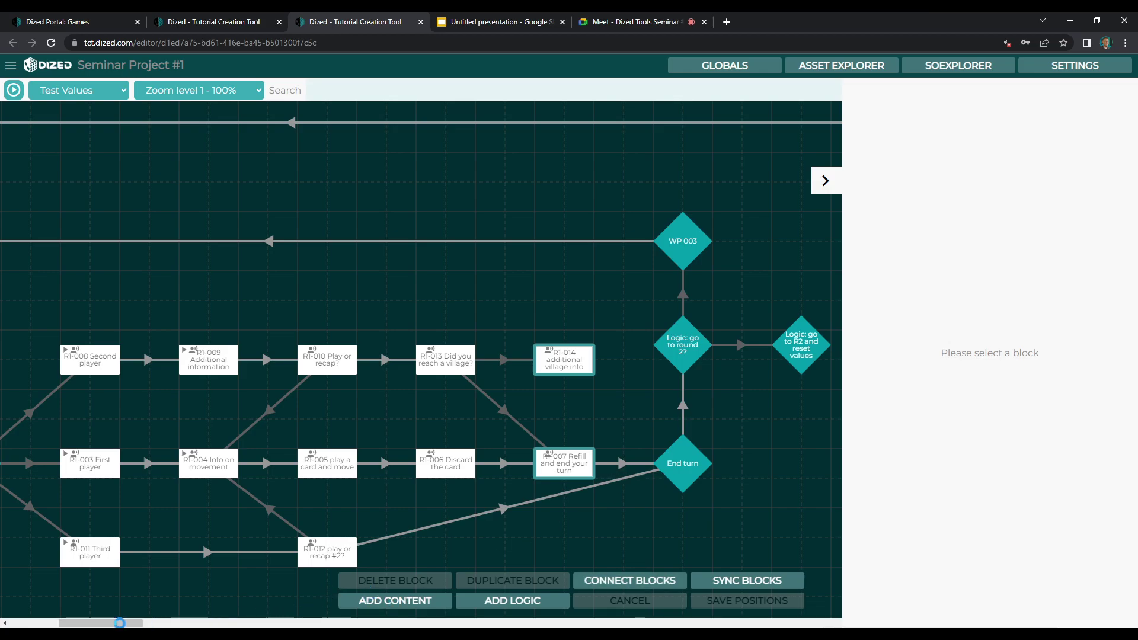
left_click_drag(117, 624, 111, 625)
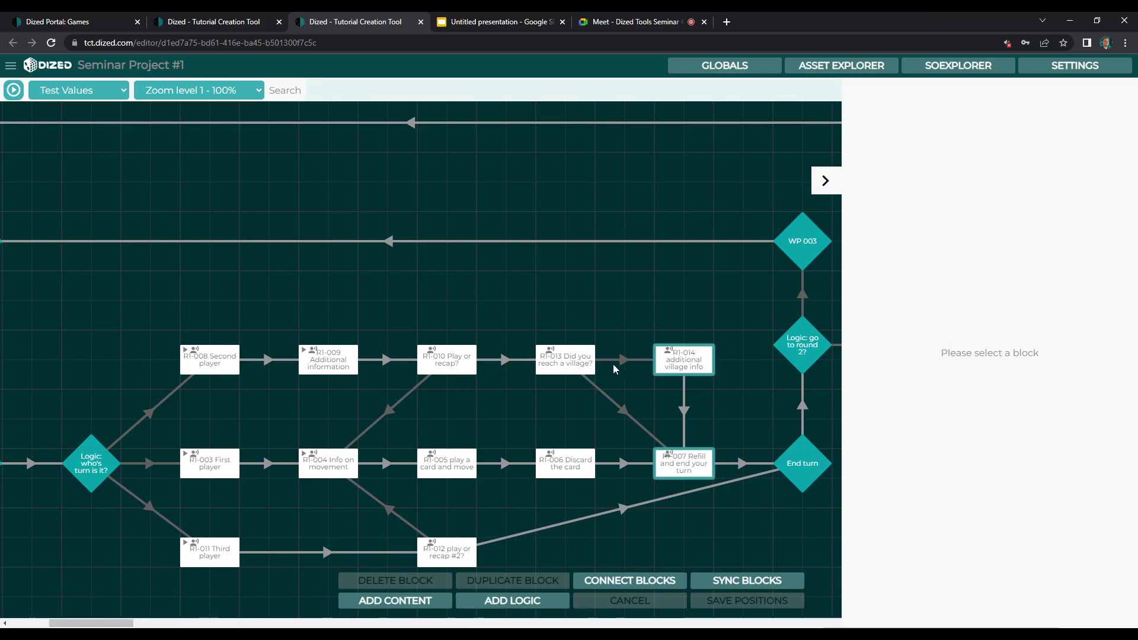
left_click(620, 549)
- Shift R1-013, R1-006 and all blocks after them to the right to make room behind R1-005, and save the positions
scroll(568, 508, "down", 1)
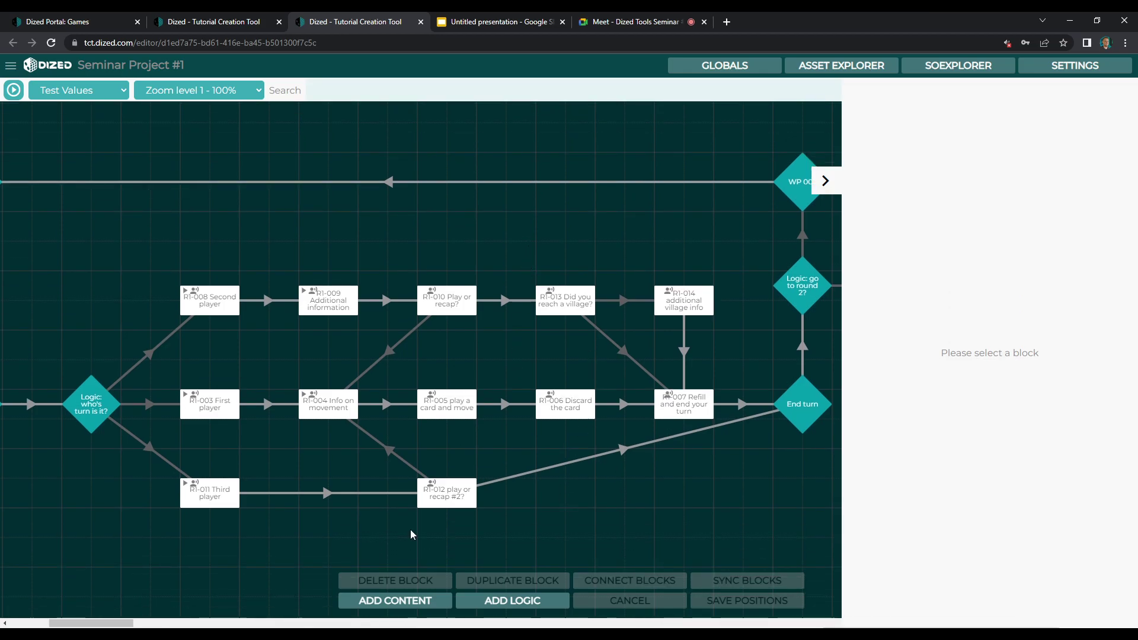
scroll(393, 195, "right", 2)
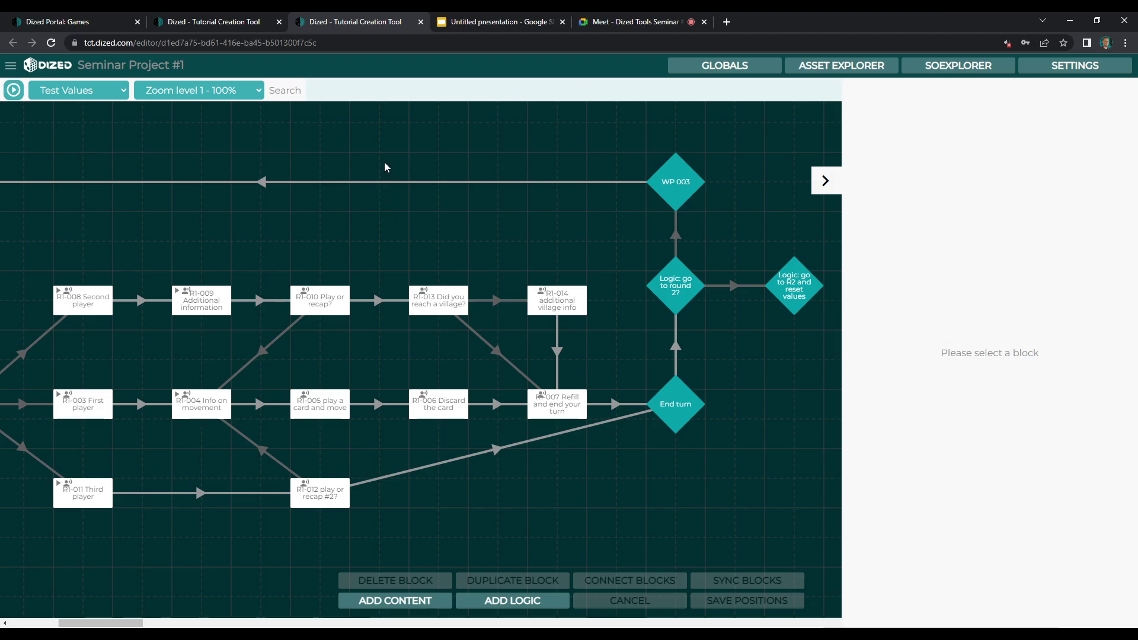
left_click_drag(642, 511, 818, 518)
left_click_drag(458, 414, 534, 410)
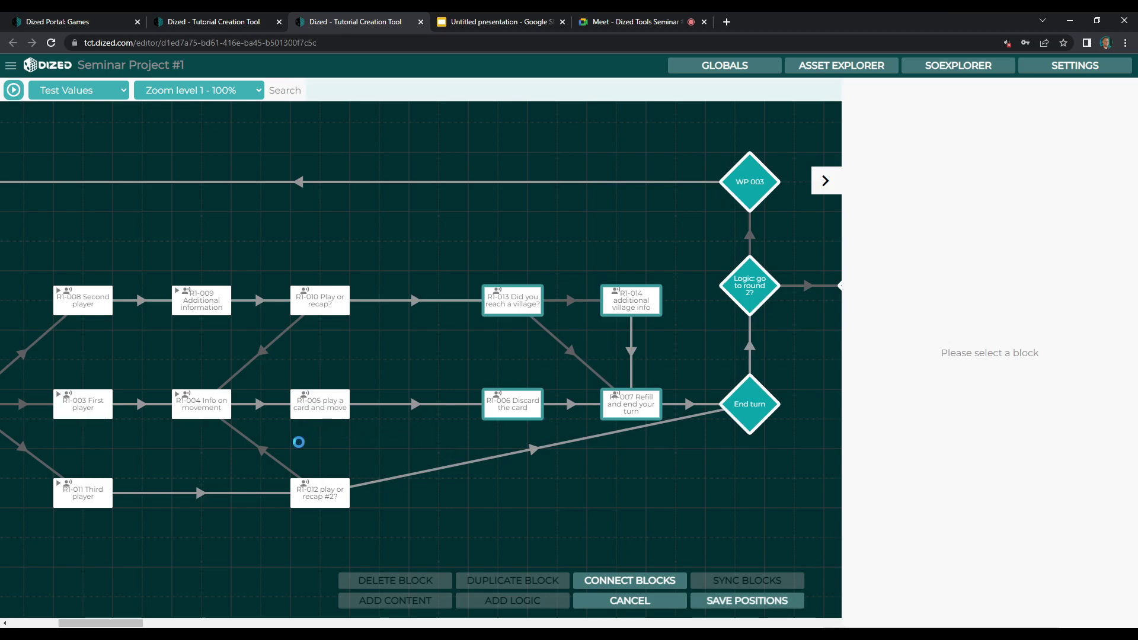
left_click(325, 410)
left_click(417, 373)
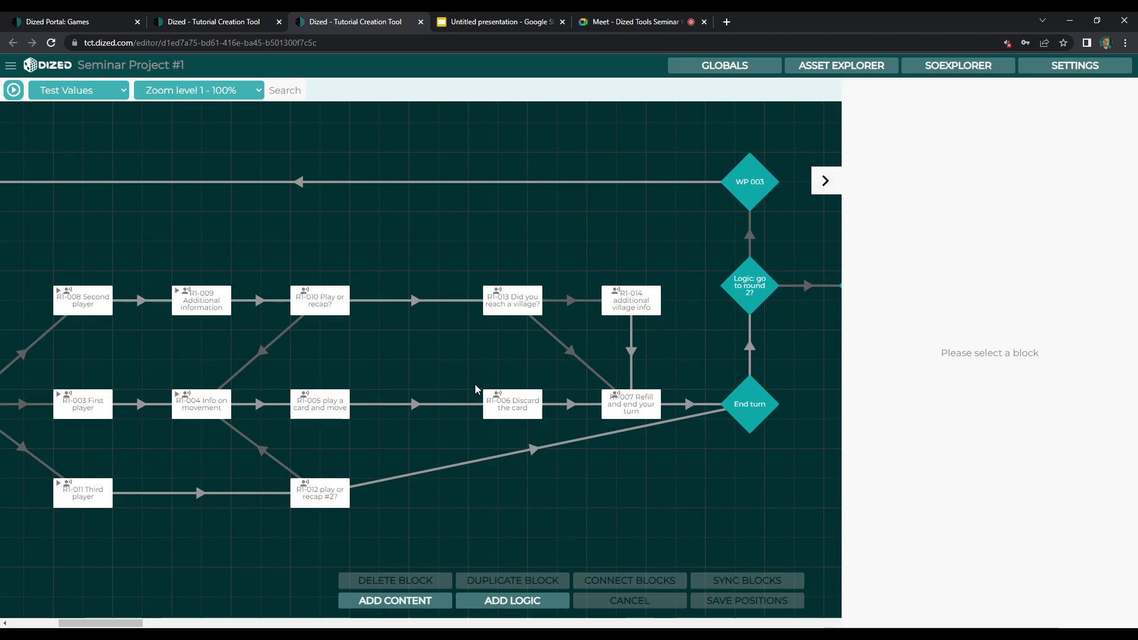
- Add a logic block between R1-005 play a card and move and R1-006 Discard the card, with the condition $turn GTE 2
left_click_drag(566, 376, 231, 469)
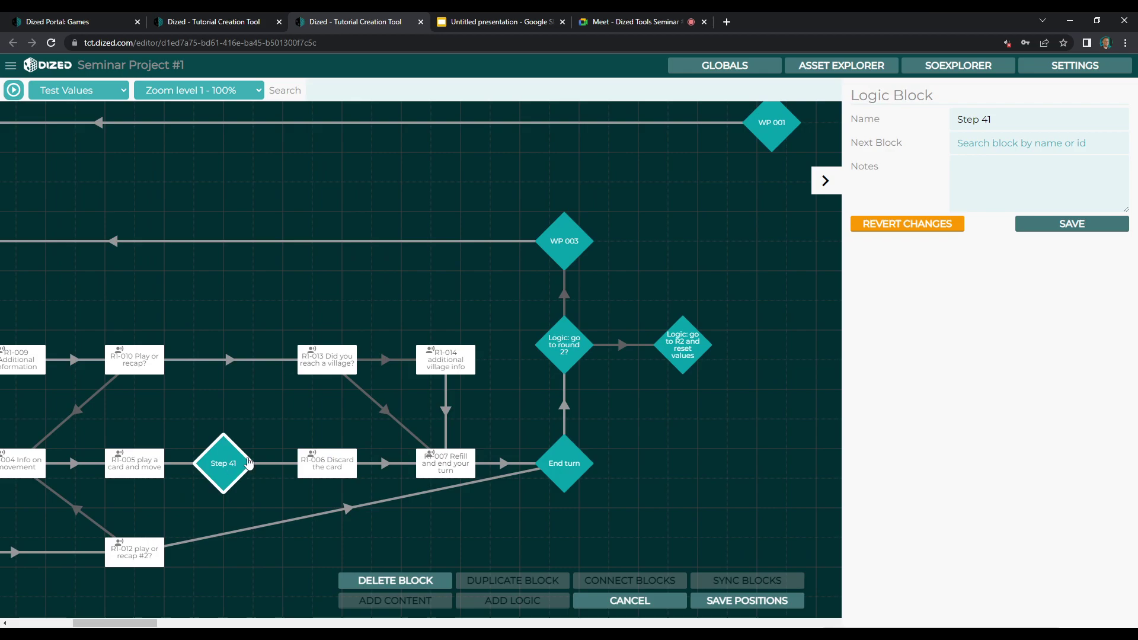
double_click(221, 474)
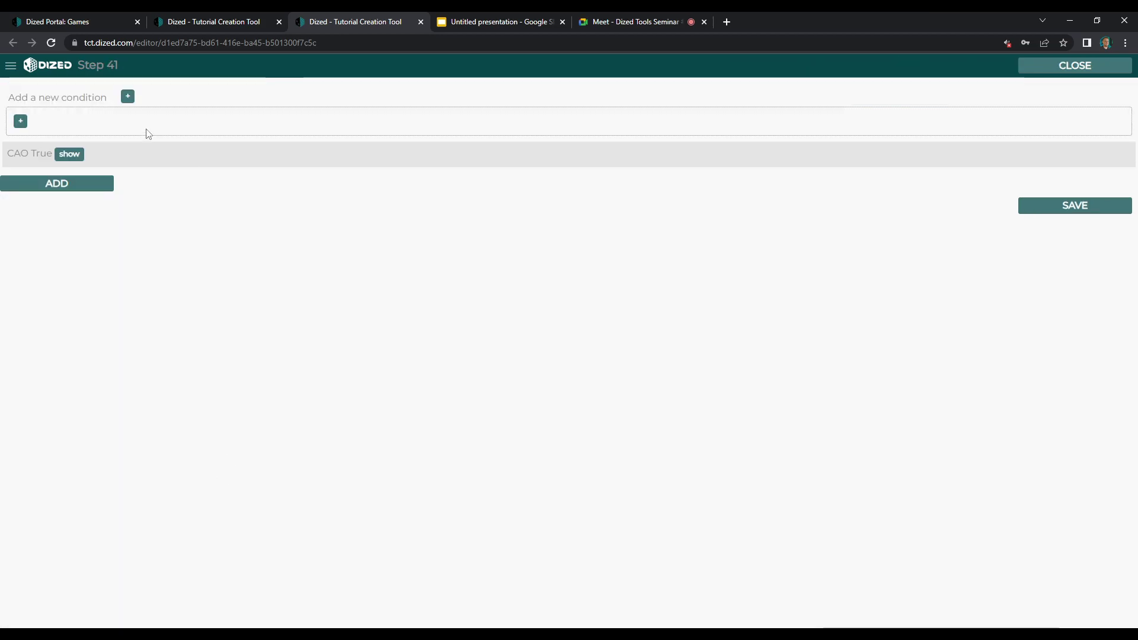
left_click(128, 99)
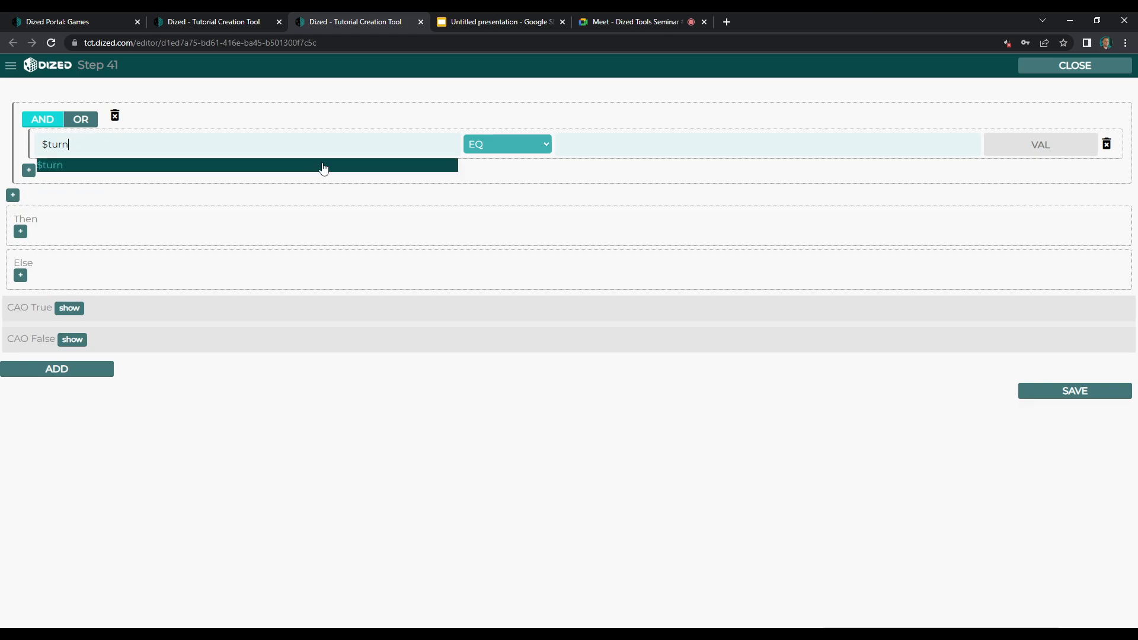
left_click(493, 144)
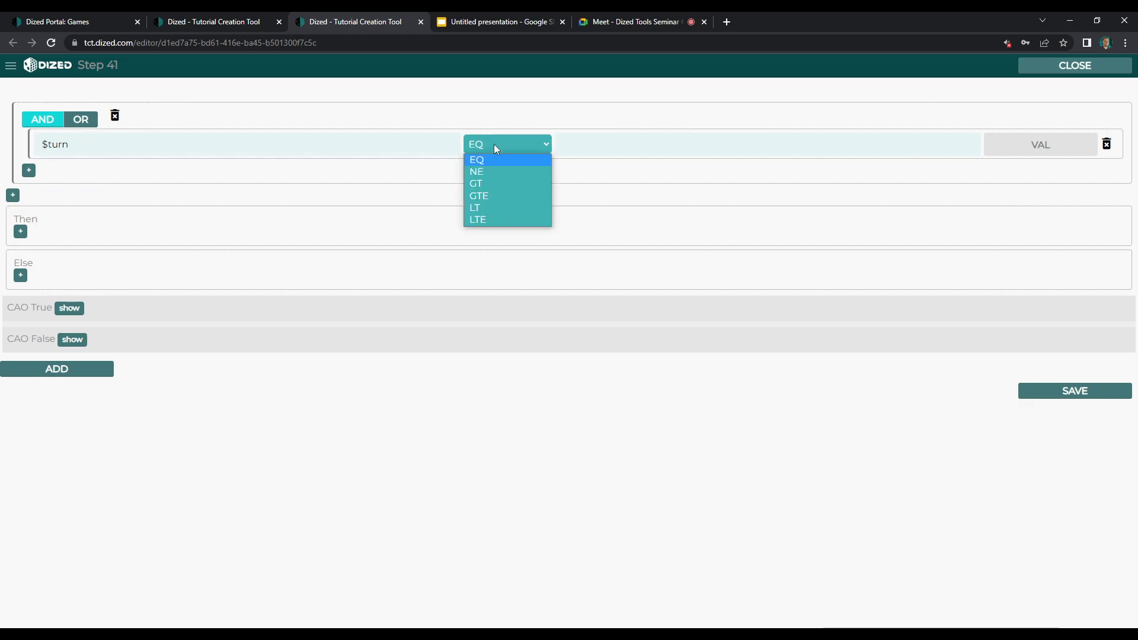
left_click(487, 195)
left_click(615, 140)
type("2")
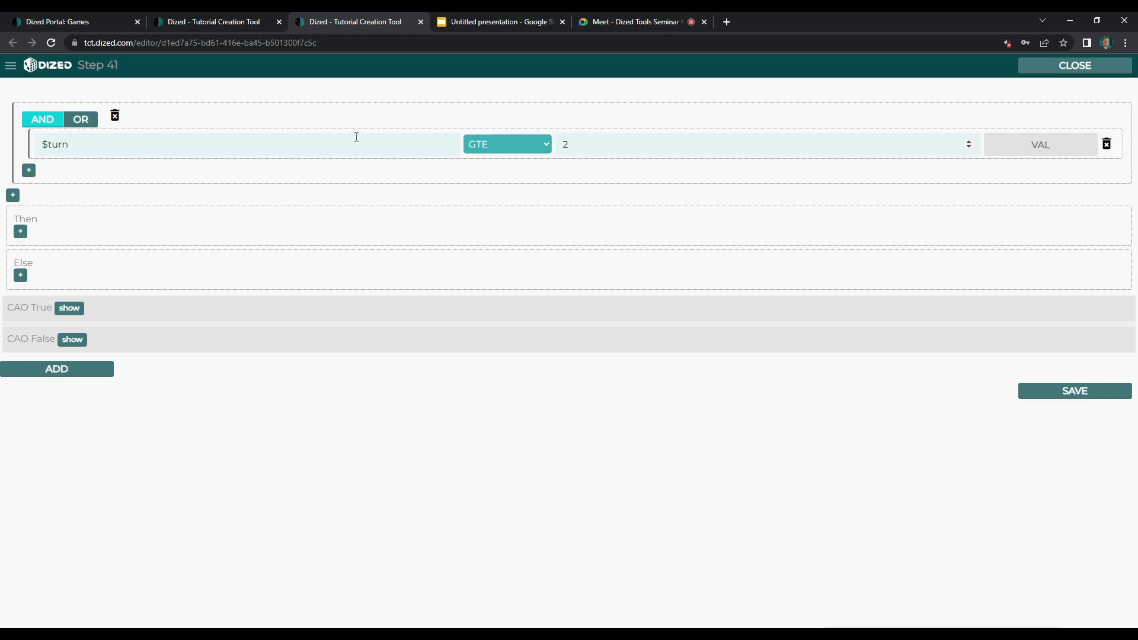
- Add GoToBlock actions to the Then and Else branches, with Then leading to R1-013 Did you reach a village?
left_click(21, 231)
left_click(37, 239)
left_click(59, 285)
left_click(20, 303)
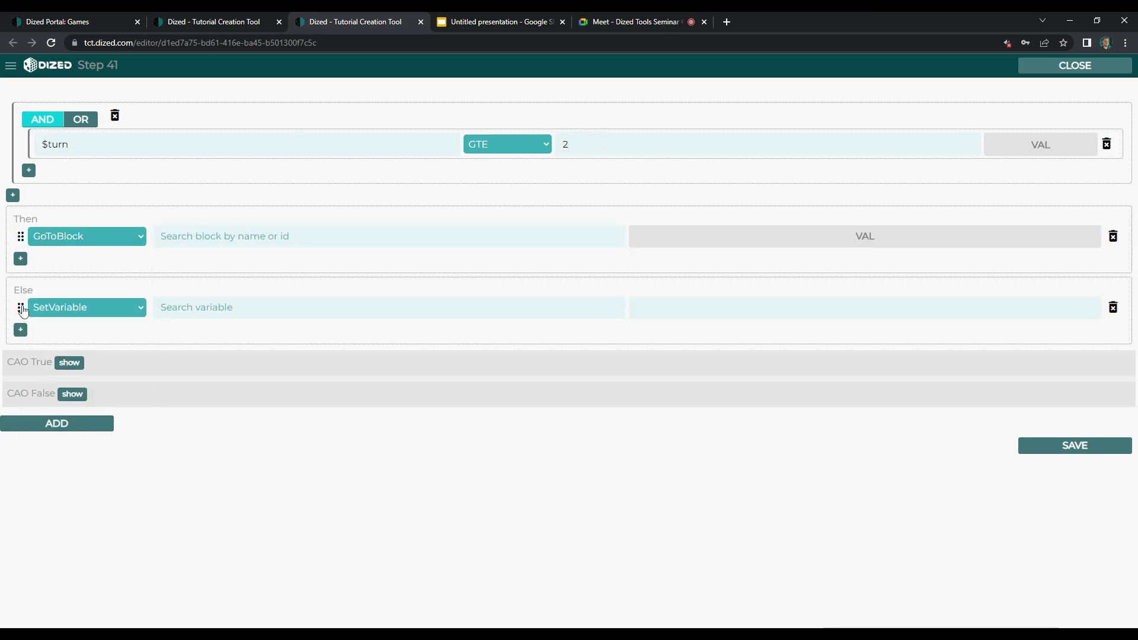
left_click(75, 313)
left_click(75, 360)
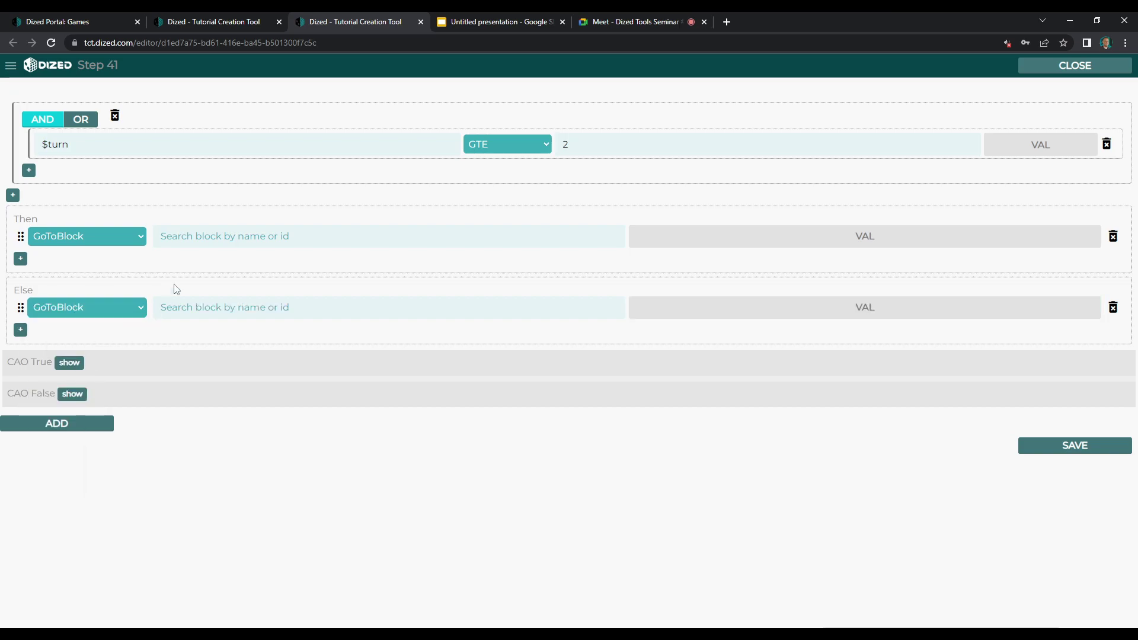
left_click(226, 238)
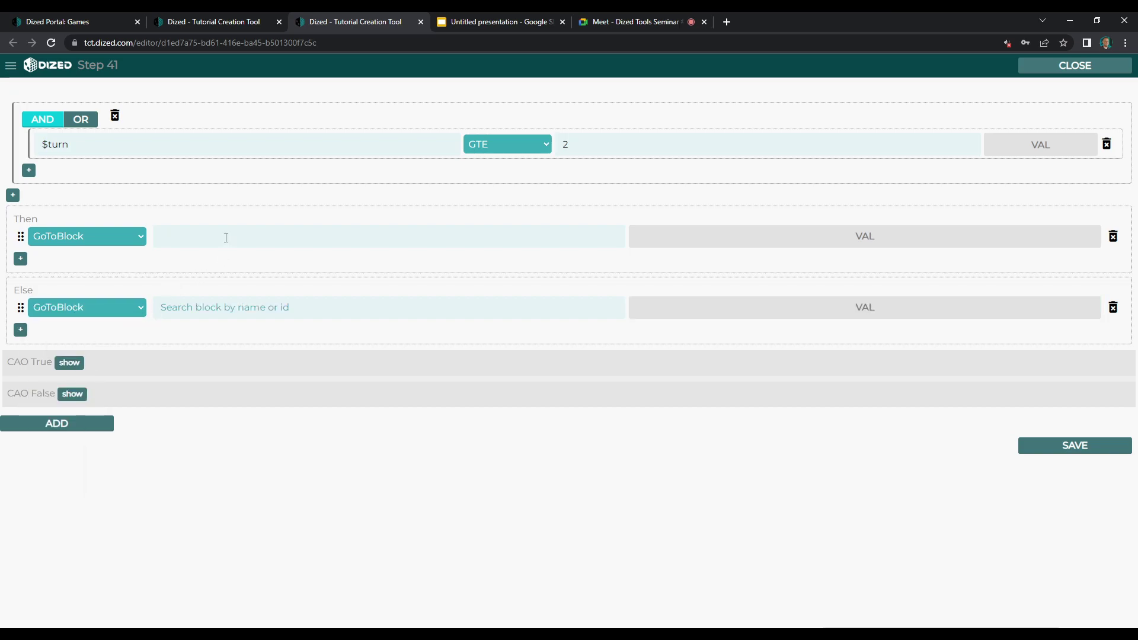
type("vill")
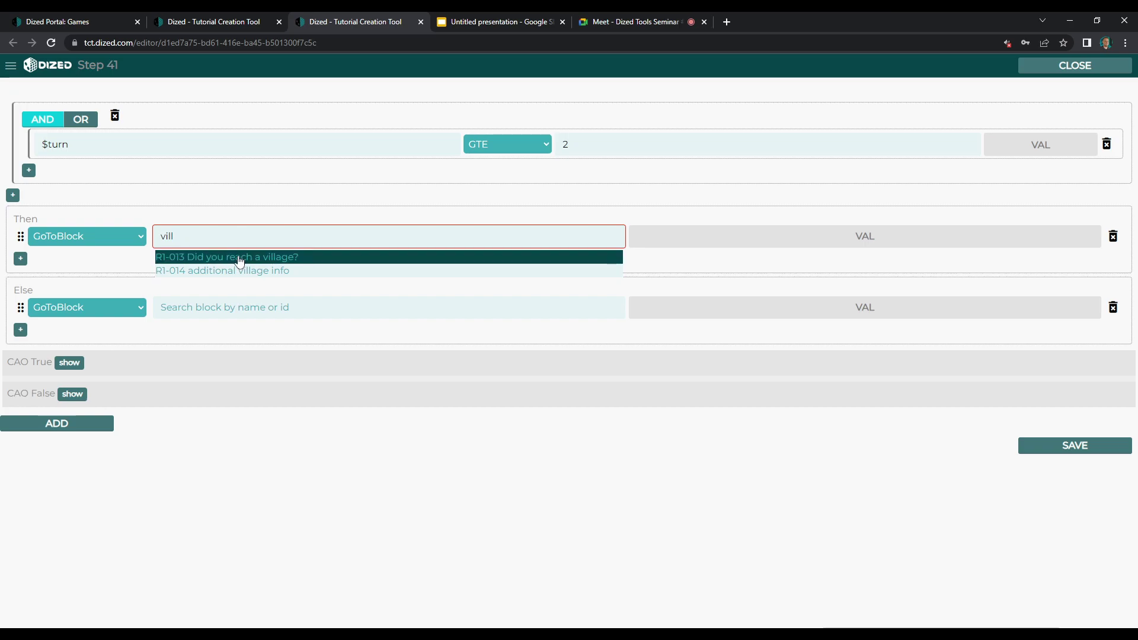
left_click(237, 256)
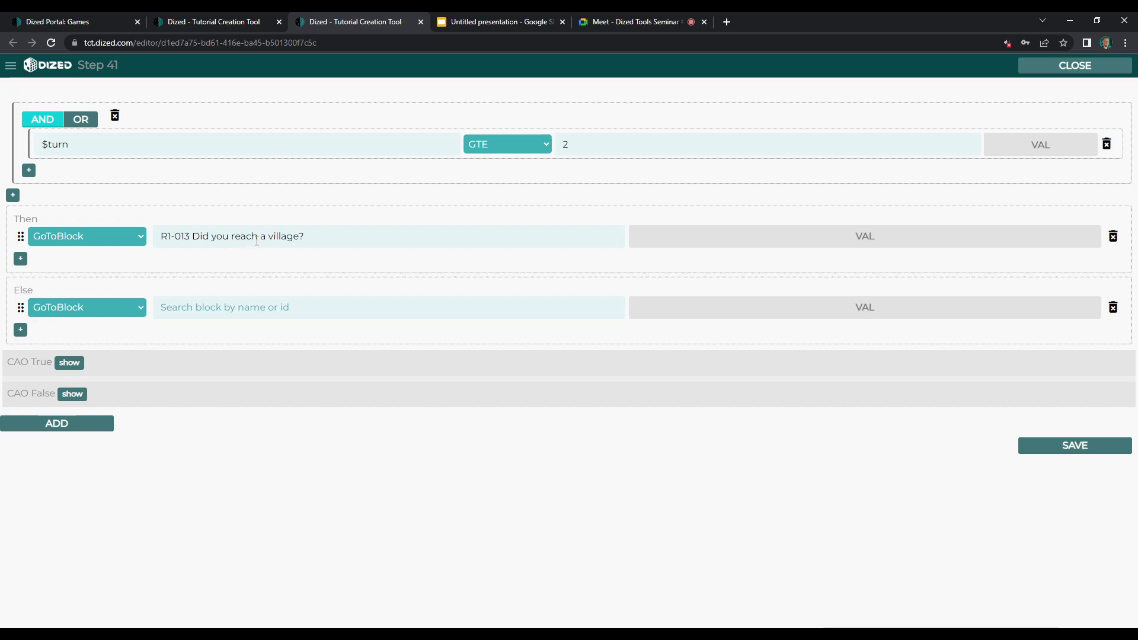
left_click(353, 243)
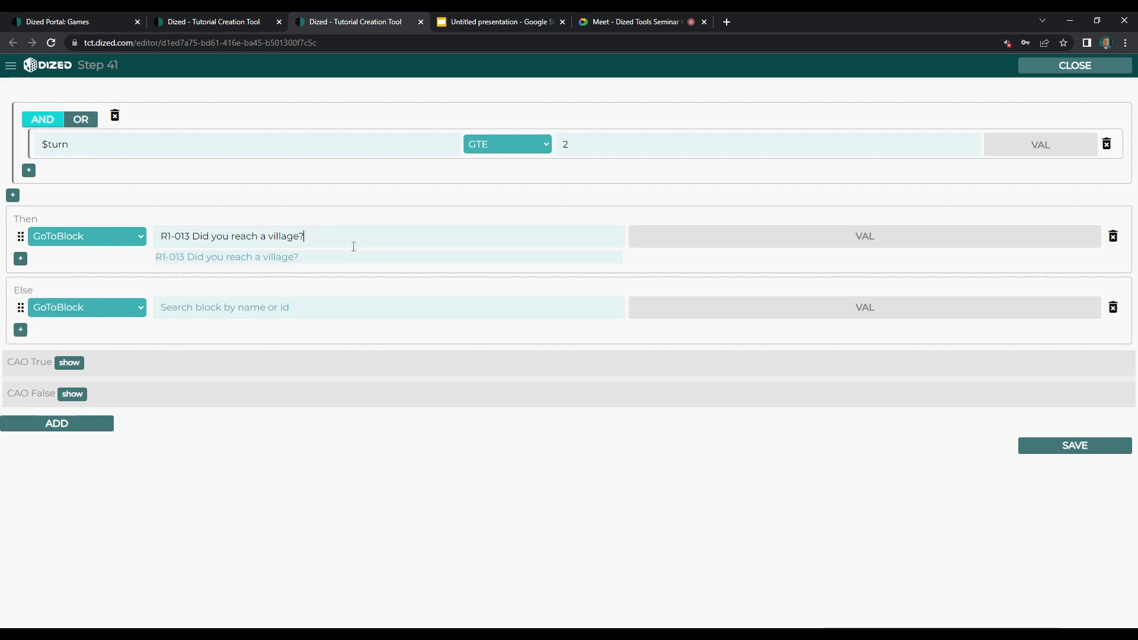
- Set the Else branch target to R1-007 Refill and end your turn, then save and close the logic block
left_click(240, 301)
left_click(195, 313)
type("r1-00")
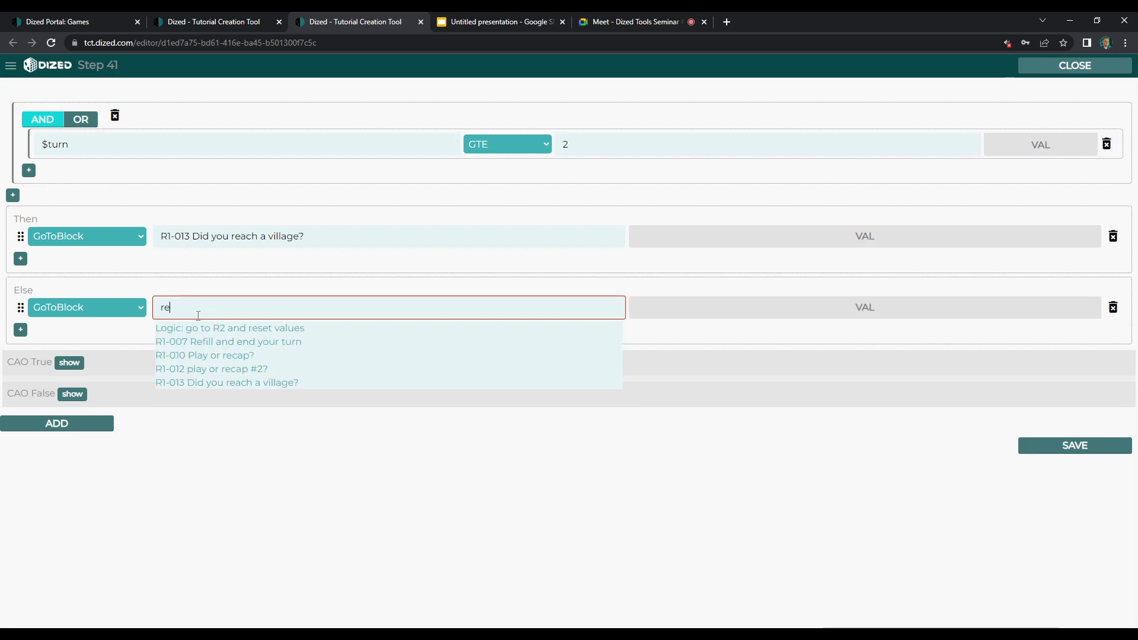
left_click(206, 325)
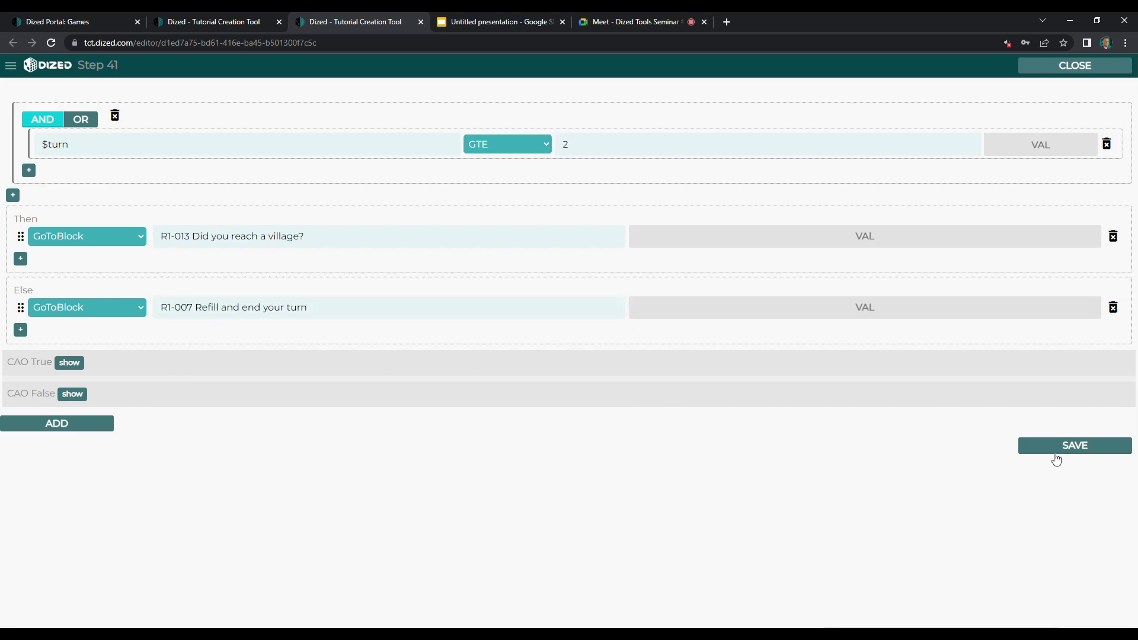
left_click(1068, 70)
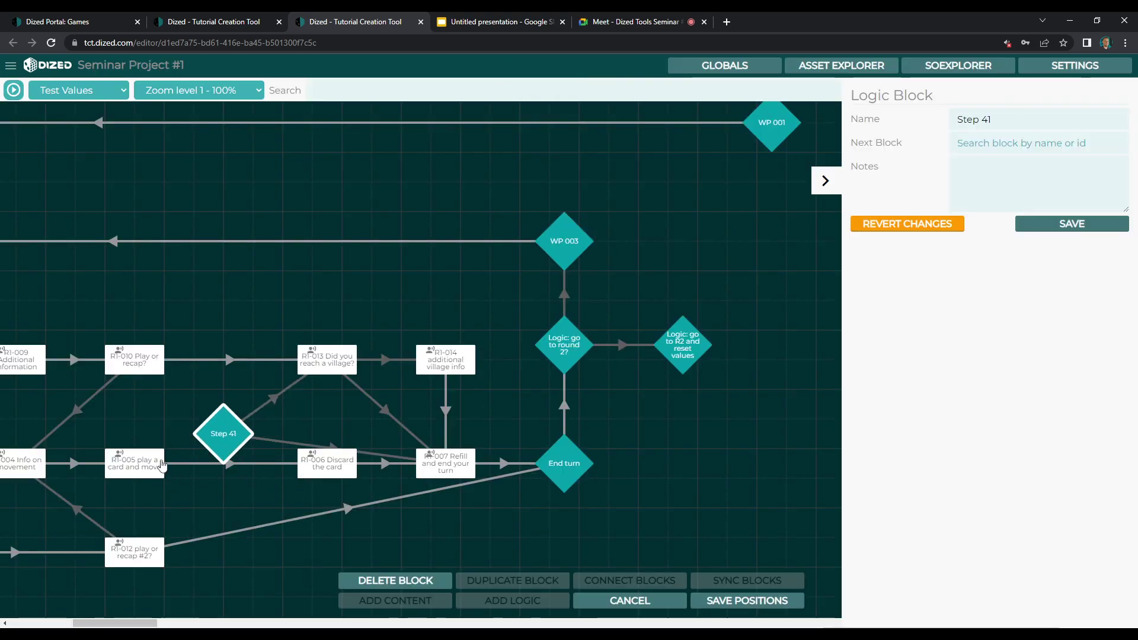
- Align the new logic block with the R1-005 row, rename it Logic: ask about villages?, and connect R1-005 play a card and move to it
left_click_drag(227, 443, 227, 473)
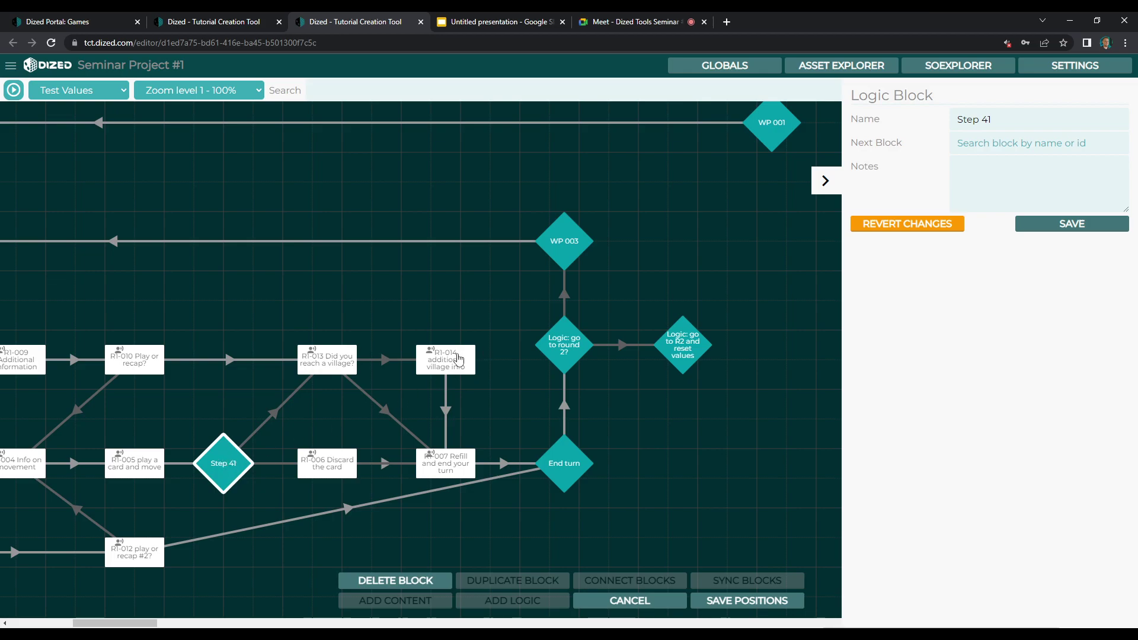
key("ctrl+a")
type("Log")
left_click(1063, 226)
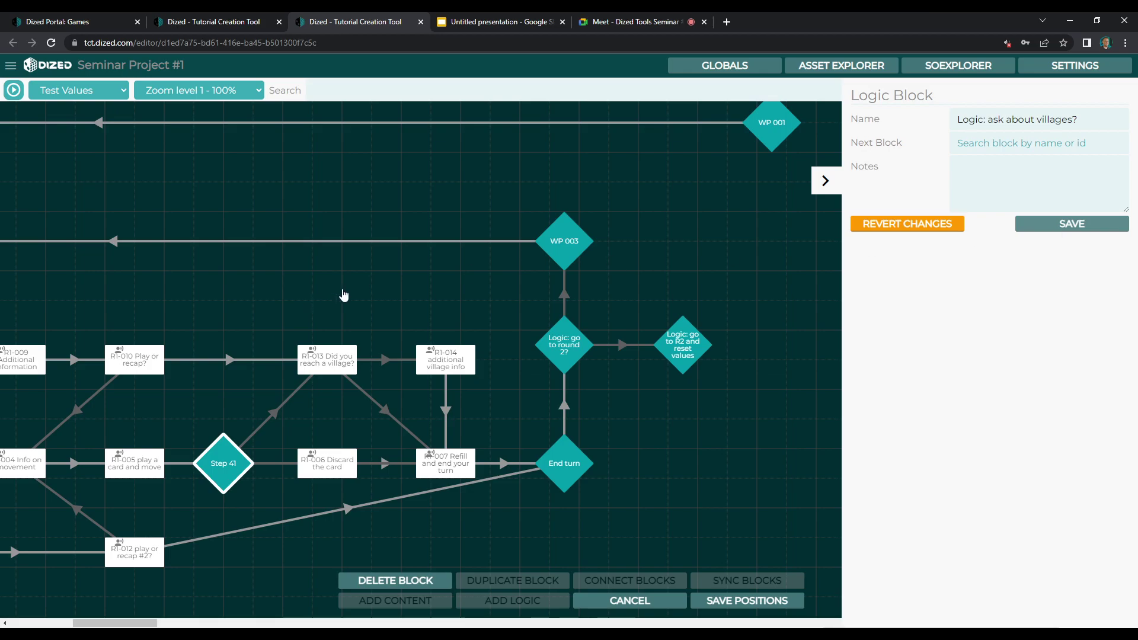
left_click(143, 478, "shift")
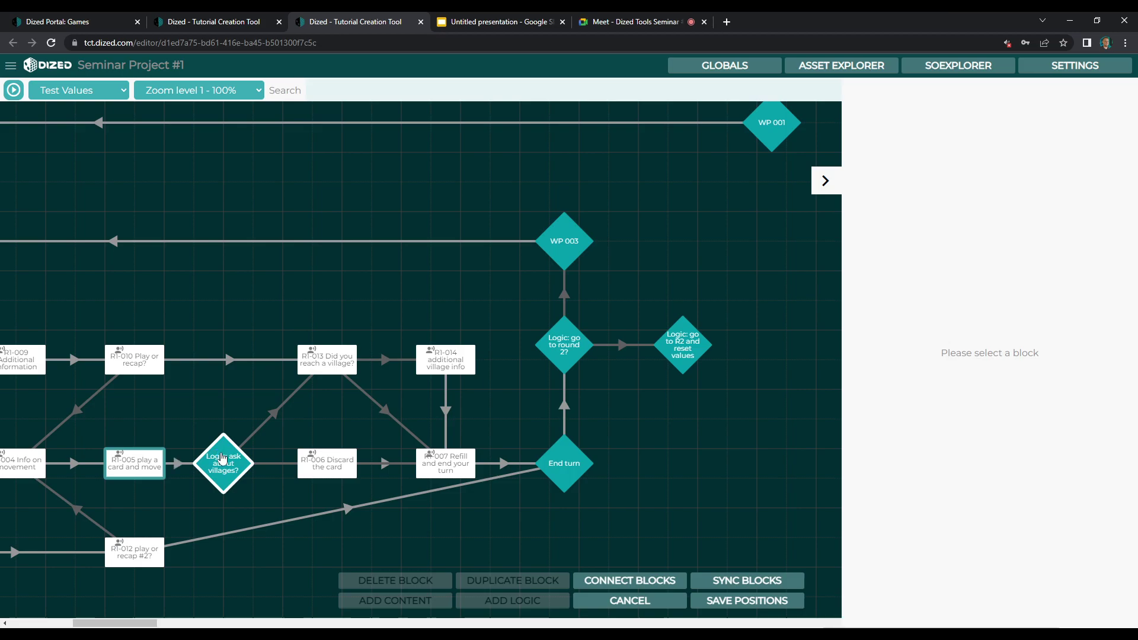
- Change the Else target of Logic: ask about villages? to R1-006 Discard the card, save and close it, and keep R1-006 in its row
left_click_drag(121, 623, 117, 623)
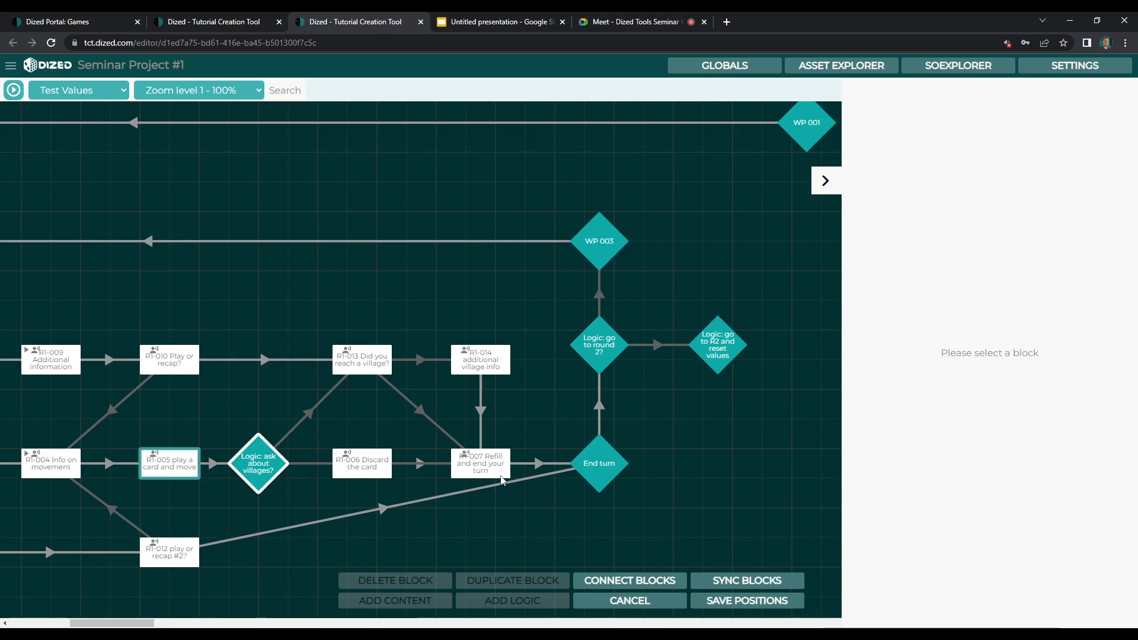
left_click_drag(349, 460, 364, 438)
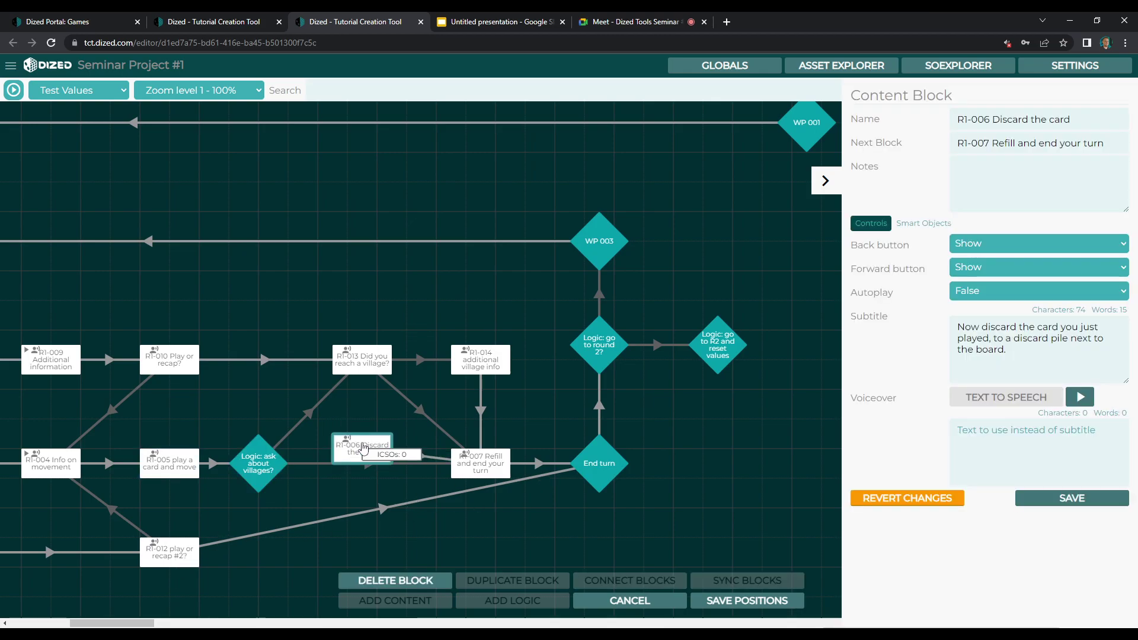
left_click(274, 463)
double_click(272, 468)
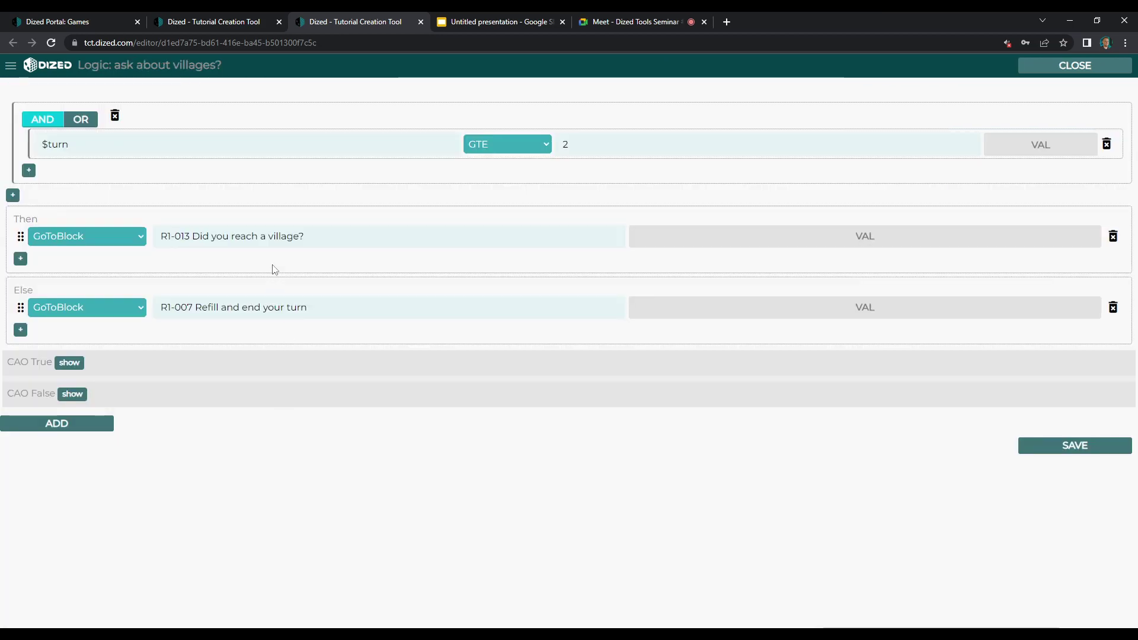
left_click_drag(193, 307, 495, 315)
key("BackSpace")
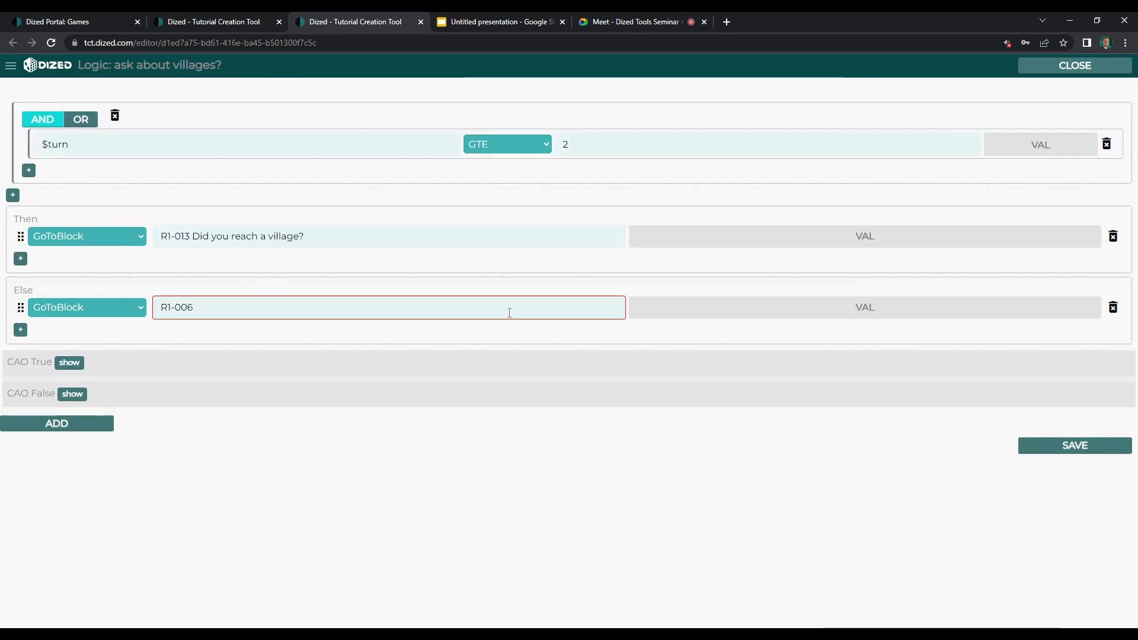
type("6")
left_click(335, 329)
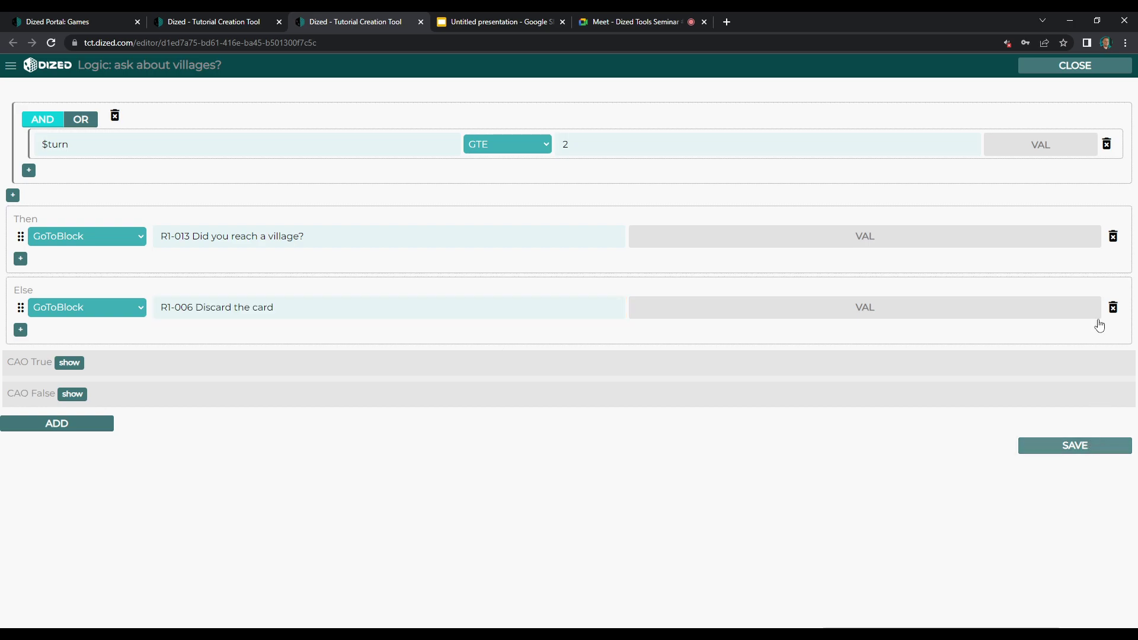
left_click(1078, 72)
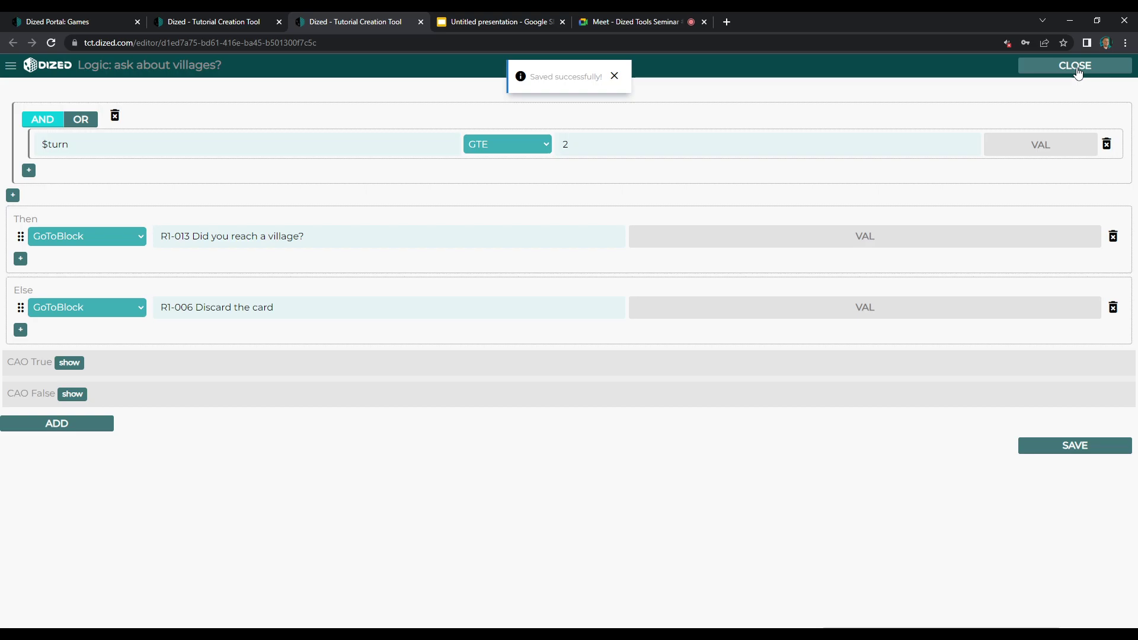
left_click(1078, 67)
left_click(362, 444)
left_click_drag(365, 460, 369, 474)
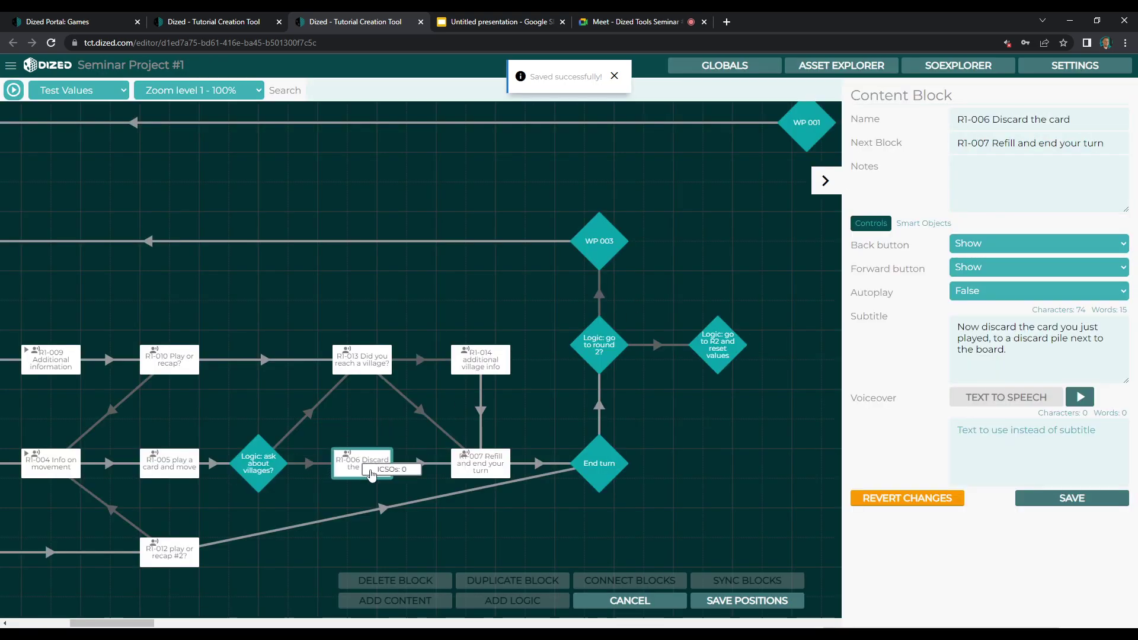
- Connect R1-012 play or recap #2? to Logic: ask about villages?, place R1-012 directly below it and save the positions
mouse_move(188, 551)
left_mouse_down()
mouse_move(160, 558)
mouse_move(193, 563)
left_mouse_up()
left_click_drag(100, 624, 90, 624)
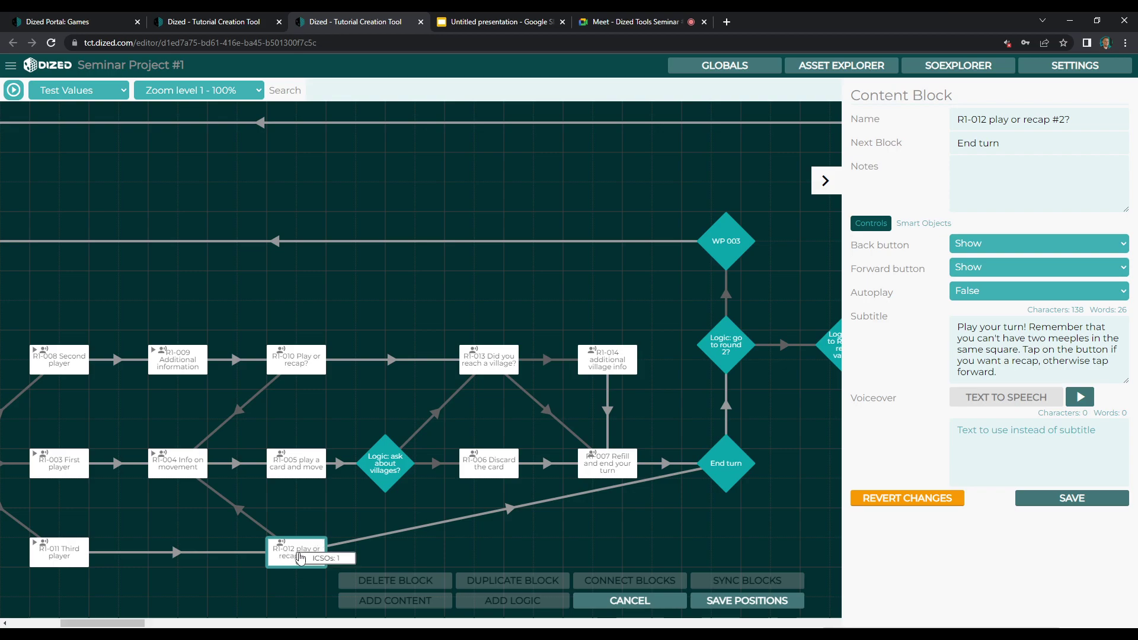
left_click(386, 474)
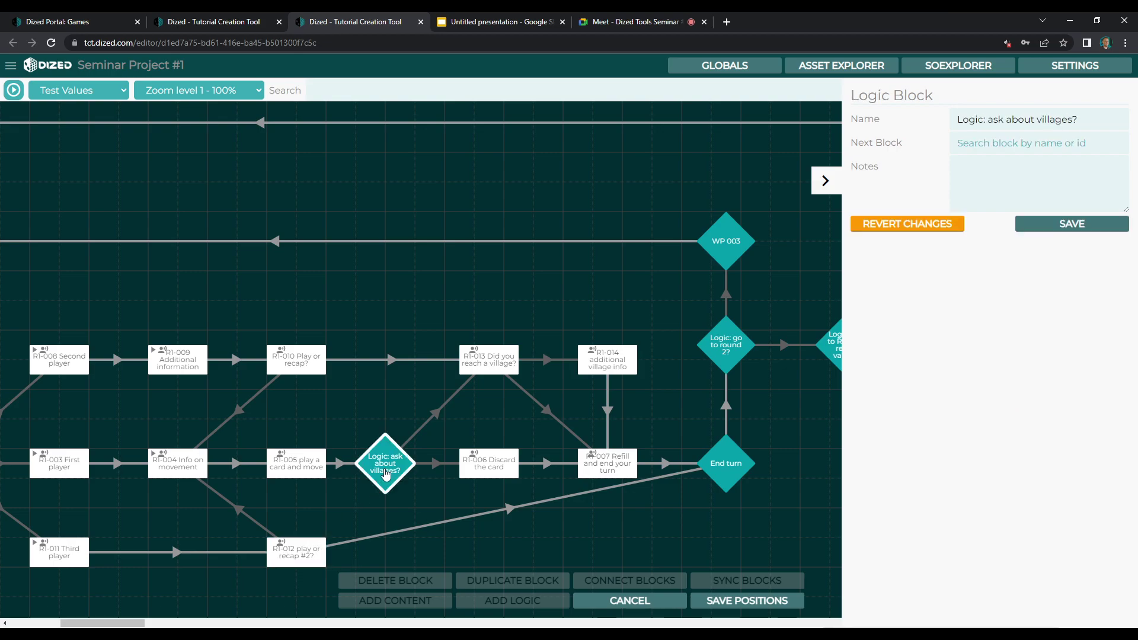
left_click(311, 563)
left_click(390, 468)
left_click(319, 545)
left_click(388, 472)
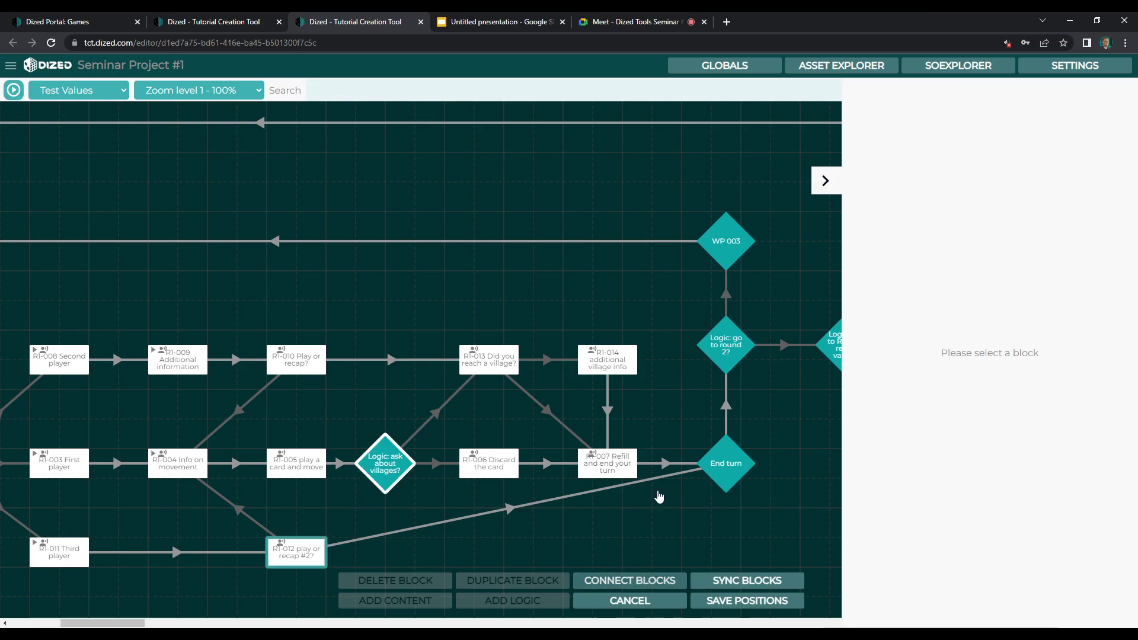
left_click(302, 556)
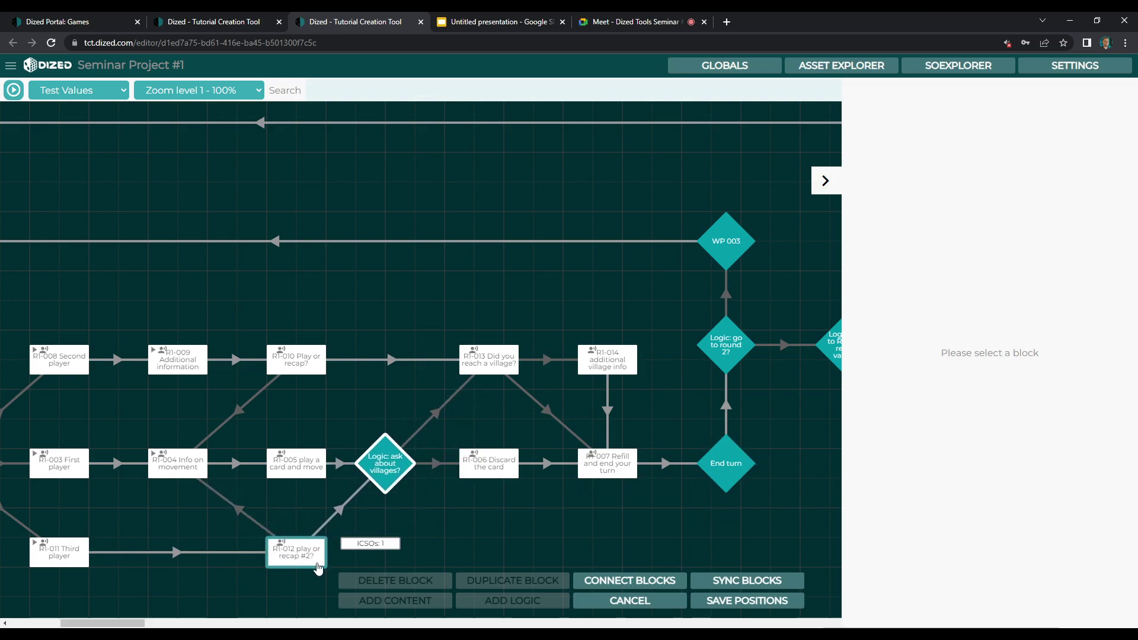
left_click_drag(373, 547, 417, 560)
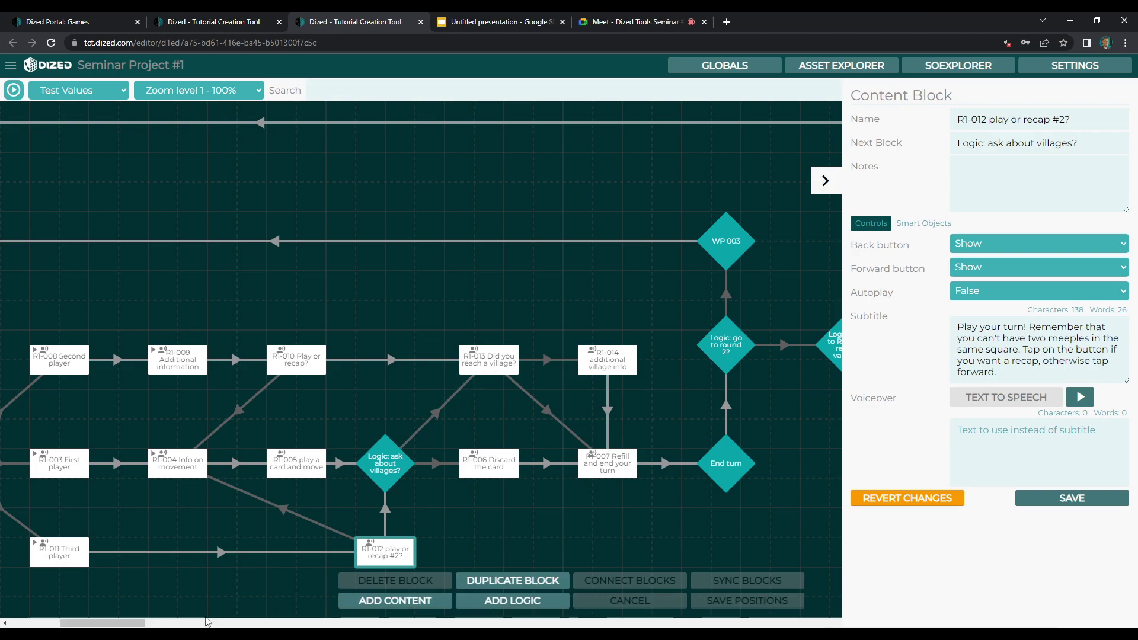
- Review the condition and branches of Logic: ask about villages? and the next-block settings of R1-006 and R1-007
left_click_drag(102, 623, 92, 623)
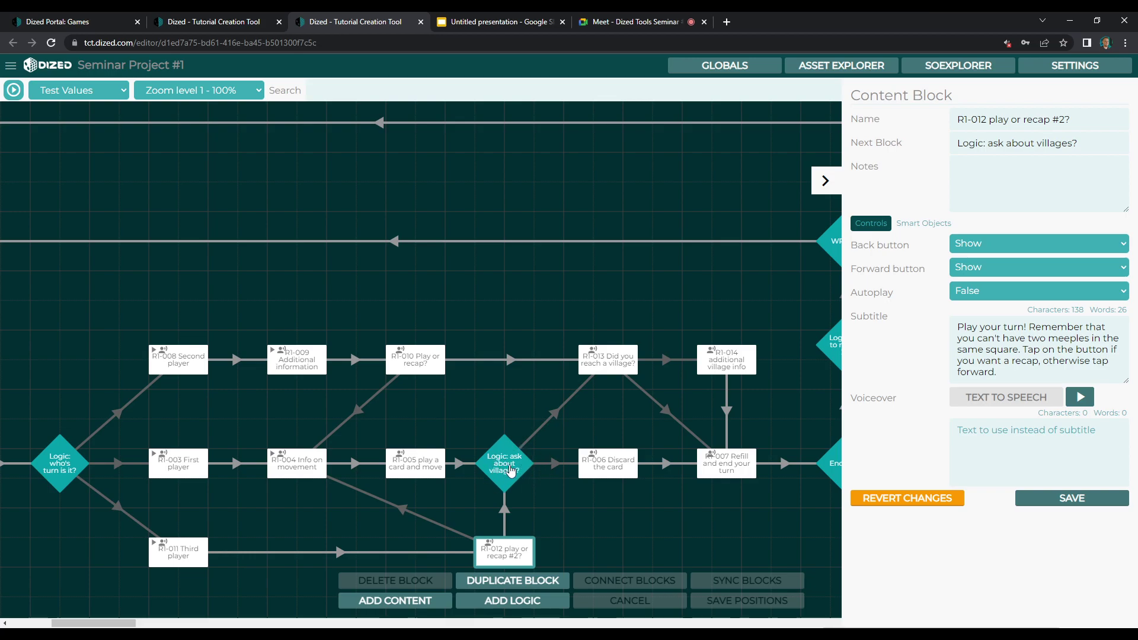
double_click(511, 470)
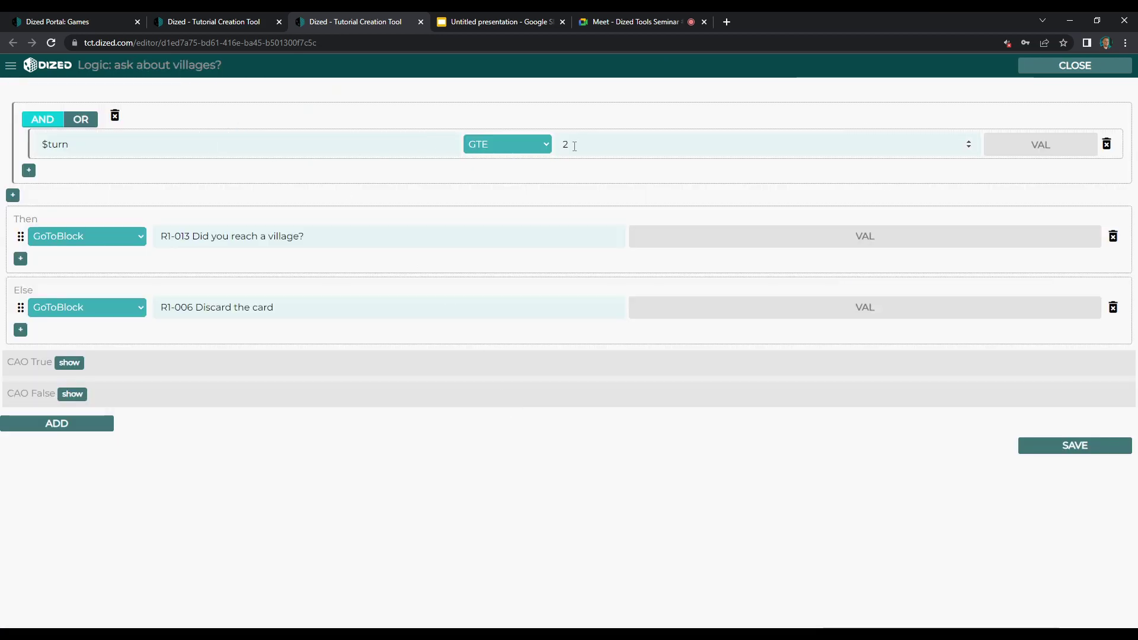
left_click(1064, 65)
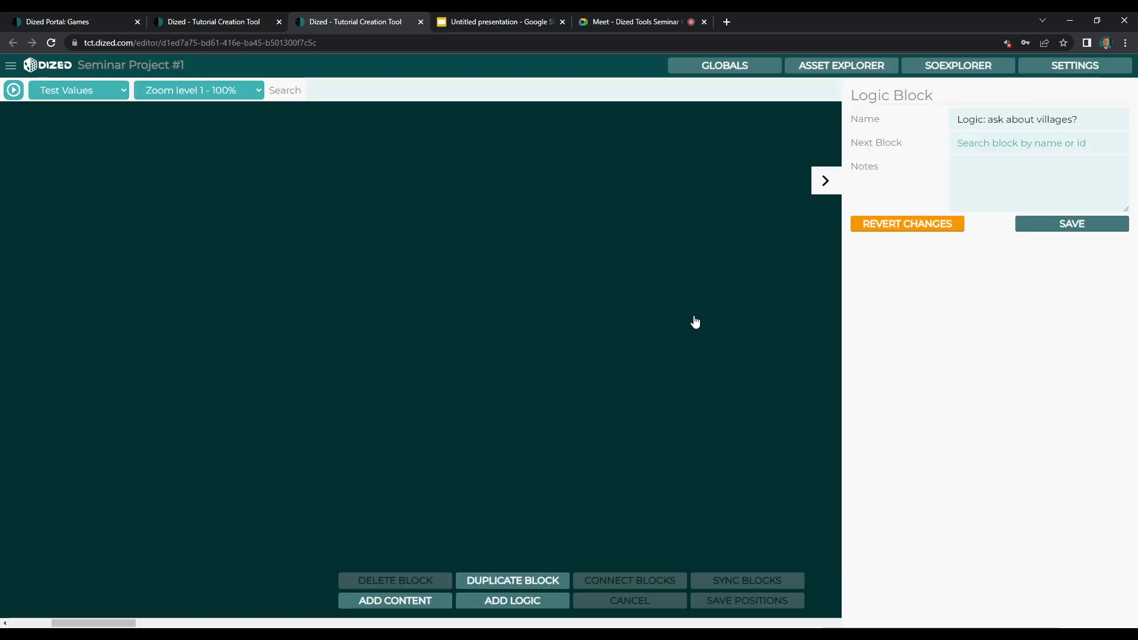
left_click(617, 465)
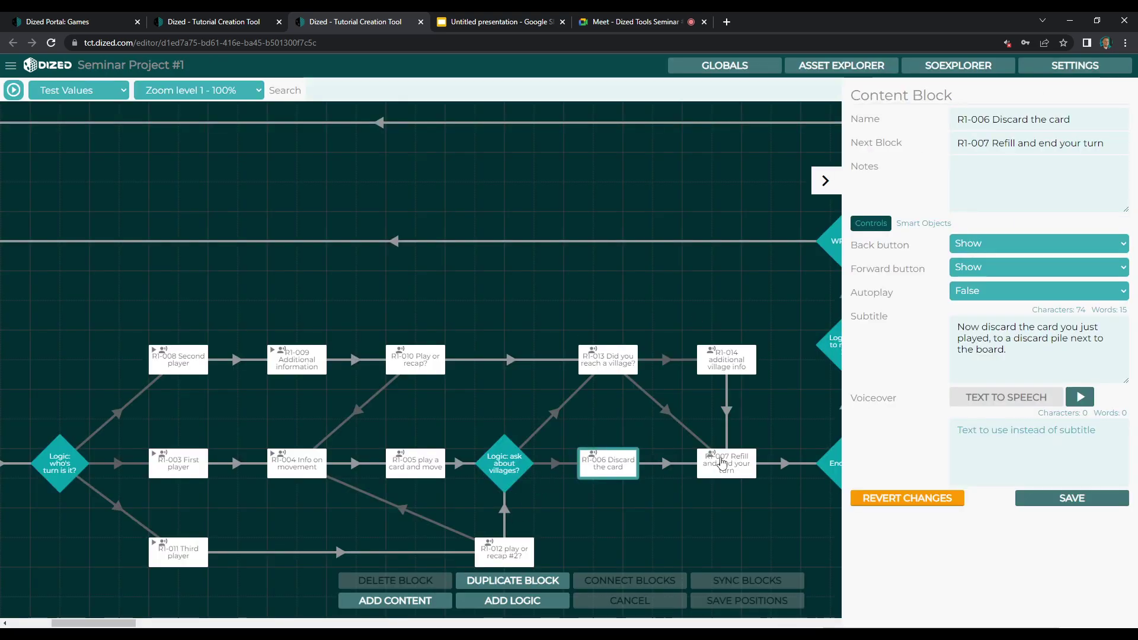
left_click(722, 463)
left_click(612, 471)
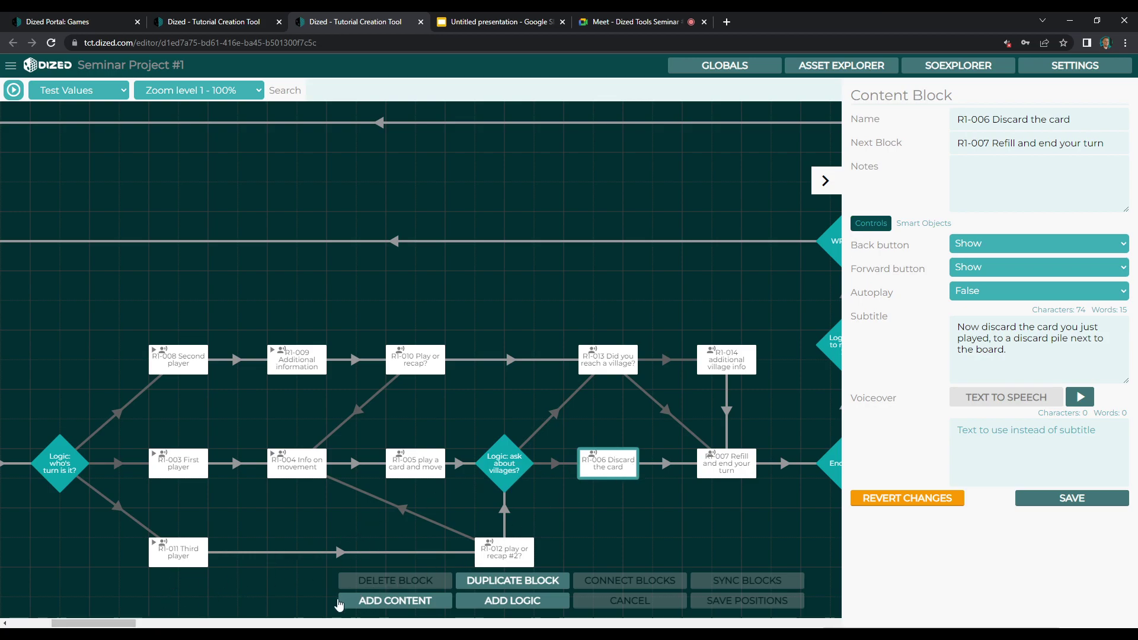
- Place R1-006 Discard the card directly after R1-005, connect the two, and connect R1-006 to Logic: ask about villages? moved after it
left_click_drag(498, 439, 522, 468)
left_click(421, 468)
left_click(511, 468, "shift")
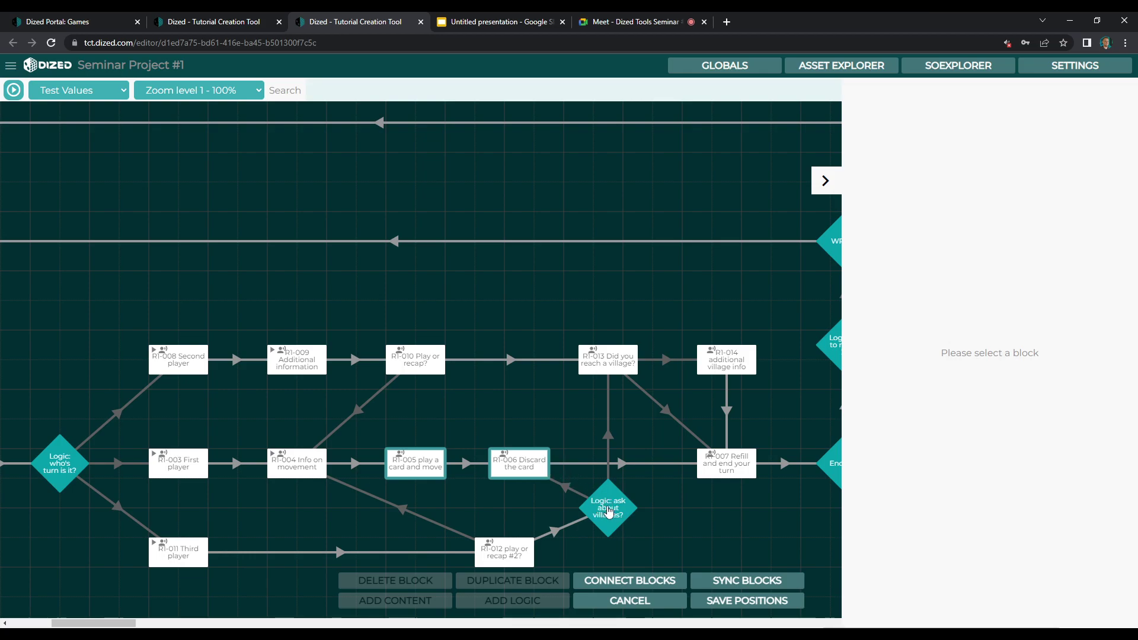
left_click_drag(613, 508, 624, 498)
left_click(545, 467)
left_click(605, 496, "shift")
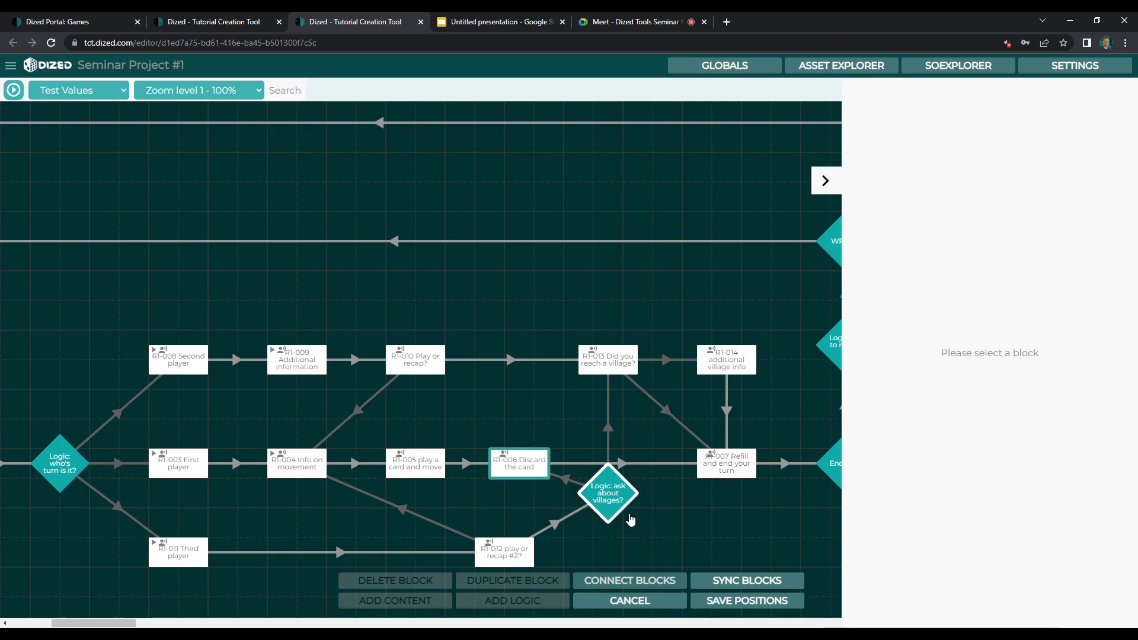
left_click(616, 499)
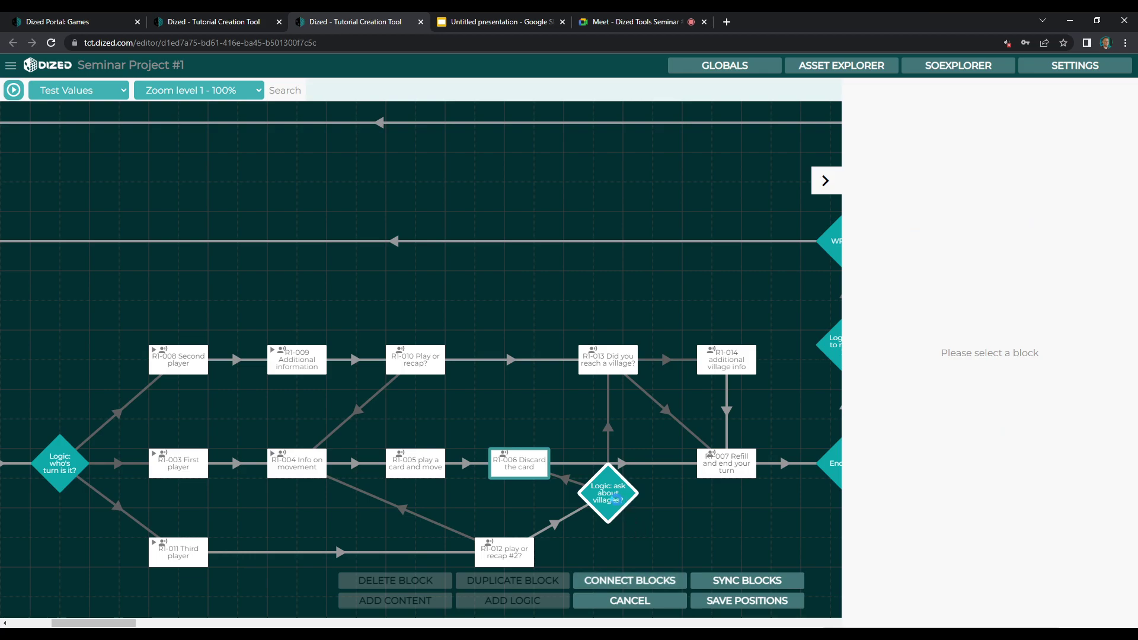
- Change the Else target of Logic: ask about villages? to R1-007 Refill and end your turn, then save and close it
double_click(617, 503)
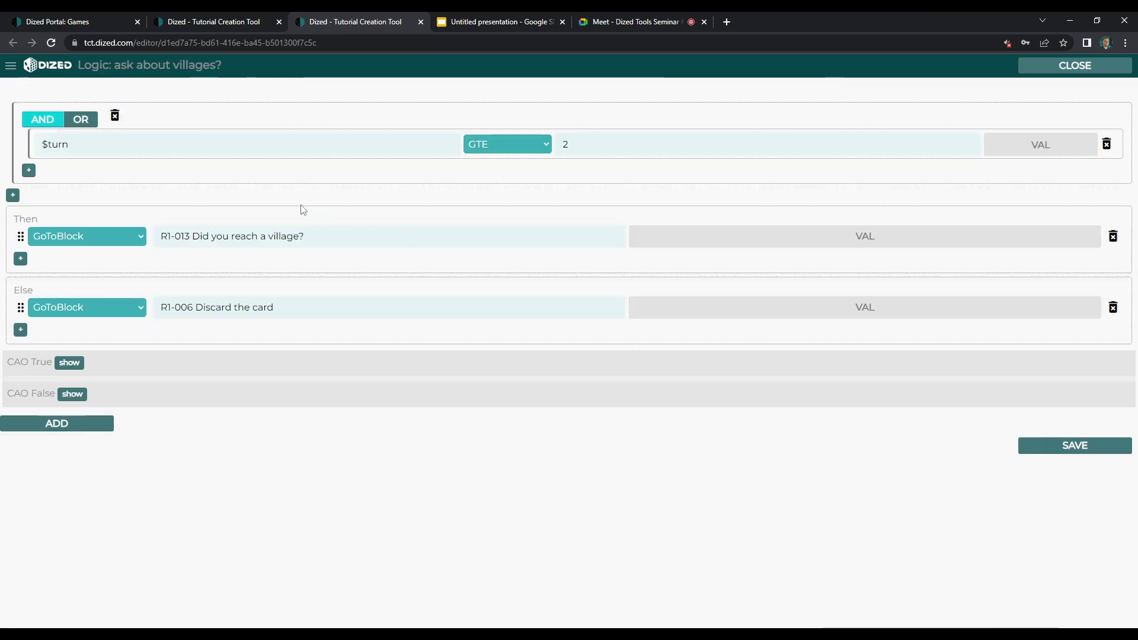
left_click_drag(187, 307, 410, 323)
type("7")
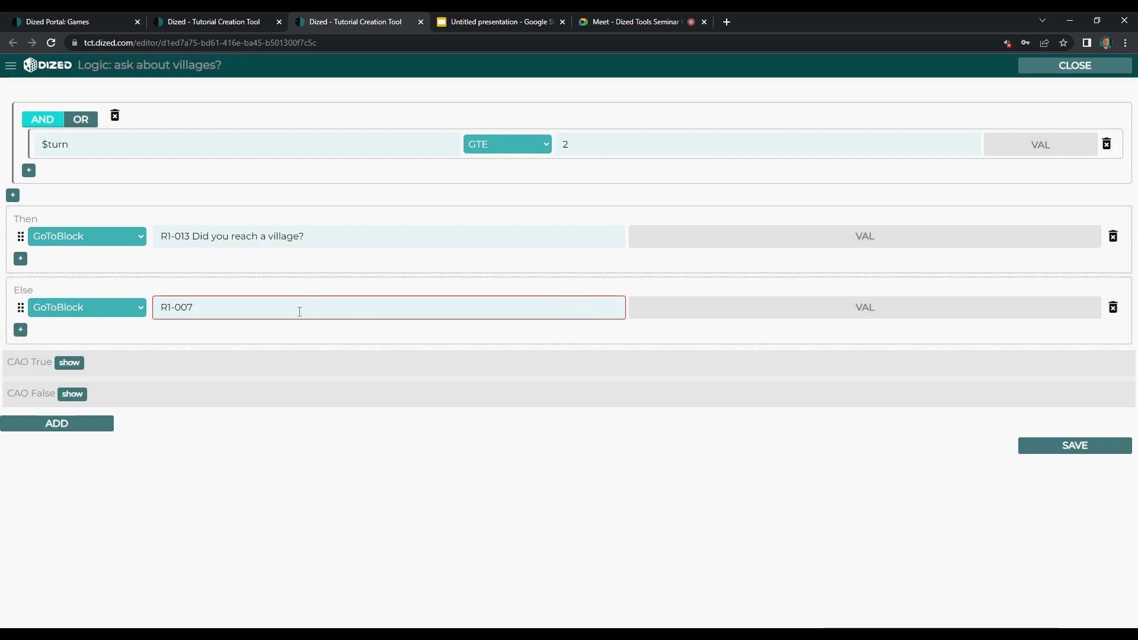
left_click(277, 327)
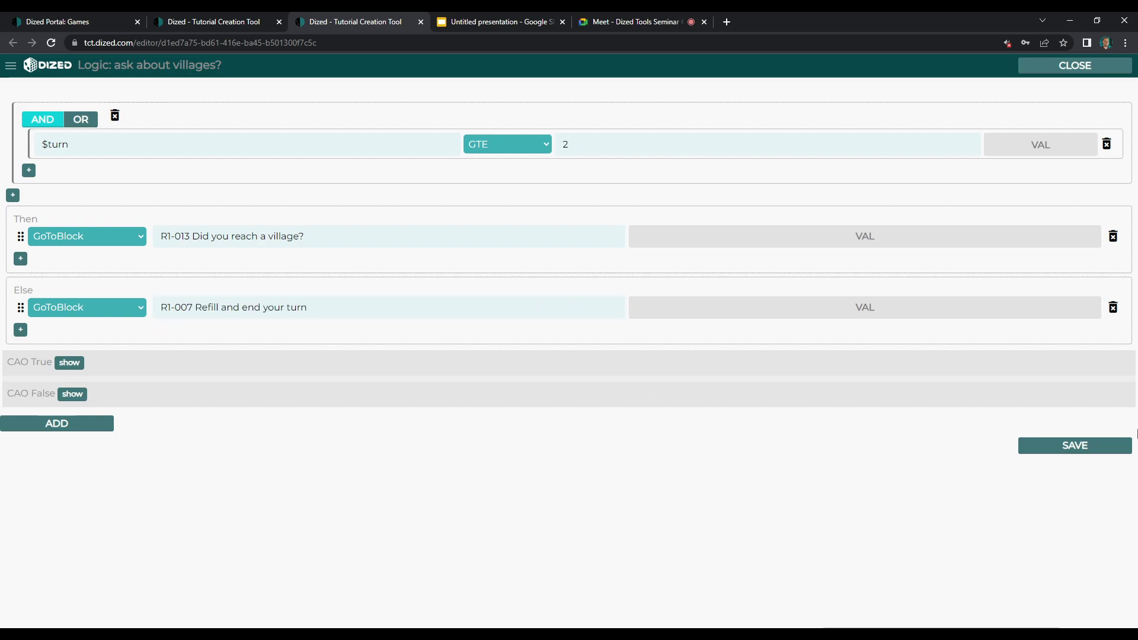
left_click(1072, 67)
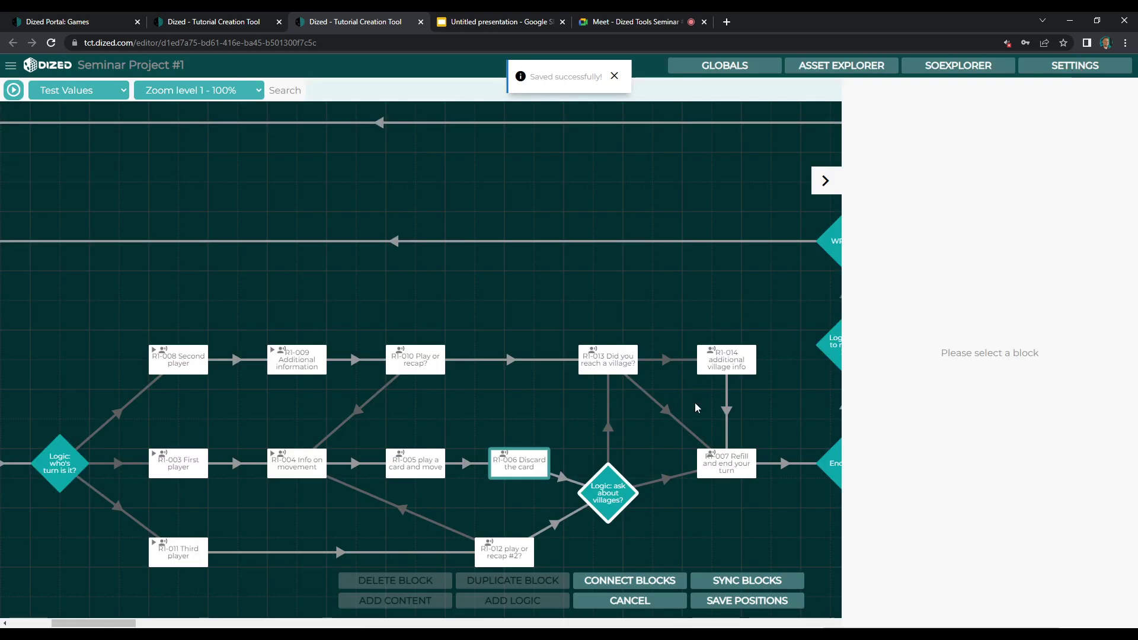
- Align Logic: ask about villages? between R1-006 and R1-007, place R1-013 directly above it, and save the positions
mouse_move(616, 492)
left_mouse_down()
mouse_move(613, 505)
mouse_move(631, 478)
left_mouse_up()
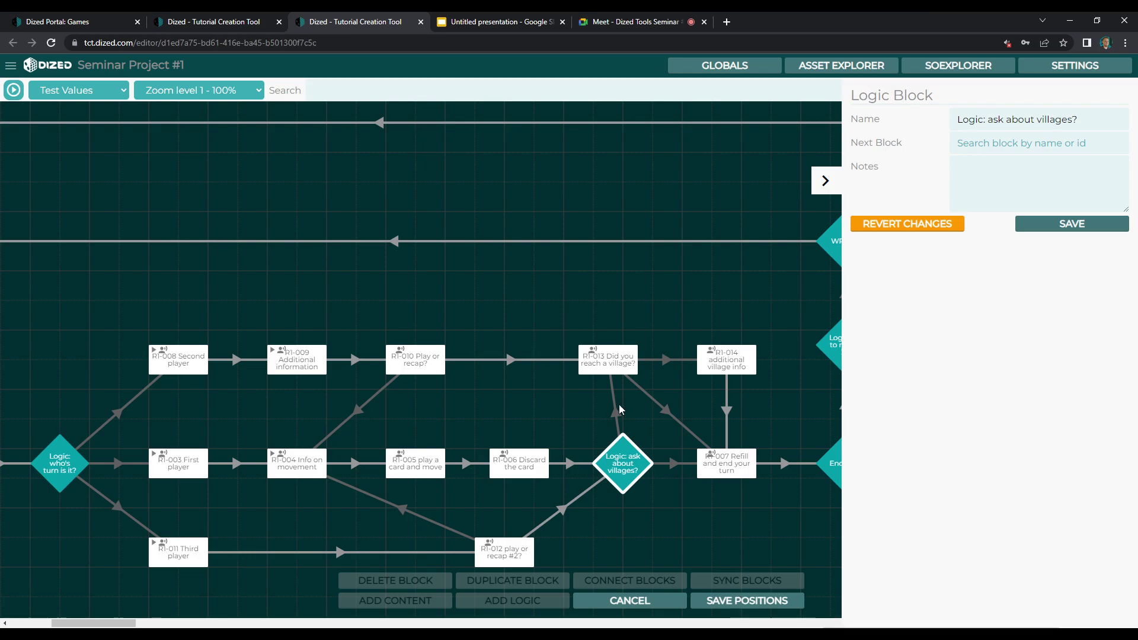
left_click_drag(624, 369, 639, 373)
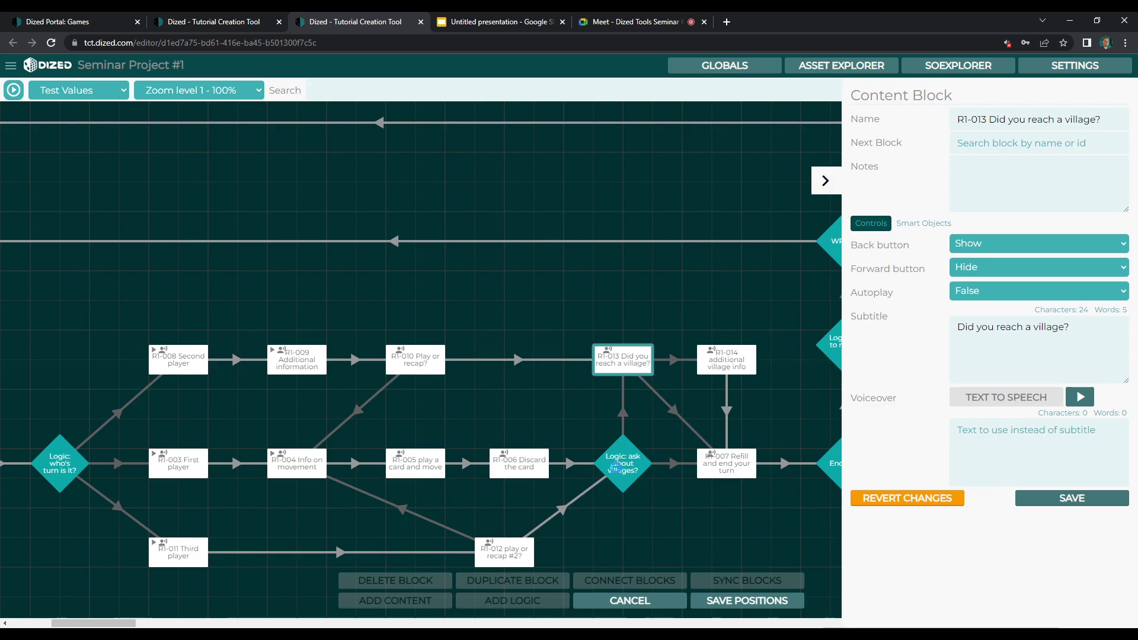
left_click(733, 459)
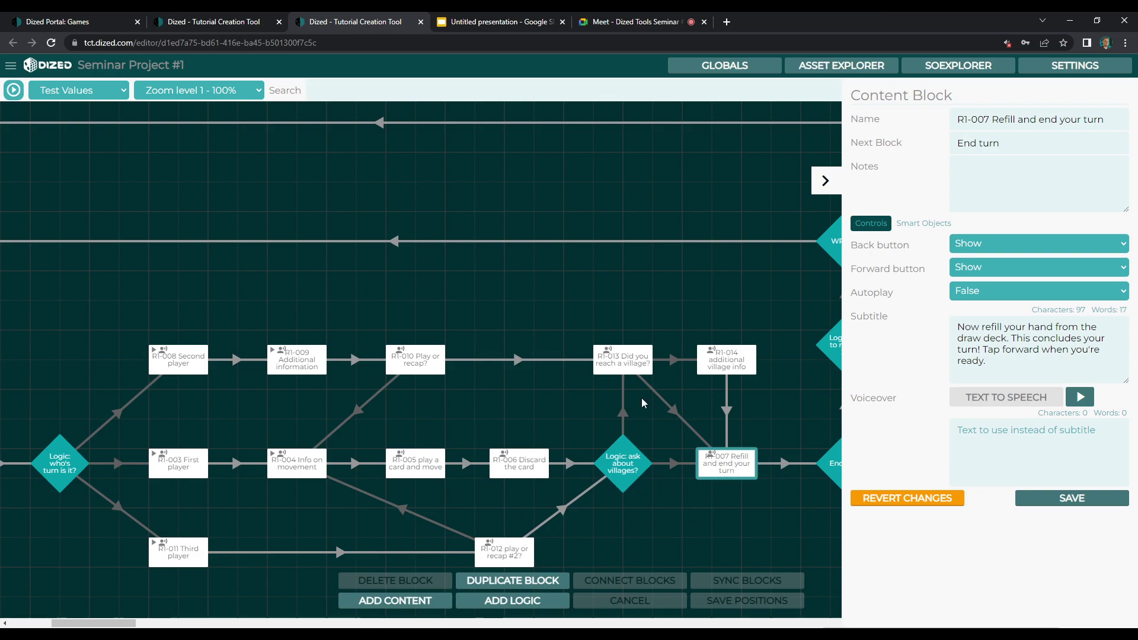
- Trace the second-player path from R1-010 Play or recap? through R1-013 to R1-007 Refill and end your turn
left_click(825, 181)
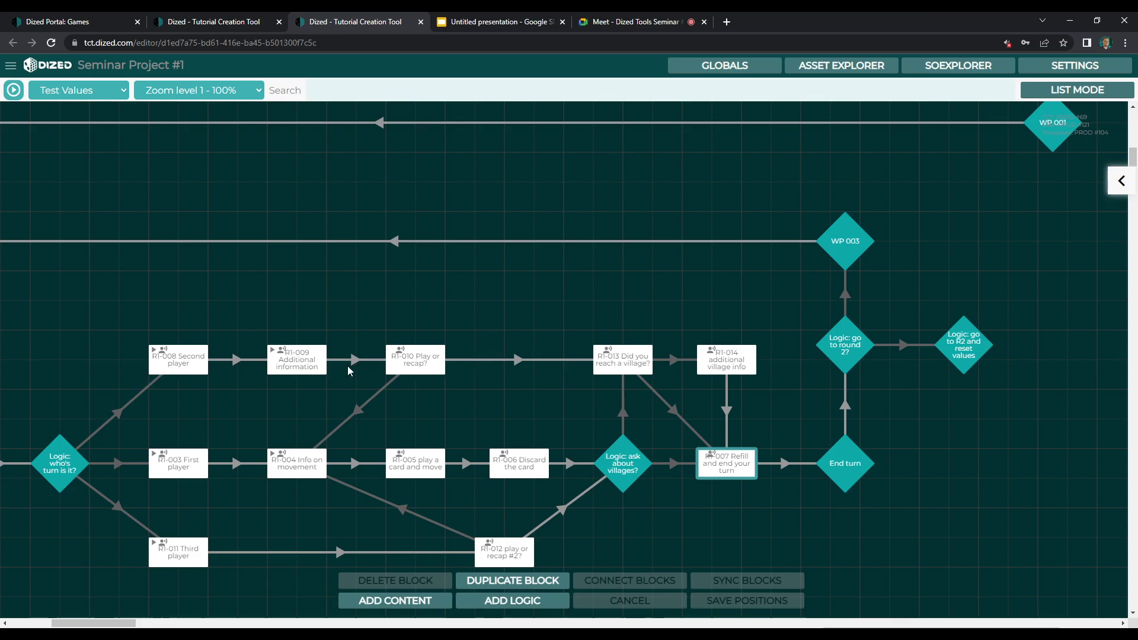
left_click(423, 364)
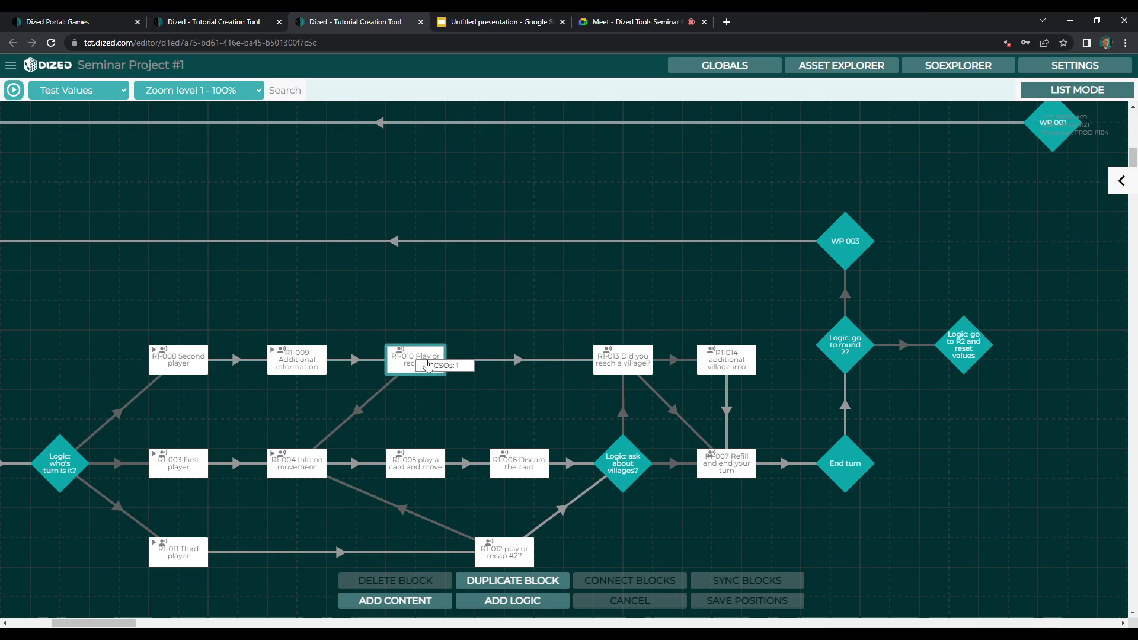
left_click(595, 360)
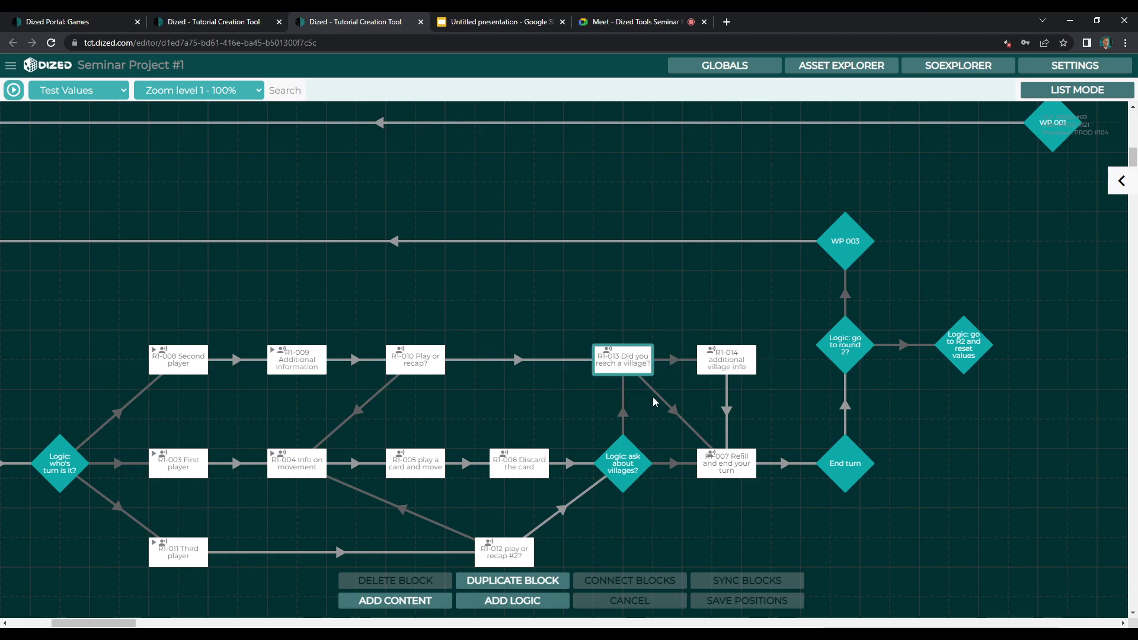
left_click(728, 470)
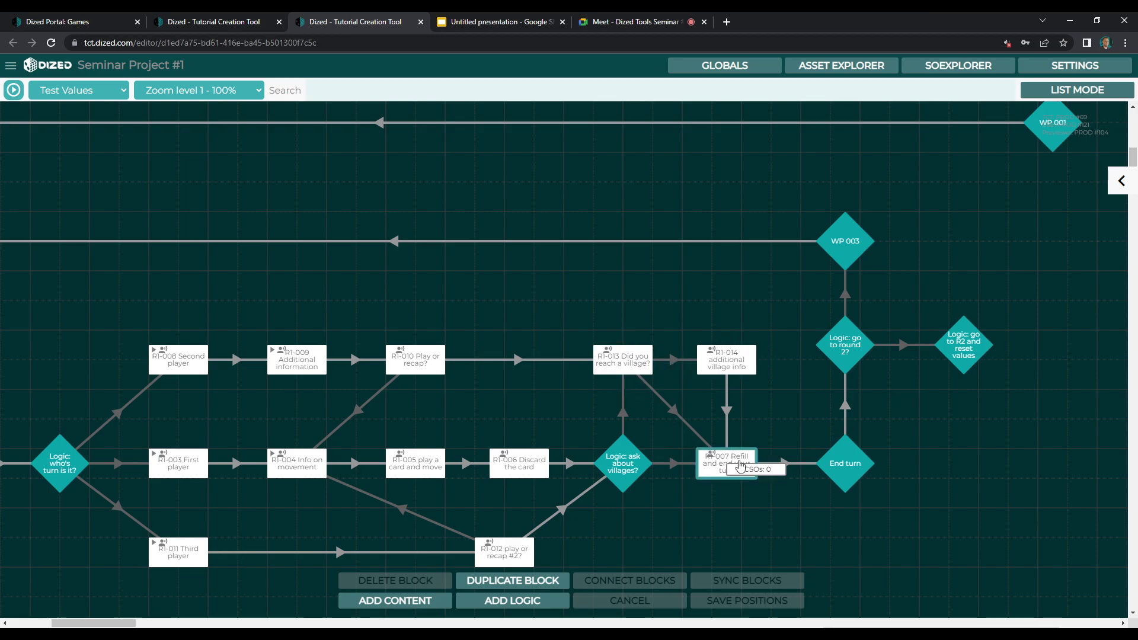
left_click(1121, 181)
left_click(825, 181)
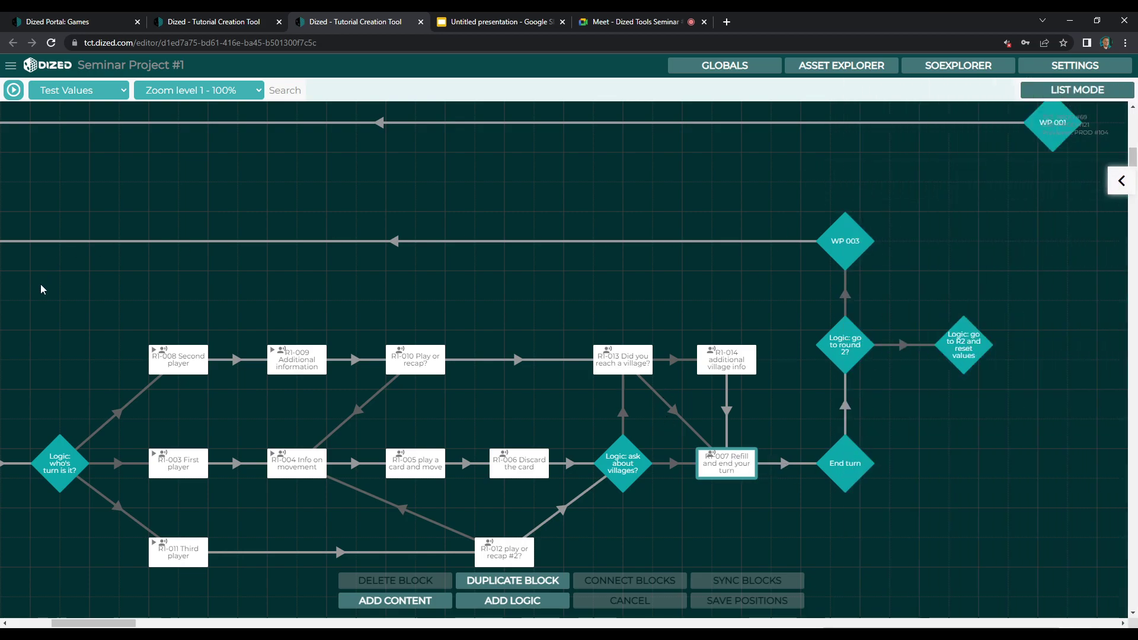
- Trace the recap path from R1-012 through R1-004, R1-005 and R1-006, and review the condition and branches of Logic: ask about villages?
left_click(501, 553)
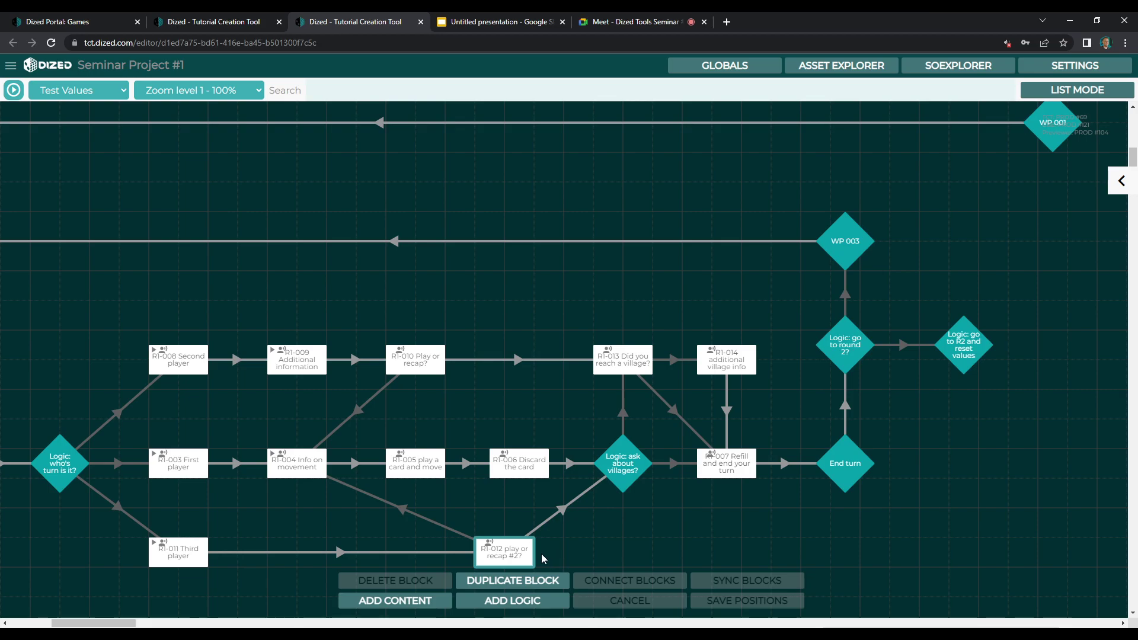
left_click(314, 472)
left_click(403, 475)
left_click(501, 474)
left_click(631, 466)
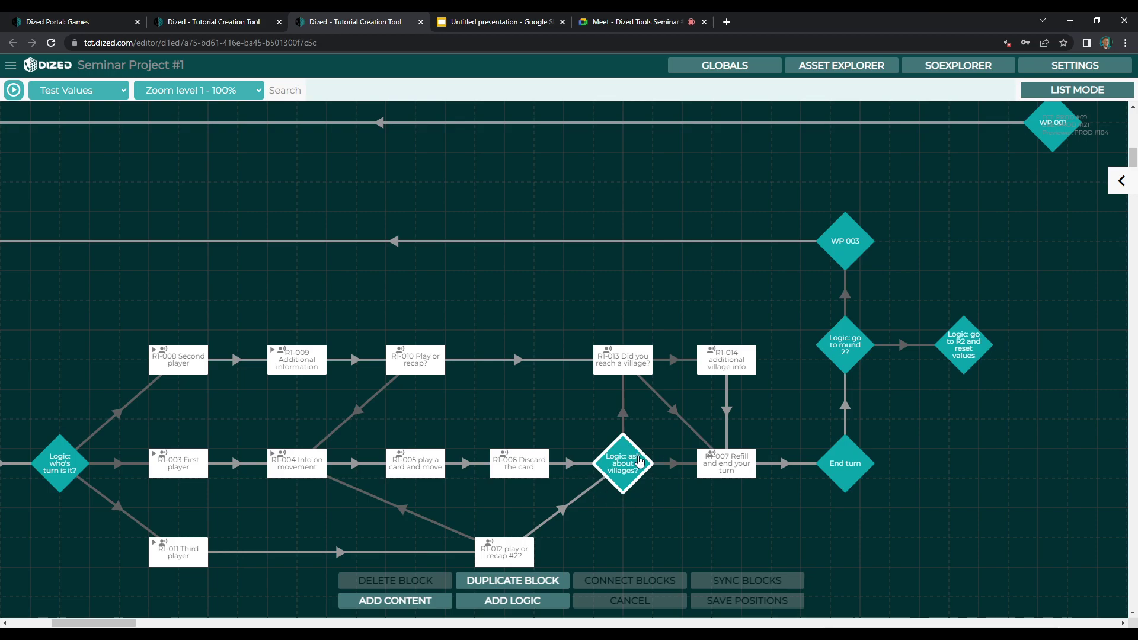
double_click(639, 462)
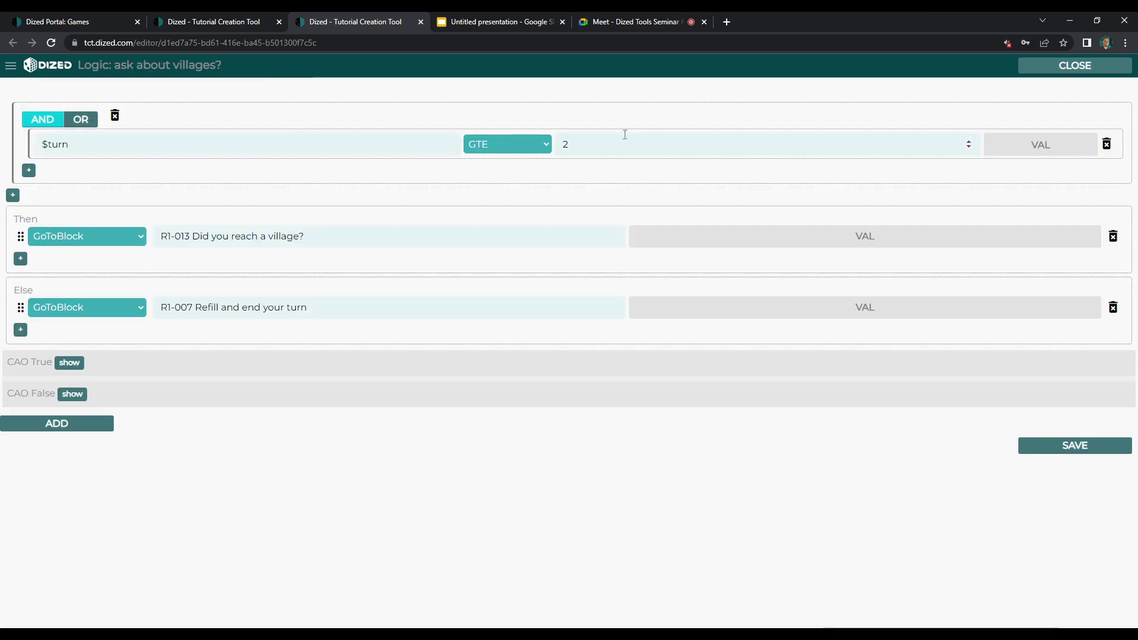
left_click(1075, 65)
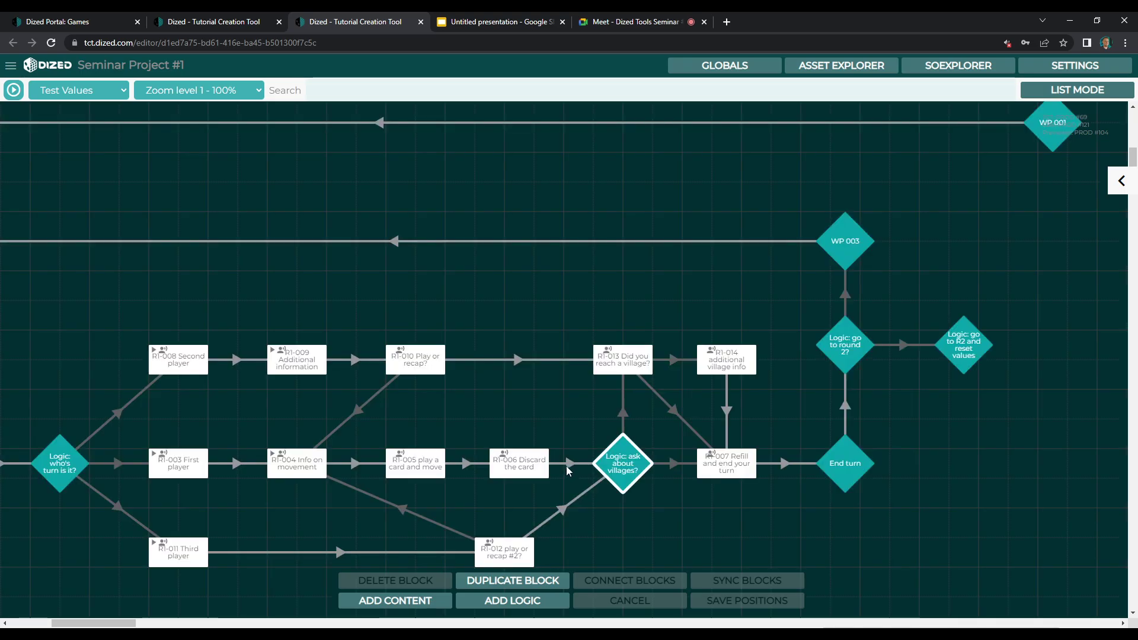
left_click(613, 355)
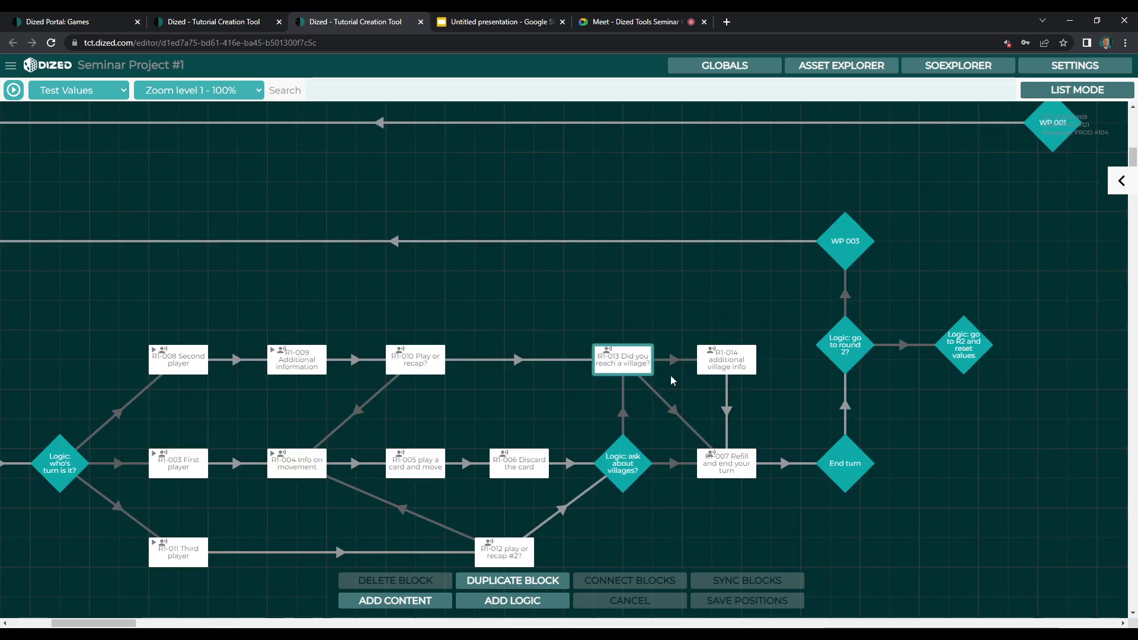
left_click(746, 465)
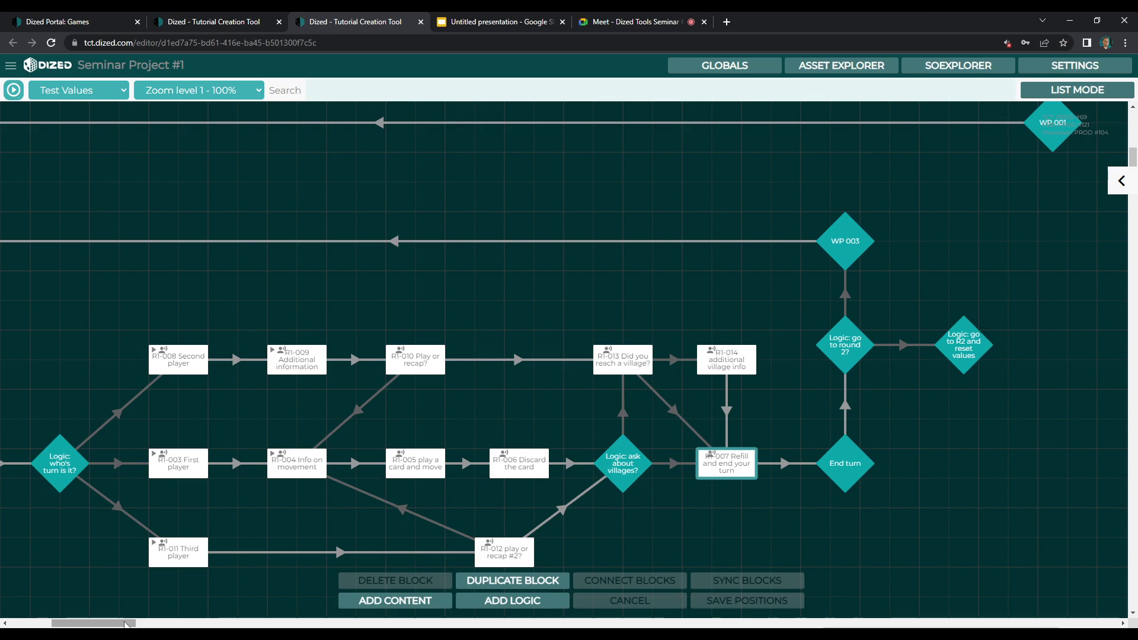
- Review the round 1 loop and examine the subtitles and settings of R1-009 Additional information and R1-013 Did you reach a village?
left_click_drag(126, 623, 114, 624)
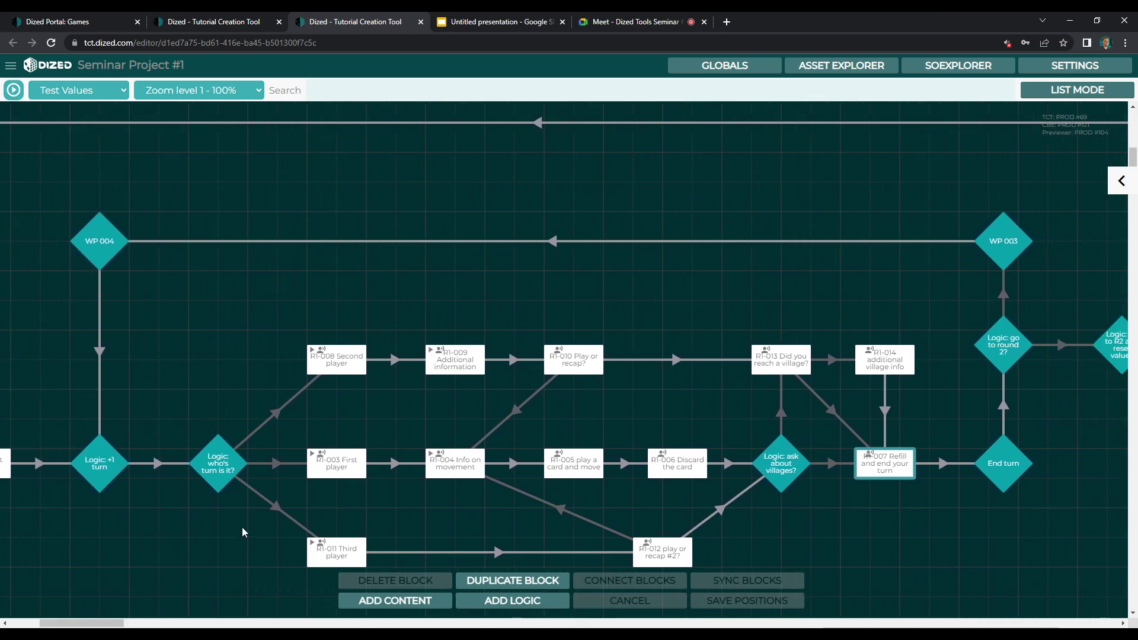
scroll(241, 532, "down", 1)
left_click_drag(98, 624, 92, 624)
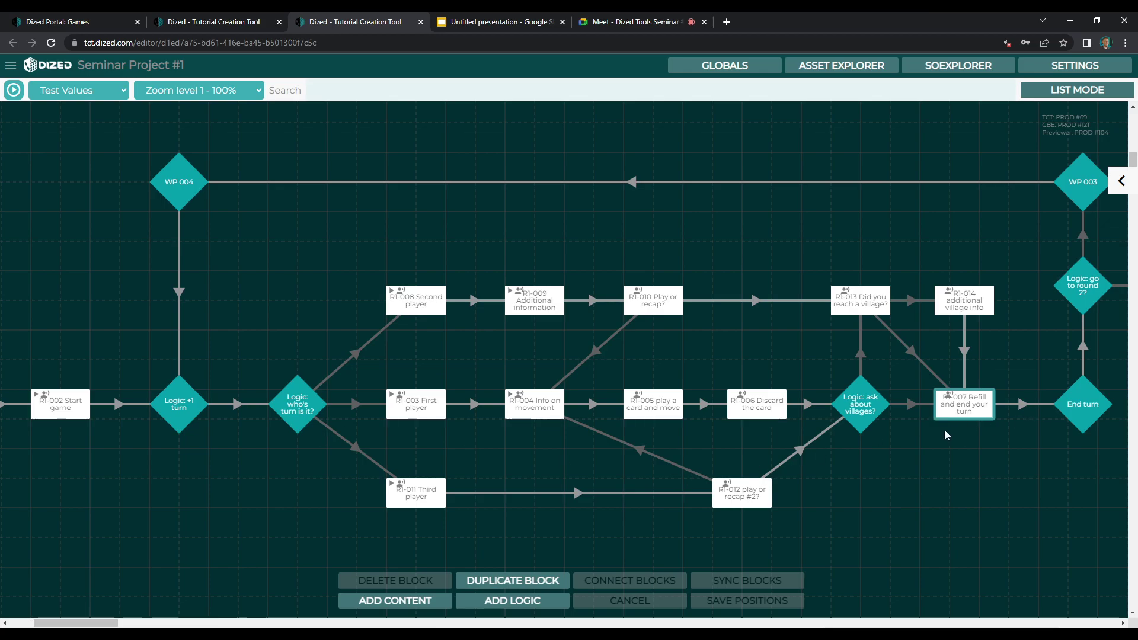
left_click(546, 303)
left_click(1121, 180)
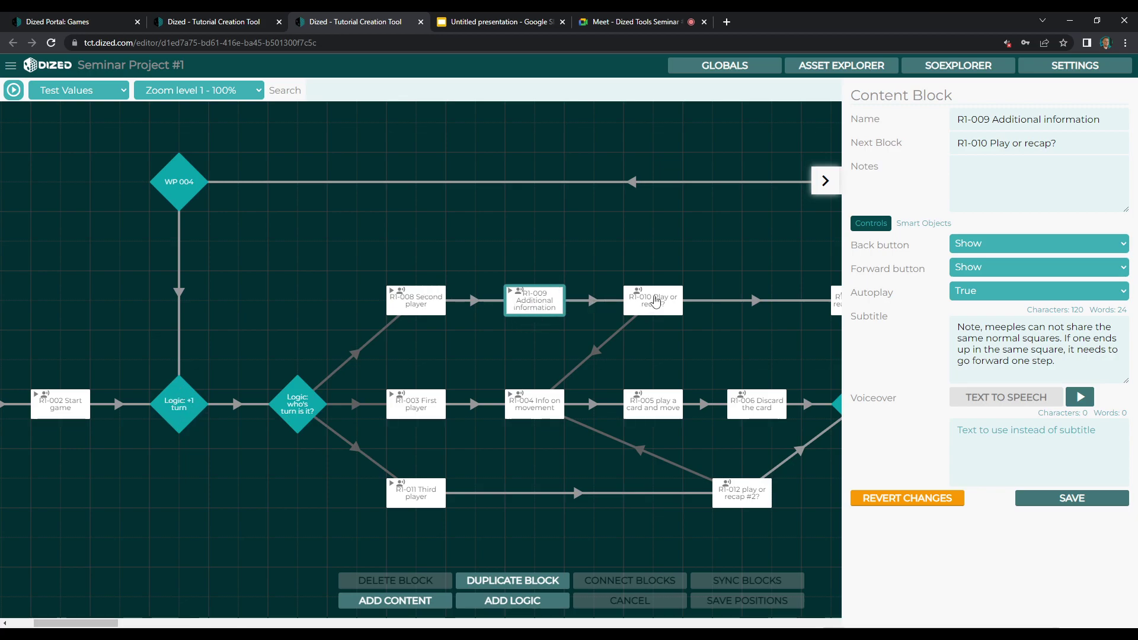
scroll(77, 622, "right", 6)
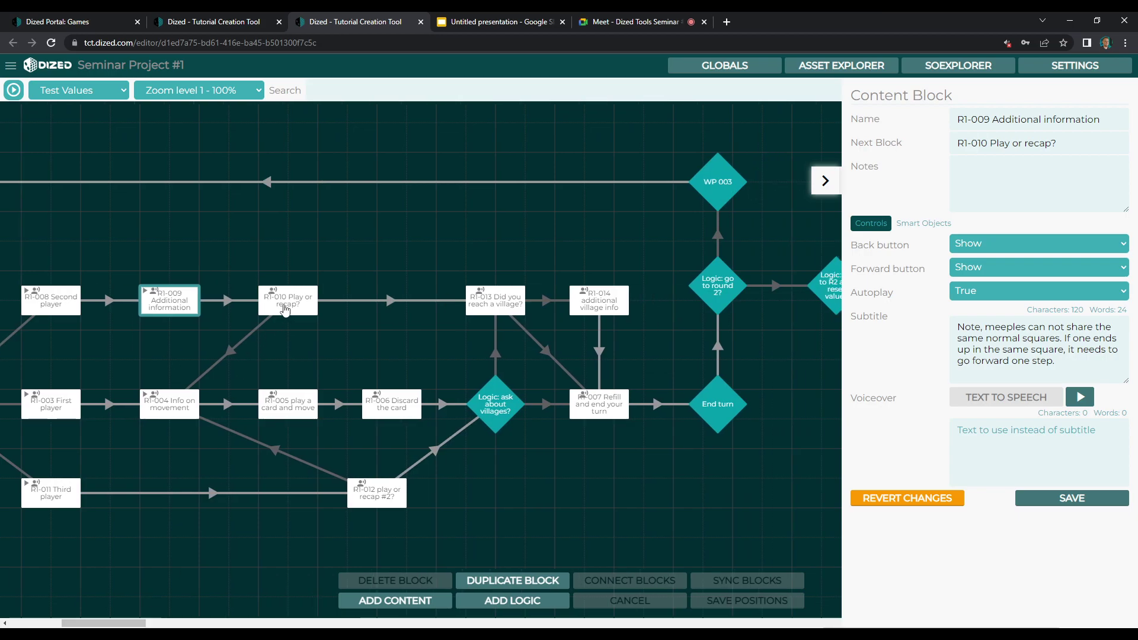
left_click(285, 308)
left_click(506, 302)
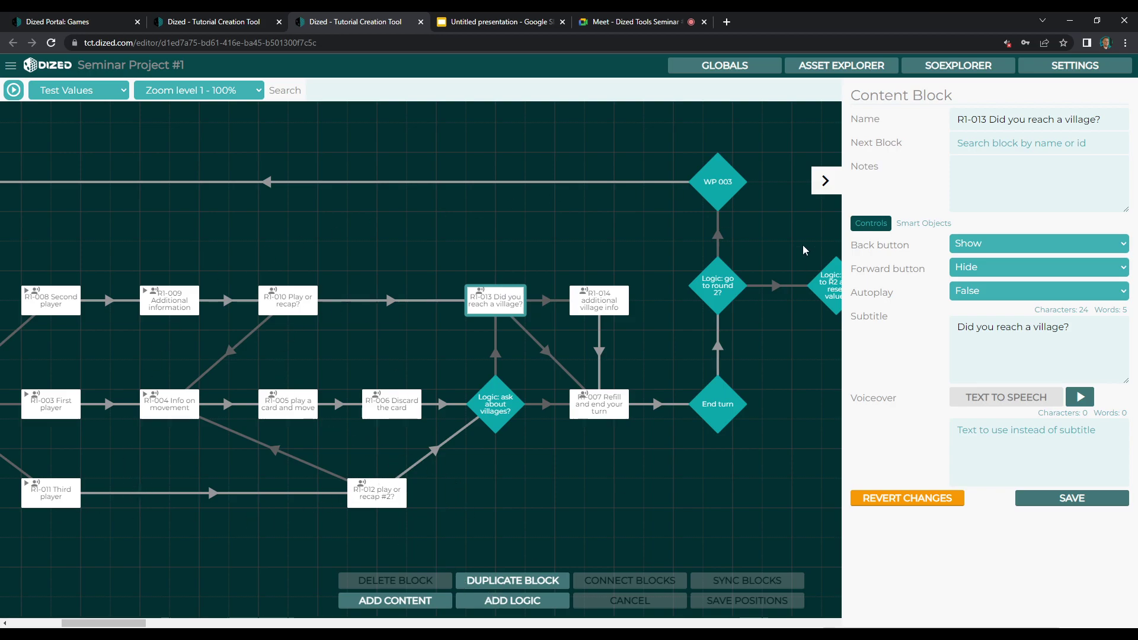
- Examine the third-player branch of R1-011 and R1-012 and the variable reset in Logic: go to R2 and reset values
left_click(825, 181)
mouse_move(93, 624)
left_mouse_down()
mouse_move(63, 623)
mouse_move(76, 624)
left_mouse_up()
left_click_drag(149, 440, 750, 575)
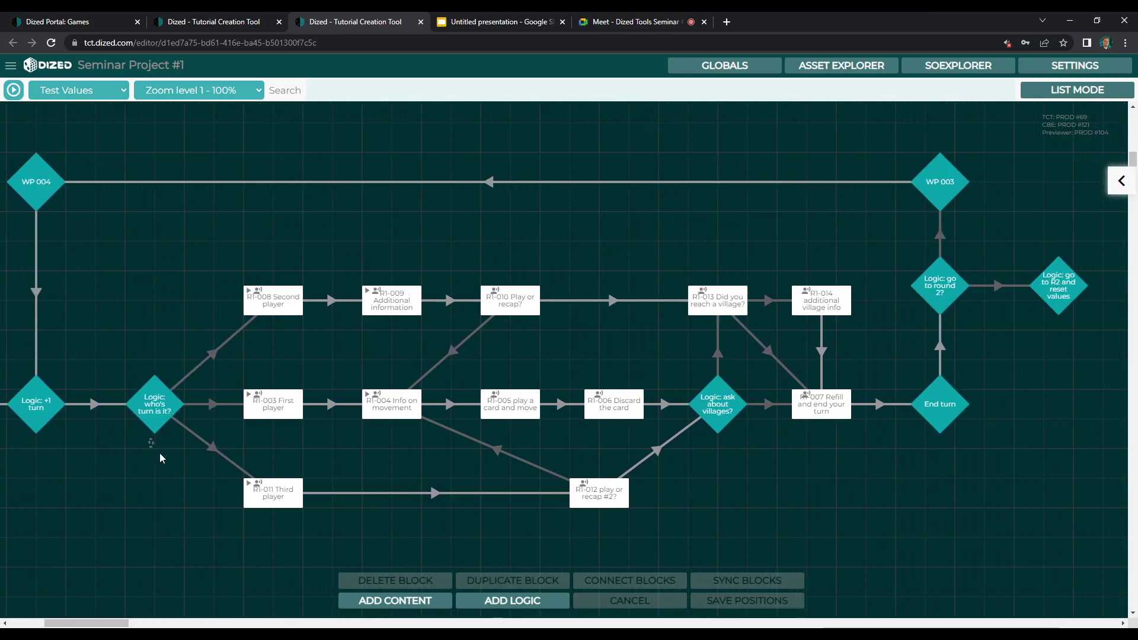
left_click_drag(880, 524, 965, 528)
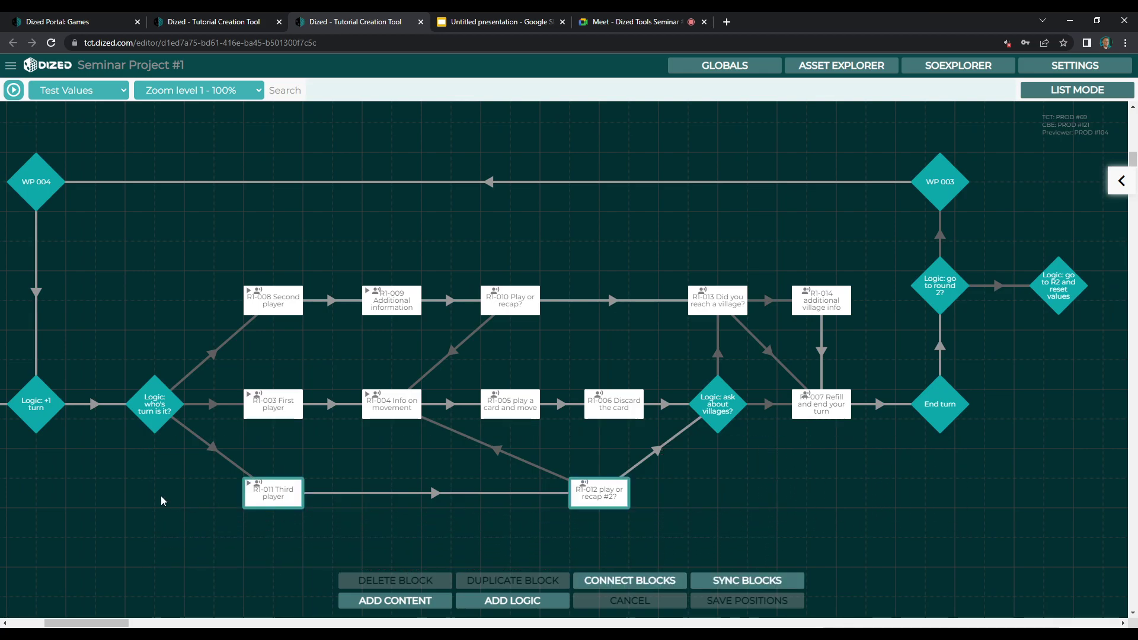
left_click(135, 461)
left_click_drag(178, 461, 711, 556)
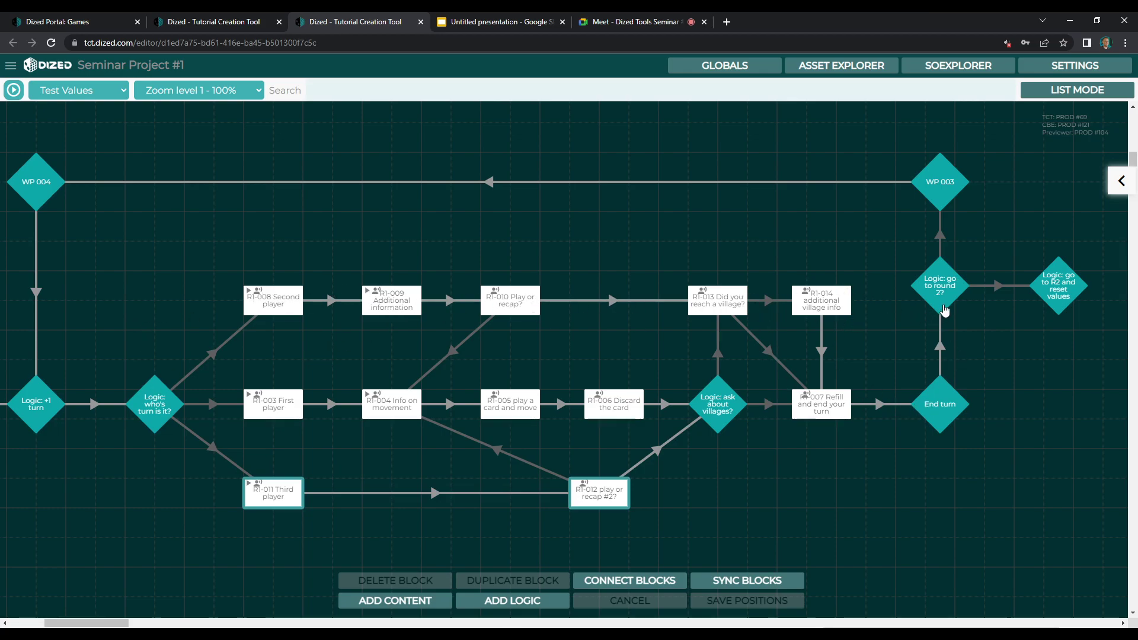
left_click(1060, 297)
double_click(1059, 296)
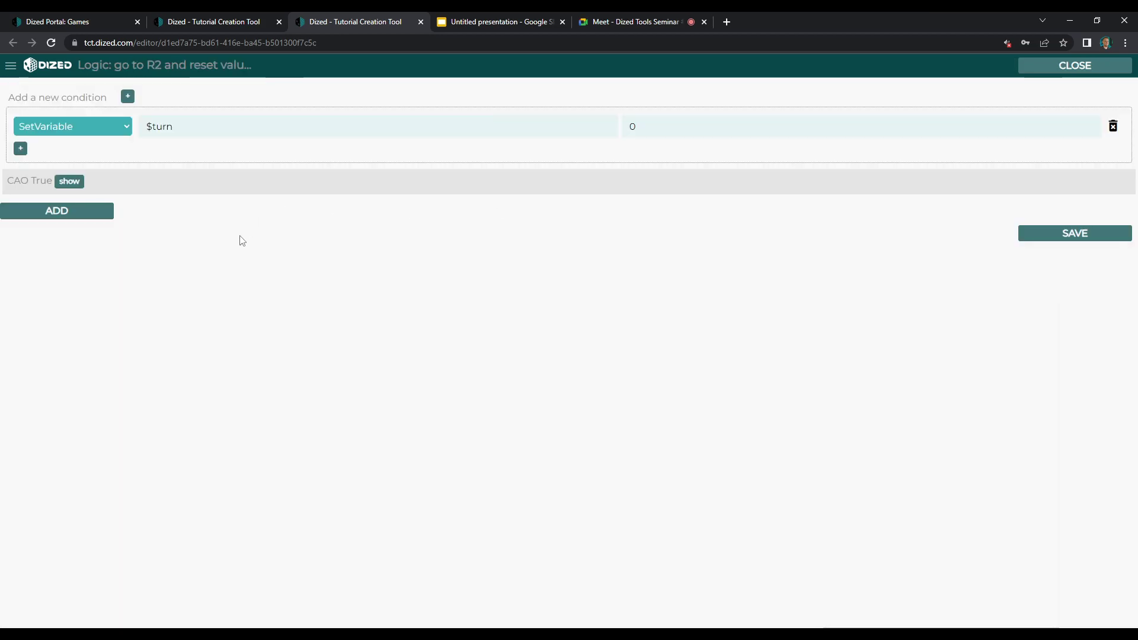
left_click(1028, 71)
- Review the round 1 flow from the start of the game and examine the settings of R1-010 Play or recap?
left_click_drag(82, 624, 59, 624)
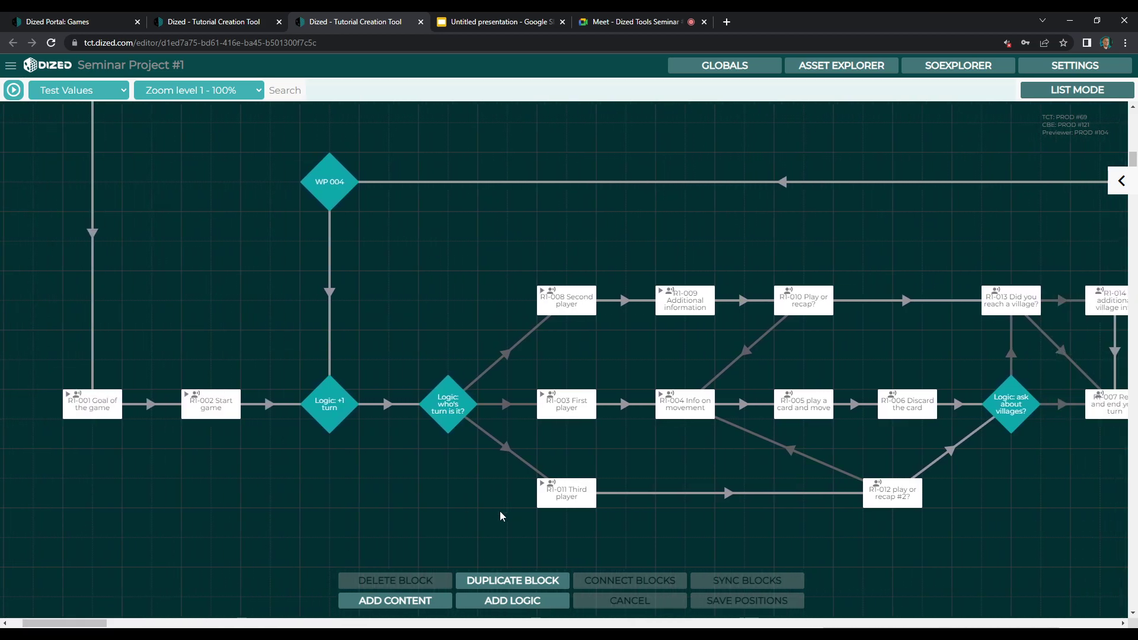
scroll(569, 356, "right", 3)
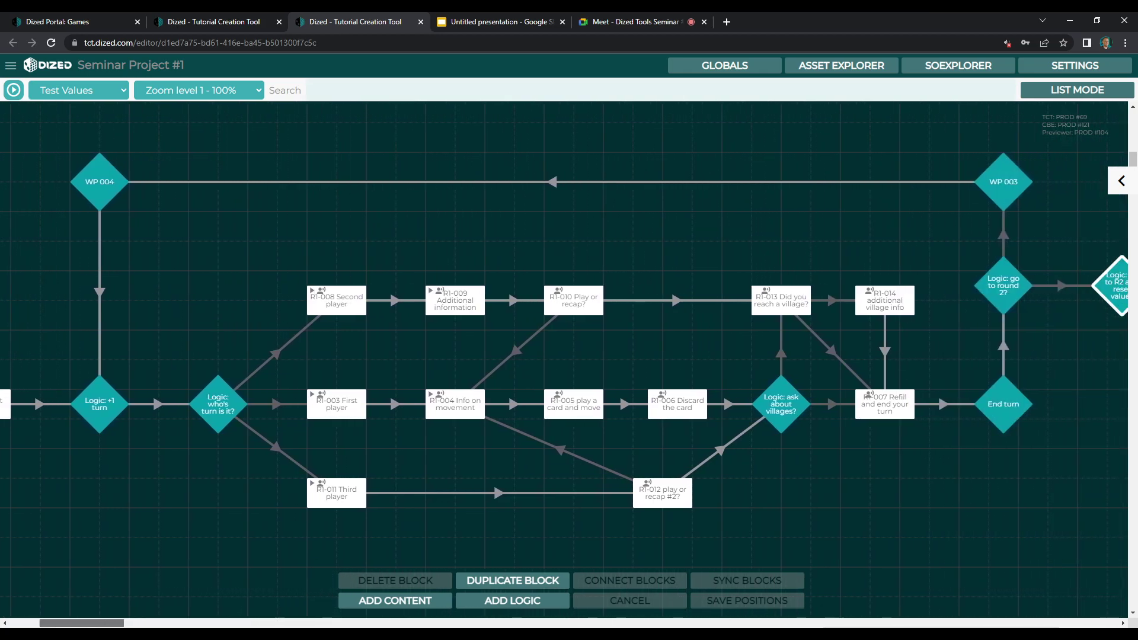
scroll(101, 626, "left", 1)
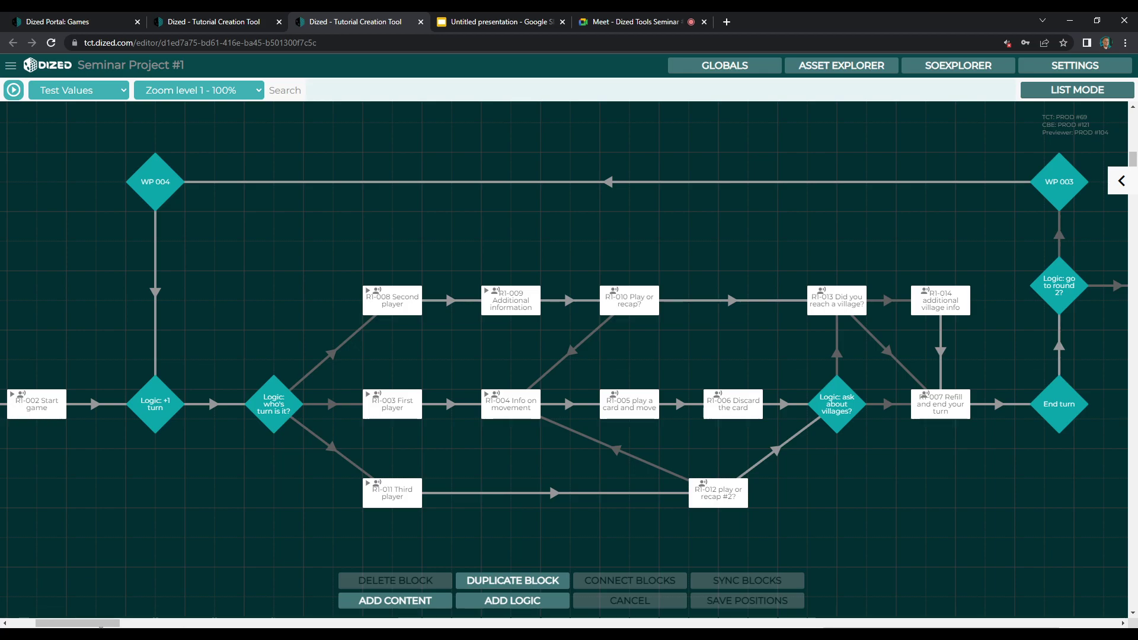
left_click(650, 313)
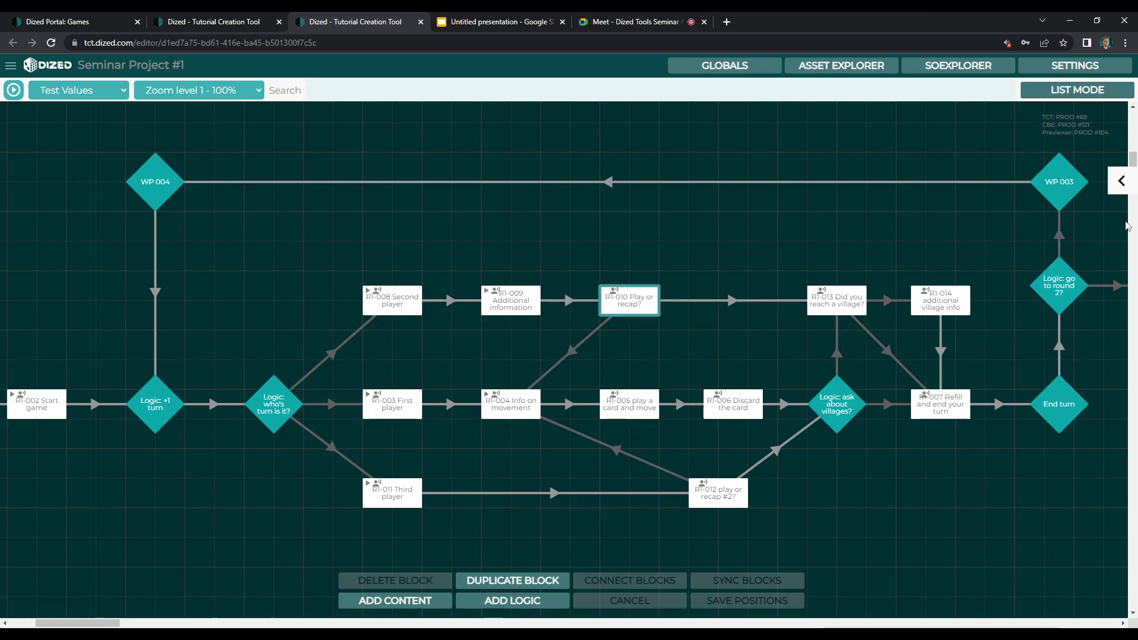
left_click(1121, 181)
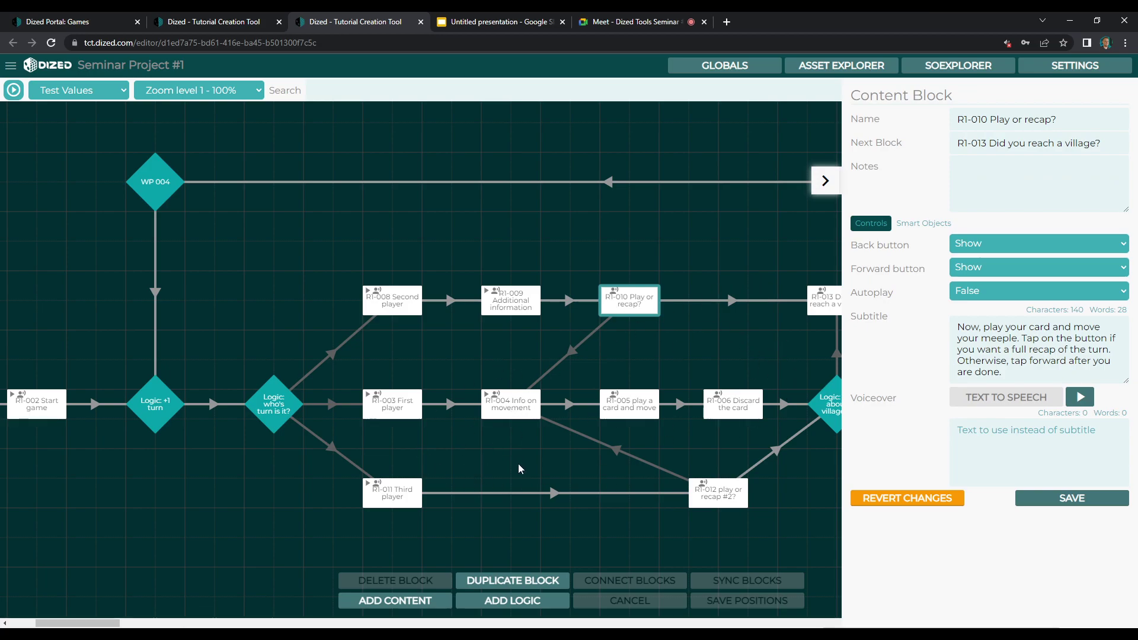
- Examine the settings of R1-013 Did you reach a village? and review the flow through the village blocks to the round 2 logic
left_click_drag(101, 623, 117, 625)
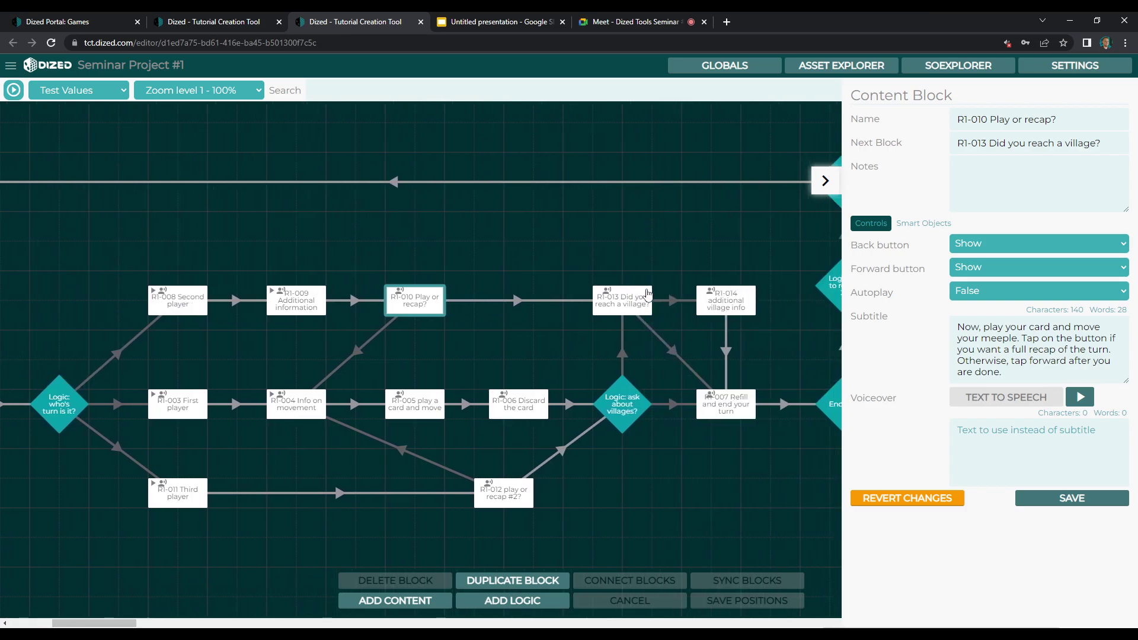
left_click(621, 305)
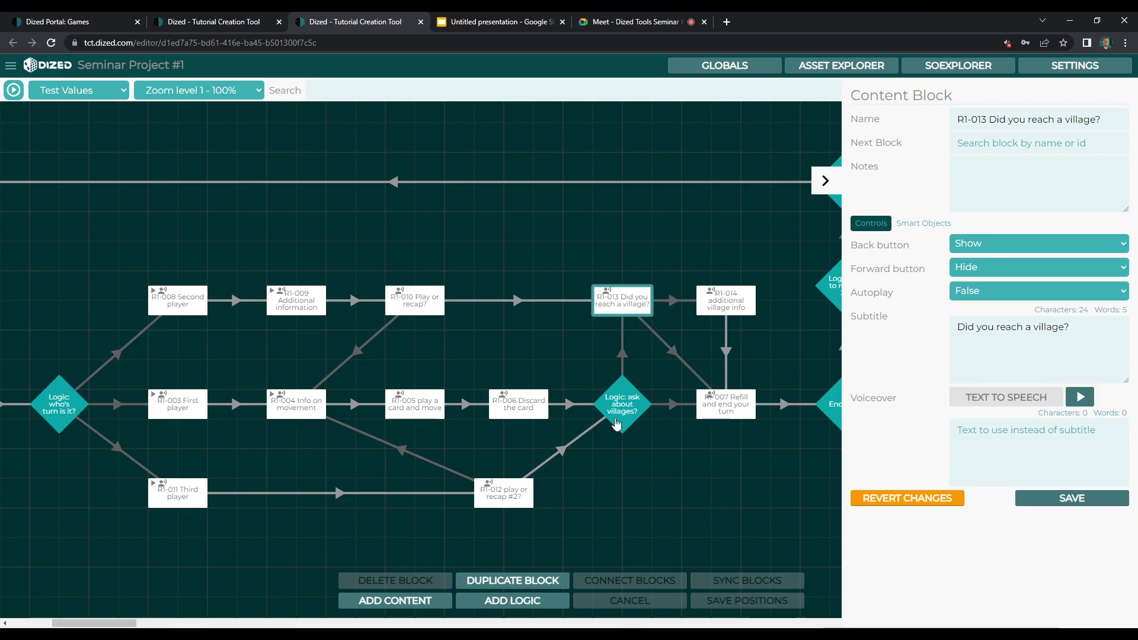
left_click_drag(105, 623, 113, 622)
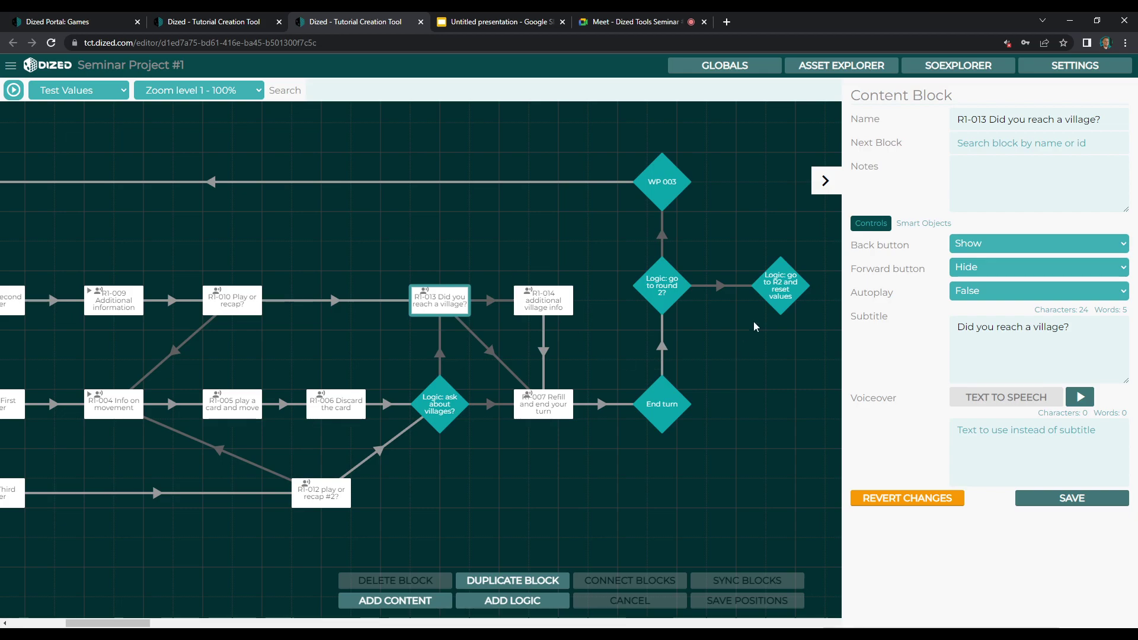
scroll(781, 522, "down", 2)
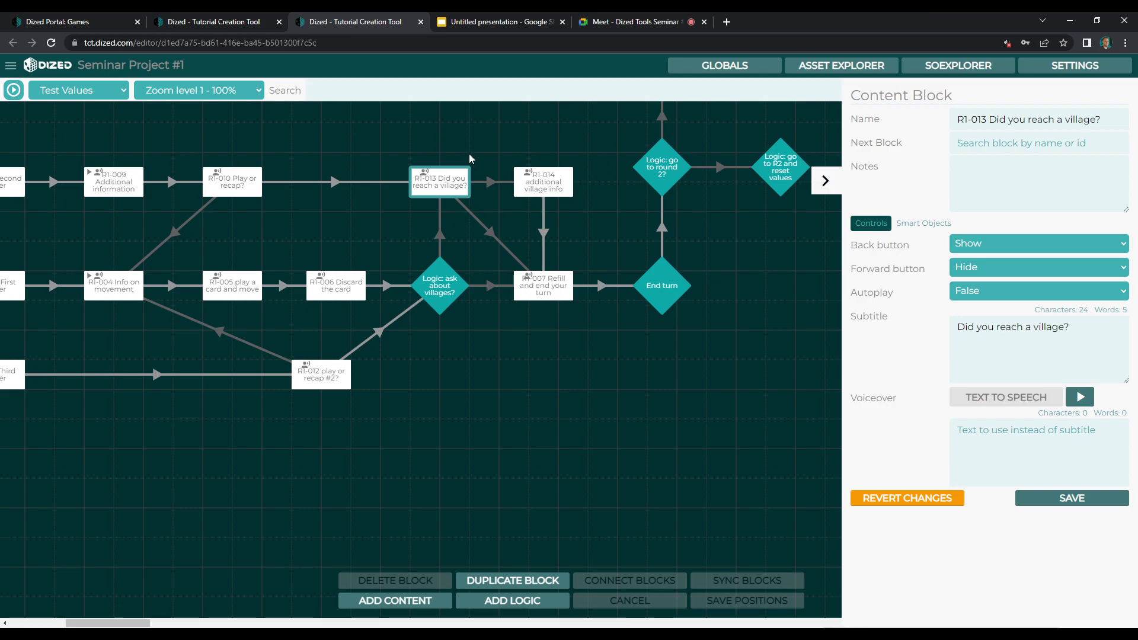
scroll(501, 267, "up", 2)
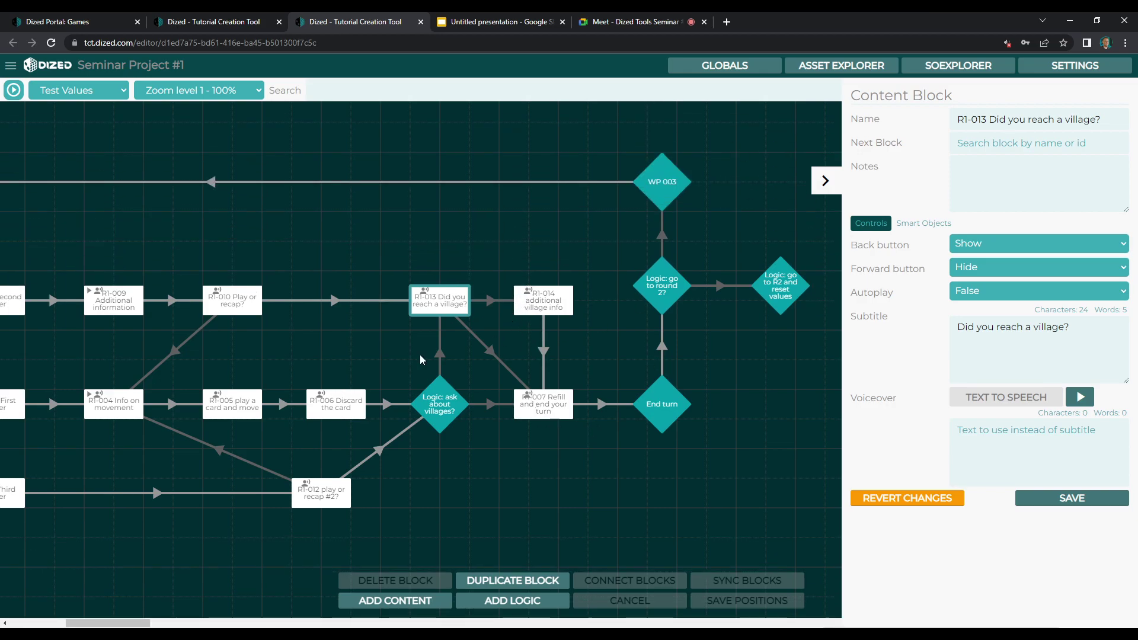
left_click_drag(132, 623, 114, 623)
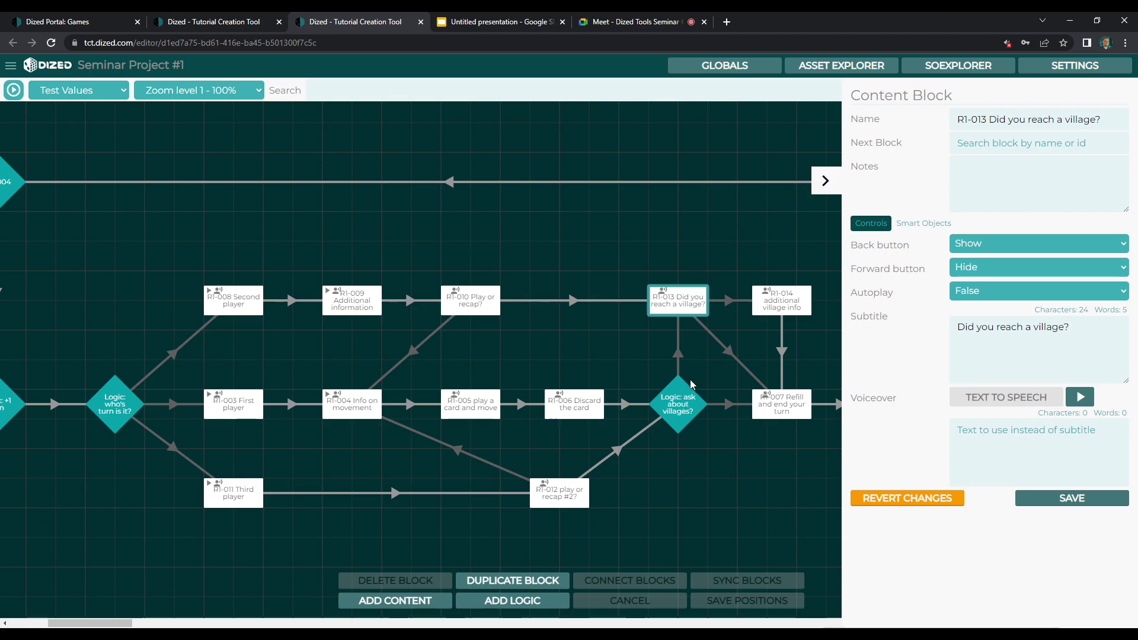
left_click_drag(106, 626, 110, 623)
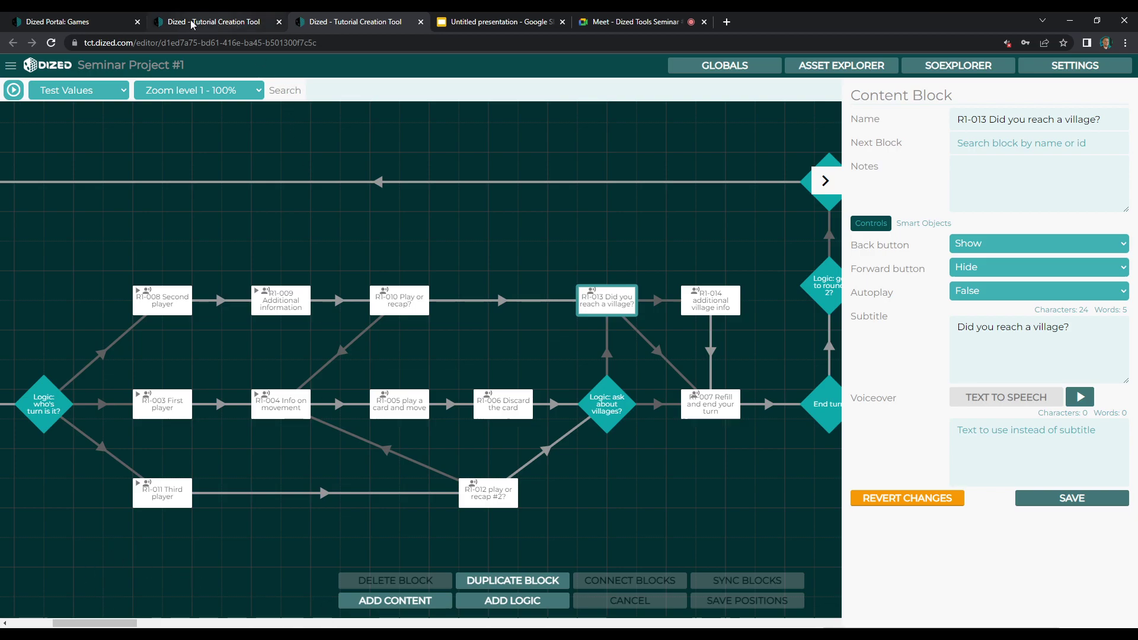
- Switch to the Google Meet call and stop presenting the screen
left_click(629, 22)
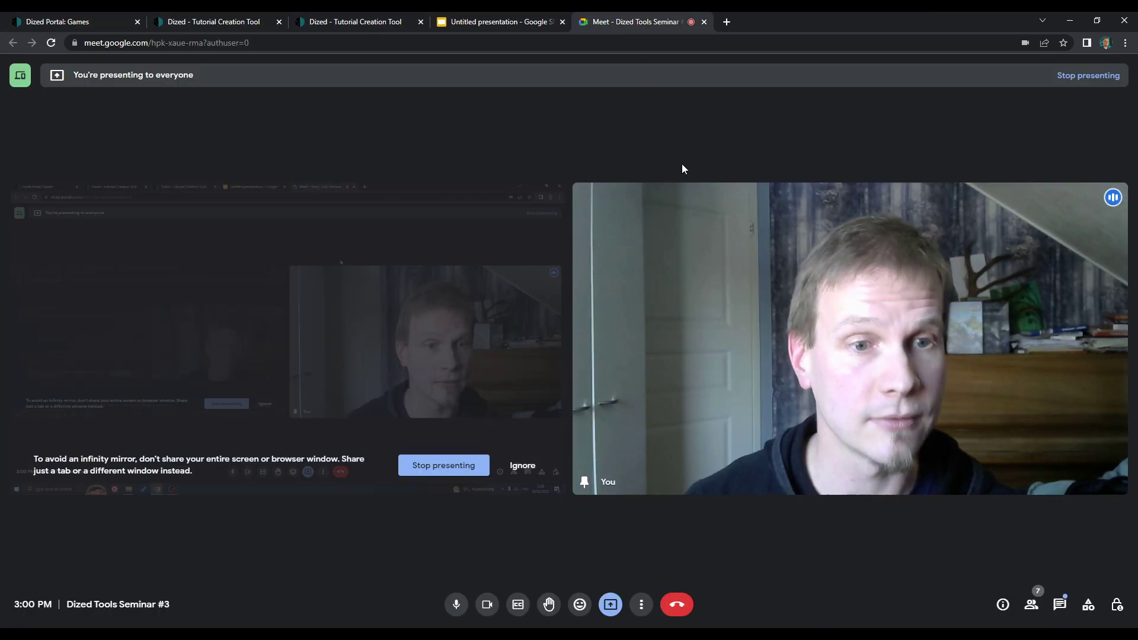
left_click(611, 603)
left_click(630, 566)
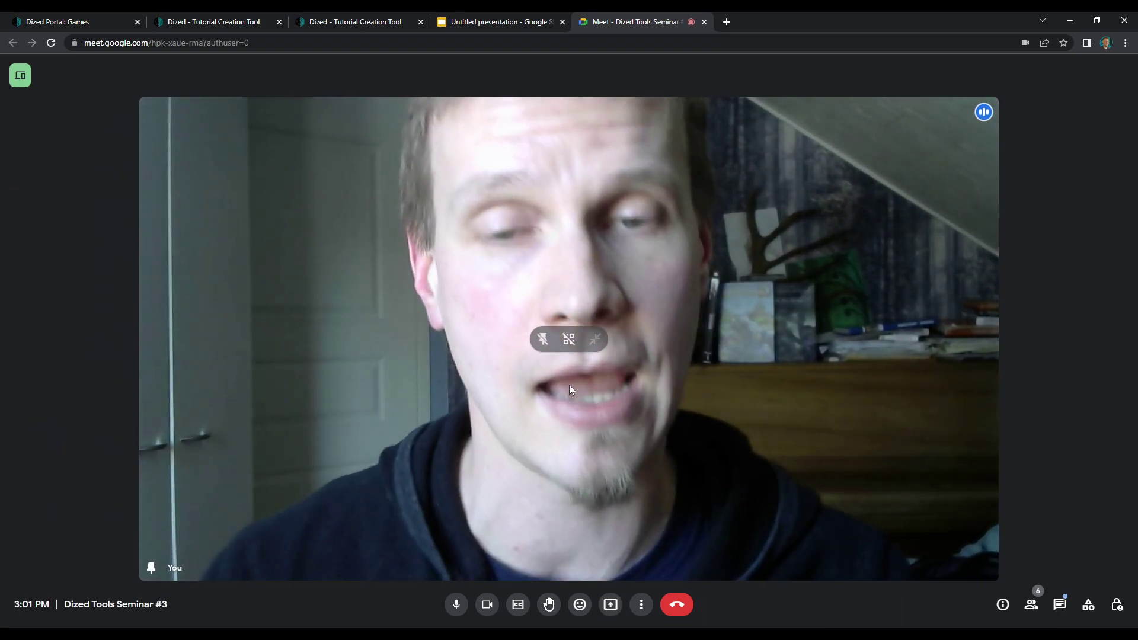